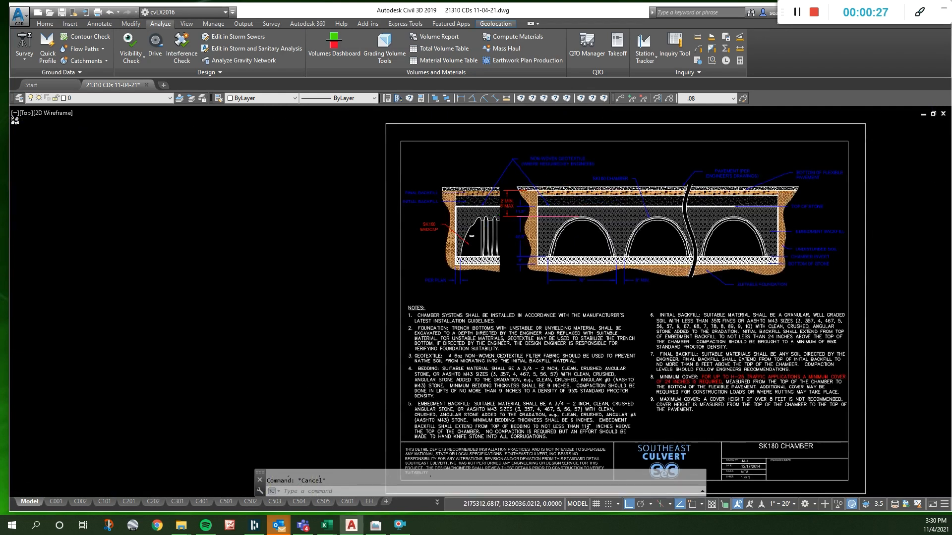
- Copy the "standard text block" label from the block library to the left side of the SK180 chamber detail
scroll(491, 196, "up", 4)
scroll(426, 339, "down", 13)
scroll(453, 333, "up", 6)
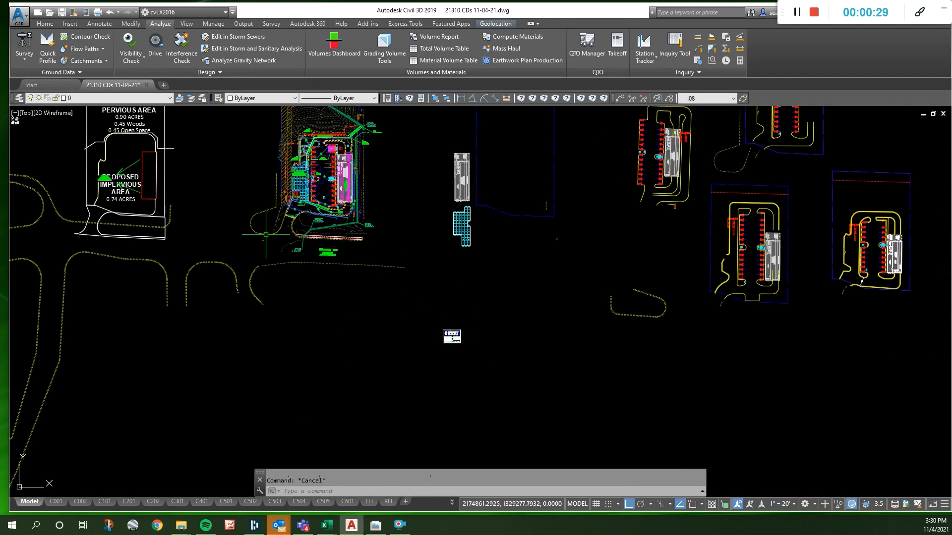
scroll(472, 319, "down", 3)
scroll(489, 283, "down", 1)
scroll(521, 149, "up", 10)
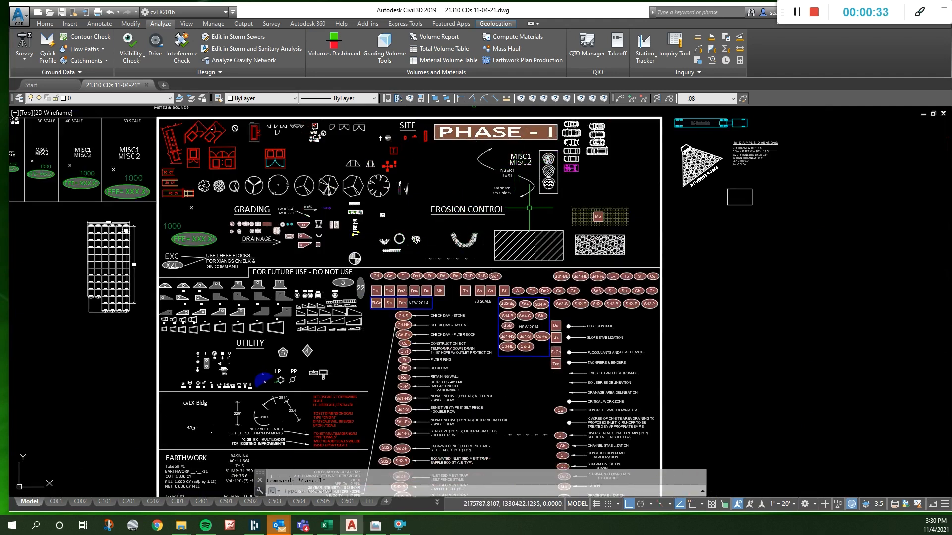
left_click(503, 191)
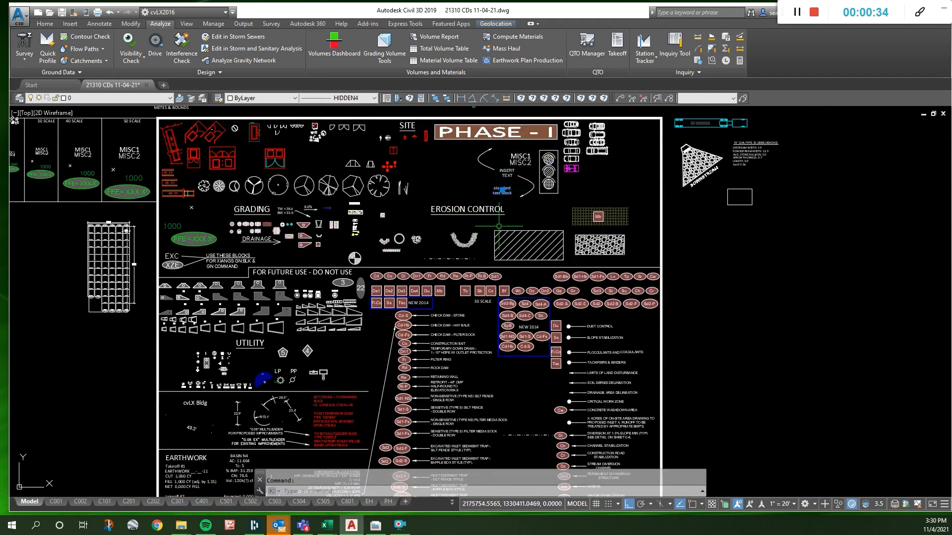
type("co")
key("space")
left_click(515, 197)
scroll(515, 194, "down", 8)
key("F8")
scroll(489, 266, "up", 5)
scroll(539, 216, "up", 4)
scroll(520, 216, "up", 5)
left_click(355, 168)
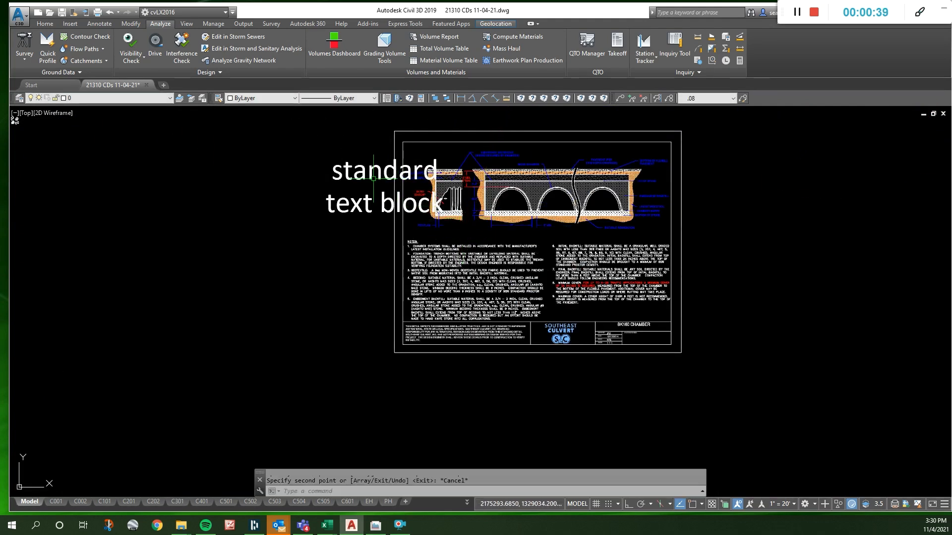
- Color the copied text block green and reduce its text size
left_click(251, 98)
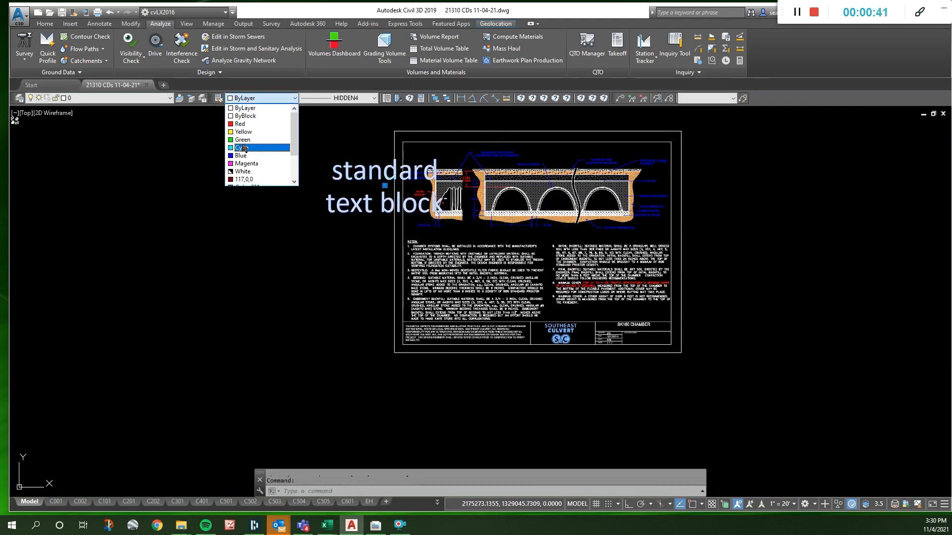
left_click(248, 141)
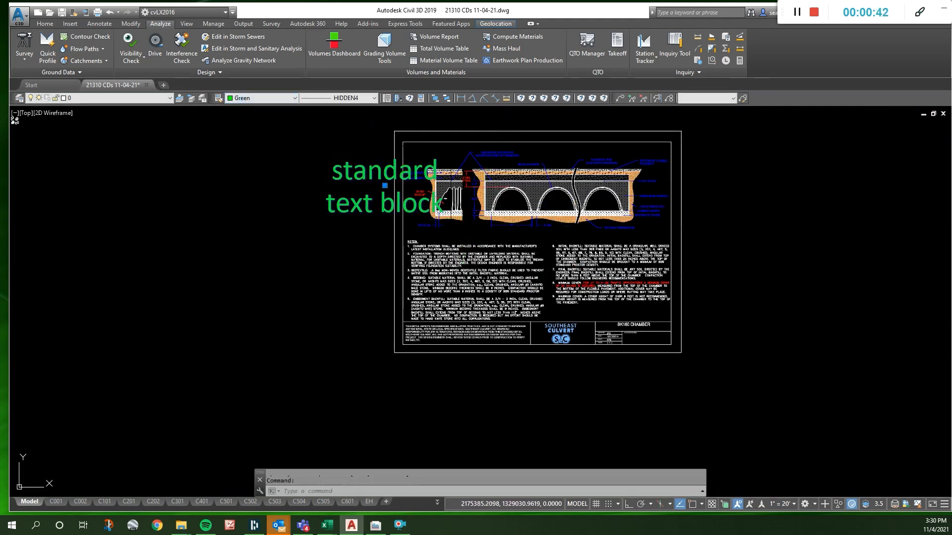
key("Return")
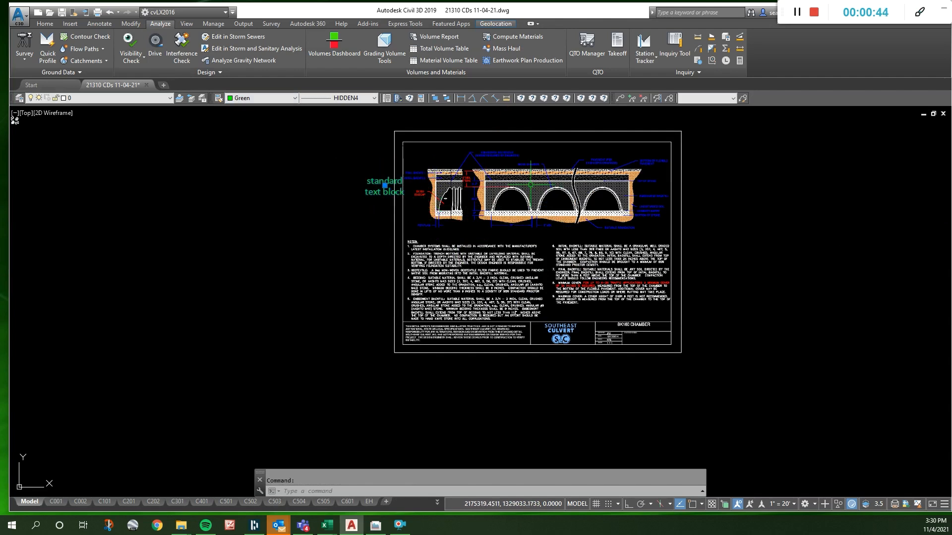
- Replace the copied text block's wording with 10.0'
scroll(412, 164, "up", 5)
double_click(384, 187)
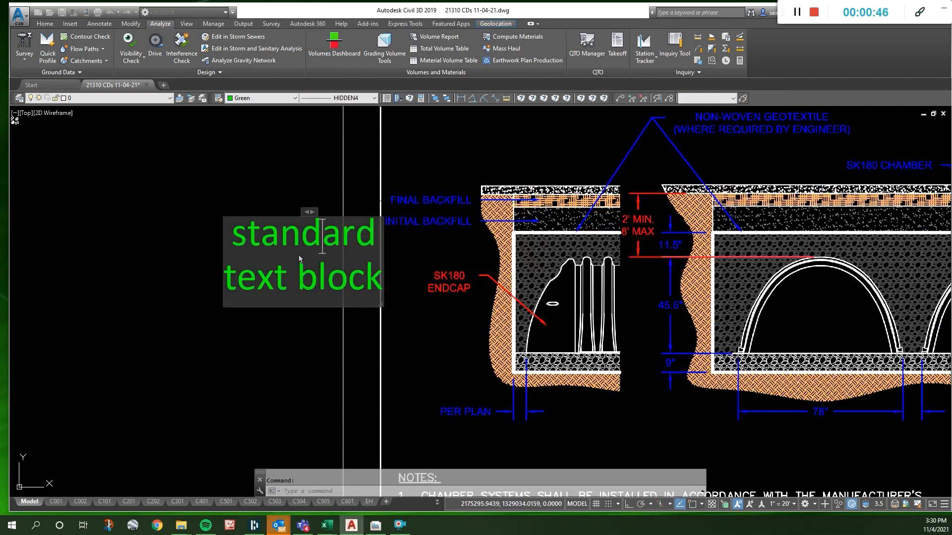
left_click_drag(255, 236, 433, 299)
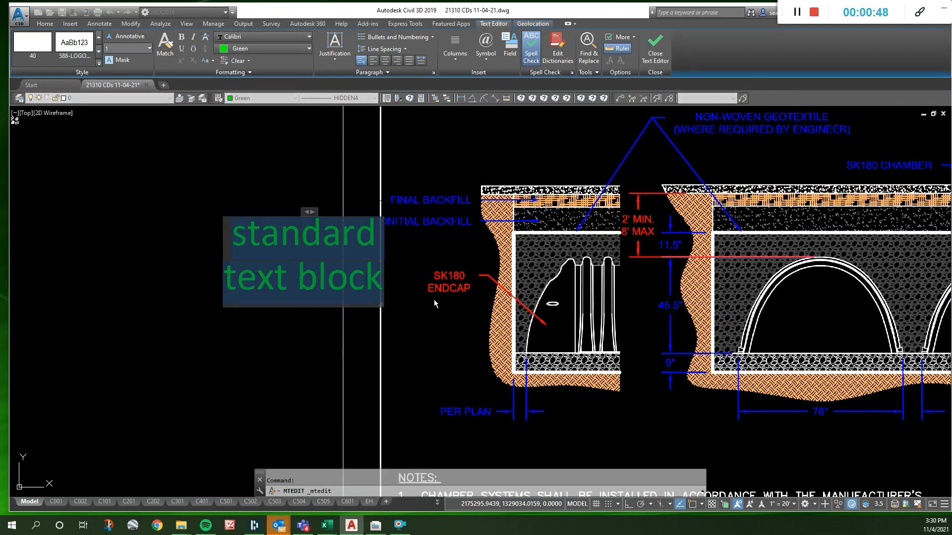
type("10.0'")
left_click(427, 242)
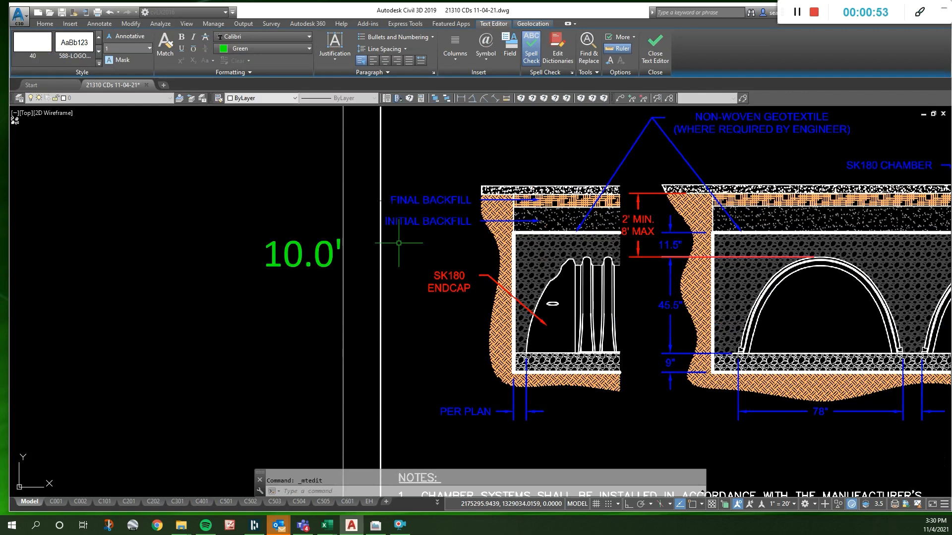
- Move the 10.0' label just above the FINAL BACKFILL callout of the endcap section
key("Escape")
type("m")
key("space")
left_click(310, 274)
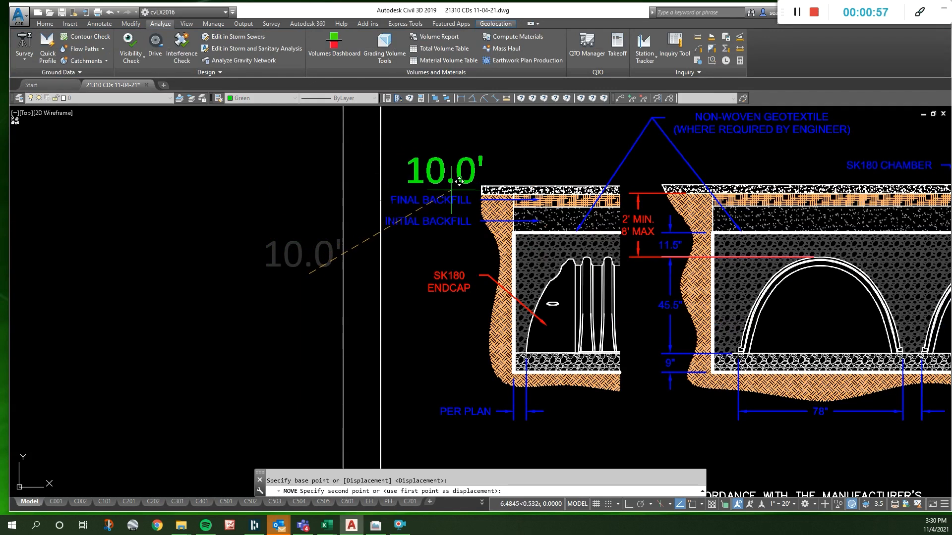
left_click(448, 192)
key("Escape")
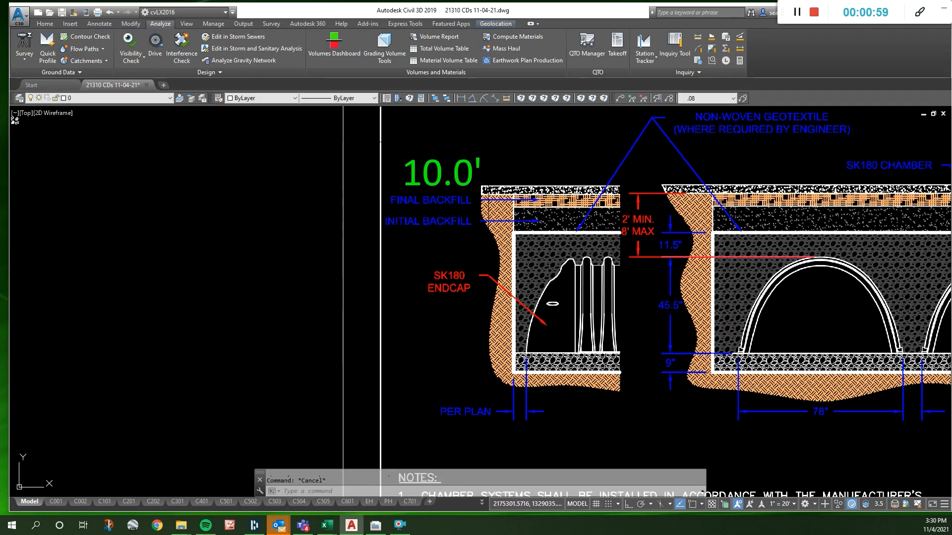
- Draw a horizontal line leftward from the endcap section's upper pavement corner to beyond the sheet border
type("l")
key("space")
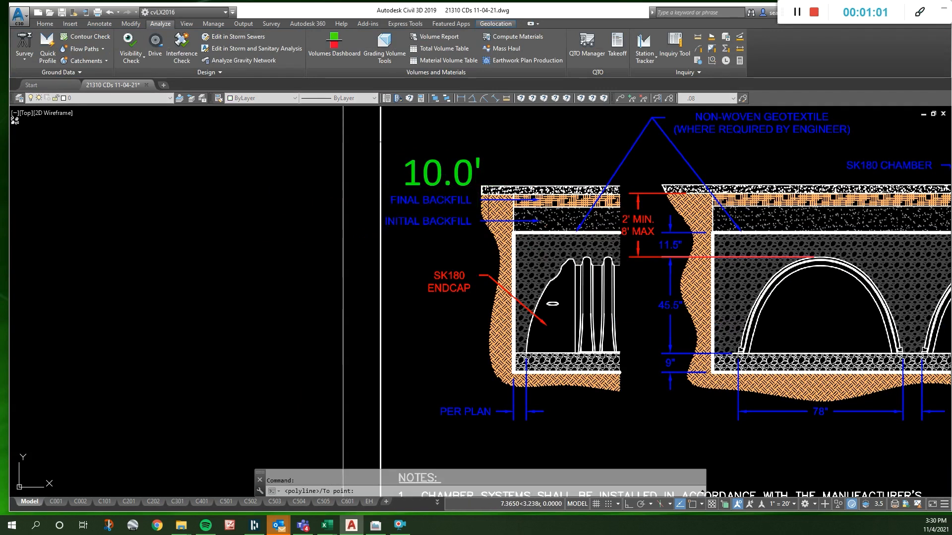
left_click(482, 185)
key("F8")
left_click(284, 206)
key("Escape")
- Move the 10.0' label above the outer end of the new pavement elevation line
left_click(433, 173)
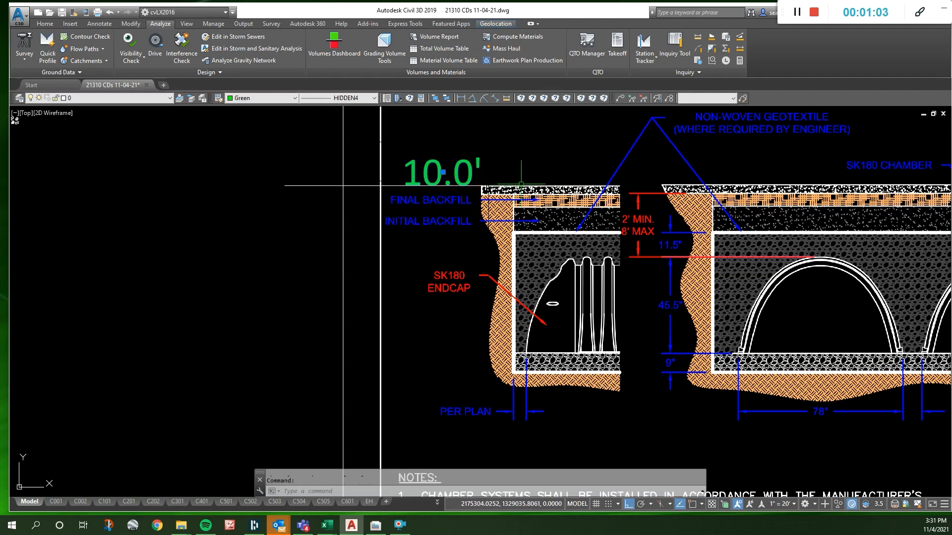
type("m")
key("space")
left_click(527, 184)
key("F8")
left_click(380, 181)
key("Escape")
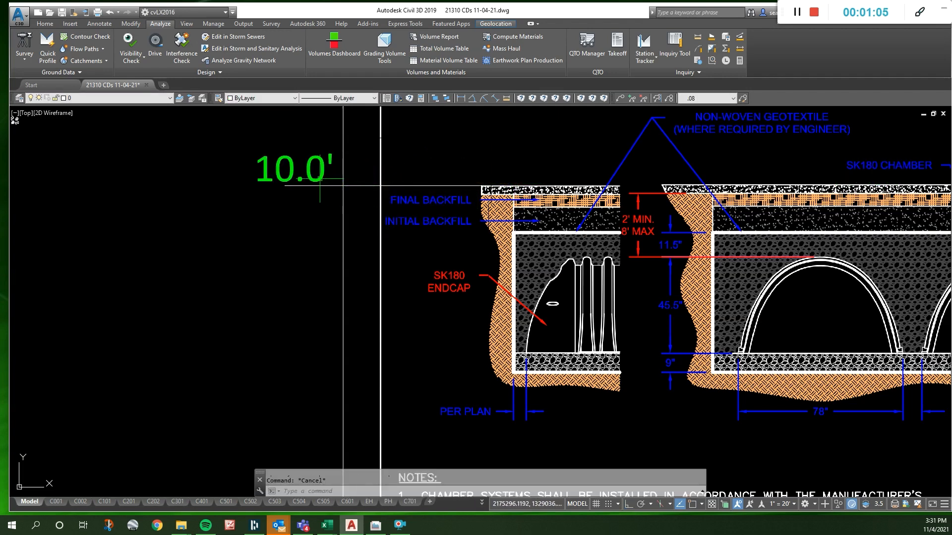
- Copy the 10.0' label and its line straight down to the top of stone level
left_click(320, 178)
left_click(321, 186)
type("co")
key("space")
left_click(432, 153)
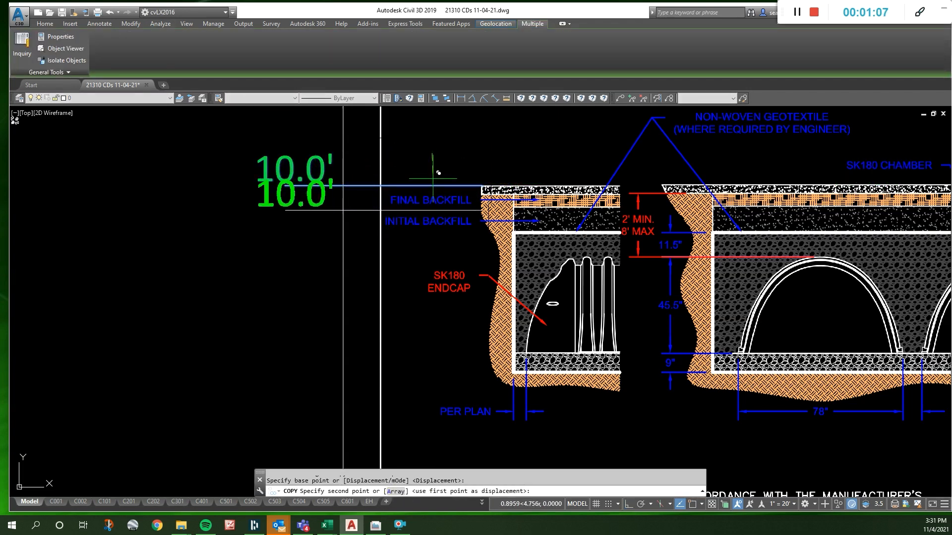
key("F8")
left_click(440, 198)
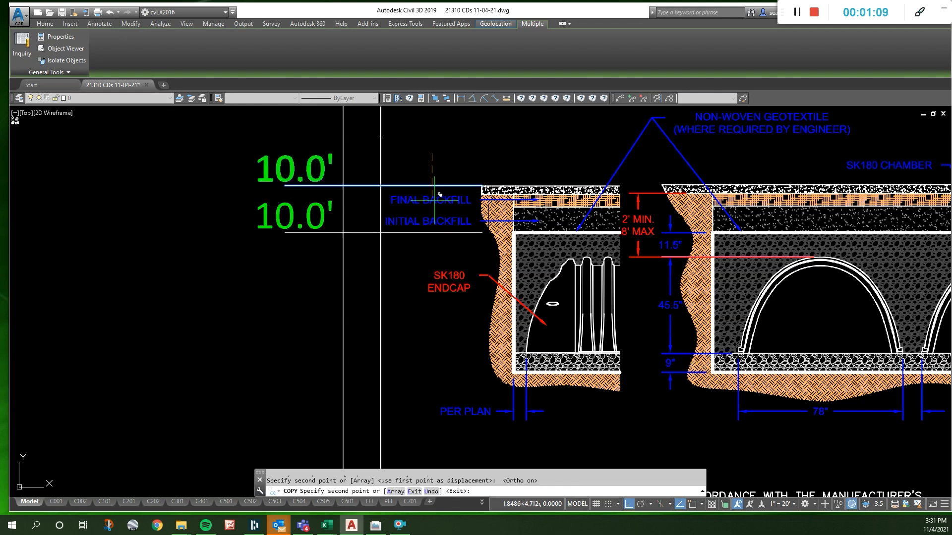
key("Escape")
- Change the copied elevation label at the top of stone to 7.5'
double_click(312, 225)
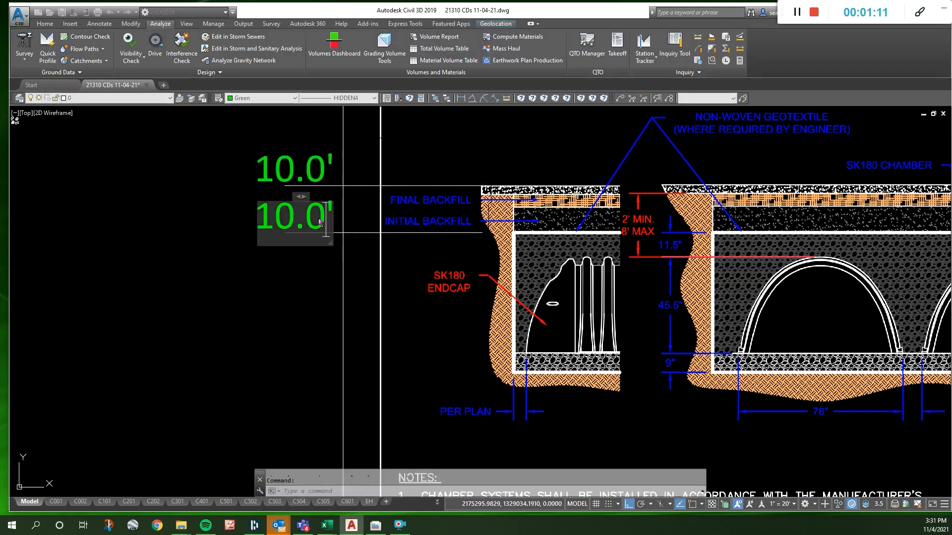
left_click_drag(322, 220, 241, 222)
type("7.5")
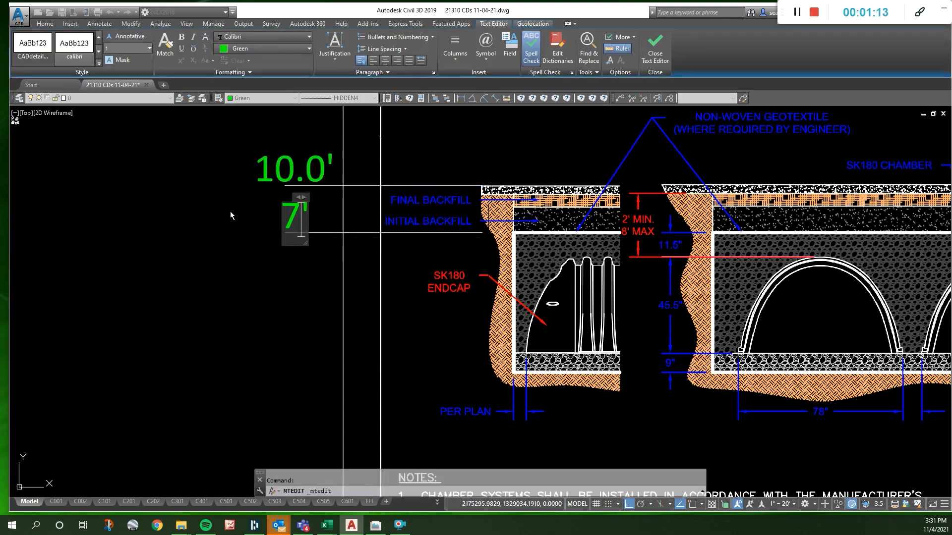
left_click(392, 255)
- Move the 7.5' label and its line straight down to the top of the chamber
scroll(322, 234, "down", 2)
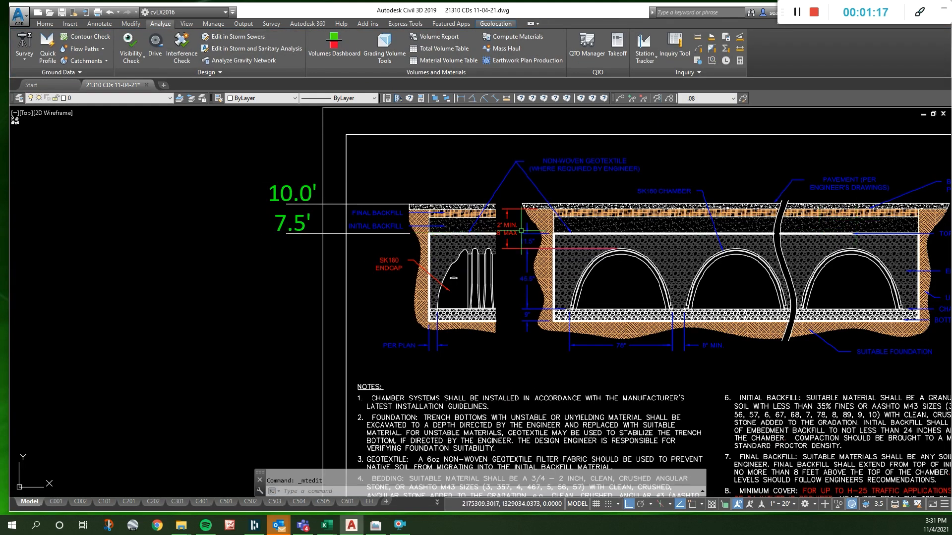
scroll(519, 231, "up", 2)
scroll(436, 236, "down", 2)
scroll(871, 217, "up", 1)
middle_click_drag(877, 240, 897, 250)
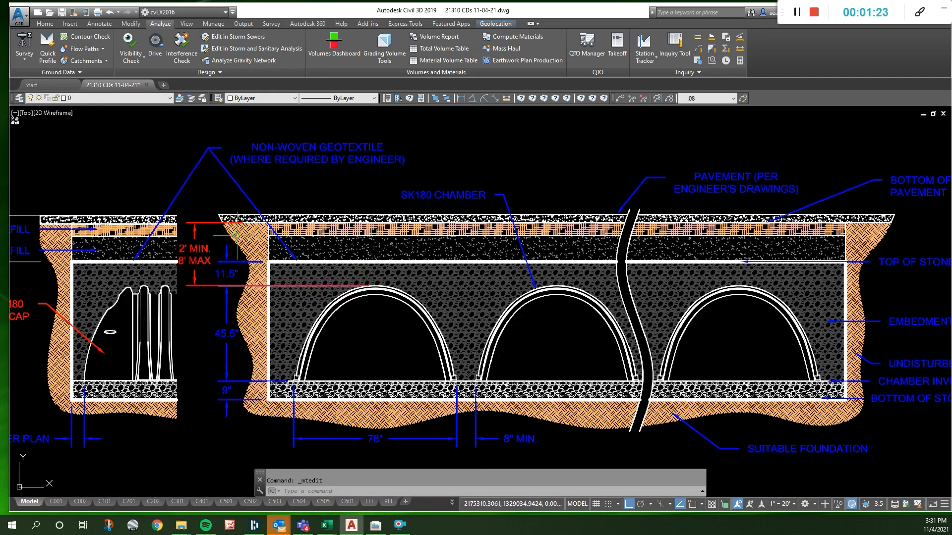
scroll(389, 225, "down", 4)
scroll(219, 237, "up", 4)
key("Escape")
left_click(116, 255)
left_click(109, 229)
type("m")
key("space")
left_click(133, 230)
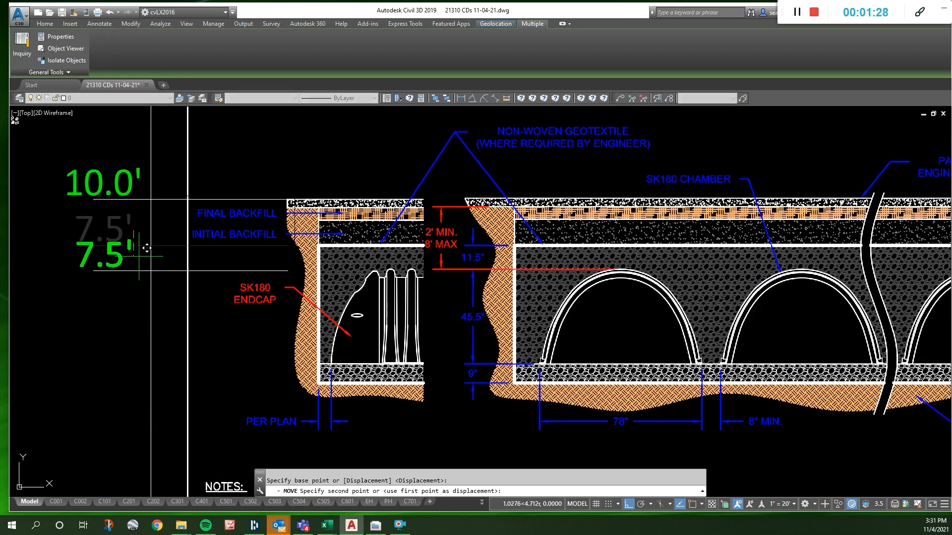
left_click(139, 256)
key("Escape")
- Copy the 7.5' label and its line straight down to the chamber invert and to the bottom of stone
left_click(125, 284)
left_click(111, 255)
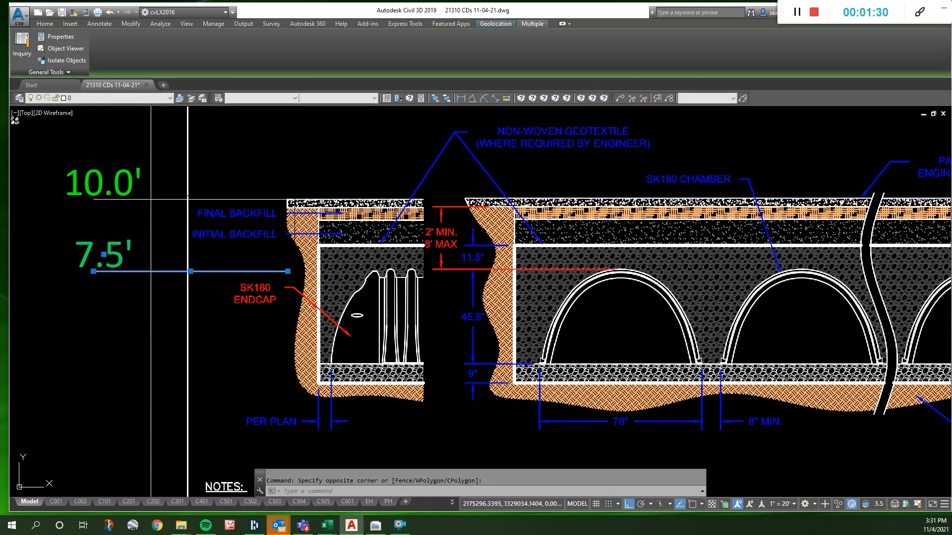
type("co")
key("space")
left_click(128, 241)
scroll(147, 224, "down", 4)
scroll(154, 237, "up", 4)
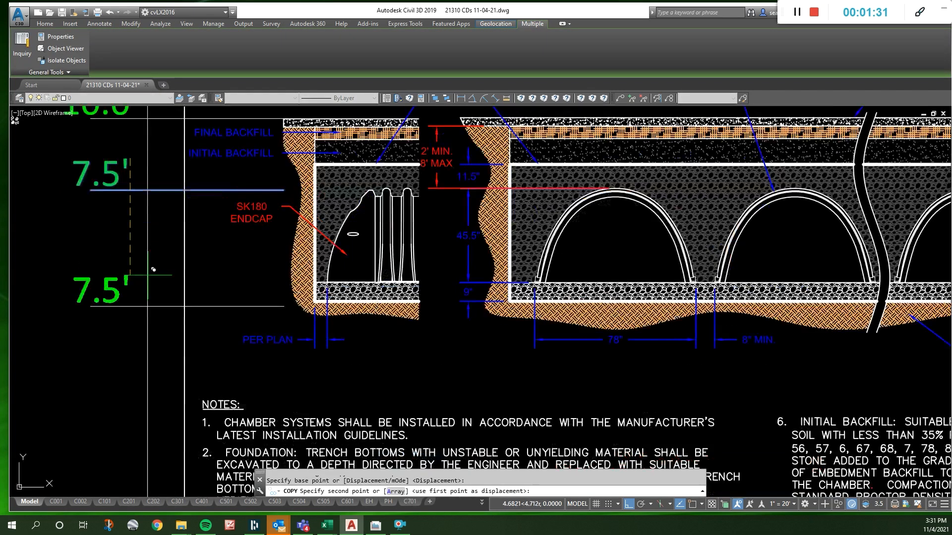
left_click(159, 246)
left_click(152, 272)
key("Escape")
- Stretch the outer end of the bottom of stone line farther left, past the other elevation lines
double_click(116, 308)
left_click(91, 305)
left_click(91, 304)
scroll(91, 304, "down", 5)
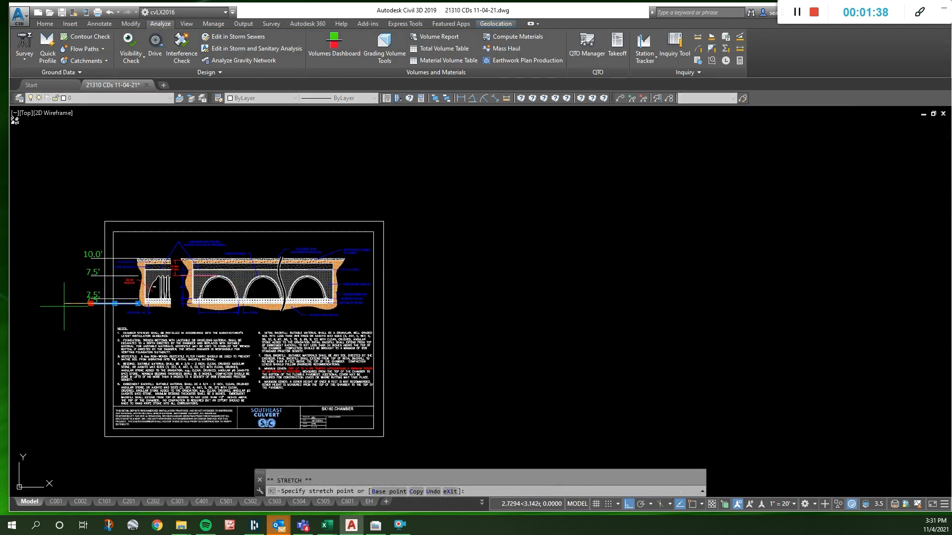
scroll(80, 302, "up", 5)
- Move the overlapping bottom of stone label left onto the extended end of its line
left_click(122, 298)
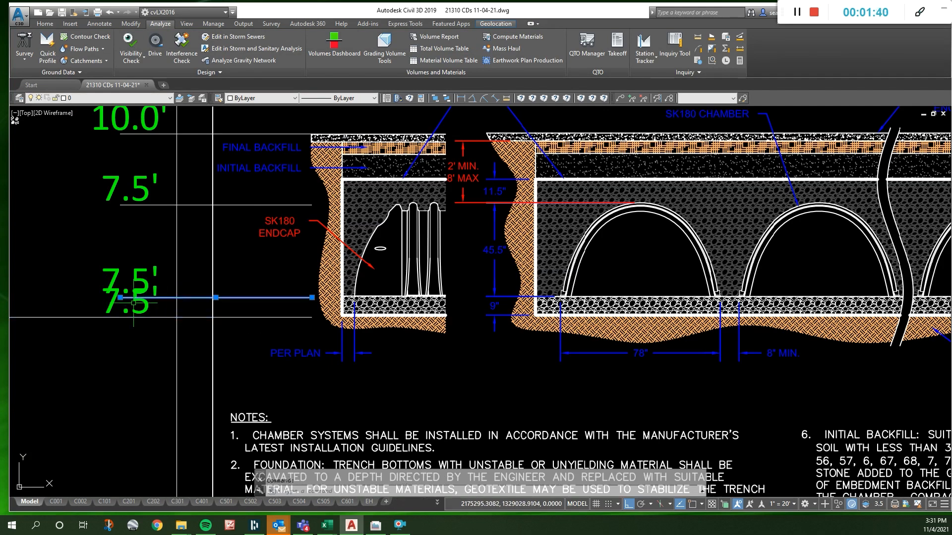
left_click(120, 298)
scroll(121, 297, "down", 2)
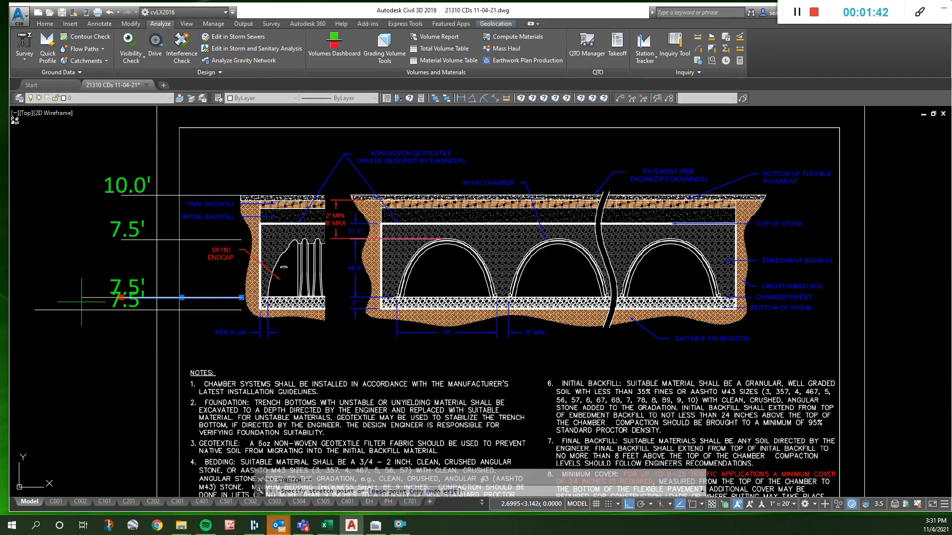
left_click(127, 299)
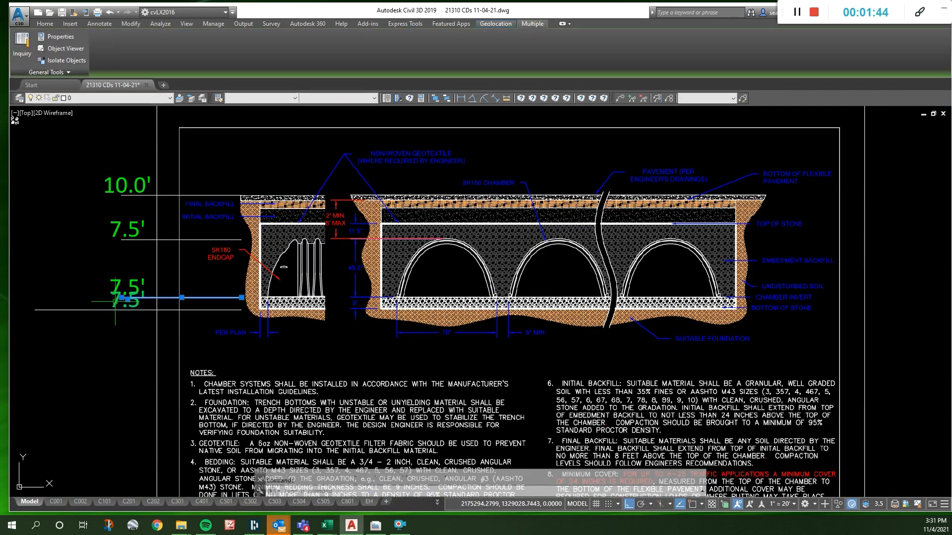
left_click(127, 299)
left_click(64, 300)
key("Escape")
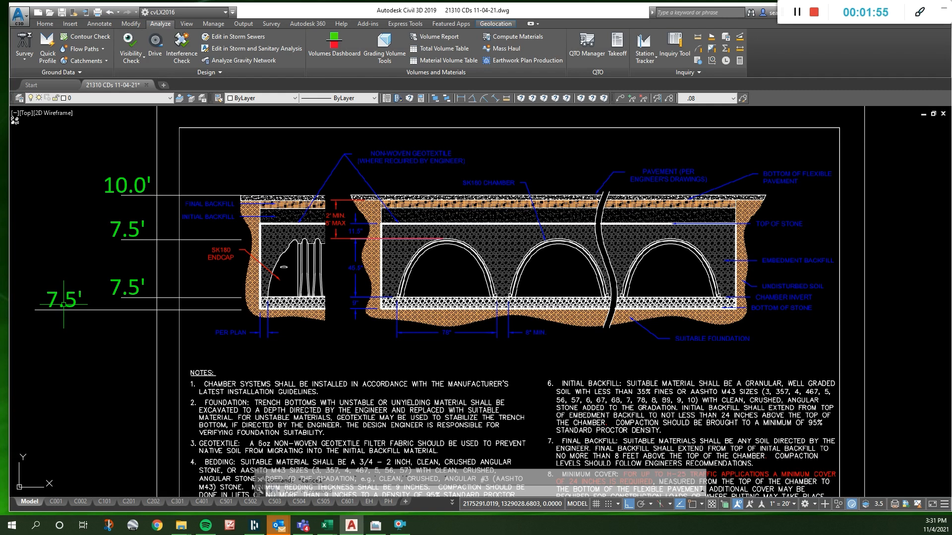
- Set the chamber invert label to 3.7' and the bottom of stone label to 2.95'
double_click(127, 287)
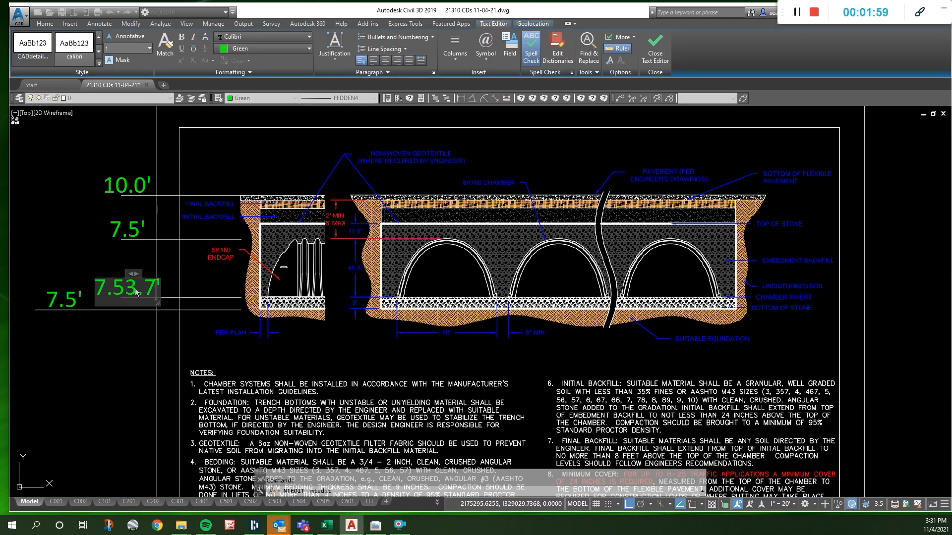
left_click(84, 293)
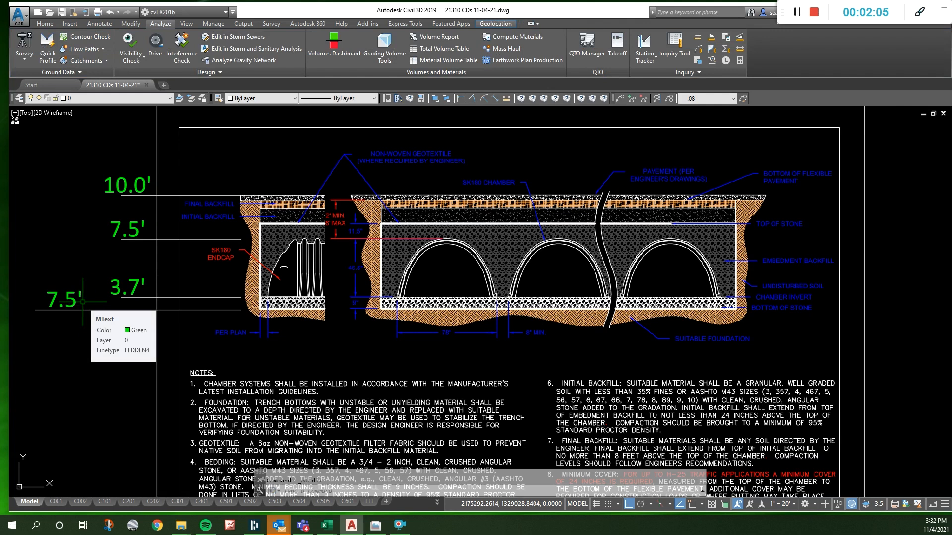
double_click(71, 300)
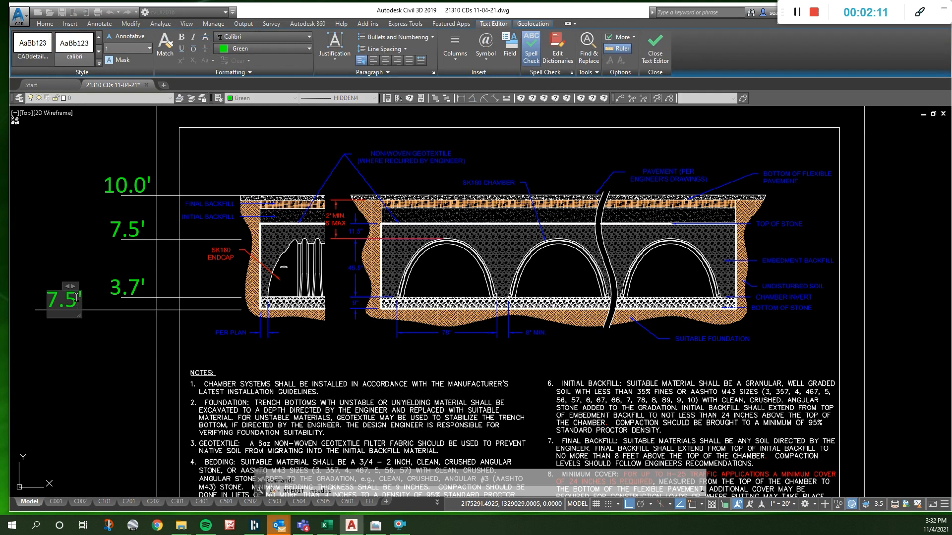
type("2.95")
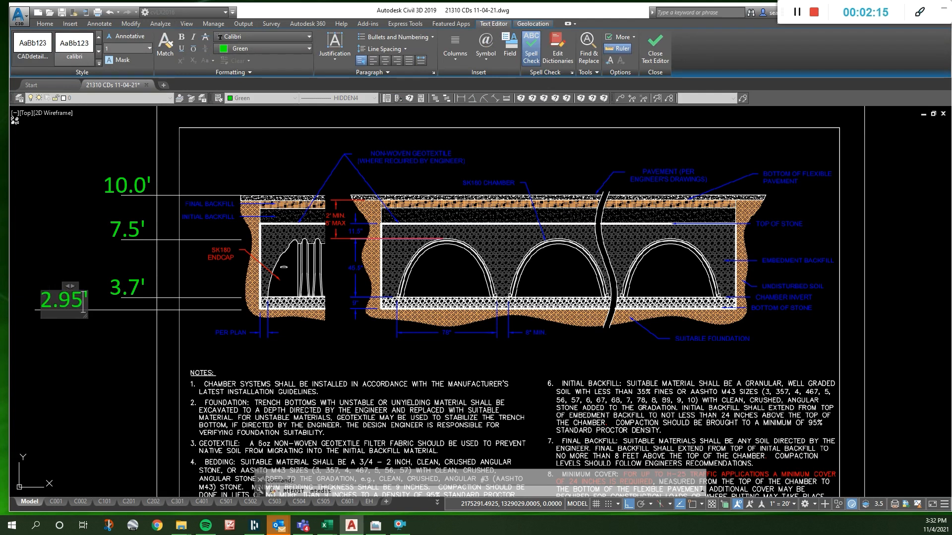
key("Escape")
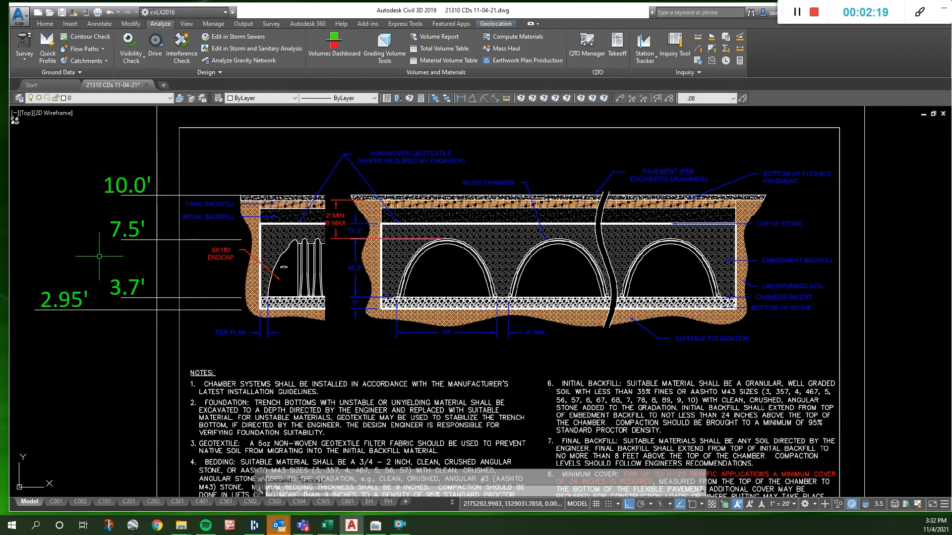
scroll(340, 340, "down", 10)
scroll(365, 347, "up", 10)
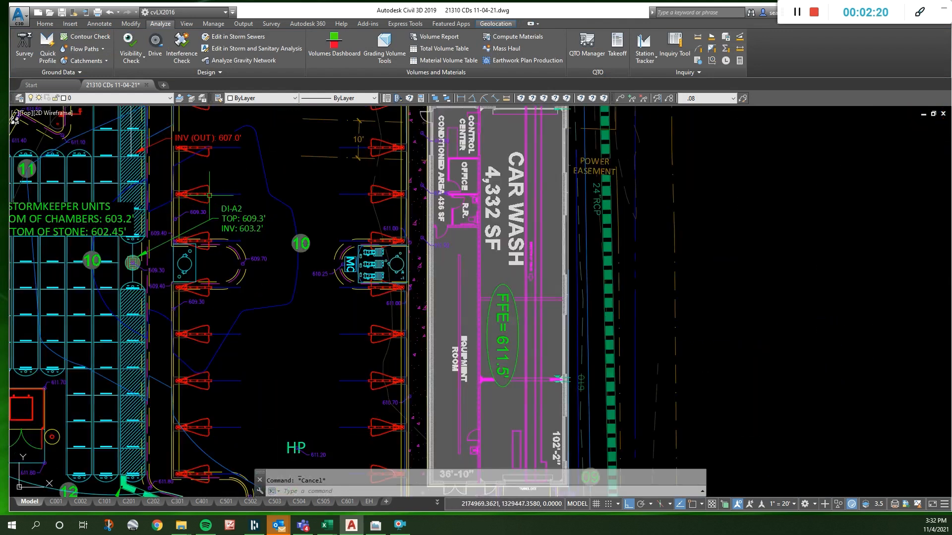
scroll(209, 196, "up", 5)
scroll(218, 210, "down", 3)
scroll(244, 188, "up", 4)
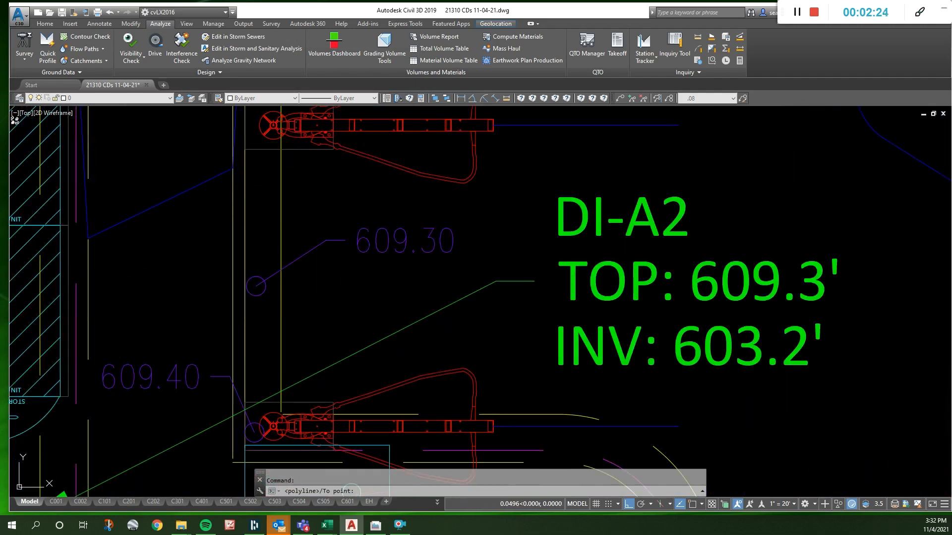
right_click(245, 305, "shift")
left_click(268, 218)
key("Escape")
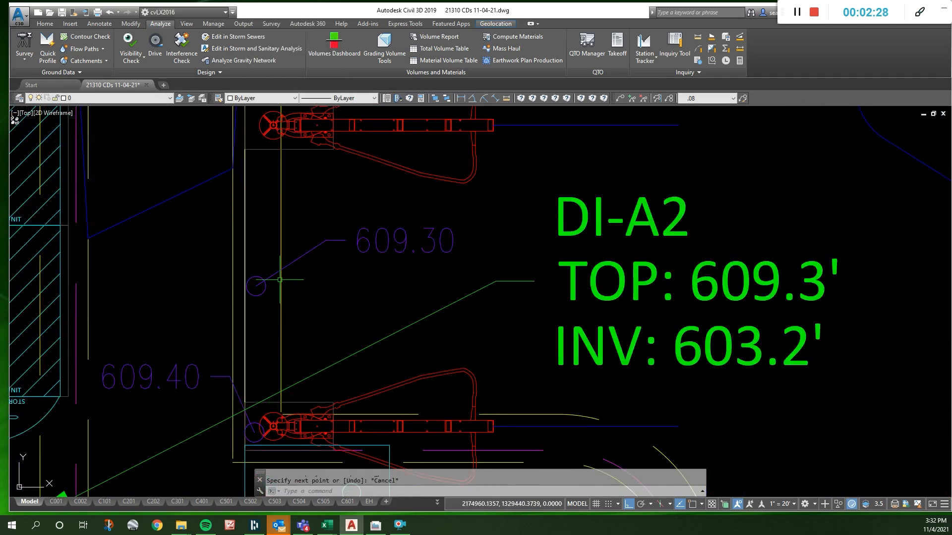
key("Escape")
- Draw a line from the midpoint of the curb line near DI-A2 perpendicular to the dashed line in the hatched chamber row
type("l")
key("space")
right_click(234, 253, "shift")
key("m")
left_click(244, 256)
scroll(288, 270, "down", 2)
scroll(207, 273, "up", 2)
scroll(262, 262, "down", 2)
scroll(226, 273, "up", 2)
right_click(203, 260, "shift")
key("p")
left_click(195, 251)
key("Escape")
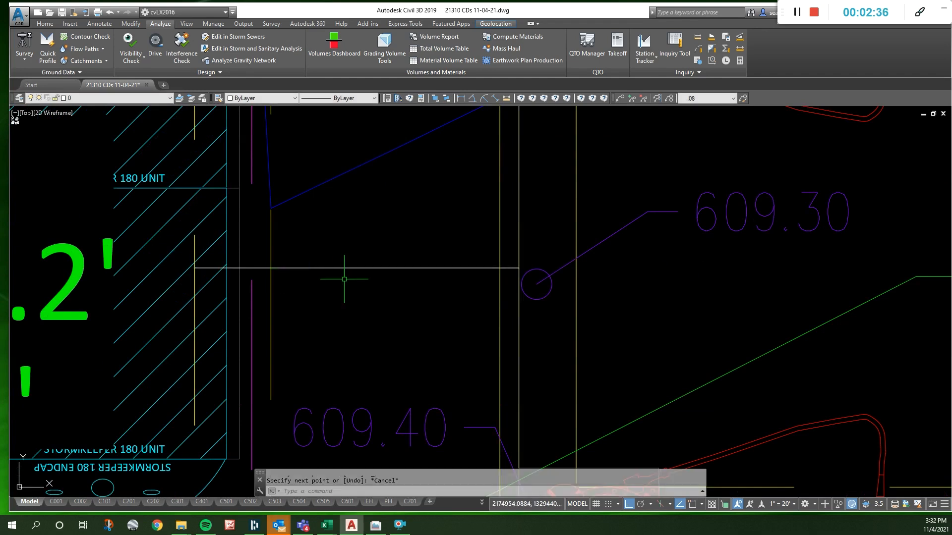
- Offset the new perpendicular line by 2 to both sides
type("o")
key("space")
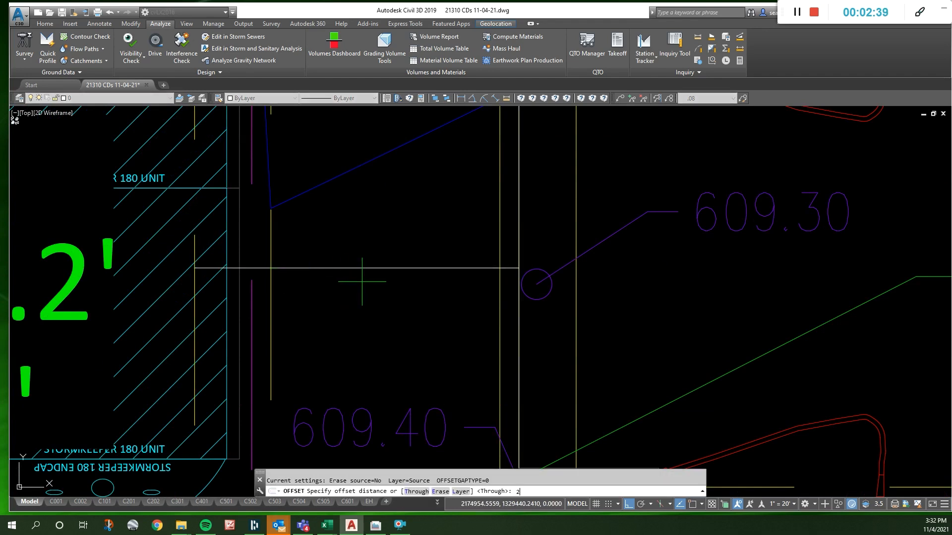
type("2")
key("space")
left_click(410, 267)
left_click(427, 219)
left_click(427, 268)
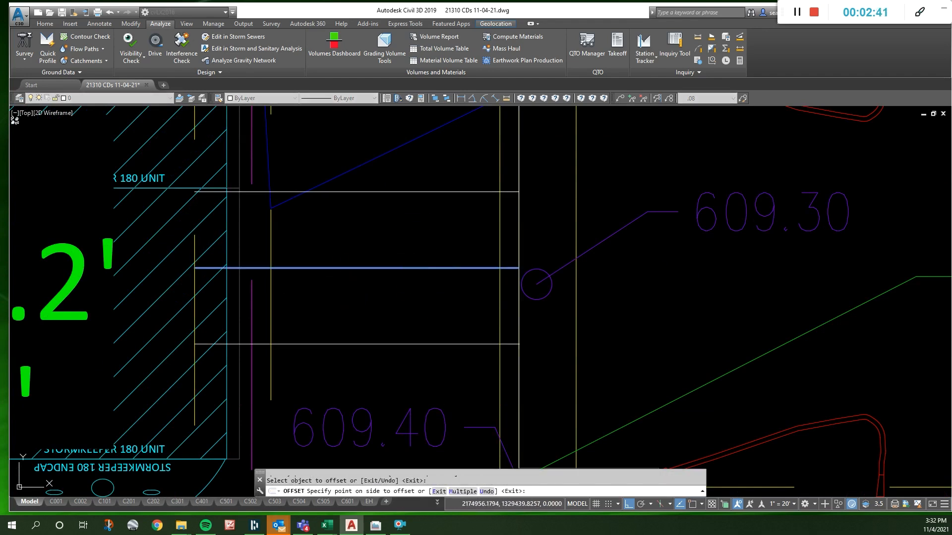
left_click(425, 297)
key("Escape")
- Match the properties of the two offset lines to the yellow curb line beside them
left_click(424, 344)
left_click(424, 191)
type("ma")
key("space")
left_click(576, 189)
left_click(576, 197)
key("Escape")
left_click(519, 176)
key("Escape")
- Delete the original centre line between the two offset lines
left_click(442, 268)
left_click(418, 250)
key("Delete")
- Copy the pair of offset lines by endpoint to the matching curb location on the other side of the DI-A2 island
left_click(433, 175)
left_click(375, 352)
type("c")
key("space")
right_click(425, 247, "shift")
left_click(422, 303)
scroll(420, 301, "down", 4)
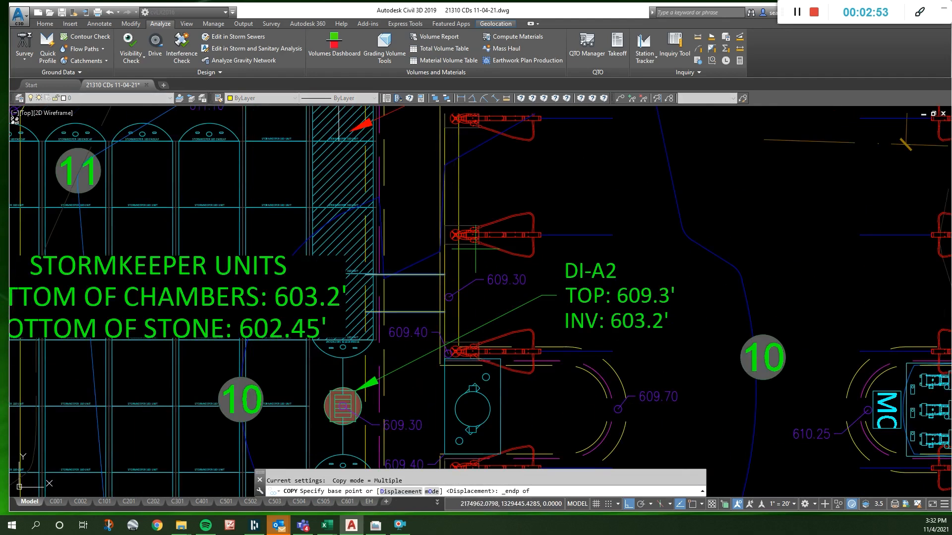
left_click(447, 244)
scroll(469, 201, "down", 4)
scroll(463, 309, "up", 8)
right_click(466, 225, "shift")
left_click(470, 285)
left_click(458, 232)
key("Escape")
- Examine the site plan around the StormKeeper chambers, the inlets, the storm pipes and the ADA area
scroll(450, 359, "down", 4)
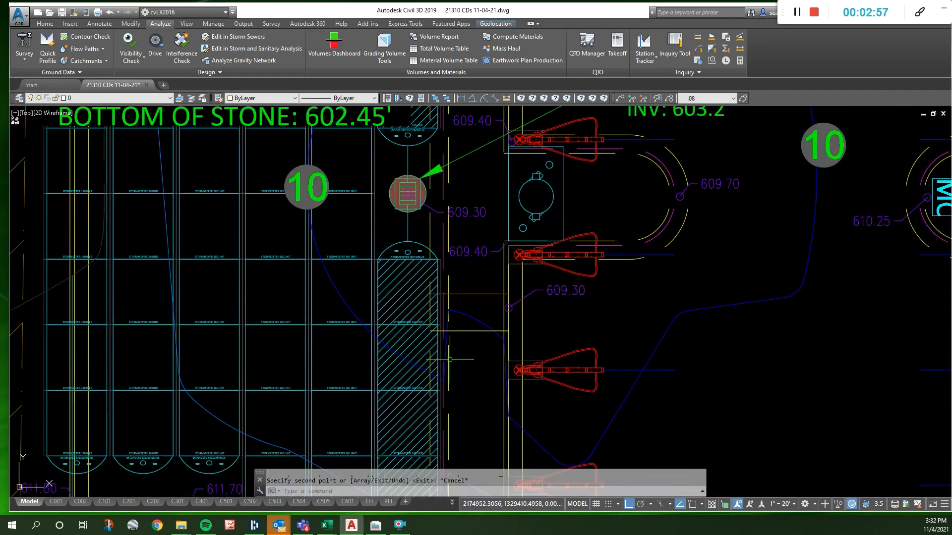
scroll(476, 360, "down", 5)
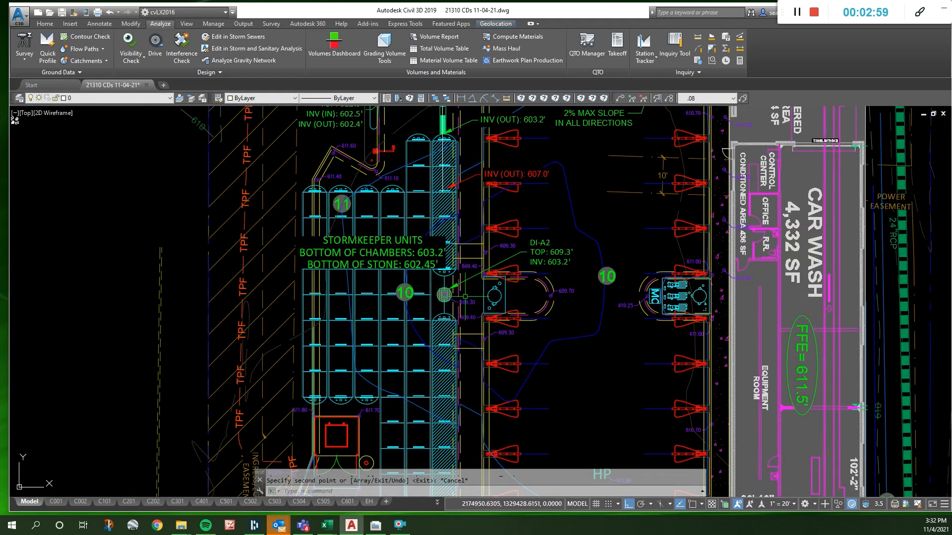
scroll(513, 281, "down", 2)
scroll(617, 319, "down", 3)
scroll(599, 418, "up", 5)
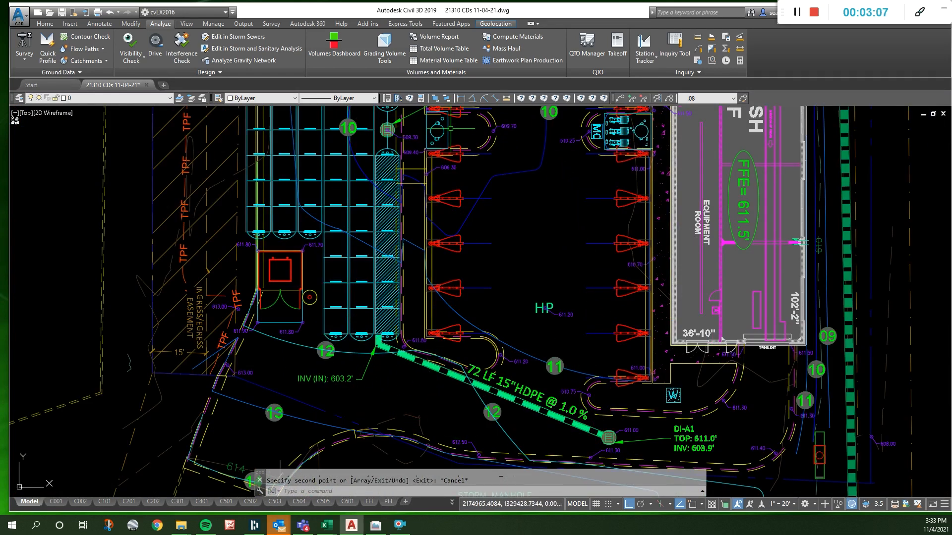
scroll(486, 453, "down", 1)
scroll(515, 370, "down", 1)
scroll(516, 190, "up", 1)
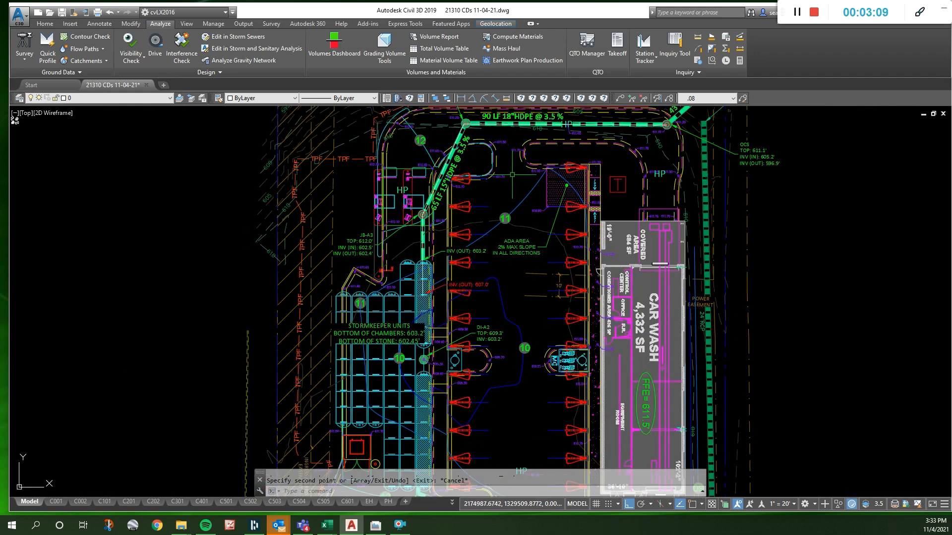
scroll(512, 175, "up", 1)
scroll(516, 261, "down", 1)
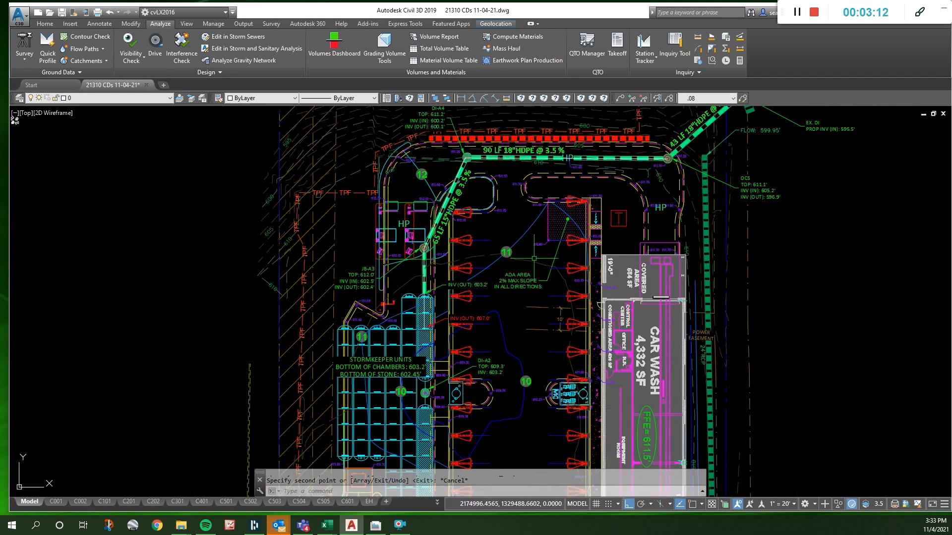
scroll(559, 213, "up", 2)
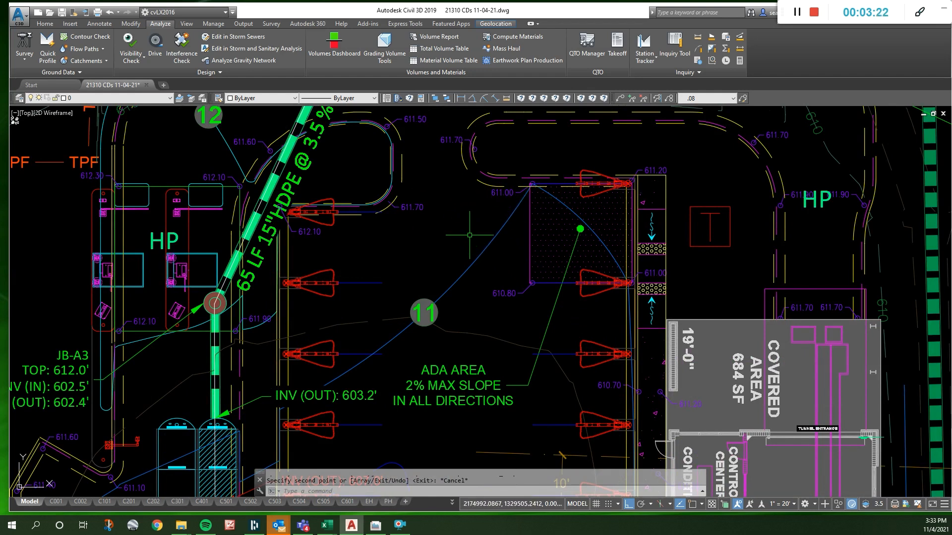
scroll(521, 263, "down", 2)
key("Escape")
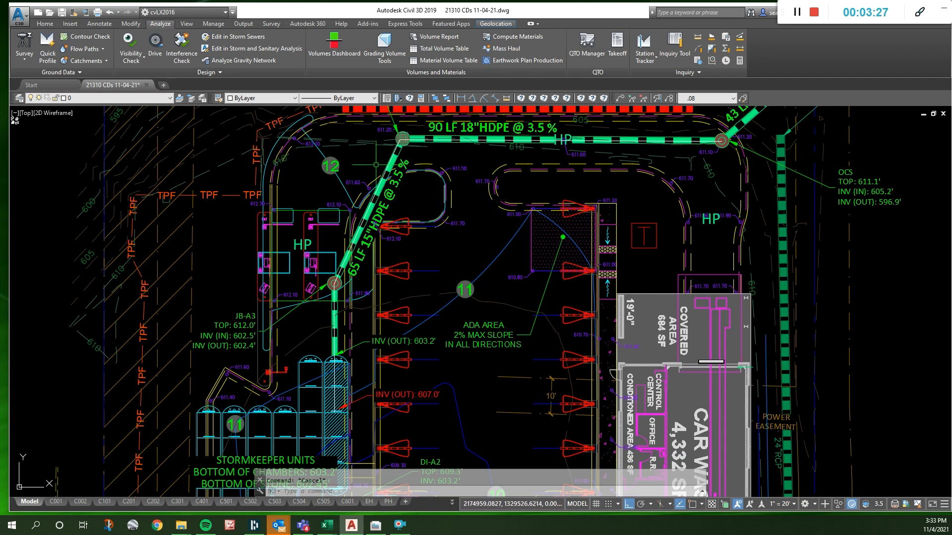
- Sketch a freehand polyline from near contour label 12, curving past the ADA area and back toward the chamber row
type("pl")
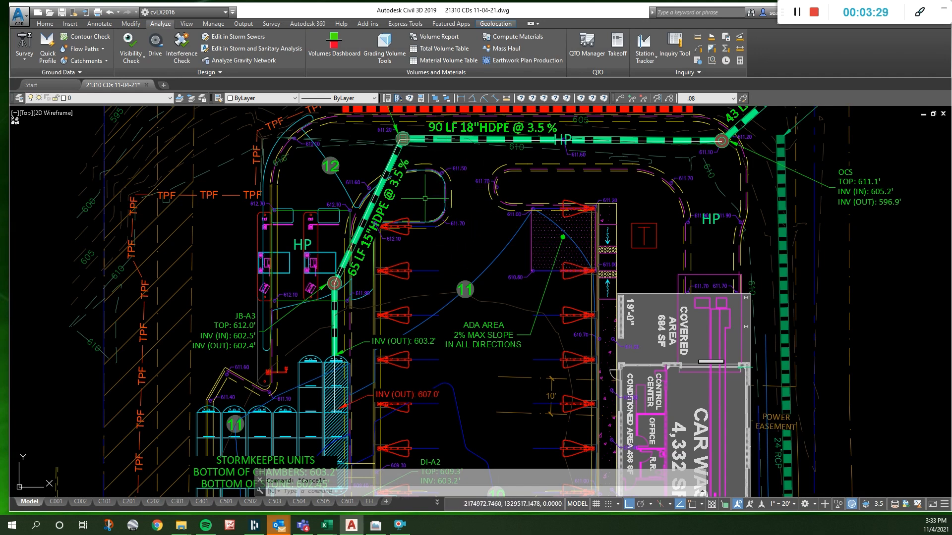
key("Return")
left_click(351, 160)
key("F8")
left_click(373, 154)
left_click(425, 156)
left_click(453, 170)
left_click(484, 200)
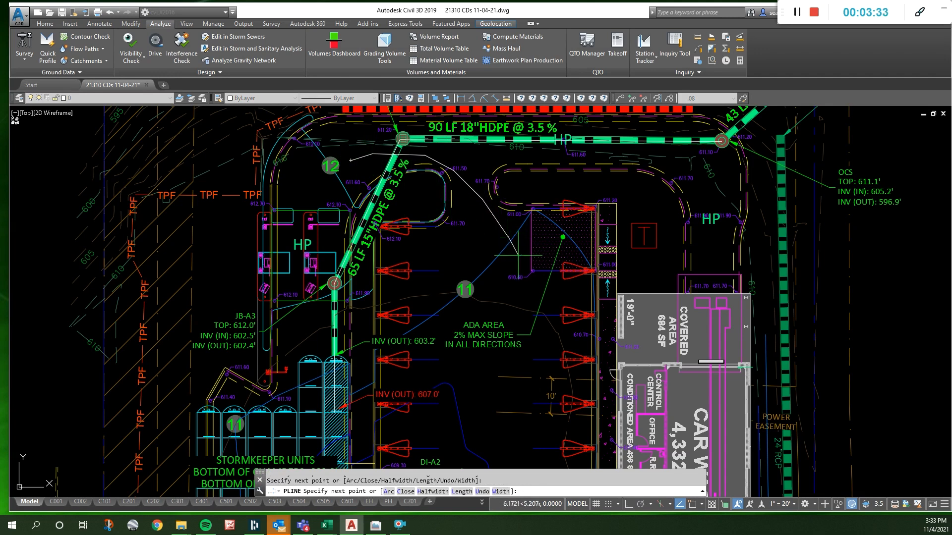
left_click(527, 277)
left_click(429, 416)
left_click(402, 432)
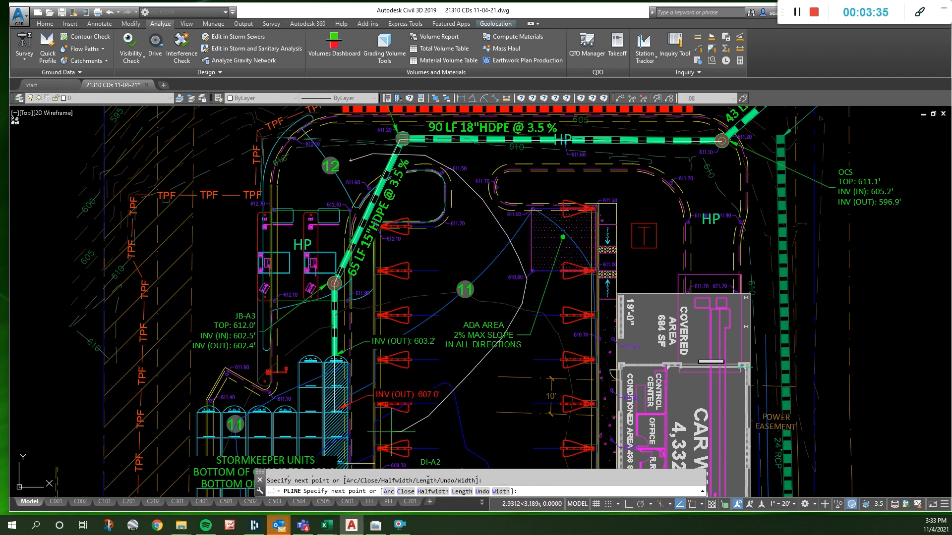
left_click(374, 433)
key("Escape")
- Sketch a second, tighter polyline inside the first, from near contour label 12 past the landscape island toward the chambers
key("Return")
left_click(352, 156)
left_click(387, 152)
left_click(450, 161)
left_click(456, 181)
left_click(440, 292)
left_click(387, 439)
key("Escape")
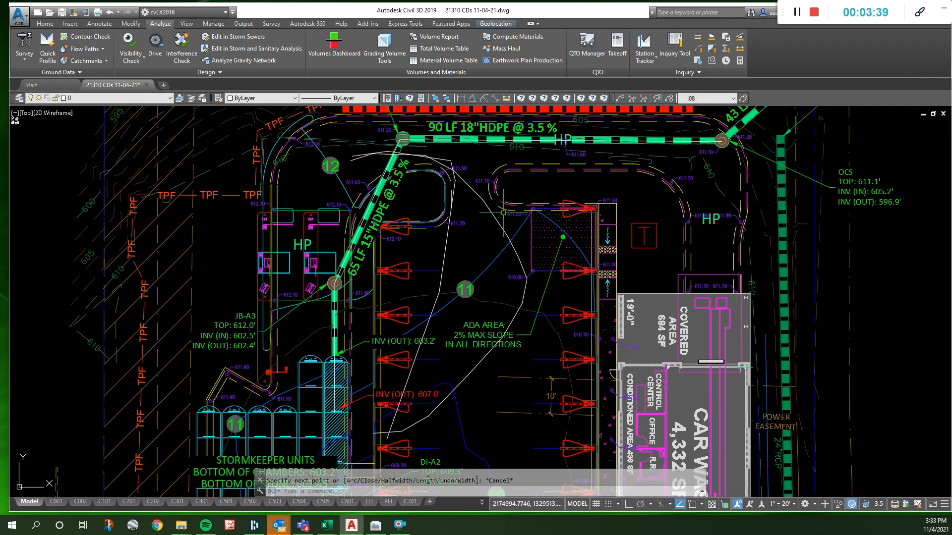
- Delete both sketched polylines
left_click(499, 218)
left_click(445, 248)
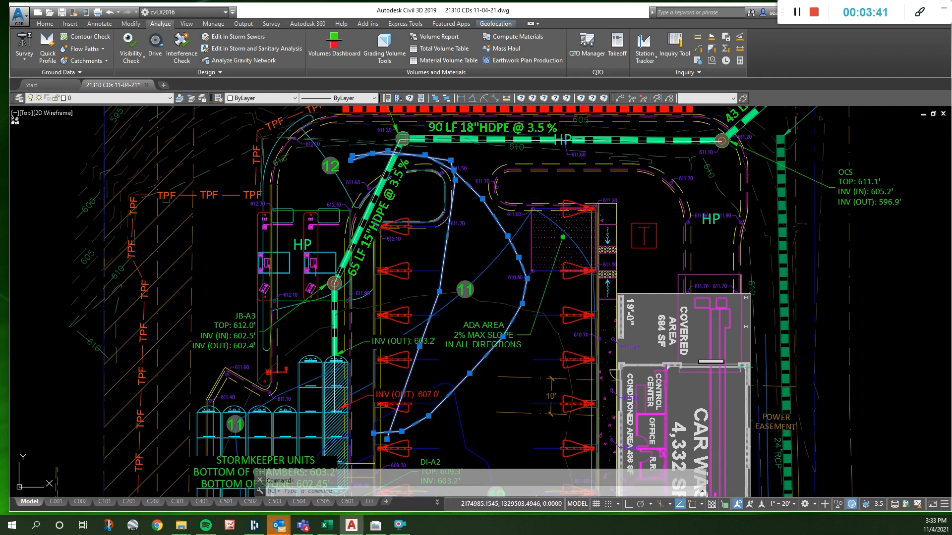
key("Delete")
- Display the hidden layers for the text samples in the 10 to 50 scale table
scroll(521, 184, "down", 2)
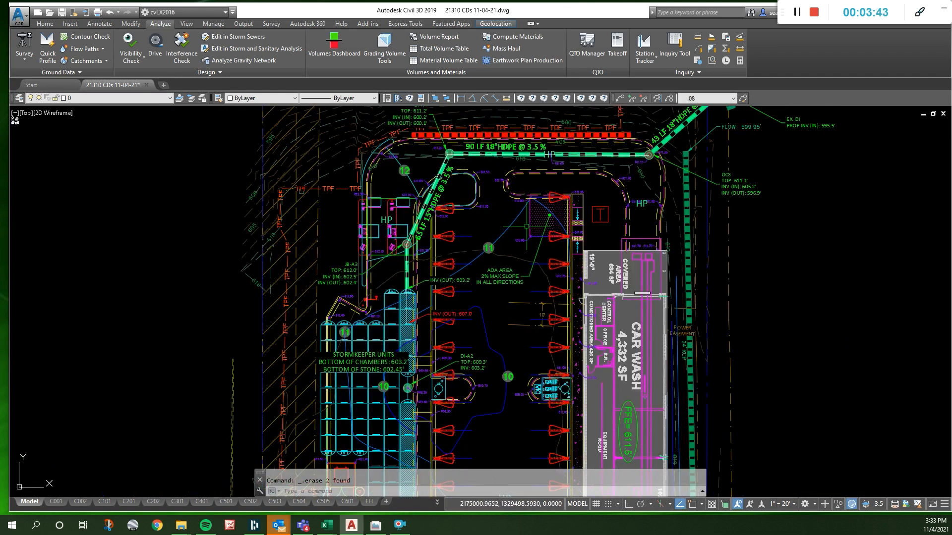
scroll(531, 183, "down", 5)
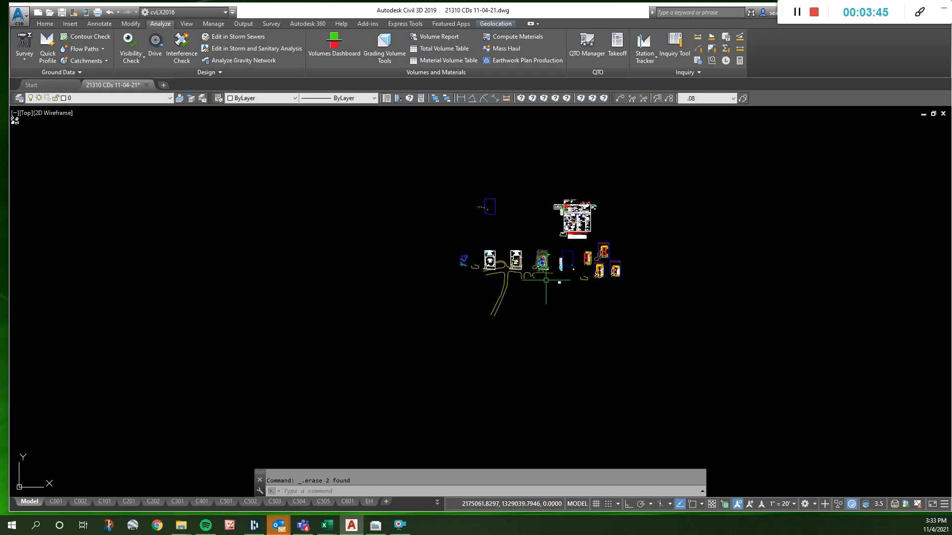
scroll(563, 238, "up", 8)
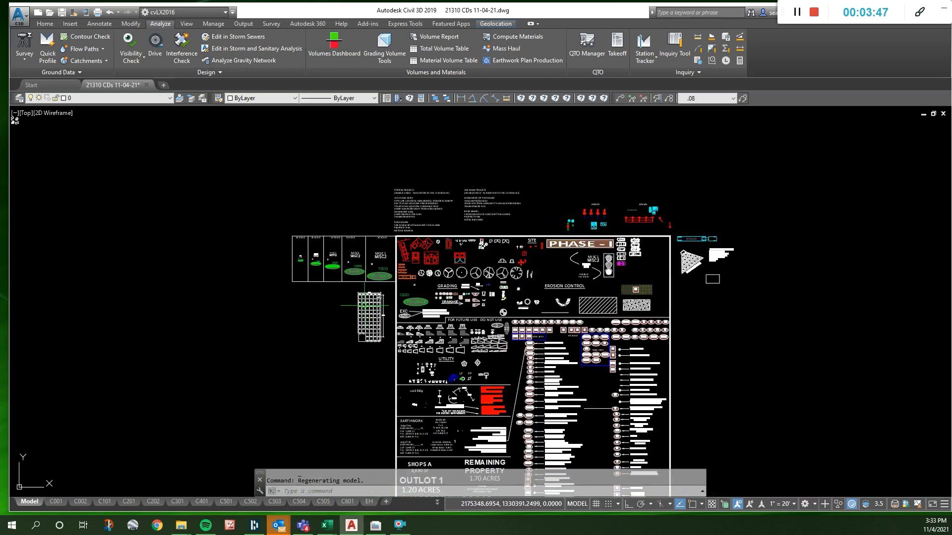
scroll(365, 305, "up", 8)
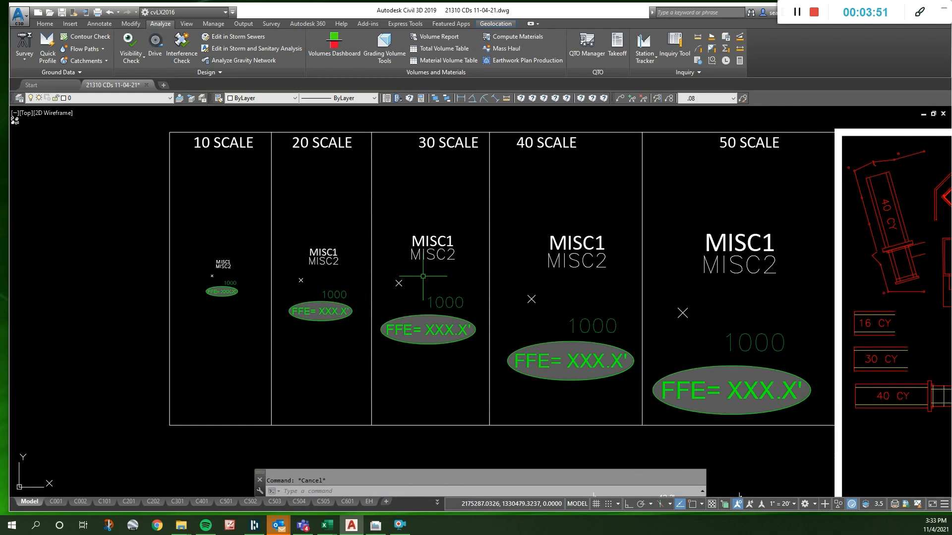
right_click(388, 285)
key("Escape")
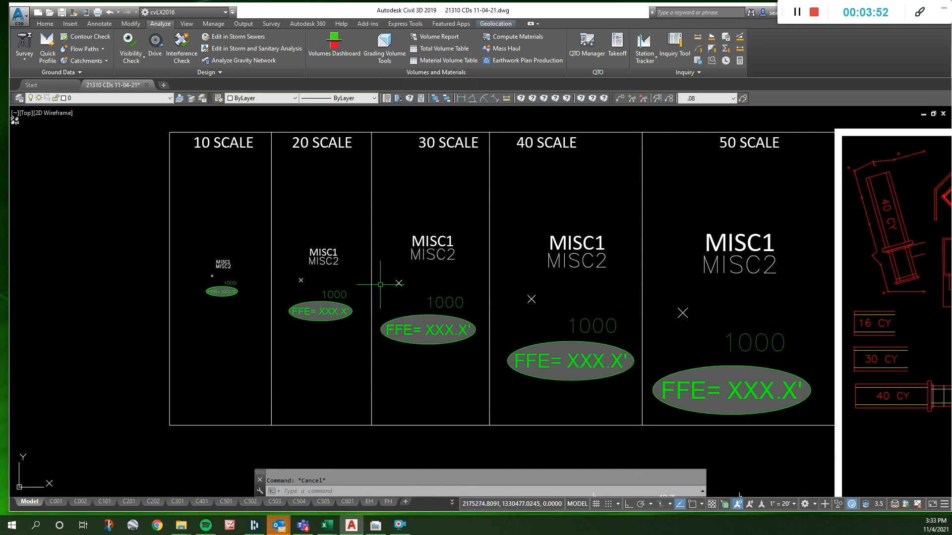
right_click(380, 285)
mouse_move(421, 195)
left_click(475, 277)
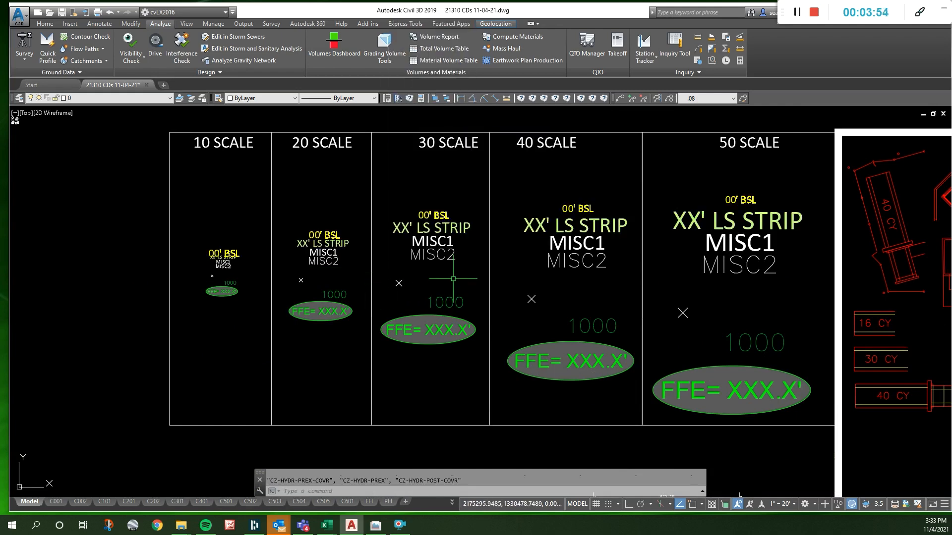
left_click(399, 283)
key("Escape")
- Examine the scale samples, the surrounding symbol library and the site plan with its aerial background
scroll(410, 196, "down", 1)
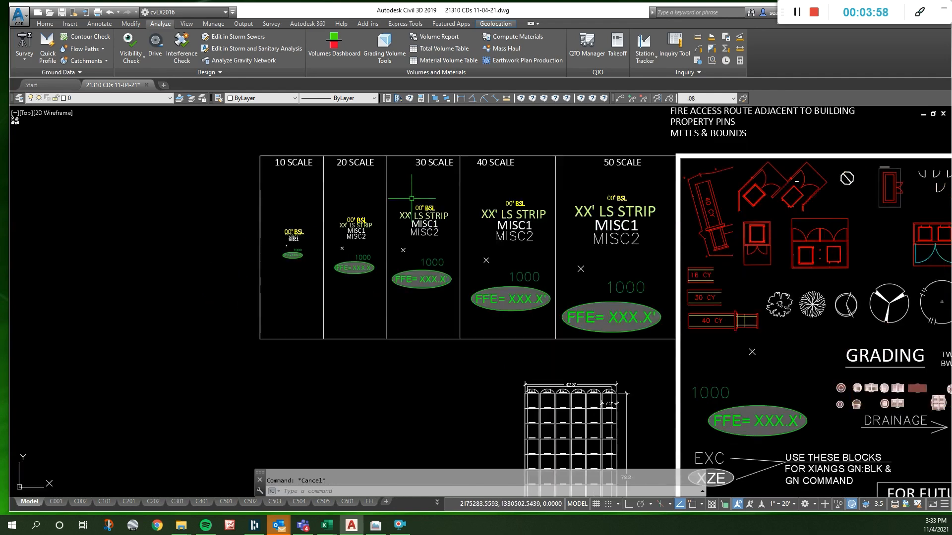
scroll(624, 278, "down", 2)
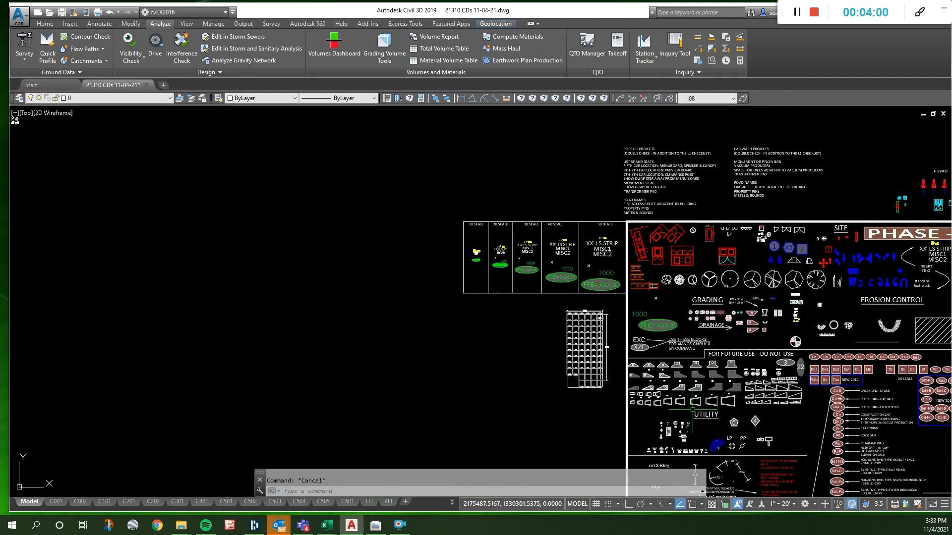
scroll(682, 439, "up", 2)
scroll(663, 415, "down", 2)
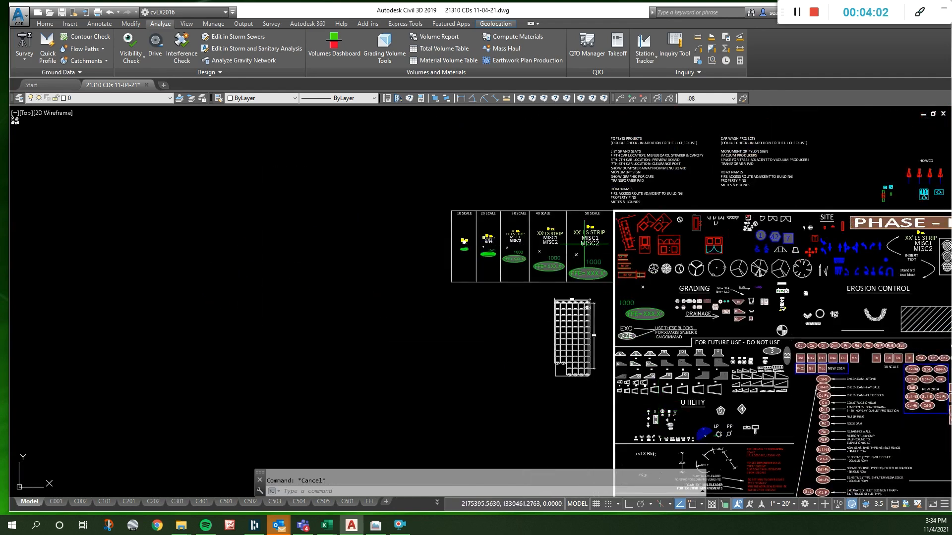
scroll(598, 255, "up", 3)
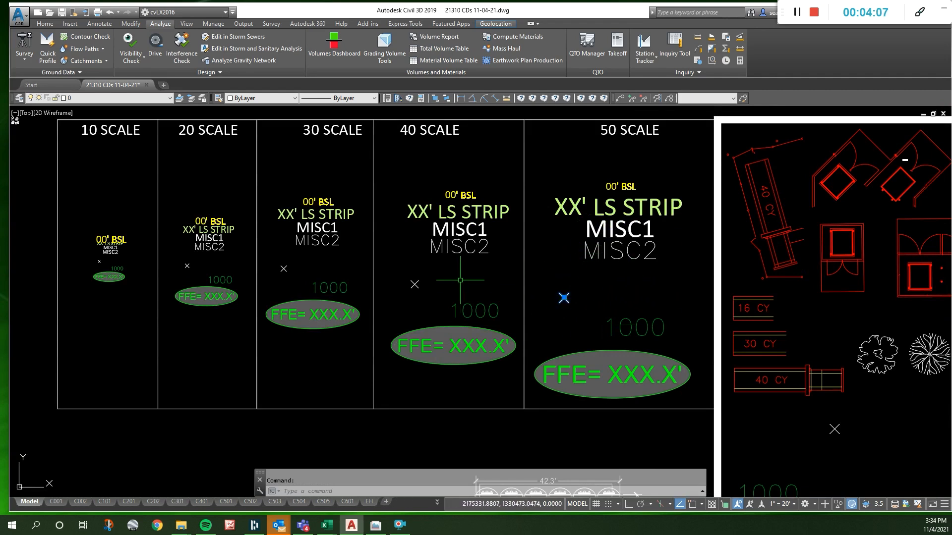
scroll(390, 201, "down", 2)
scroll(327, 201, "down", 2)
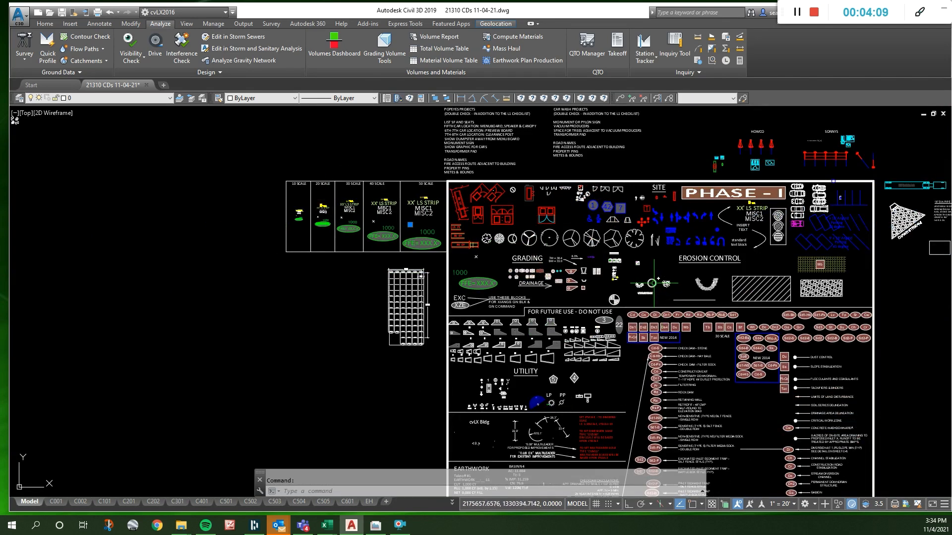
scroll(648, 253, "down", 4)
scroll(591, 358, "up", 6)
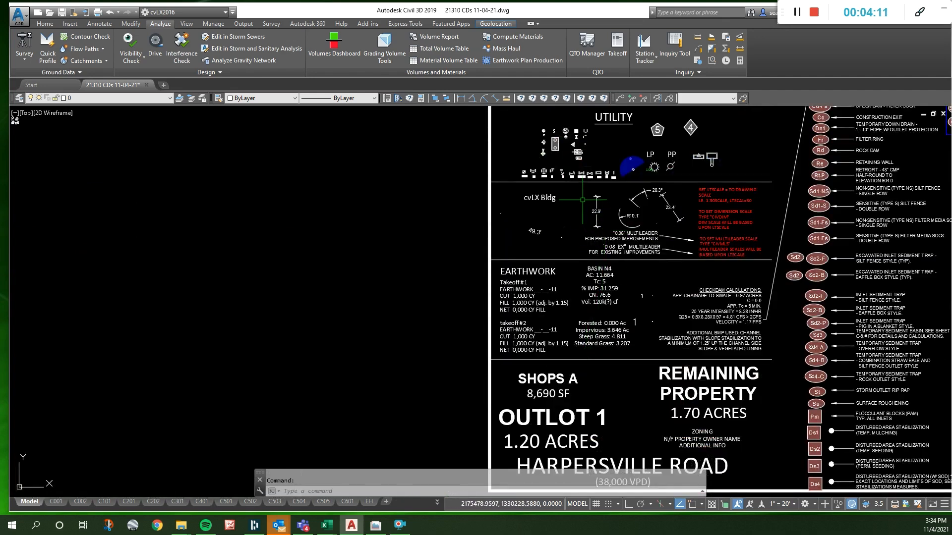
scroll(582, 182, "down", 5)
scroll(578, 278, "down", 2)
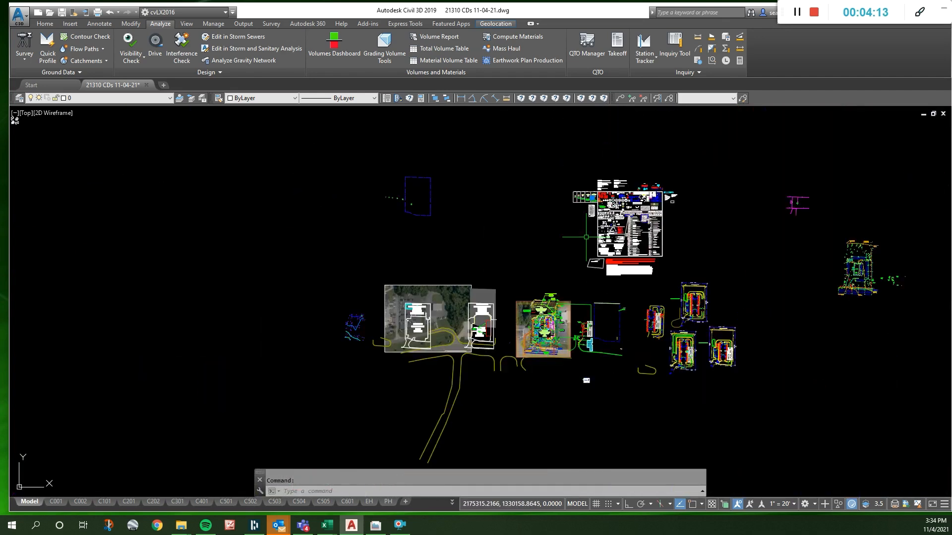
scroll(544, 341, "up", 8)
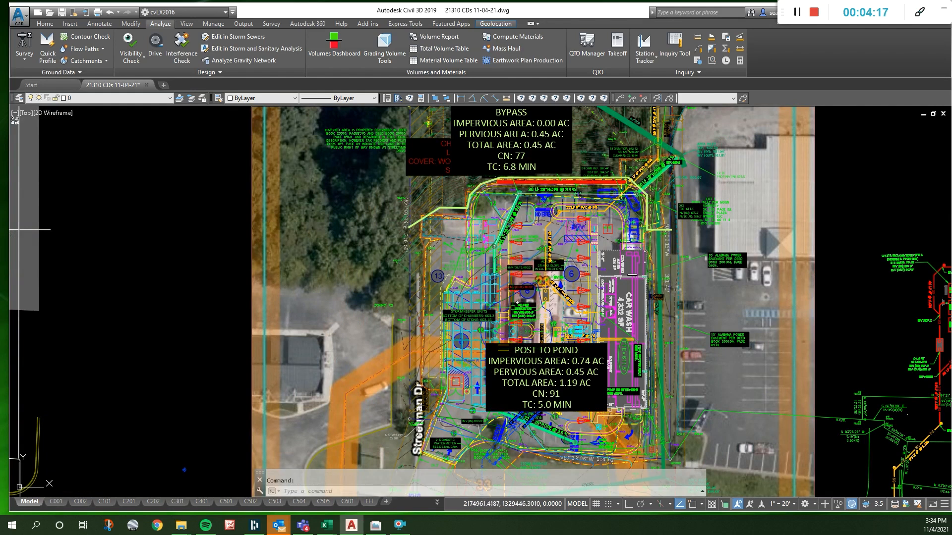
scroll(474, 320, "up", 4)
scroll(489, 329, "down", 4)
key("Escape")
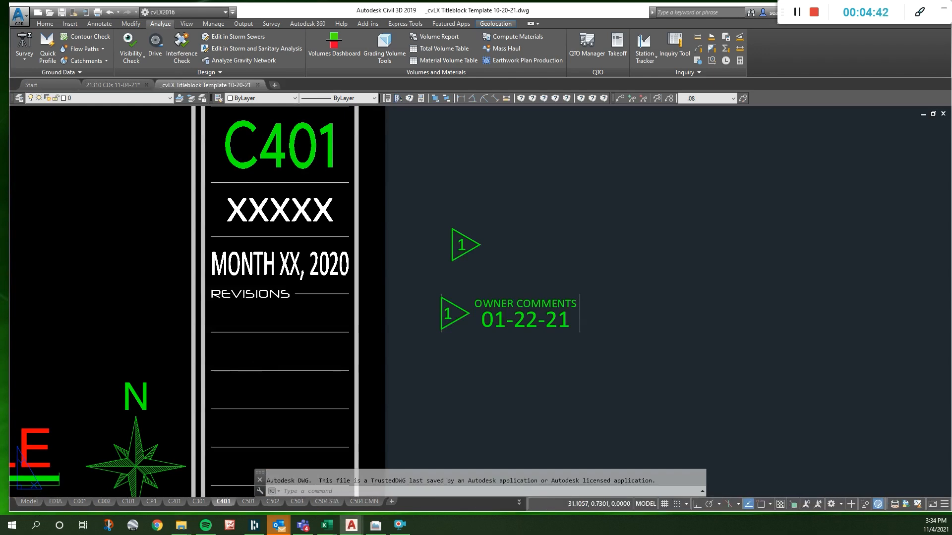
- Switch the _cvLX Titleblock Template 10-20-21 drawing to model space
left_click(30, 502)
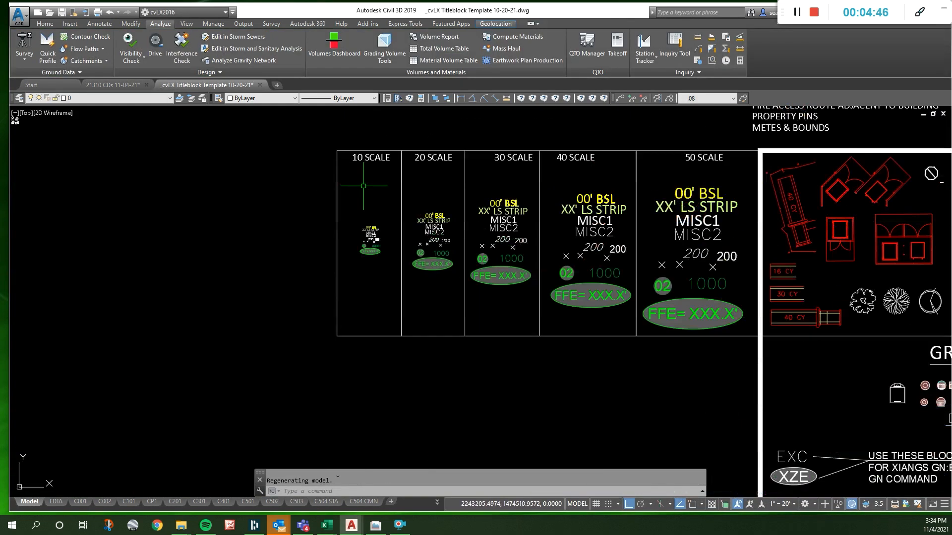
- Copy the italic and upright 200 spot elevation samples from the 30 scale column with a base point
scroll(392, 198, "up", 4)
left_click(725, 323)
left_click(638, 297)
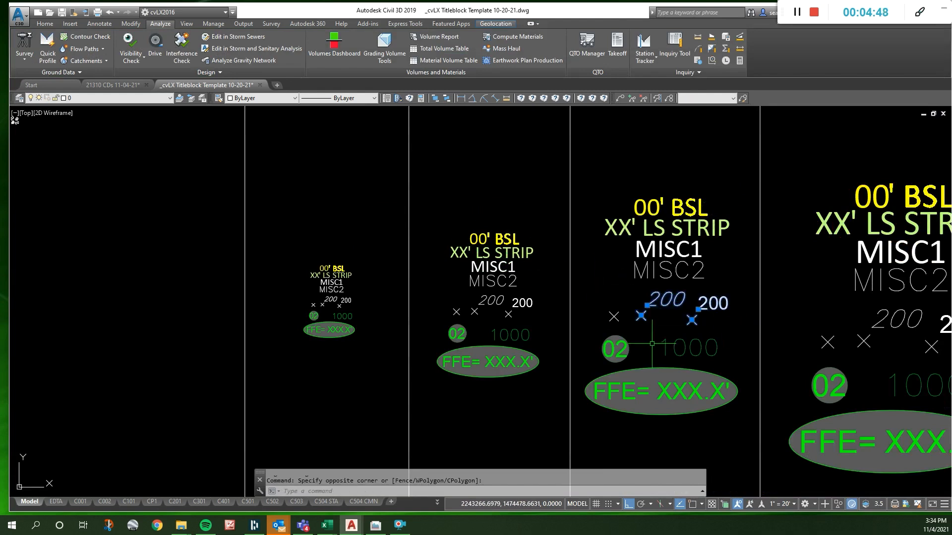
key("ctrl+shift+c")
left_click(570, 302)
- Paste the two spot elevation samples into the 20 scale column of the 21310 CDs 11-04-21 drawing
left_click(113, 84)
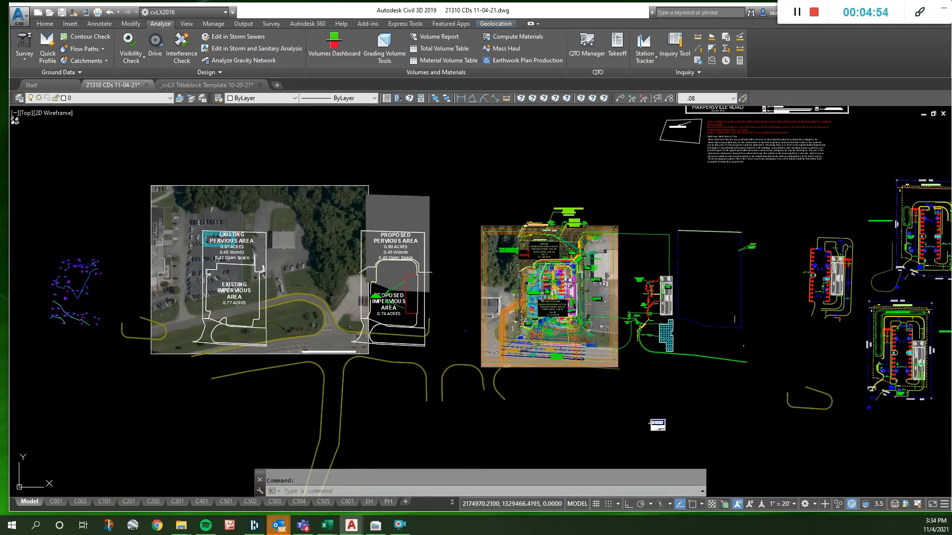
key("ctrl+v")
scroll(496, 298, "down", 3)
scroll(448, 212, "up", 10)
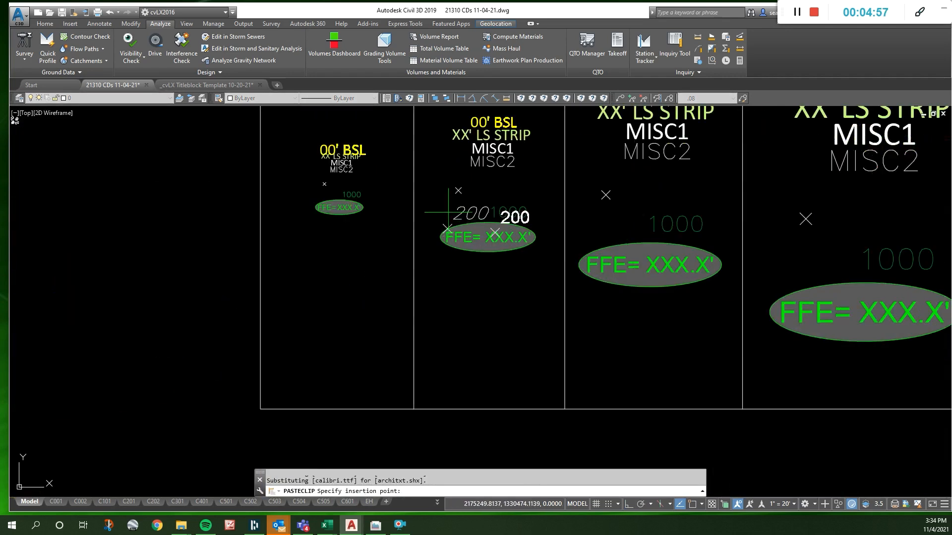
left_click(469, 177)
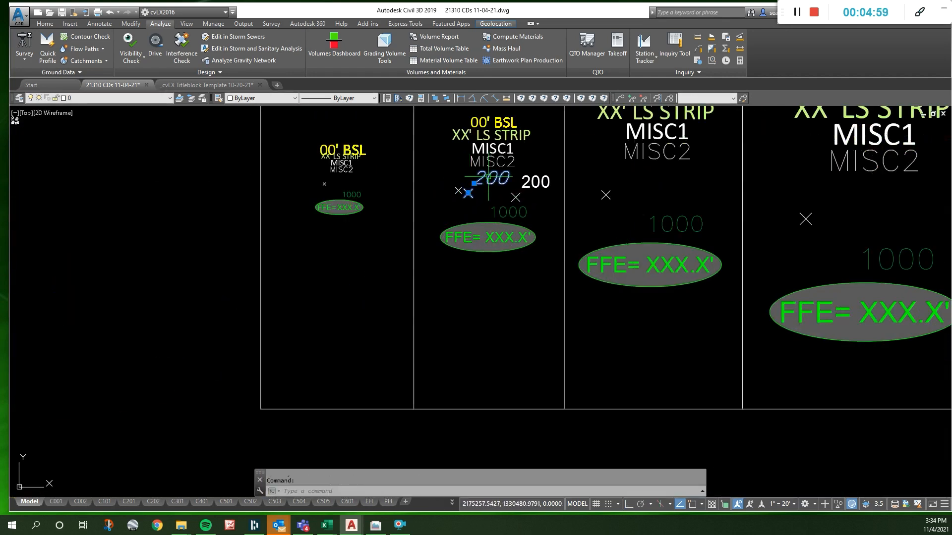
- Scale both pasted 200 spot elevation samples by a factor of 2/3
left_click(516, 198)
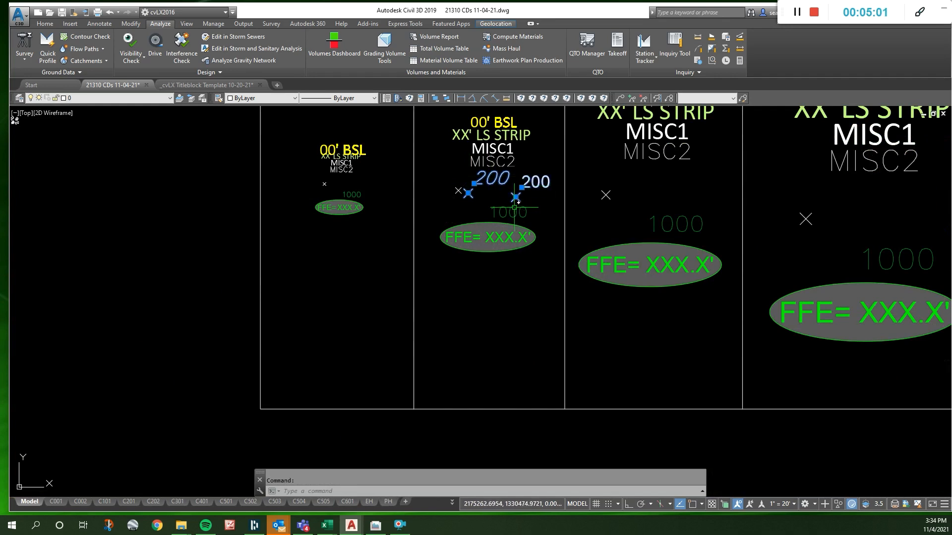
type("sc")
key("Return")
left_click(501, 192)
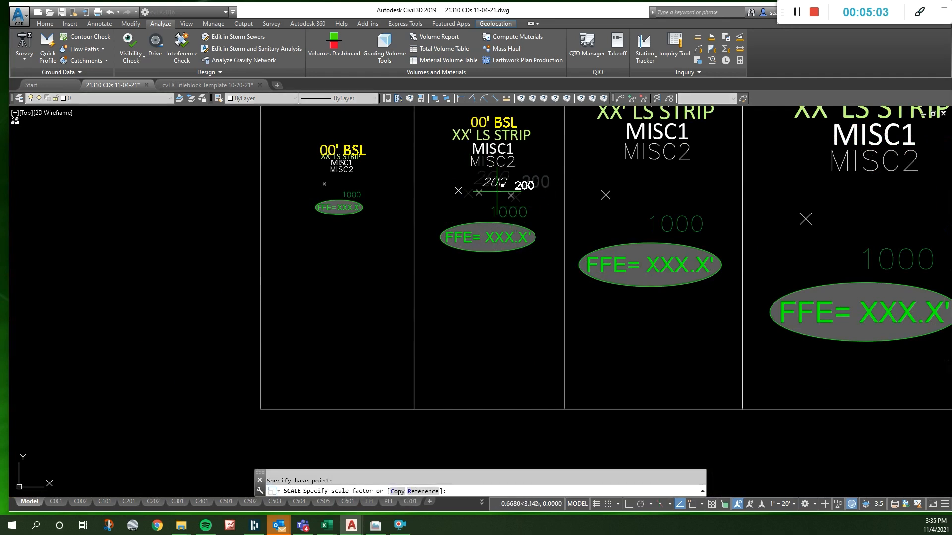
type("2/3")
key("Escape")
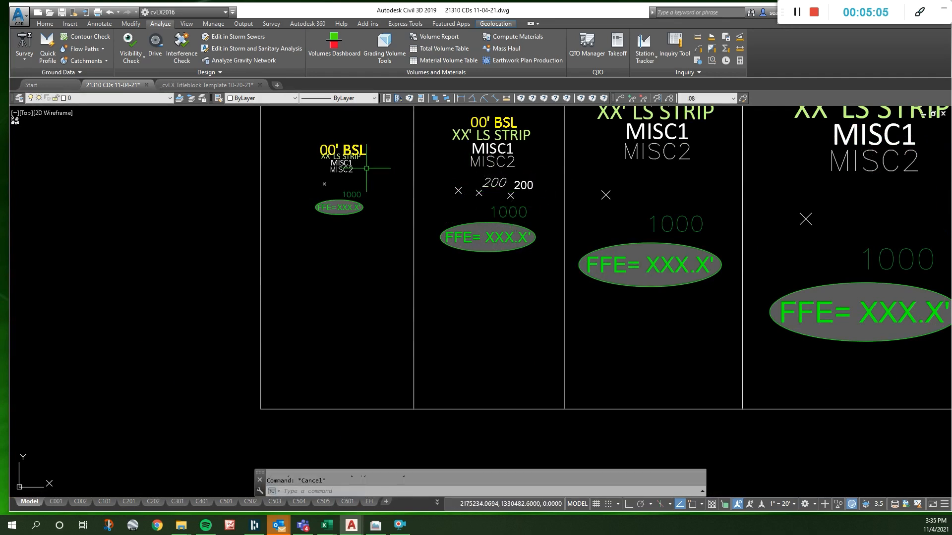
- Close the _cvLX Titleblock Template 10-20-21 drawing without saving its changes
left_click(233, 85)
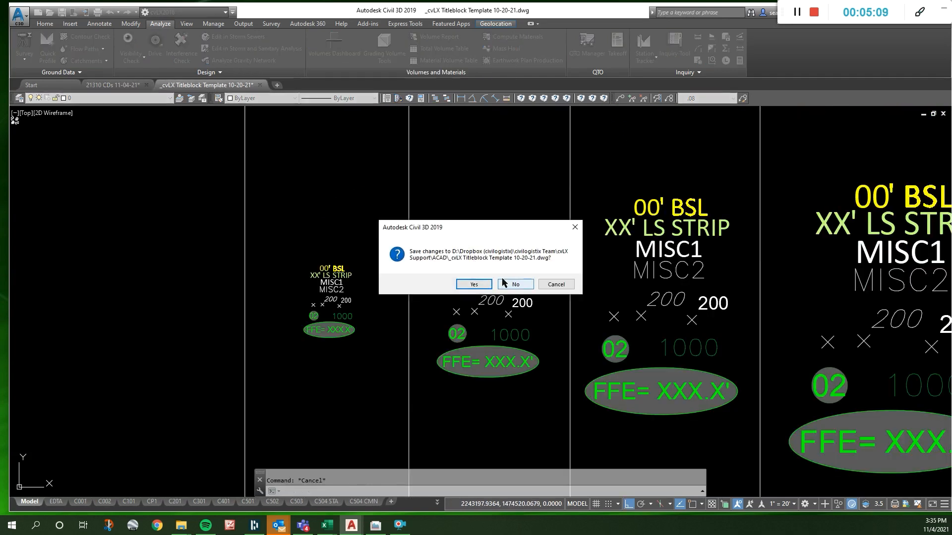
left_click(505, 283)
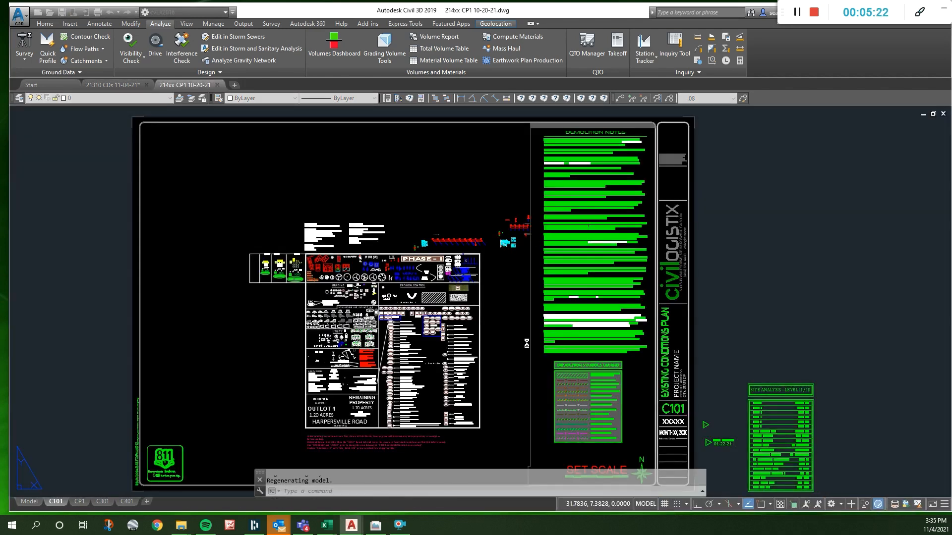
- Switch the 214xx CP1 10-20-21 drawing to model space and inspect its table of scale samples
scroll(263, 273, "up", 6)
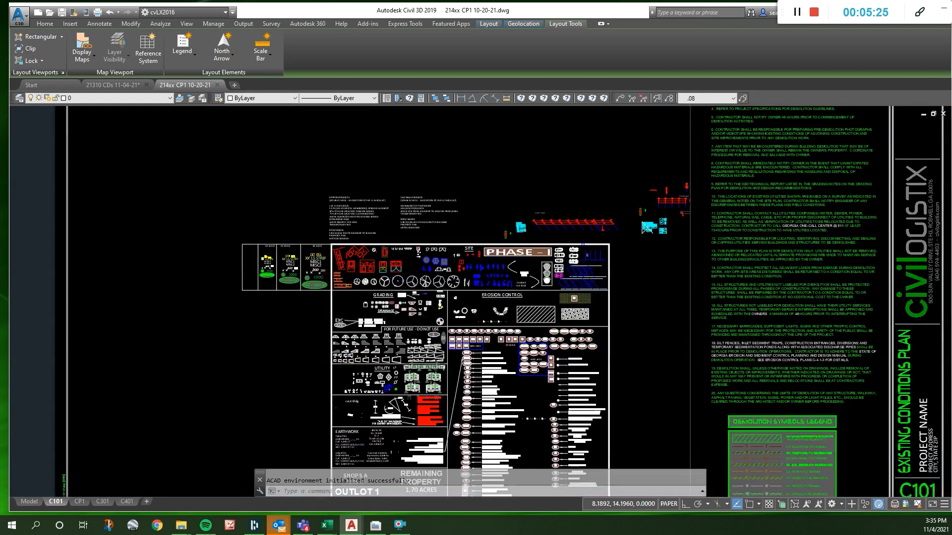
left_click(30, 501)
scroll(314, 283, "up", 5)
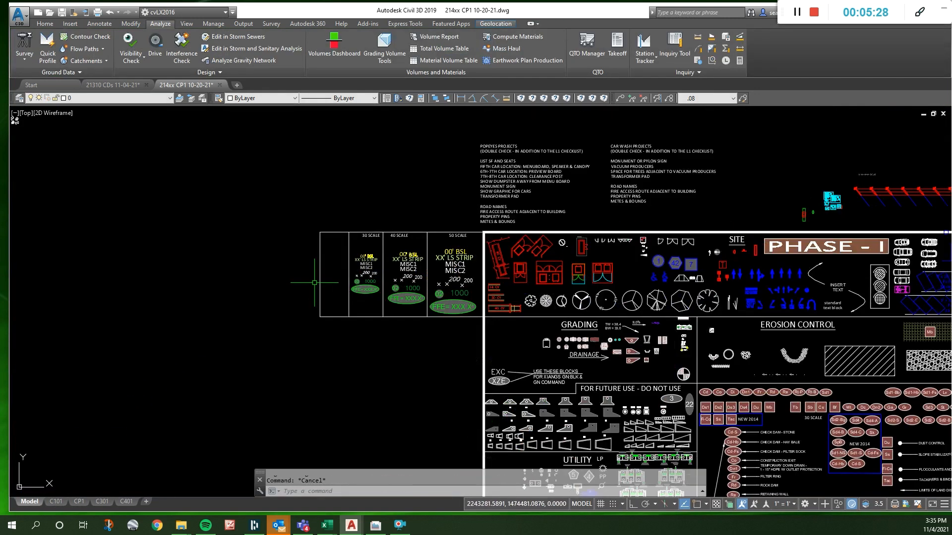
scroll(279, 263, "up", 4)
right_click(297, 272)
key("l")
key("o")
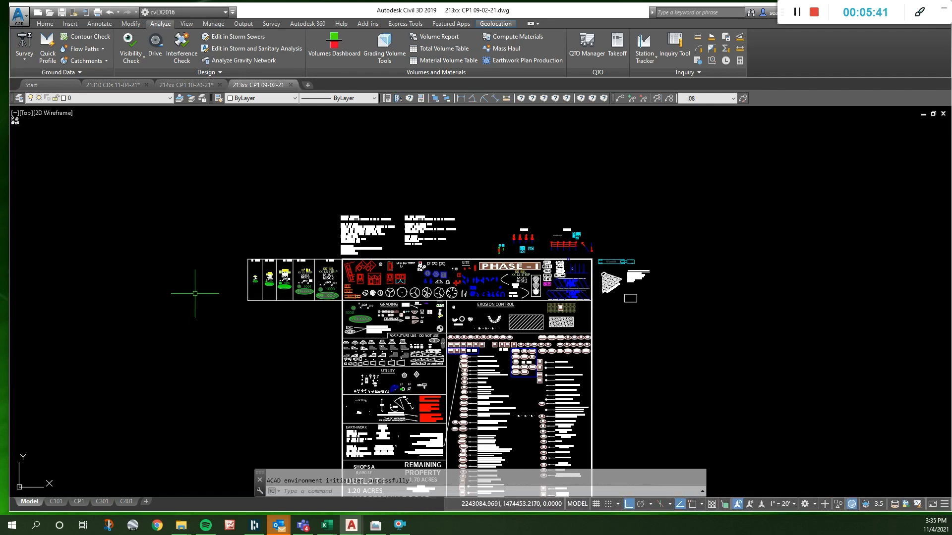
- Copy the 10, 20 and 30 scale columns of the 213xx CP1 09-02-21 drawing, using their upper-right endpoint as base point
key("Escape")
left_click(347, 313)
left_click(258, 210)
key("ctrl+shift+c")
right_click(363, 240, "shift")
left_click(364, 240)
left_click(367, 239)
- Delete the 30 scale column, the empty column and the leftover samples beside the 40 scale column in 214xx CP1 10-20-21
left_click(187, 85)
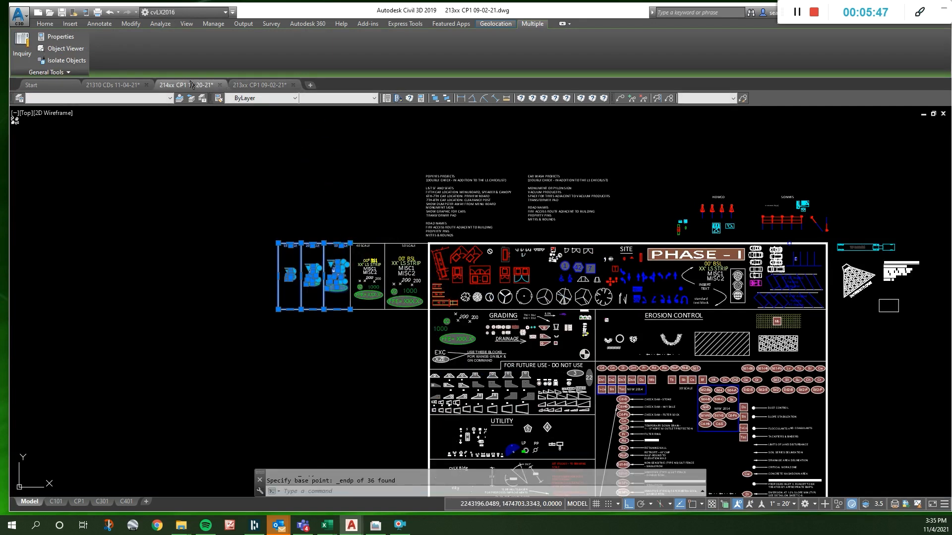
left_click(500, 393)
left_click(294, 137)
key("Delete")
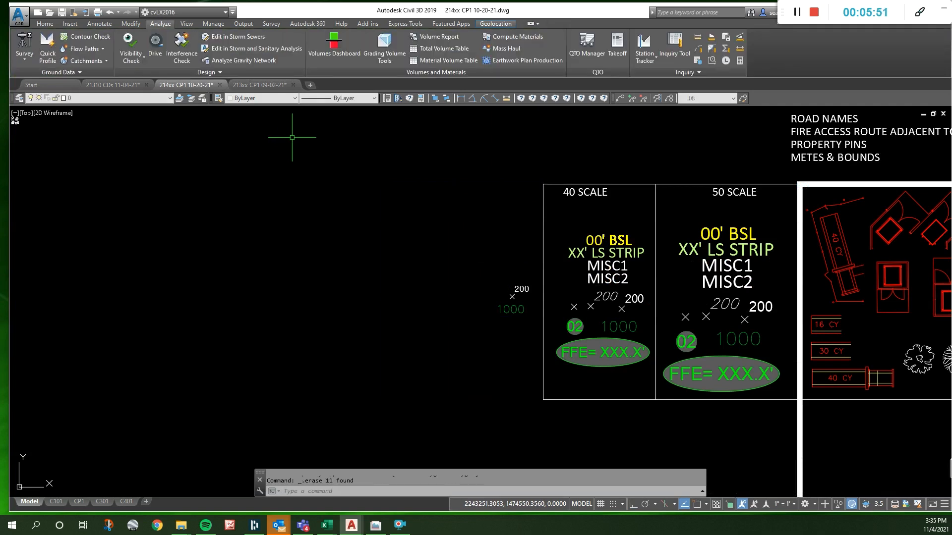
left_click(528, 279)
left_click(496, 321)
key("Delete")
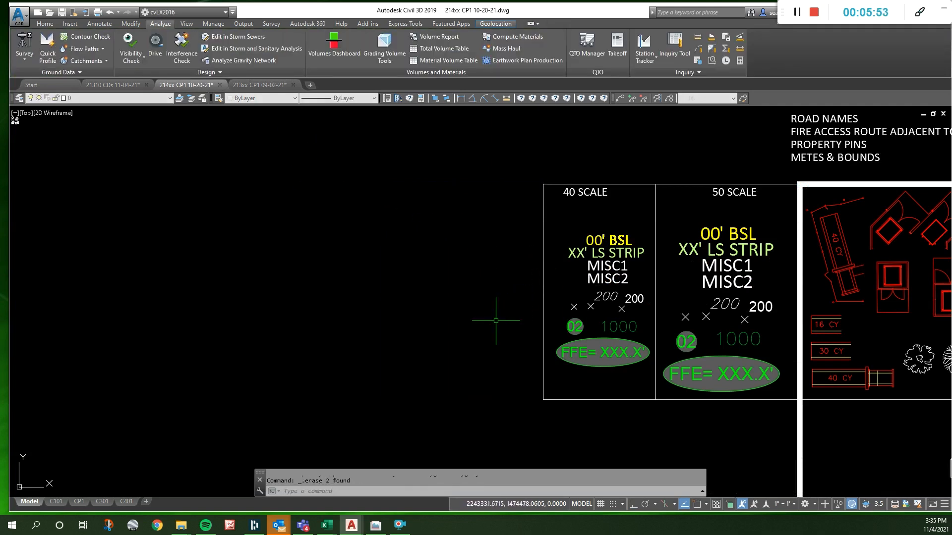
- Paste the copied scale columns at the upper-left endpoint of the 40 scale column and save the drawing
key("ctrl+v")
right_click(529, 295)
left_click(553, 268)
left_click(544, 186)
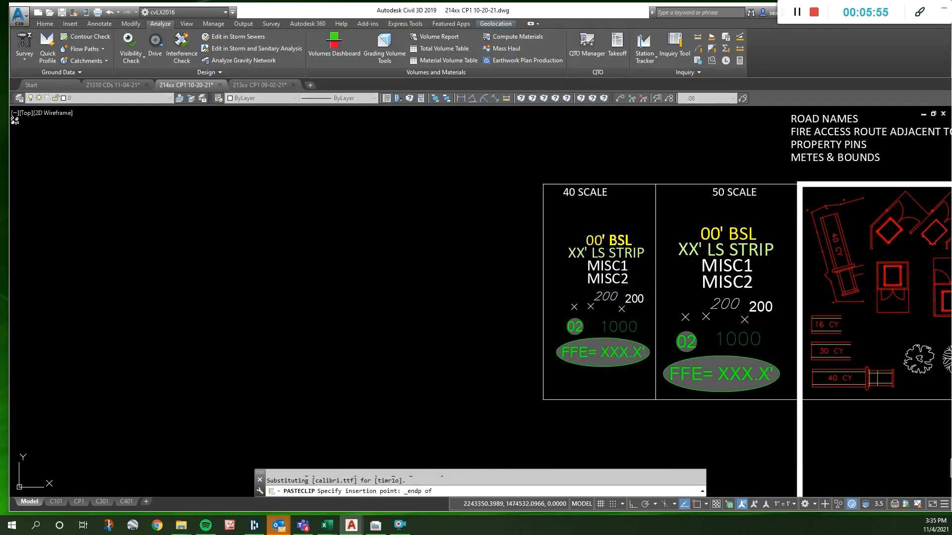
key("Escape")
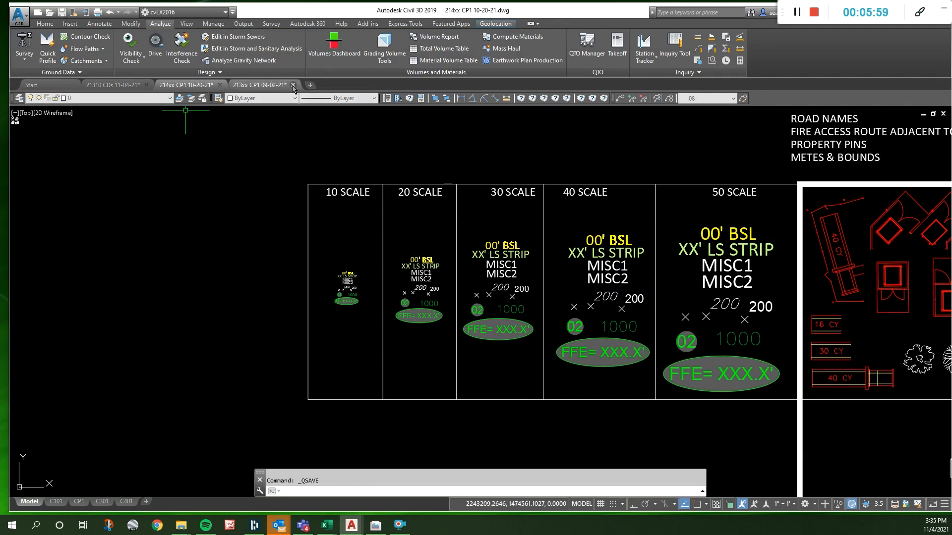
key("ctrl+s")
- Close the 214xx CP1 10-20-21 and 213xx CP1 09-02-21 drawings, saving the changes to the latter
left_click(268, 86)
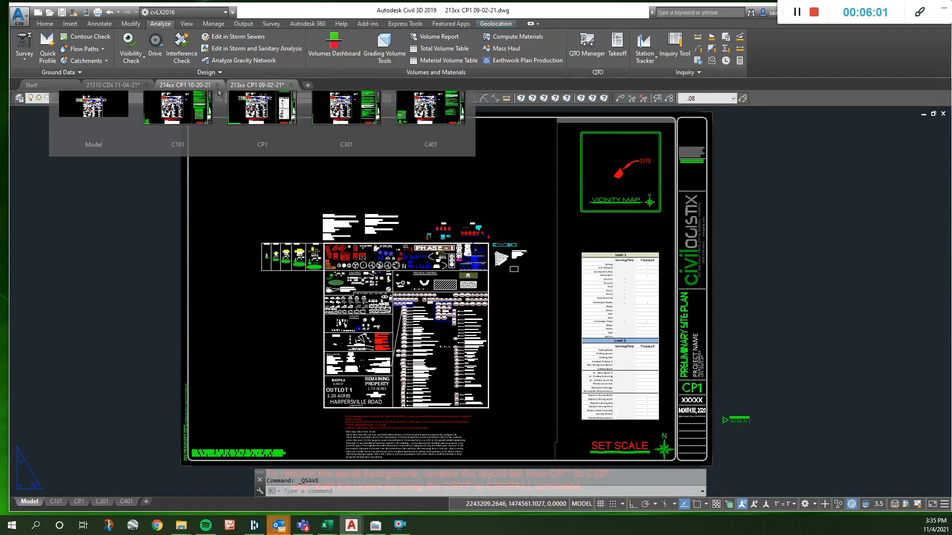
left_click(218, 90)
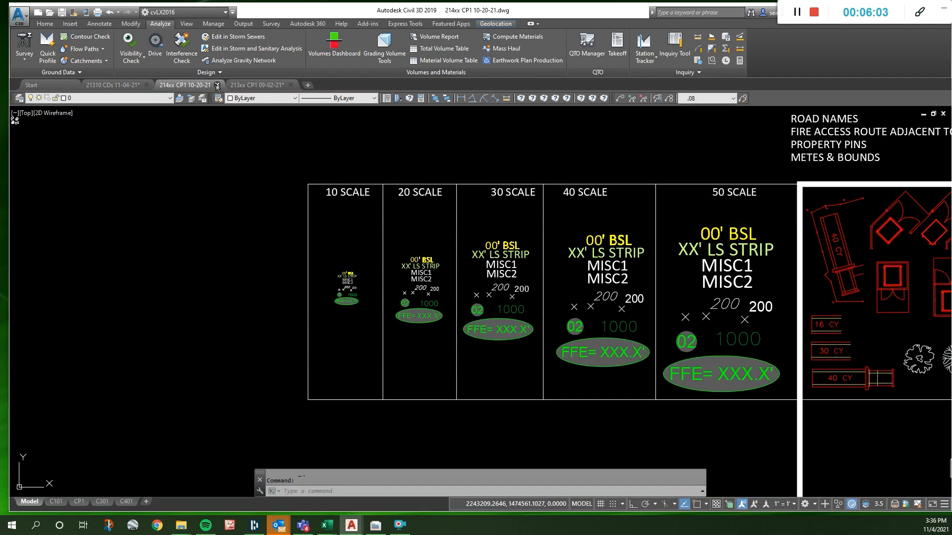
left_click(217, 86)
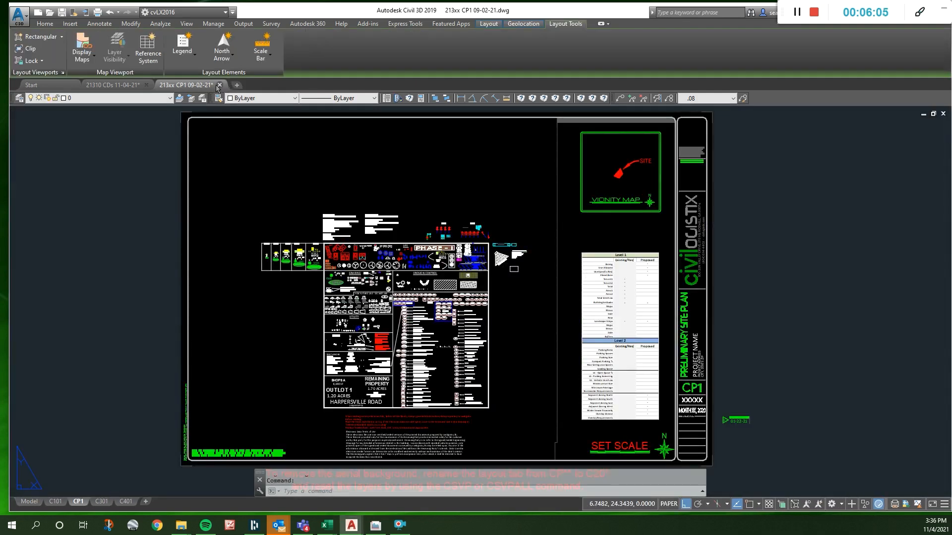
left_click(218, 85)
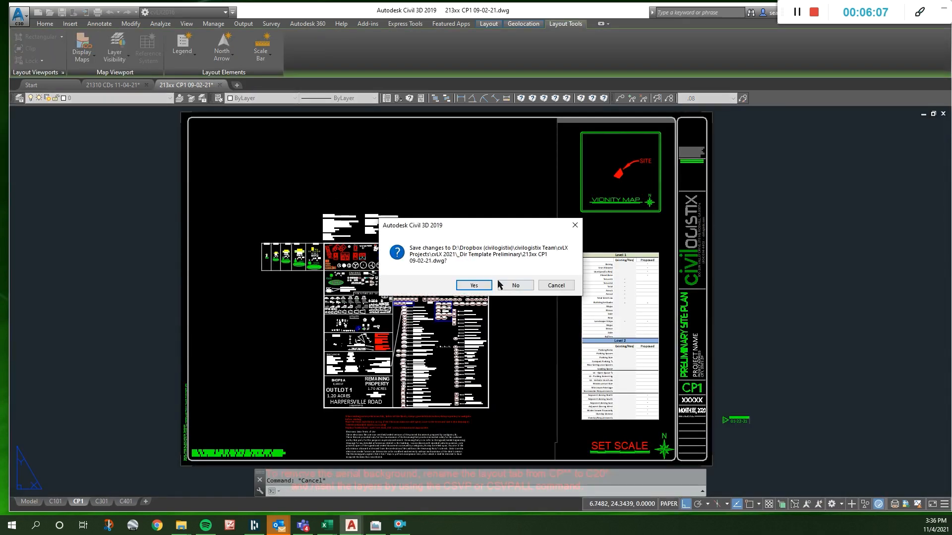
left_click(474, 285)
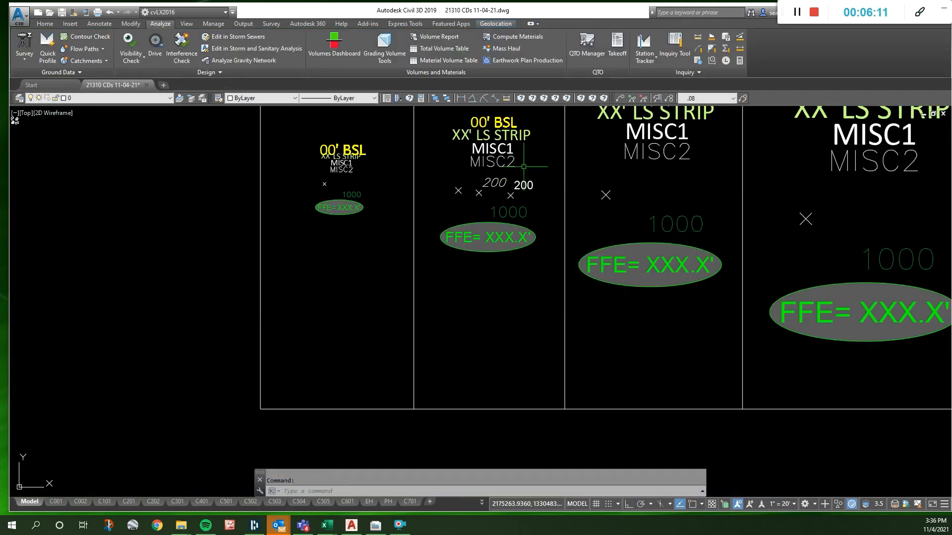
- Copy the upright 200 spot elevation from the 20 scale column onto the site plan, just above the 11 contour label
left_click(510, 195)
type("co")
key("space")
left_click(525, 189)
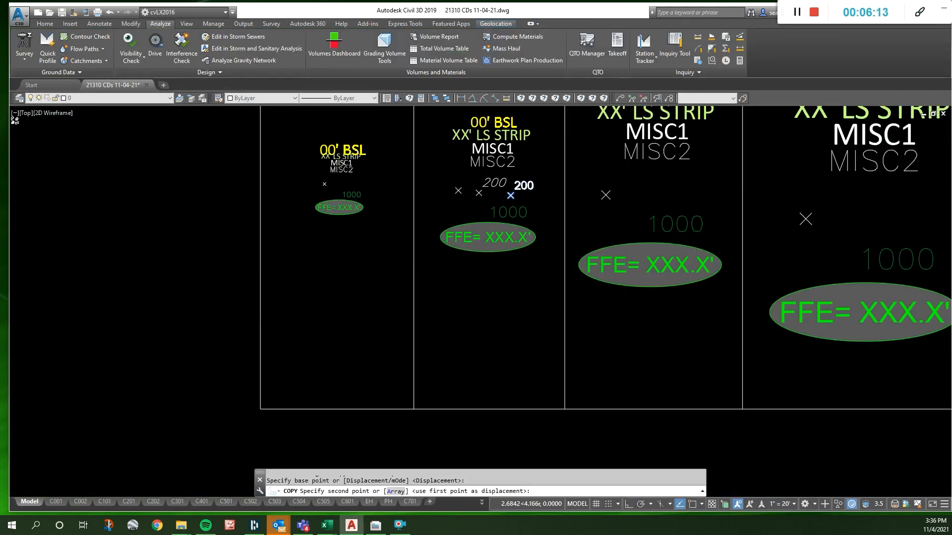
scroll(538, 183, "down", 12)
scroll(496, 391, "up", 10)
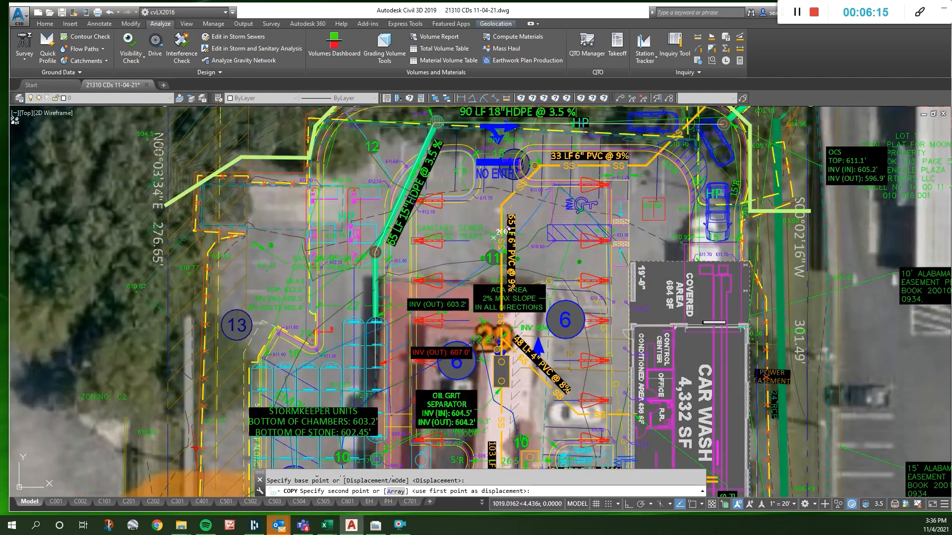
left_click(493, 226)
key("Escape")
key("Escape")
- Examine the contours and spot grades around the ADA area and the neighbouring curb islands
type("gr")
key("space")
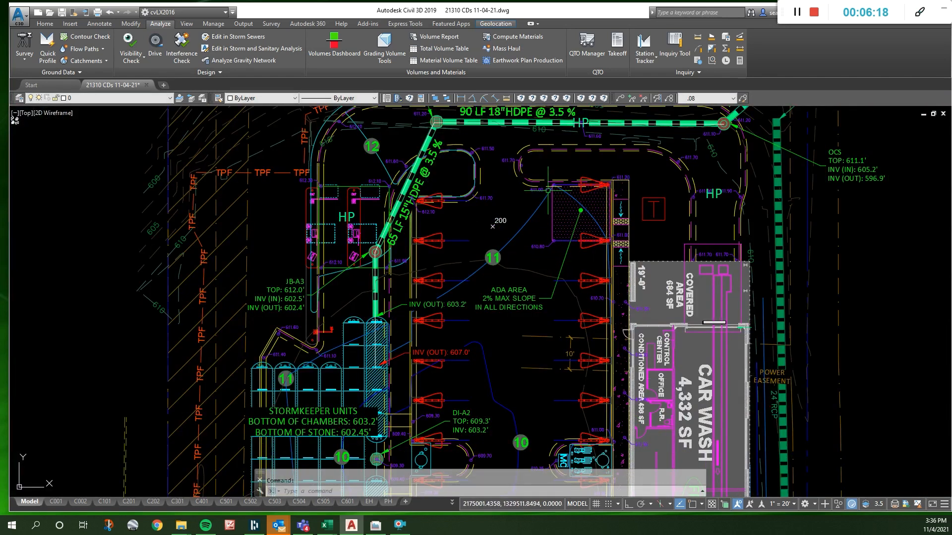
scroll(549, 228, "down", 2)
scroll(548, 208, "up", 3)
scroll(514, 197, "down", 2)
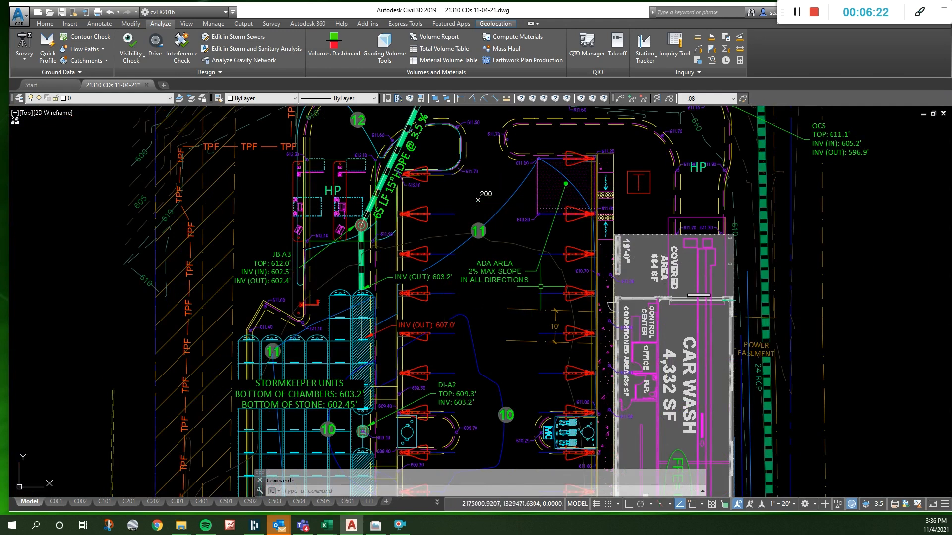
scroll(591, 150, "up", 5)
key("Escape")
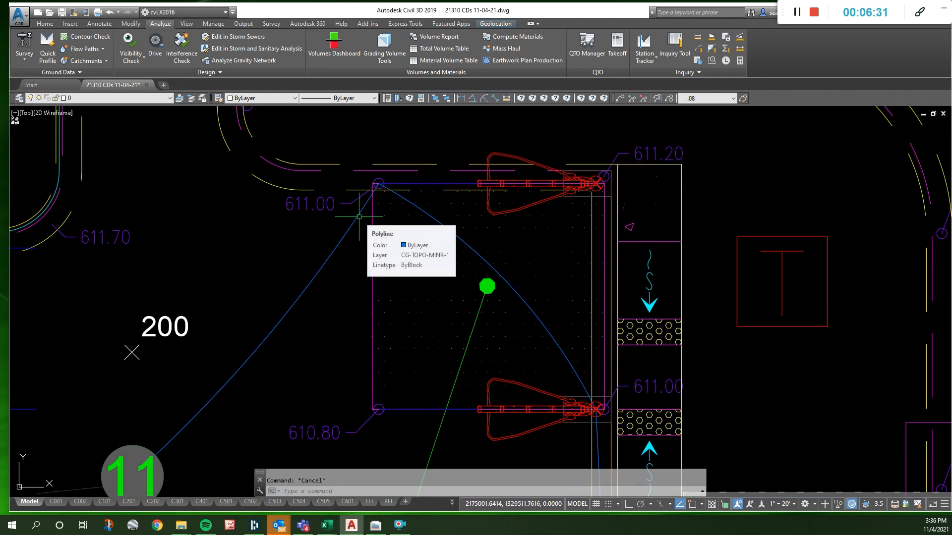
scroll(547, 211, "down", 4)
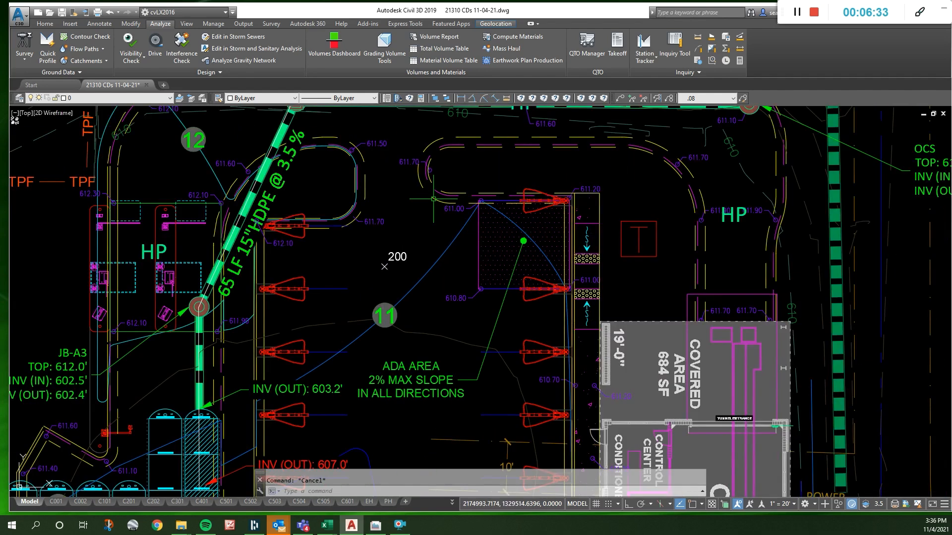
- Measure the distance from the ADA area's 611.00 corner to the curb island corner graded 611.70
left_click(506, 98)
left_click(481, 201)
left_click(354, 210)
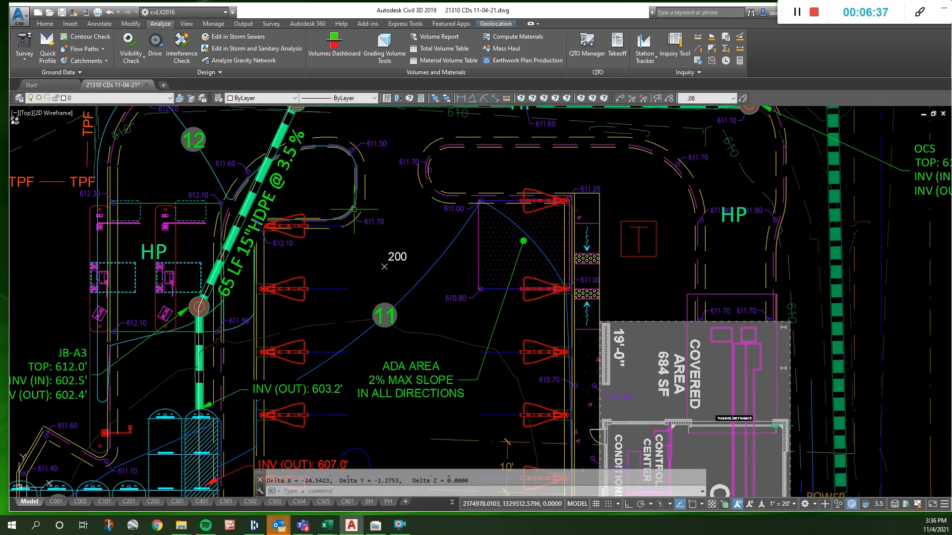
key("F2")
key("F2")
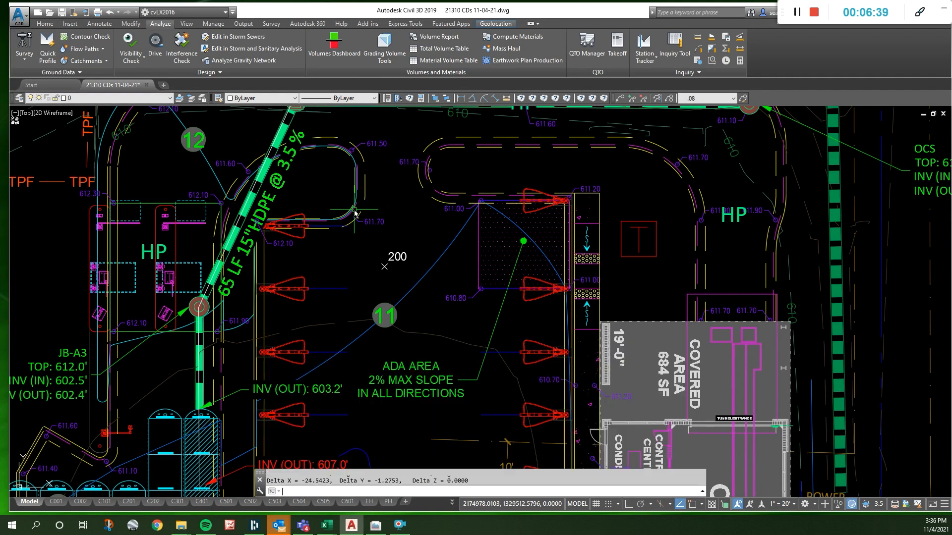
- Copy the 200 spot elevation to the rounded curb island corner at the 611.70 grade label
left_click(389, 258)
type("C")
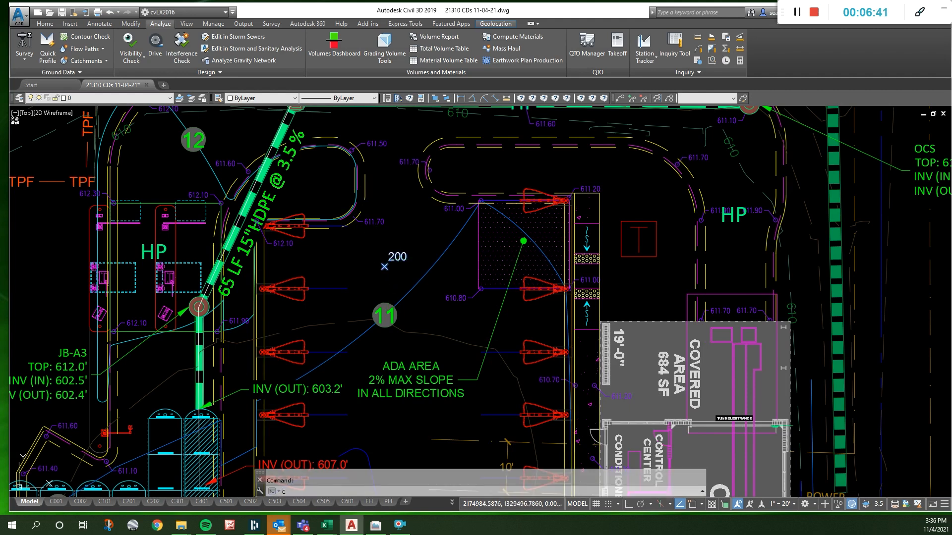
type("O")
key("space")
left_click(388, 287)
left_click(357, 234)
key("Escape")
- Set the spot elevation at the curb island's 611.70 corner to 610.7 and colour it yellow
scroll(370, 211, "up", 4)
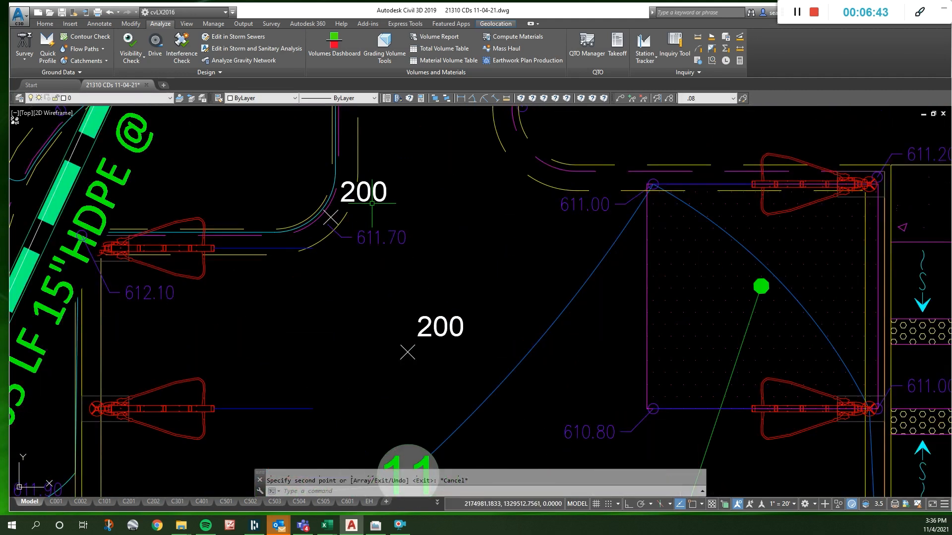
double_click(331, 217)
type("610.7")
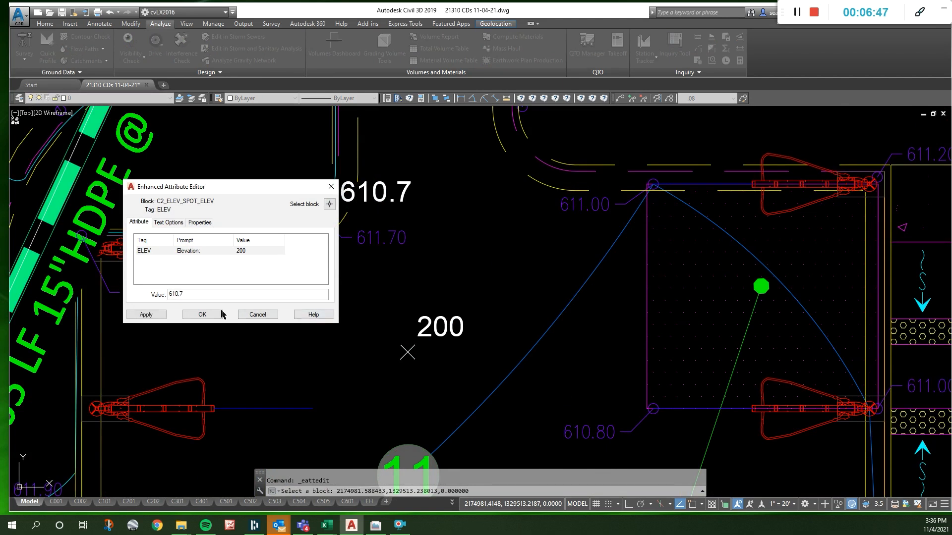
left_click(215, 314)
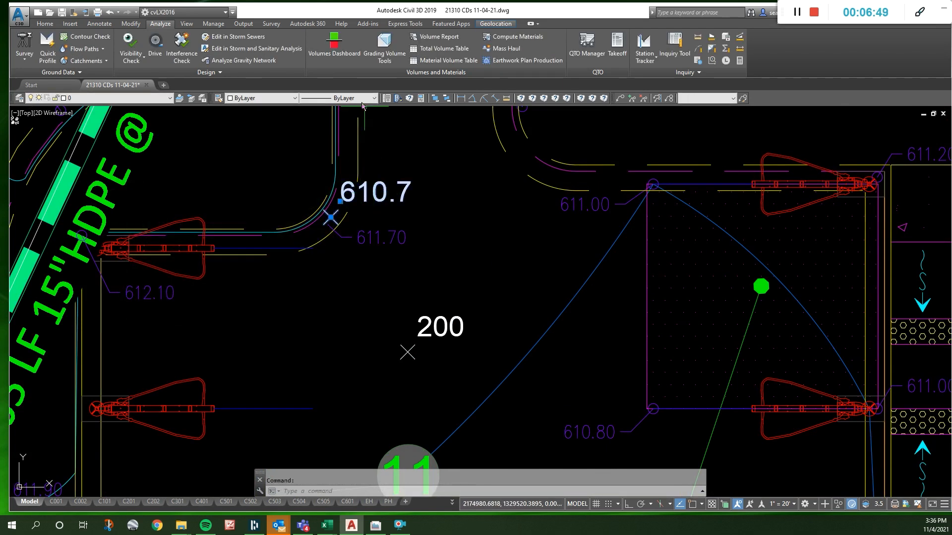
left_click(261, 98)
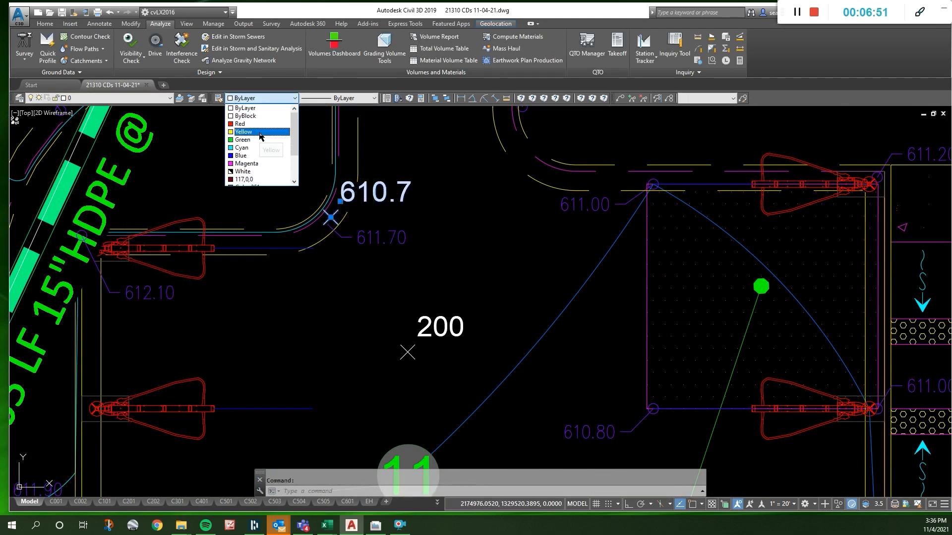
left_click(261, 131)
key("Escape")
- Copy the 610.7 spot elevation to the curb corner at the 612.10 grade label beside the first parking stall
scroll(502, 251, "down", 3)
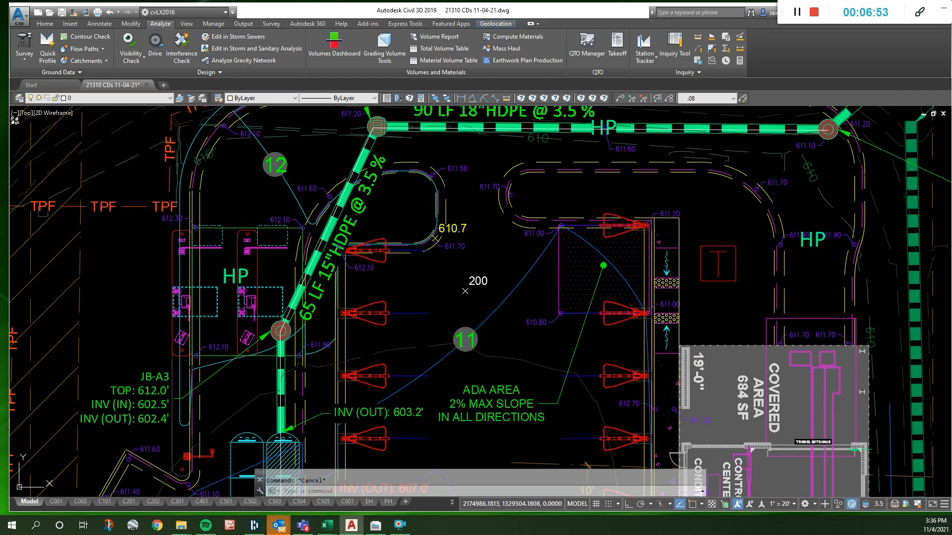
left_click(468, 221)
type("co")
key("space")
left_click(471, 217)
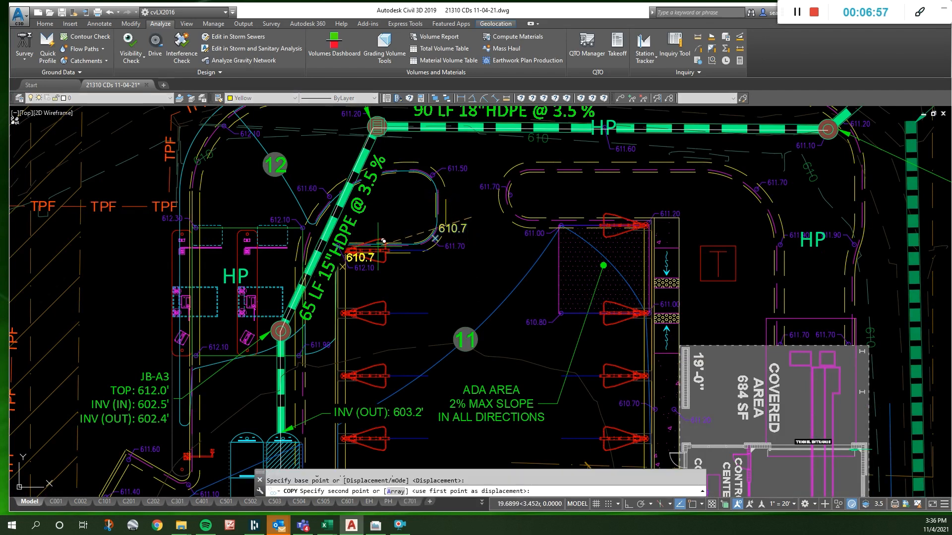
left_click(389, 237)
key("Escape")
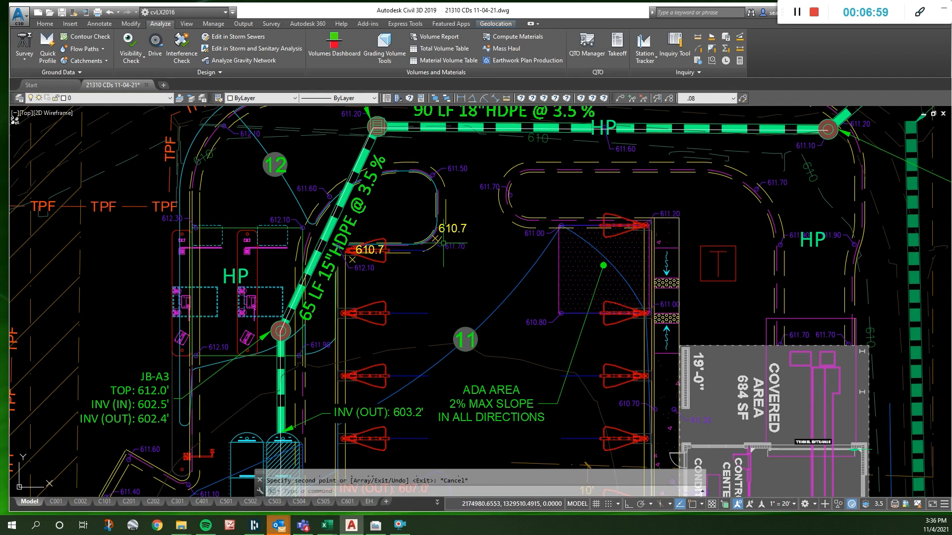
- Change the copied spot elevation at the 612.10 curb corner to 610.5
scroll(367, 259, "up", 4)
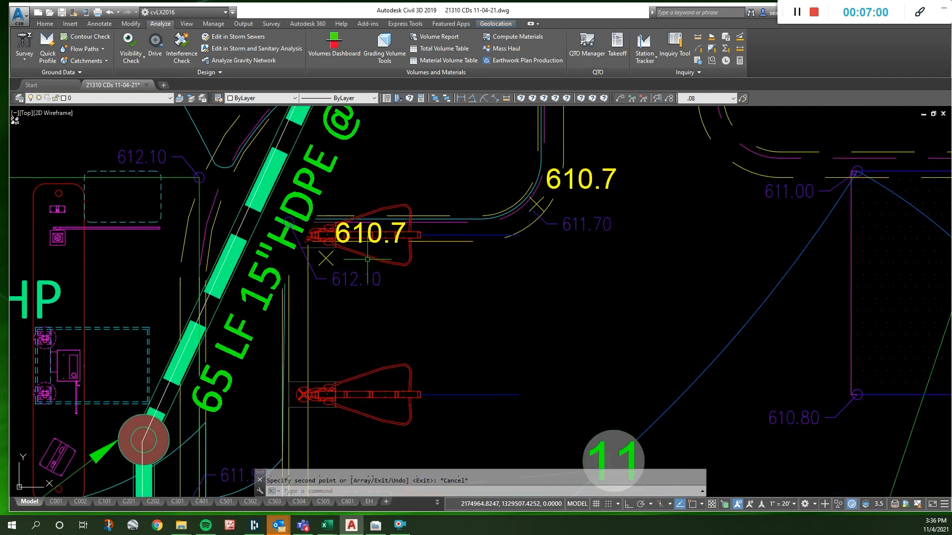
double_click(399, 229)
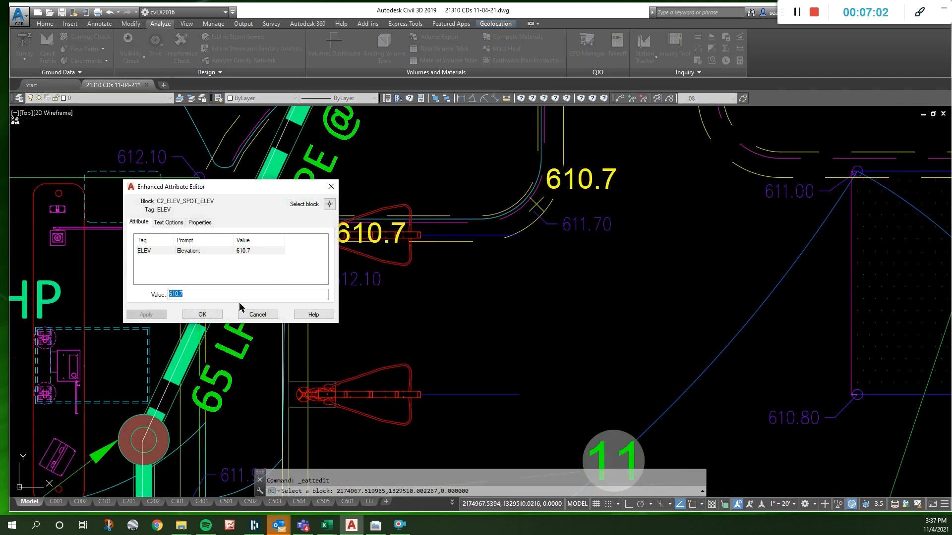
type("5")
left_click(202, 314)
scroll(398, 212, "down", 4)
scroll(469, 191, "up", 6)
key("Escape")
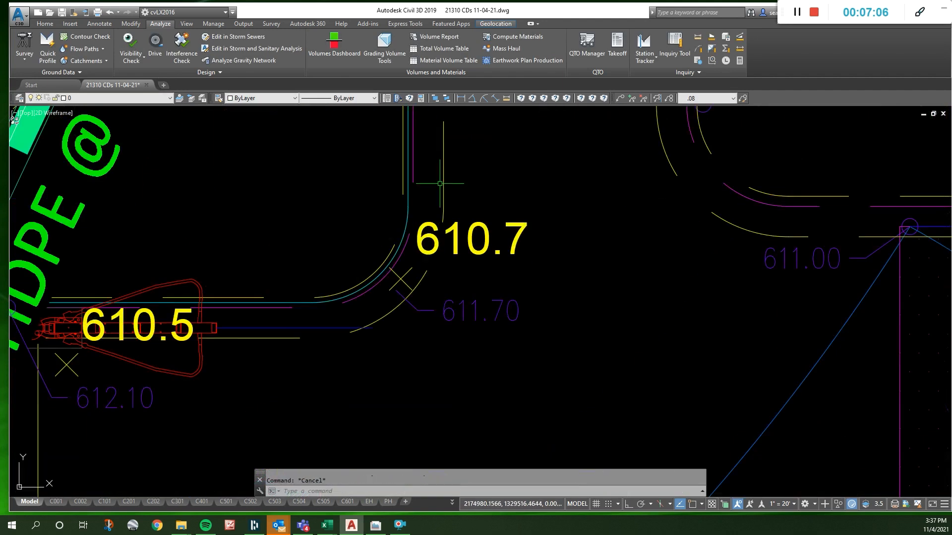
left_click(413, 180)
key("F8")
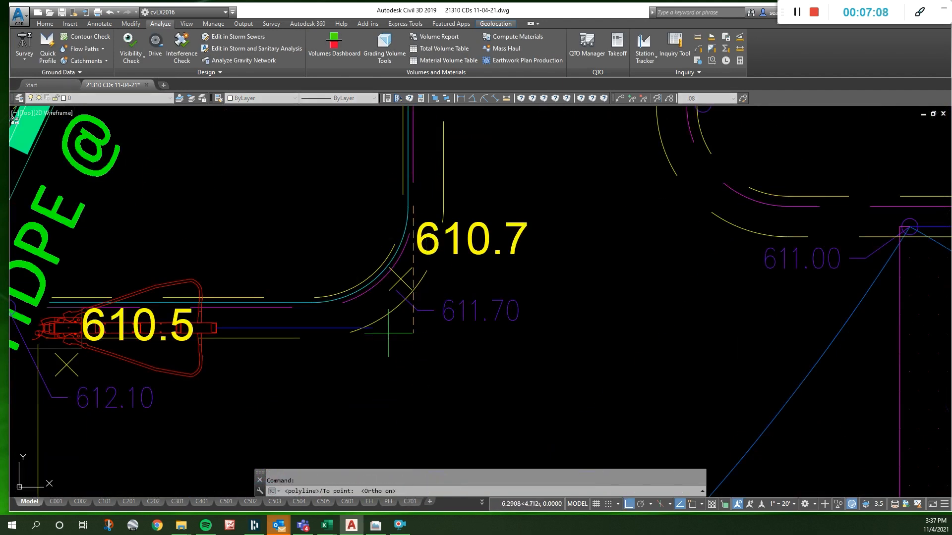
key("Escape")
scroll(373, 328, "down", 5)
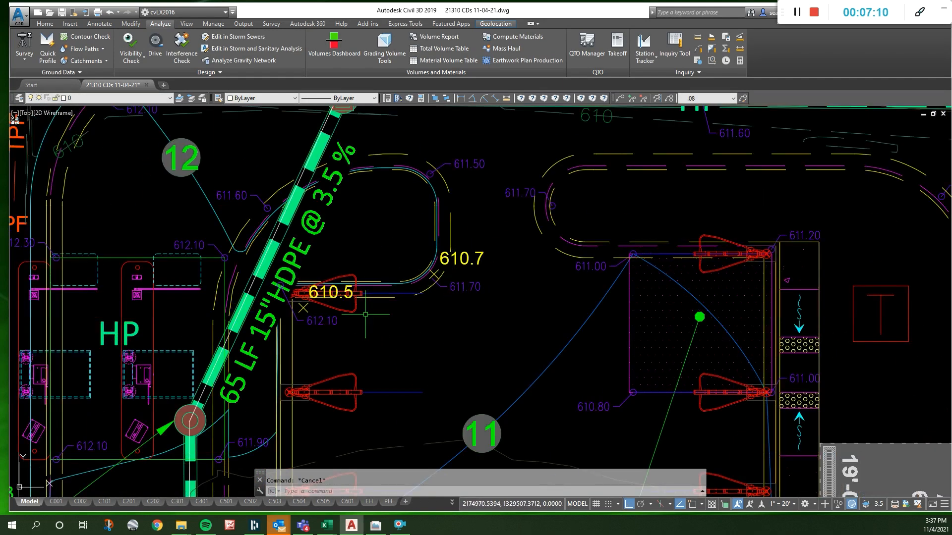
- Offset the curb line below the 610.5 spot elevation across to the open ends of the parking stall lines
scroll(355, 373, "up", 3)
key("space")
key("Escape")
type("o")
key("space")
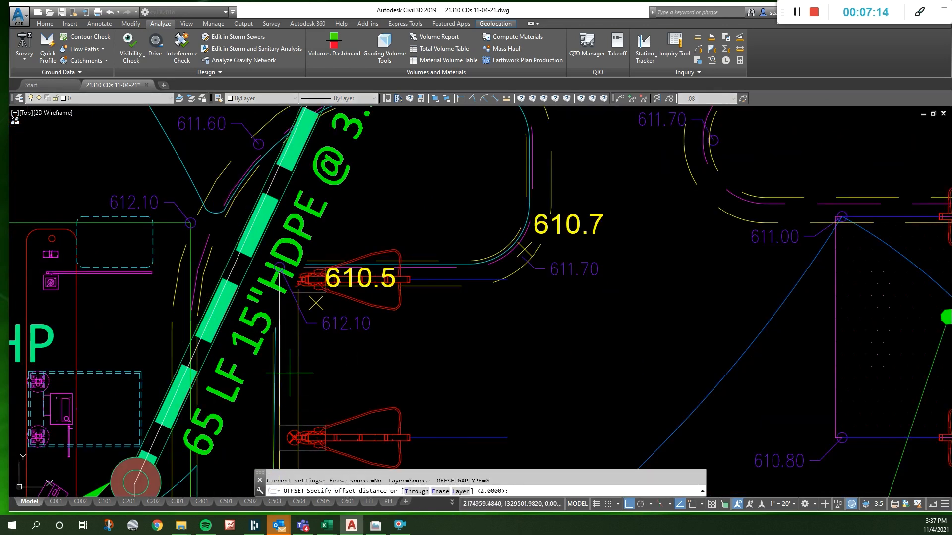
key("Escape")
type("p")
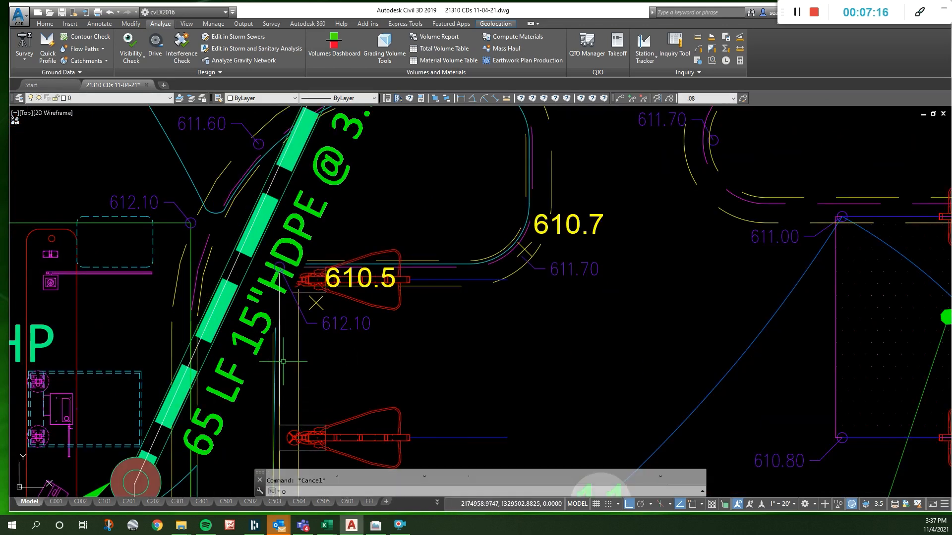
key("space")
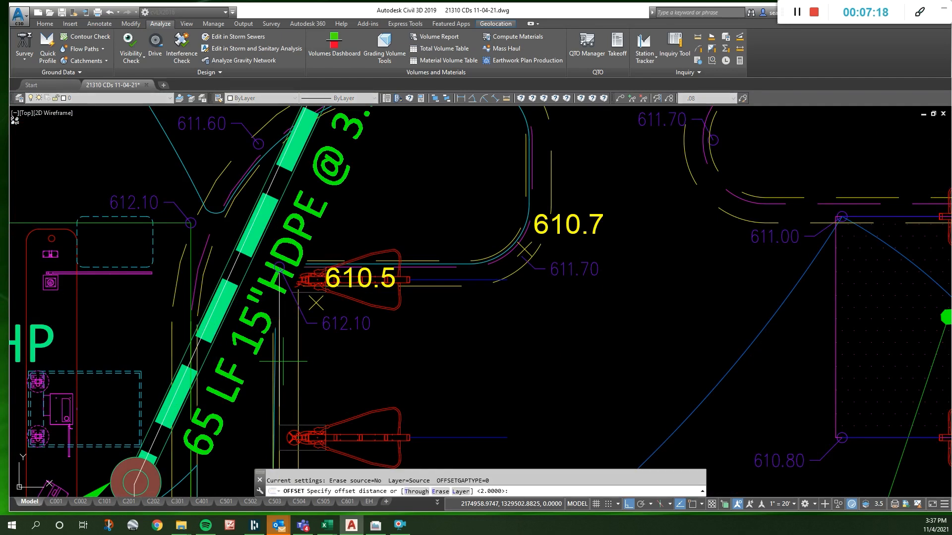
key("space")
left_click(279, 365)
left_click(350, 375)
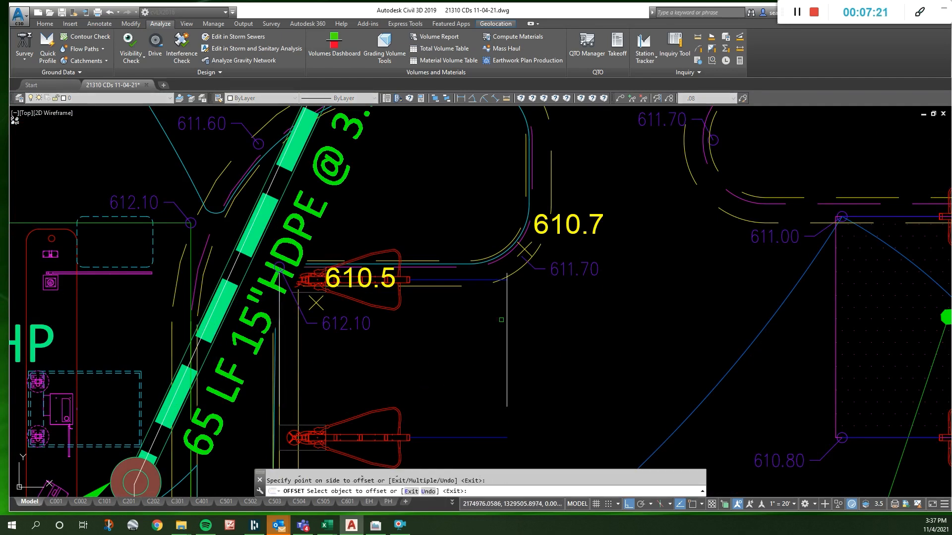
key("Escape")
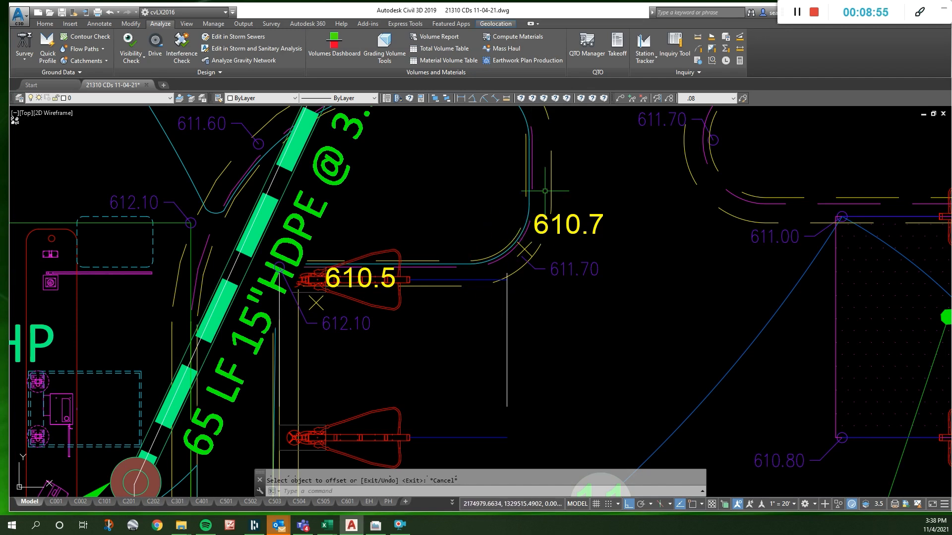
- Examine the grades and contours along the parking rows, from the curb island to the StormKeeper units and the DI-A2 inlet
scroll(536, 188, "down", 4)
scroll(539, 241, "up", 4)
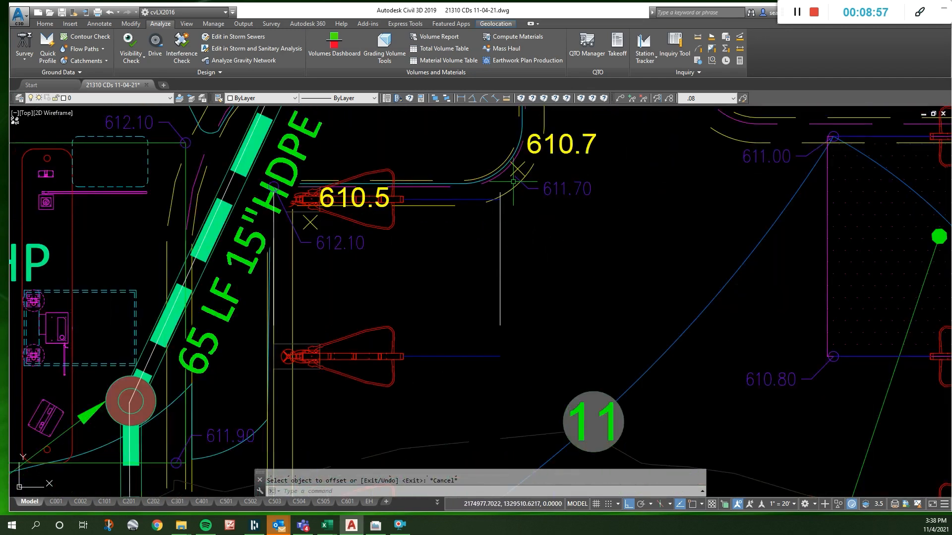
scroll(516, 183, "down", 2)
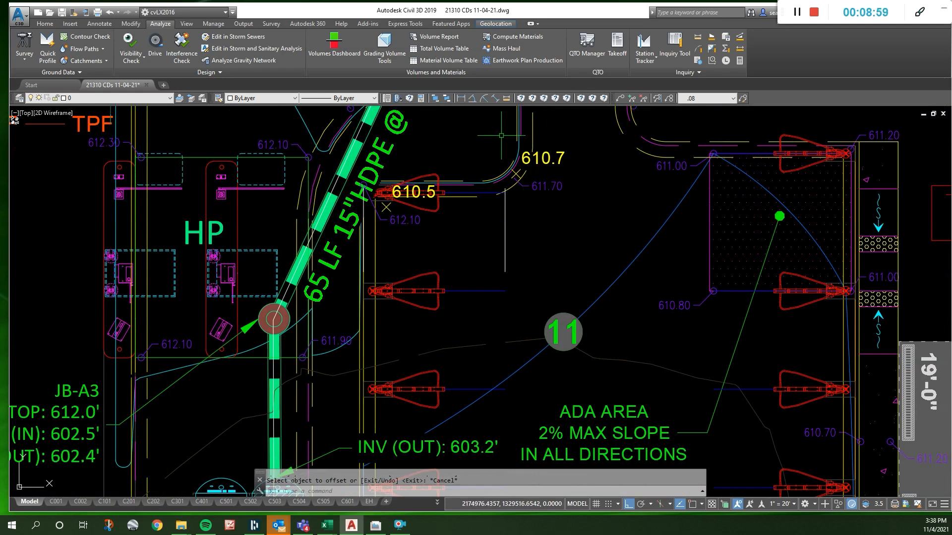
scroll(614, 201, "down", 2)
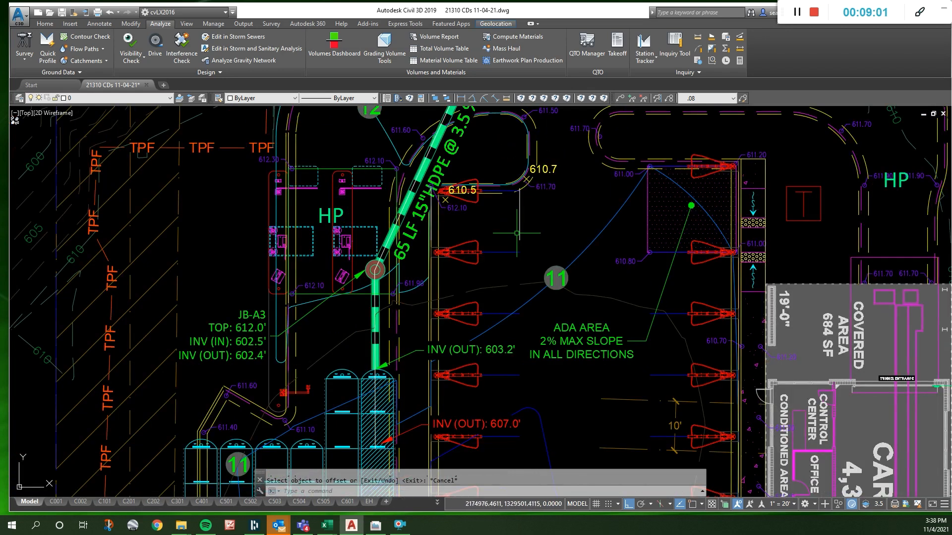
scroll(542, 217, "down", 2)
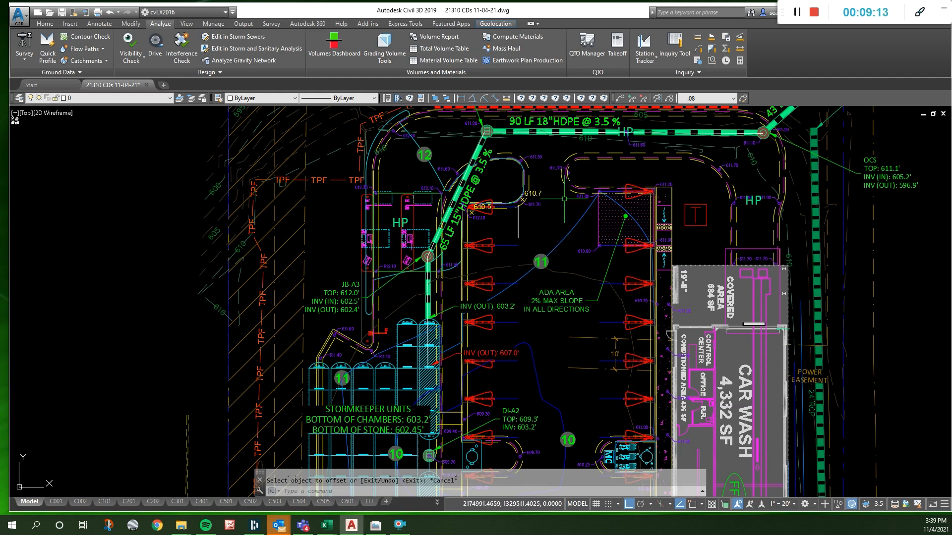
scroll(506, 232, "up", 2)
scroll(588, 178, "down", 2)
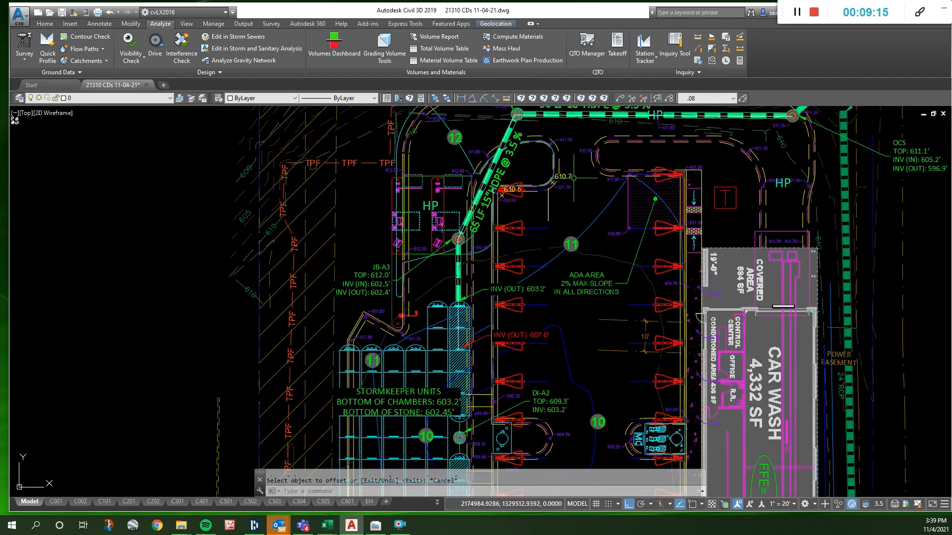
scroll(655, 179, "down", 2)
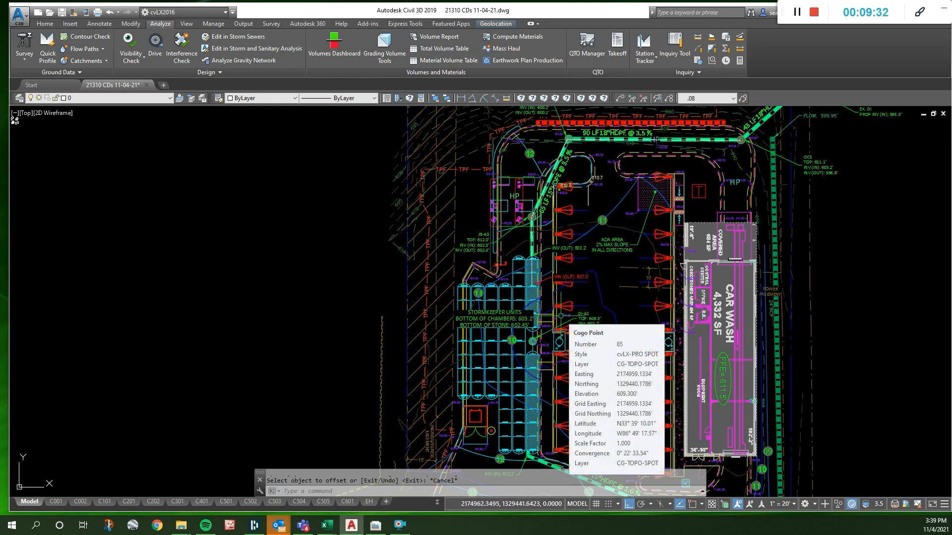
- Measure the distance along the parking row from the 610.5 spot elevation to the curb near DI-A2
key("Escape")
left_click(507, 99)
left_click(562, 187)
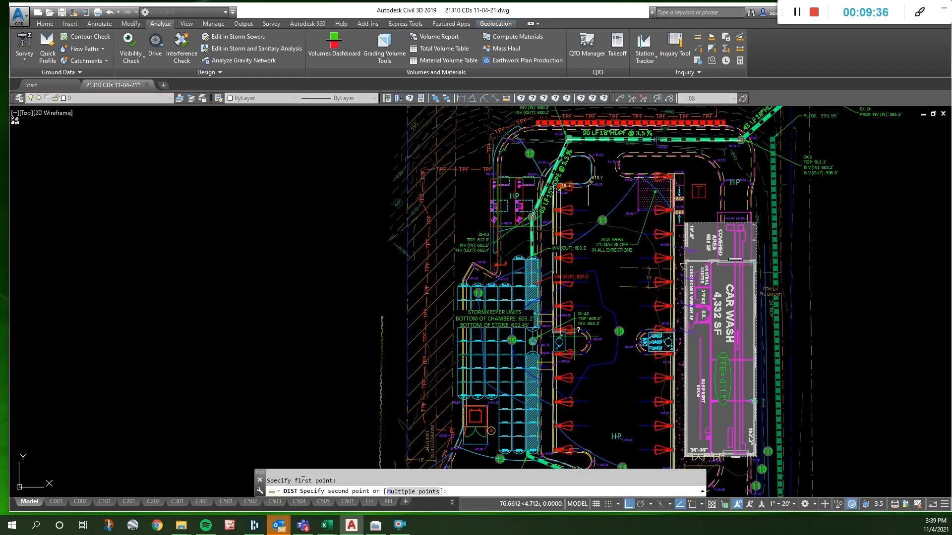
left_click(559, 318)
key("F2")
key("Escape")
- Copy the 610.5 spot elevation down the parking row to the curb just above the island beside DI-A2
scroll(564, 190, "up", 6)
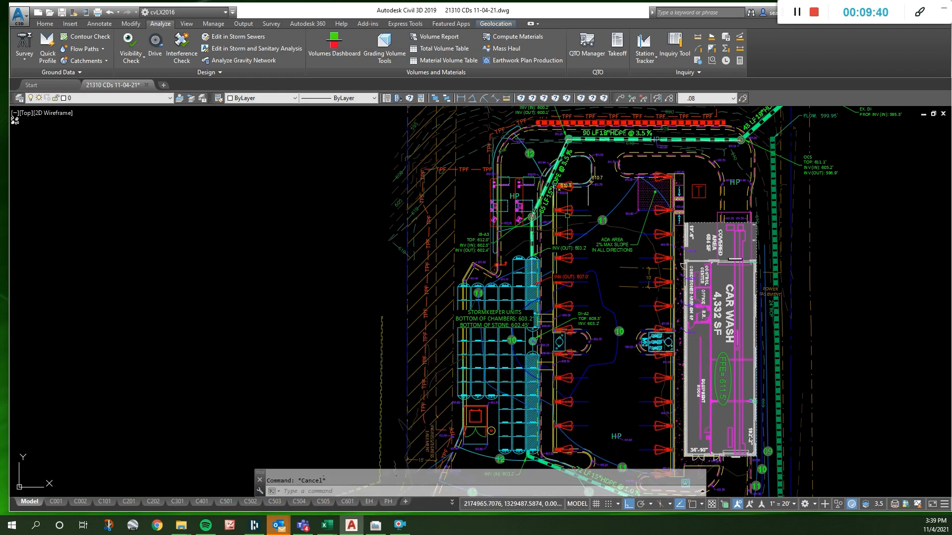
left_click(560, 175)
type("co")
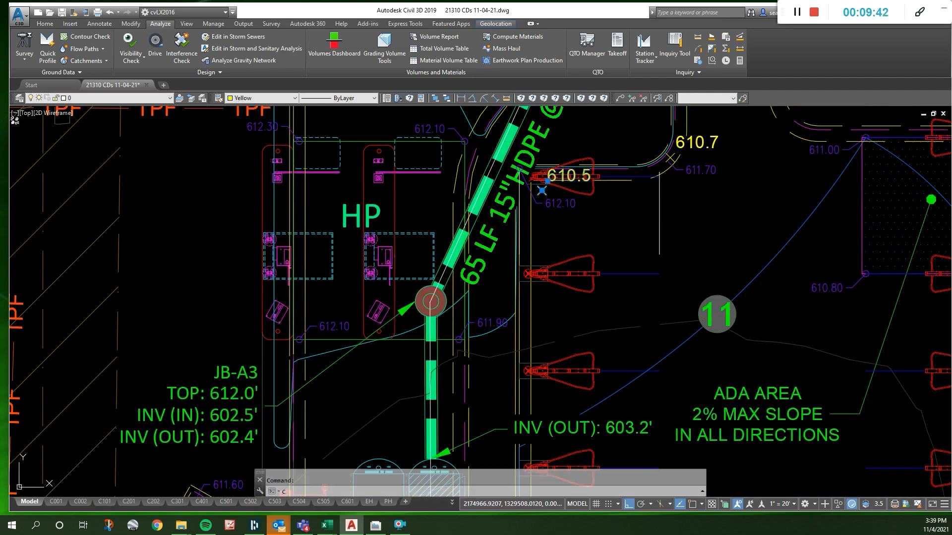
key("Return")
left_click(584, 192)
scroll(582, 173, "down", 2)
scroll(585, 292, "down", 2)
scroll(576, 436, "up", 2)
left_click(592, 362)
key("Escape")
- Change the copied spot elevation beside the DI-A2 label to 609.8
scroll(576, 357, "up", 6)
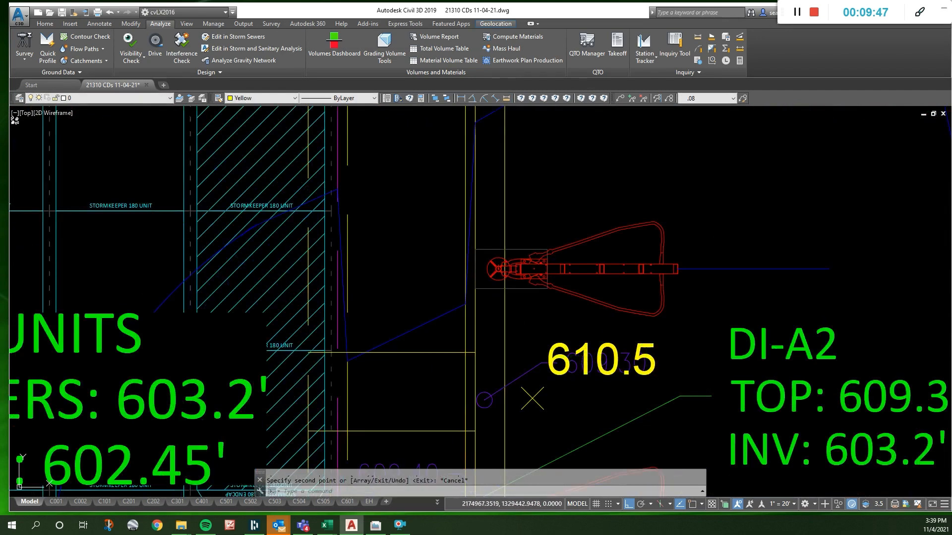
double_click(639, 378)
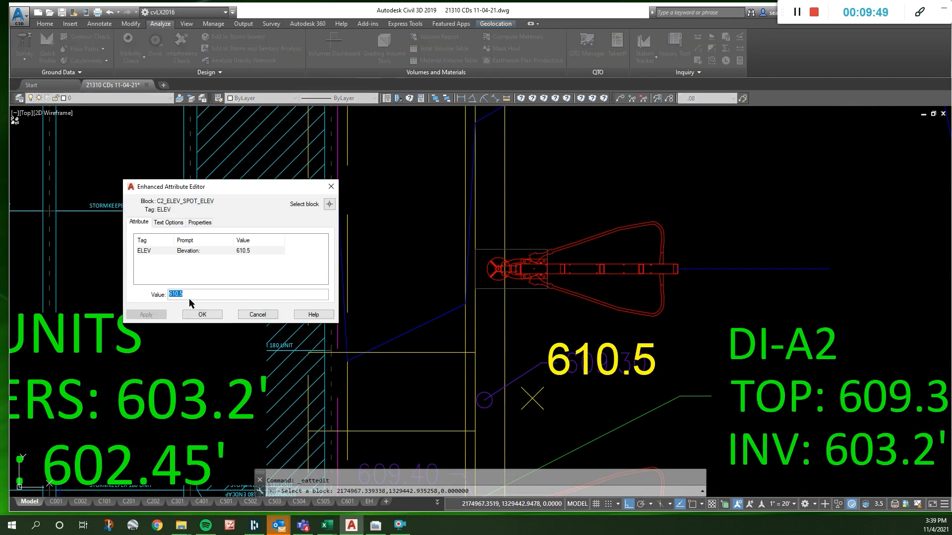
left_click(173, 295)
type("09.8")
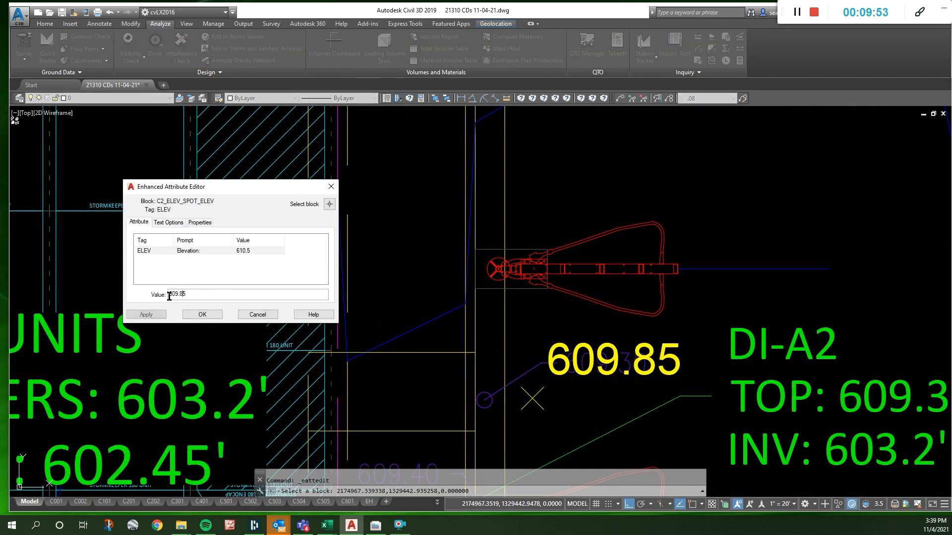
key("Delete")
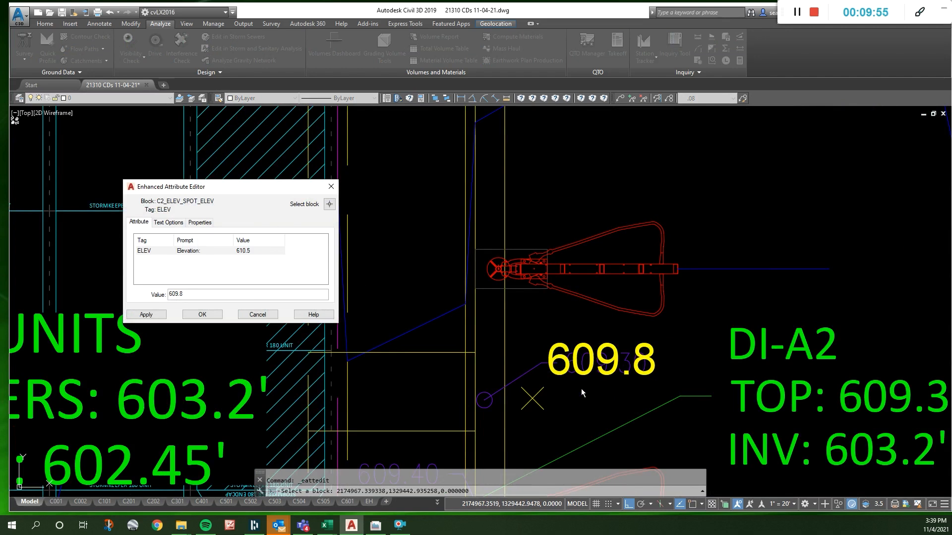
left_click(203, 315)
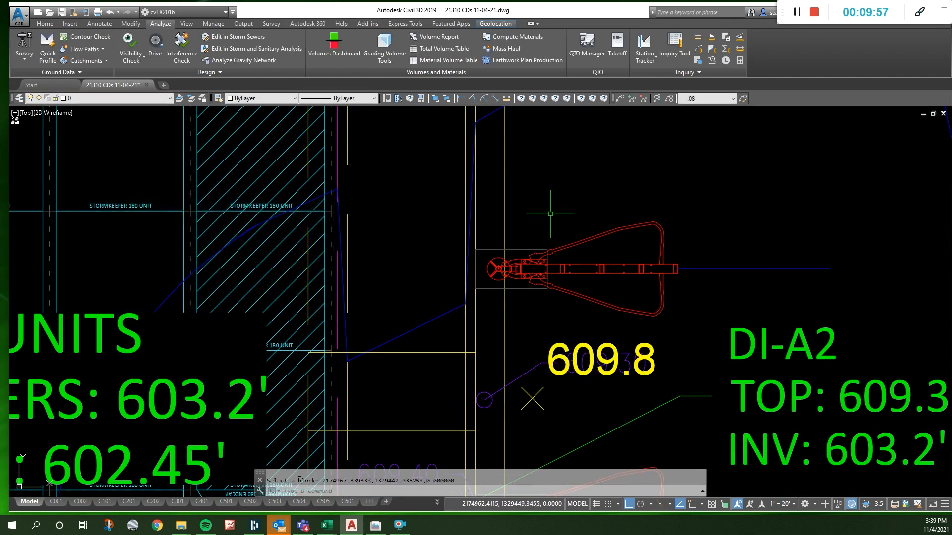
scroll(552, 208, "down", 6)
key("Escape")
left_click(507, 98)
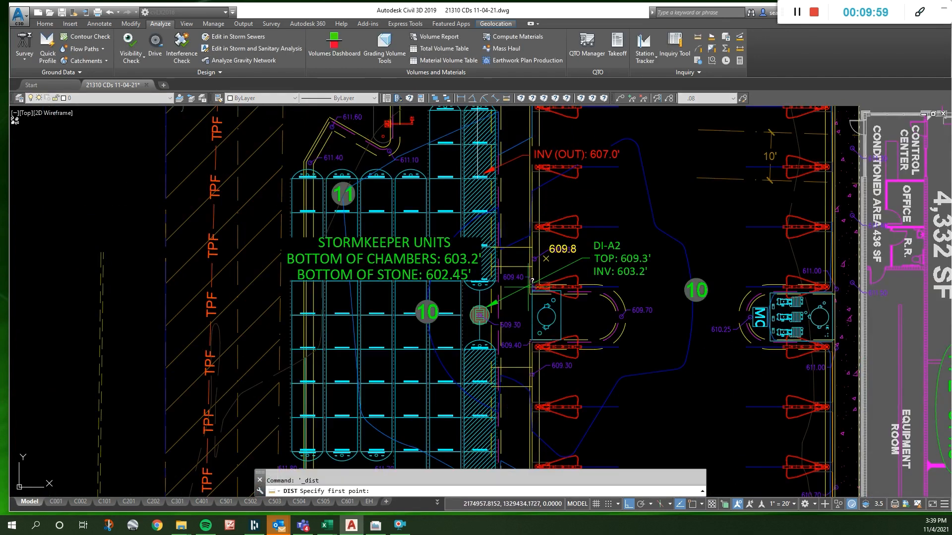
key("Escape")
type("pl")
key("Return")
key("Escape")
- Copy the 609.8 spot elevation horizontally across the sidewalk to the edge of the StormKeeper units
left_click(545, 258)
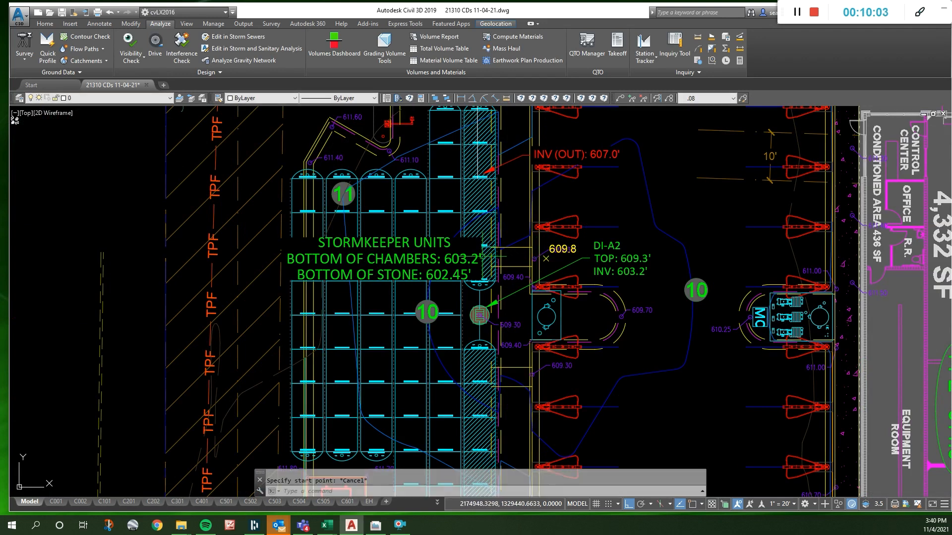
type("co")
key("Return")
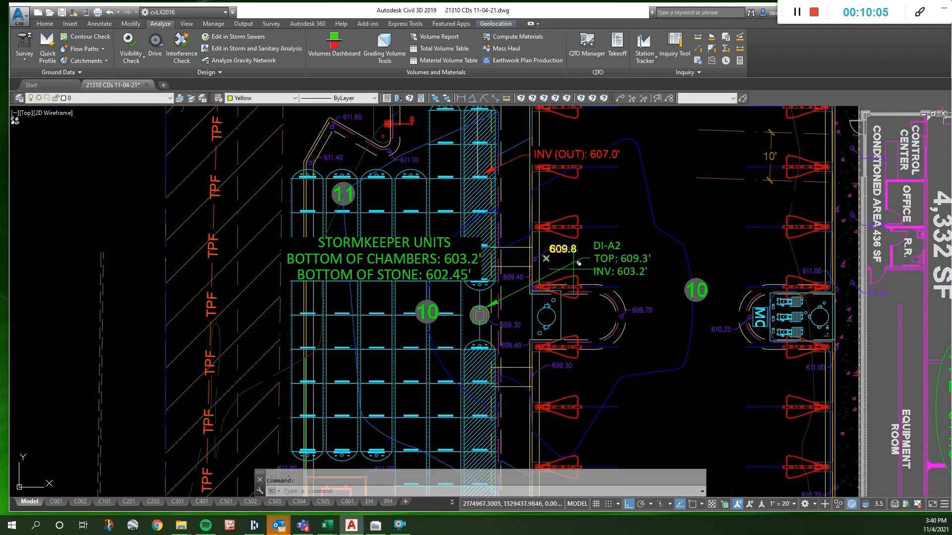
left_click(574, 269)
left_click(506, 270)
key("Escape")
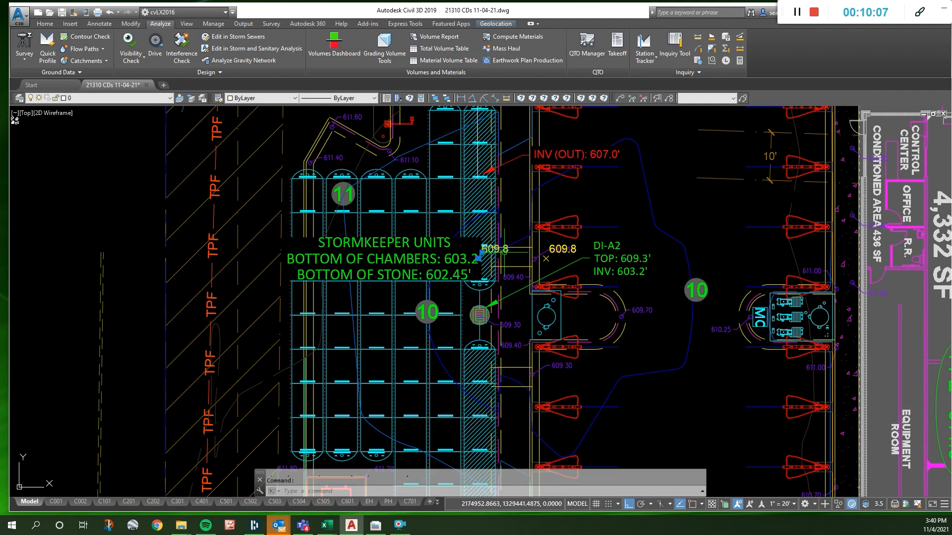
- Change the copied spot elevation at the edge of the StormKeeper units to 609.7
double_click(456, 268)
left_click(187, 293)
left_click_drag(180, 294, 211, 303)
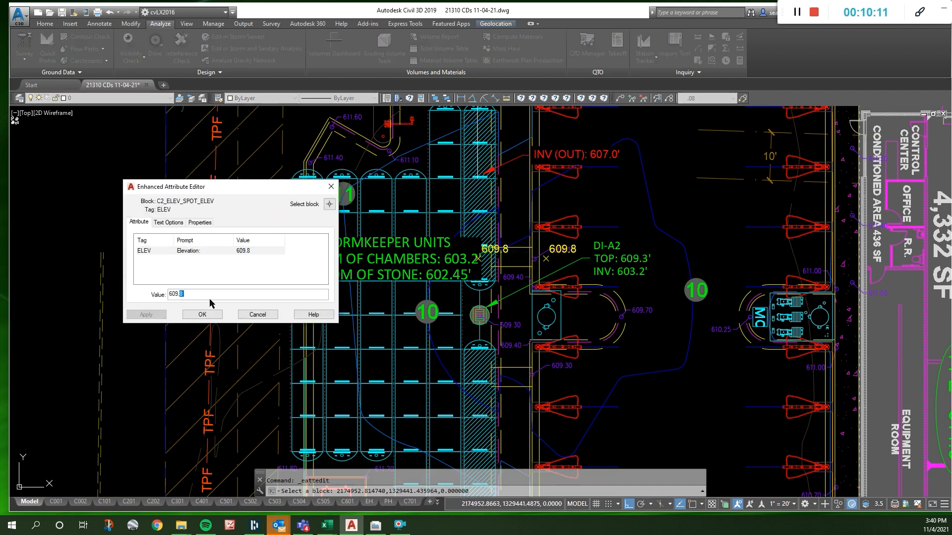
type("7")
left_click(202, 314)
key("Escape")
- Copy the 609.7 spot elevation down to the DI-A2 drop inlet grate, with orthogonal constraint turned off
left_click(502, 252)
type("co")
key("Return")
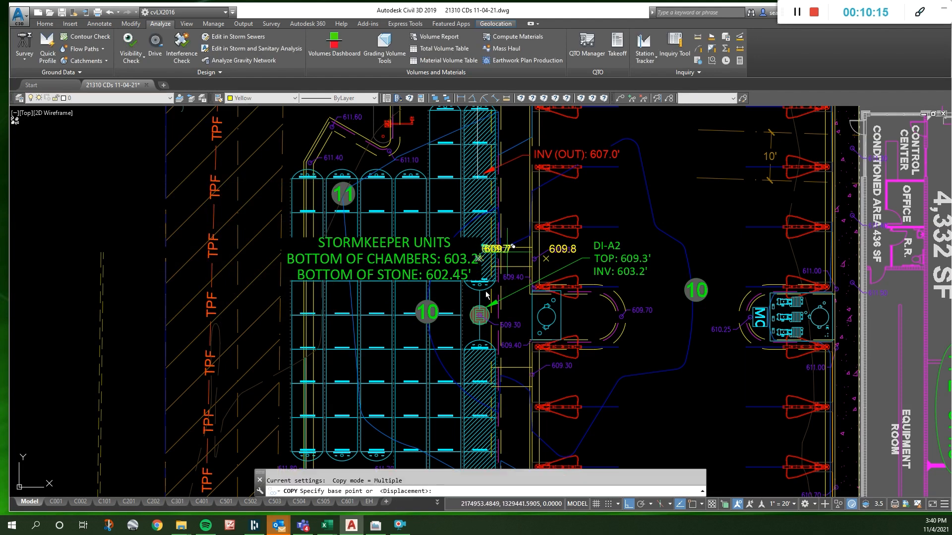
left_click(503, 253)
key("F8")
left_click(502, 305)
key("Return")
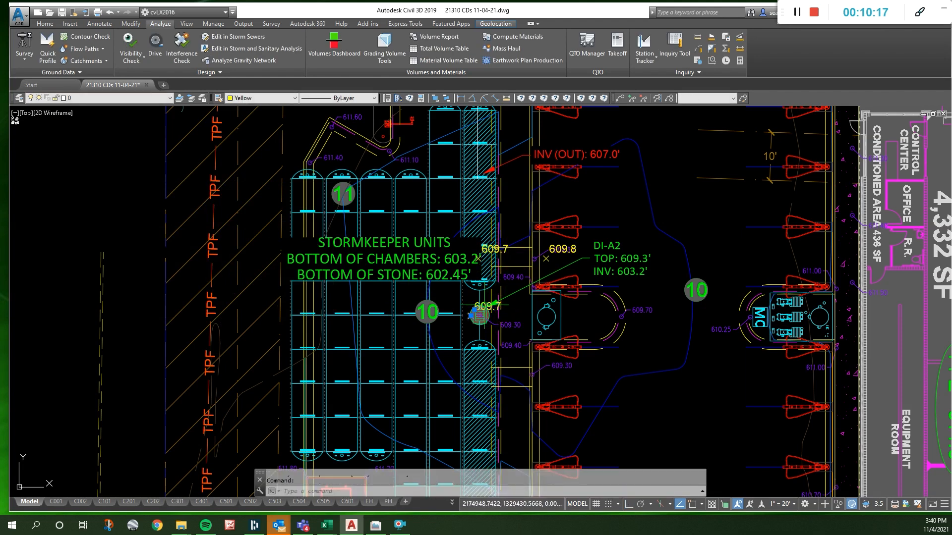
- Change the copied spot elevation at the DI-A2 inlet grate to 609.6
double_click(475, 315)
left_click(186, 294)
key("BackSpace")
type("609.6")
left_click(202, 314)
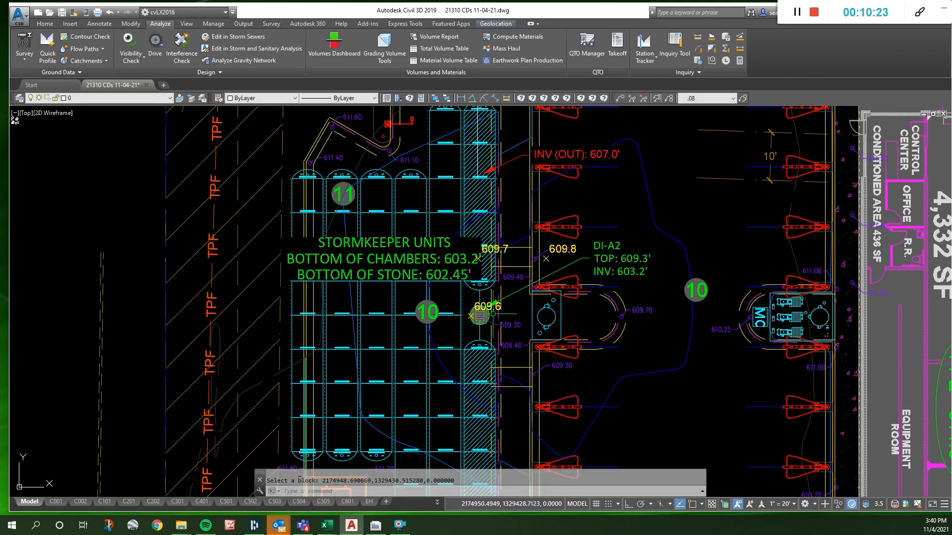
- Examine the existing spot elevations along the sidewalk between the ADA area, the parking row and the car wash building entrance
scroll(416, 311, "down", 4)
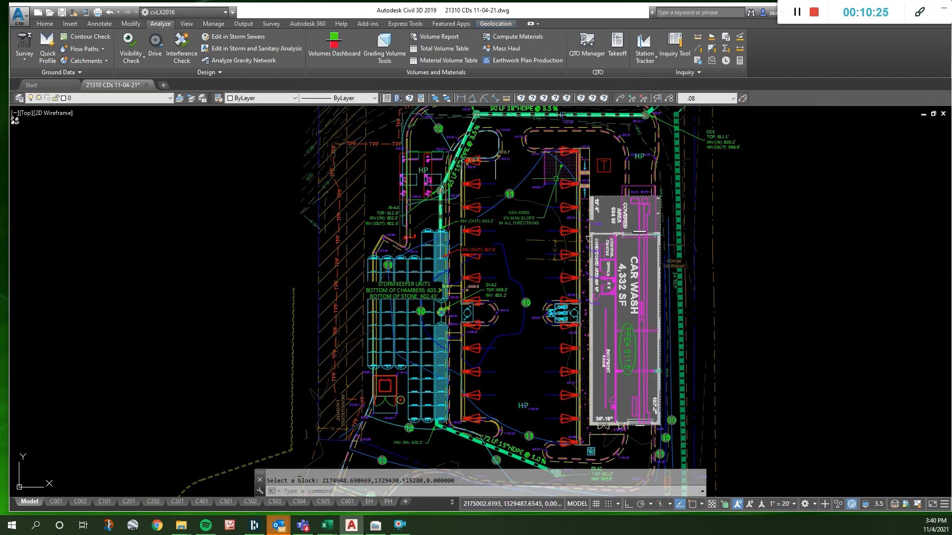
scroll(590, 154, "up", 5)
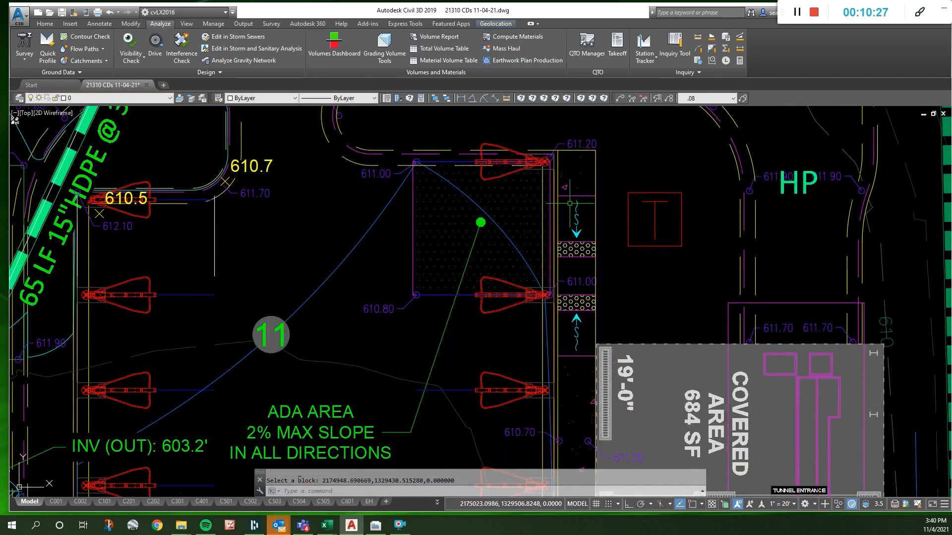
scroll(609, 293, "down", 8)
scroll(629, 403, "up", 5)
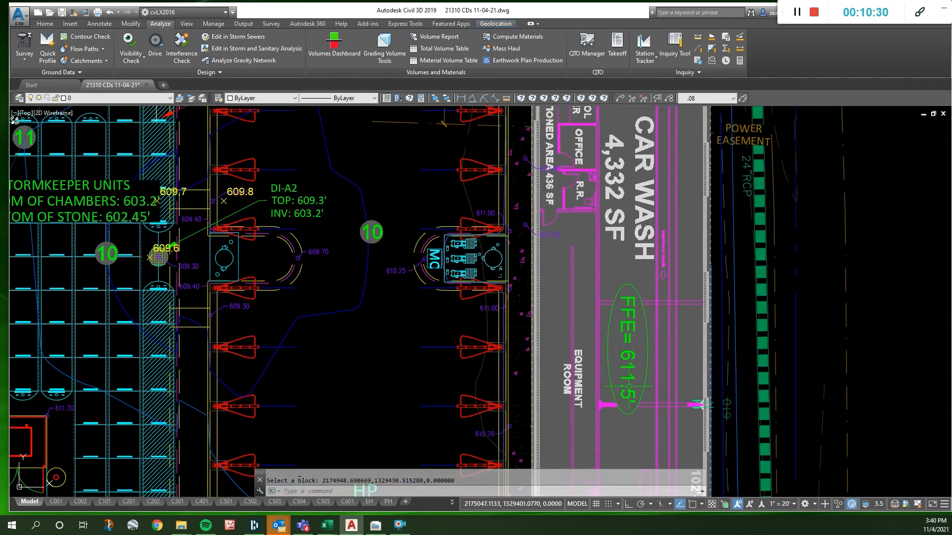
scroll(622, 392, "down", 3)
scroll(580, 209, "up", 5)
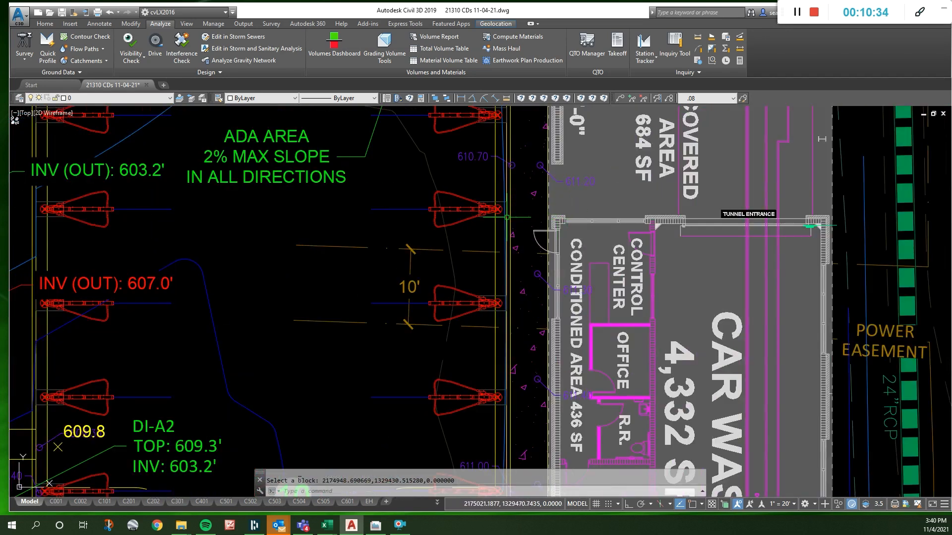
scroll(509, 217, "down", 3)
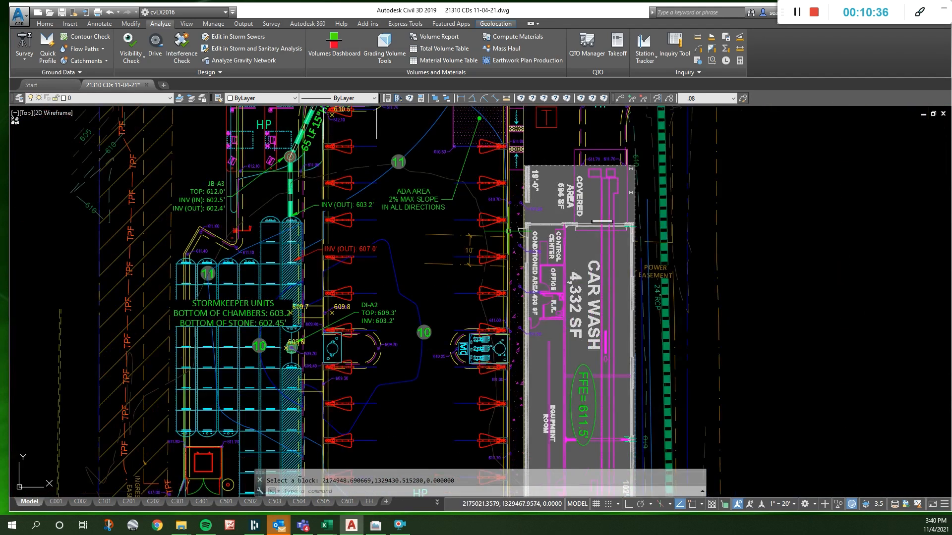
scroll(524, 208, "up", 3)
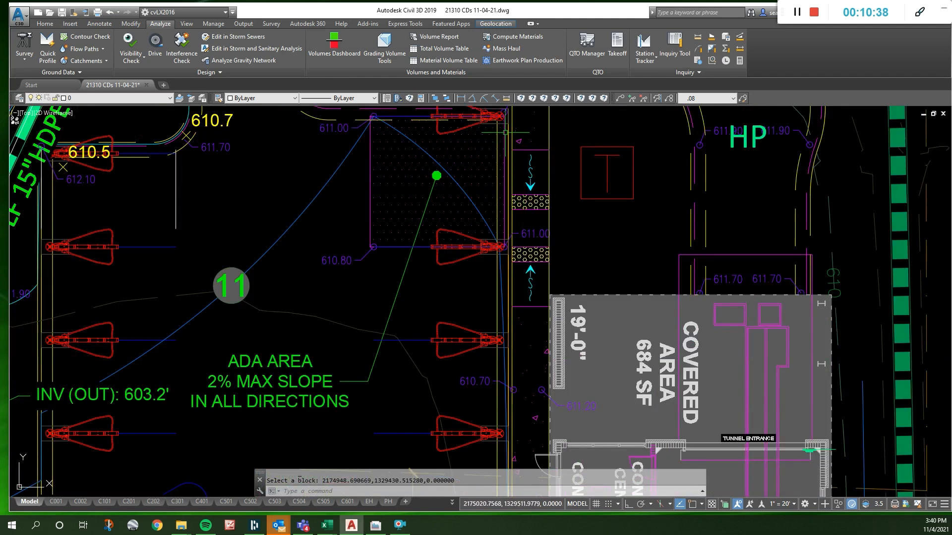
scroll(471, 267, "down", 2)
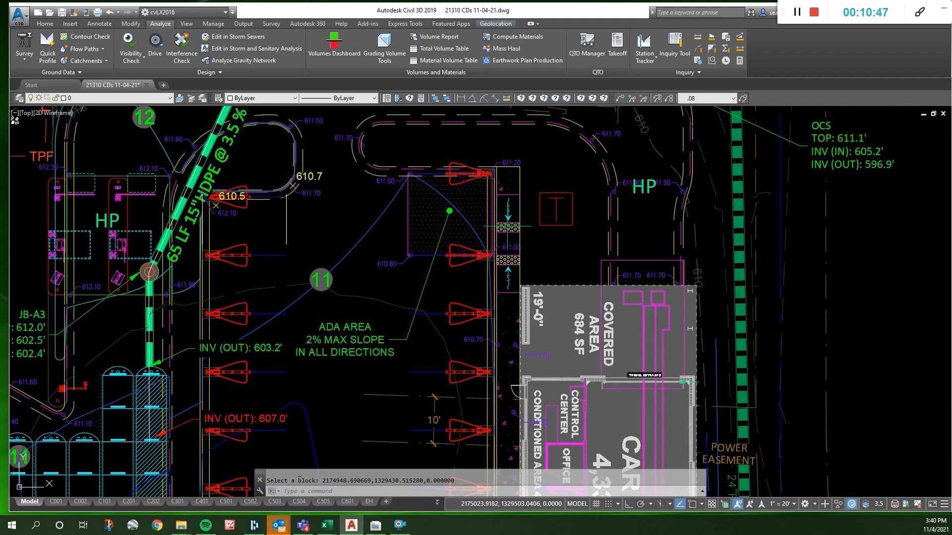
scroll(504, 252, "up", 4)
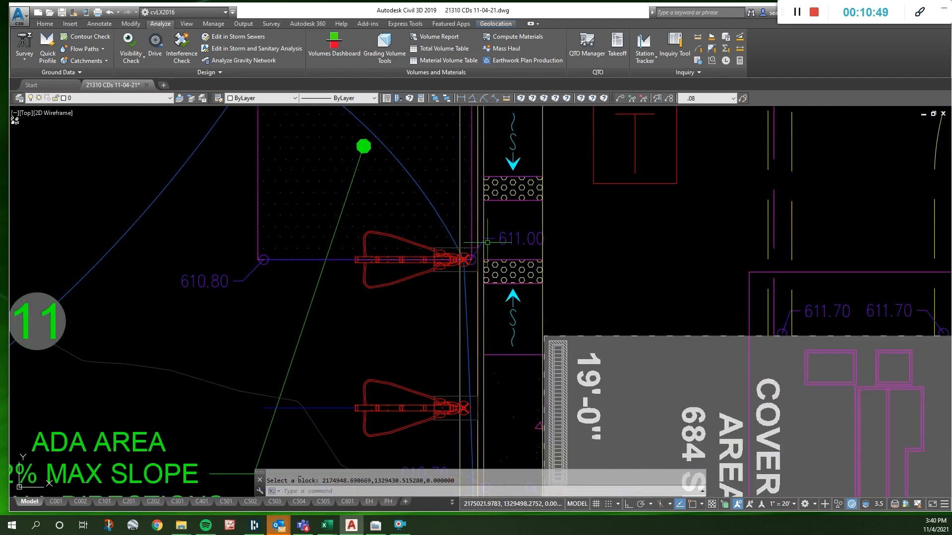
scroll(514, 255, "down", 2)
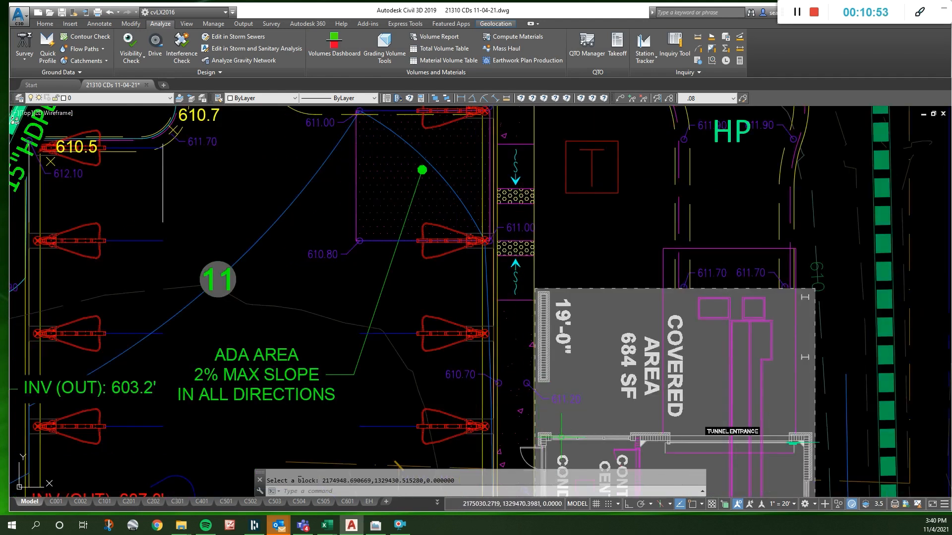
scroll(561, 438, "down", 3)
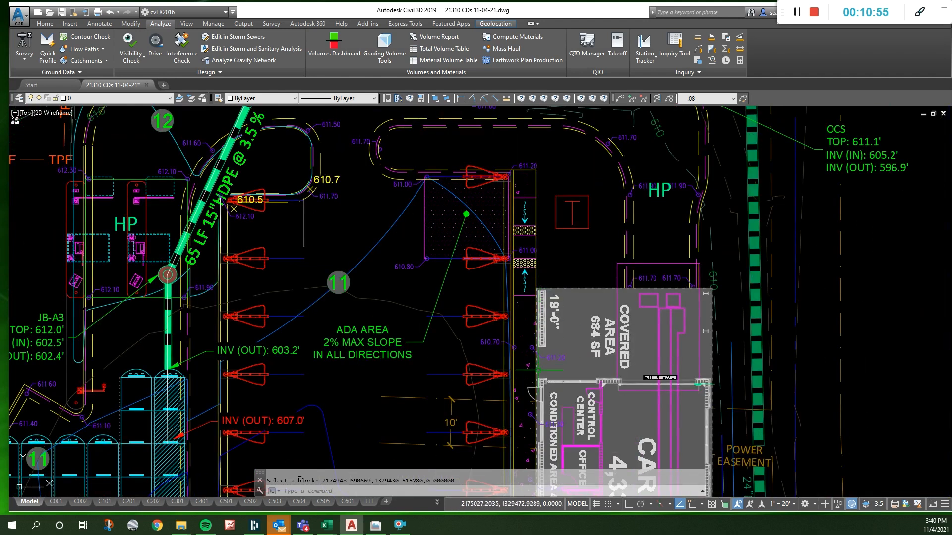
scroll(534, 372, "up", 3)
scroll(533, 372, "down", 1)
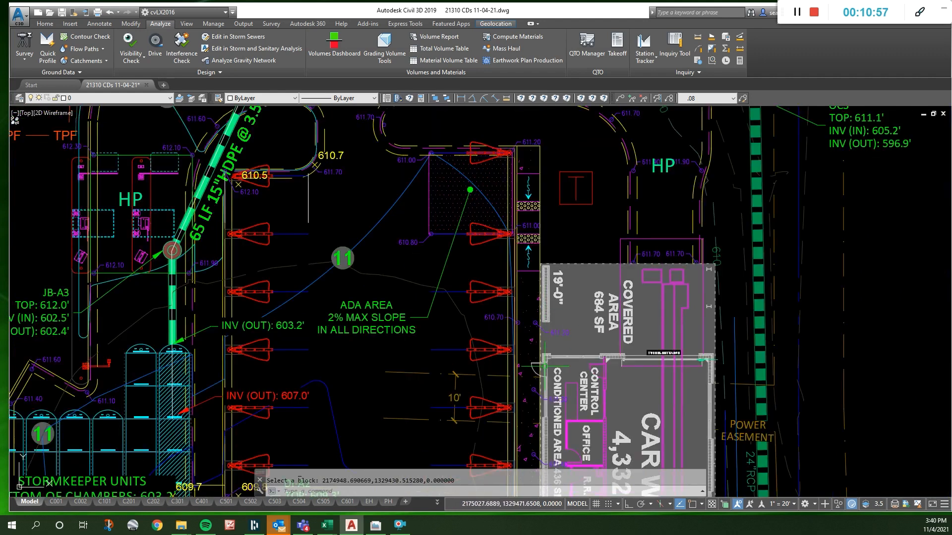
scroll(570, 367, "up", 3)
key("Escape")
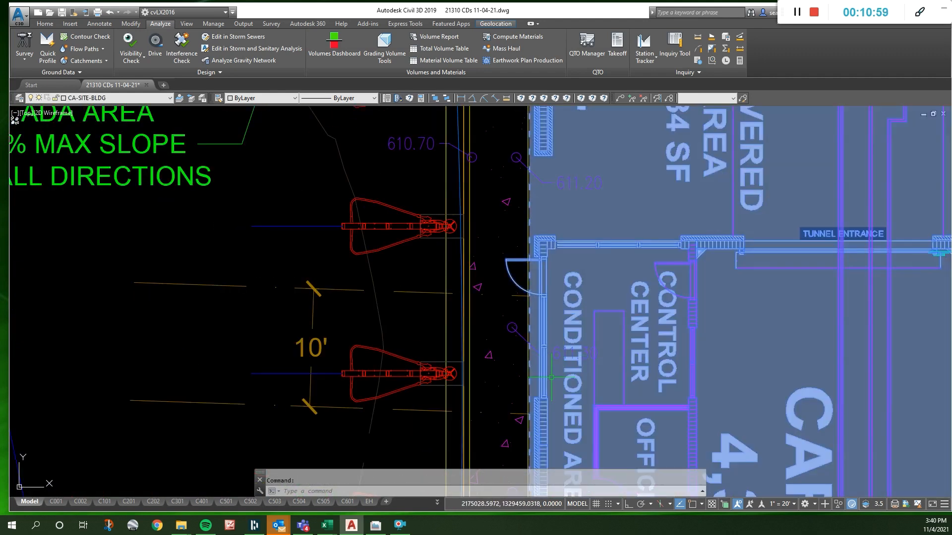
scroll(545, 278, "down", 4)
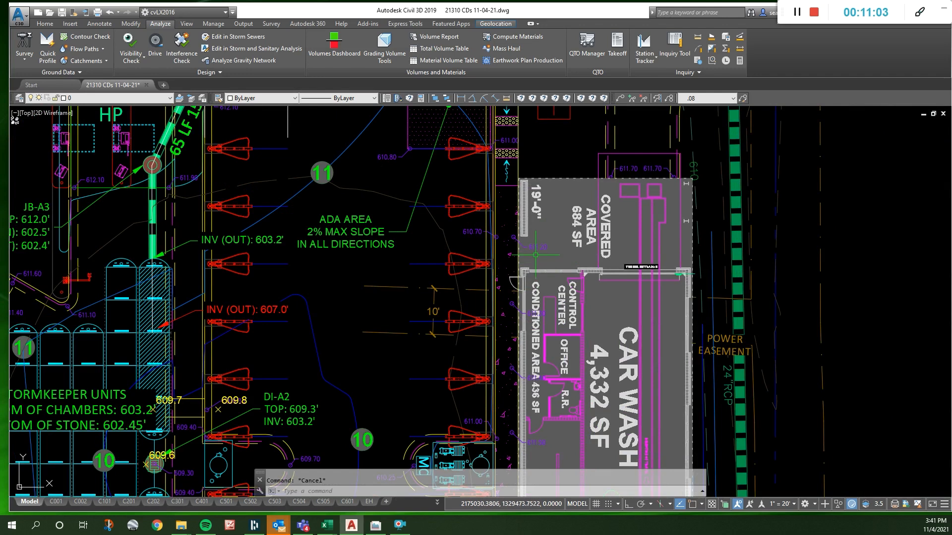
scroll(515, 282, "up", 3)
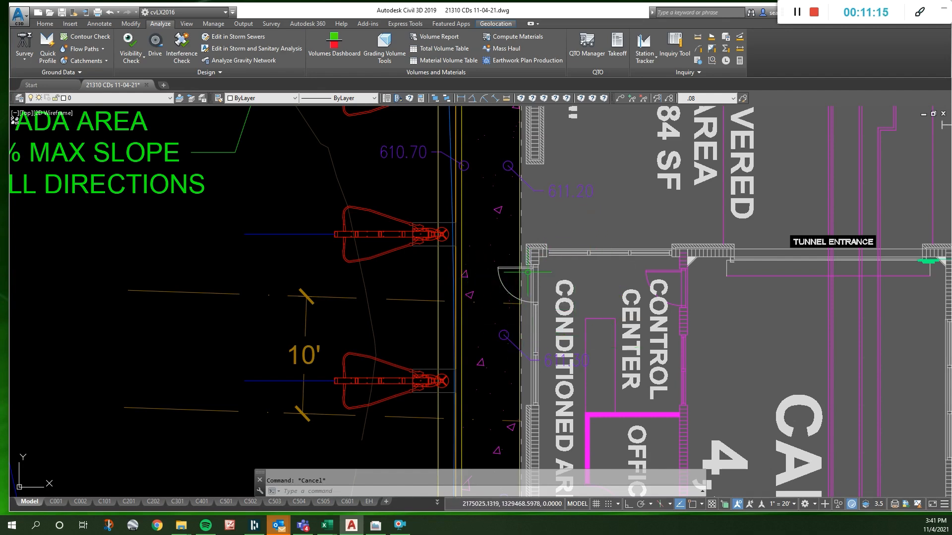
scroll(490, 290, "down", 2)
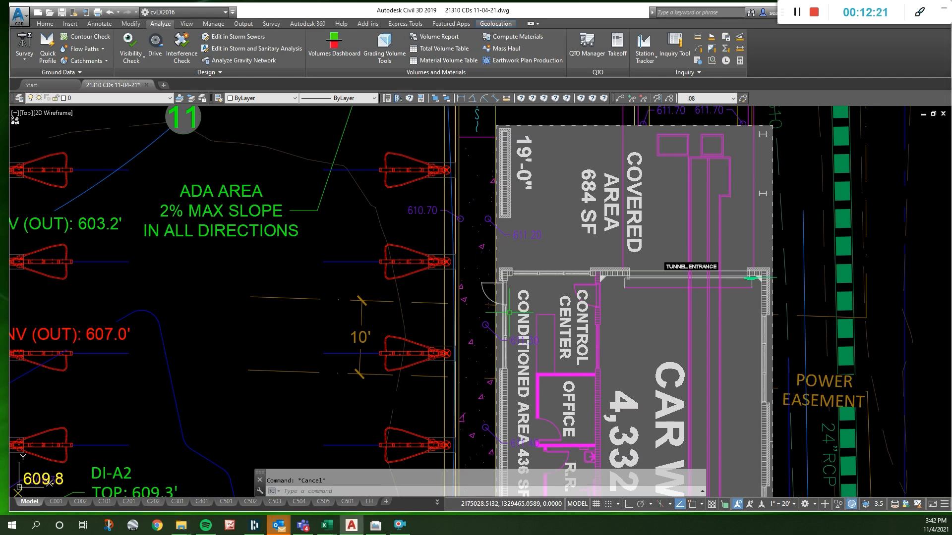
scroll(516, 258, "down", 2)
scroll(516, 258, "up", 4)
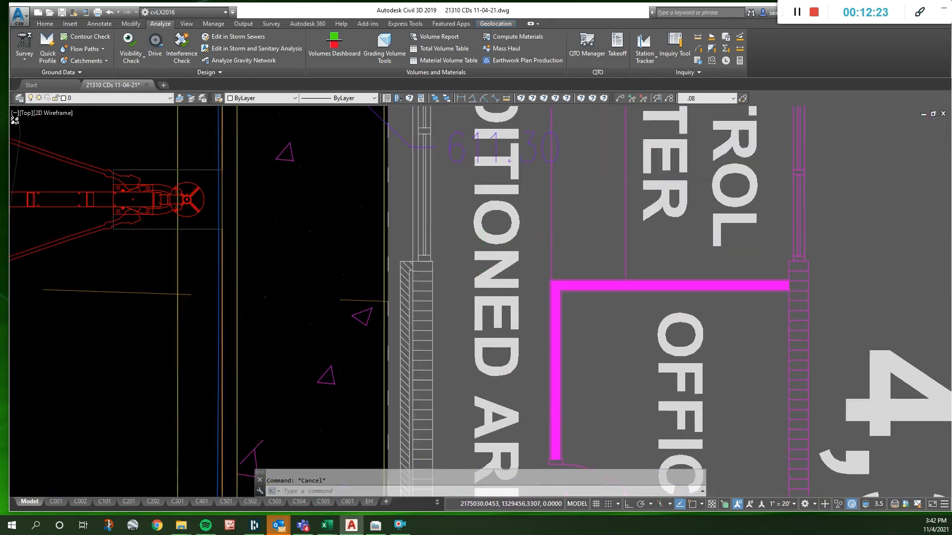
scroll(436, 179, "down", 2)
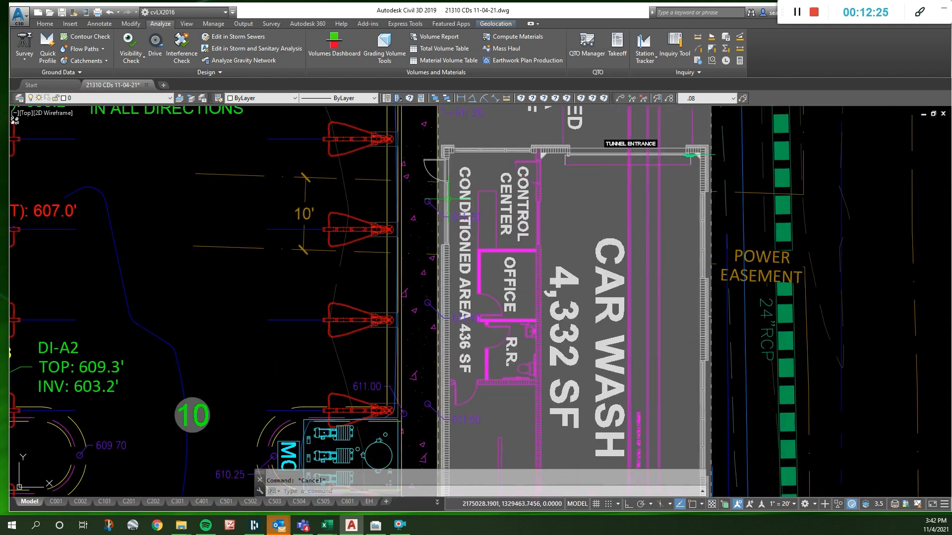
- Move the 611.30 spot elevation point beside the control center to the building's door and set its elevation to 611.50
left_click(471, 217)
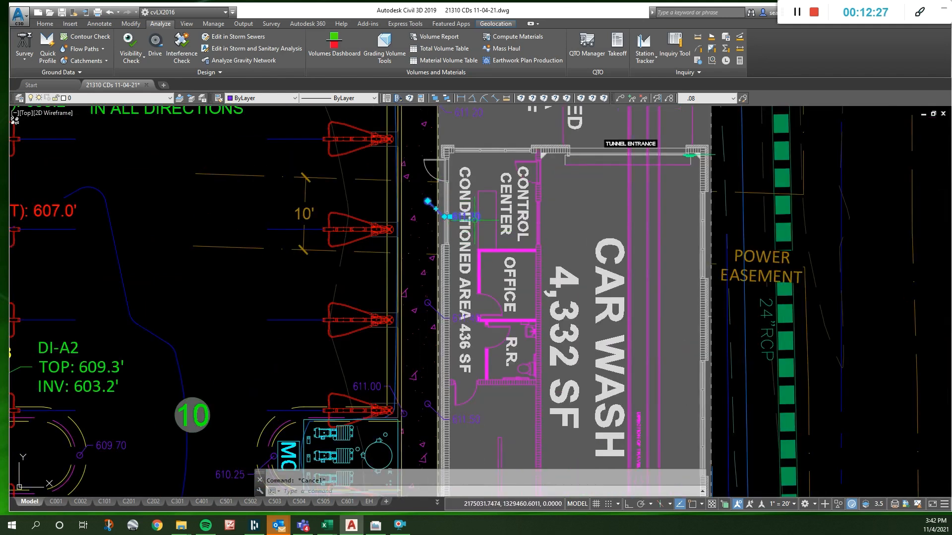
scroll(544, 198, "down", 7)
scroll(548, 174, "up", 5)
scroll(623, 379, "down", 6)
scroll(479, 273, "up", 7)
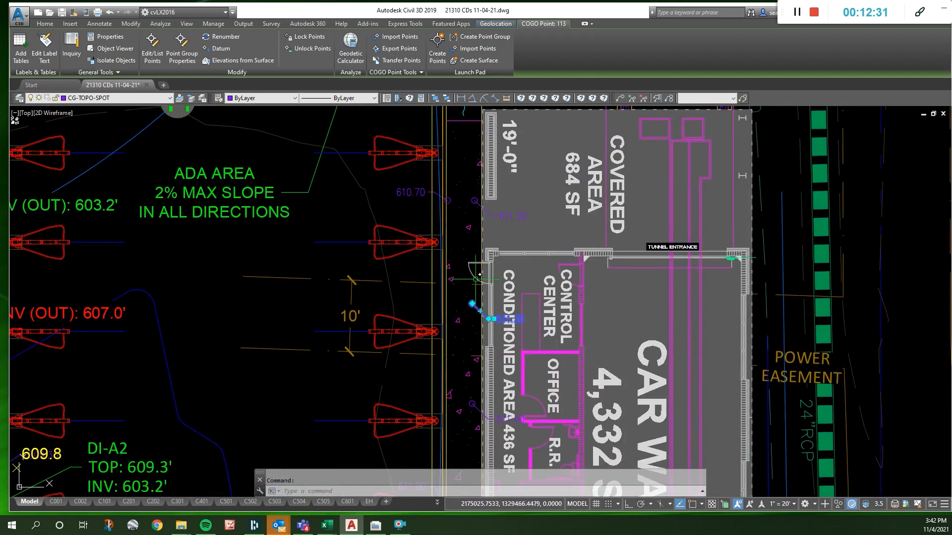
scroll(481, 272, "up", 2)
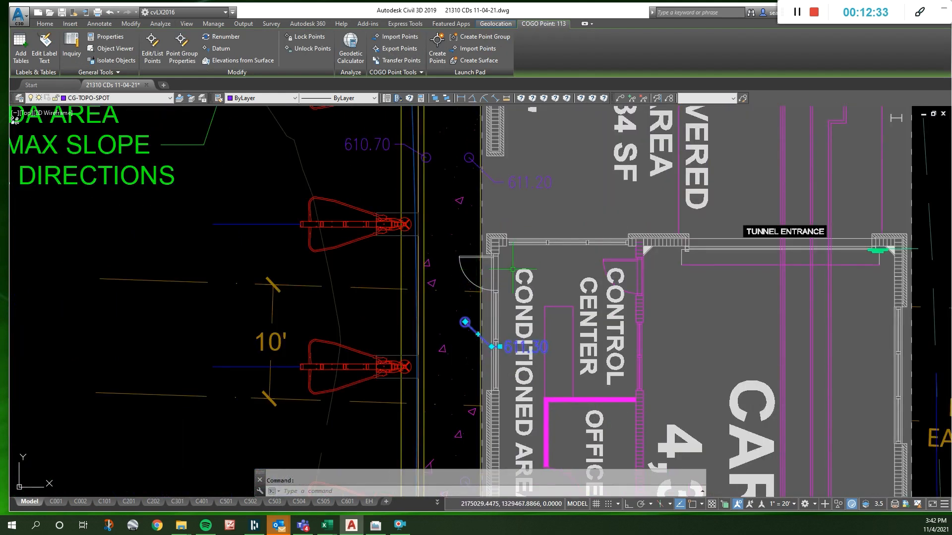
left_click(465, 322)
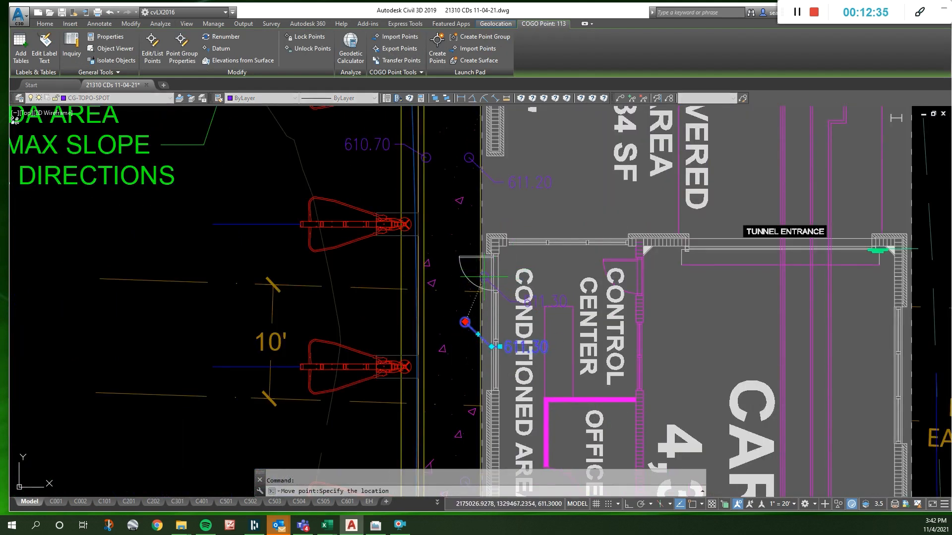
left_click(479, 272)
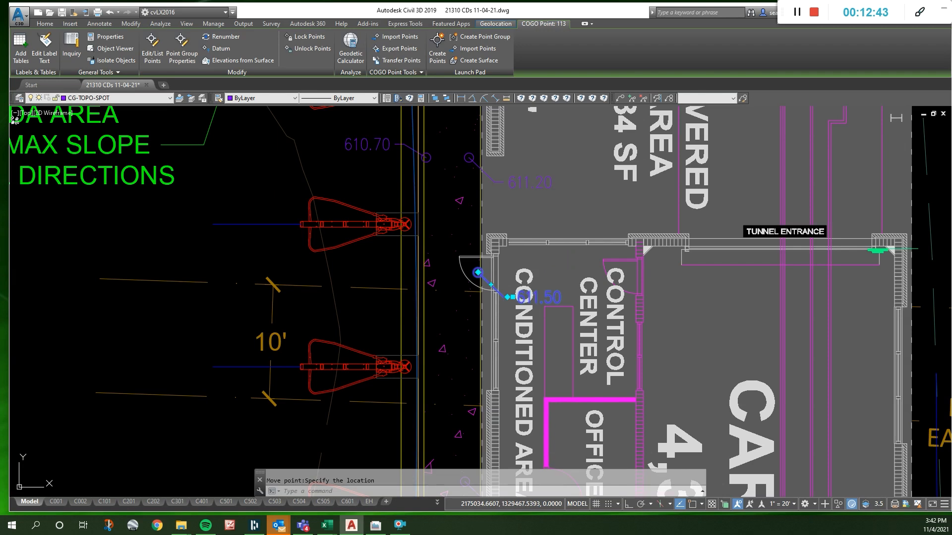
- Copy the 611.50 door point across the sidewalk to the curb using the next point number, and set the copy's elevation to 611.40
key("space")
key("space")
key("space")
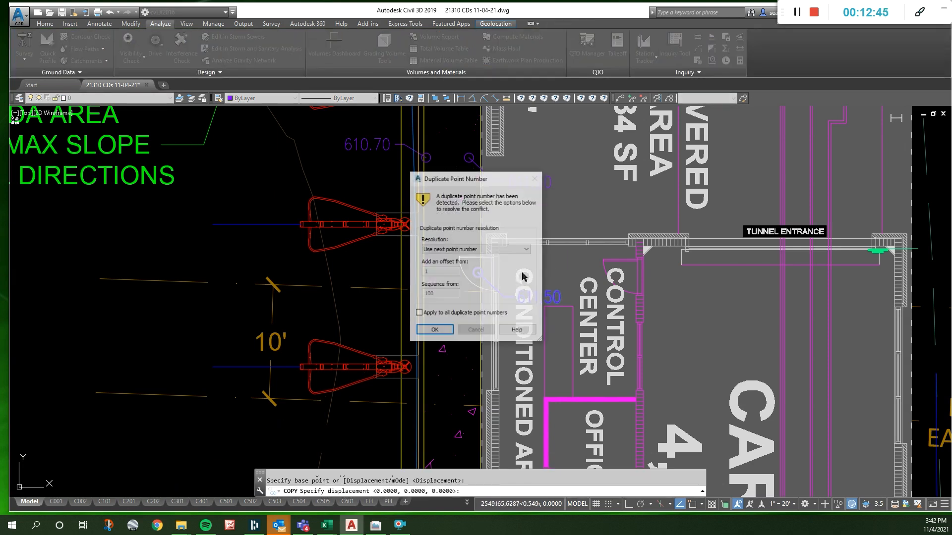
left_click(434, 331)
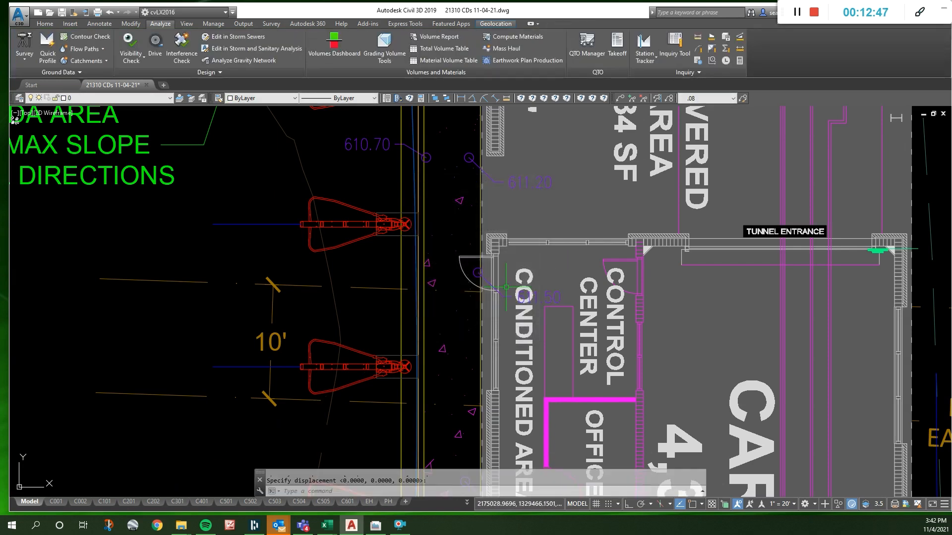
key("space")
left_click(551, 269)
left_click(488, 319)
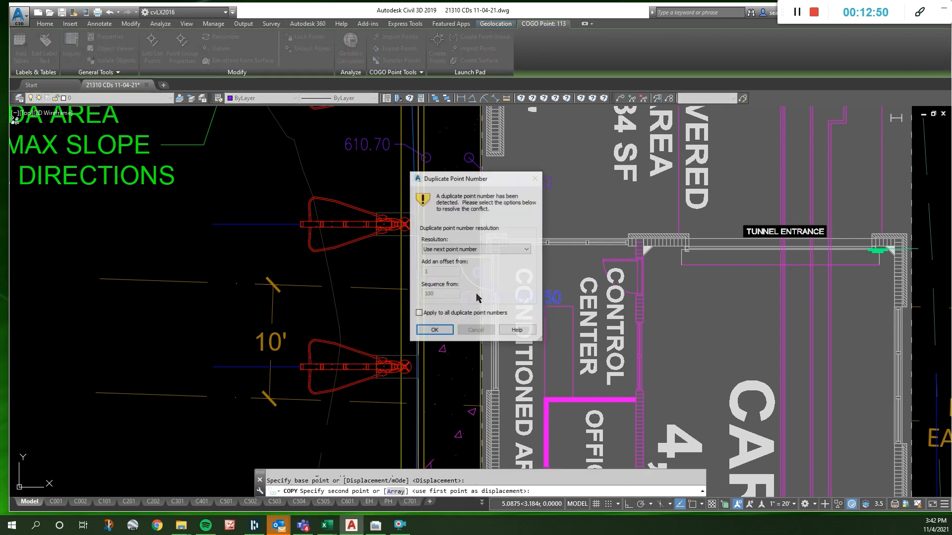
left_click(436, 330)
key("Escape")
left_click(433, 287)
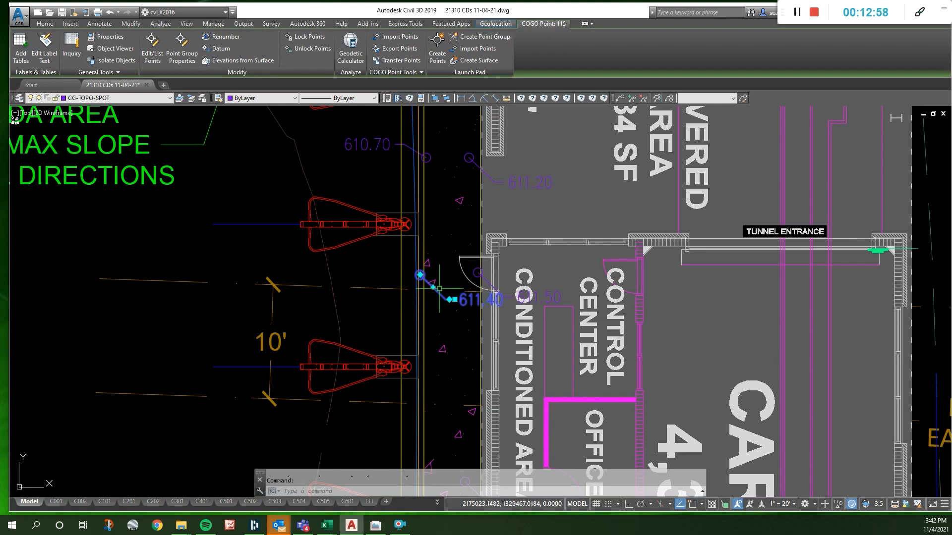
- Examine the spot elevations and sidewalk ramps between the ADA area, the curb and the covered area
scroll(436, 325, "down", 4)
scroll(436, 315, "up", 4)
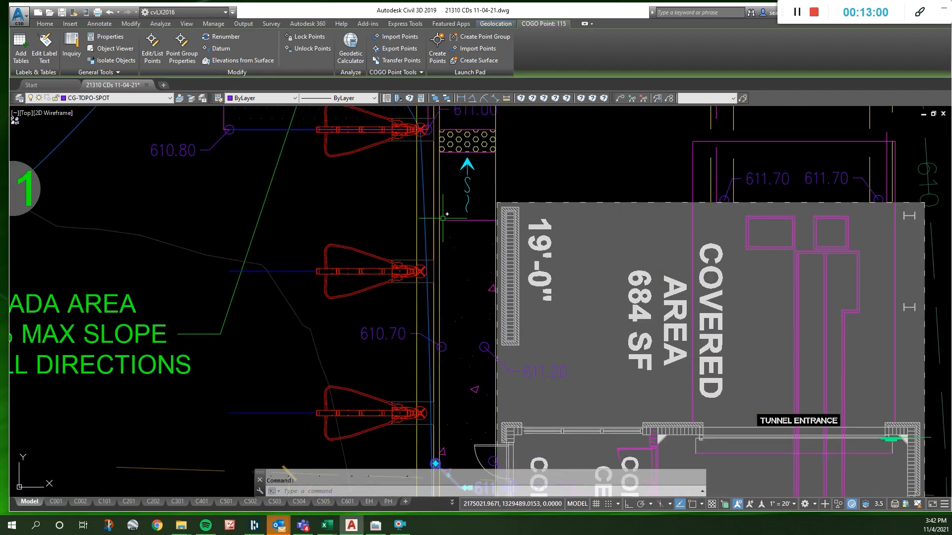
scroll(446, 383, "down", 2)
scroll(442, 183, "up", 2)
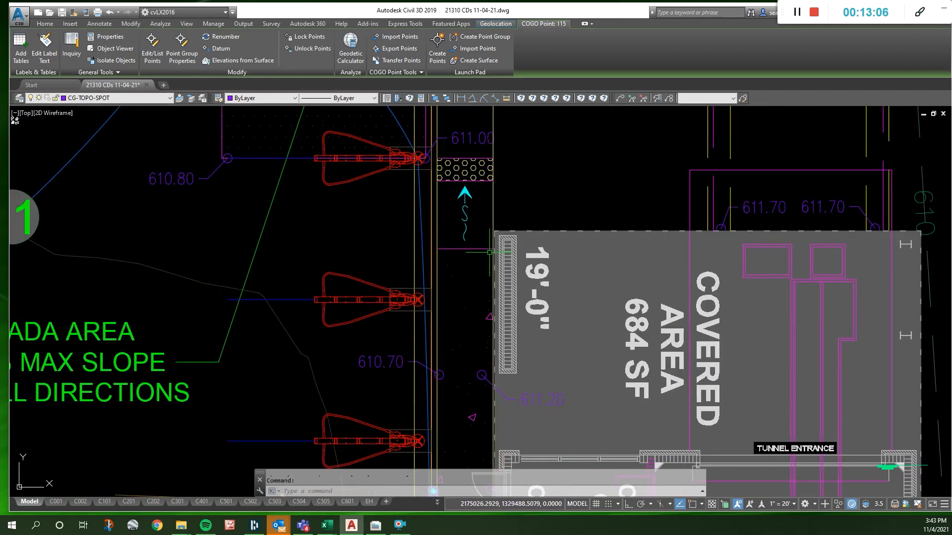
scroll(481, 232, "down", 2)
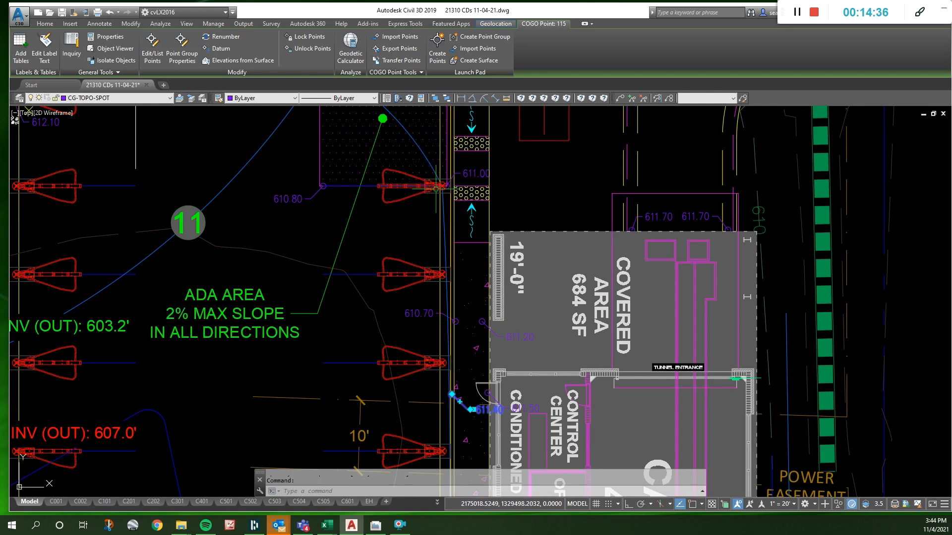
scroll(429, 155, "down", 1)
scroll(461, 233, "up", 3)
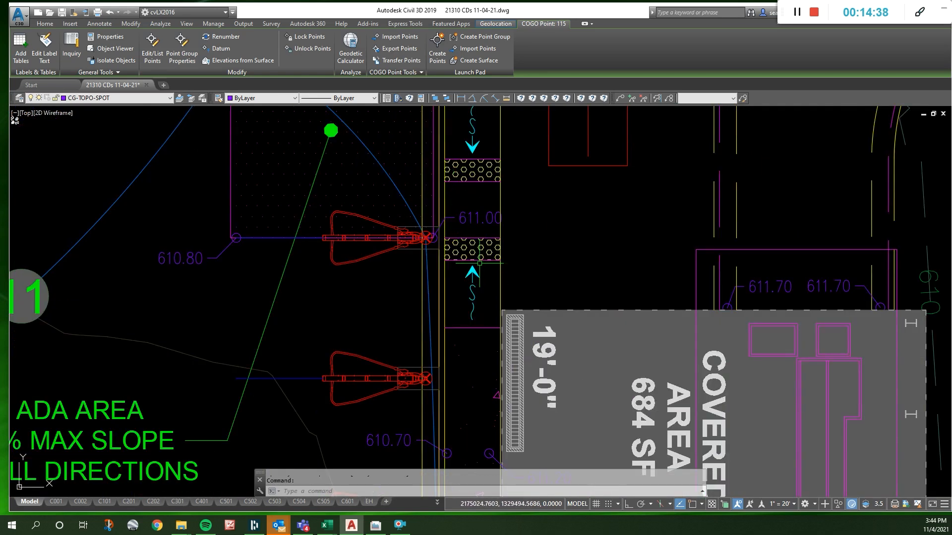
- Try to delete the 610.70 spot elevation, its partner across the sidewalk and the 611.40 curb point
scroll(481, 263, "down", 2)
left_click(429, 357)
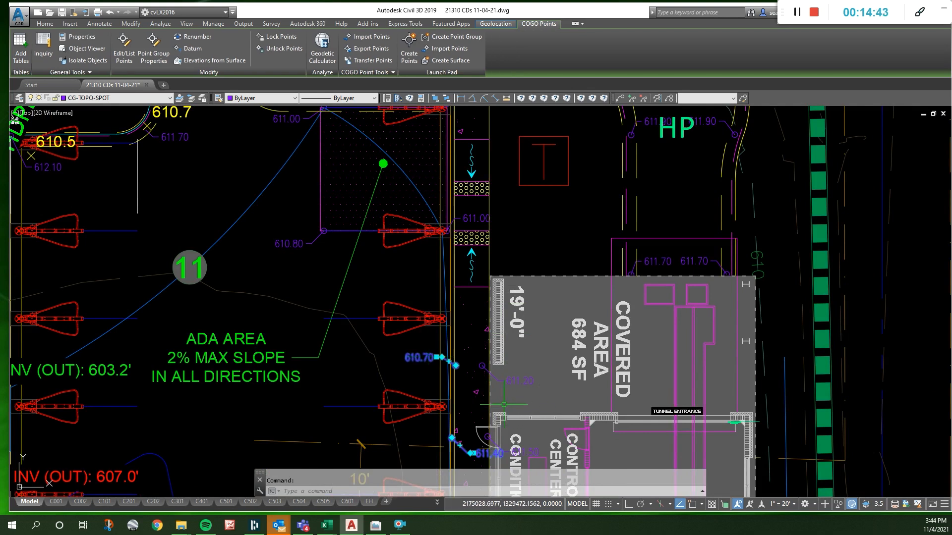
mouse_move(517, 378)
left_click(513, 380)
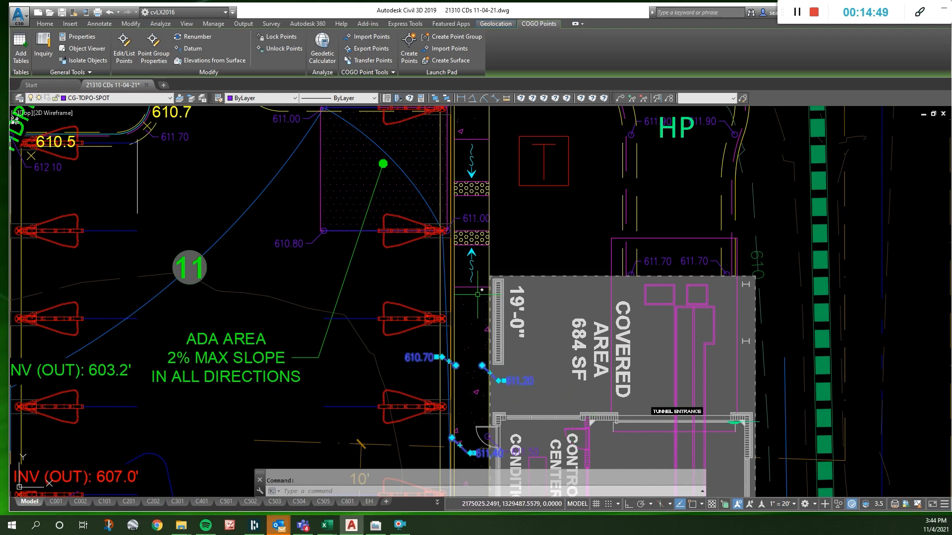
key("Delete")
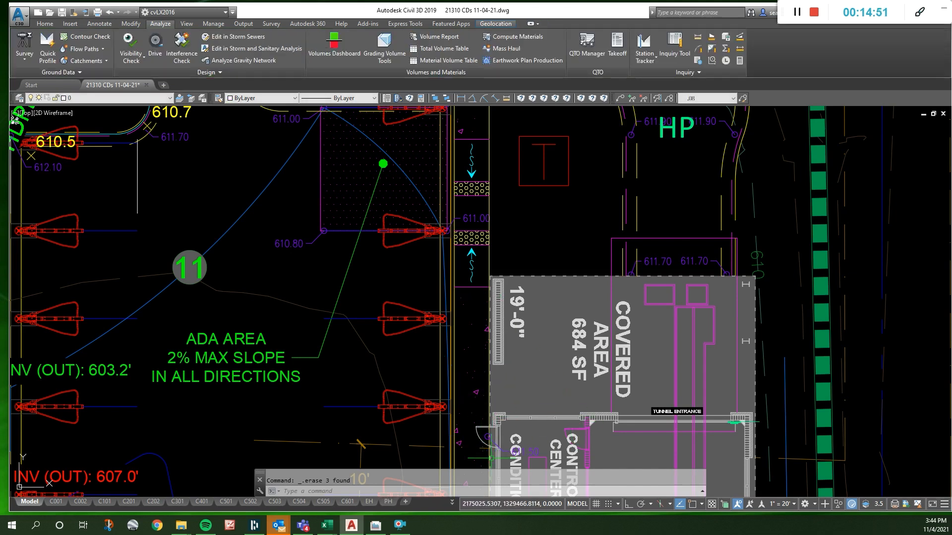
scroll(499, 317, "down", 2)
scroll(486, 427, "up", 4)
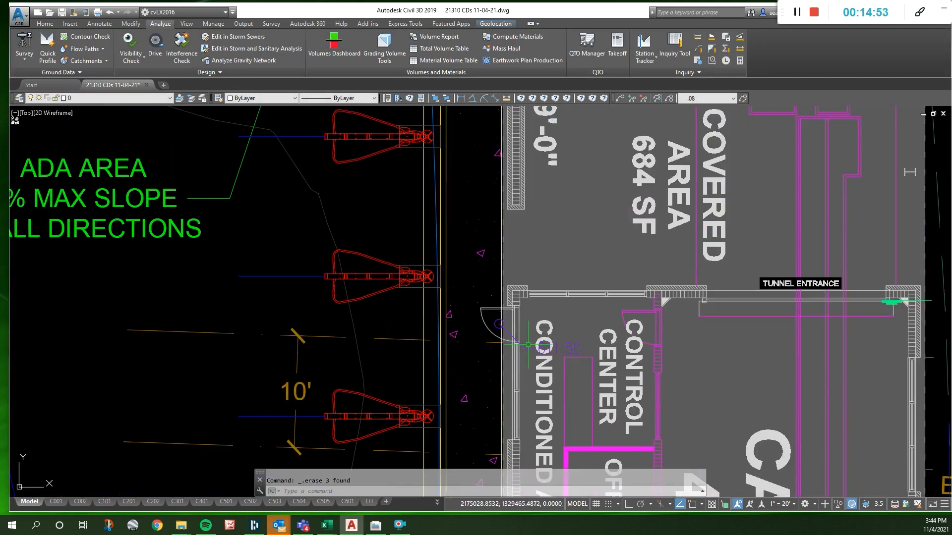
scroll(451, 396, "down", 4)
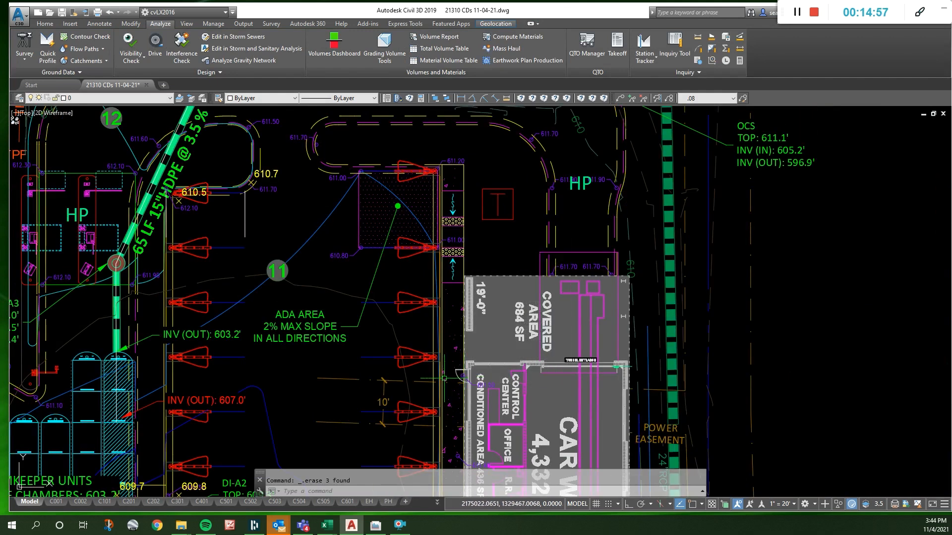
- Undo the deletion of the three sidewalk spot elevations
left_click(111, 15)
left_click(111, 15)
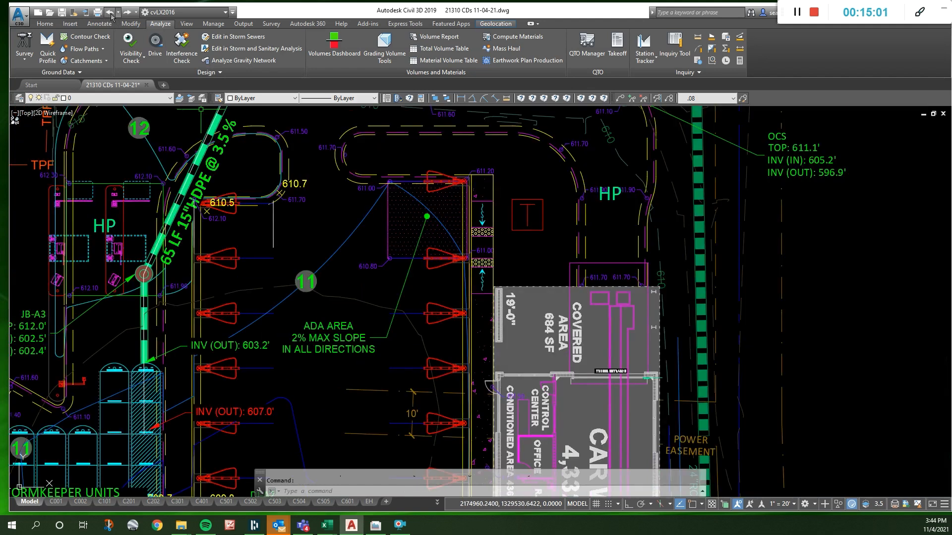
left_click(111, 14)
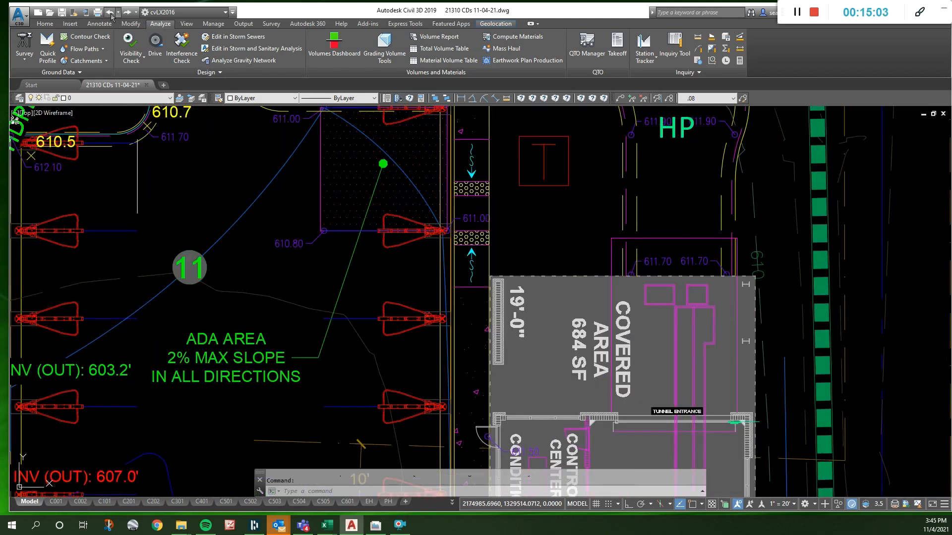
- Delete only the 610.70 spot elevation and its partner across the sidewalk, keeping the 611.40 curb point by the door
left_click(437, 359)
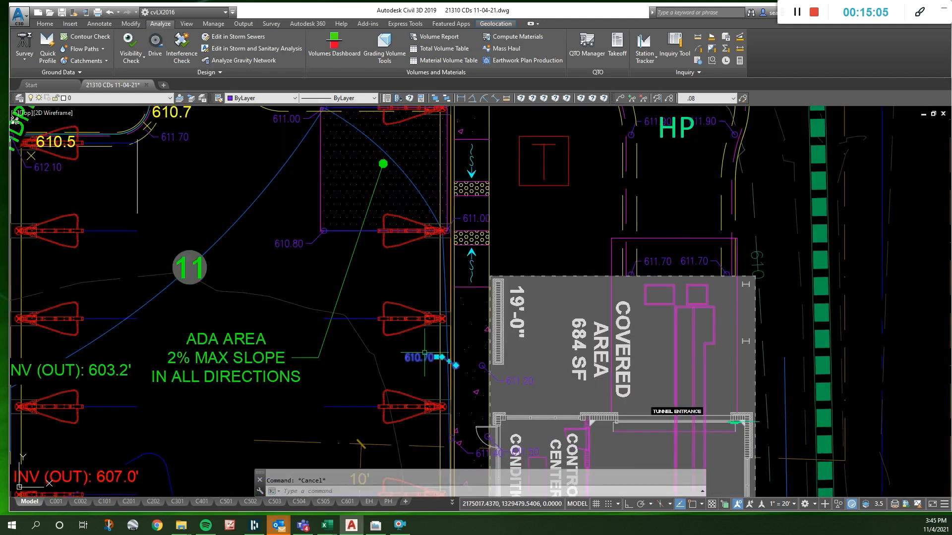
left_click(527, 380)
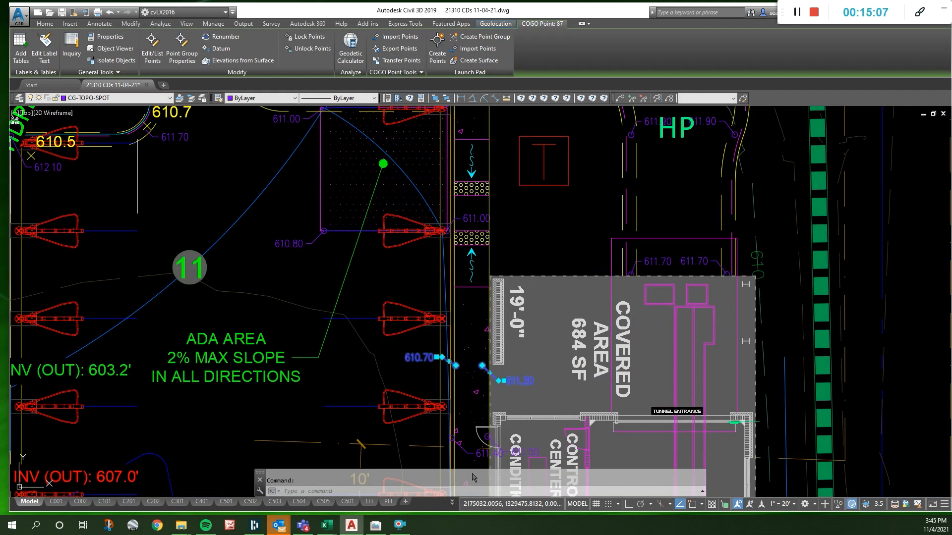
left_click(475, 453)
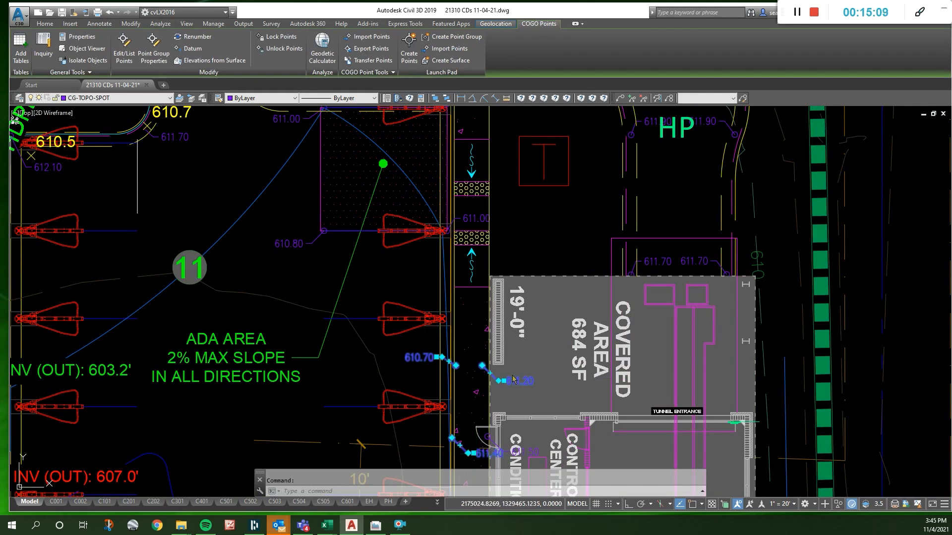
key("Escape")
left_click(418, 356)
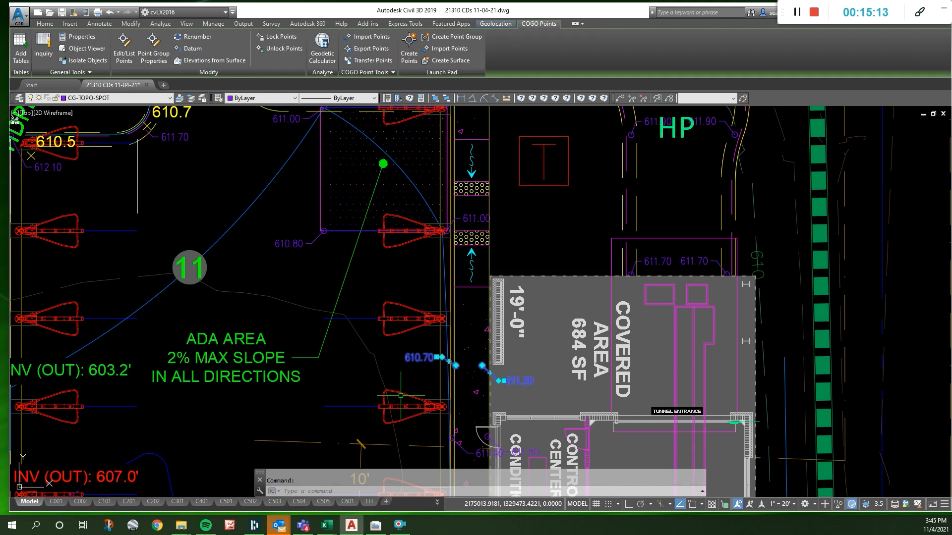
key("Delete")
- Copy the 611.40 and 611.50 door pair orthogonally to both ends of the nearer ramp with next point numbers, and delete the old 611.00 point
left_click(463, 449)
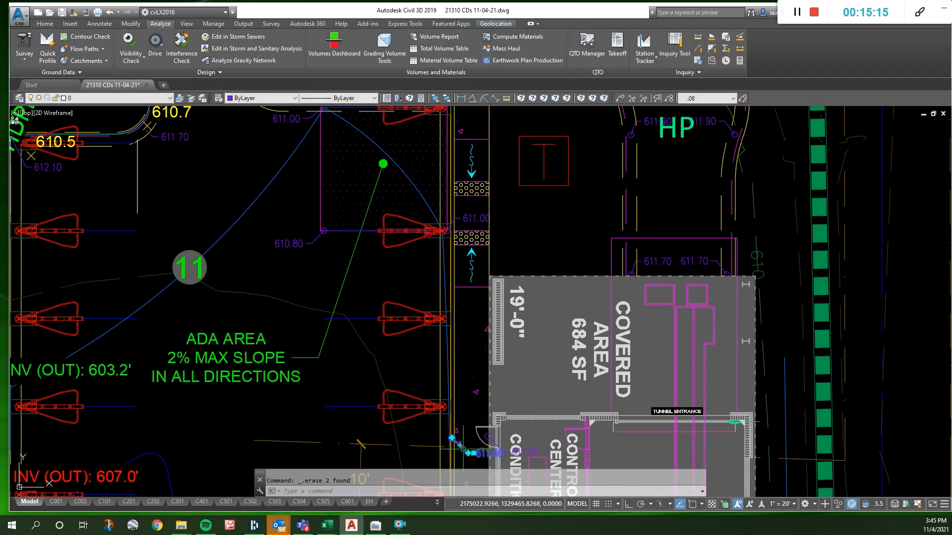
left_click(513, 453)
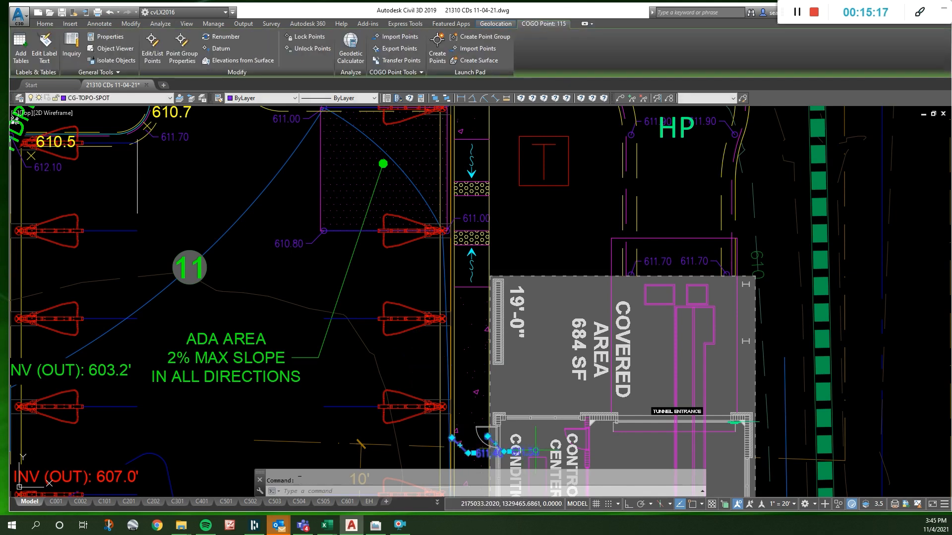
type("co")
key("Return")
left_click(514, 420)
key("F8")
left_click(544, 354)
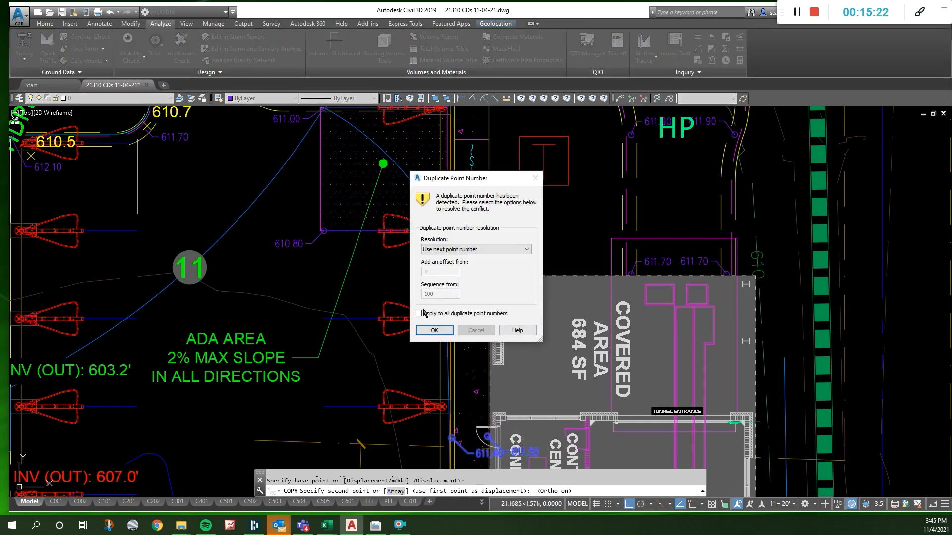
left_click(434, 330)
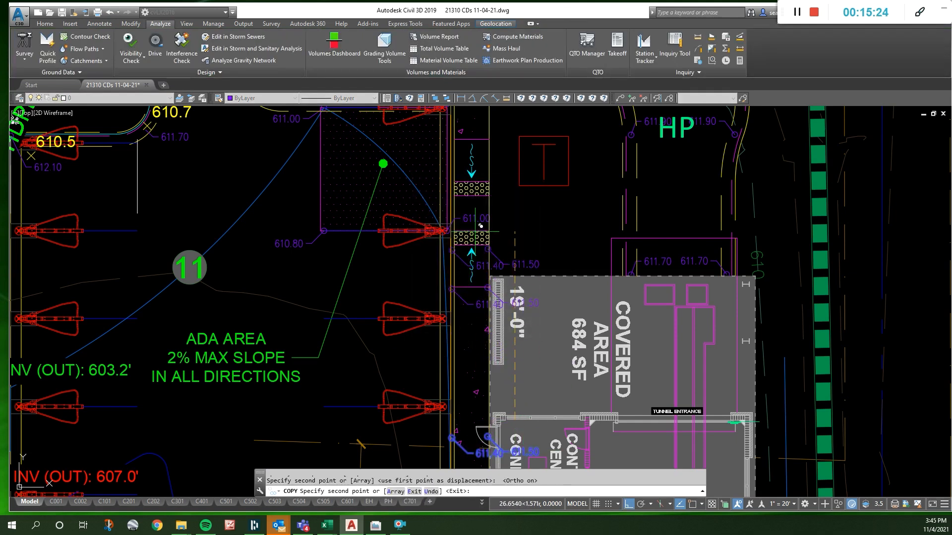
scroll(477, 217, "up", 2)
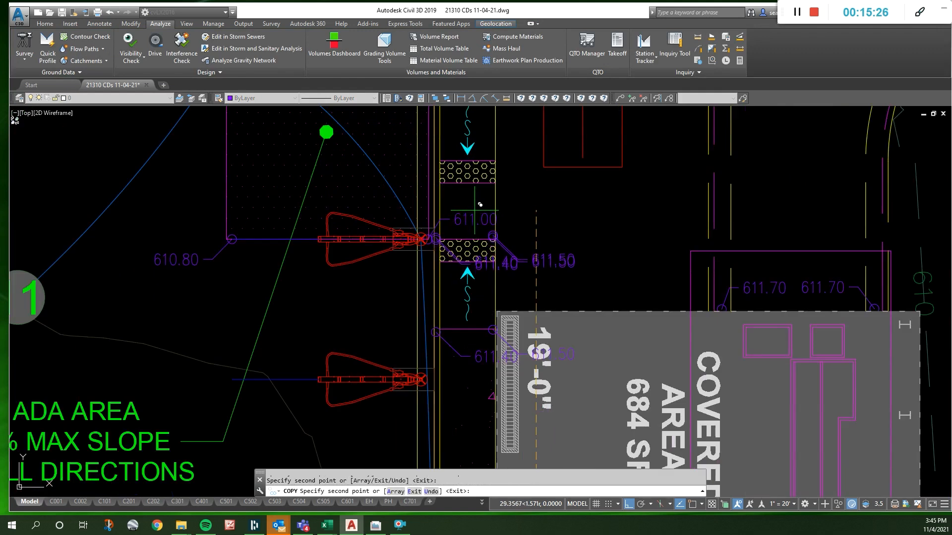
key("Escape")
left_click(467, 224)
key("Delete")
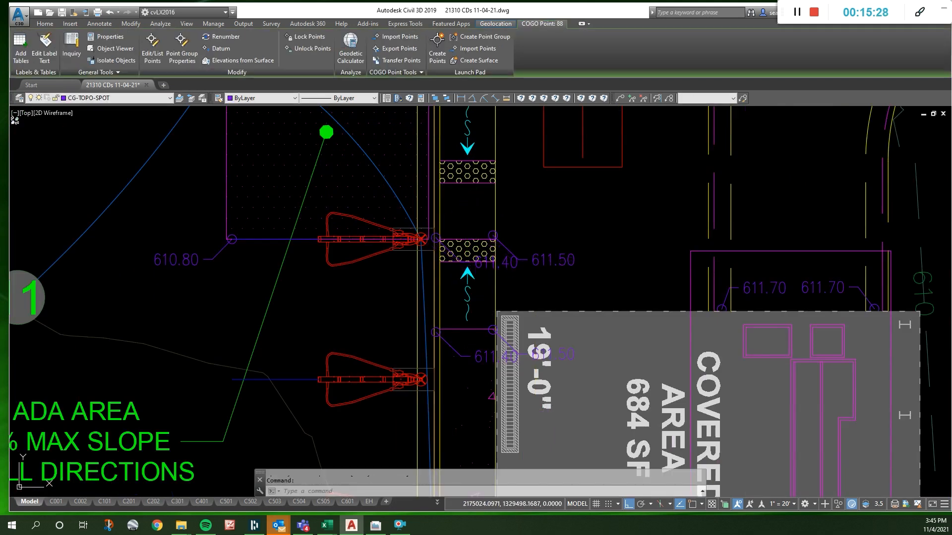
- Set the copied pair at the detectable warning strip to 611.00 and 610.90 at the curb, and move the 610.90 label toward the parking
left_click(559, 260)
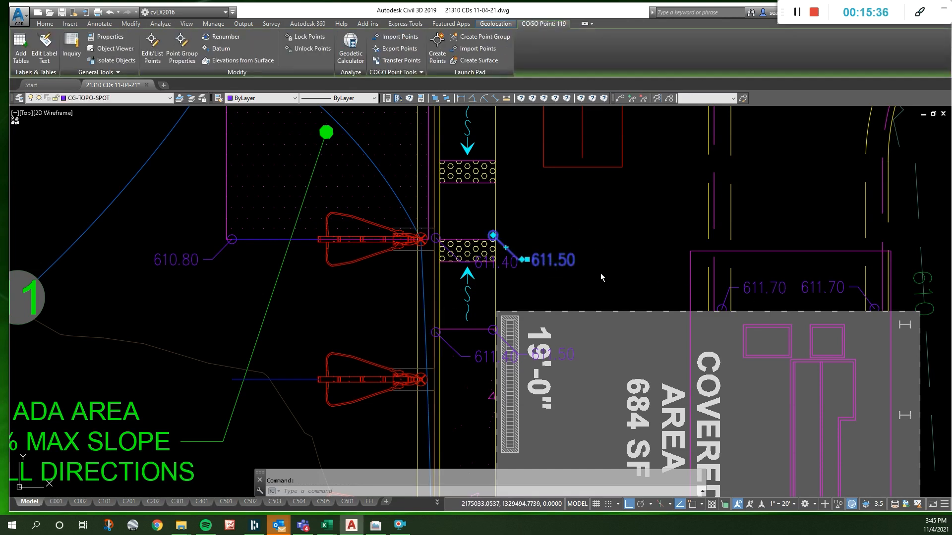
left_click(509, 265)
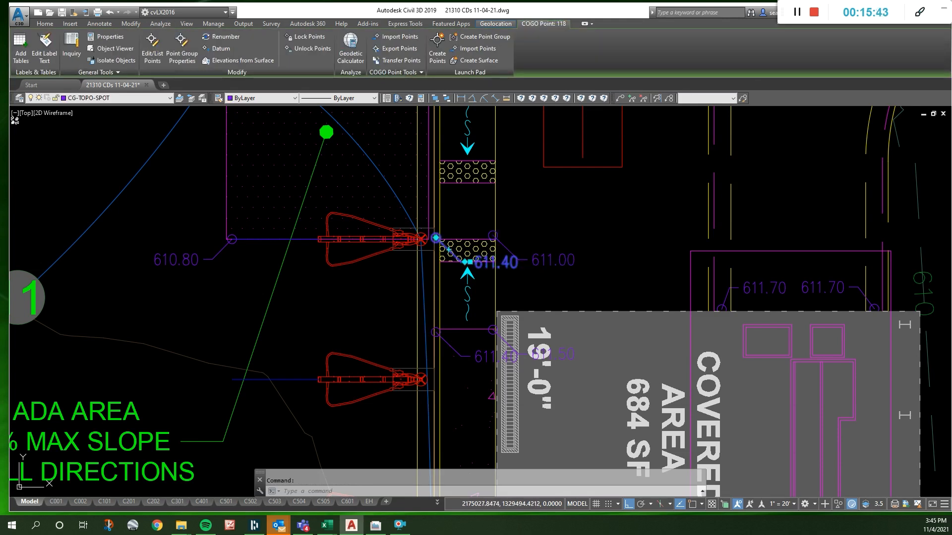
key("Return")
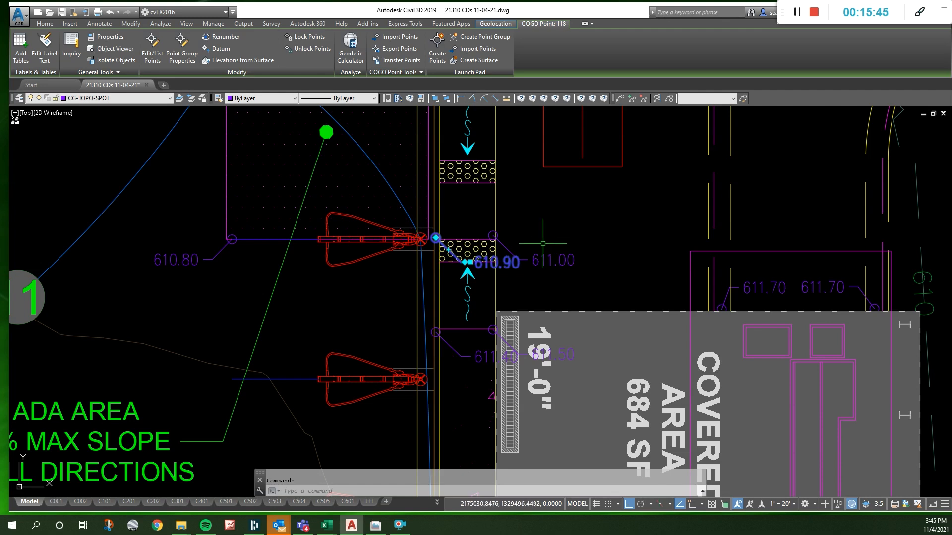
left_click(468, 262)
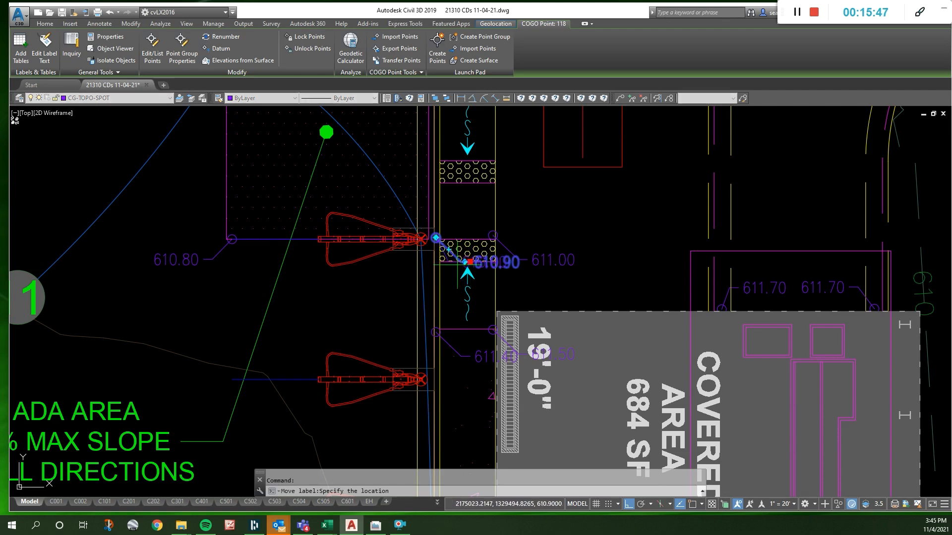
left_click(397, 274)
scroll(457, 212, "down", 2)
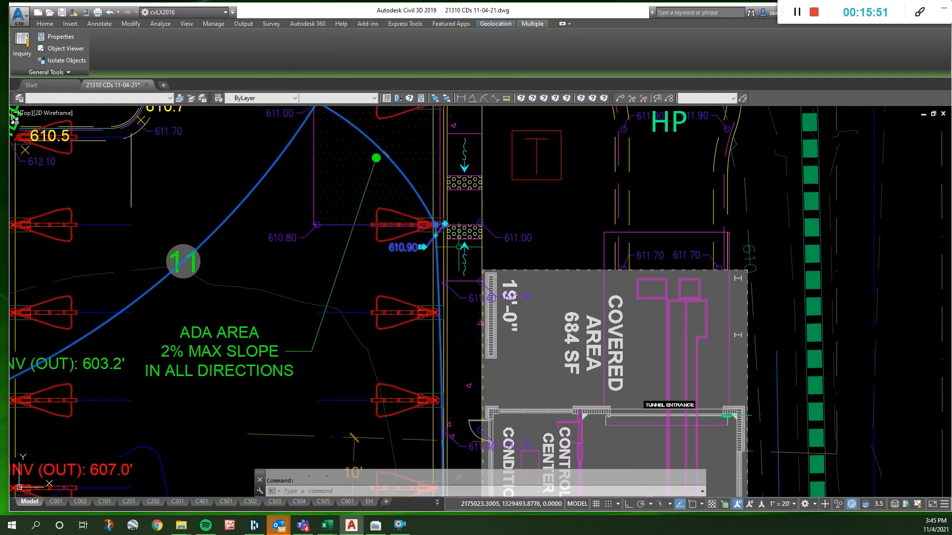
scroll(446, 243, "down", 6)
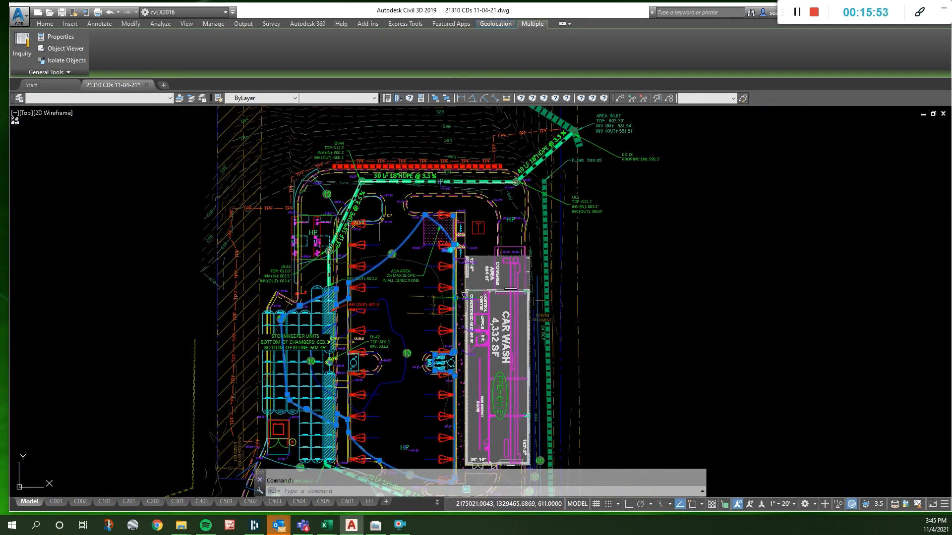
key("Escape")
scroll(453, 301, "up", 4)
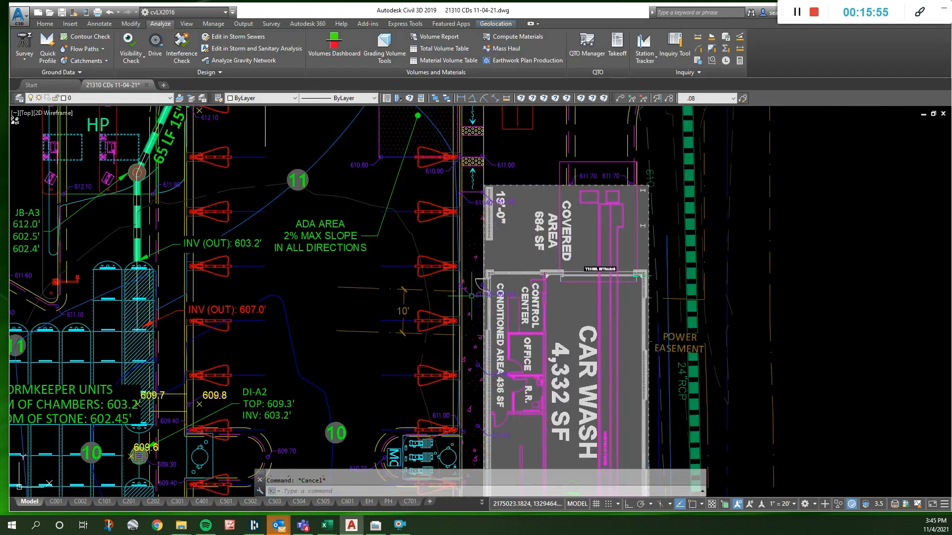
left_click(442, 138)
scroll(447, 165, "up", 3)
key("Escape")
- Convert the 611 contour's segment along the curb beside the parking row to a straight line
left_click(480, 175)
scroll(484, 209, "down", 5)
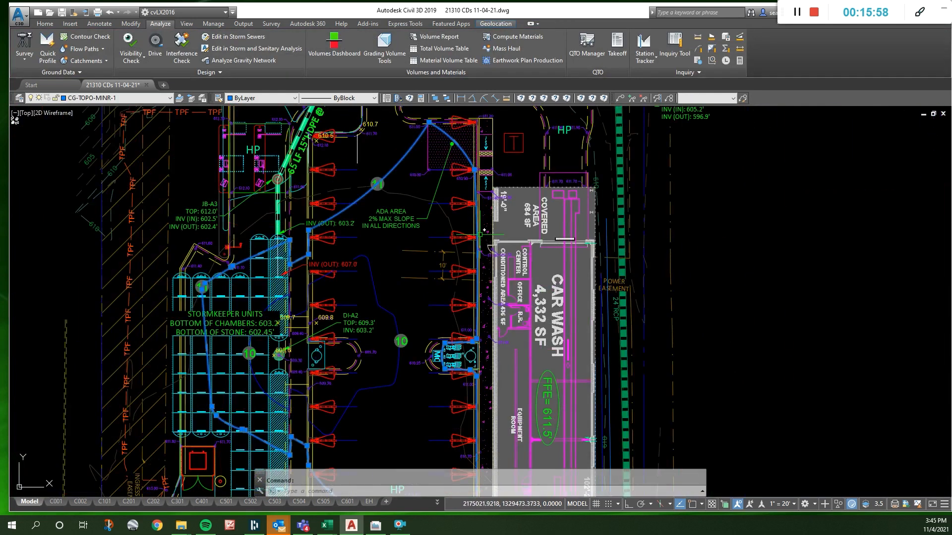
left_click(478, 254)
key("Escape")
scroll(466, 252, "up", 6)
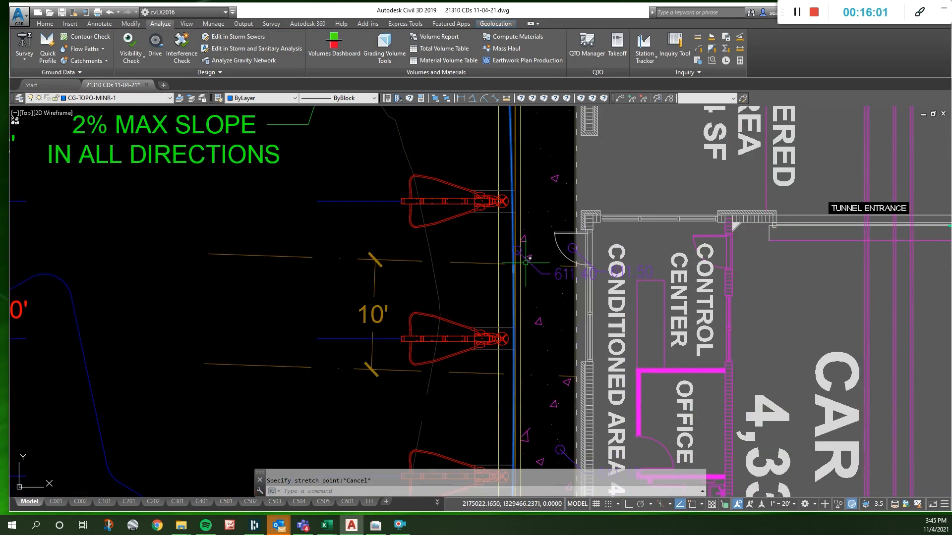
mouse_move(512, 269)
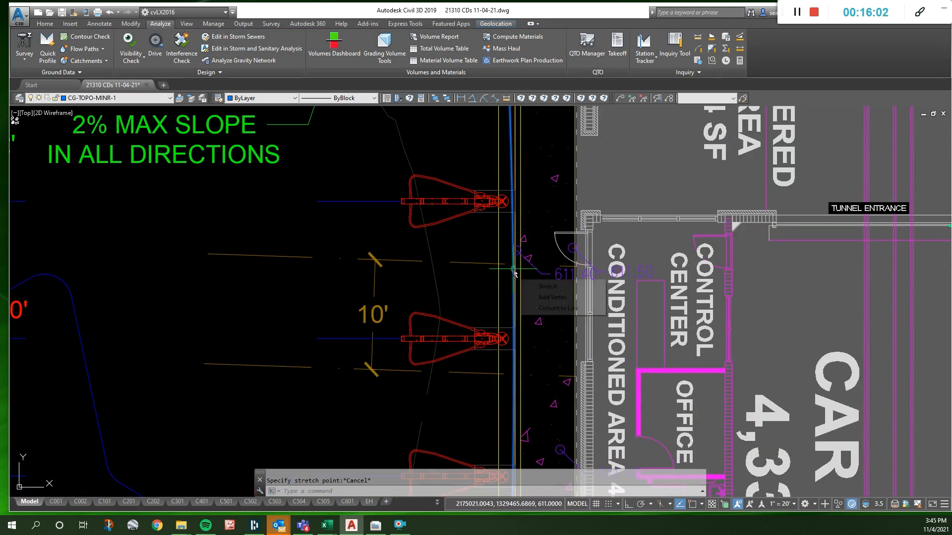
left_click(550, 308)
- Stretch the 611 contour's vertex near the 610.90 point onto the sidewalk's curb-side edge at the detectable warning strip, using the Nearest snap
scroll(514, 269, "down", 5)
scroll(400, 391, "up", 7)
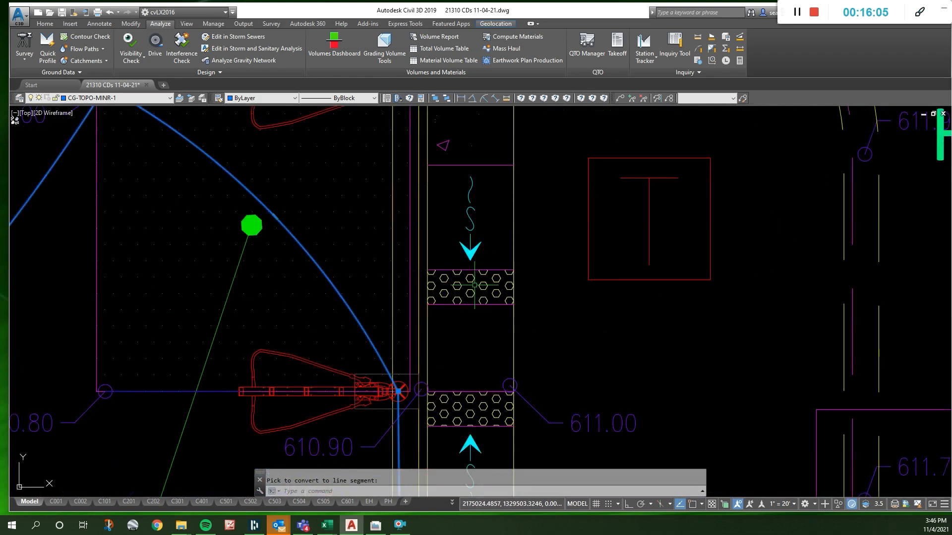
left_click(399, 392)
scroll(424, 427, "up", 2)
middle_click_drag(423, 426, 424, 370)
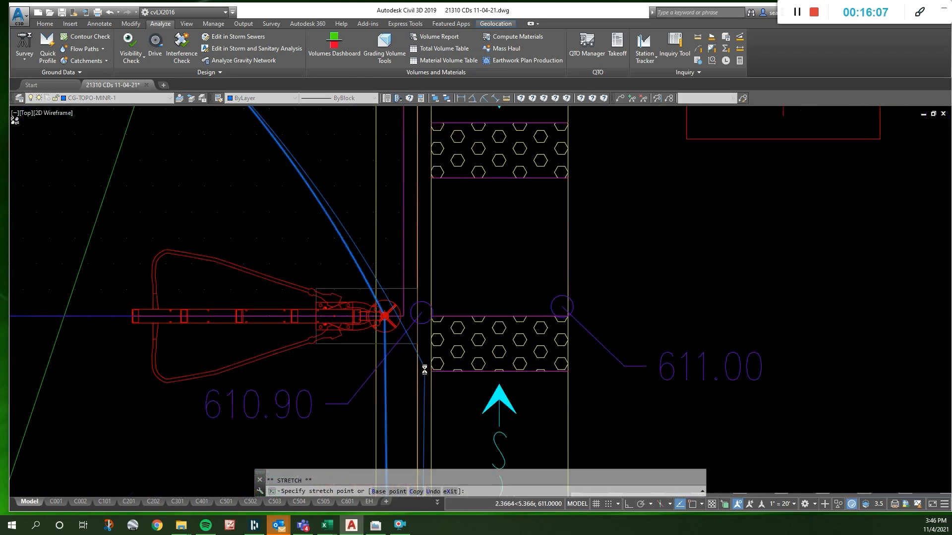
scroll(426, 370, "up", 2)
right_click(433, 385)
key("s")
key("r")
left_click(433, 385)
scroll(433, 296, "down", 5)
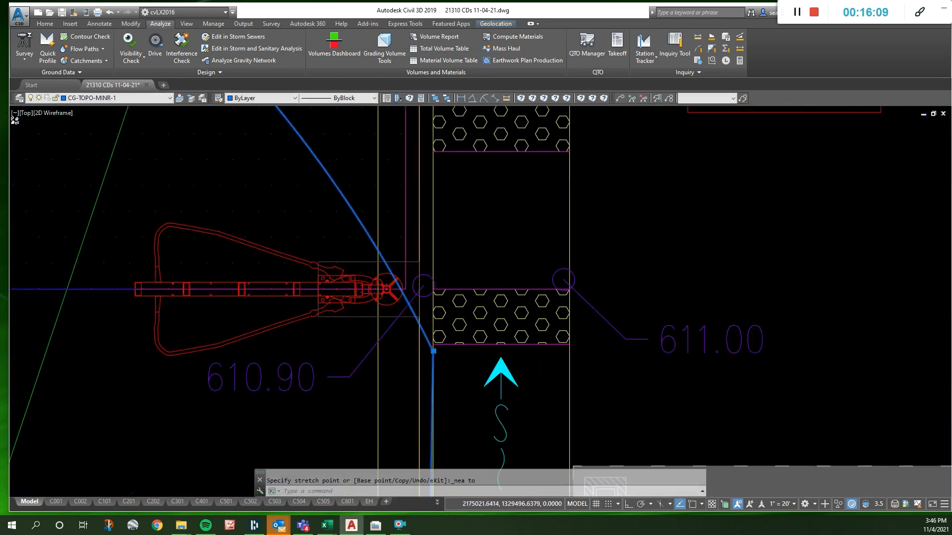
- Add a vertex to the 611 contour's arc across the ADA area, placed on the sidewalk between the two detectable warning strips
scroll(426, 309, "up", 2)
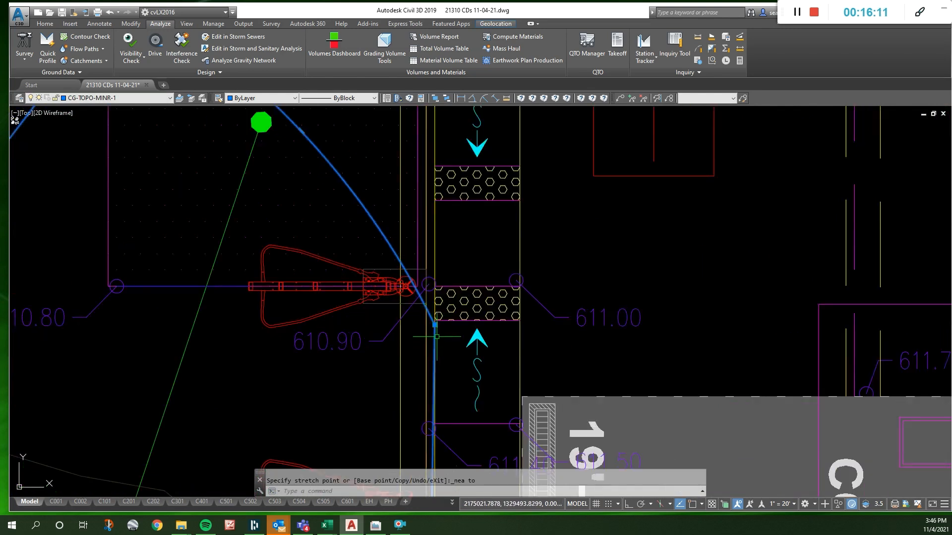
scroll(437, 333, "down", 4)
mouse_move(386, 254)
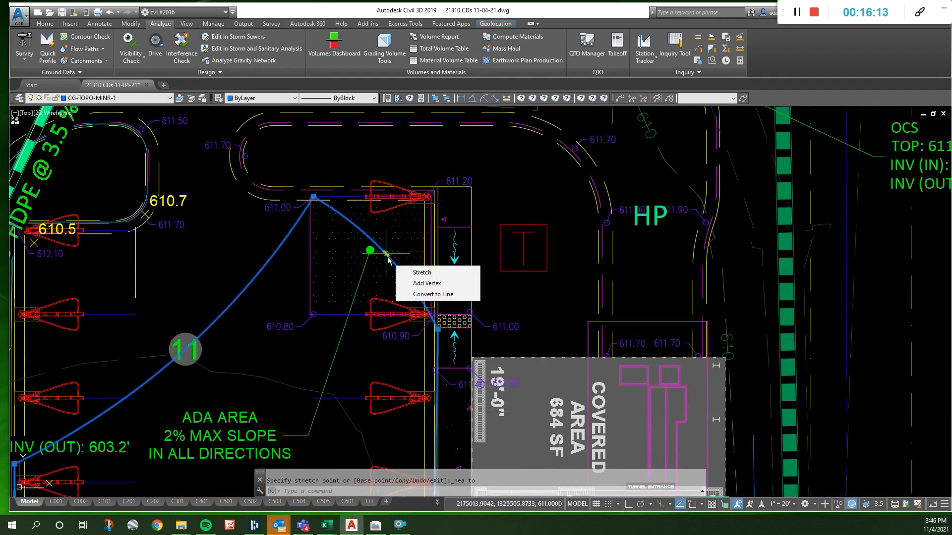
left_click(414, 283)
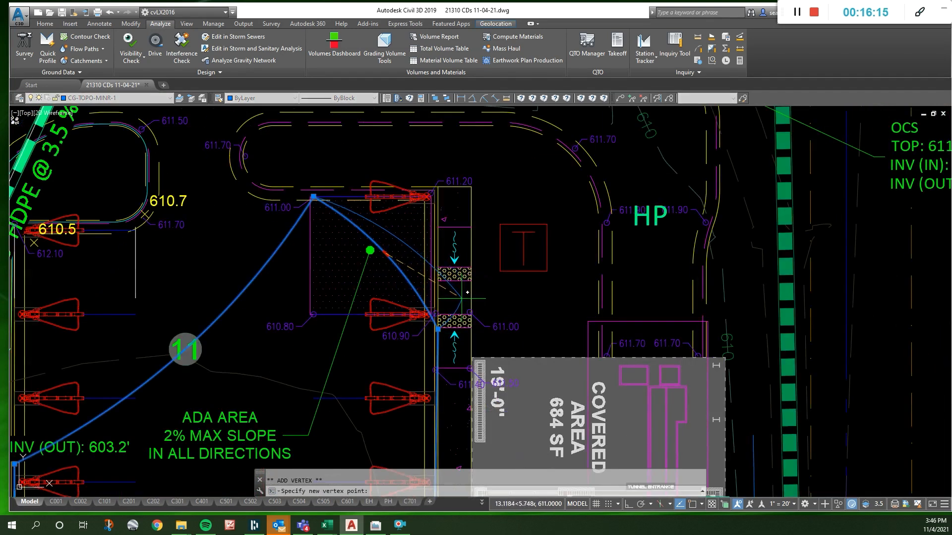
left_click(462, 298)
- Convert the 611 contour's segments on both sides of the new sidewalk vertex to straight lines
mouse_move(454, 315)
left_click(487, 355)
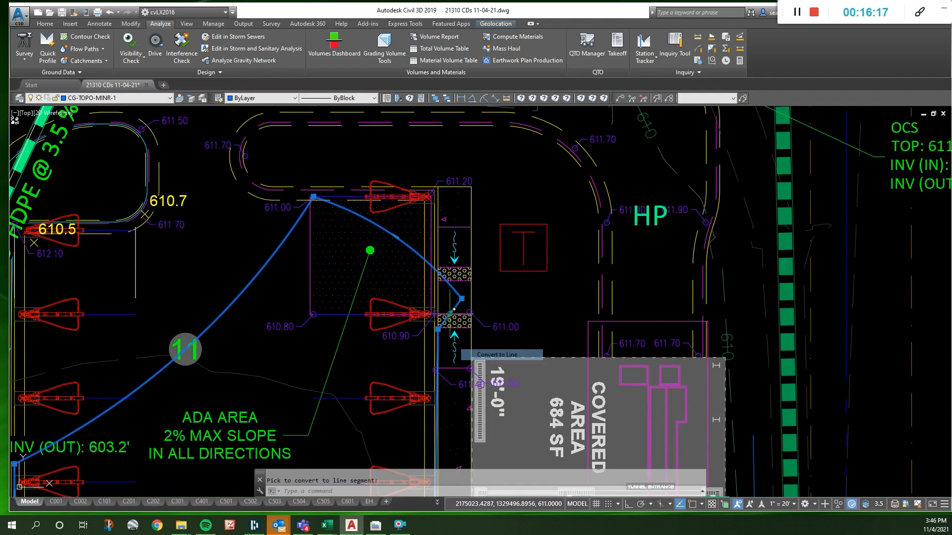
mouse_move(395, 237)
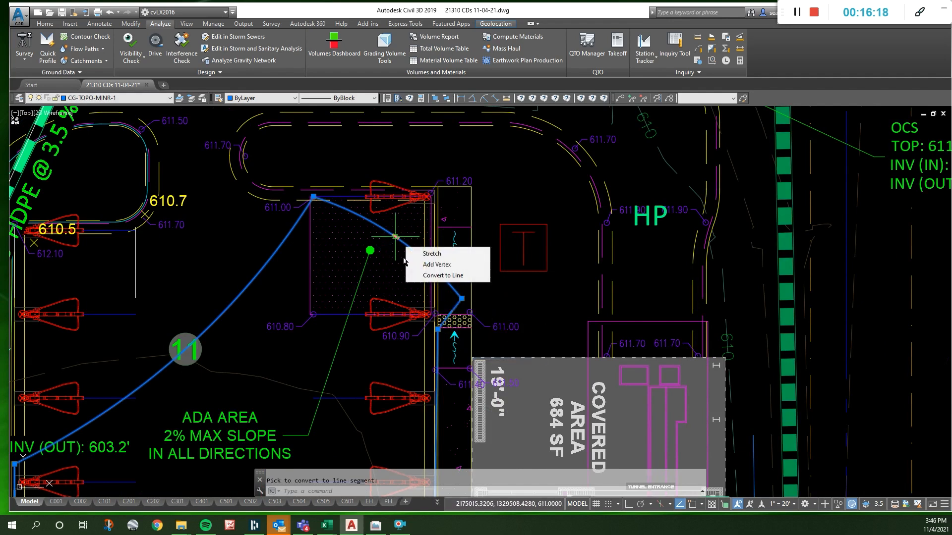
left_click(451, 274)
- Stretch the new contour vertex to the warning strip's building-side corner at the 611.00 point, using the Endpoint snap
scroll(443, 317, "up", 4)
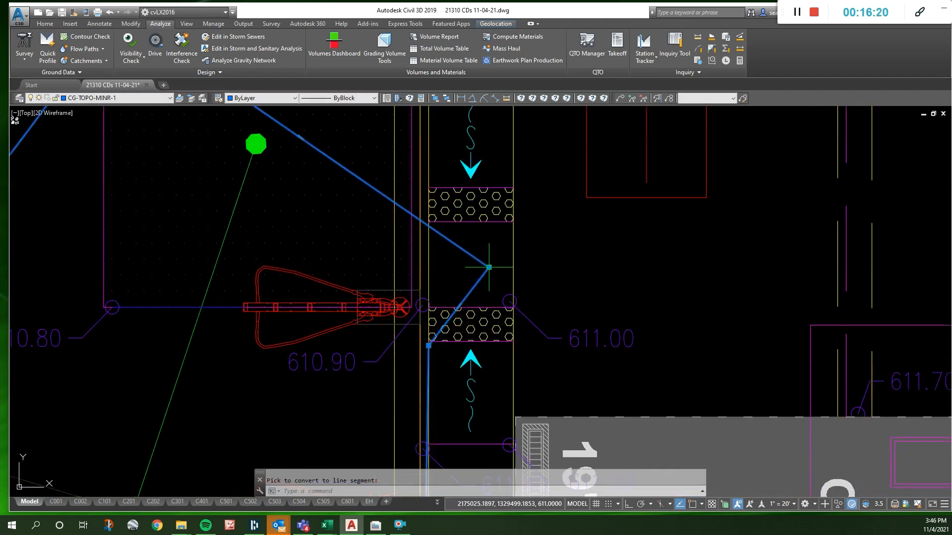
left_click(489, 267)
right_click(515, 285, "shift")
key("e")
left_click(508, 303)
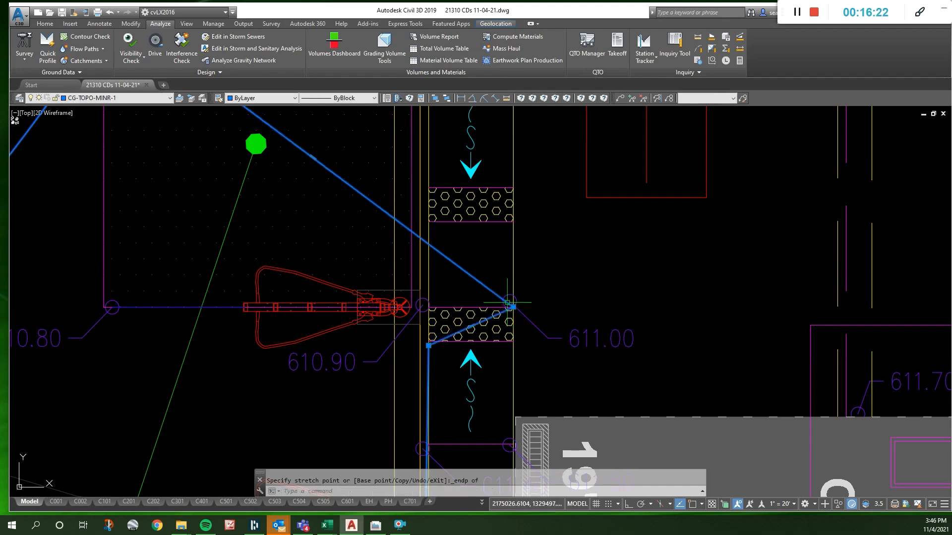
scroll(465, 281, "down", 2)
key("Escape")
- Stretch the 611 contour's curb-side vertex near the motor court equipment onto its adjacent vertex, collapsing the short diagonal segment
scroll(461, 339, "up", 2)
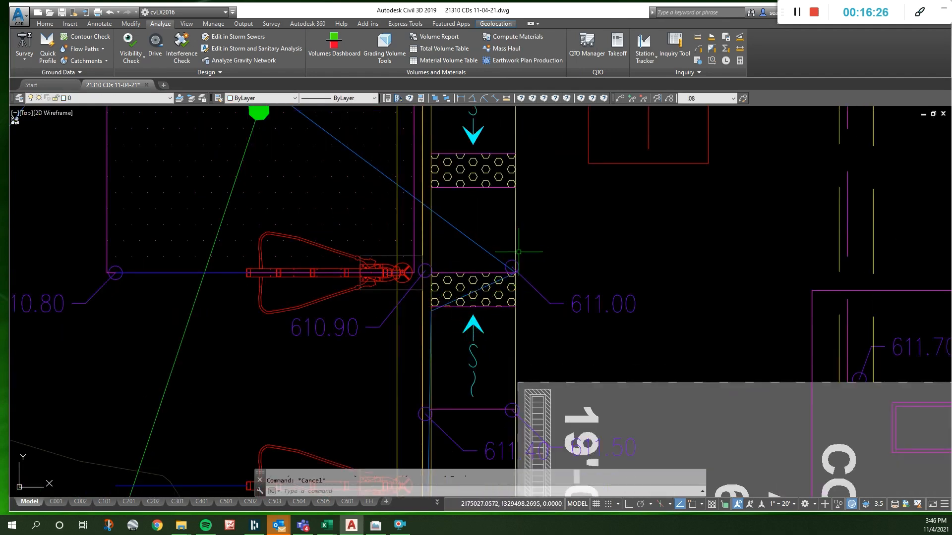
scroll(488, 276, "down", 2)
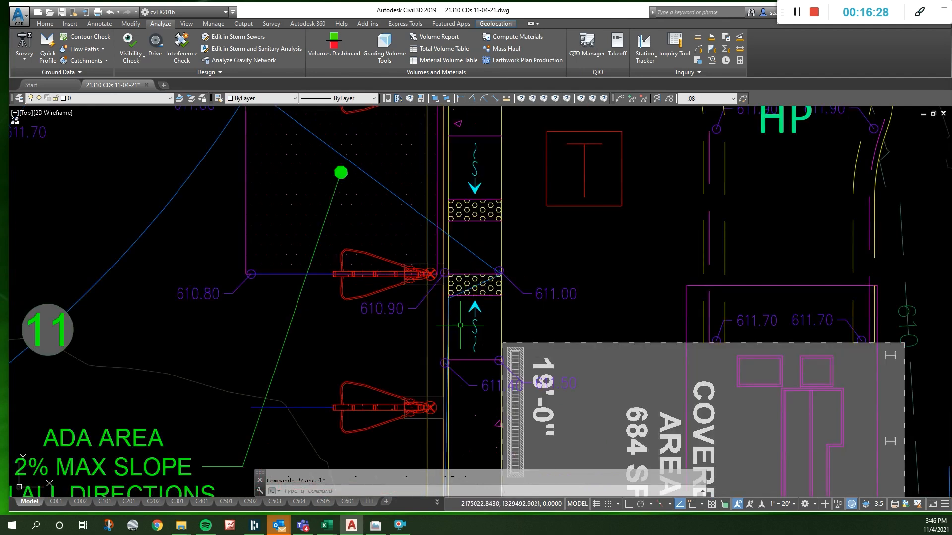
scroll(457, 200, "down", 4)
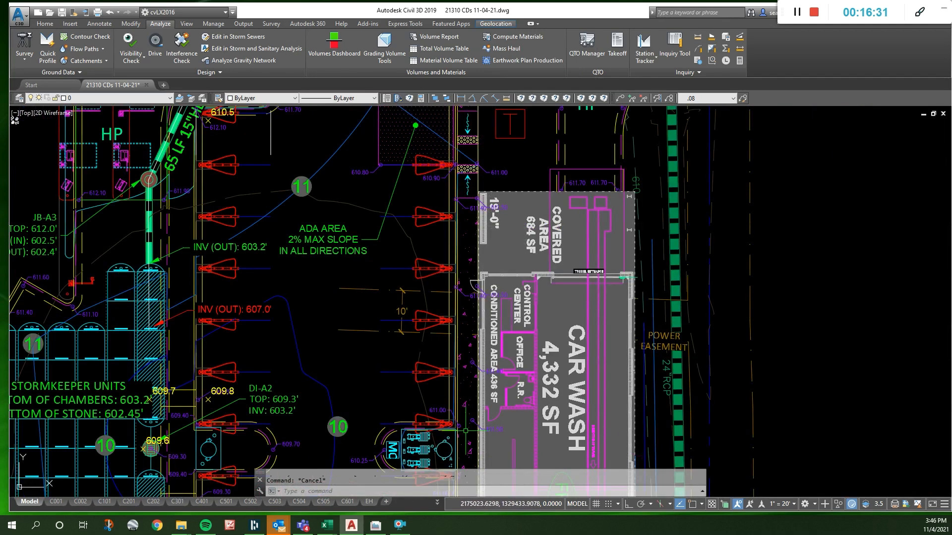
scroll(461, 393, "up", 6)
left_click(380, 352)
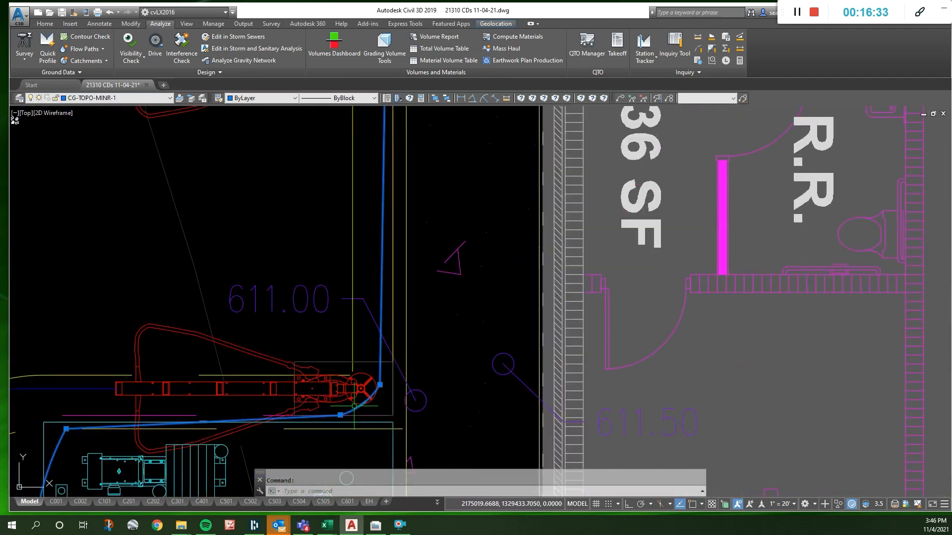
left_click(380, 385)
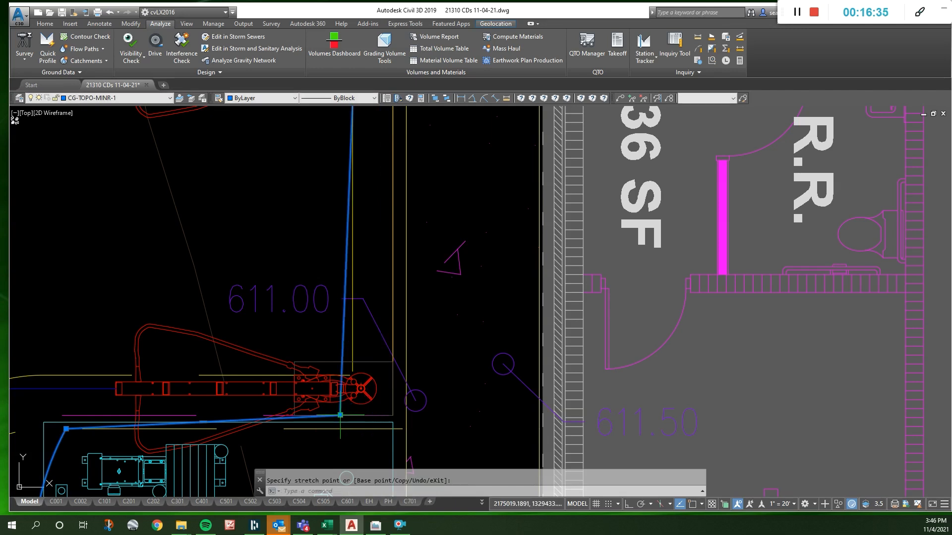
- Stretch the 611 contour's corner vertex near the 611.00 point by the MC island to the curb line, using the Endpoint snap
left_click(340, 416)
right_click(402, 418, "shift")
key("e")
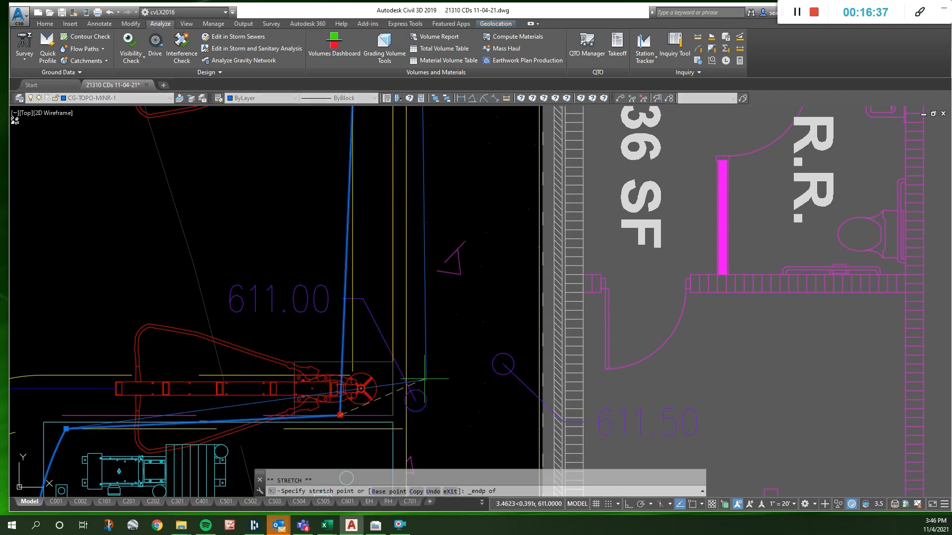
scroll(426, 380, "down", 3)
scroll(428, 367, "up", 5)
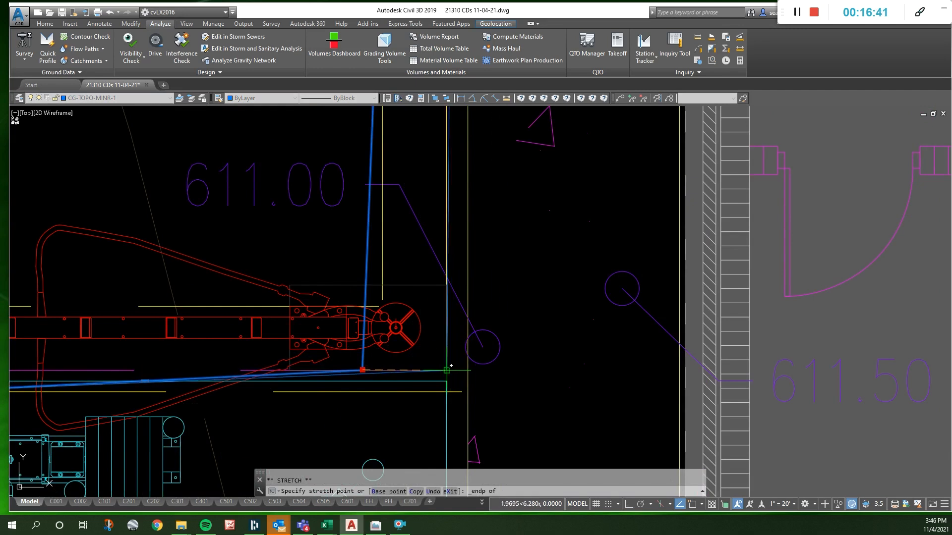
left_click(447, 371)
scroll(501, 298, "down", 4)
mouse_move(380, 338)
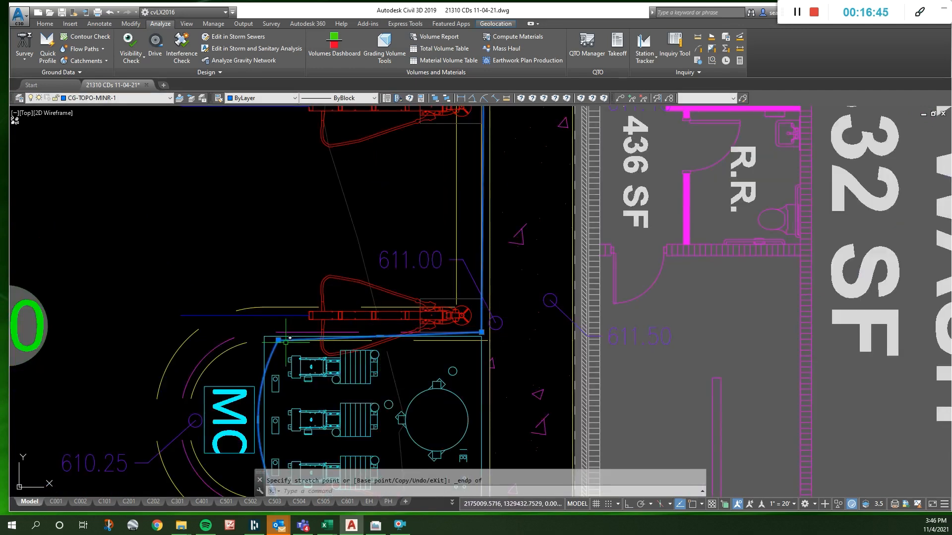
- Review the reshaped 611 contour along the parking row, across the ADA area and at the sidewalk ramps
scroll(282, 335, "down", 6)
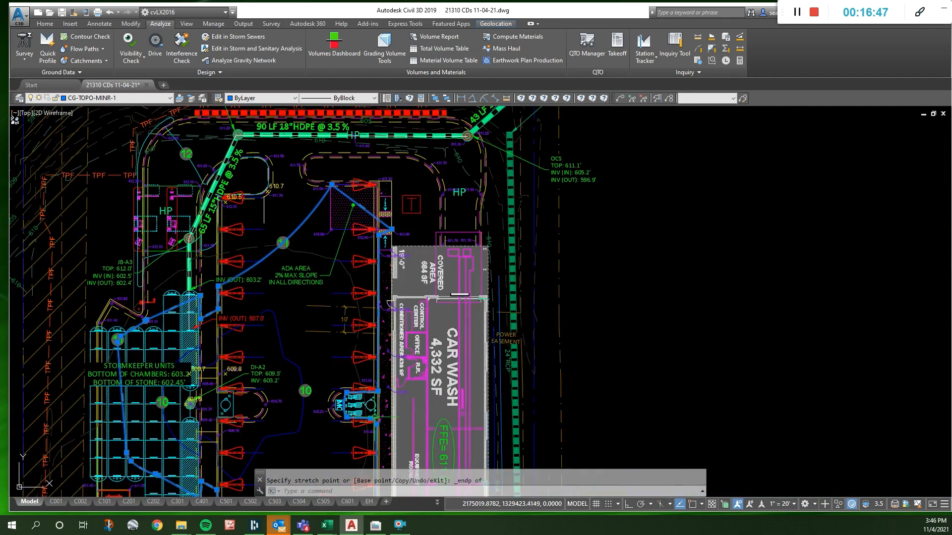
scroll(380, 219, "up", 6)
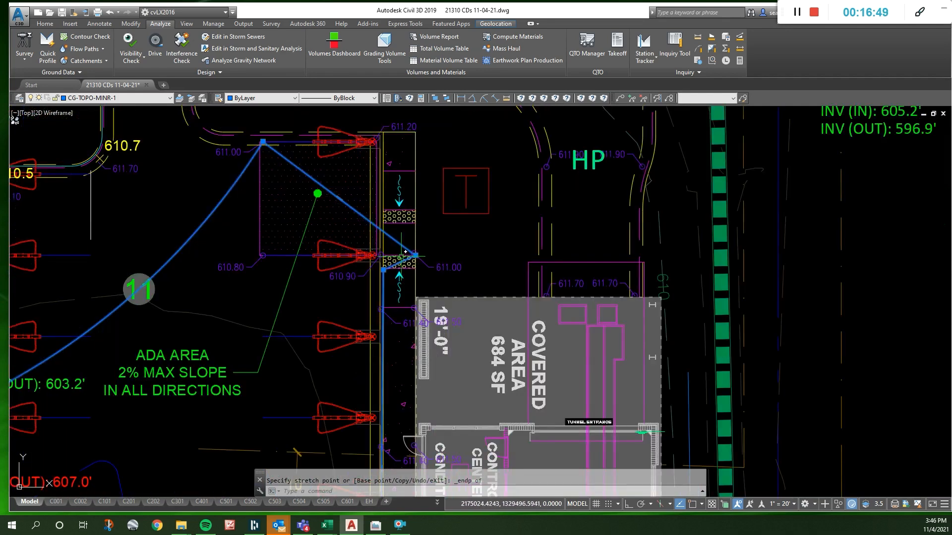
scroll(414, 271, "down", 6)
scroll(382, 248, "up", 6)
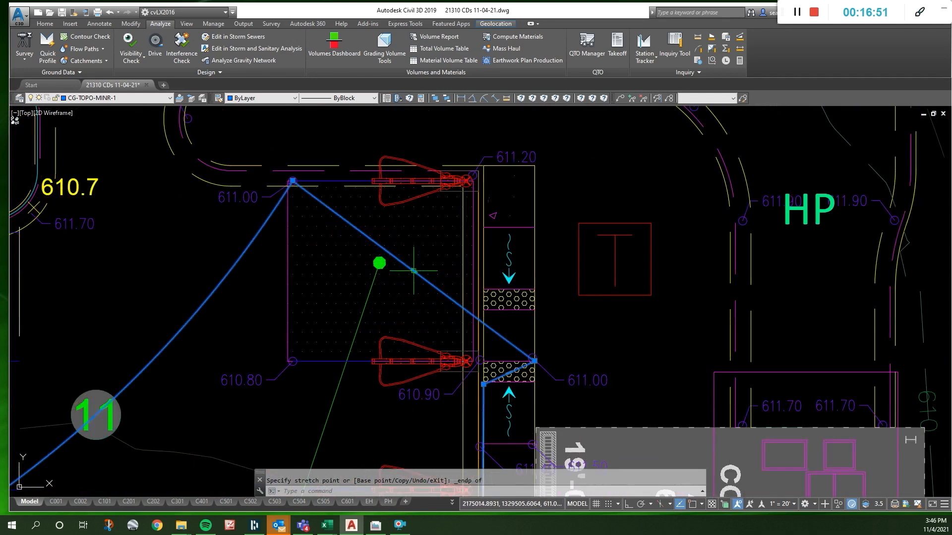
mouse_move(415, 271)
key("Escape")
key("Escape")
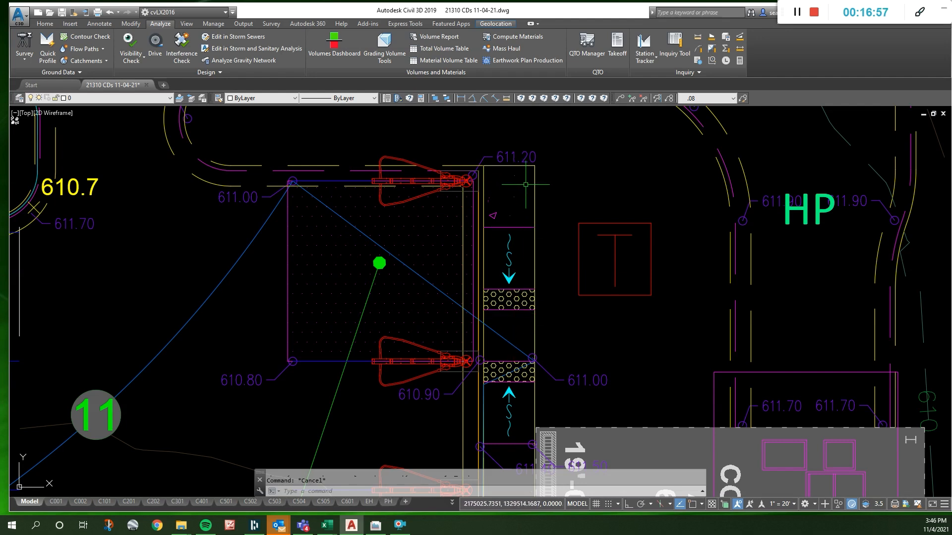
mouse_move(486, 227)
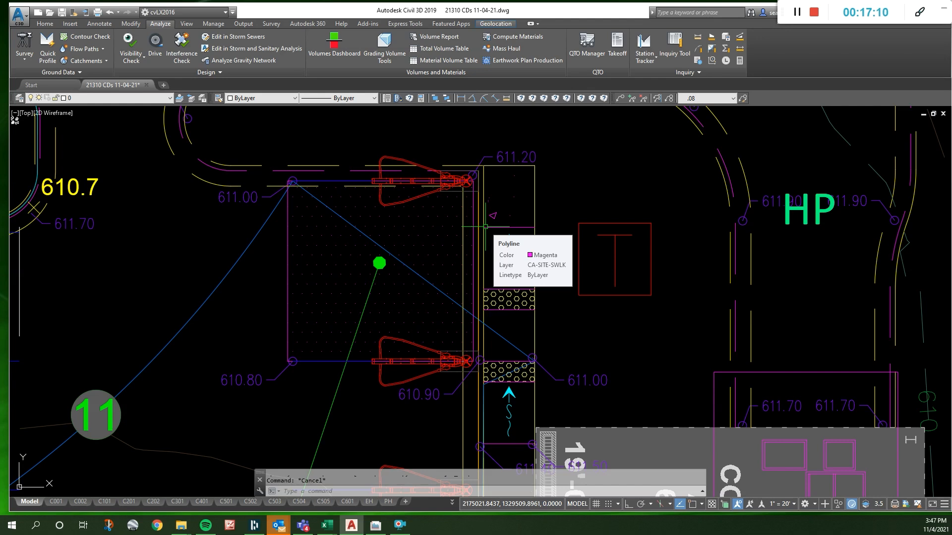
left_click(528, 320)
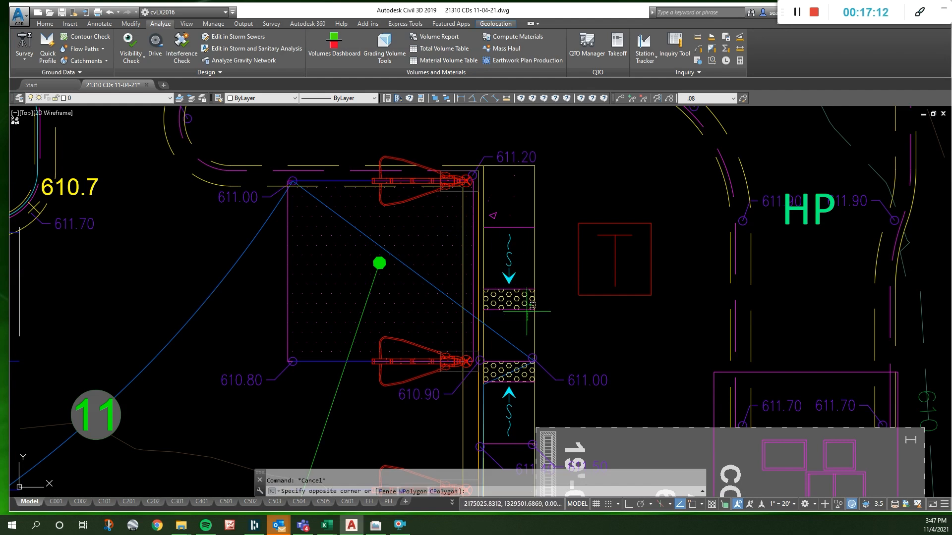
left_click(500, 193)
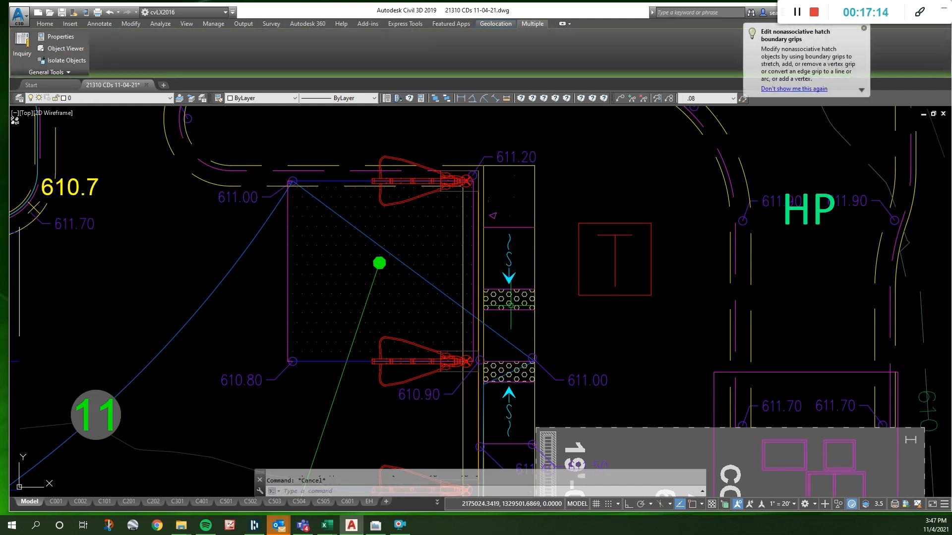
scroll(505, 326, "down", 3)
scroll(479, 273, "up", 5)
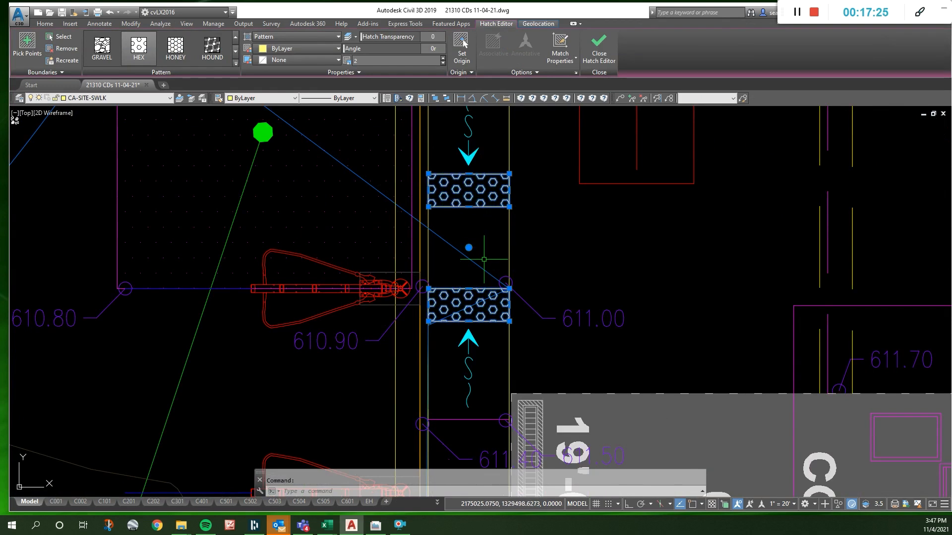
- Move the shared hexagon hatch of both detectable warning strips off the sidewalk into the open area beside it
left_click(472, 199)
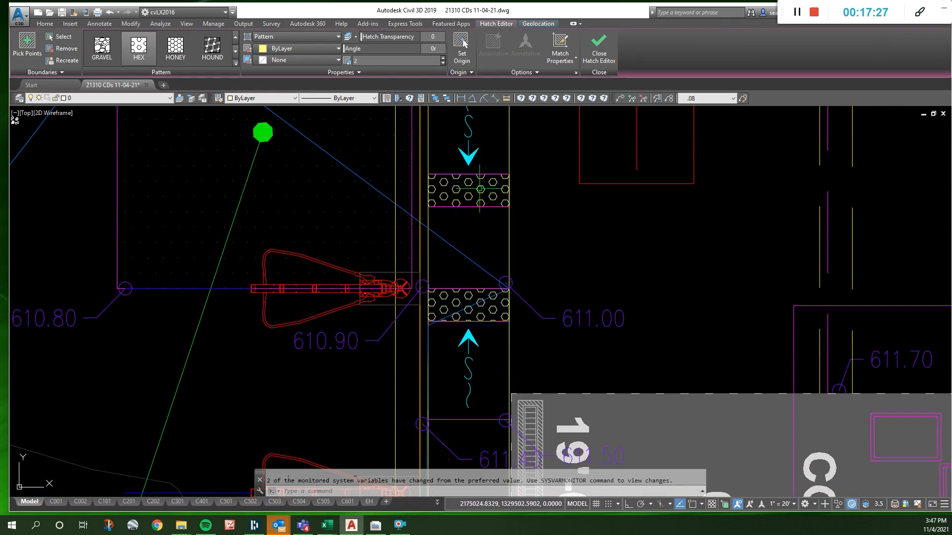
type("m")
key("space")
left_click(479, 192)
left_click(613, 187)
key("Escape")
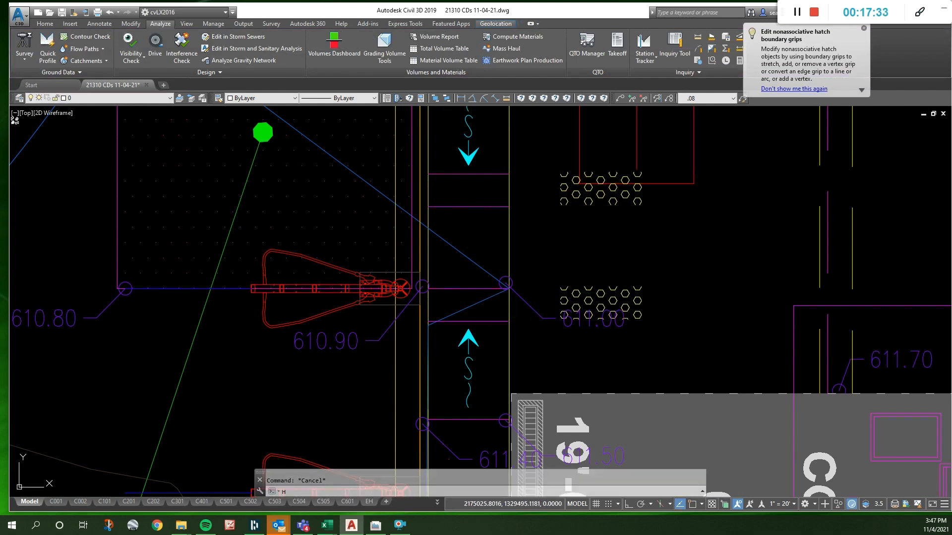
- Hatch the warning strip at the 610.90 and 611.00 points, and match its properties to the moved hexagon hatch
key("Return")
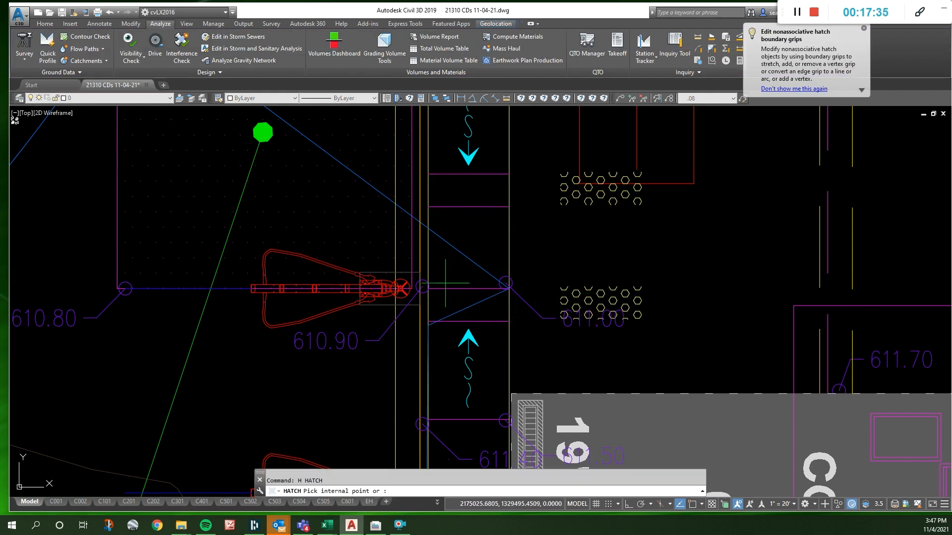
left_click(469, 305)
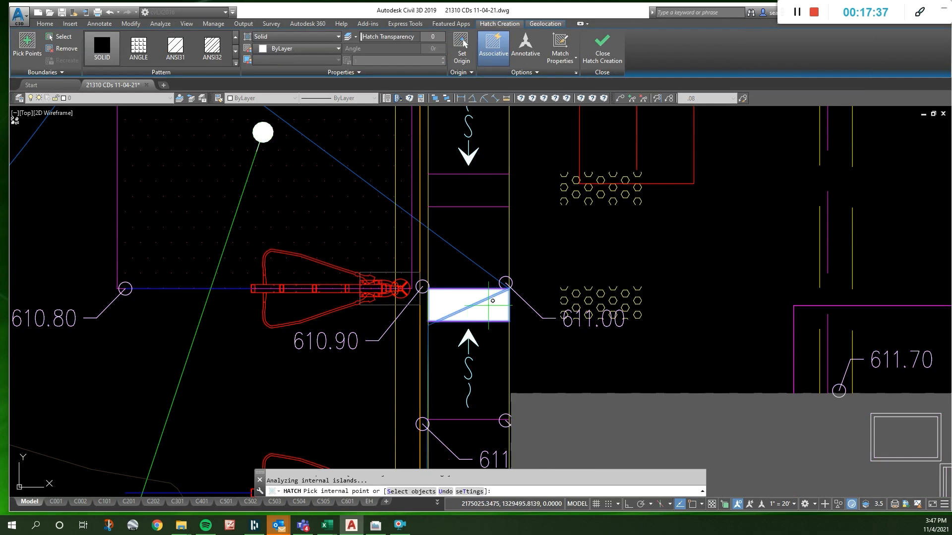
key("Return")
left_click(218, 98)
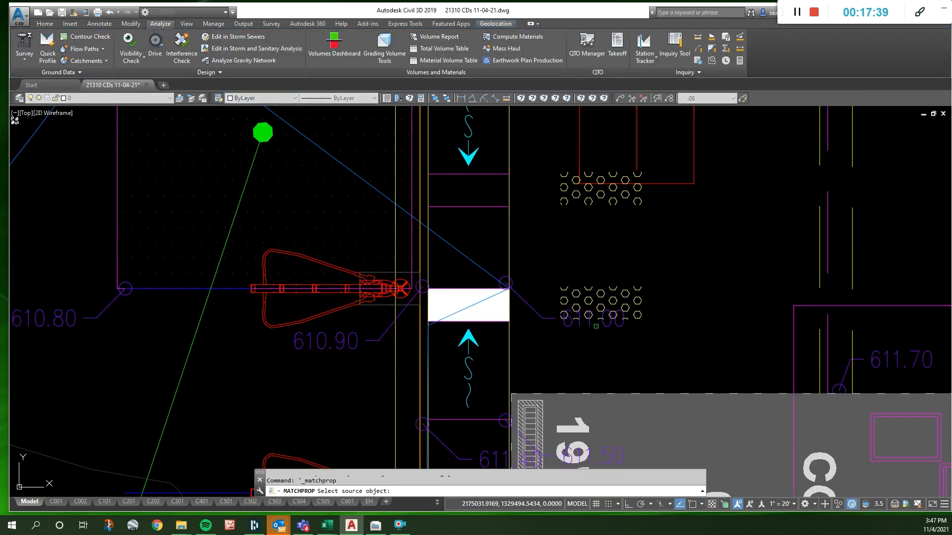
left_click(589, 289)
left_click(503, 302)
key("Escape")
- Delete the moved hexagon hatch, along with the farther ramp's warning strip lines and slope arrow
left_click(576, 293)
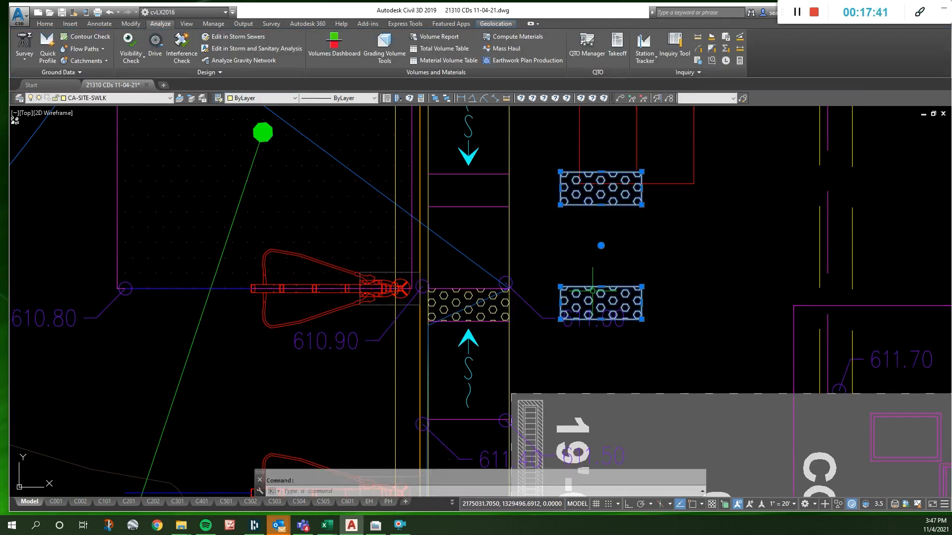
key("Delete")
left_click(487, 214)
left_click(476, 173)
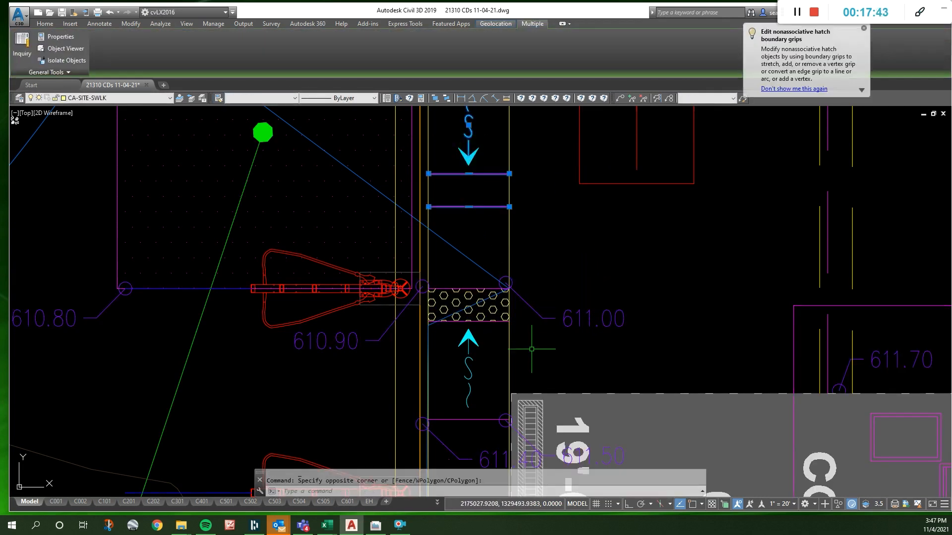
scroll(531, 333, "down", 4)
key("Delete")
left_click(513, 254)
left_click(505, 218)
scroll(506, 218, "down", 6)
scroll(505, 218, "up", 4)
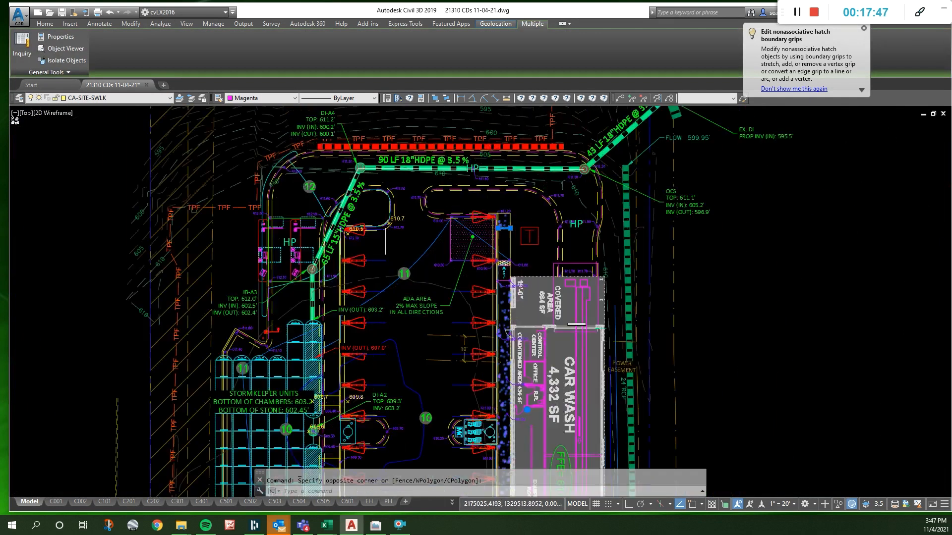
key("Escape")
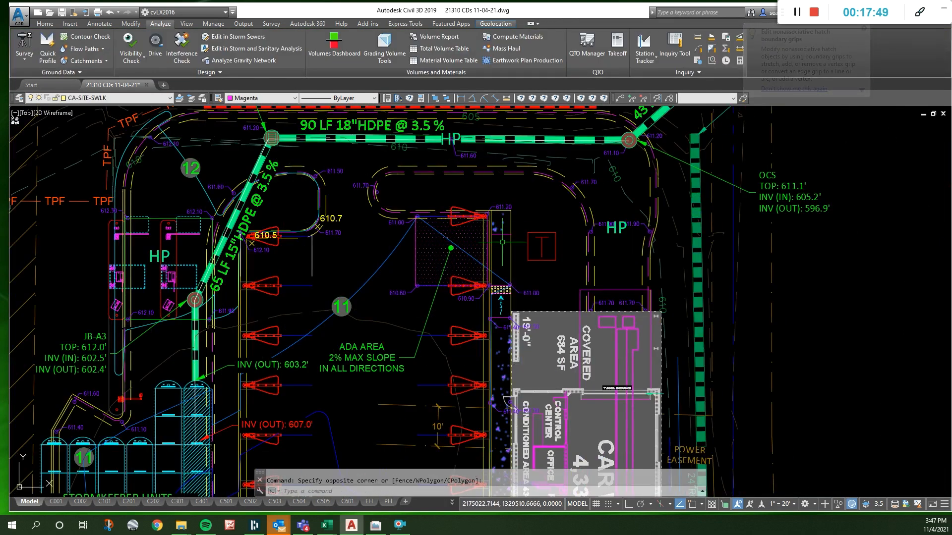
- Collapse the farther patch of the sidewalk's concrete hatch onto the line at the remaining ramp's building end
left_click(500, 223)
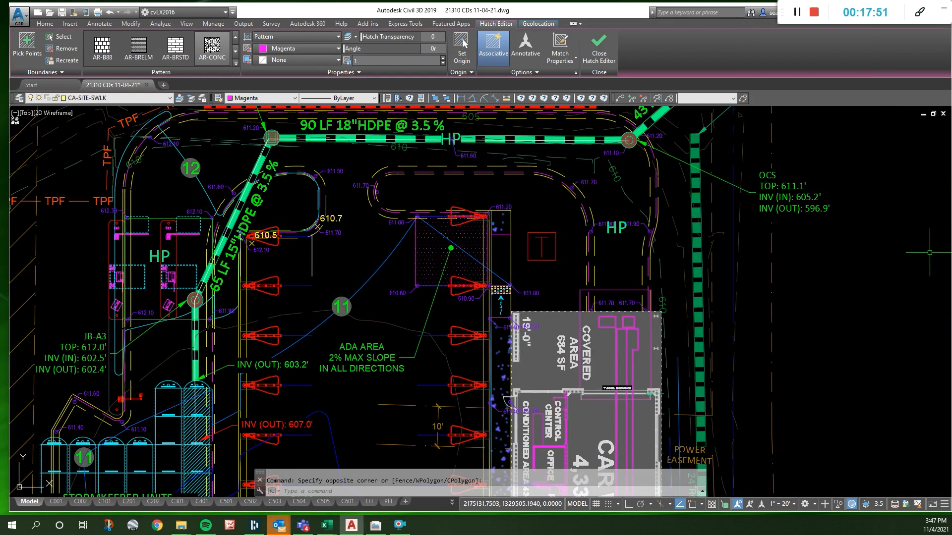
left_click(505, 225)
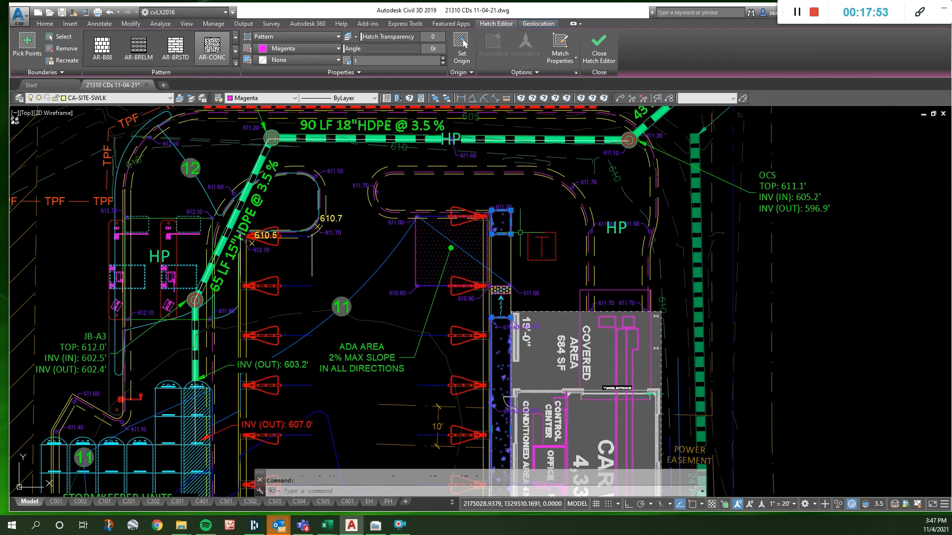
scroll(499, 304, "up", 8)
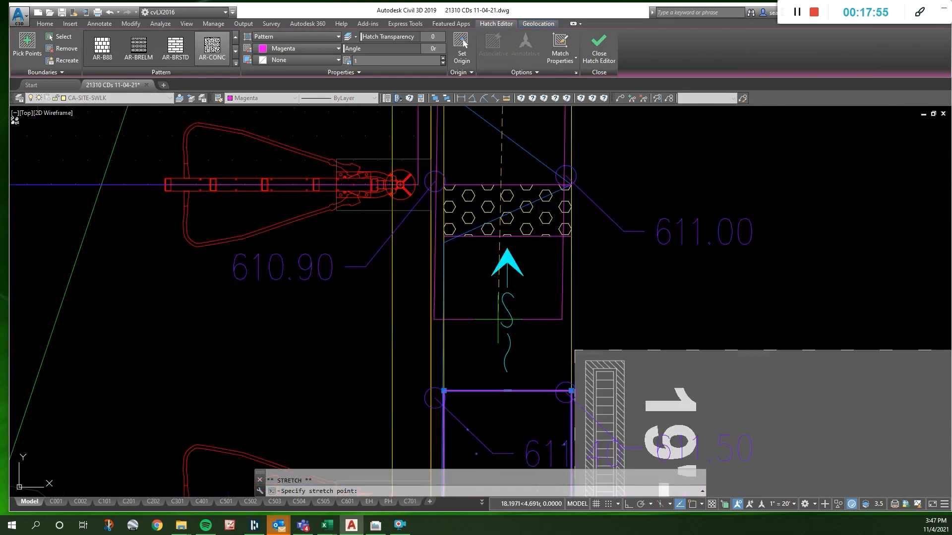
left_click(501, 318)
left_click(508, 388)
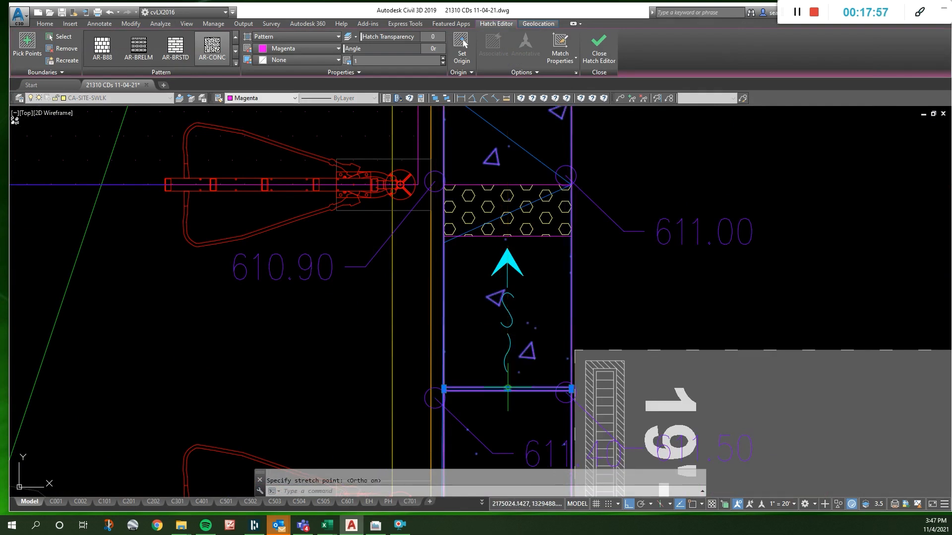
scroll(543, 389, "down", 7)
left_click(535, 224)
scroll(535, 366, "up", 6)
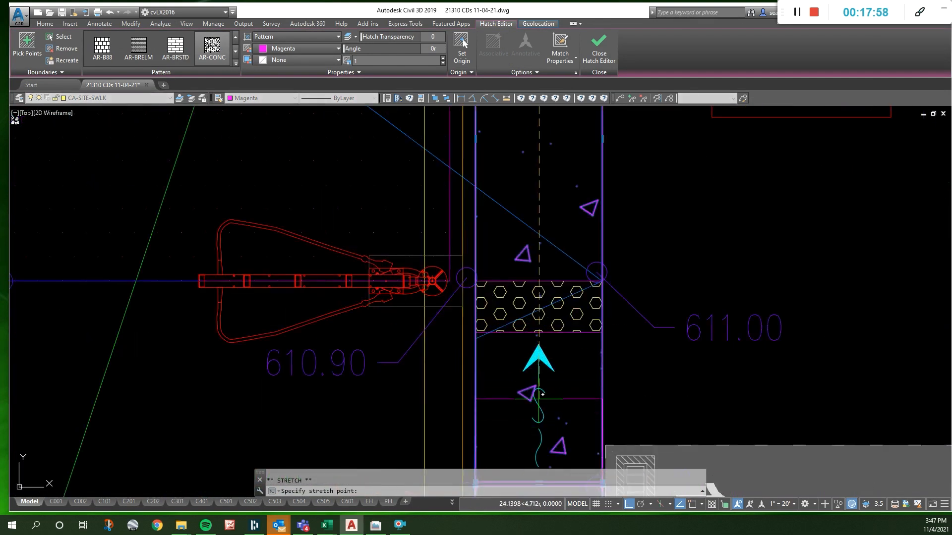
scroll(535, 337, "down", 6)
scroll(539, 375, "up", 8)
scroll(535, 322, "up", 2)
left_click(531, 316)
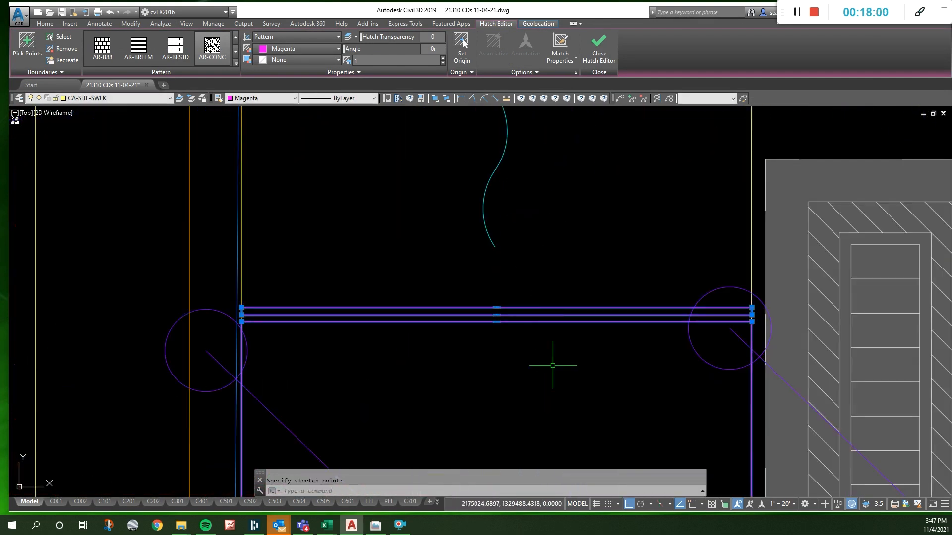
scroll(551, 364, "down", 2)
key("Escape")
scroll(566, 412, "down", 5)
scroll(582, 398, "up", 4)
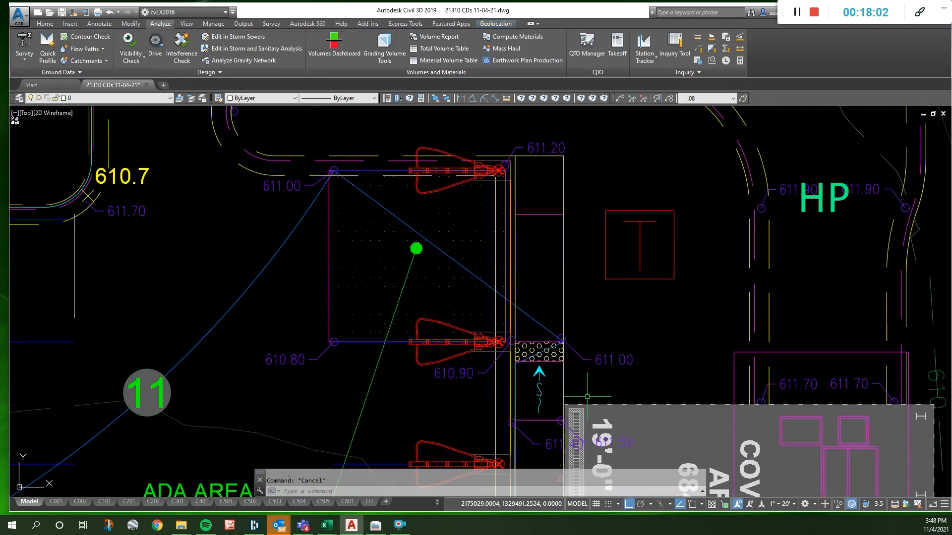
- Delete the leftover line crossing the sidewalk beyond the remaining ramp
left_click(540, 215)
key("Delete")
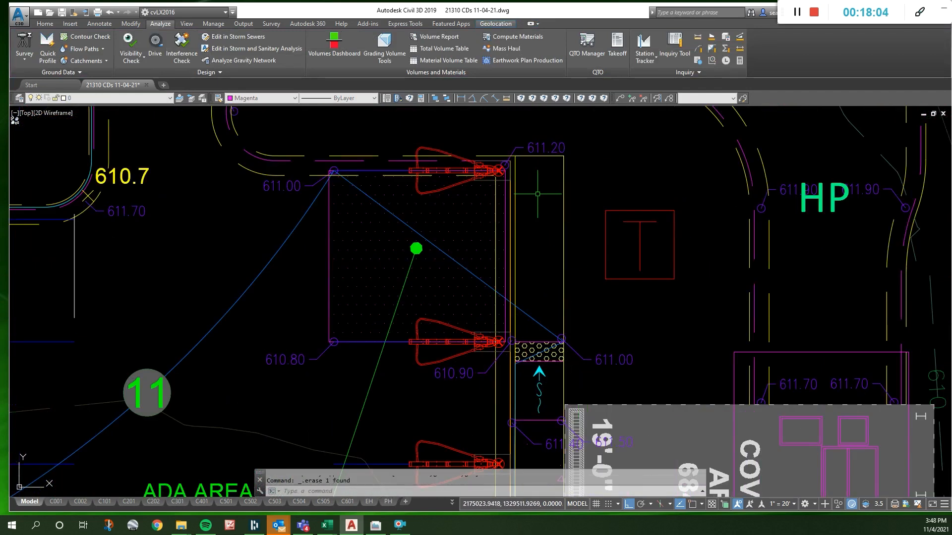
scroll(521, 190, "up", 2)
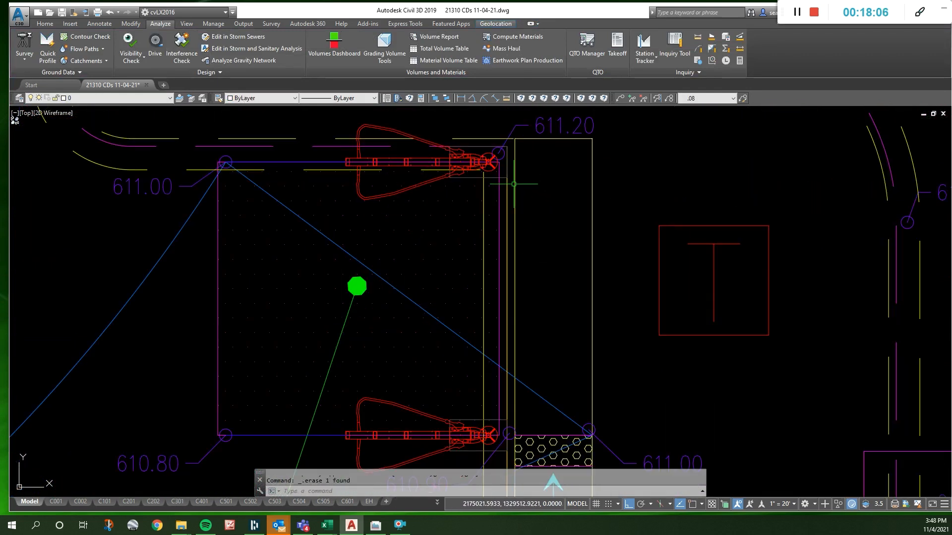
- Break the sidewalk-side curb line near the warning strip with BB, and move the break to the line at the ramp's building end
left_click(515, 149)
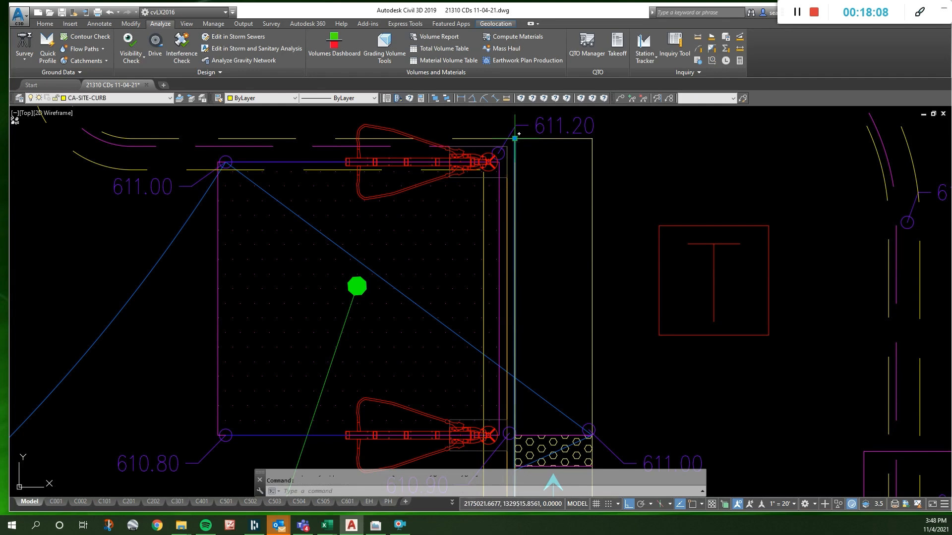
key("Escape")
scroll(519, 134, "down", 3)
scroll(542, 248, "up", 5)
type("BB")
key("Return")
left_click(541, 232)
left_click(524, 244)
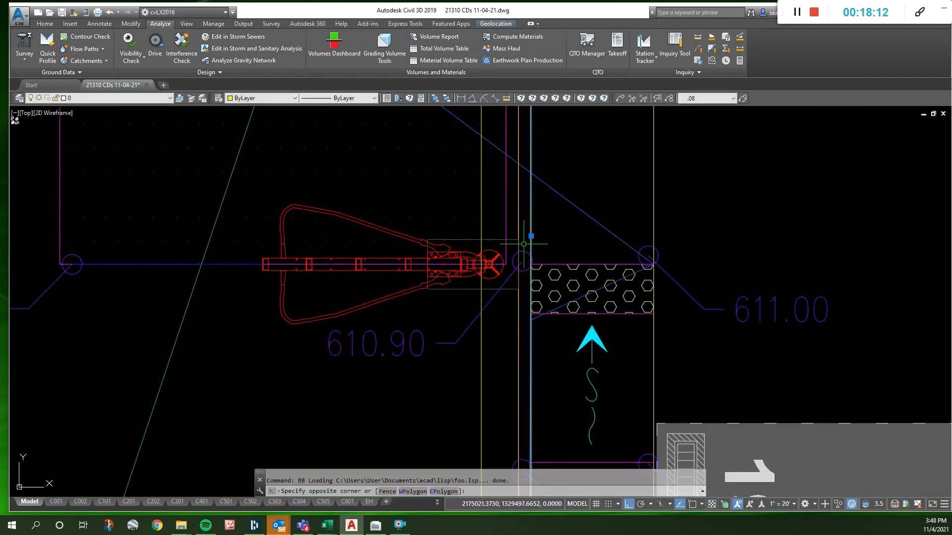
left_click(531, 236)
scroll(533, 234, "down", 2)
right_click(541, 374, "shift")
key("e")
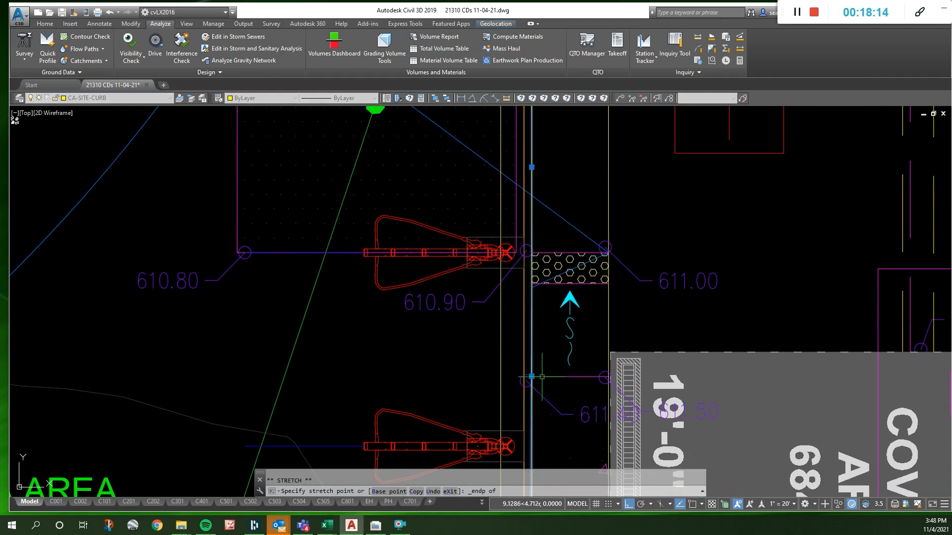
left_click(542, 376)
left_click(532, 379)
scroll(533, 387, "up", 3)
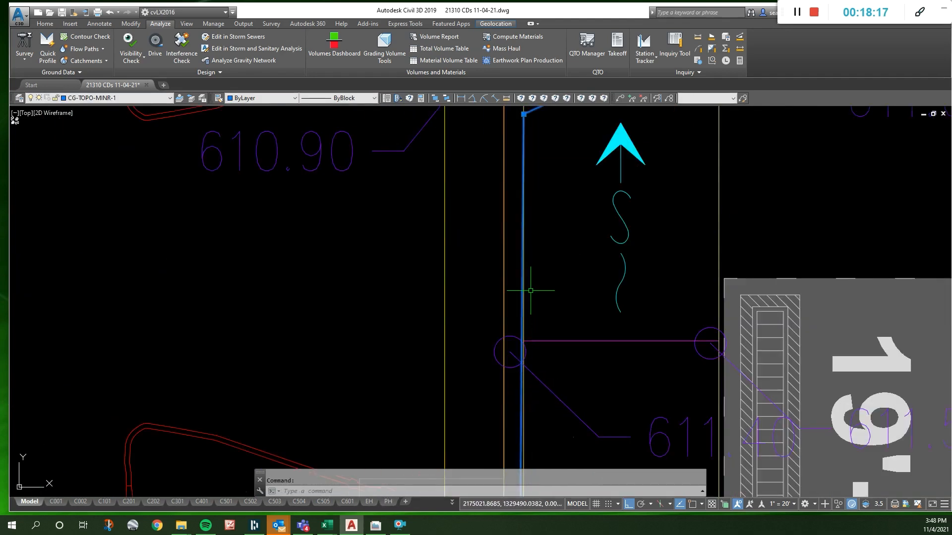
scroll(527, 273, "down", 3)
key("Escape")
- Switch to the site plan layers with SP, and break the parking-side curb line beside the van accessible space with BB
type("sp")
key("space")
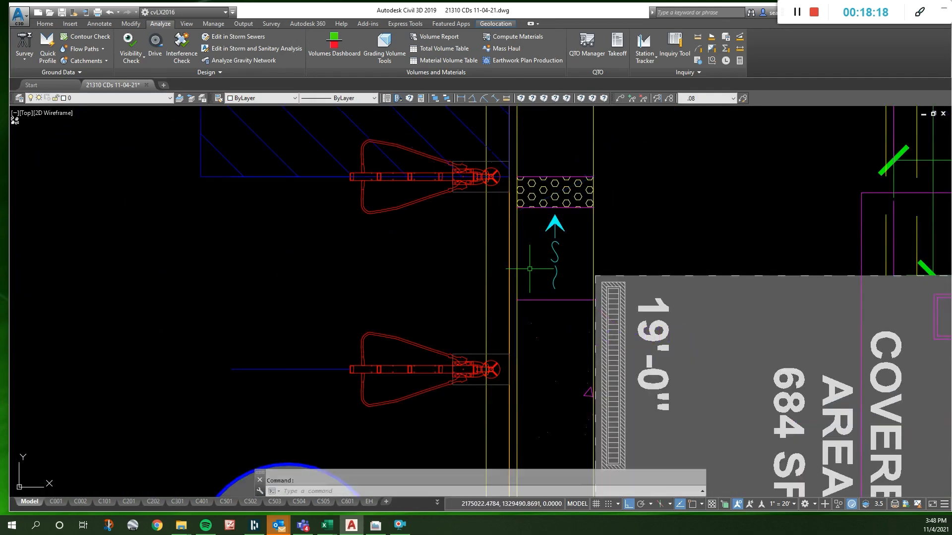
key("Escape")
left_click(519, 318)
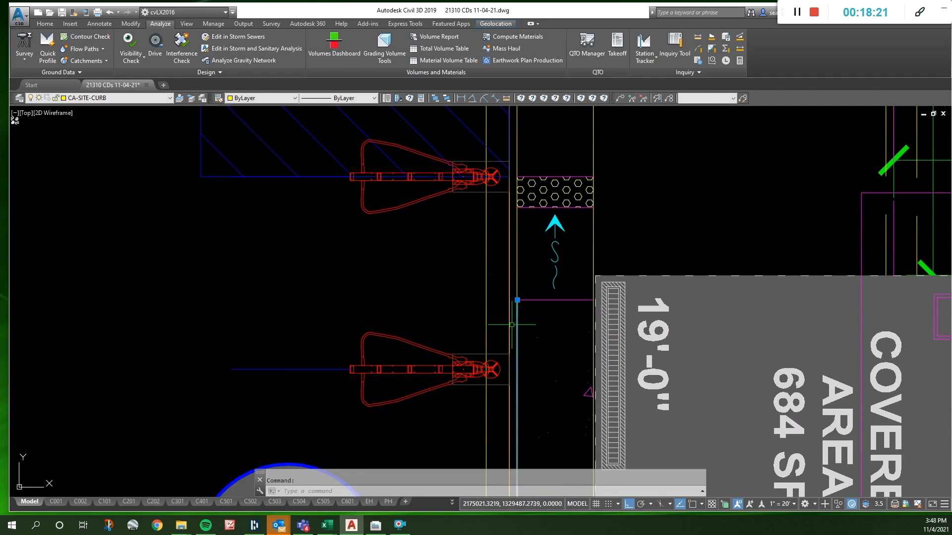
key("Escape")
scroll(510, 242, "down", 5)
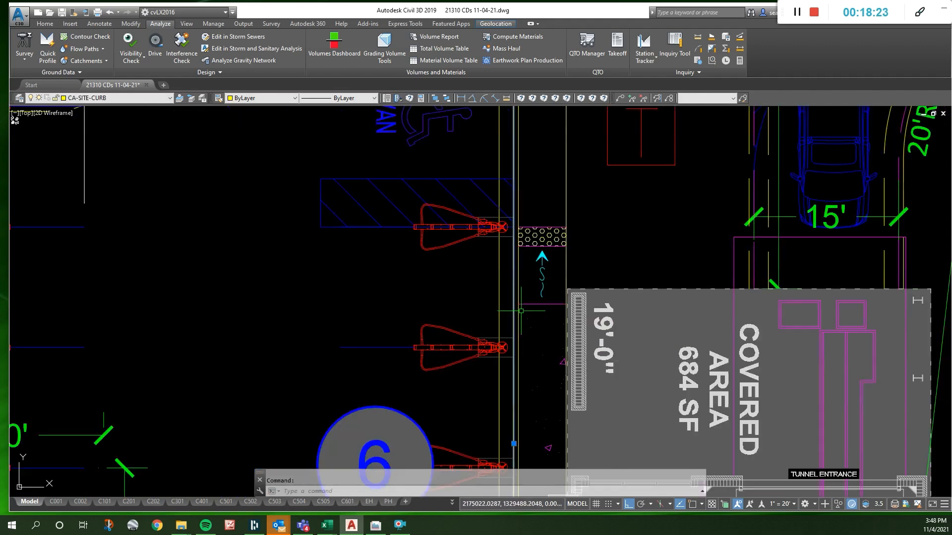
scroll(509, 201, "up", 5)
type("BB")
key("Return")
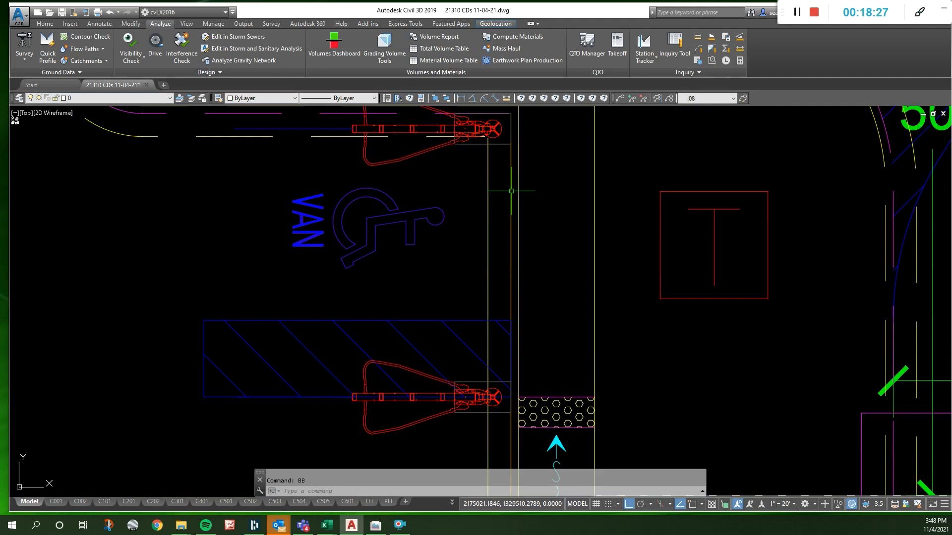
scroll(525, 262, "down", 2)
scroll(523, 391, "up", 4)
left_click(515, 370)
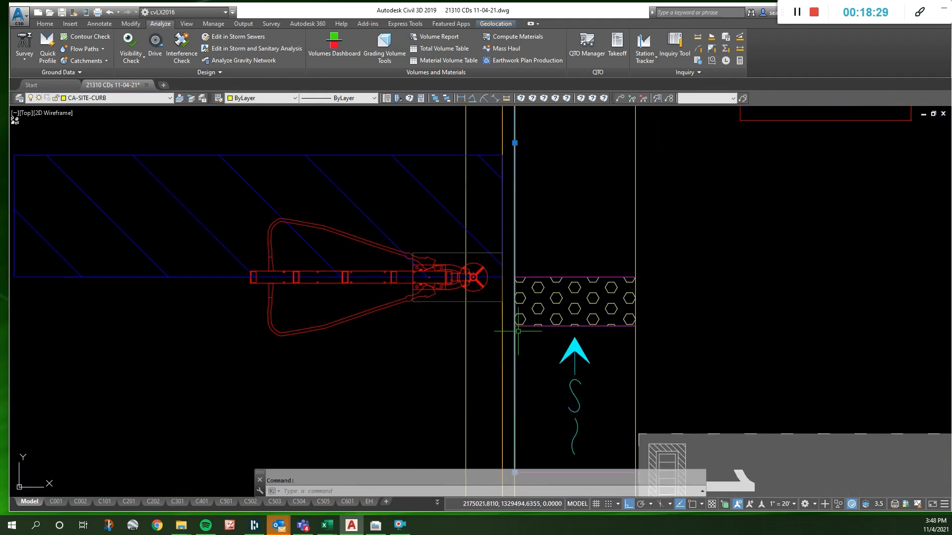
scroll(527, 260, "down", 6)
key("Escape")
type("TR")
key("space")
scroll(531, 318, "up", 5)
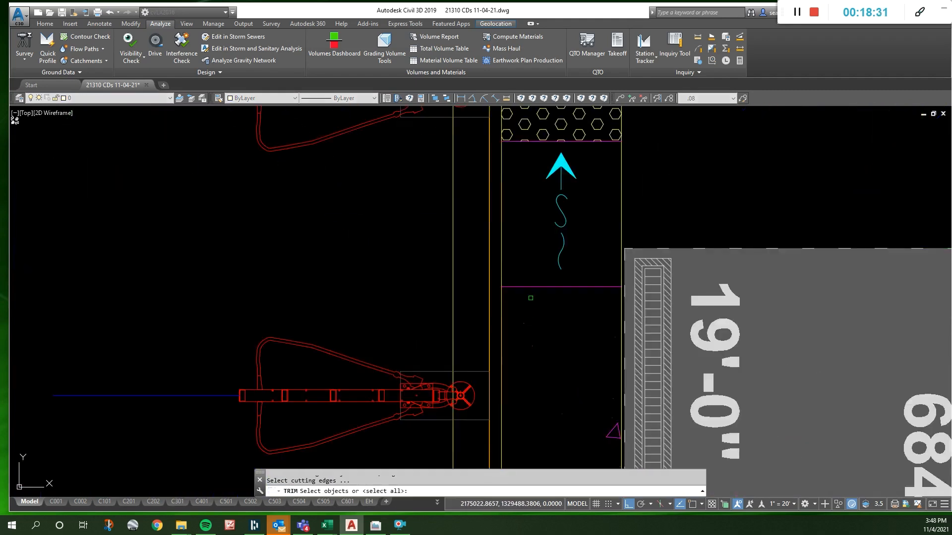
key("space")
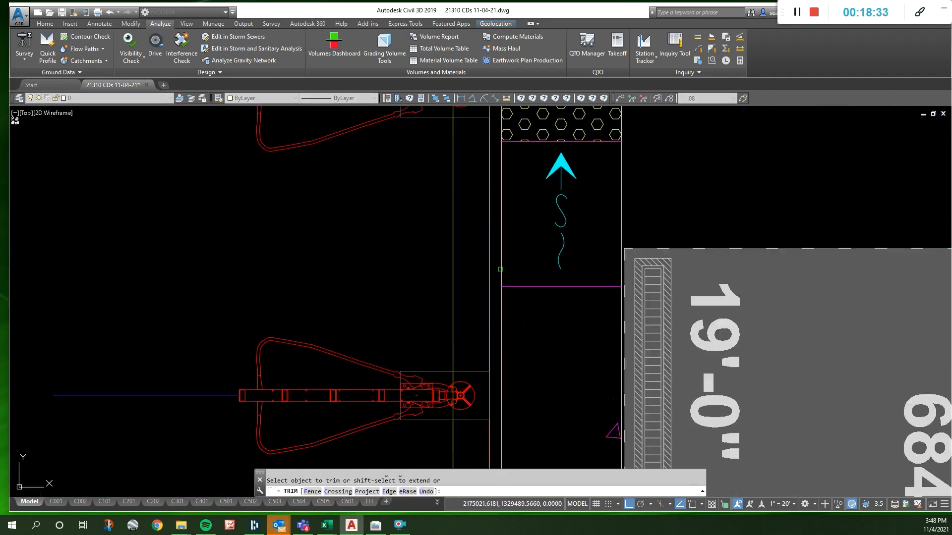
key("Escape")
- Delete the sidewalk-side curb line segment running along the ramp and the level sidewalk beyond it
left_click(501, 274)
scroll(509, 313, "down", 6)
key("Delete")
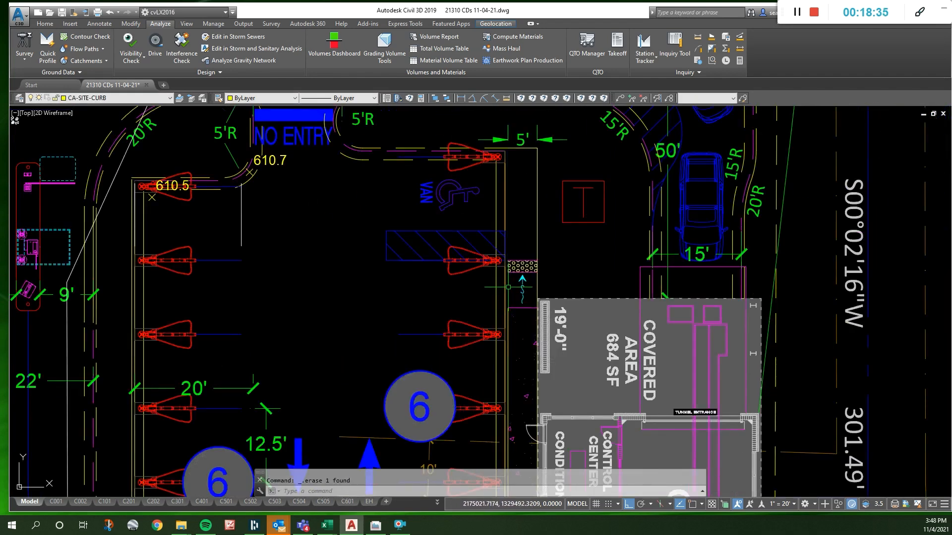
- Set the colour of the sidewalk-side curb line segment starting at the ramp's building end to Cyan
scroll(505, 316, "up", 6)
left_click(503, 294)
scroll(503, 294, "down", 5)
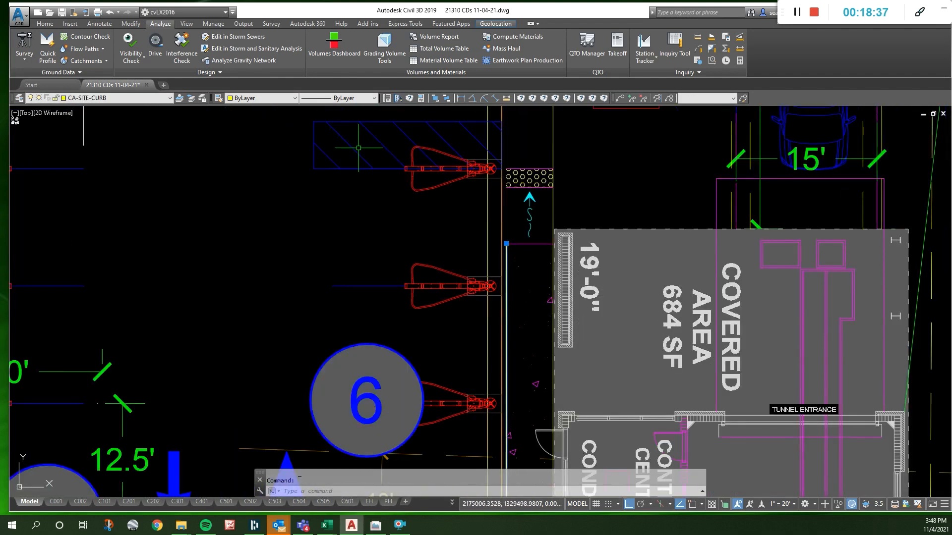
left_click(261, 98)
left_click(262, 155)
key("Escape")
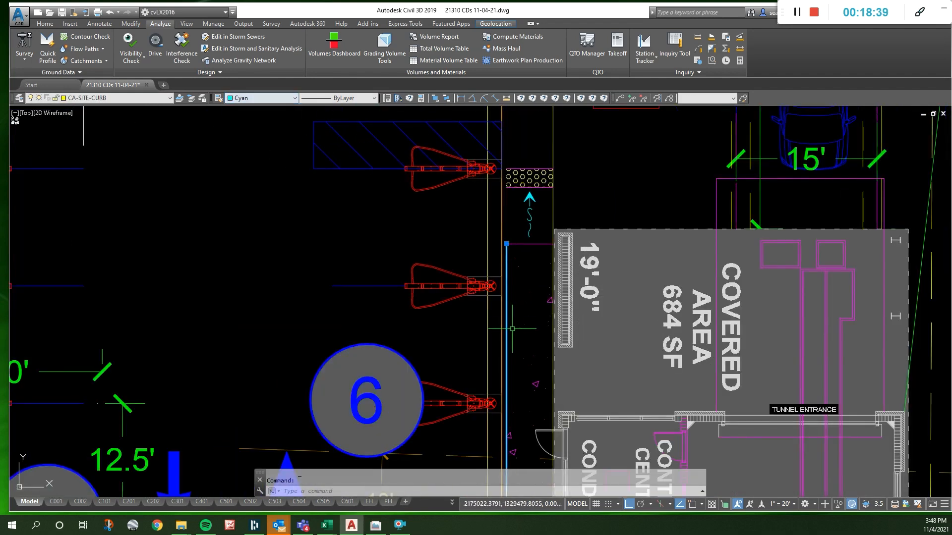
- Set the colour of the sidewalk-side curb line segment from the motorcycle parking island to the tunnel exit end to Cyan
scroll(516, 328, "up", 4)
scroll(537, 235, "down", 1)
scroll(537, 235, "down", 7)
scroll(540, 273, "up", 3)
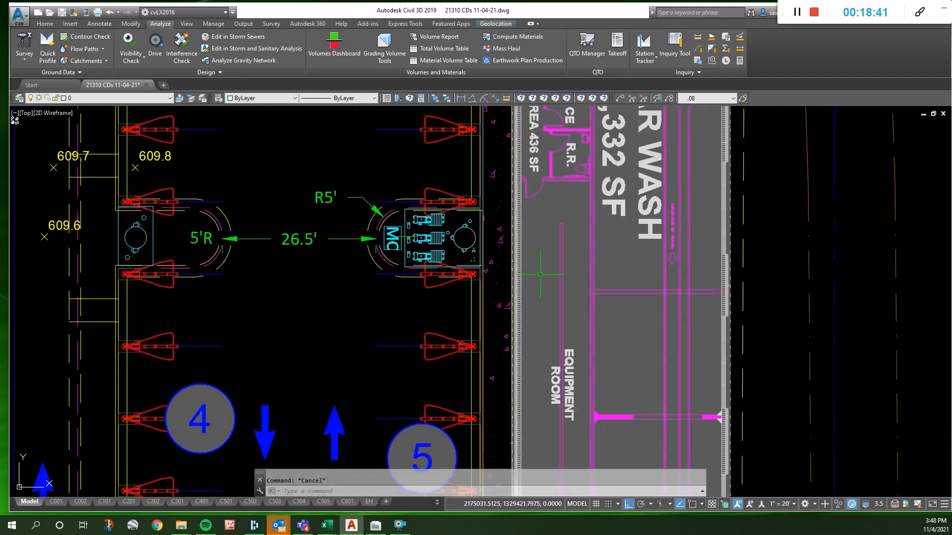
left_click(485, 294)
scroll(485, 293, "down", 5)
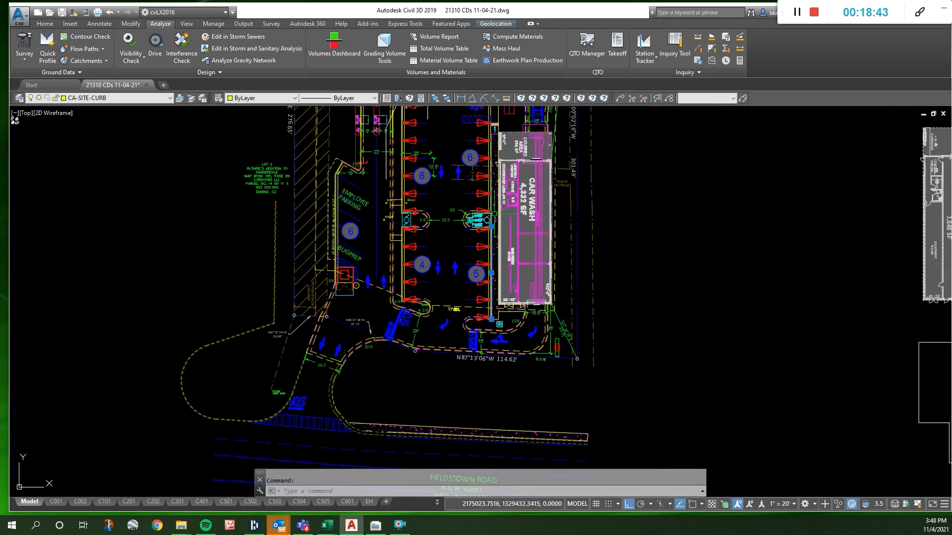
scroll(485, 274, "up", 3)
left_click(263, 98)
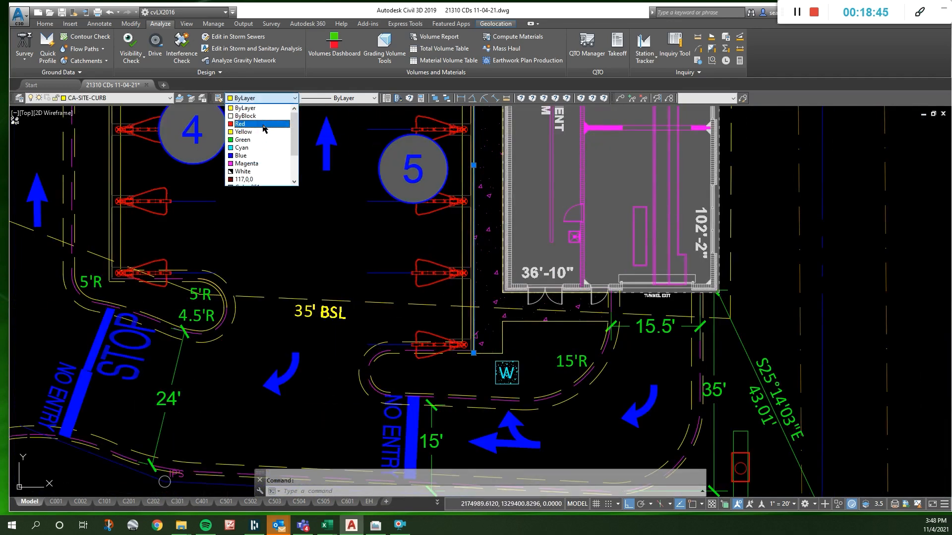
left_click(261, 147)
scroll(474, 244, "up", 4)
scroll(474, 244, "up", 3)
key("Escape")
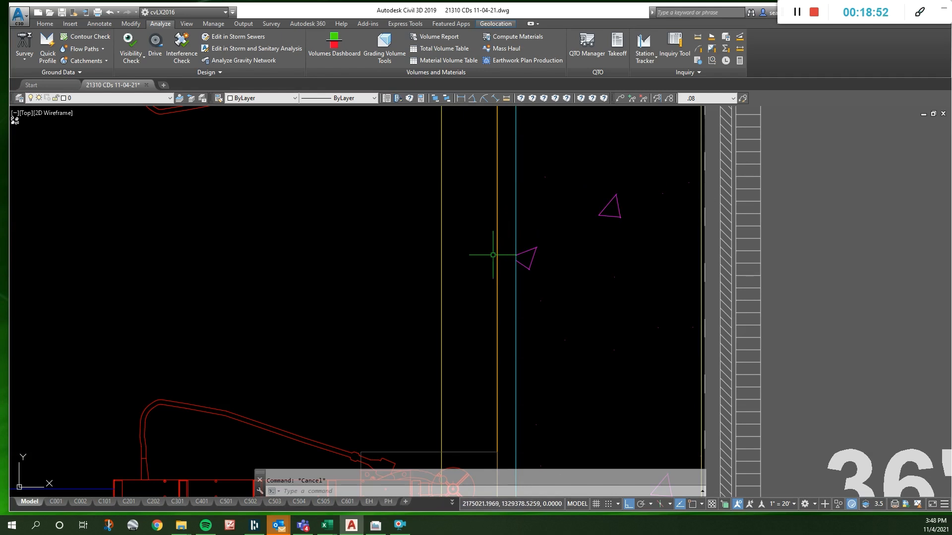
- Extend the line at the ramp's building end to the parking-side curb line
scroll(493, 255, "down", 6)
scroll(477, 296, "up", 6)
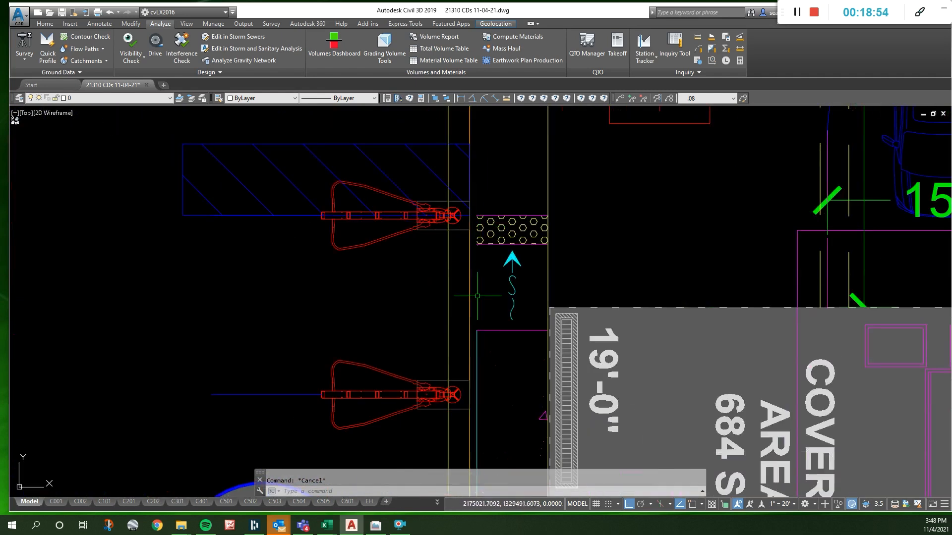
scroll(478, 338, "up", 4)
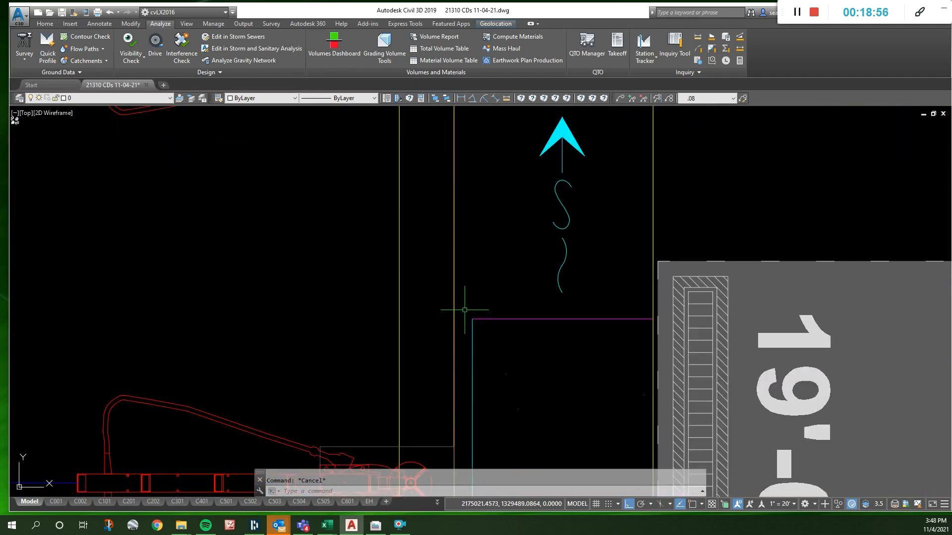
scroll(465, 310, "down", 4)
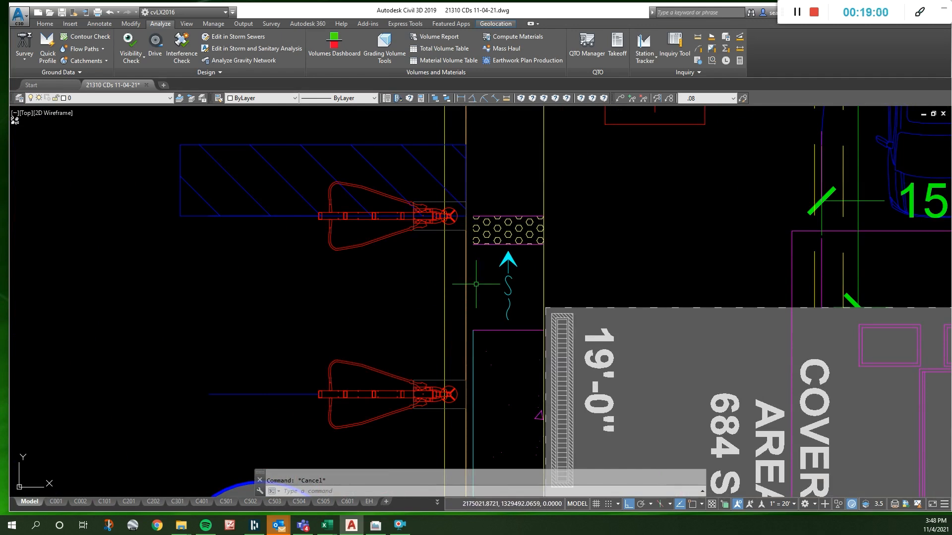
type("ex")
key("Return")
left_click(479, 305)
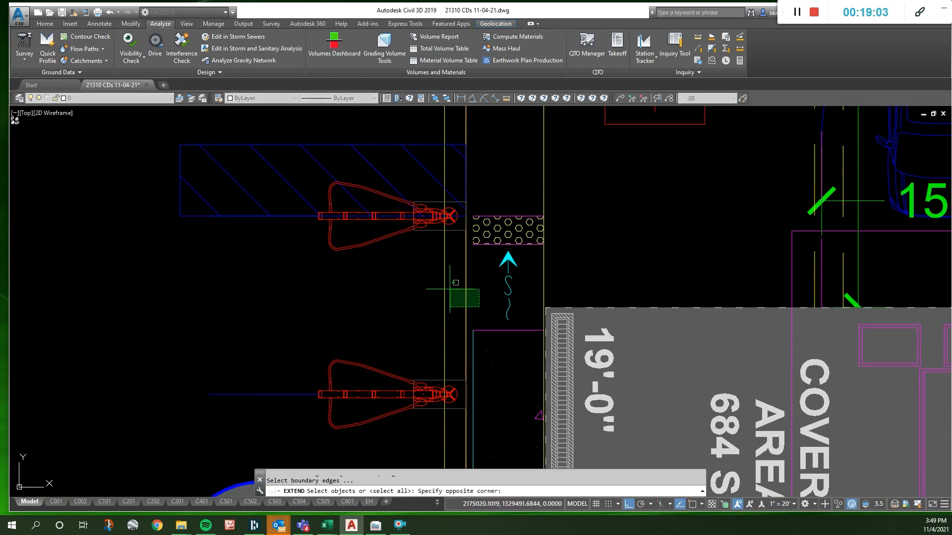
left_click(449, 289)
key("Return")
left_click(484, 331)
key("Escape")
- Stretch the break in the parking-side curb line to the endpoint of the line at the ramp's building end
left_click(467, 315)
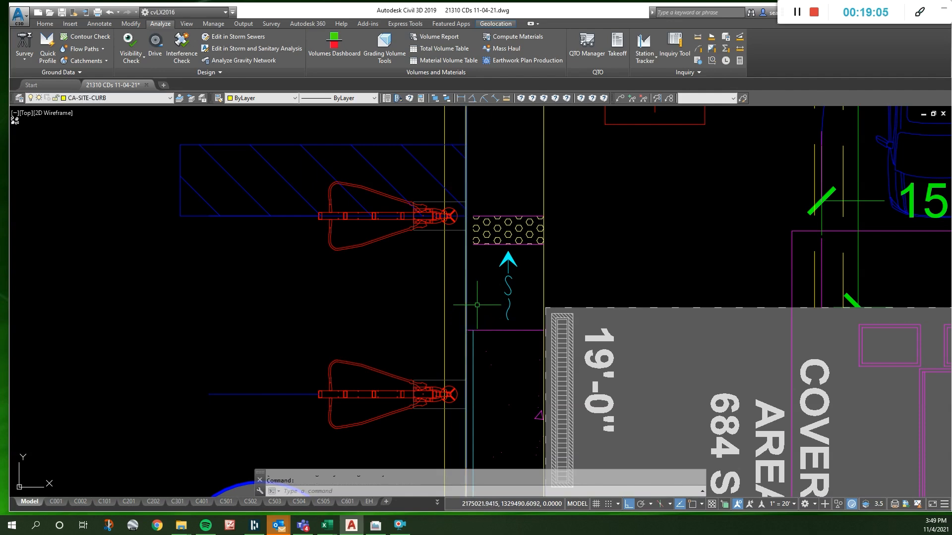
scroll(475, 305, "down", 4)
scroll(471, 206, "up", 4)
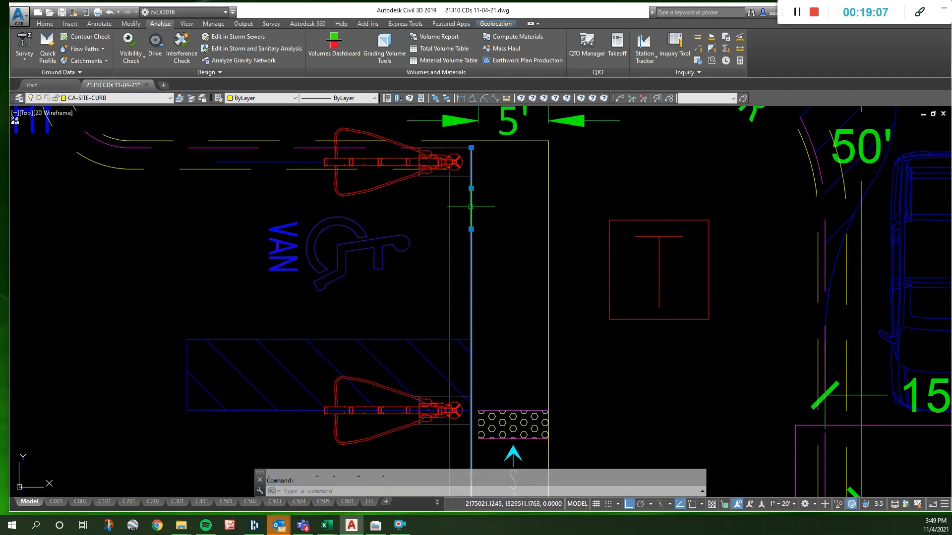
left_click(471, 229)
scroll(472, 225, "down", 4)
right_click(470, 340, "shift")
key("e")
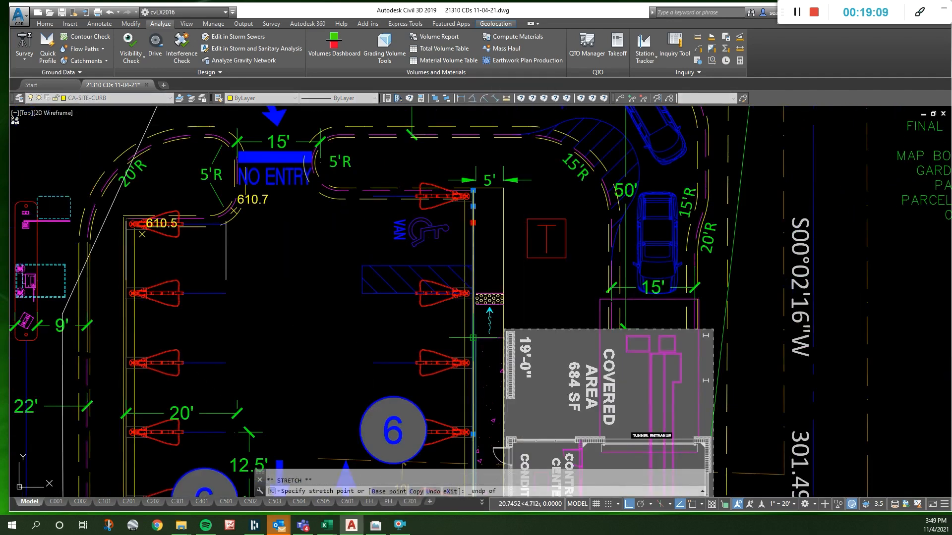
scroll(474, 342, "up", 6)
left_click(461, 343)
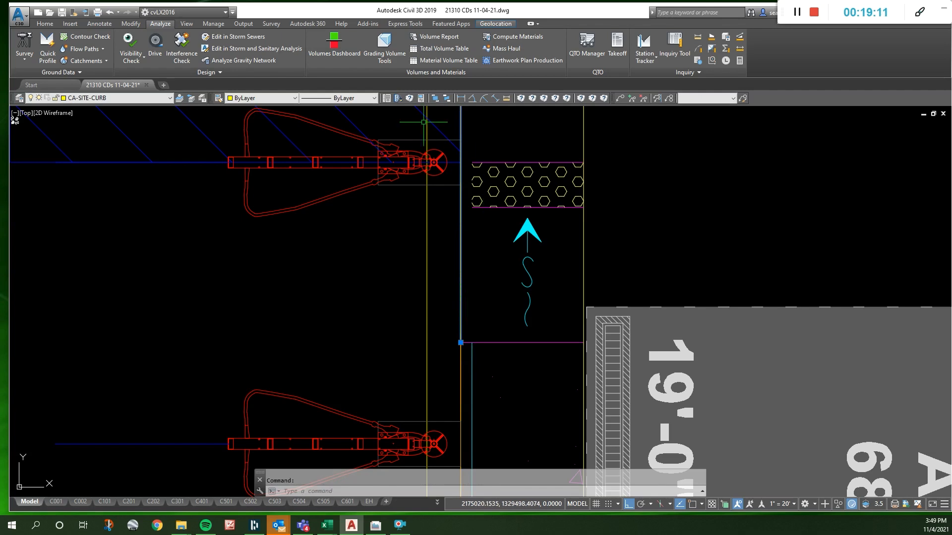
- Set the colour of the selected parking-side curb line segment ending at the ramp's building end to Cyan
left_click(263, 99)
left_click(259, 149)
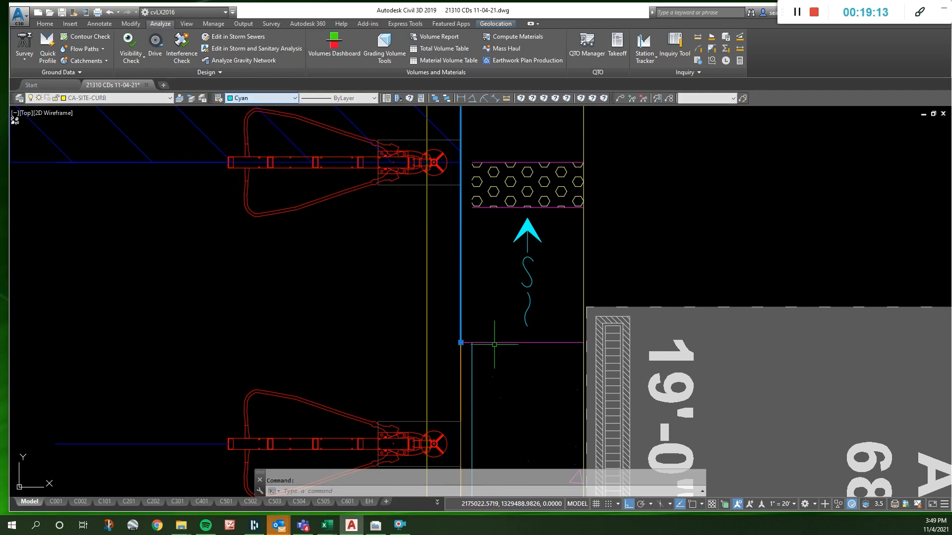
scroll(484, 362, "down", 4)
key("Escape")
scroll(483, 280, "up", 4)
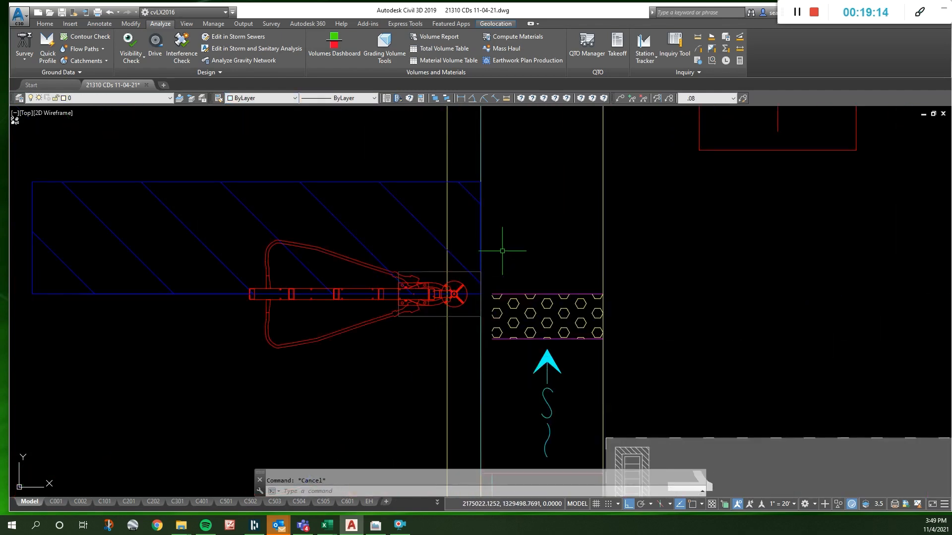
- Stretch the detectable warning strip's boundary lines from their curb-side endpoint perpendicular to the cyan curb line
type("s")
key("Return")
left_click(505, 372)
left_click(489, 276)
key("Return")
right_click(489, 294, "shift")
left_click(511, 84)
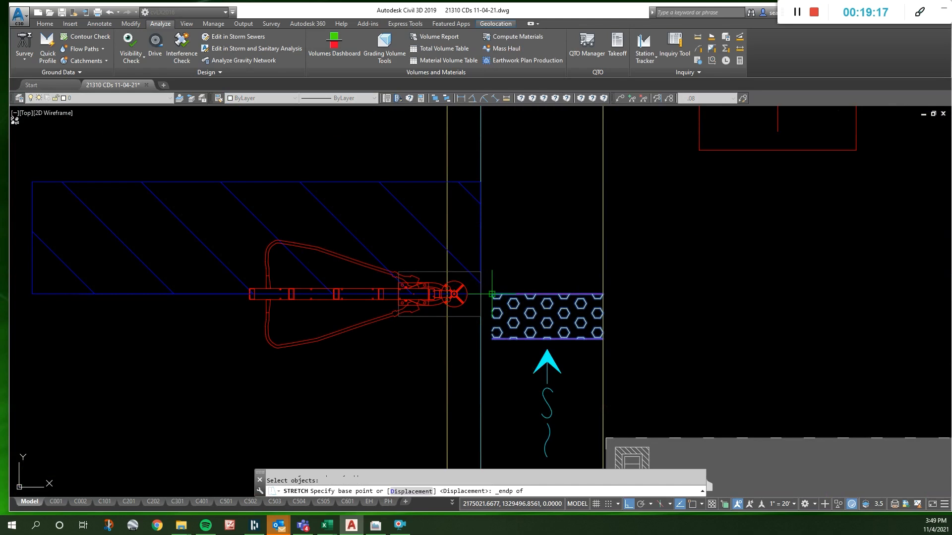
left_click(490, 294)
right_click(489, 295, "shift")
right_click(485, 301, "shift")
left_click(511, 232)
left_click(480, 294)
- Extend the curb-side edge of the detectable warning hatch perpendicular to the cyan curb line
key("Escape")
left_click(495, 318)
left_click(492, 317)
right_click(481, 317, "shift")
left_click(510, 241)
left_click(481, 318)
scroll(503, 317, "down", 6)
key("Escape")
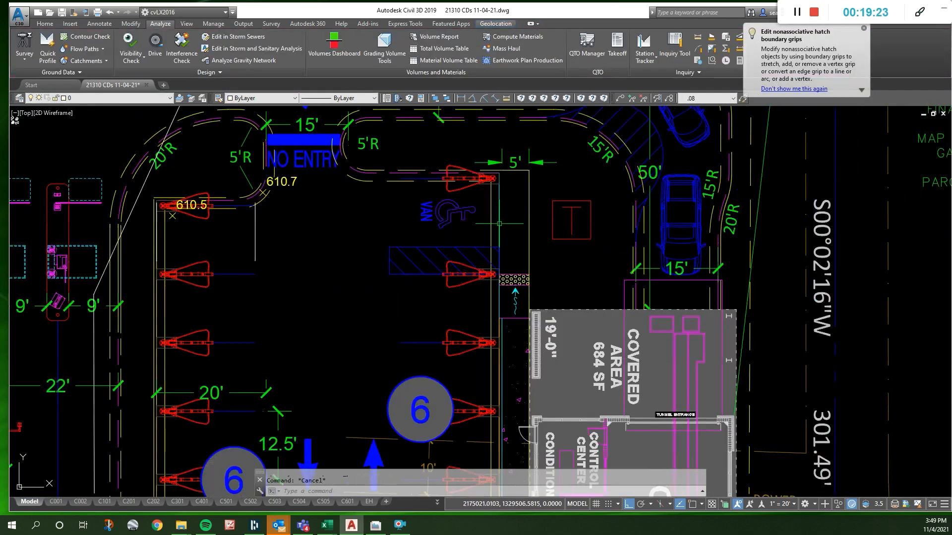
- Move the cyan slope arrow beside the detectable warning strip slightly toward the curb line
scroll(519, 317, "up", 4)
left_click(511, 289)
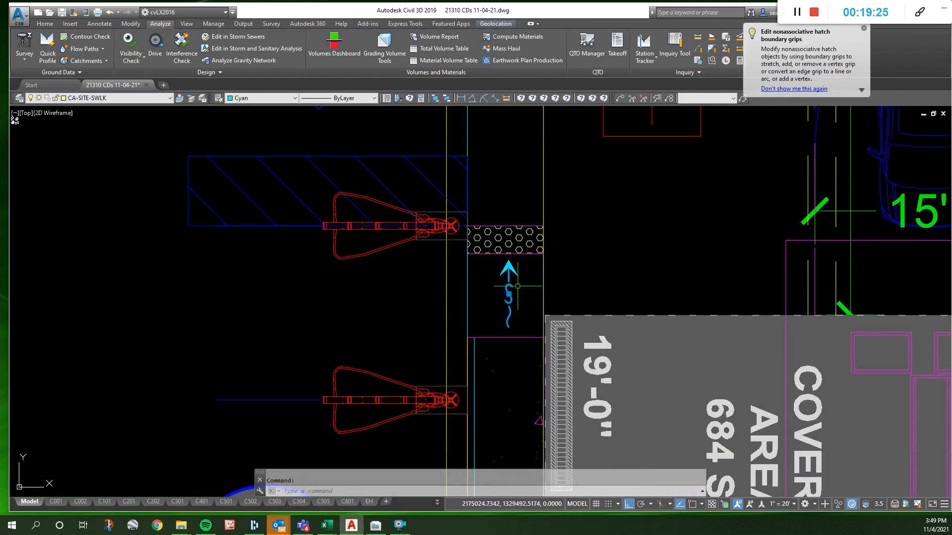
left_click(509, 294)
key("Escape")
scroll(502, 294, "down", 4)
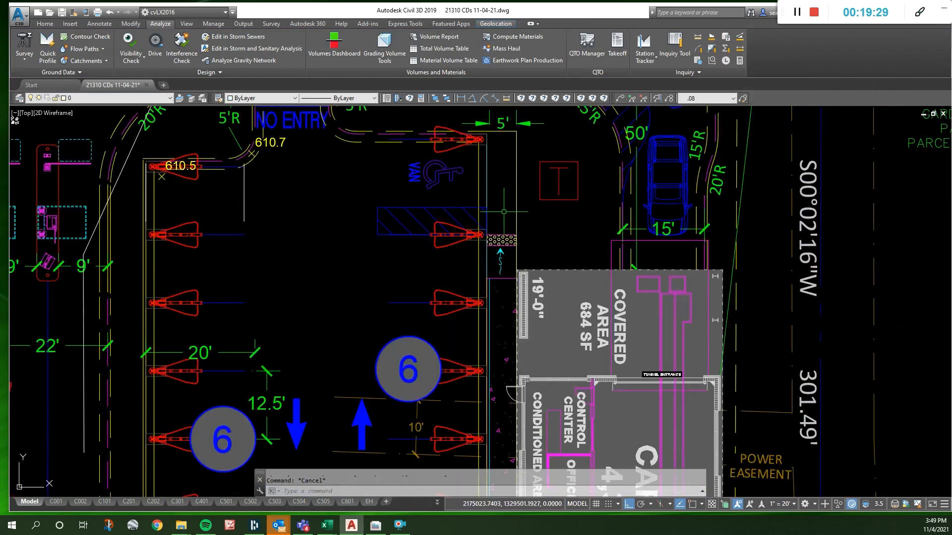
- Switch to the Grading layer state and add a vertex to contour 11 at the far outer endpoint of the sidewalk
type("gp")
key("Return")
left_click(515, 231)
scroll(519, 229, "up", 2)
scroll(514, 319, "down", 4)
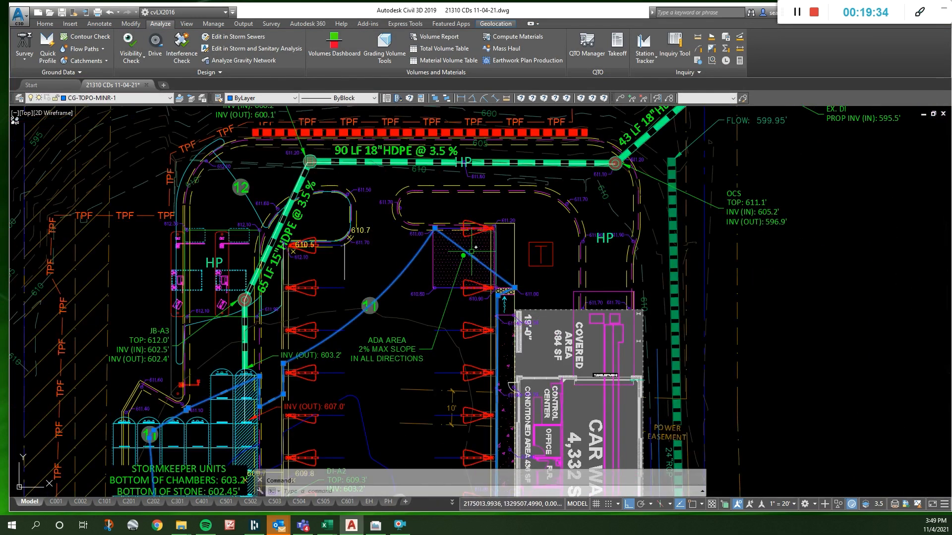
mouse_move(475, 258)
left_click(493, 286)
scroll(521, 228, "up", 2)
right_click(510, 221, "shift")
key("e")
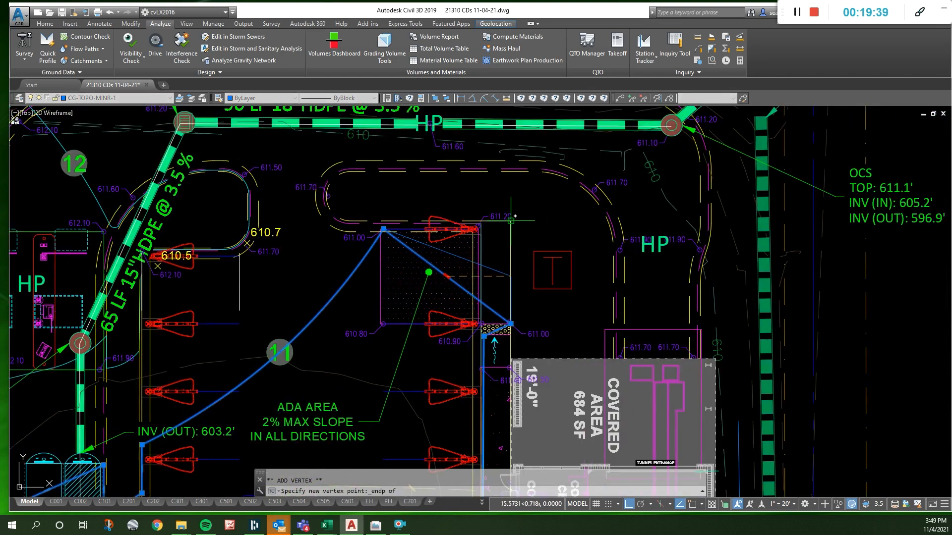
left_click(511, 219)
key("Escape")
- Set the spot elevation at the ADA area's far curb-side corner to 610.90
scroll(516, 213, "up", 4)
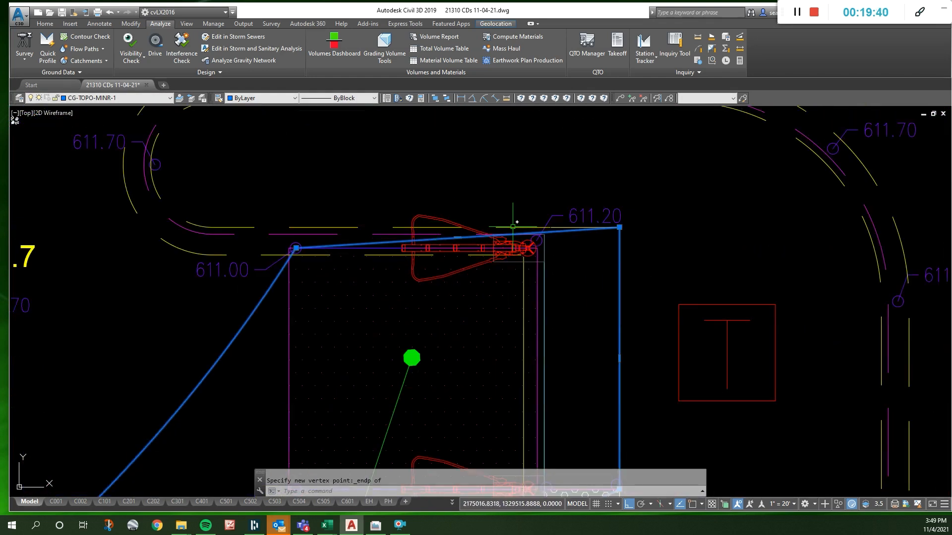
left_click(571, 212)
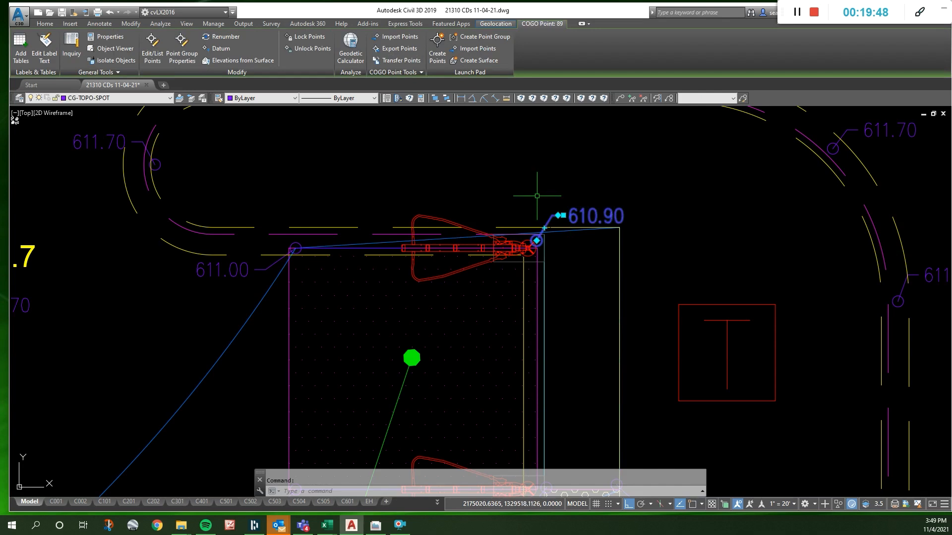
scroll(733, 221, "down", 6)
scroll(640, 230, "up", 6)
key("Escape")
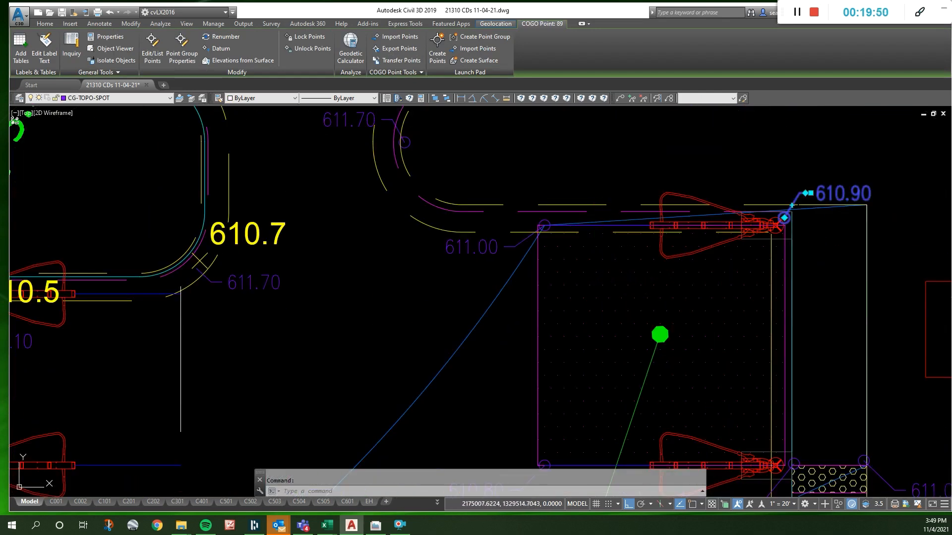
- Measure the distance along the ADA area's far edge between its two corner spot elevations and review the full result
scroll(606, 221, "down", 4)
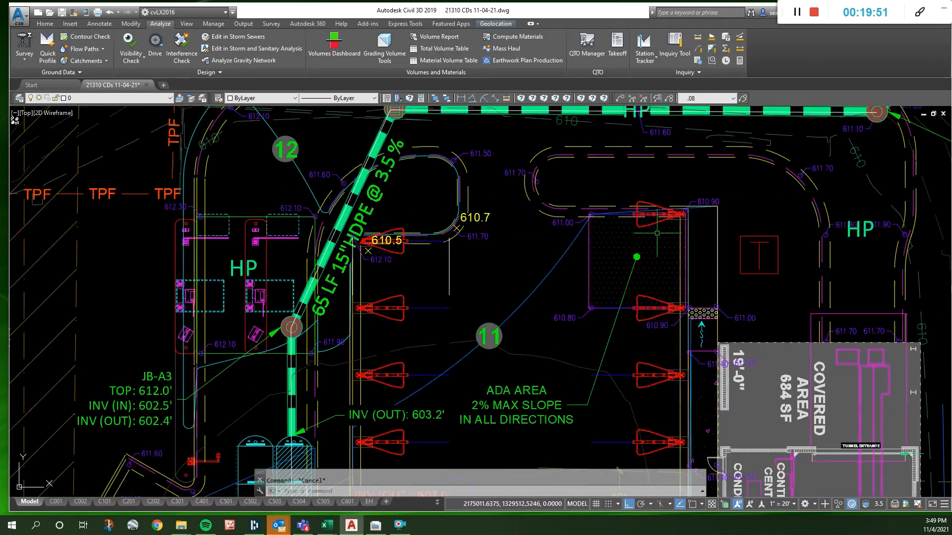
left_click(507, 99)
left_click(591, 214)
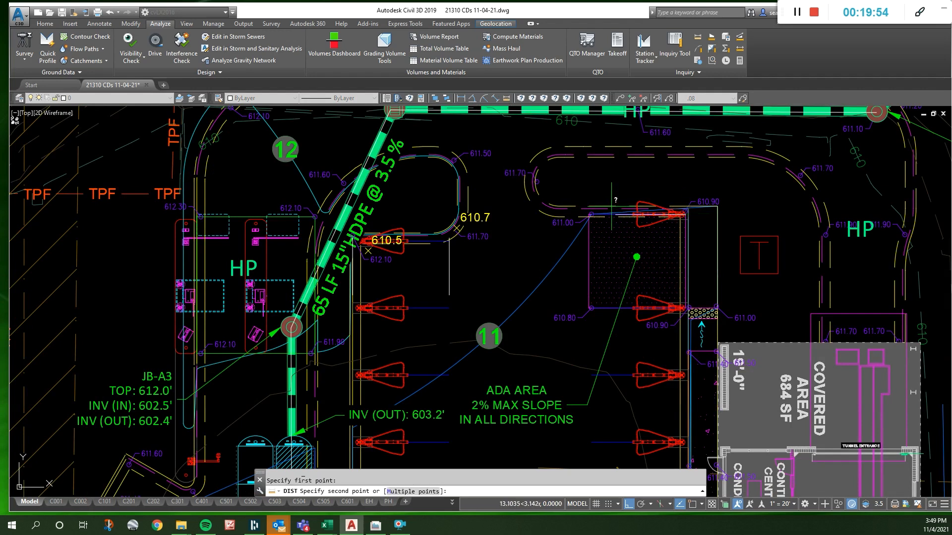
scroll(592, 214, "up", 2)
left_click(581, 218)
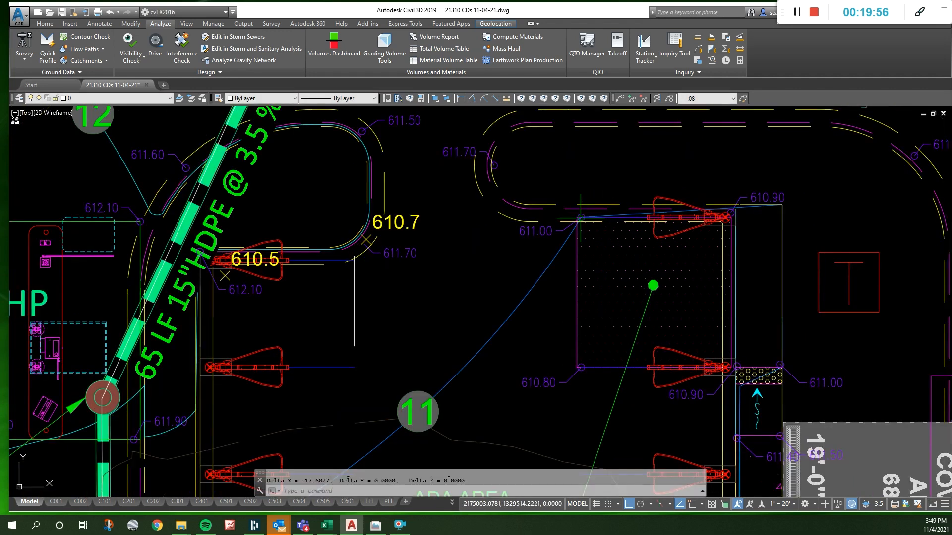
key("F2")
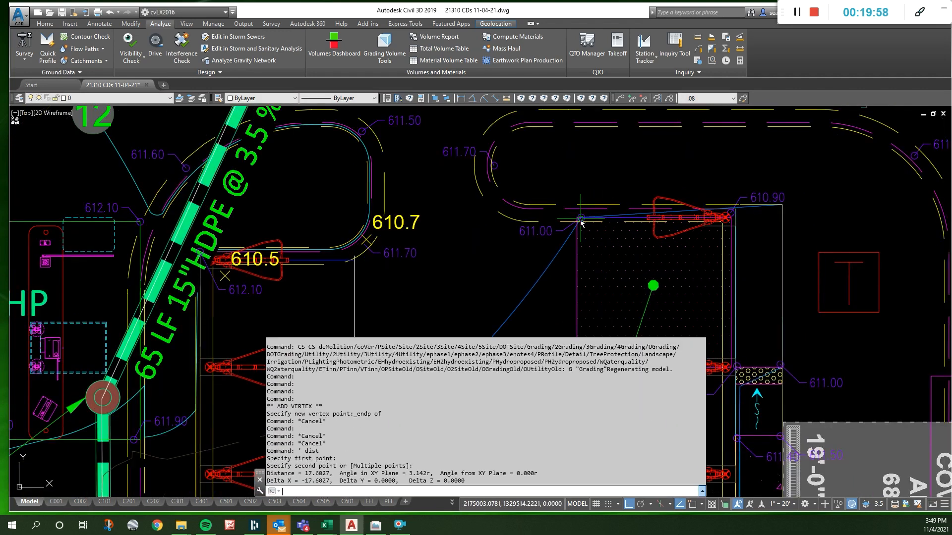
key("F2")
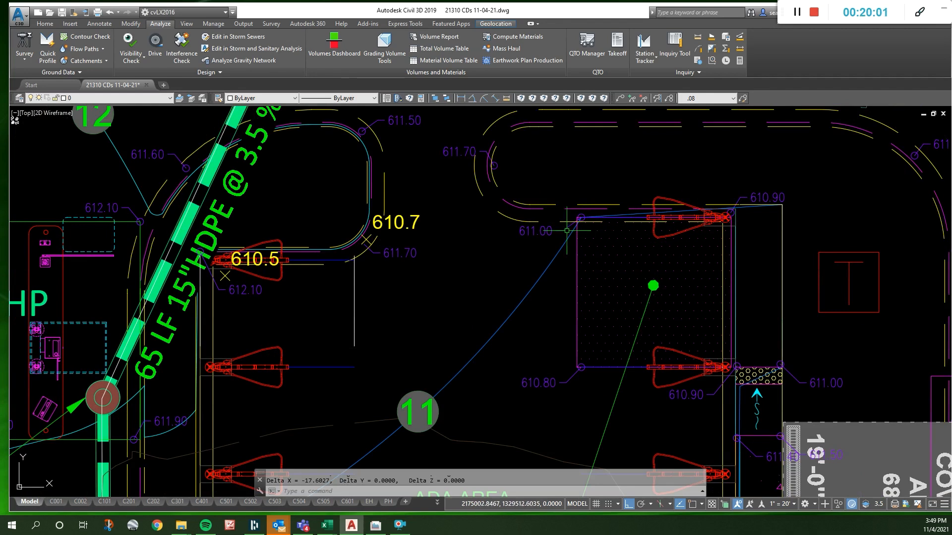
- Set the spot elevation at the ADA area's far drive-side corner to 610.70 and the one beside the island's 610.7 text to 611.50
left_click(538, 232)
left_click(529, 238)
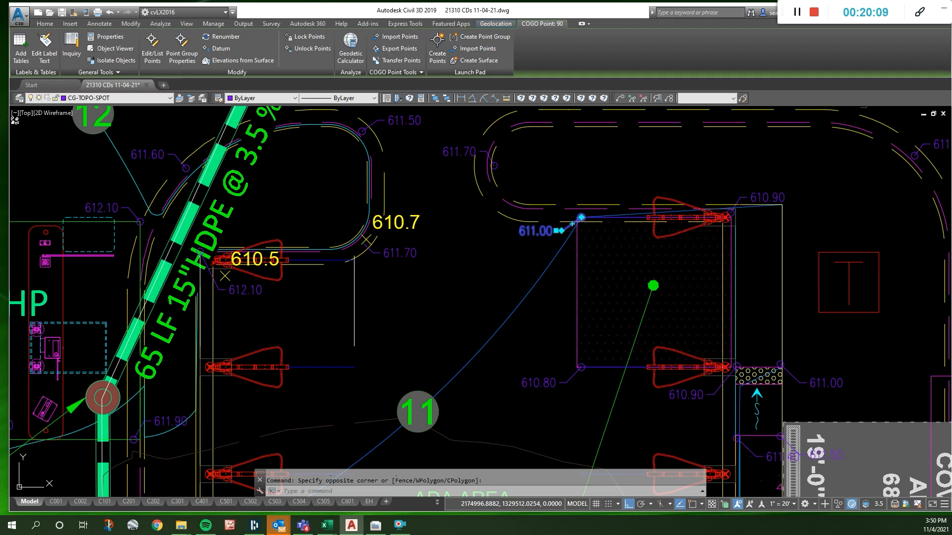
key("Escape")
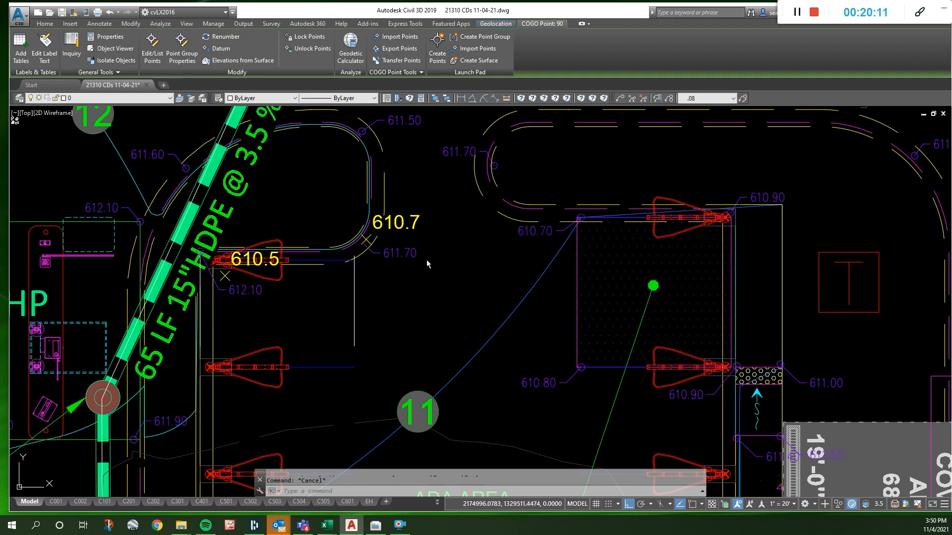
left_click(414, 254)
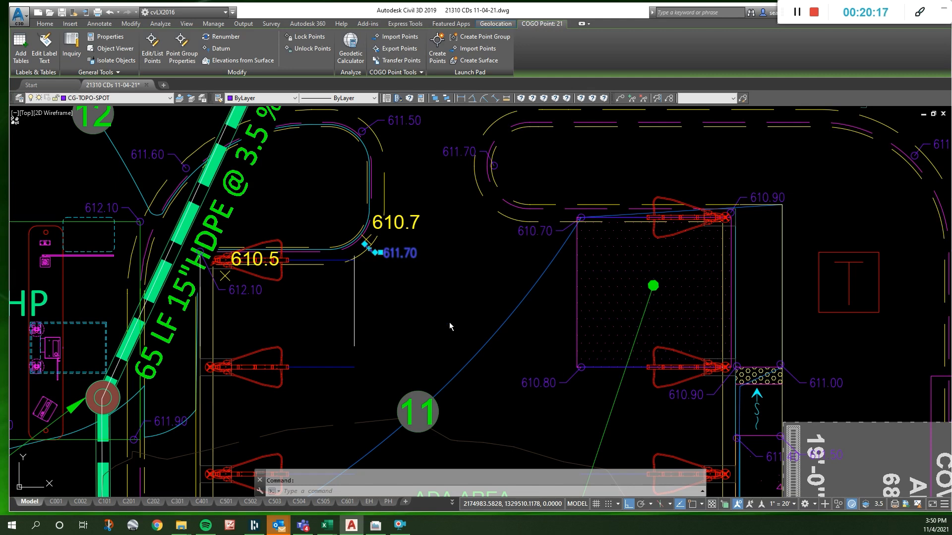
key("Escape")
- Select the 612.10 spot elevation label below the 610.5 text at the first opposite parking stall
left_click(246, 290)
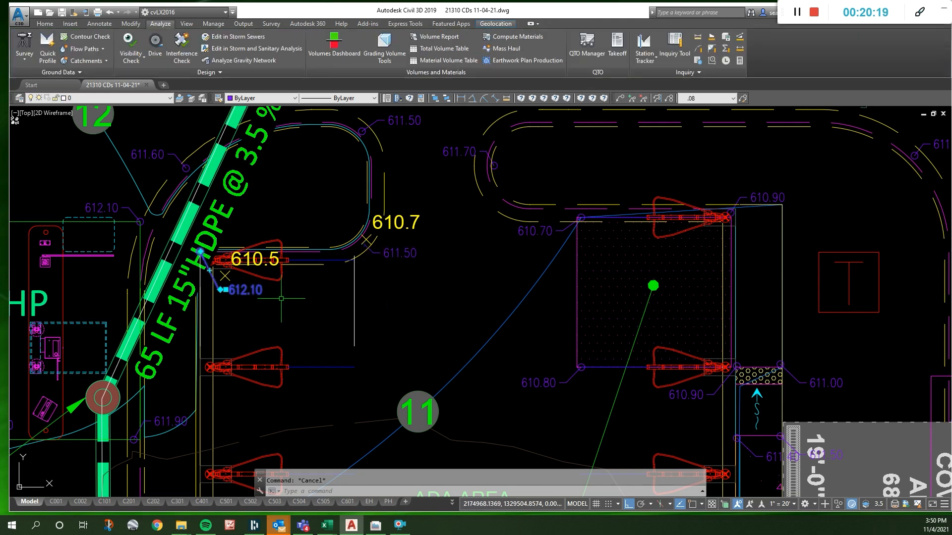
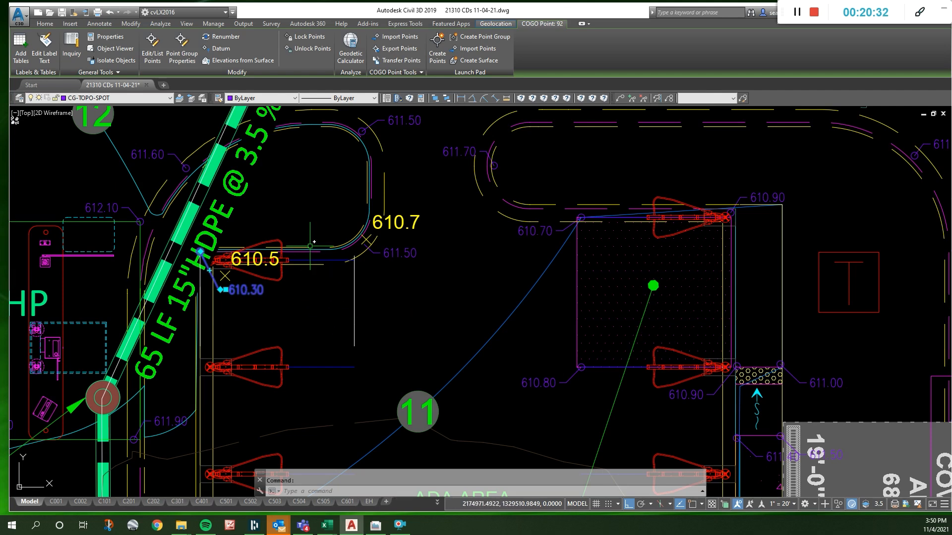
- Set the yellow 610.5 spot elevation text at the first opposite parking stall to 610.3
key("Escape")
left_click(256, 263)
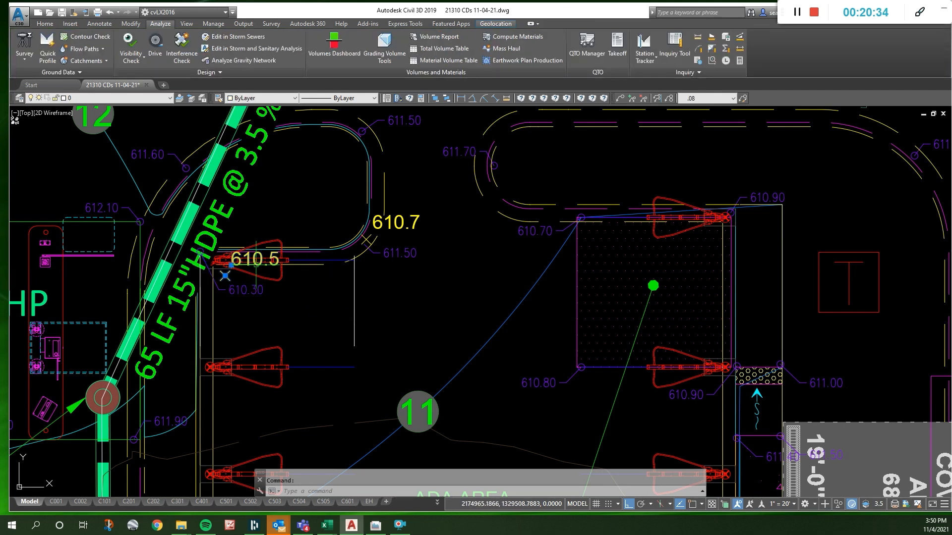
double_click(250, 259)
type("610.3")
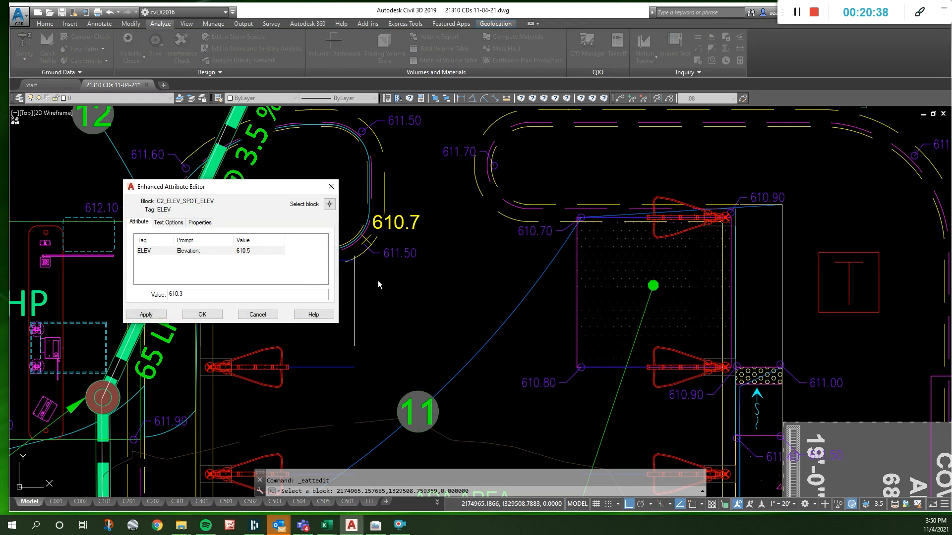
left_click(205, 315)
- Delete the yellow 610.7 text beside the island and the yellow 610.3 text at the first opposite parking stall
left_click(402, 225)
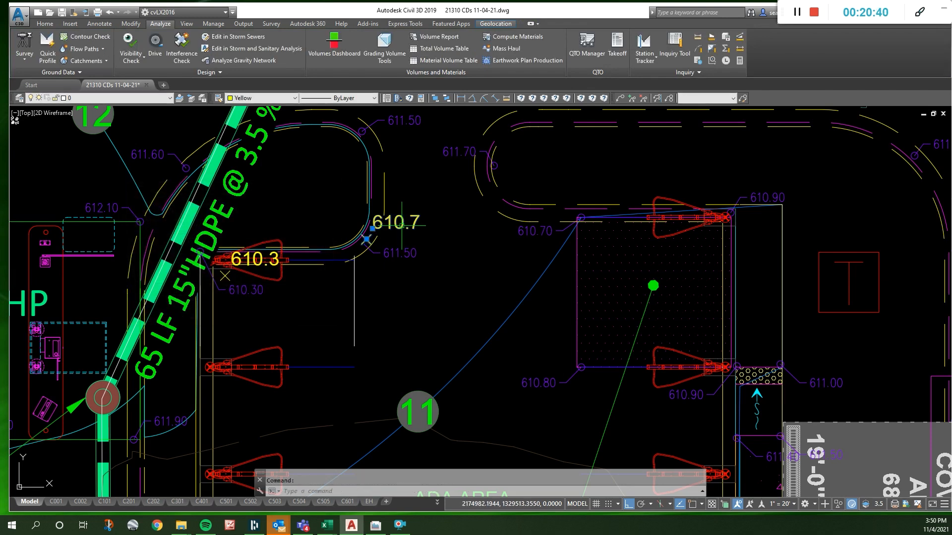
key("Delete")
scroll(418, 204, "down", 2)
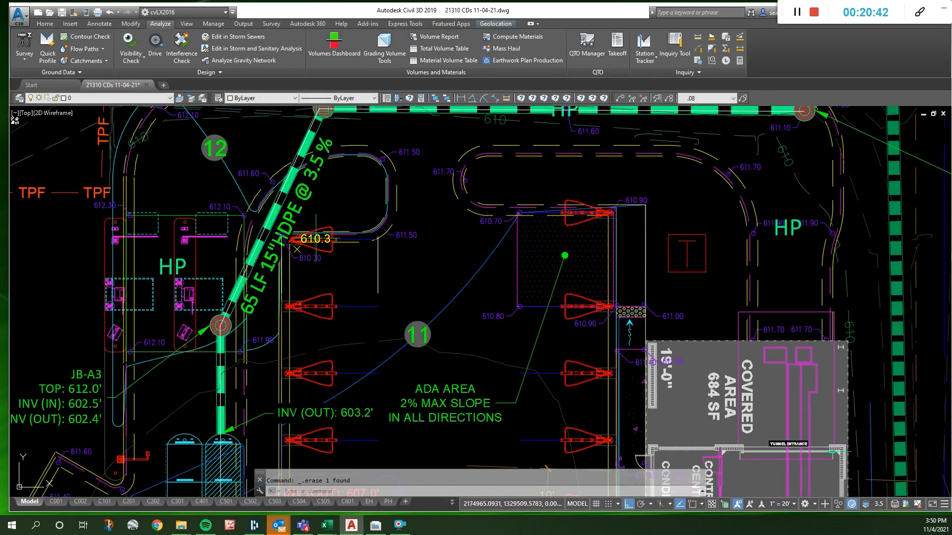
- Set the yellow 609.8 spot elevation text beside the DI-A2 label to 609.6
scroll(362, 200, "down", 2)
scroll(365, 220, "down", 2)
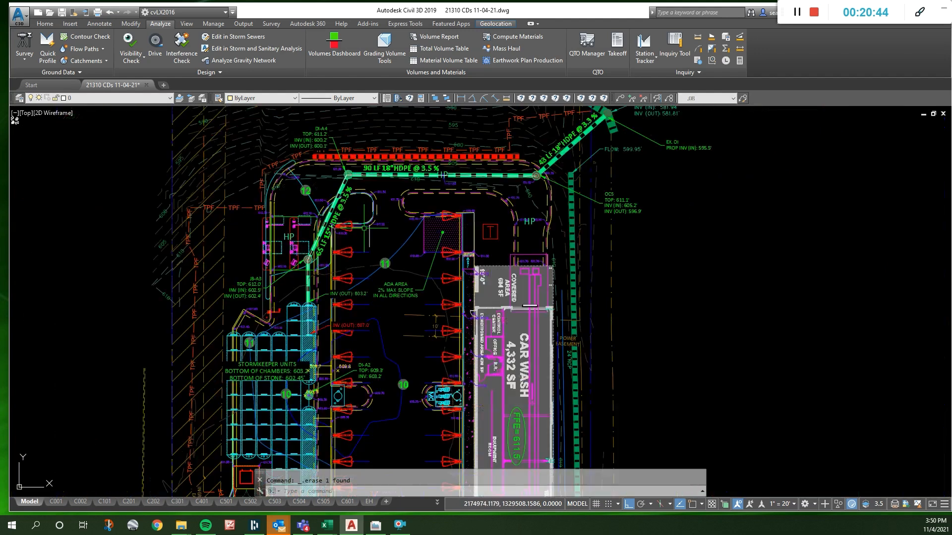
scroll(335, 402, "up", 5)
left_click(418, 226)
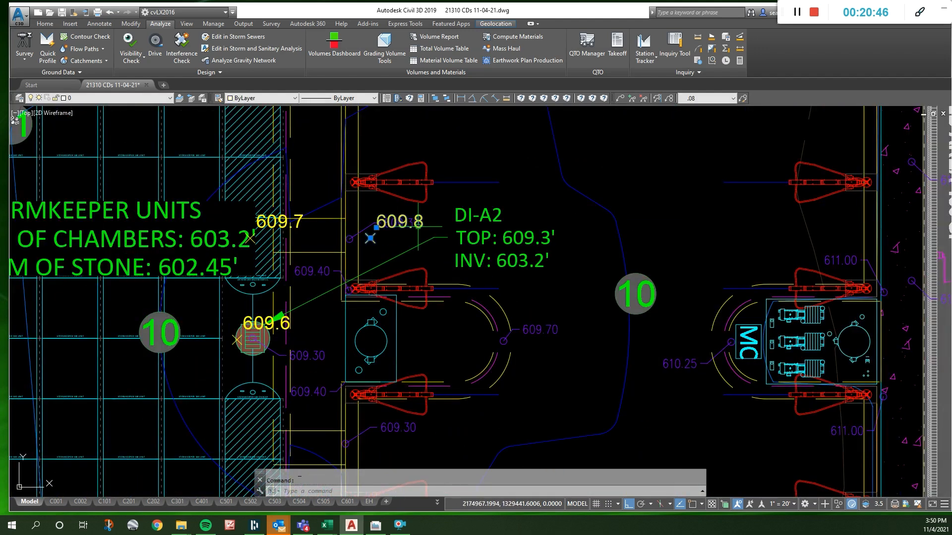
double_click(418, 227)
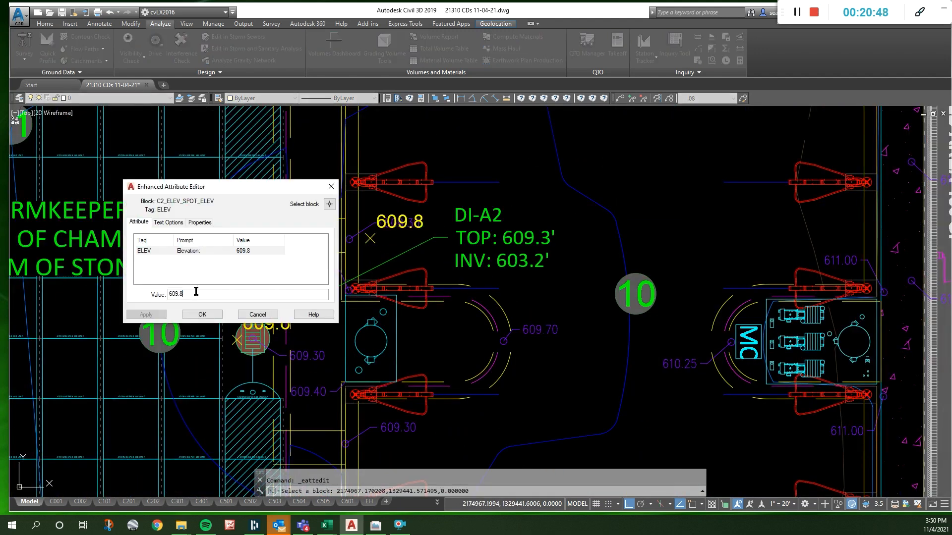
type("6")
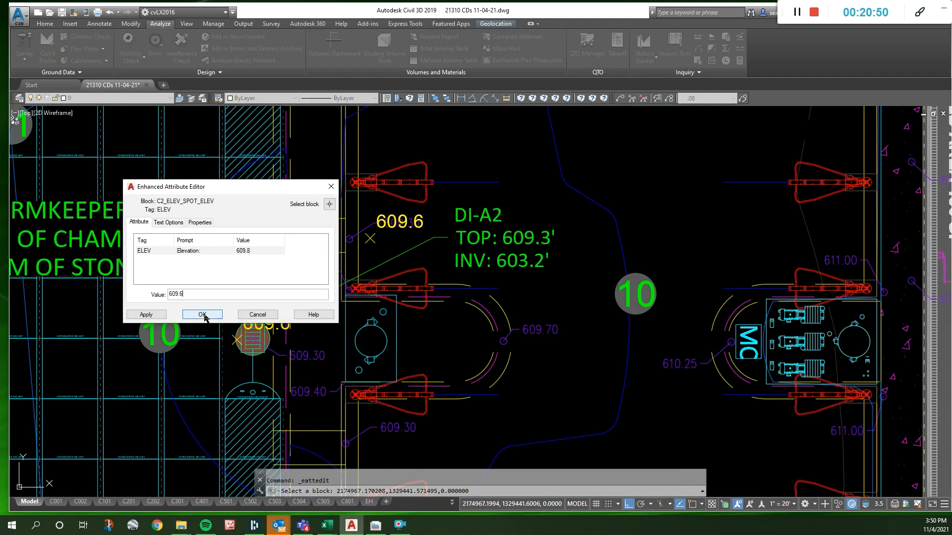
left_click(202, 314)
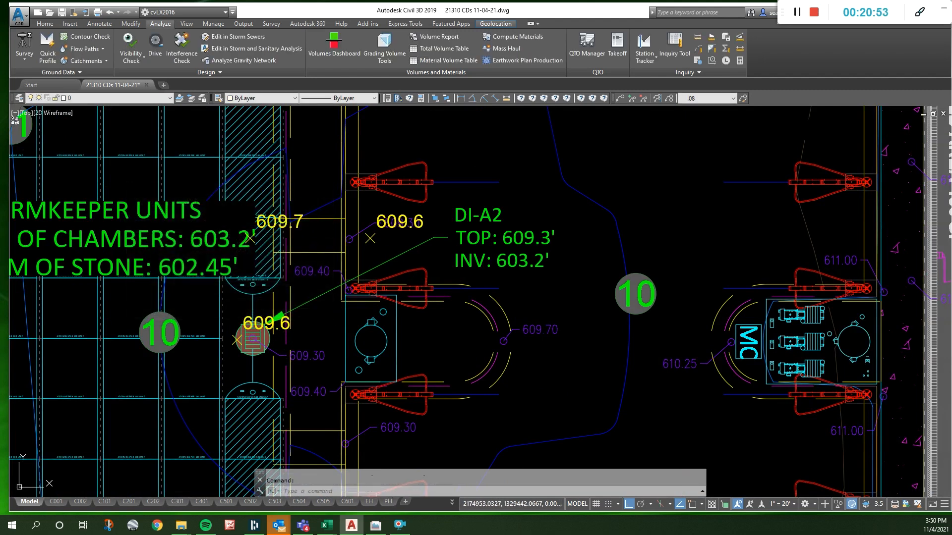
- Set the yellow 609.7 spot elevation text above inlet DI-A2 to 609.5
double_click(278, 223)
left_click(224, 295)
key("BackSpace")
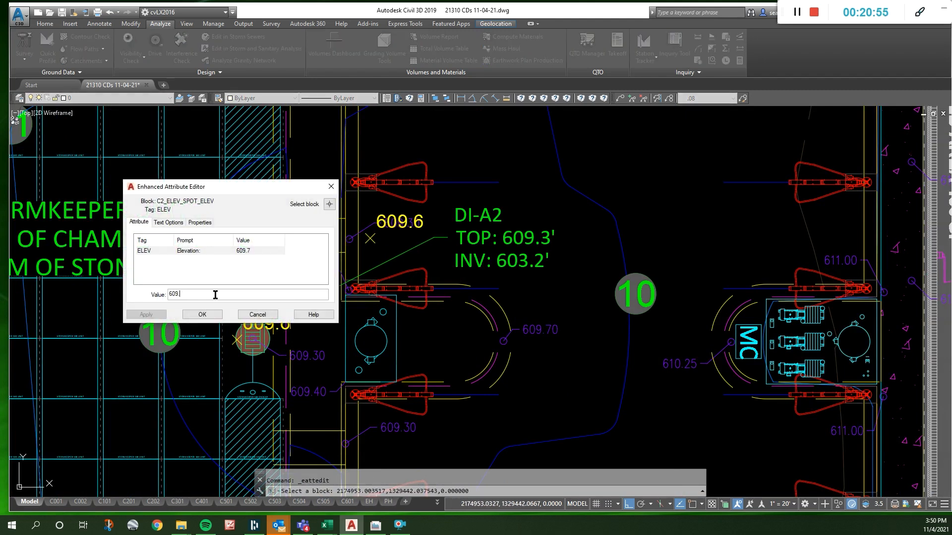
type("5")
left_click(202, 315)
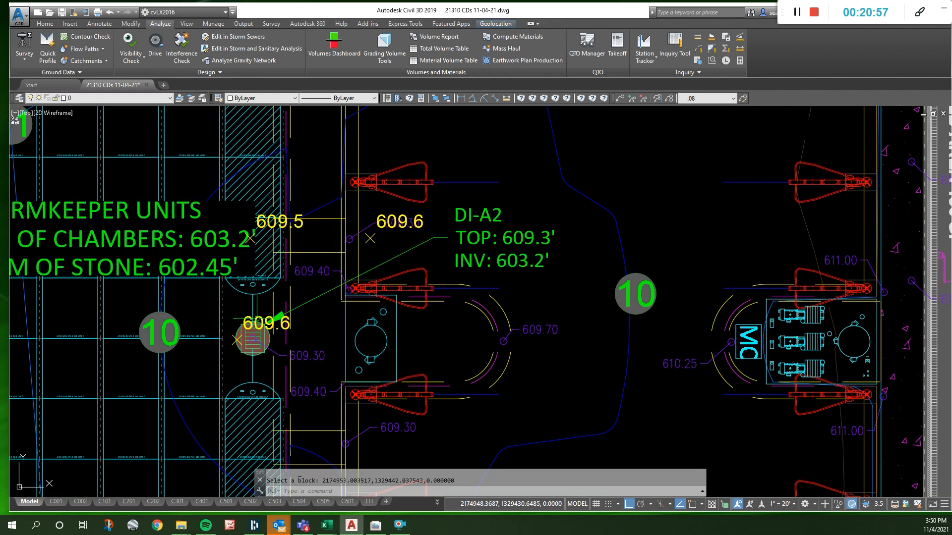
- Set the yellow spot elevation text at inlet DI-A2 to 609.4
double_click(256, 323)
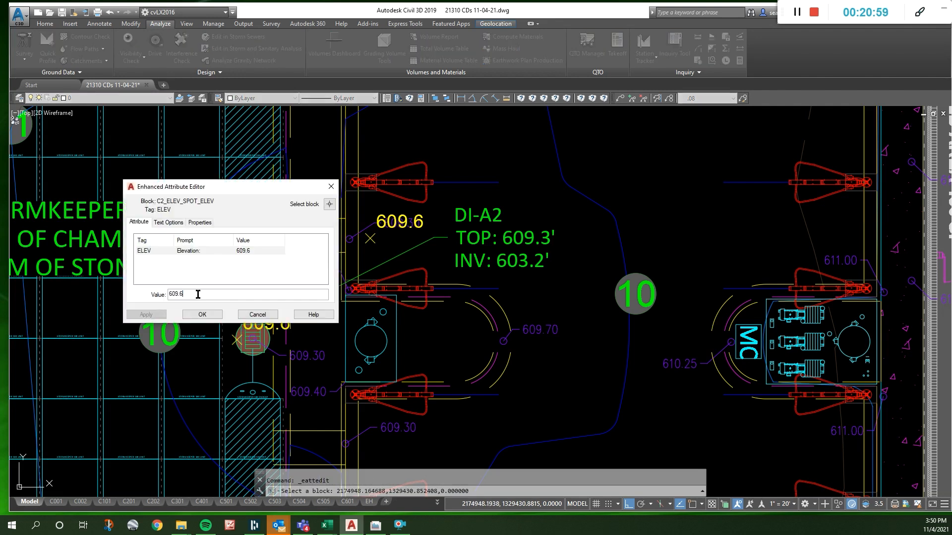
left_click(206, 317)
scroll(404, 350, "down", 3)
scroll(402, 196, "up", 2)
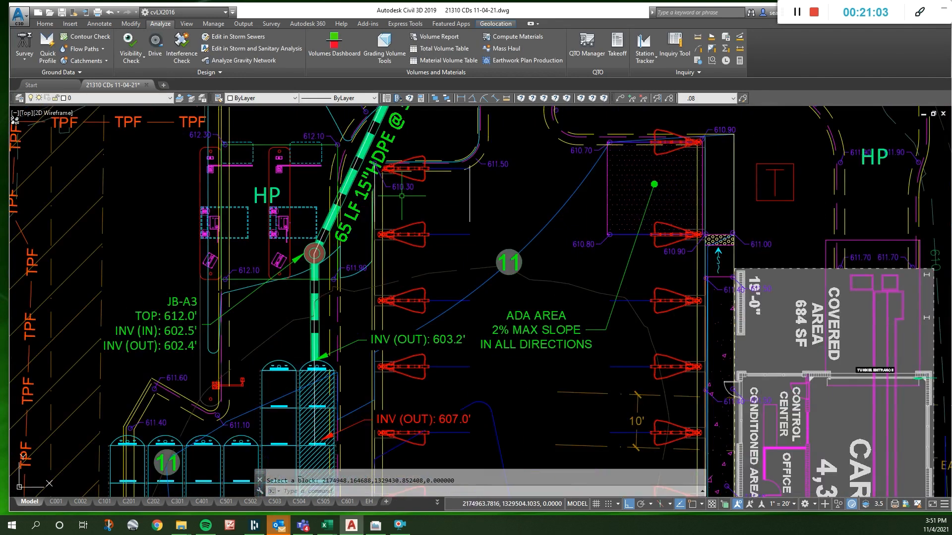
scroll(399, 253, "down", 3)
scroll(392, 347, "up", 3)
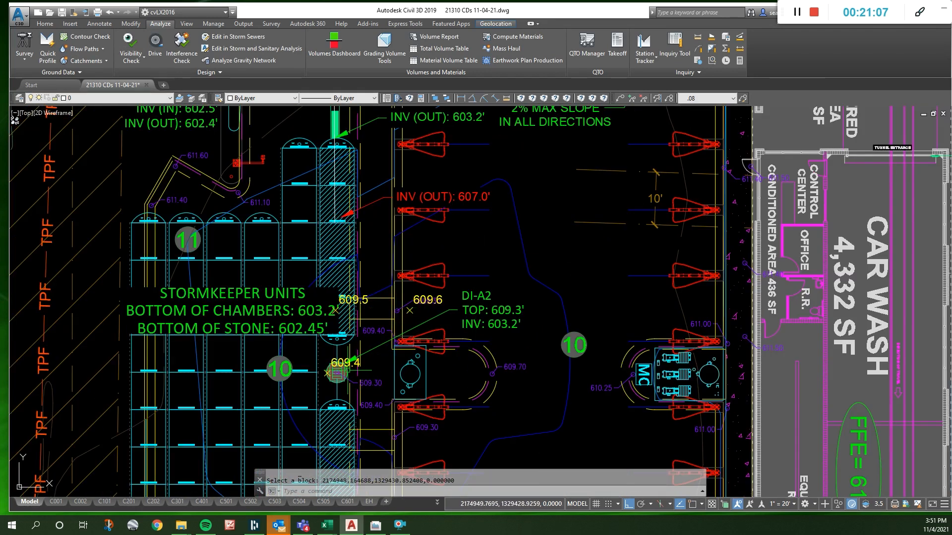
- Set the pavement surface elevation text beside the SK180 chamber detail to 9.4'
scroll(348, 371, "up", 1)
scroll(362, 170, "down", 9)
scroll(387, 191, "up", 2)
scroll(415, 260, "up", 3)
scroll(461, 309, "up", 3)
scroll(411, 208, "up", 3)
scroll(366, 263, "down", 1)
key("Escape")
left_click(356, 270)
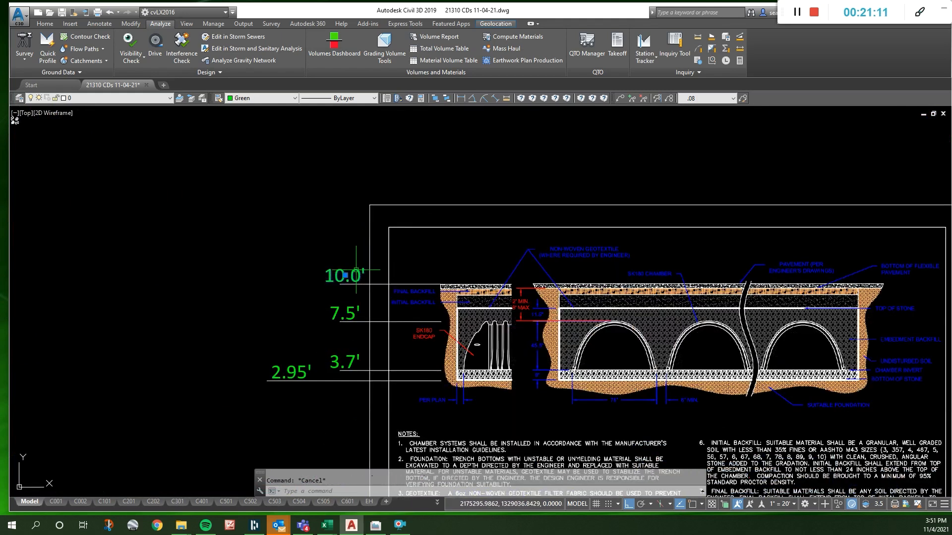
double_click(356, 269)
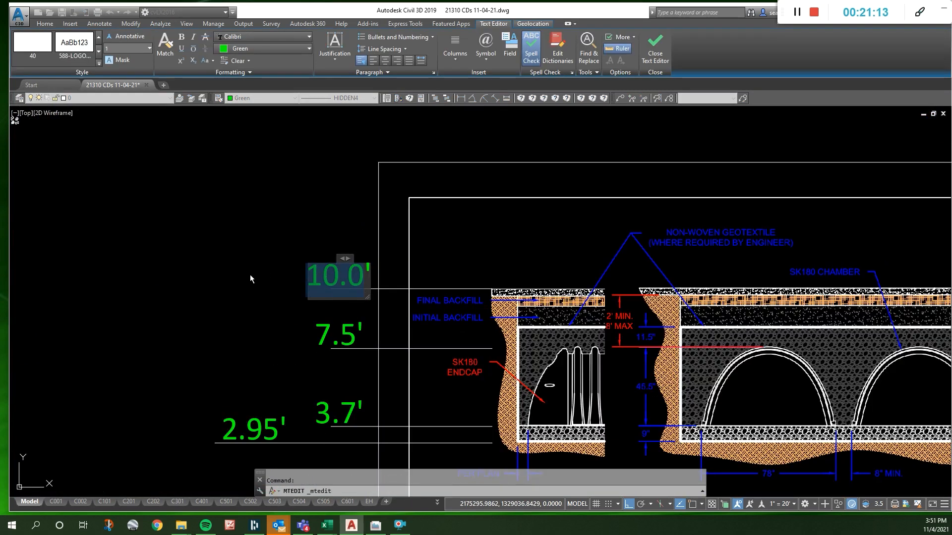
type("9.4'")
left_click(287, 314)
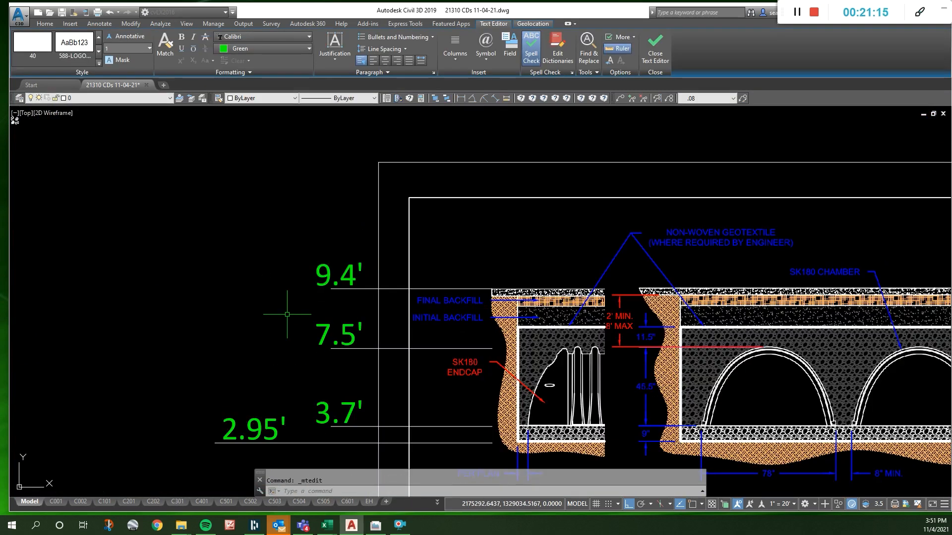
- Set the chamber detail's top-of-chamber elevation text to 6.9' and its chamber invert text to 3.1'
left_click(325, 336)
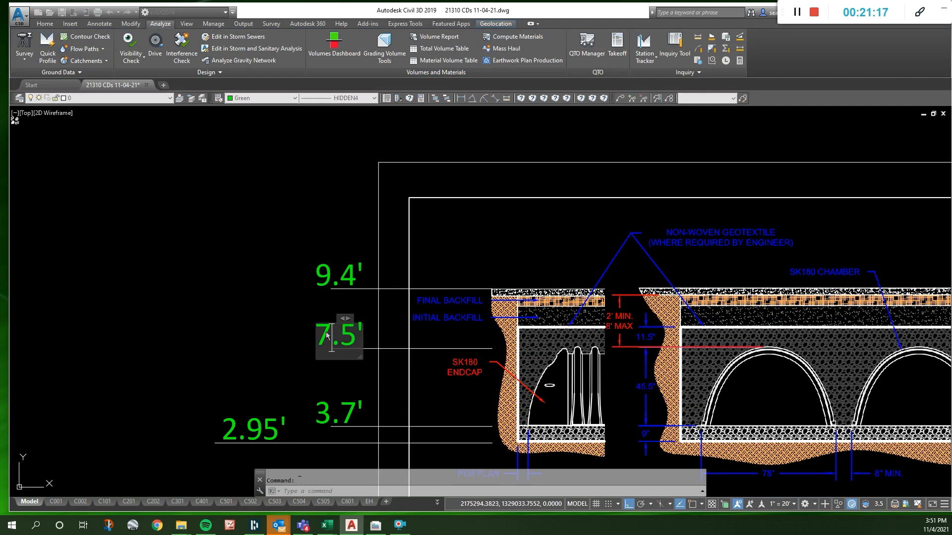
double_click(324, 336)
type("6.9'")
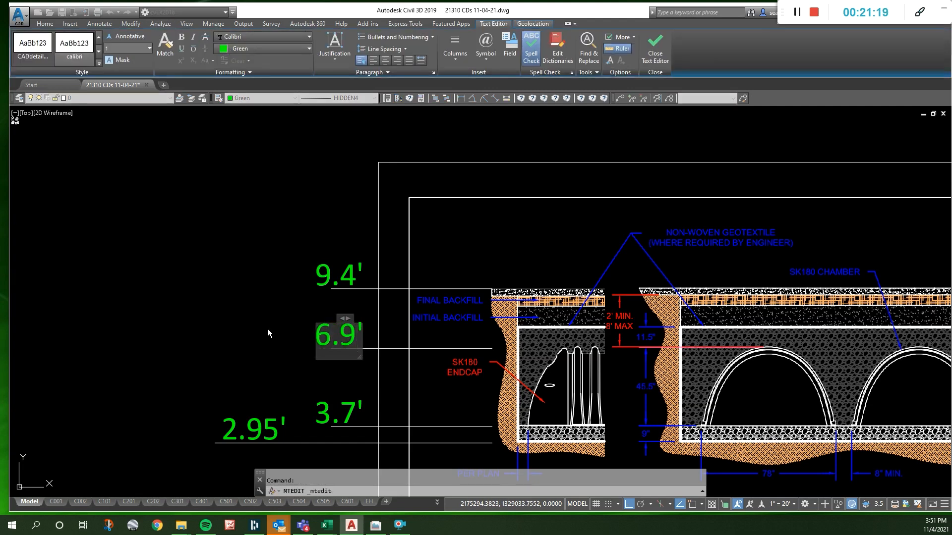
left_click(268, 329)
double_click(346, 419)
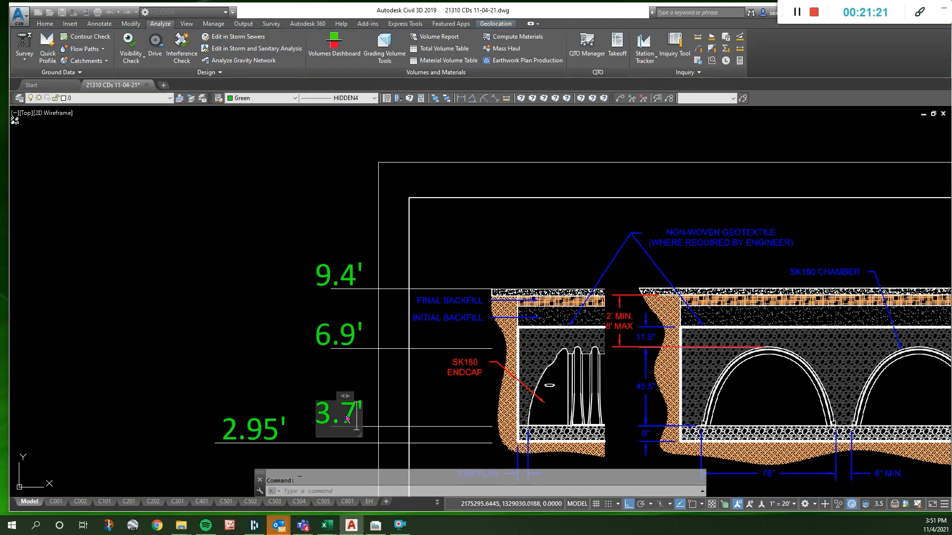
type("3.1'")
left_click(286, 419)
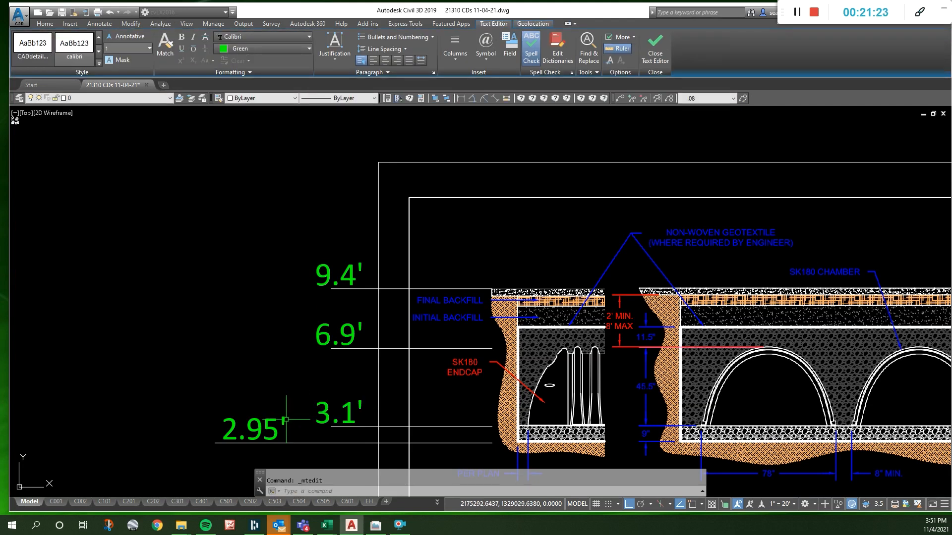
- Set the bottom-of-stone elevation text beside the SK180 chamber detail to 2.35'
double_click(273, 430)
left_click_drag(247, 429, 259, 427)
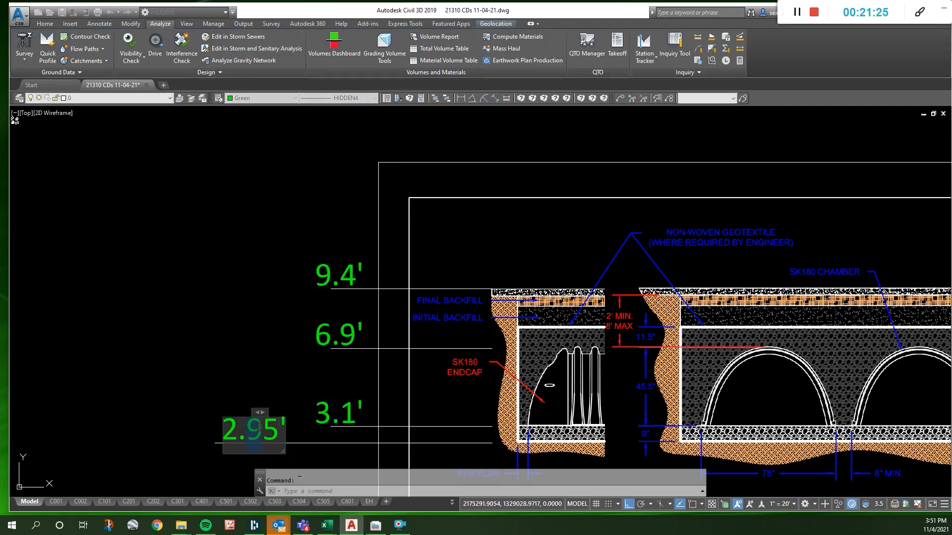
type("3")
left_click(287, 319)
scroll(344, 228, "down", 4)
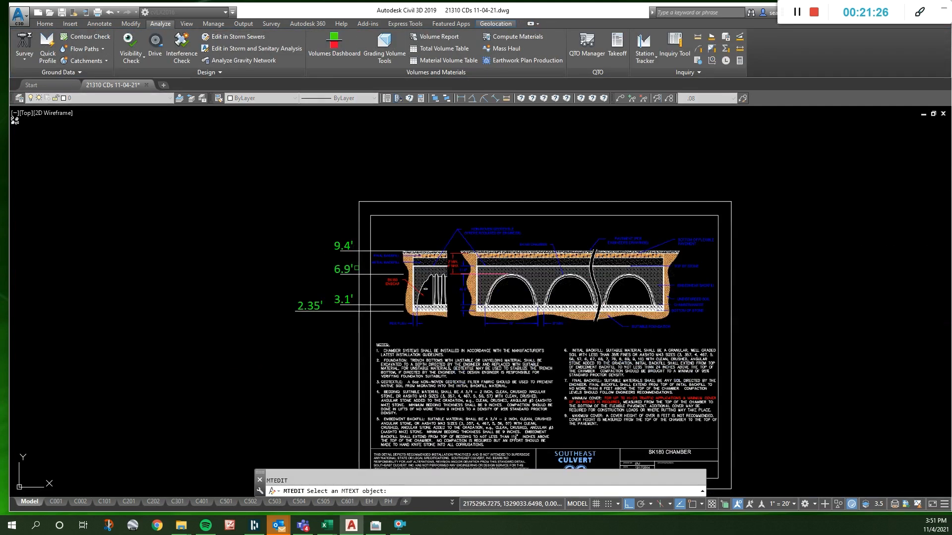
key("Escape")
scroll(423, 309, "up", 5)
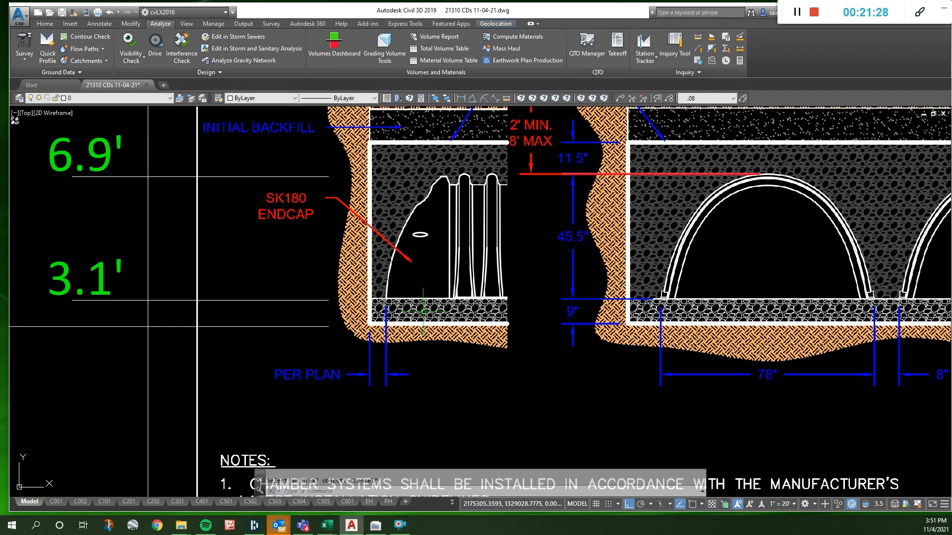
scroll(423, 310, "down", 2)
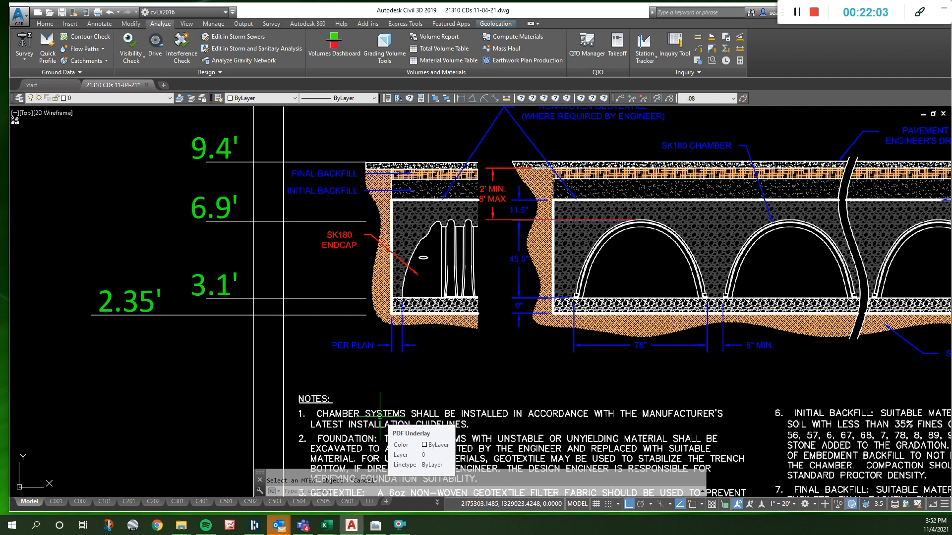
- Set the green INV (OUT) label where the pipe leaves the StormKeeper chambers to 603.1'
scroll(484, 351, "down", 10)
scroll(484, 351, "down", 3)
scroll(368, 297, "up", 12)
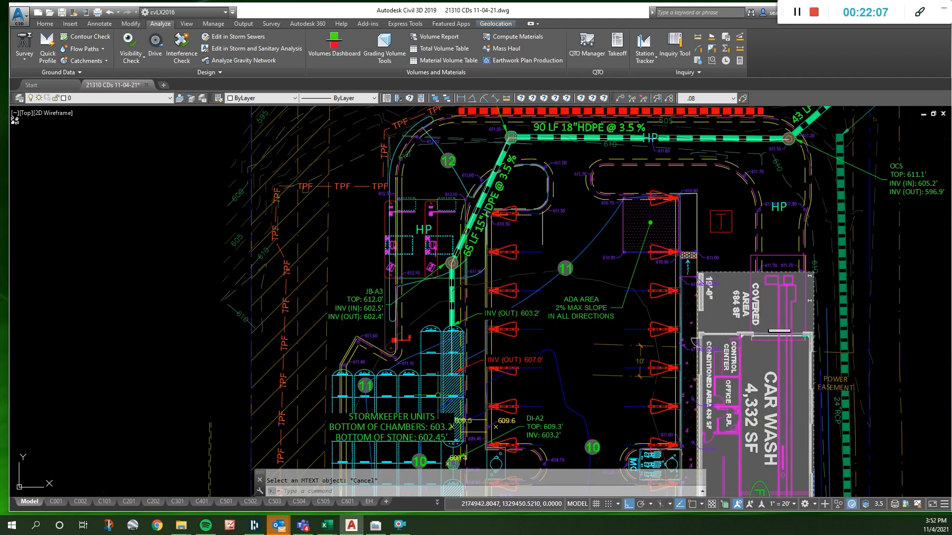
scroll(500, 327, "up", 4)
key("Escape")
left_click(522, 315)
double_click(555, 297)
left_click_drag(582, 297, 591, 300)
type("1")
left_click(584, 337)
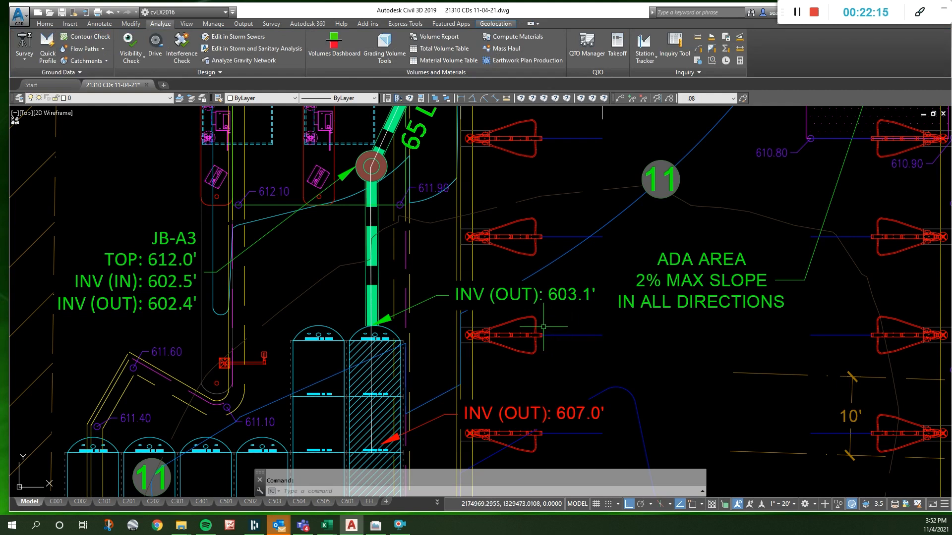
- Set the green INV (OUT) label at the StormKeeper chambers back to 603.2'
double_click(585, 296)
left_click_drag(583, 296, 591, 299)
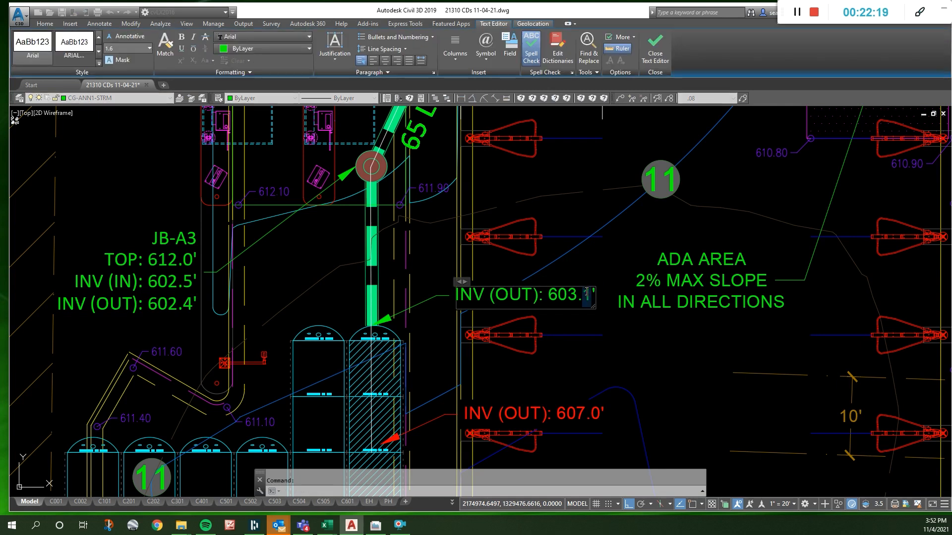
type("2")
left_click(581, 318)
- Examine the elevations at inlet DI-A2, the chamber outlet inverts and the storm pipe run toward the outfall
scroll(550, 288, "down", 3)
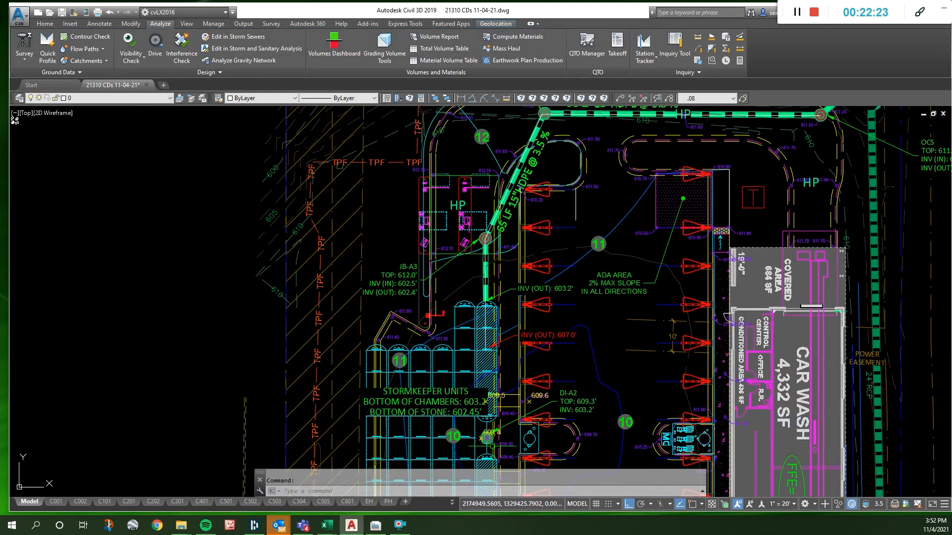
scroll(498, 469, "up", 4)
scroll(441, 345, "up", 2)
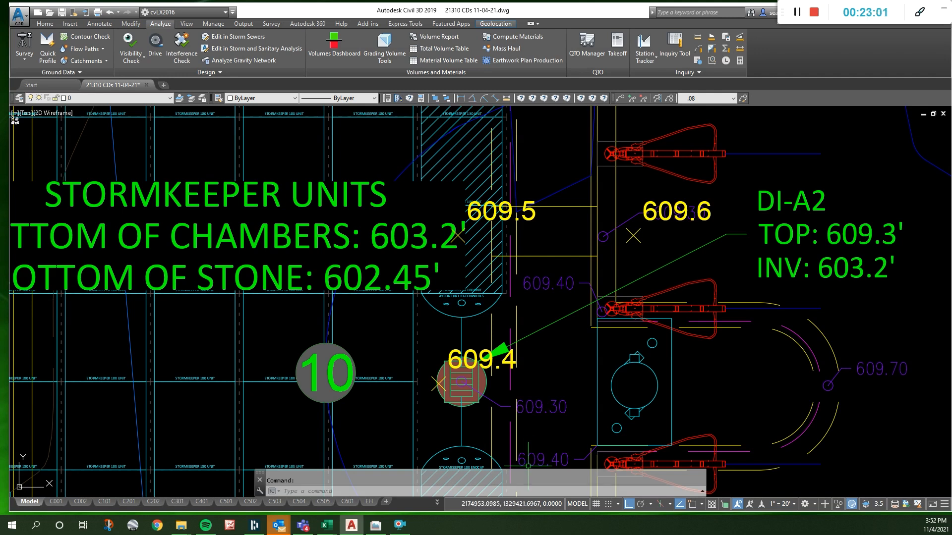
scroll(409, 367, "down", 5)
scroll(585, 212, "up", 5)
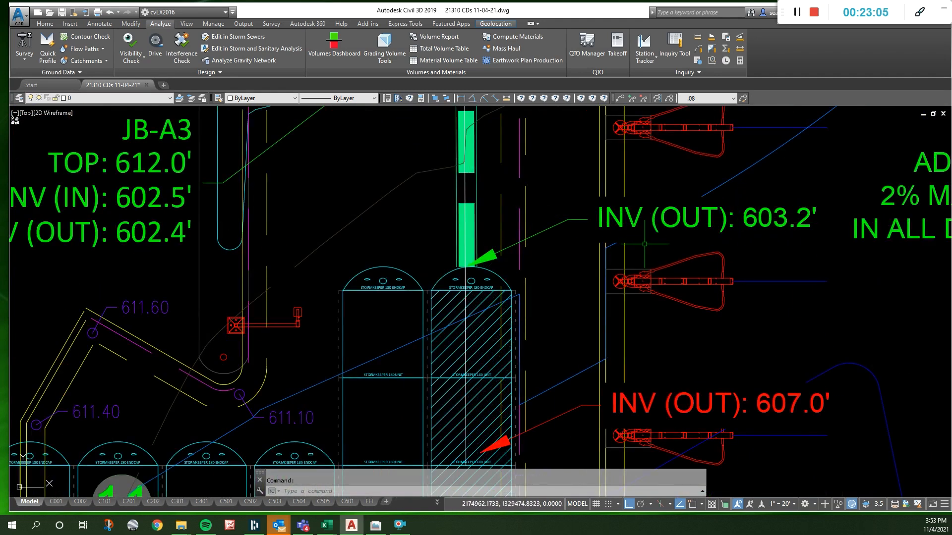
scroll(336, 384, "down", 4)
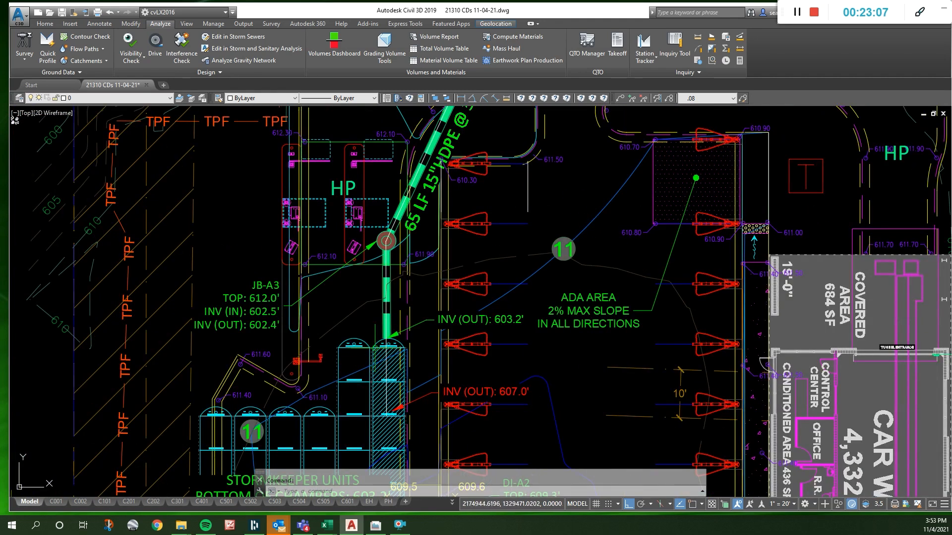
scroll(353, 349, "down", 4)
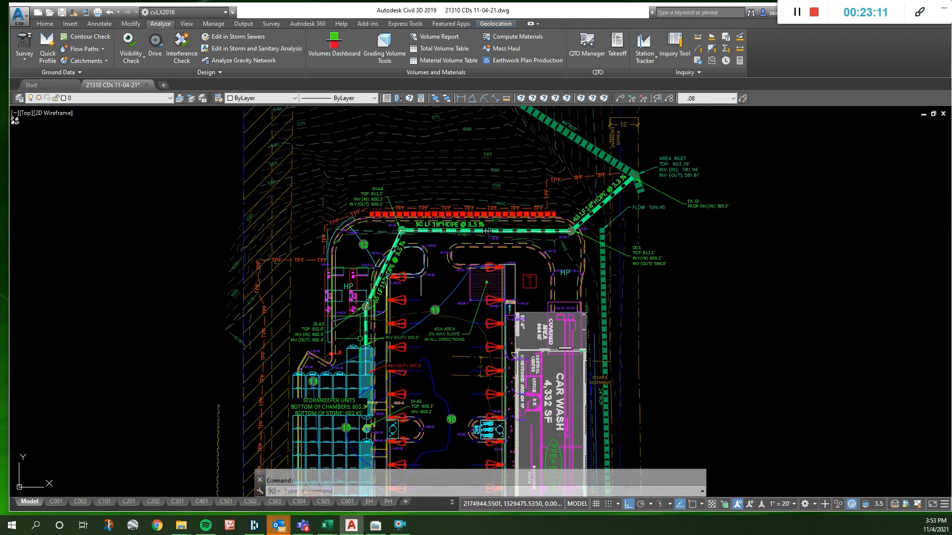
- Measure the distance along the storm pipe from the StormKeeper chamber outlet to junction box JB-A3
scroll(383, 324, "up", 4)
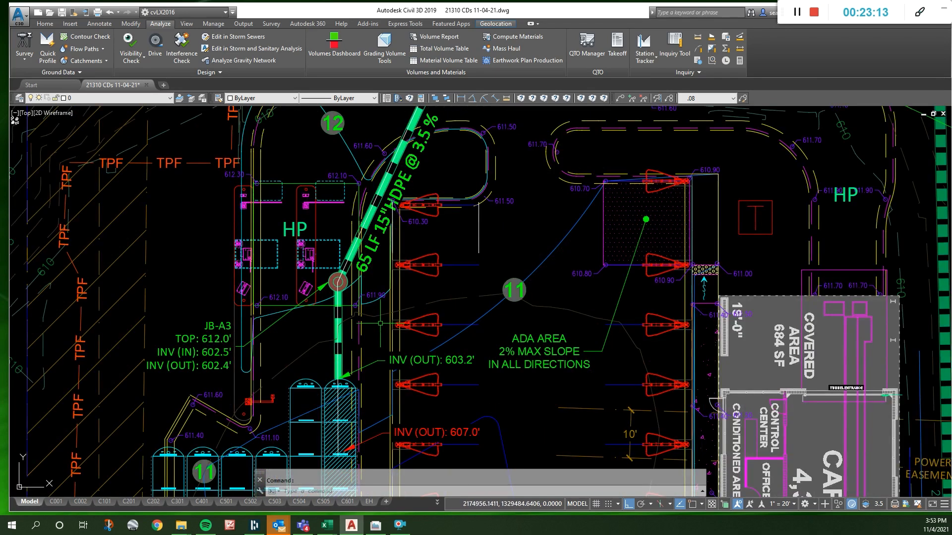
left_click(506, 97)
left_click(339, 385)
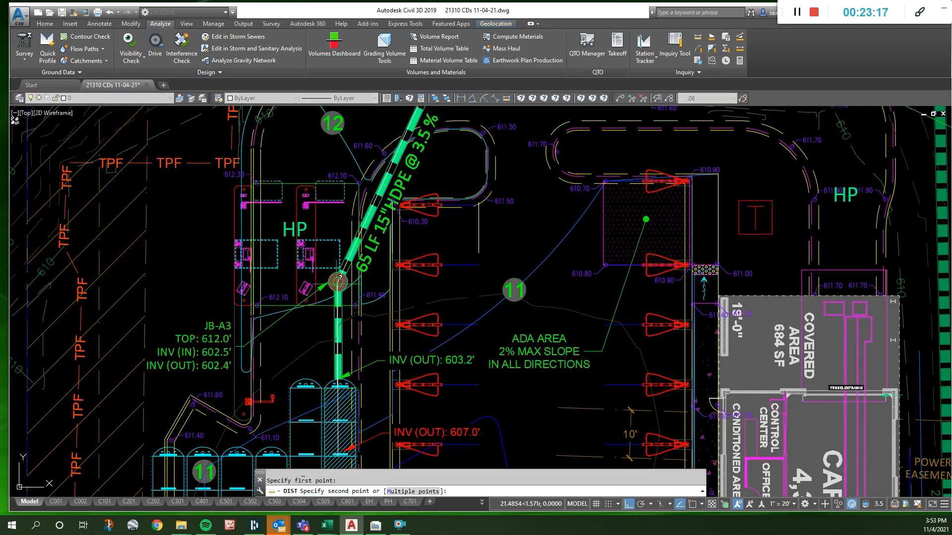
left_click(338, 282)
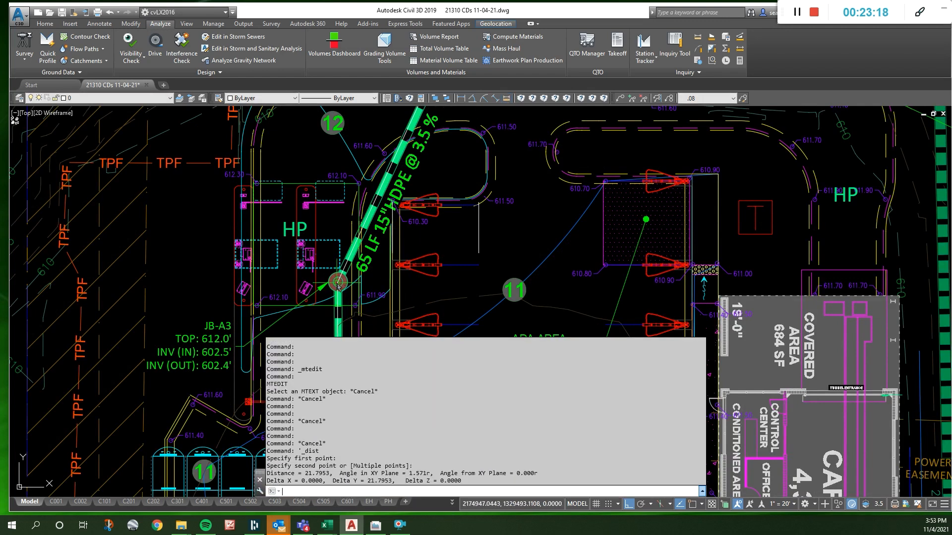
- Set the JB-A3 label's INV (IN) to 603.0' and its INV (OUT) to 602.9'
left_click(242, 346)
double_click(236, 351)
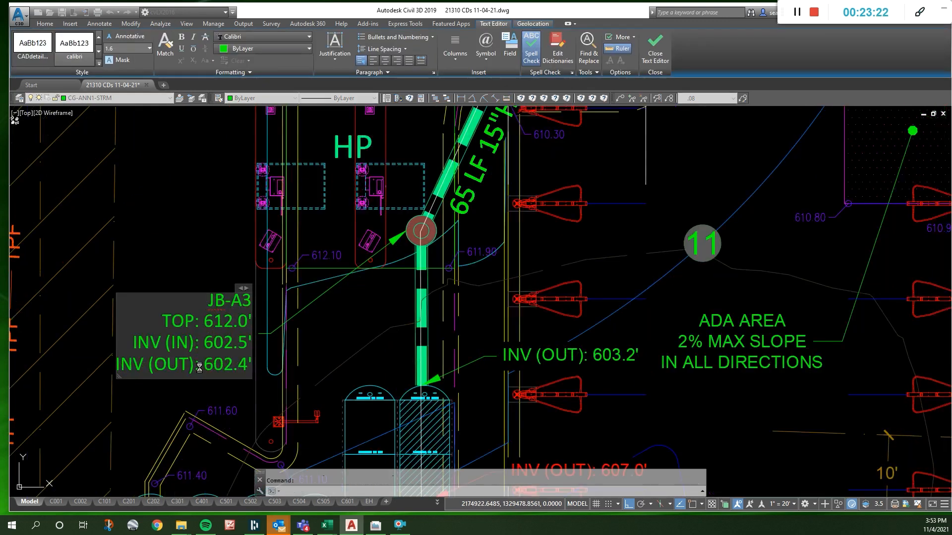
left_click_drag(240, 325, 246, 326)
type("3.")
key("Right")
type("0")
key("Delete")
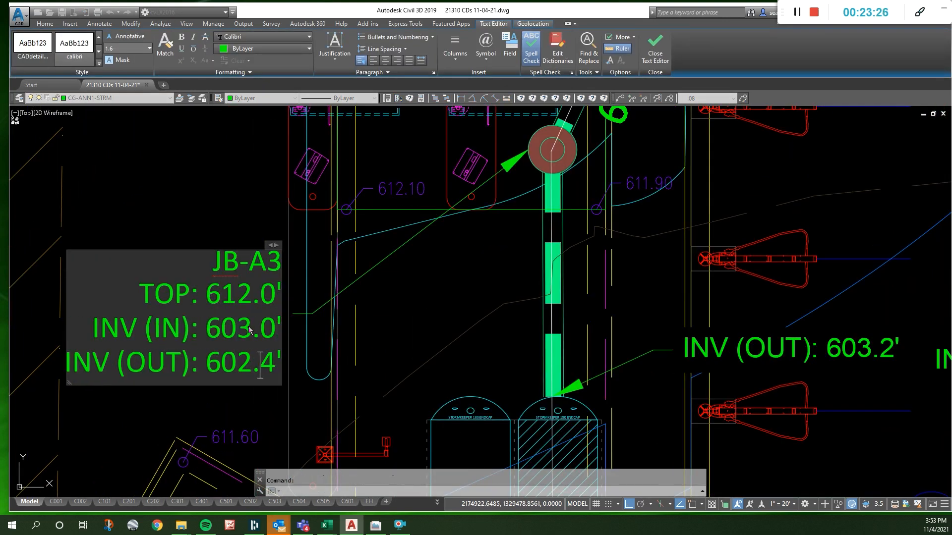
key("Down")
key("BackSpace")
type("9")
left_click(397, 294)
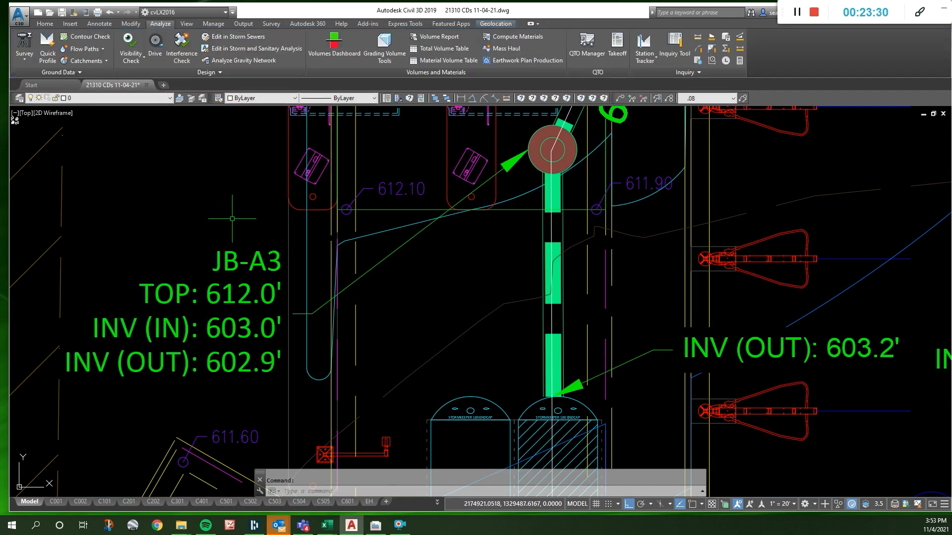
- Measure the distance from junction box JB-A3 to inlet DI-A4 and read it in the command history
scroll(206, 378, "down", 8)
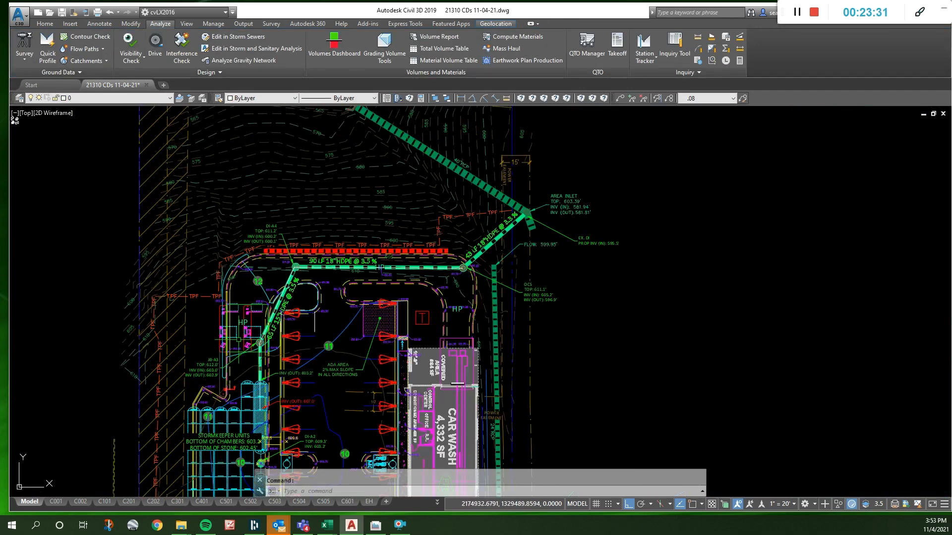
left_click(505, 98)
scroll(255, 286, "up", 2)
left_click(261, 379)
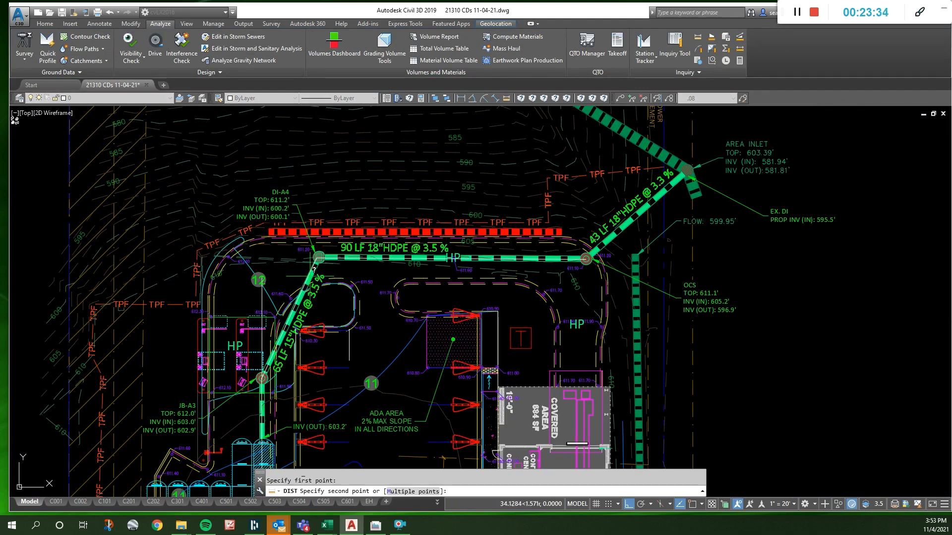
left_click(318, 257)
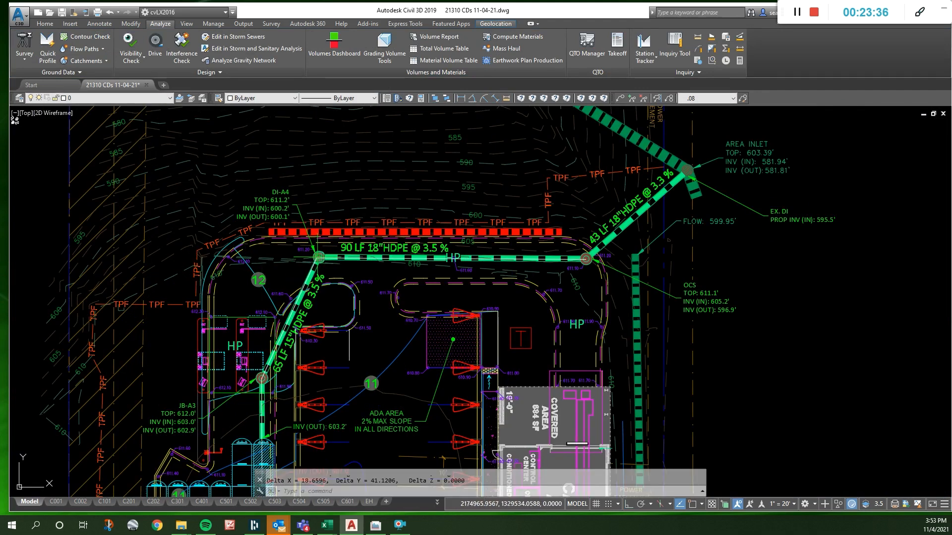
key("F2")
key("F2")
- Set the DI-A4 label's INV (IN) to 602.4' and its INV (OUT) to 602.3'
scroll(285, 209, "up", 4)
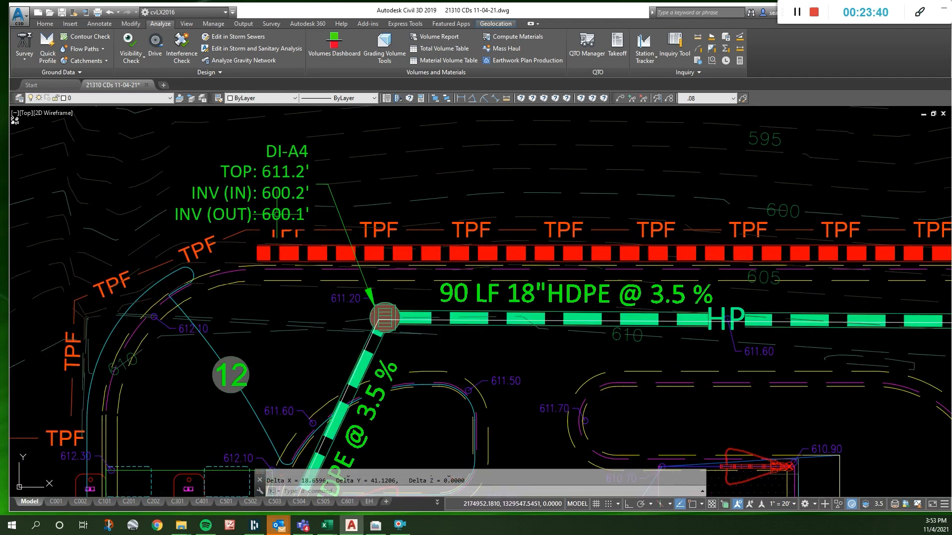
scroll(288, 200, "up", 4)
double_click(289, 201)
left_click_drag(292, 194, 315, 196)
type("2.5")
key("BackSpace")
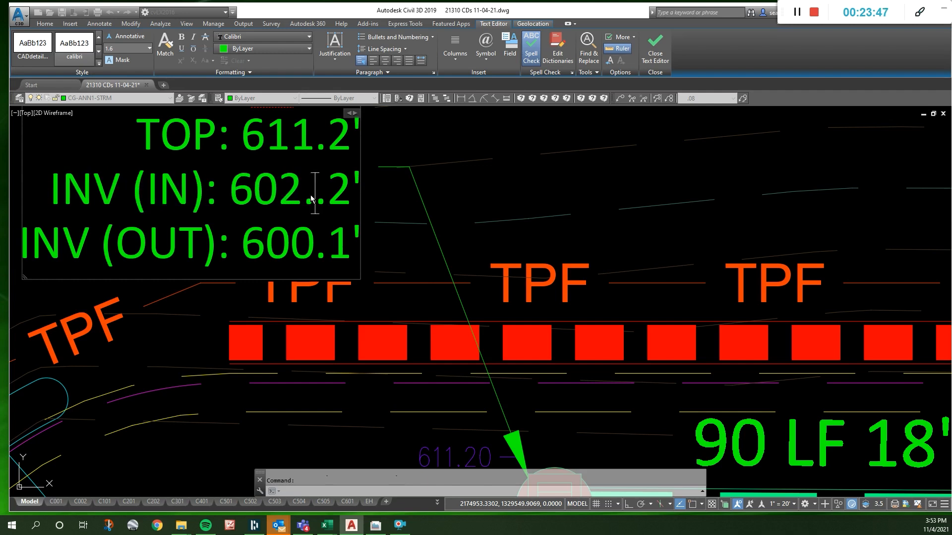
key("Delete")
type("4")
key("Delete")
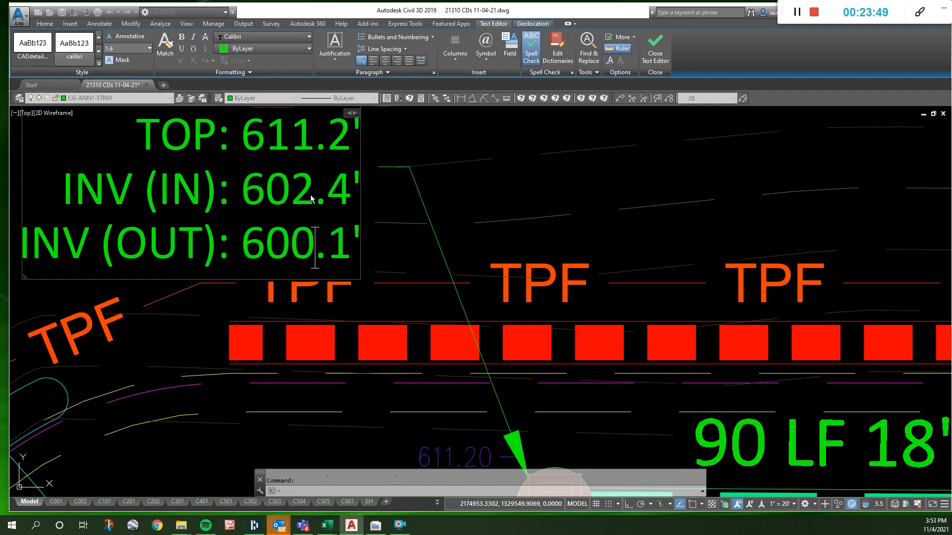
type("2.3")
key("Delete")
key("Delete")
key("Delete")
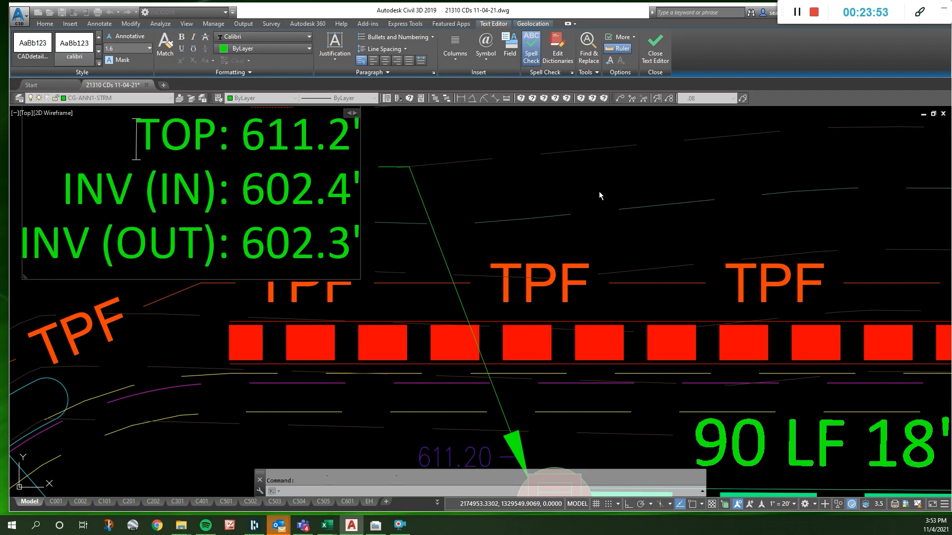
scroll(590, 174, "down", 3)
left_click(593, 175)
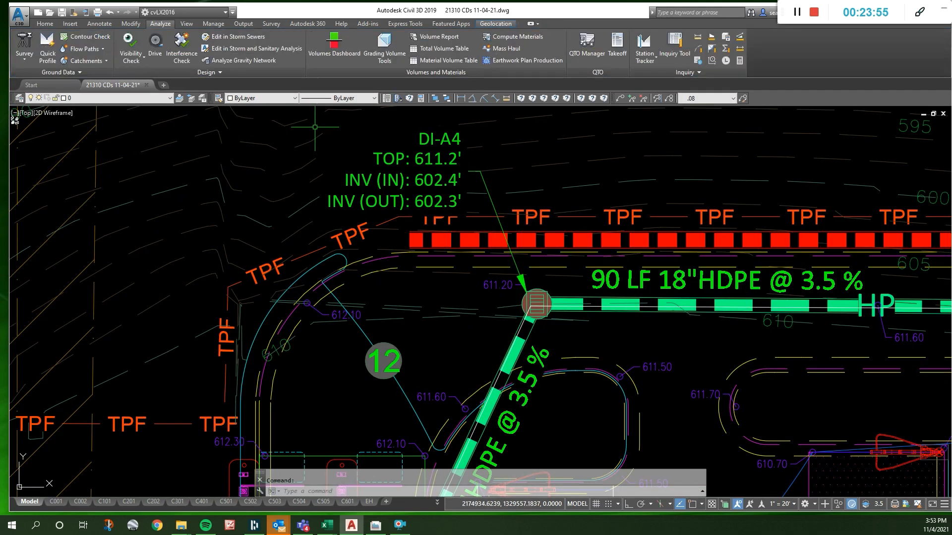
- Measure the distance along the 18" HDPE pipe from inlet DI-A4 to the OCS structure
left_click(507, 98)
left_click(533, 304)
scroll(134, 265, "down", 4)
scroll(535, 268, "up", 4)
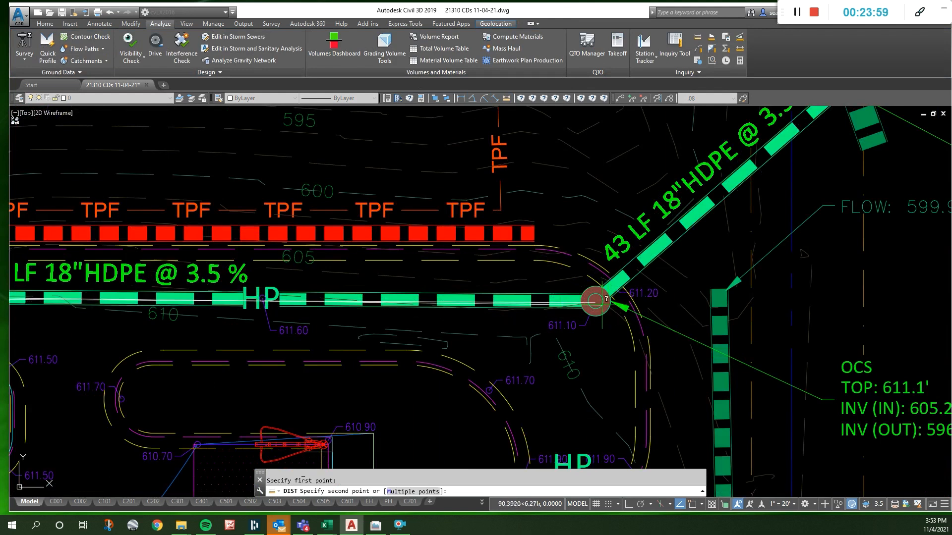
left_click(593, 304)
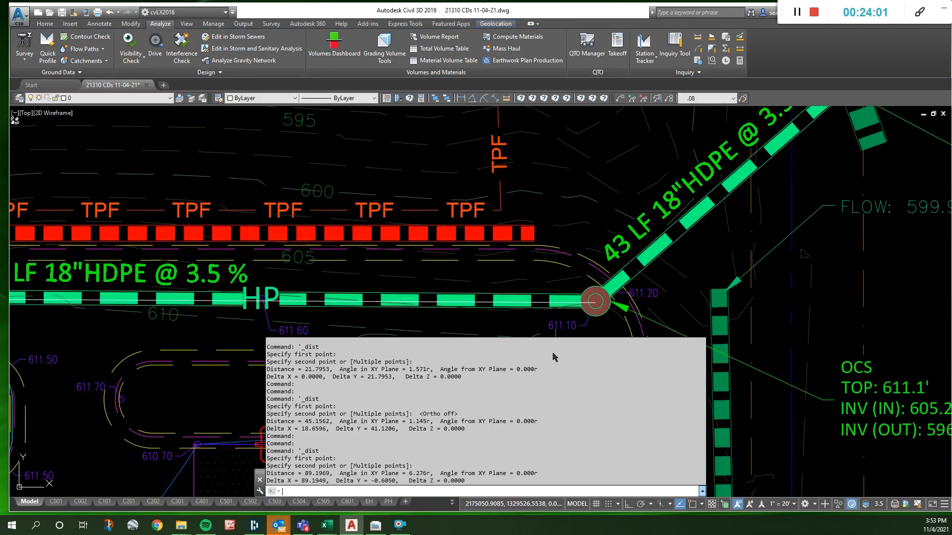
scroll(568, 278, "down", 4)
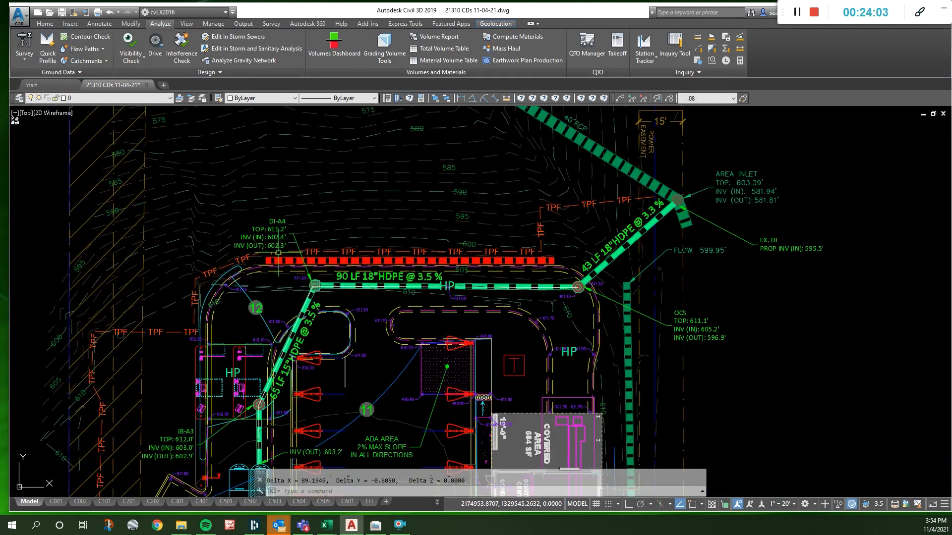
- Set the INV (IN) in the OCS label to 601.4'
scroll(279, 252, "up", 4)
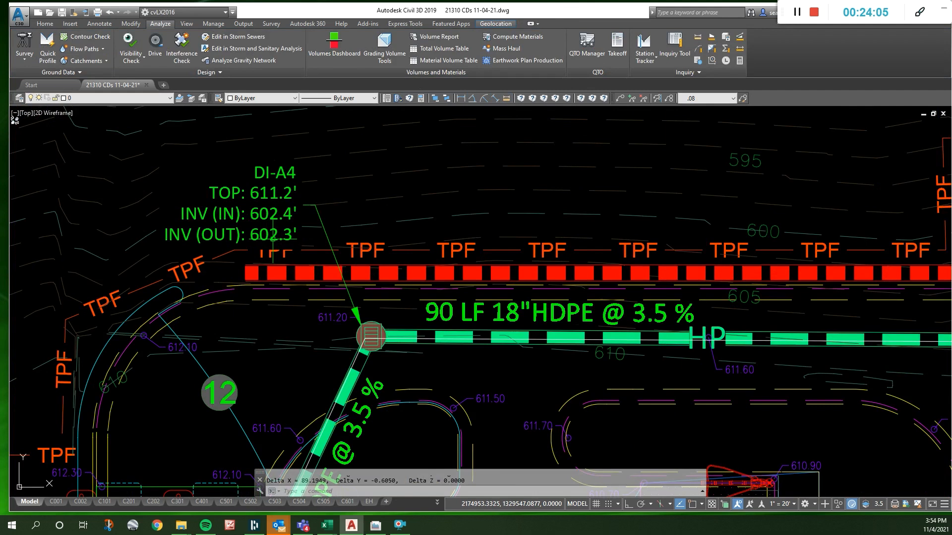
scroll(280, 243, "down", 4)
scroll(573, 293, "up", 5)
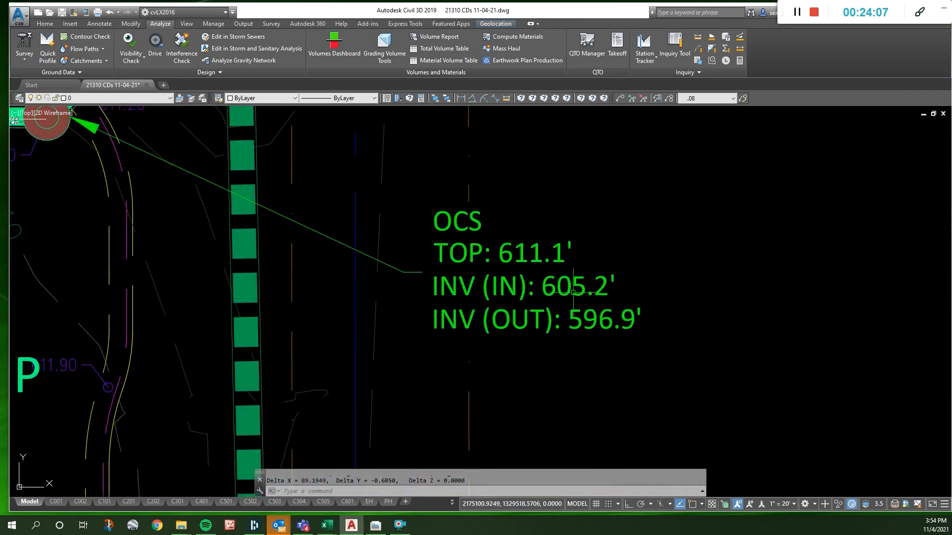
double_click(573, 293)
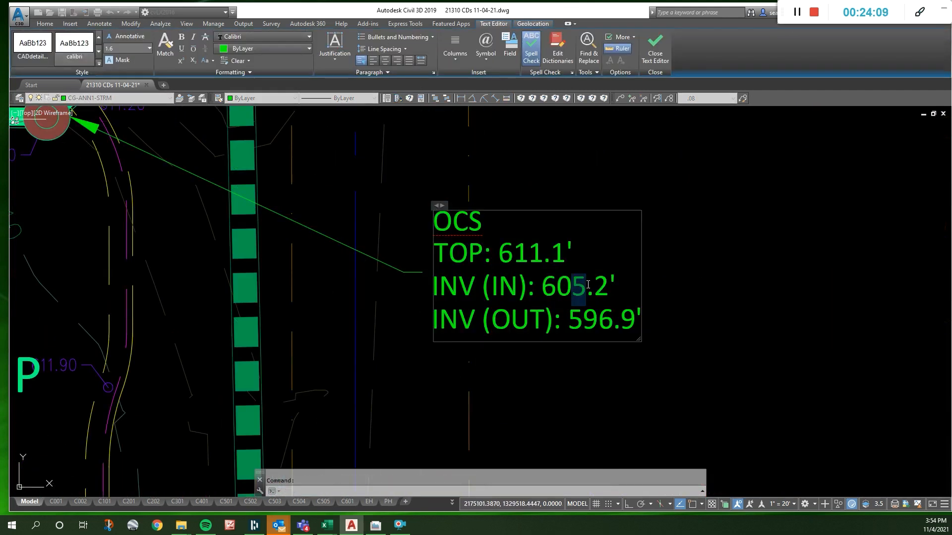
type("1")
key("Right")
type("4")
key("Delete")
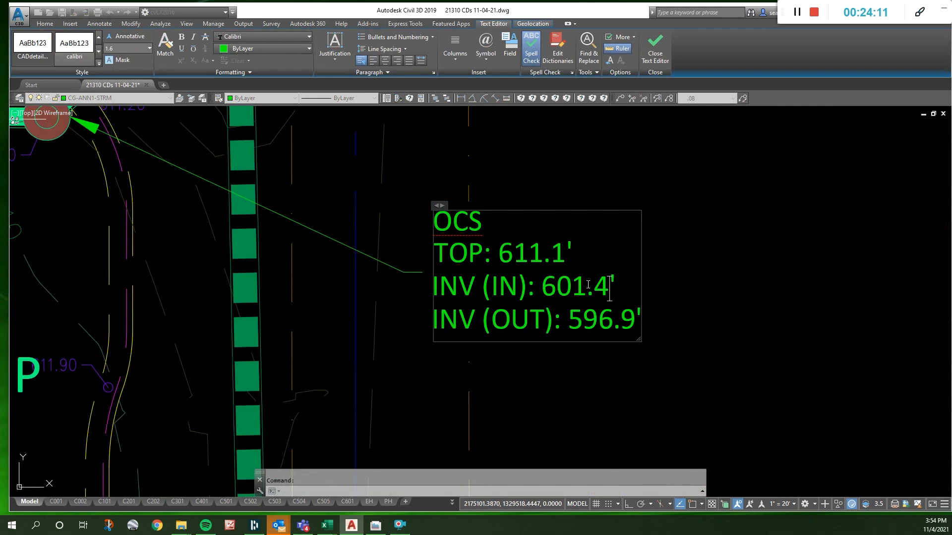
left_click(621, 346)
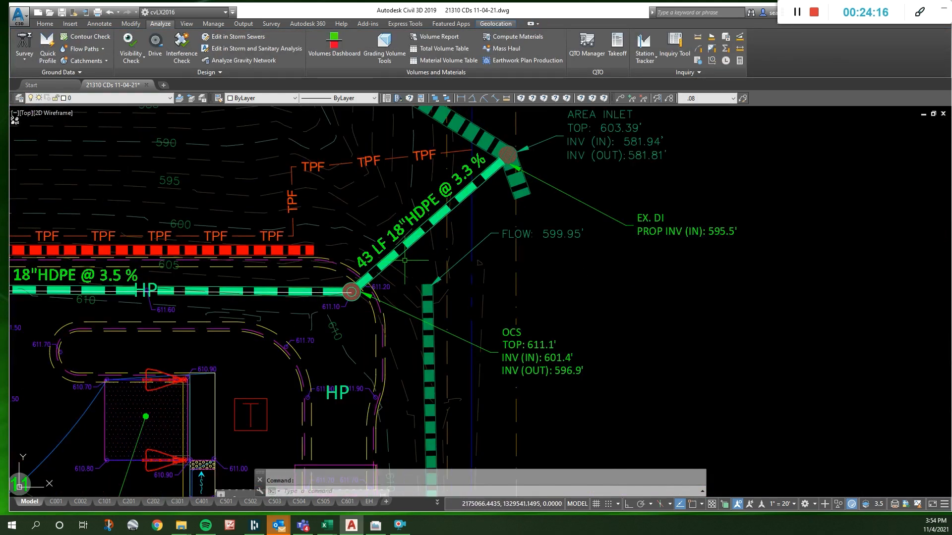
- Erase the thin polyline running along the storm pipe through JB-A3, DI-A4 and OCS
scroll(457, 235, "down", 3)
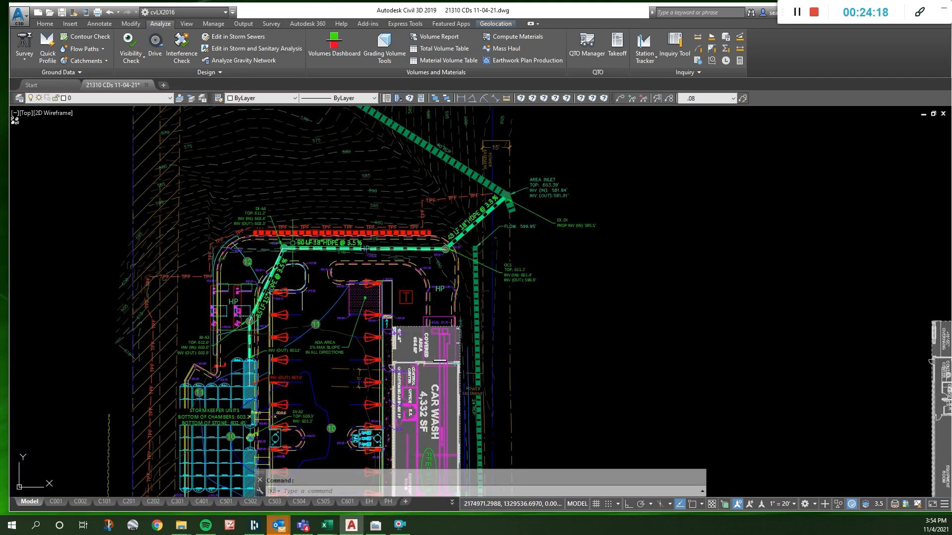
scroll(371, 244, "up", 3)
left_click(353, 253)
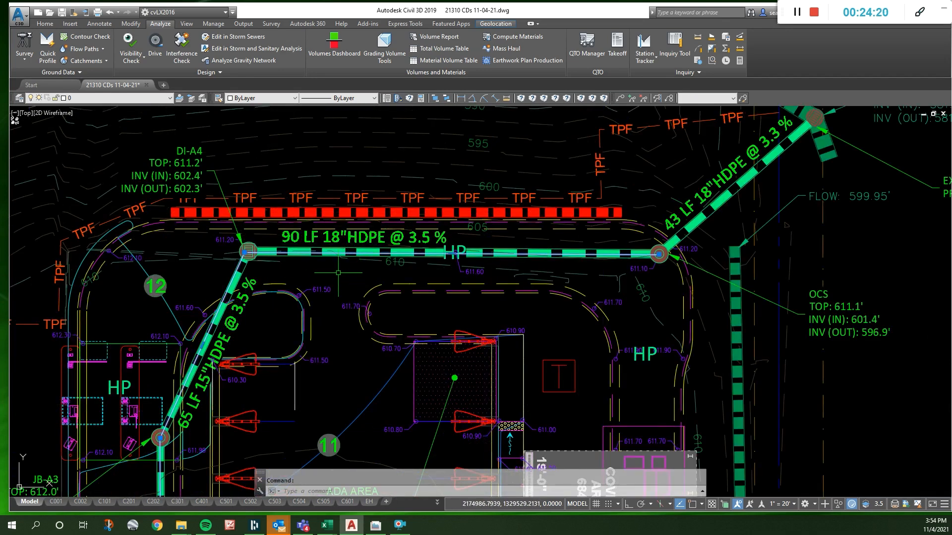
key("Delete")
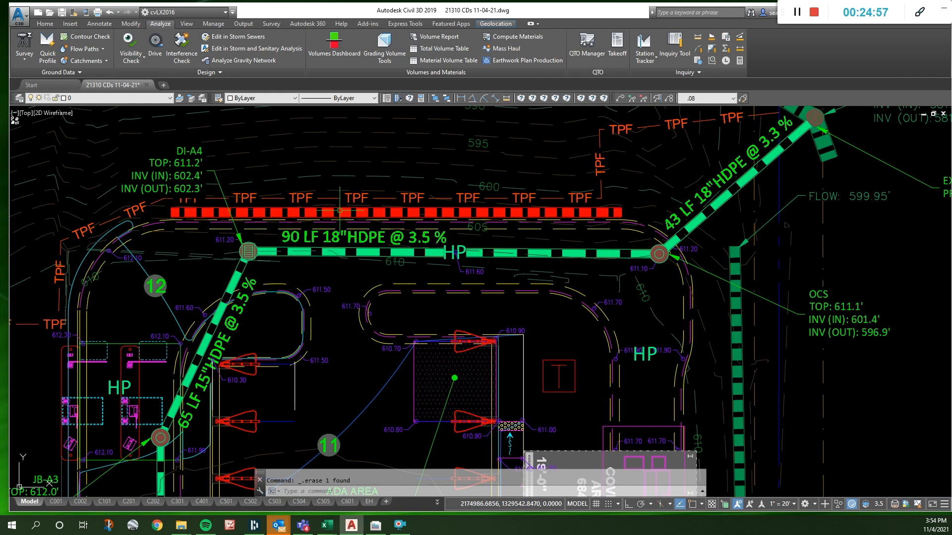
- Copy the DI-A4 label with its leader up and to the left, pointing at the retaining wall's left end
scroll(591, 300, "down", 2)
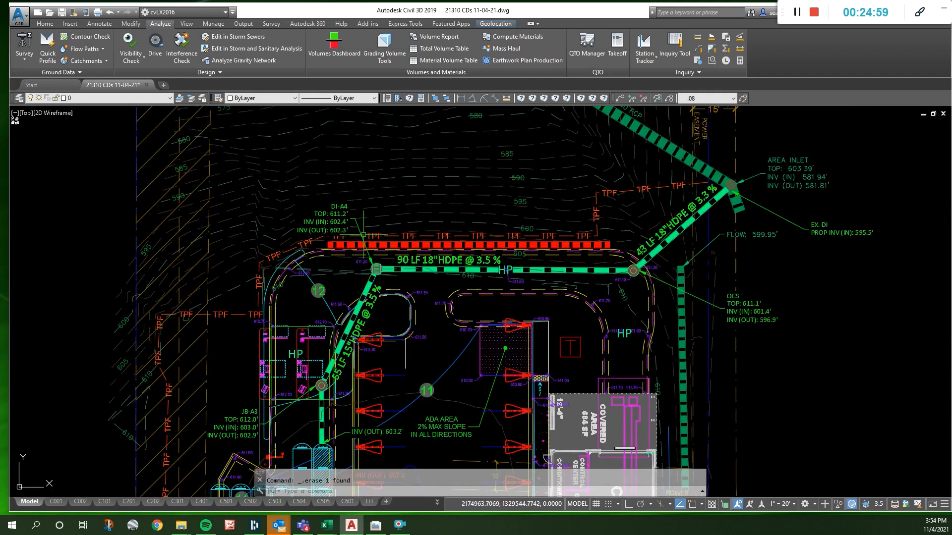
left_click(345, 221)
type("co")
key("Return")
left_click(407, 219)
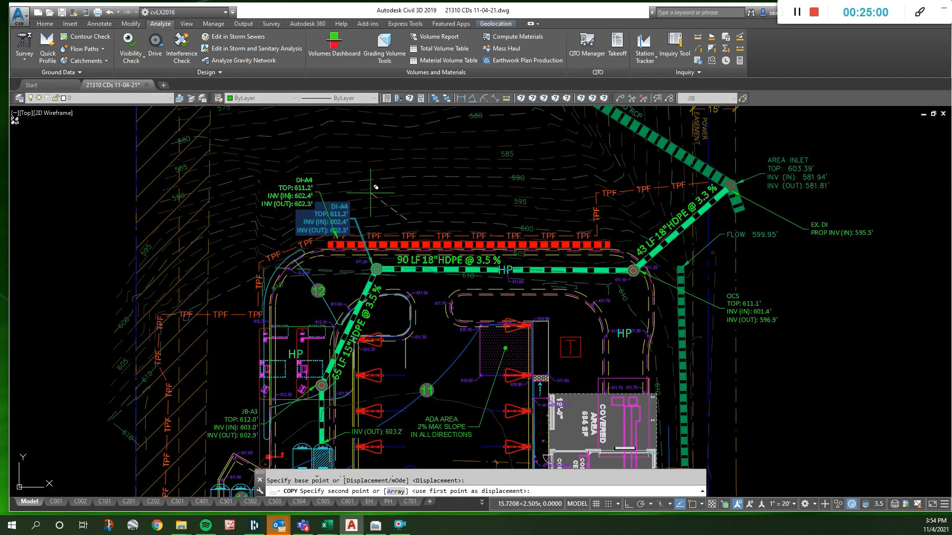
left_click(364, 191)
key("Escape")
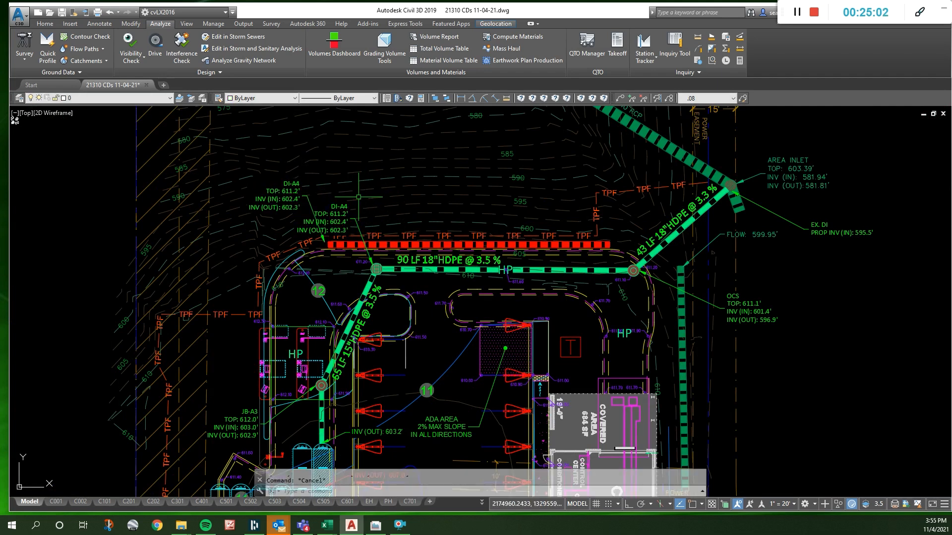
- Show the site plan layers to check the modular retaining wall note, and return to the grading plan layers
type("sp")
key("Return")
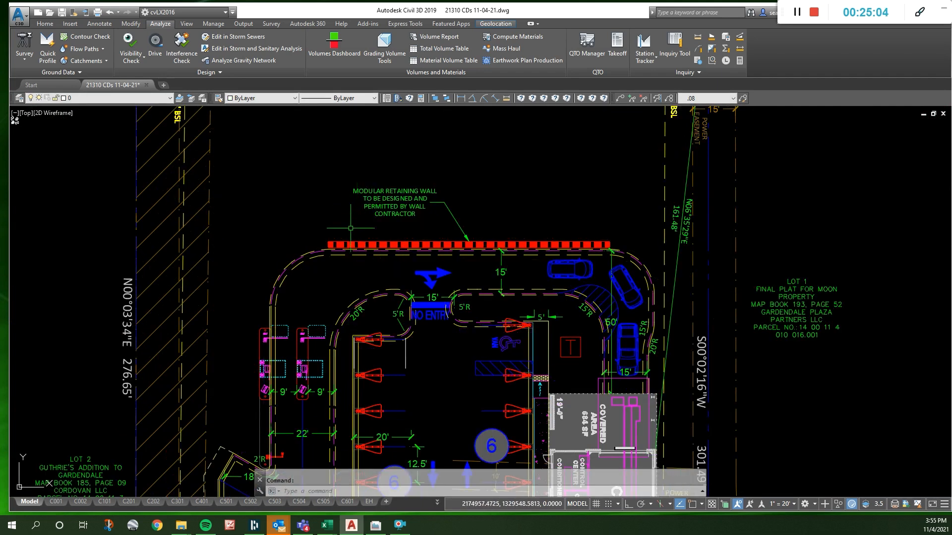
type("gp")
key("Return")
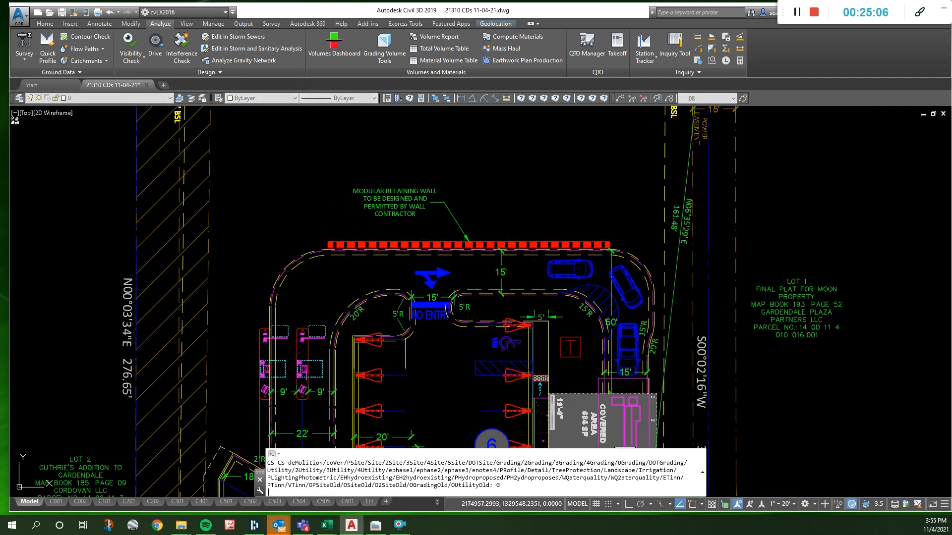
- Replace the copied label's text with "MODULAR WALL" and "DESIGNED BY OTHERS" on two lines
scroll(271, 179, "up", 2)
double_click(289, 187)
left_click_drag(289, 187, 315, 228)
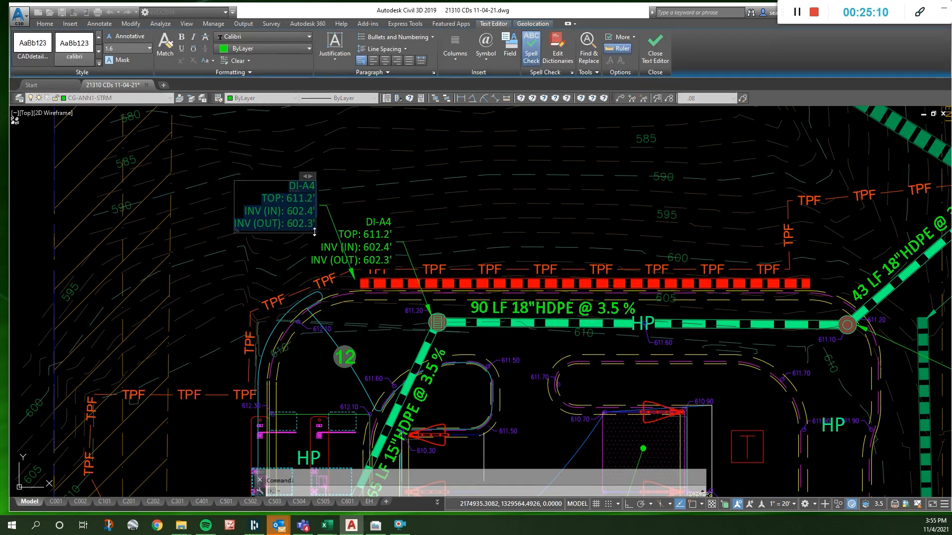
type("MODULAR WALL")
key("Return")
type("DESINGED")
key("BackSpace")
key("BackSpace")
key("BackSpace")
key("BackSpace")
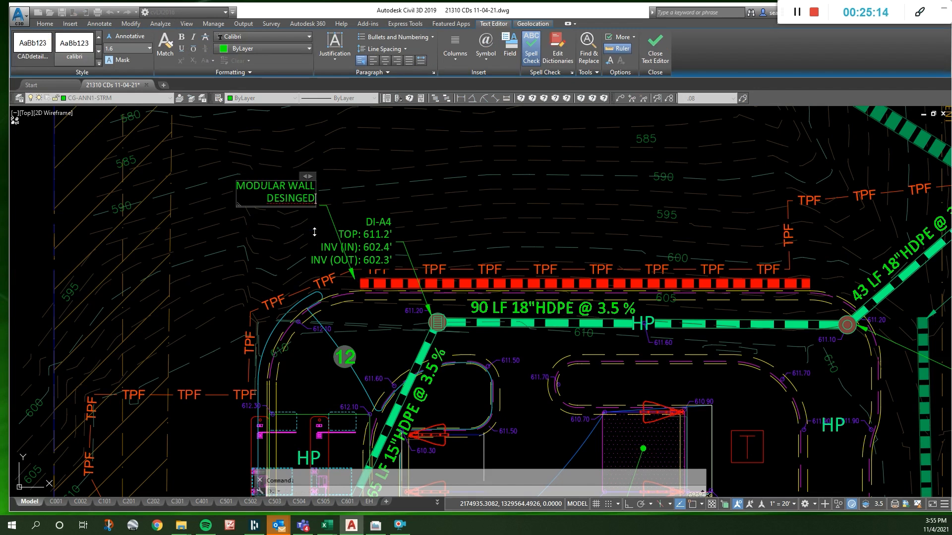
type("GNED BY OTHERS")
- Add the lines "TG: 611.5'" and "BG" to the modular wall note and close it
key("Return")
type("TG")
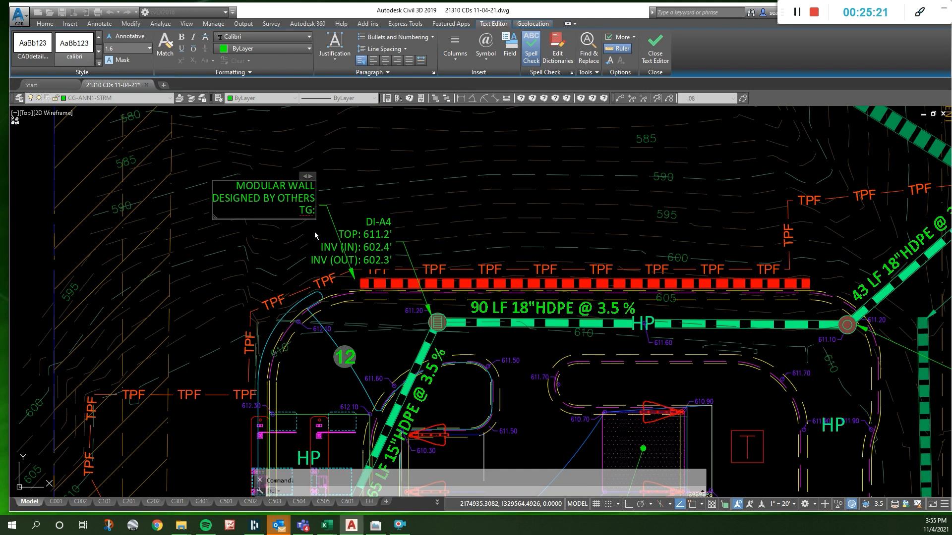
type(": 611.5'")
key("Return")
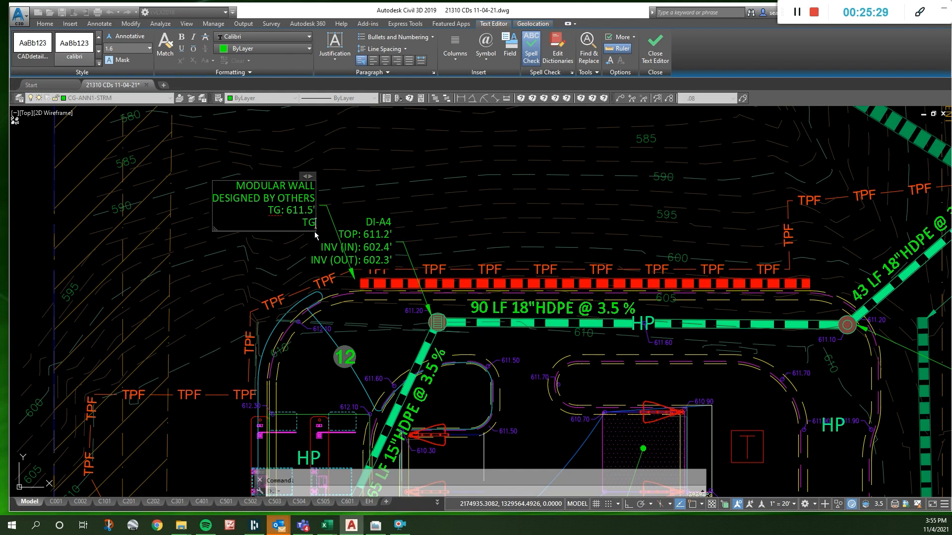
type("BG:")
left_click(520, 265)
- Close the modular wall note and inspect the minor contour crossing the wall's right end
scroll(501, 278, "up", 5)
left_click(810, 265)
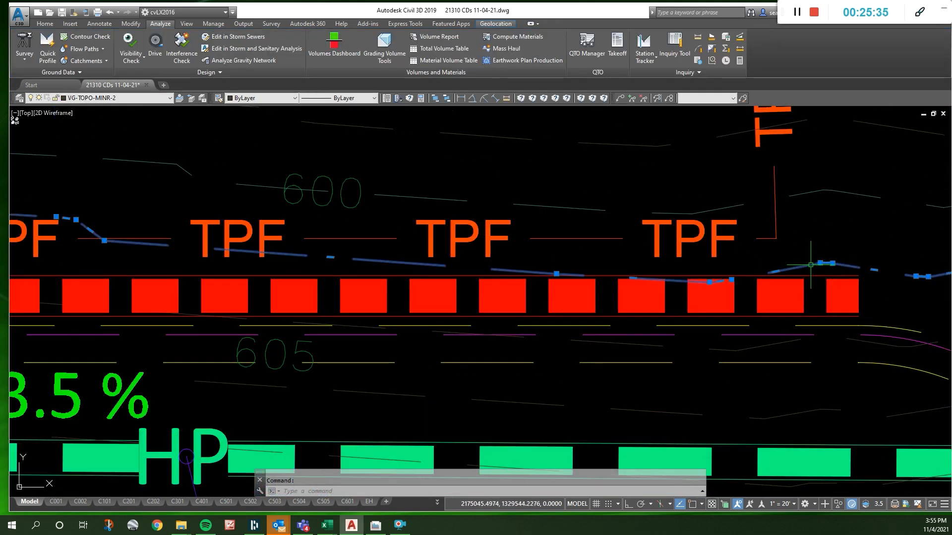
scroll(767, 252, "down", 5)
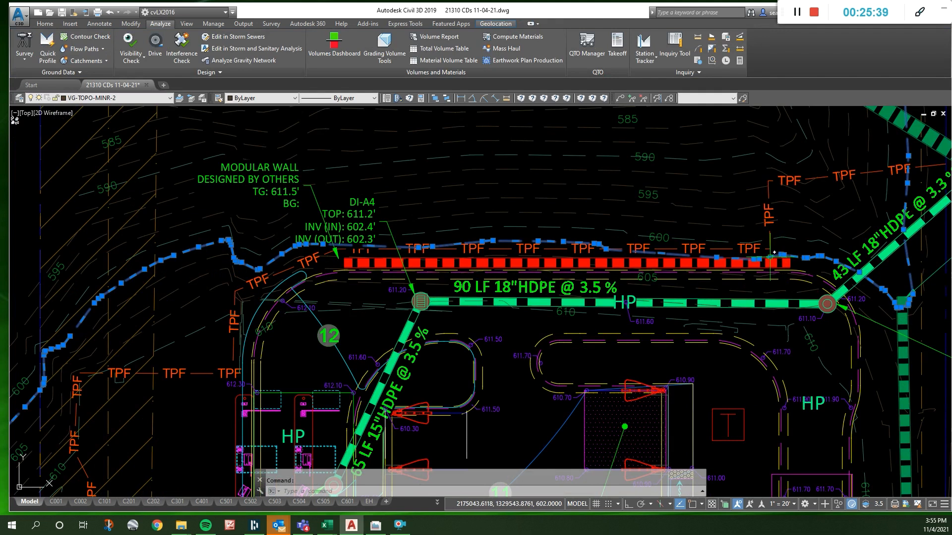
mouse_move(770, 258)
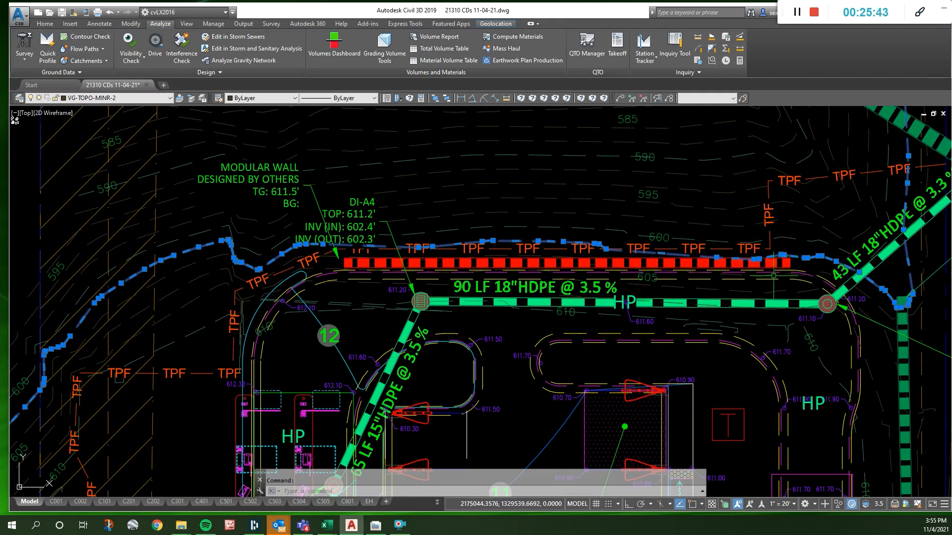
scroll(774, 263, "up", 4)
key("Escape")
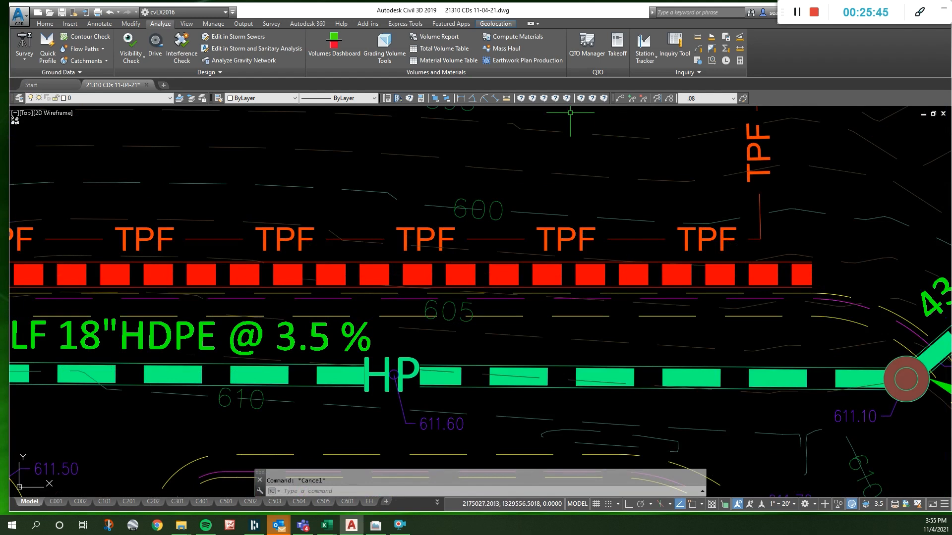
- Measure the vertical distance in plan from the contour above the wall's right end to the wall's upper edge
left_click(520, 99)
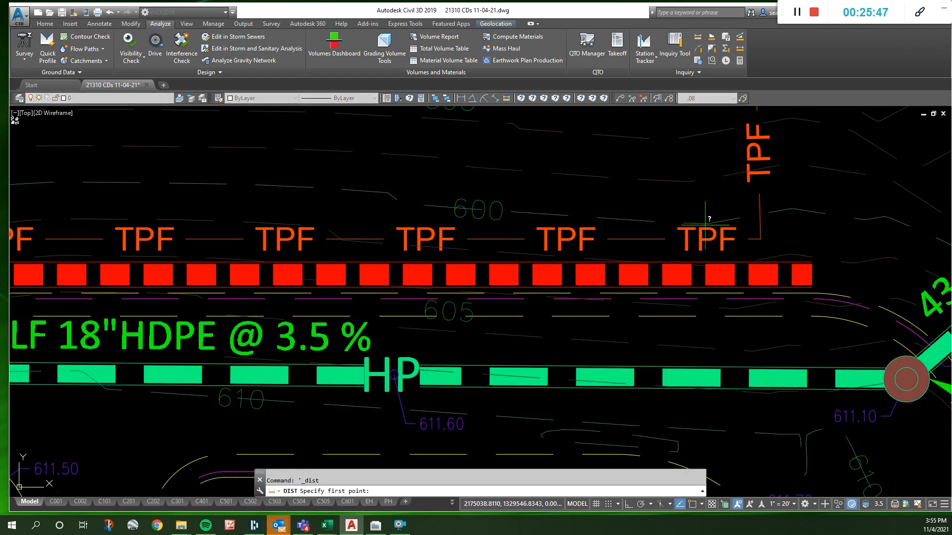
left_click(707, 218)
key("F8")
left_click(717, 261)
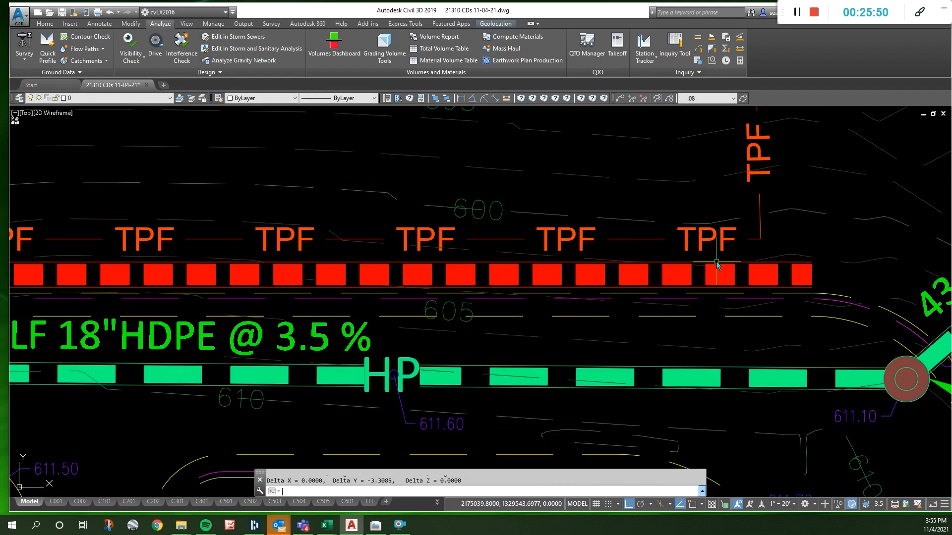
key("Escape")
left_click(770, 260)
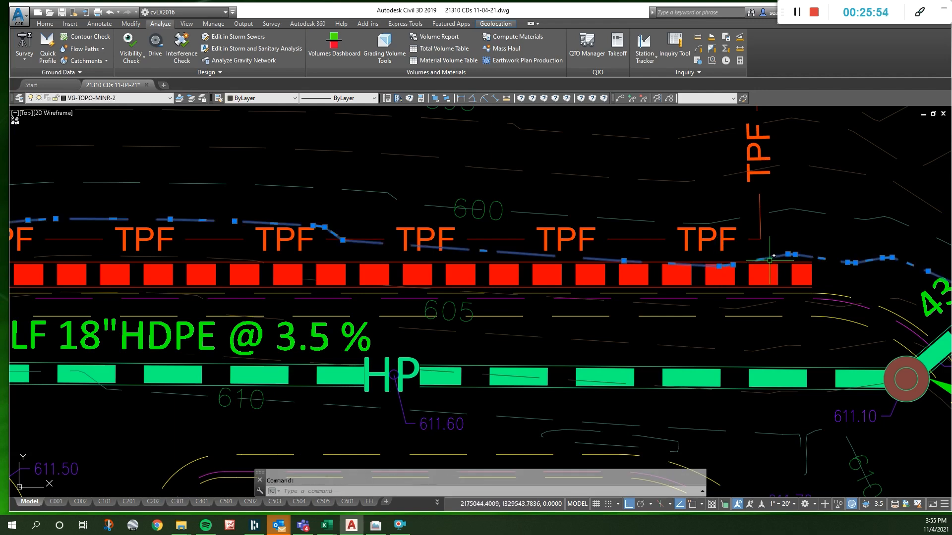
key("Escape")
- Replace the BG line of the modular wall note with "TW: 602.5'" and close the note
scroll(770, 258, "down", 8)
scroll(530, 242, "up", 7)
double_click(529, 241)
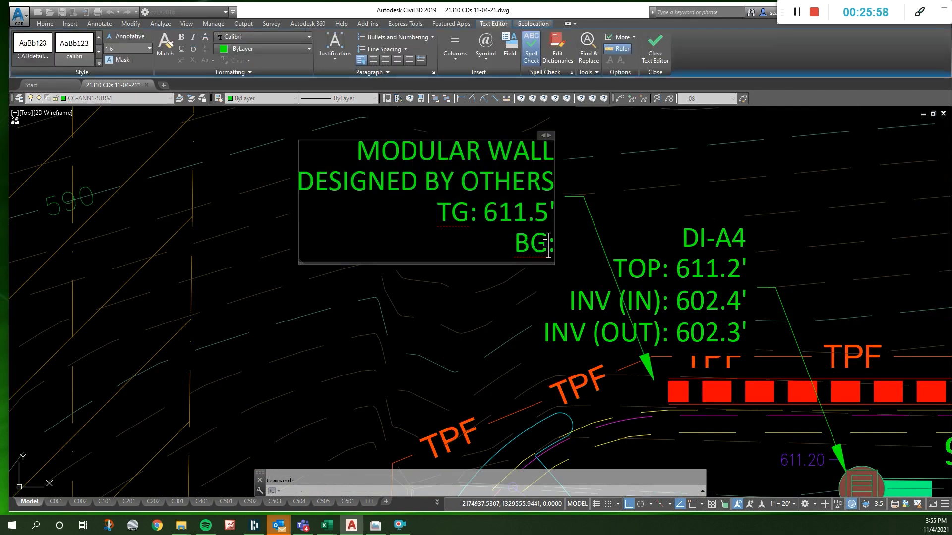
left_click_drag(547, 245, 518, 249)
type("6.2.")
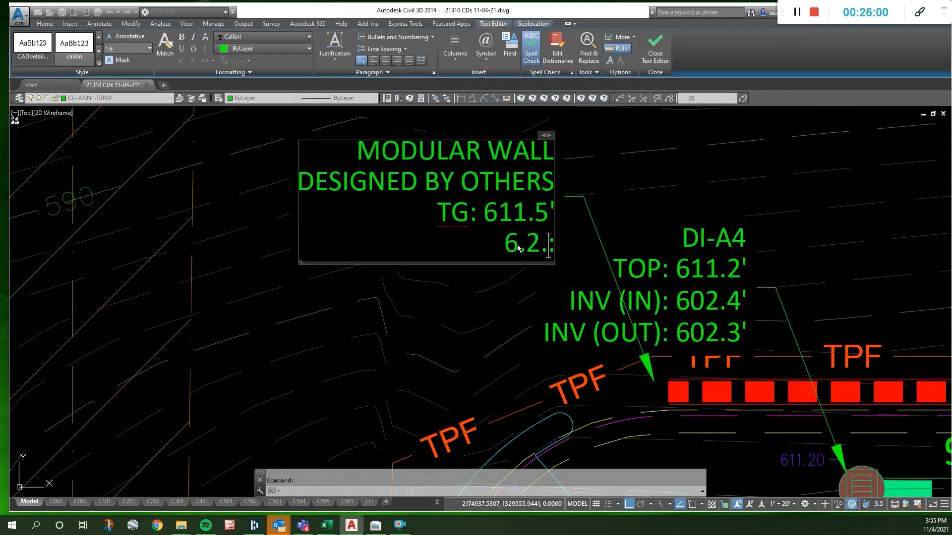
type("5")
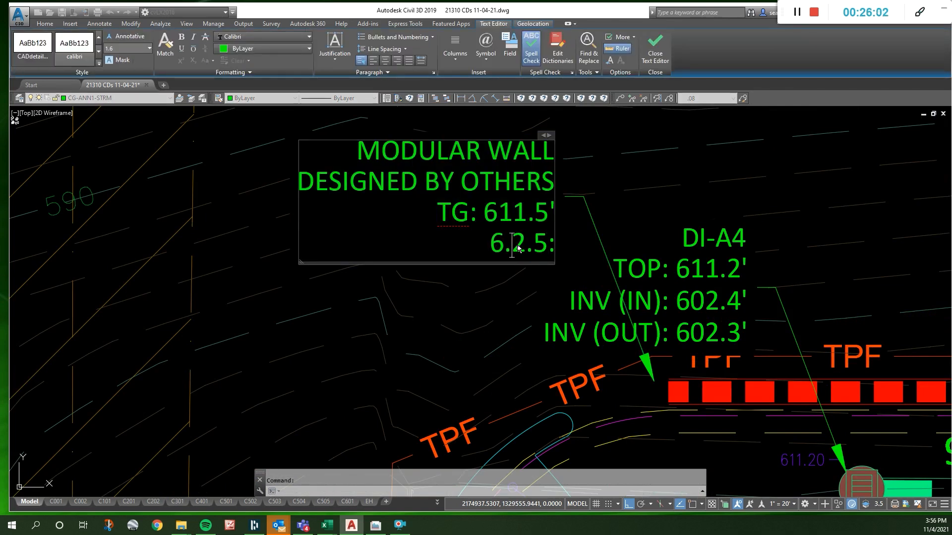
type("0")
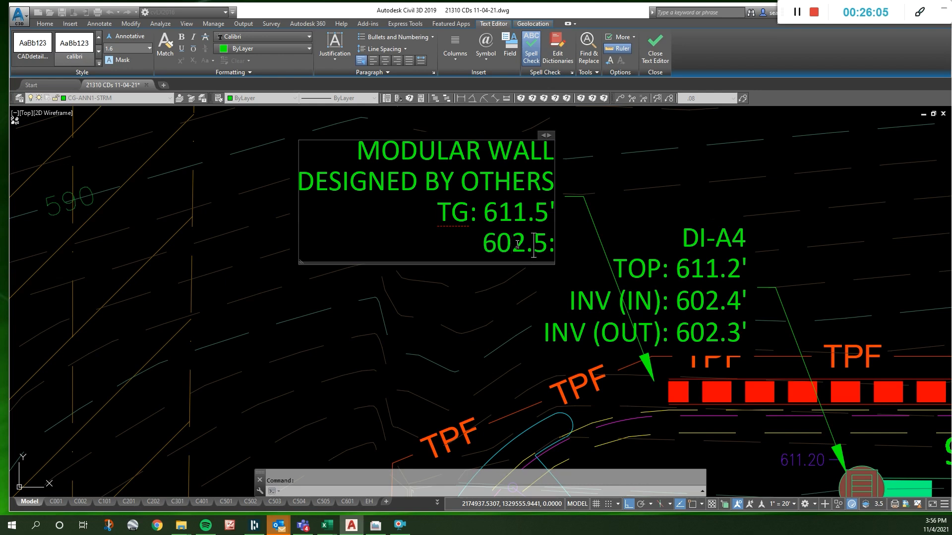
type("'")
key("Delete")
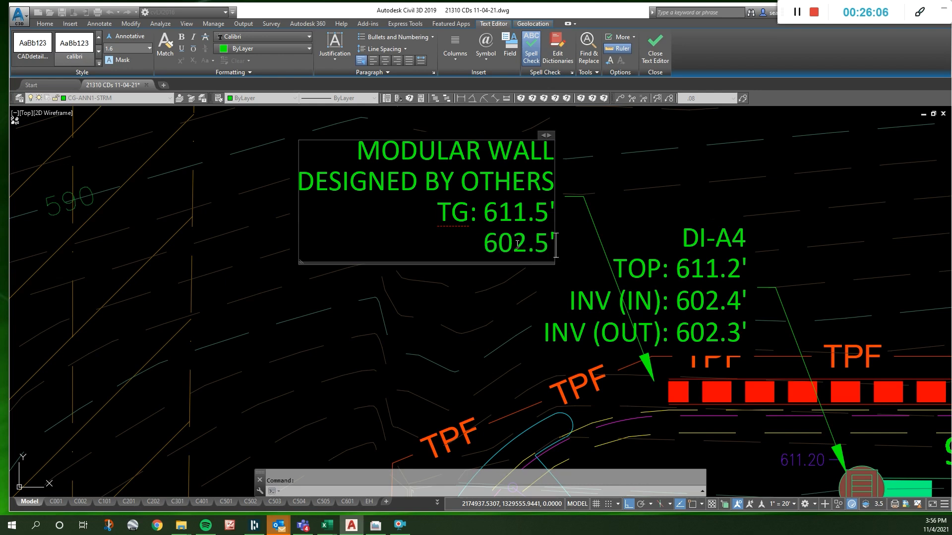
type("TW")
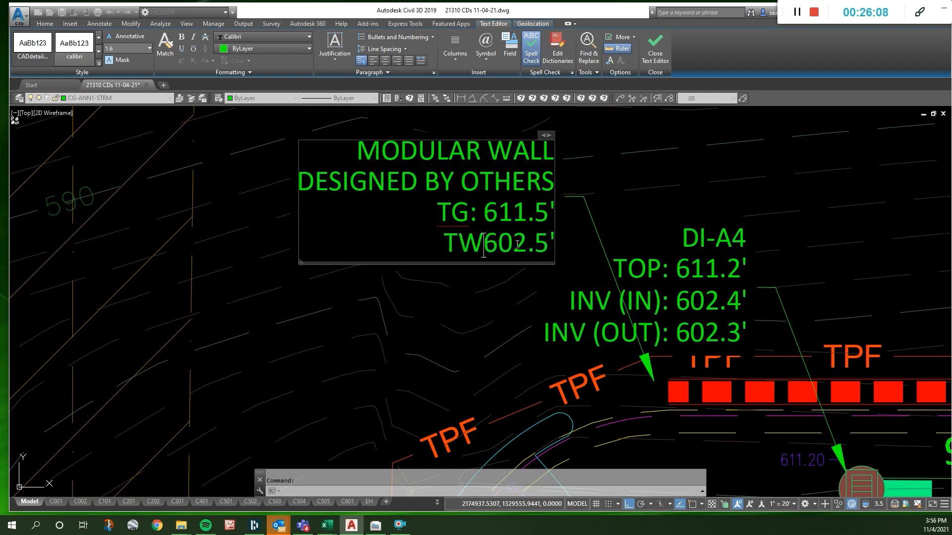
type(":")
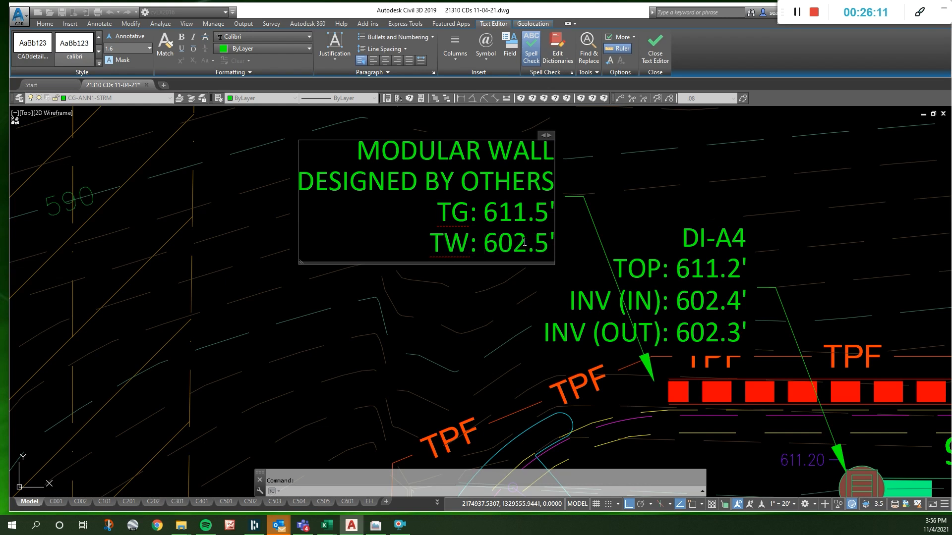
key("Escape")
- Move the modular wall note down and to the left of the DI-A4 label, with its arrow at the wall's left end
scroll(474, 213, "down", 4)
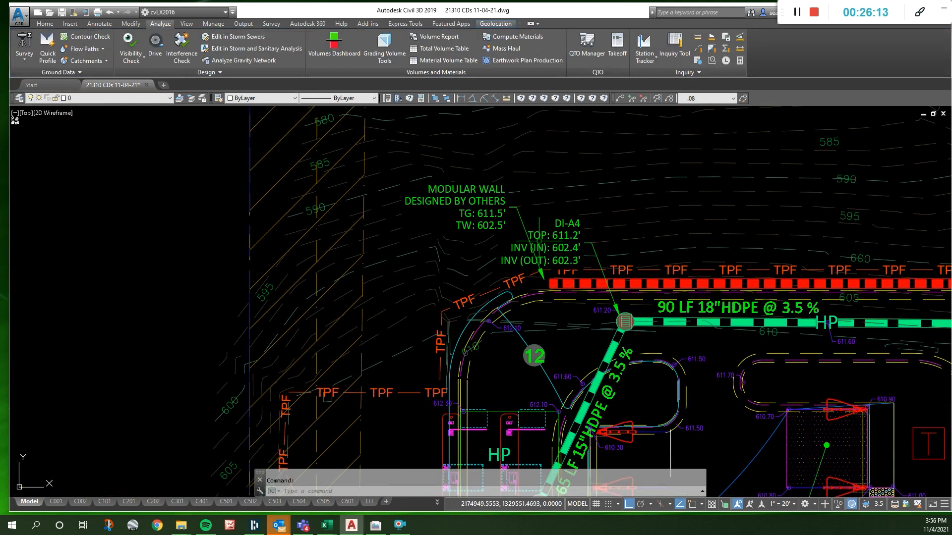
left_click(524, 227)
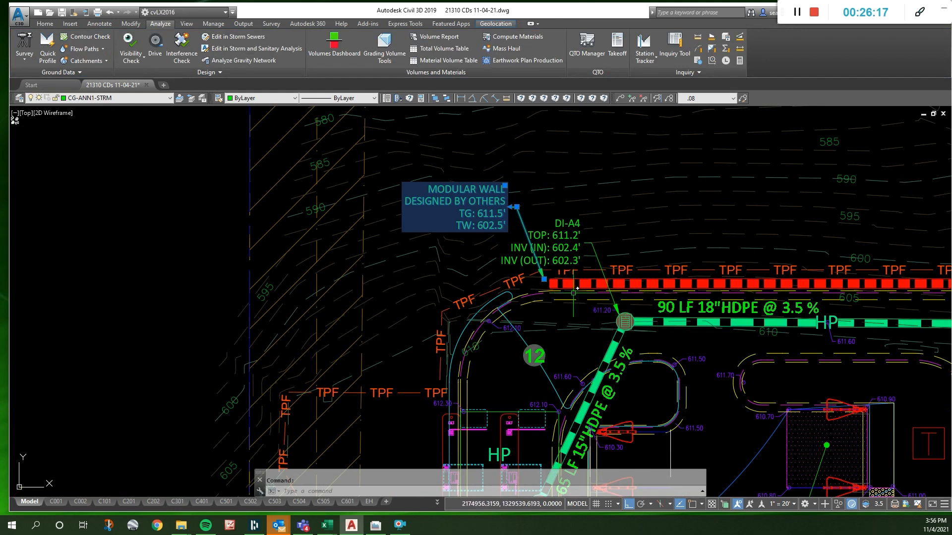
left_click(505, 186)
key("F8")
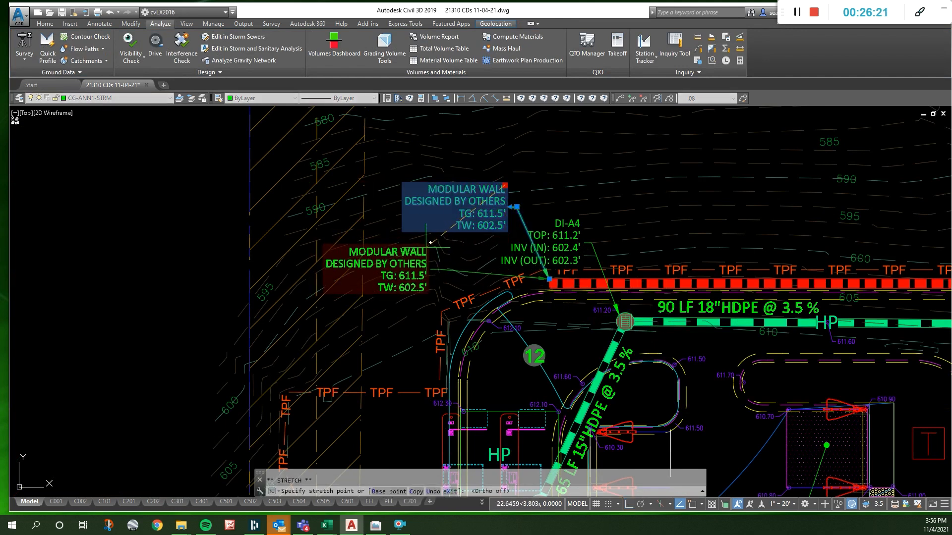
left_click(429, 245)
- Copy the modular wall note to the open area above the right half of the wall
type("co")
key("space")
left_click(436, 232)
scroll(335, 222, "down", 4)
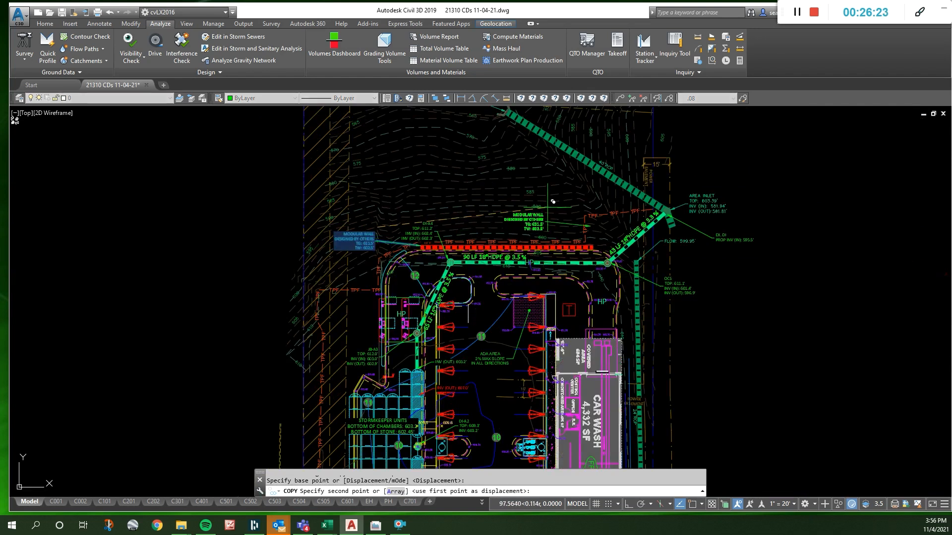
scroll(556, 206, "up", 2)
left_click(525, 209)
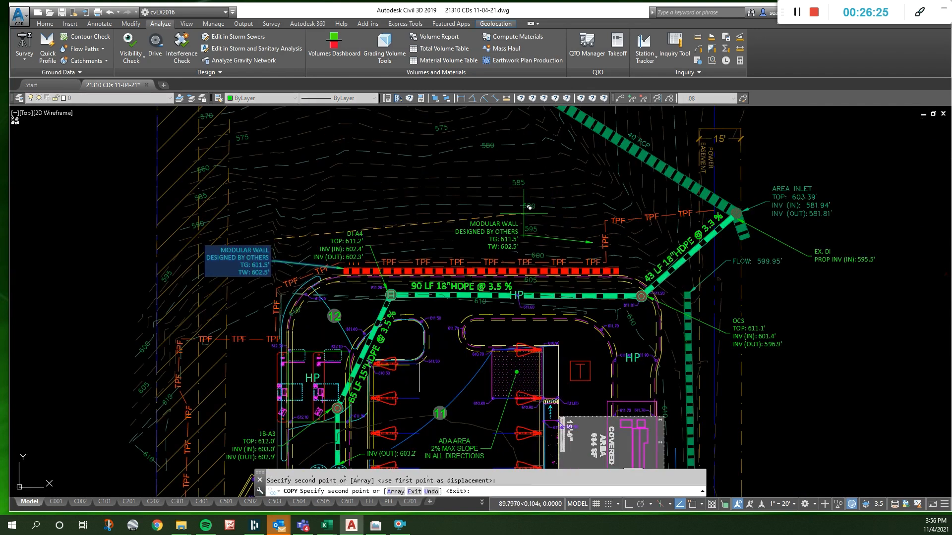
key("Escape")
- Stretch the copied note's leader arrow to the upper edge of the wall's right end
left_click(582, 240)
left_click(593, 242)
scroll(614, 257, "up", 4)
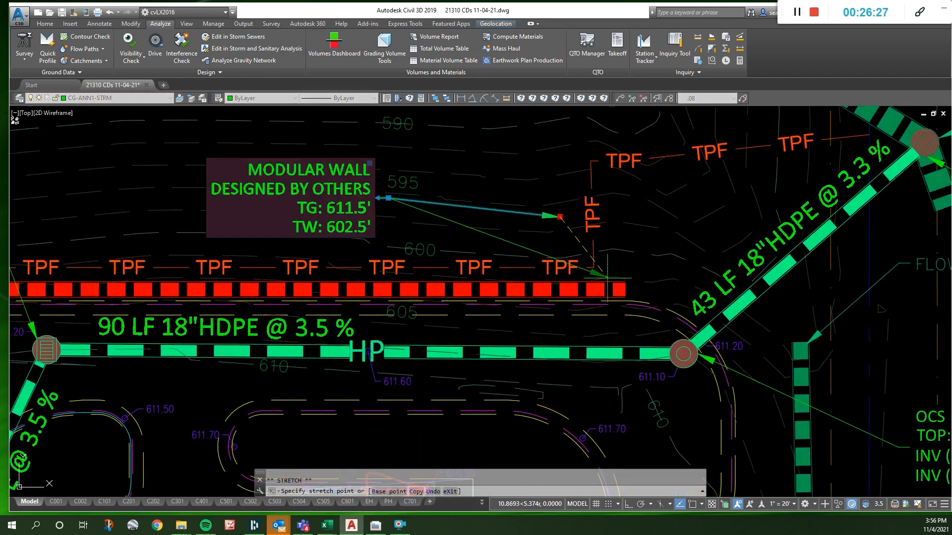
left_click(611, 278)
scroll(615, 236, "down", 5)
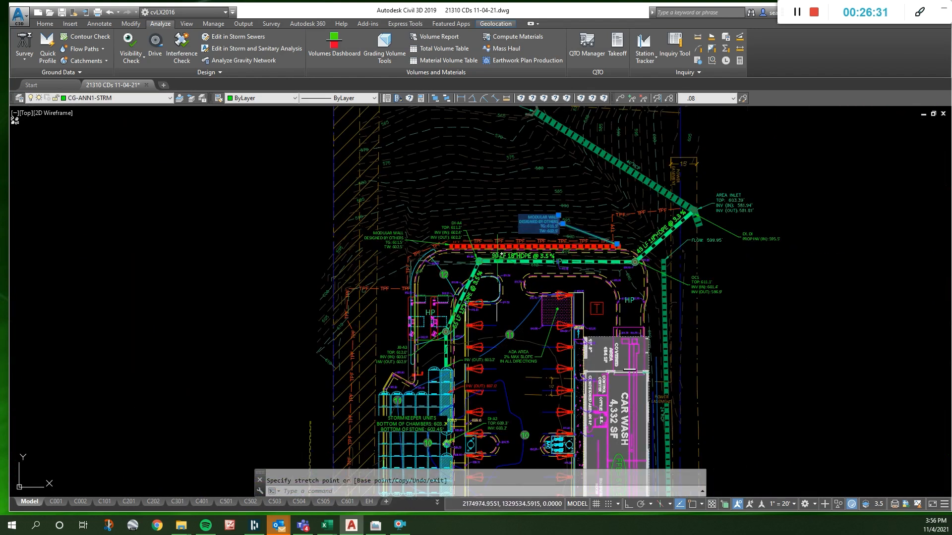
scroll(503, 254, "up", 4)
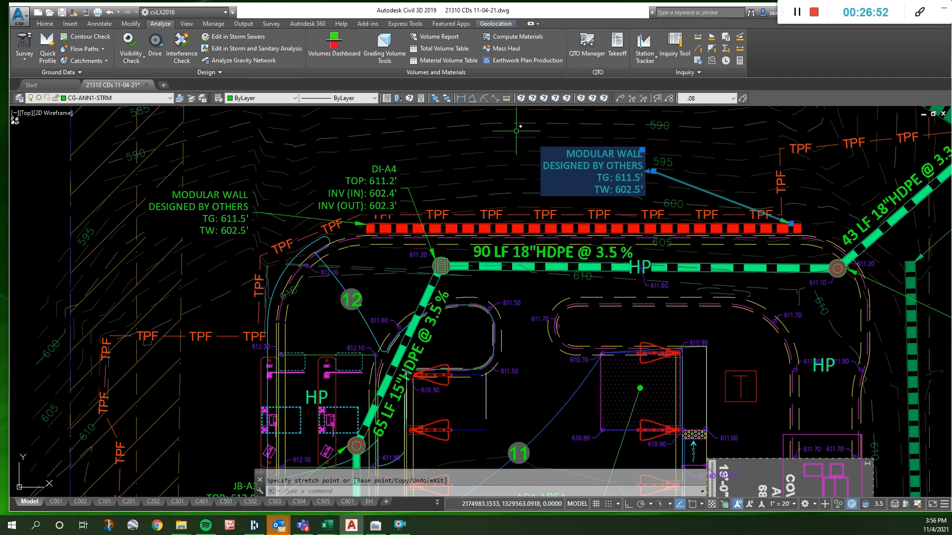
key("Escape")
- Offset the modular wall's lower edge toward the parking area at the default distance as a guide line near DI-A4
left_click(506, 98)
scroll(441, 247, "up", 4)
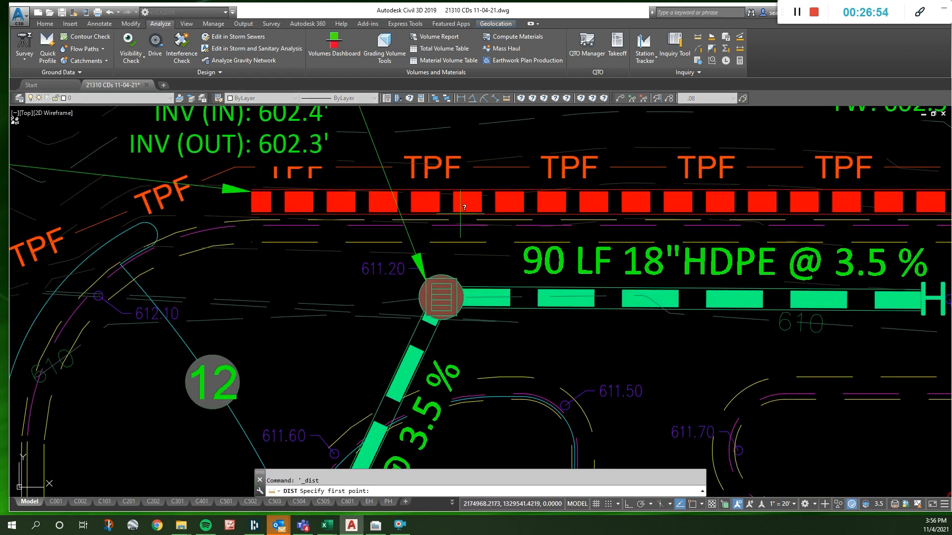
key("Escape")
type("o")
key("Return")
key("Return")
left_click(489, 214)
left_click(483, 220)
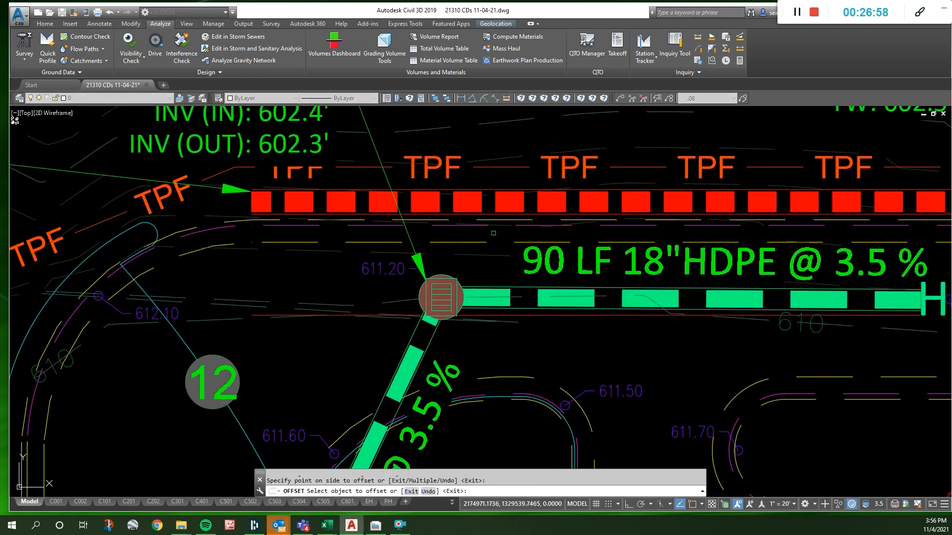
scroll(472, 215, "down", 4)
left_click(471, 277)
scroll(857, 259, "up", 2)
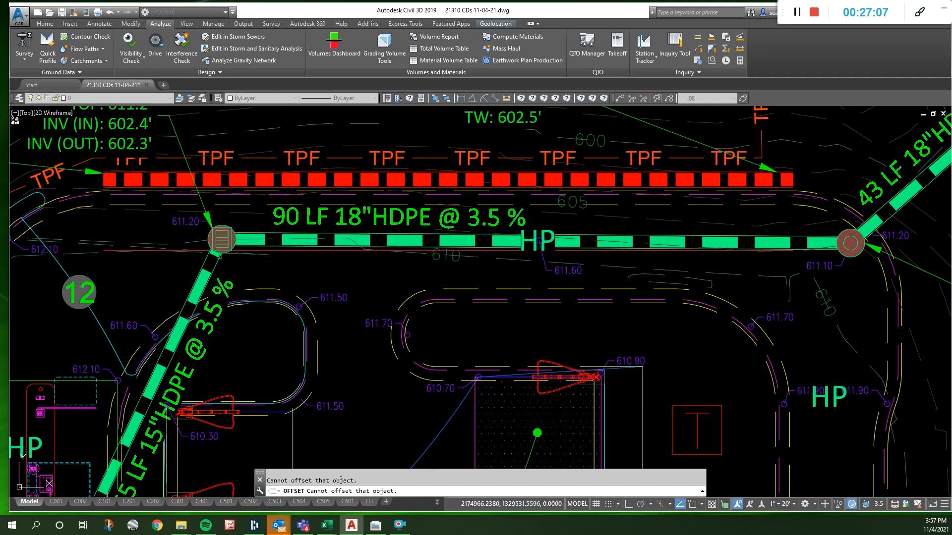
key("Escape")
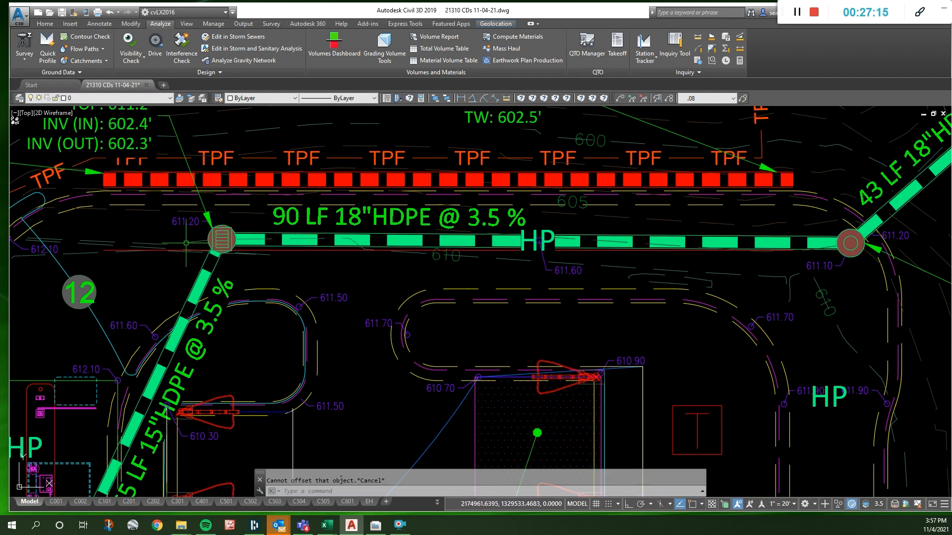
- Freeze the major contour layer VG-TOPO-MAJR-10 by picking the contour beside DI-A4
scroll(196, 246, "up", 4)
type("zx")
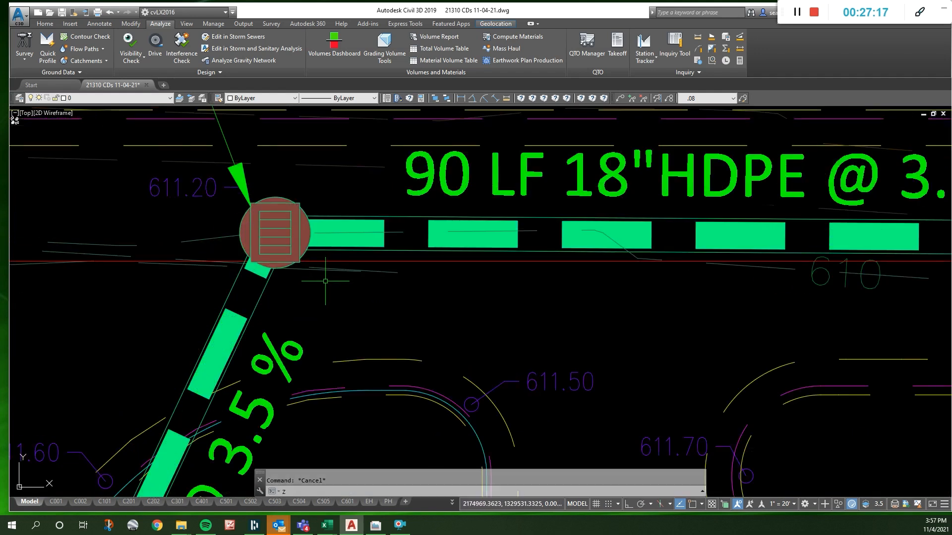
key("space")
left_click(322, 282)
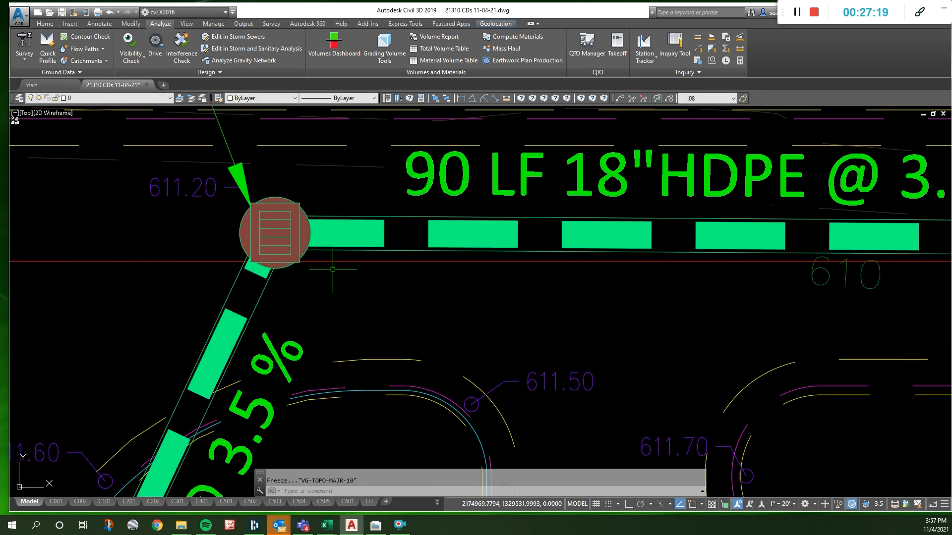
key("Escape")
- Stretch inlet DI-A4 with its connected pipe ends 4 units along the 15" pipe toward JB-A3
scroll(280, 288, "down", 2)
type("s")
key("space")
left_click(285, 298)
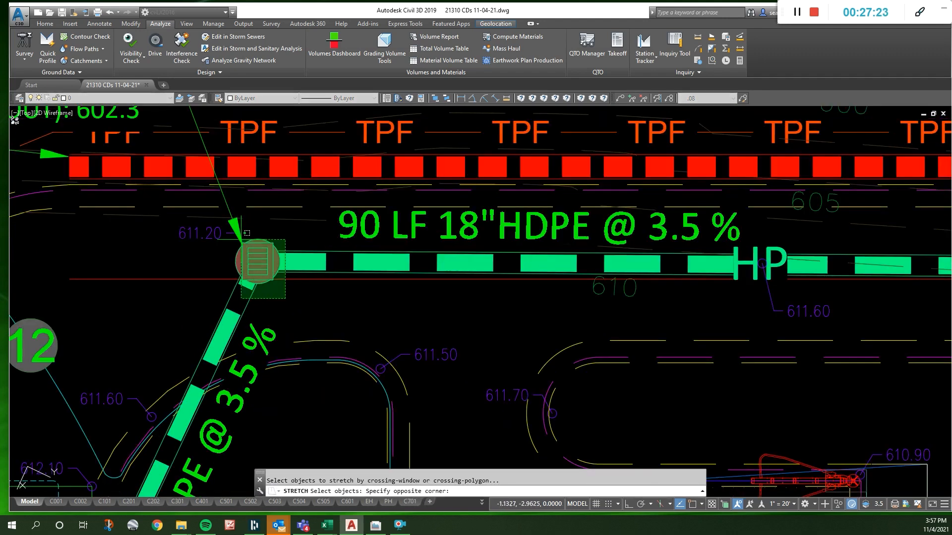
left_click(237, 230)
key("space")
left_click(257, 262)
key("F8")
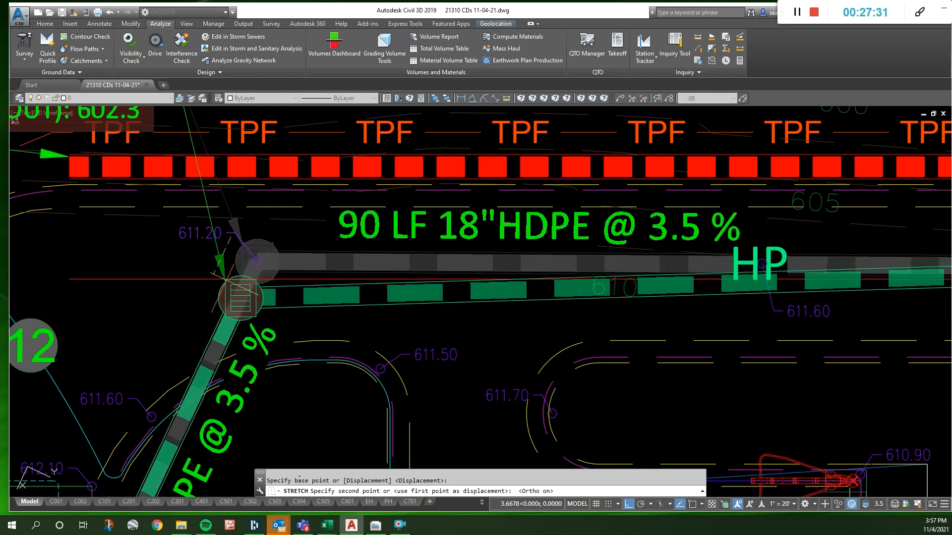
key("F2")
key("F2")
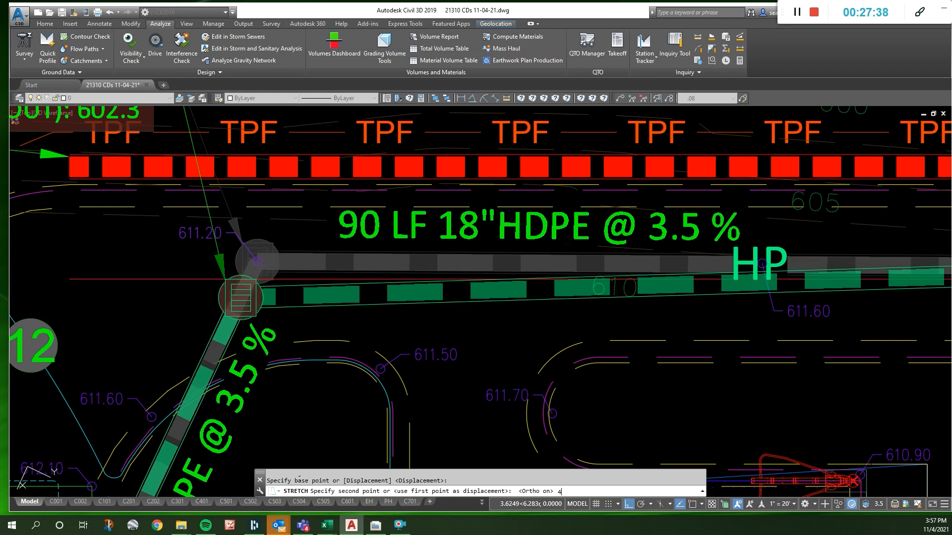
key("Return")
key("Escape")
- Erase the red offset guide line running below the wall
scroll(301, 260, "down", 4)
left_click(297, 267)
key("Delete")
key("Escape")
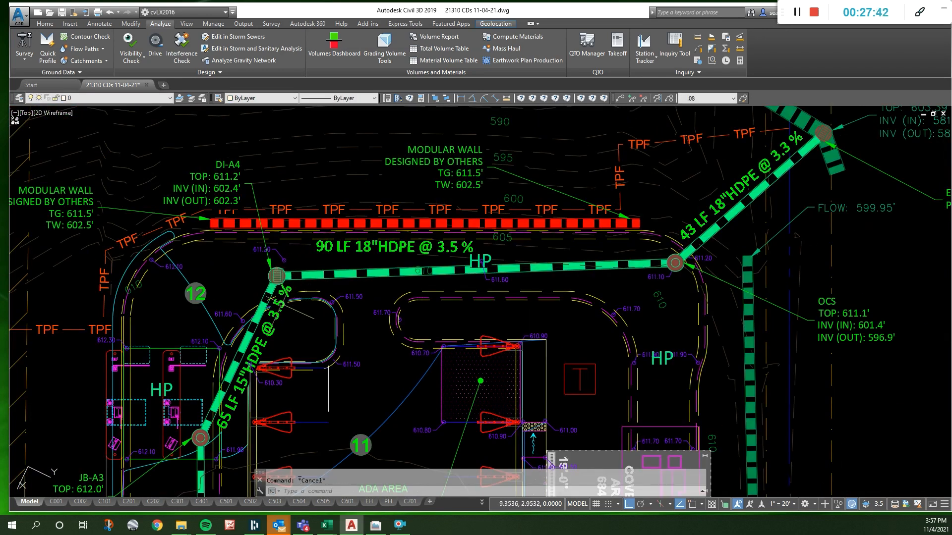
- Check the pipe between JB-A3 and DI-A4, and change its label to "61 LF 24"HDPE @ 1.0%"
left_click(248, 350)
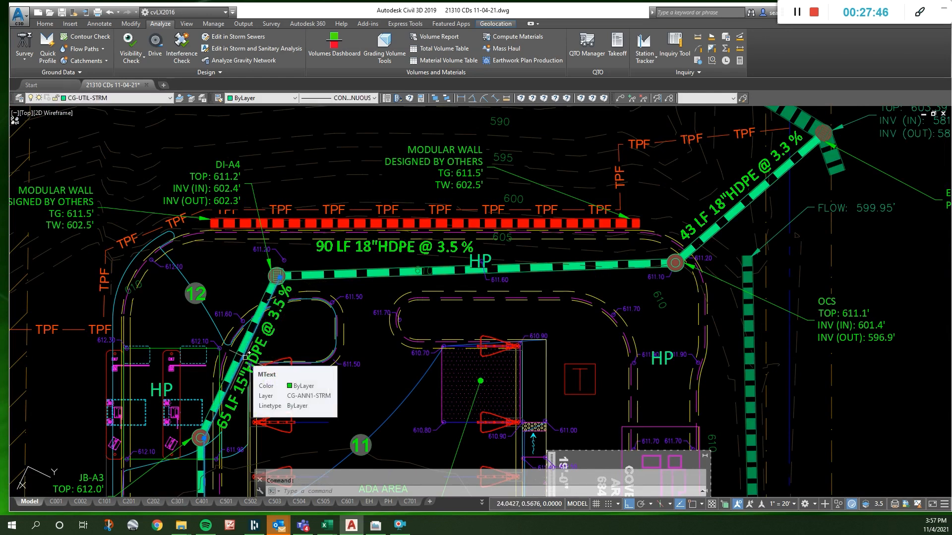
key("Escape")
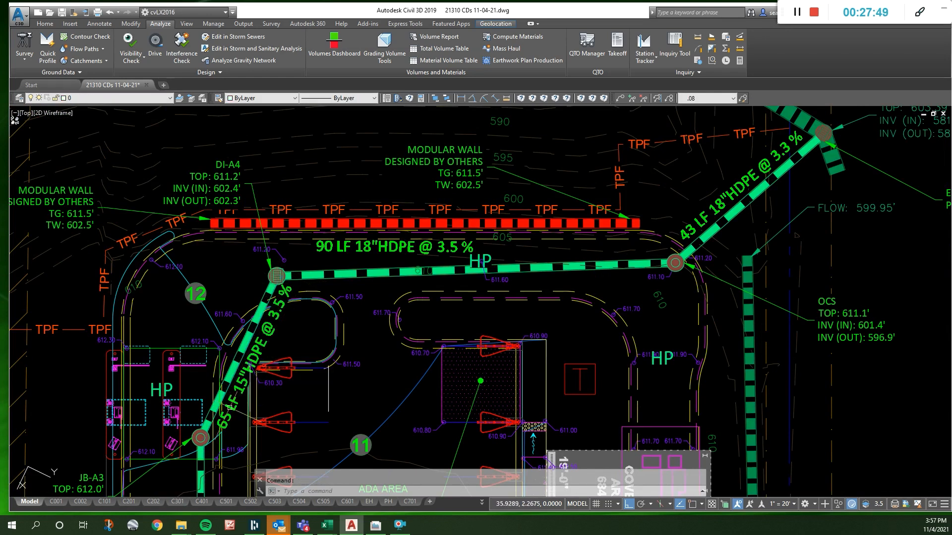
scroll(230, 411, "up", 2)
double_click(227, 421)
left_click_drag(165, 321, 240, 323)
type("1 LF 24")
left_click_drag(345, 322, 382, 320)
type("10")
key("BackSpace")
type(".0")
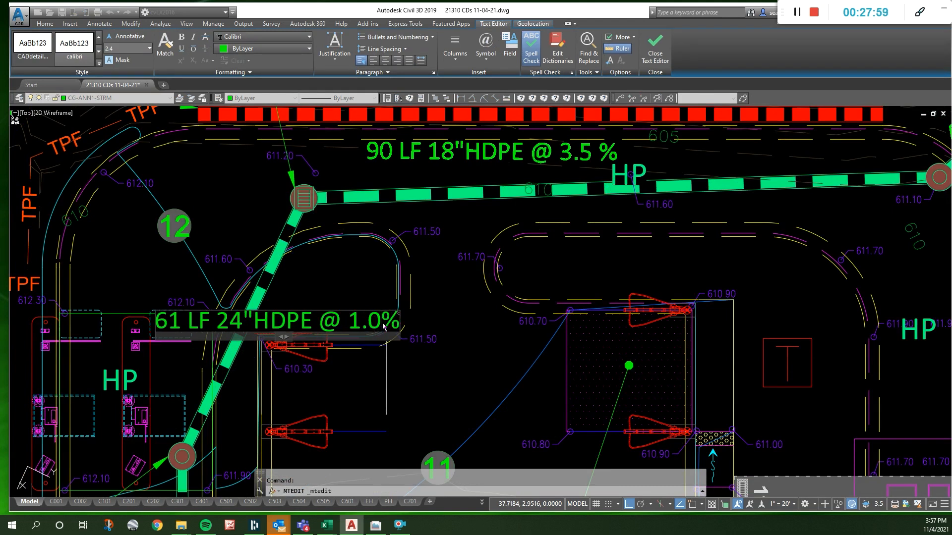
- Measure the length of the storm pipe run from inlet DI-A4 to the OCS
key("Escape")
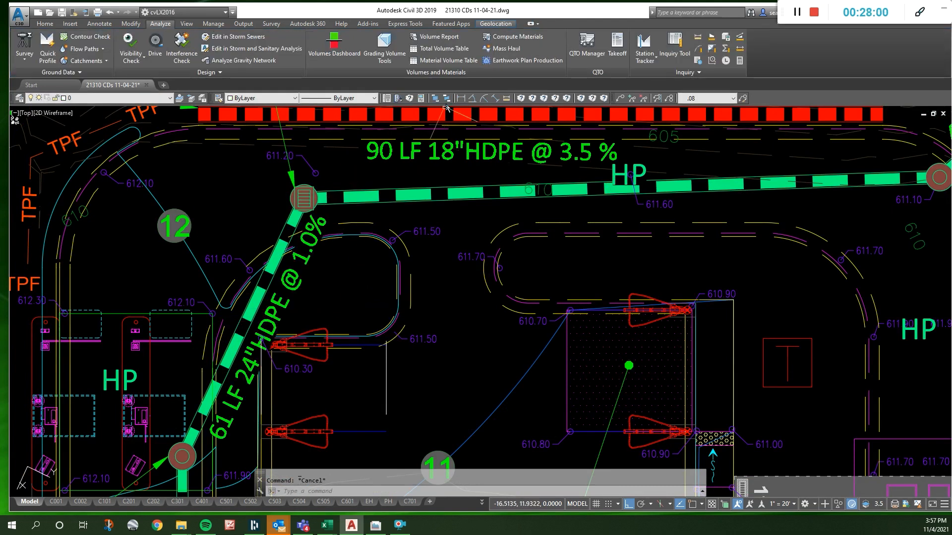
left_click(507, 99)
left_click(304, 198)
scroll(235, 236, "down", 2)
scroll(644, 208, "down", 1)
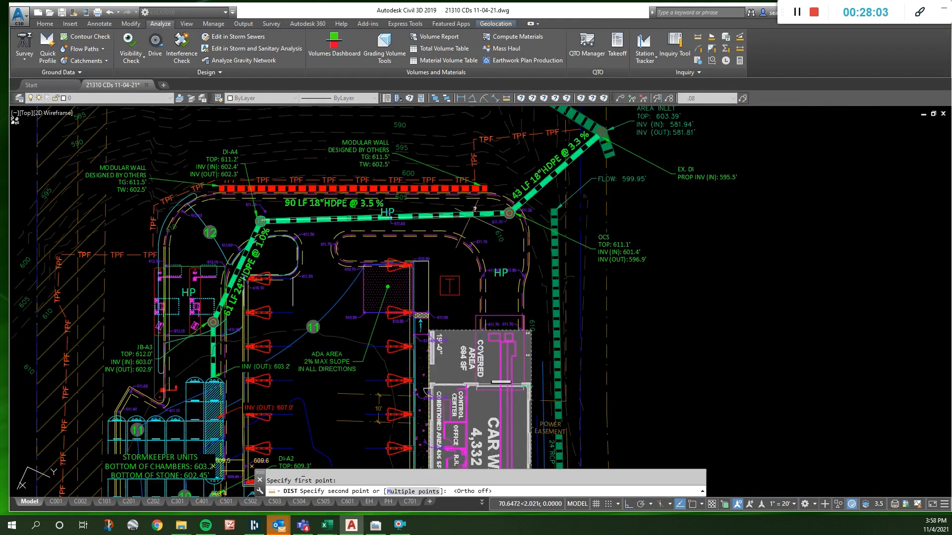
scroll(521, 211, "up", 3)
left_click(521, 212)
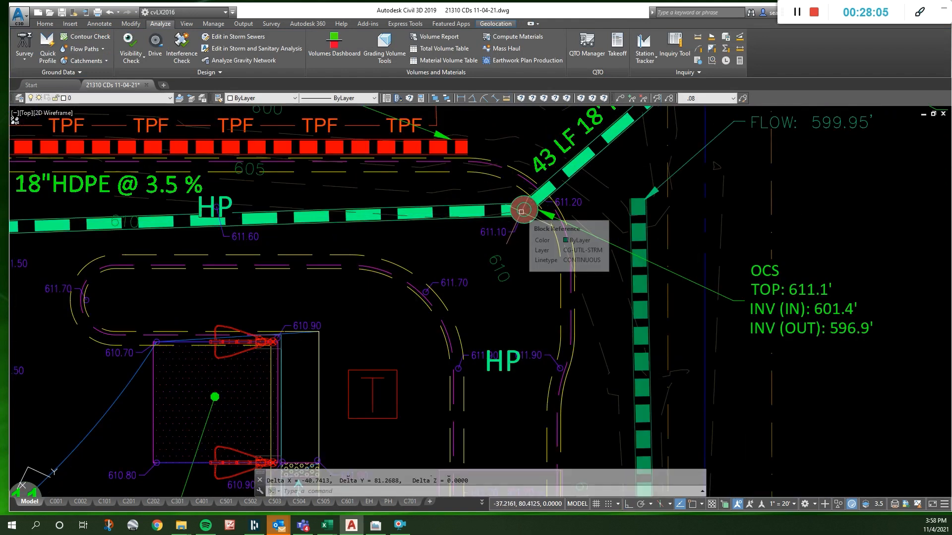
key("F2")
key("F2")
key("Escape")
scroll(522, 211, "down", 2)
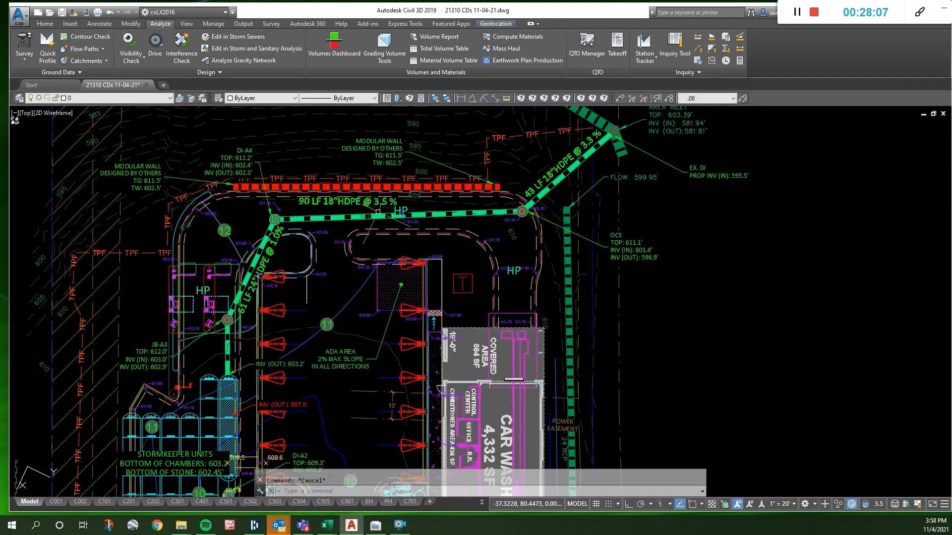
- Change the label of the pipe between DI-A4 and the OCS to "91 LF 24"HDPE @ 1.0%"
scroll(321, 207, "up", 3)
left_click(293, 194)
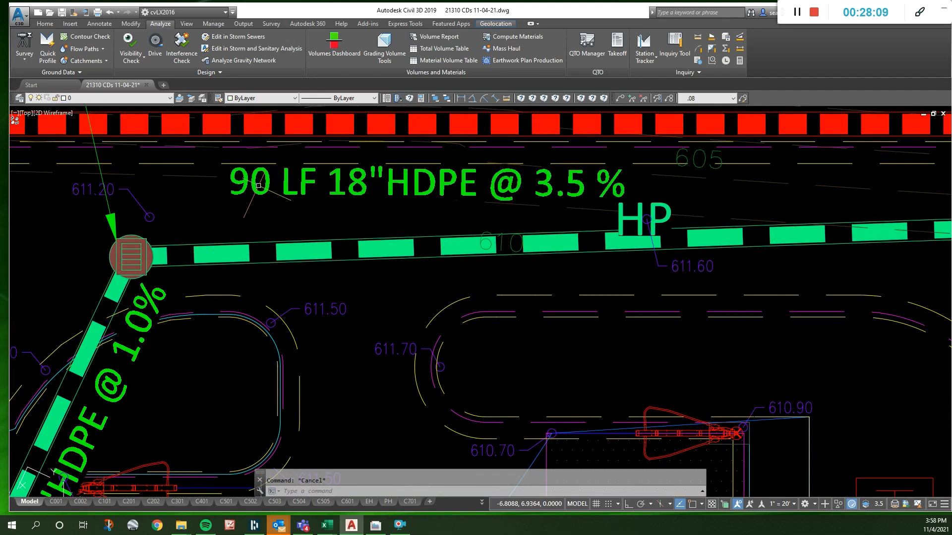
double_click(253, 184)
left_click_drag(250, 184, 270, 183)
type("1")
double_click(360, 185)
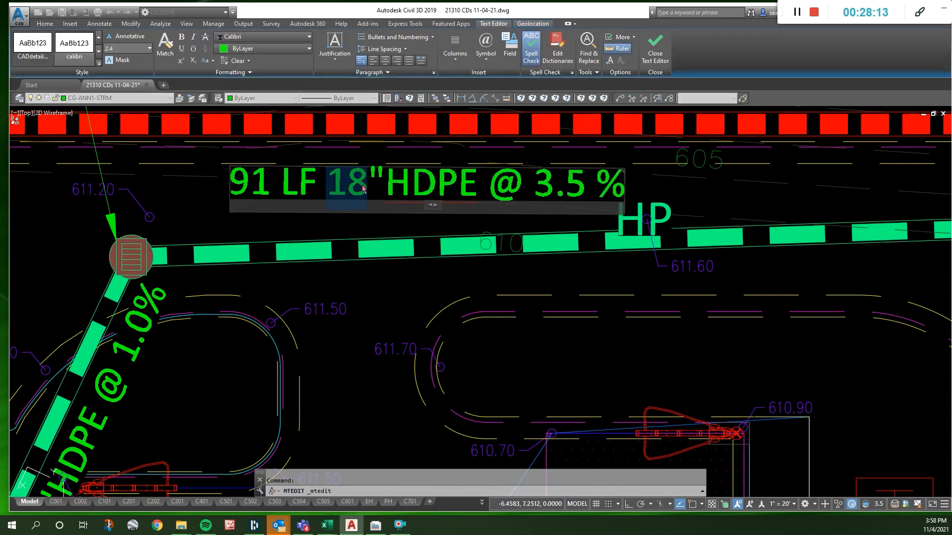
type("24")
left_click_drag(534, 187, 594, 196)
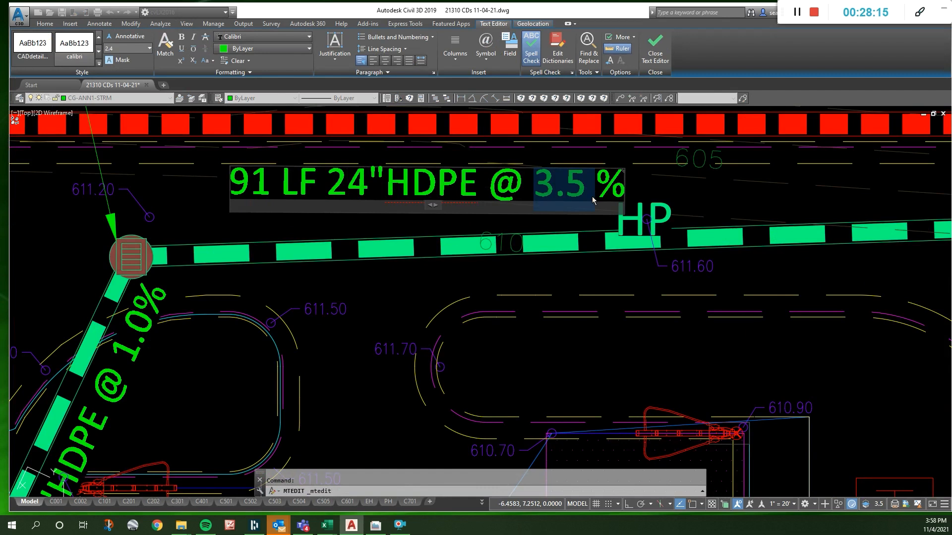
type("1.0")
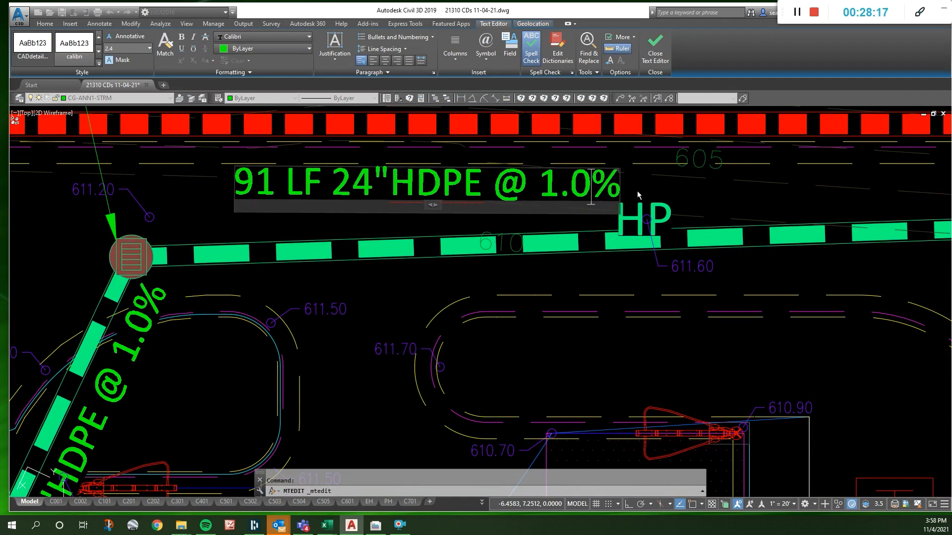
left_click(637, 200)
- Rotate the "91 LF 24"HDPE @ 1.0%" label parallel to its pipe, and move it slightly closer to the pipe
left_click(601, 197)
type("R")
key("Return")
scroll(560, 184, "down", 4)
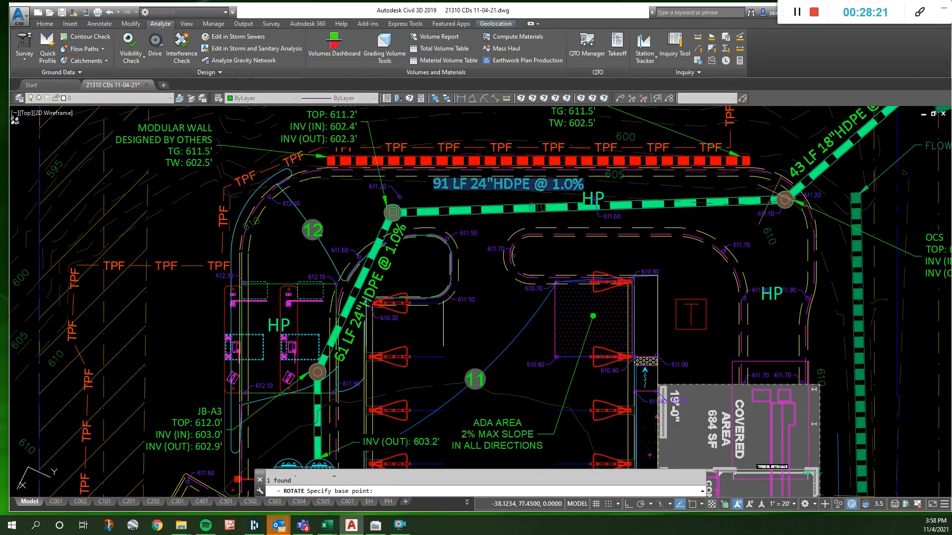
left_click(773, 192)
key("F8")
key("F8")
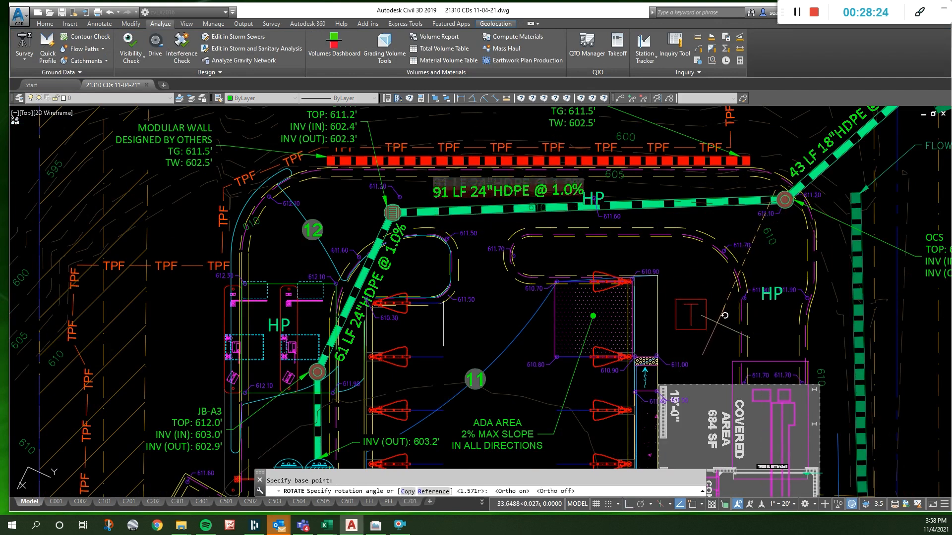
left_click(725, 316)
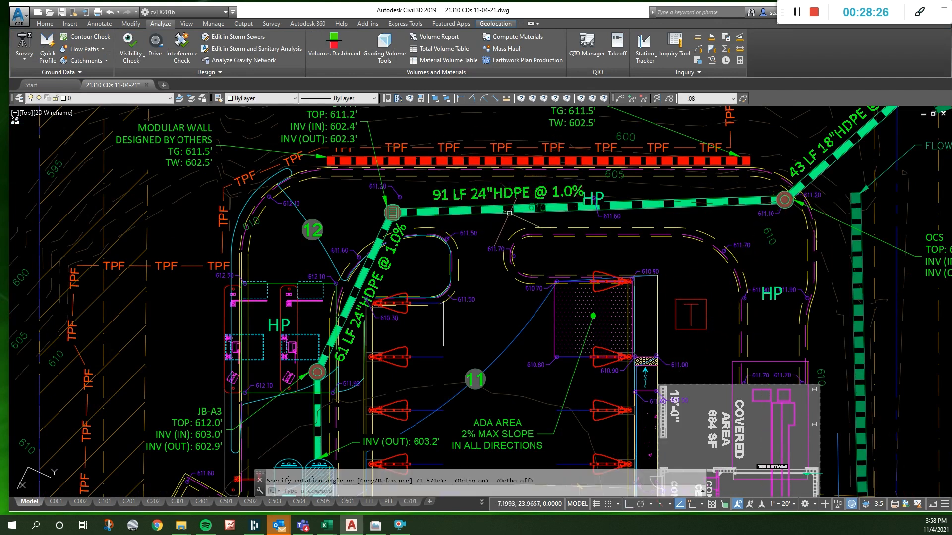
scroll(515, 201, "up", 4)
left_click(515, 188)
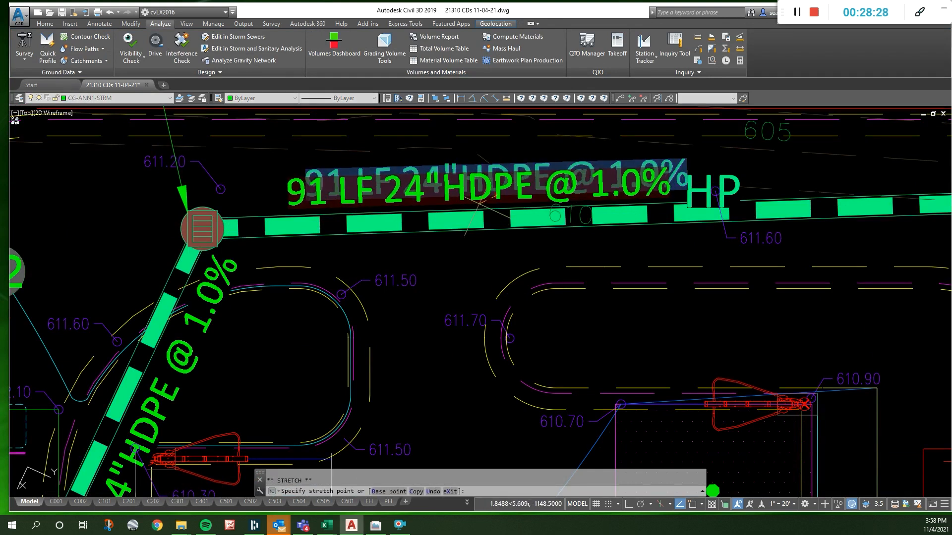
key("Escape")
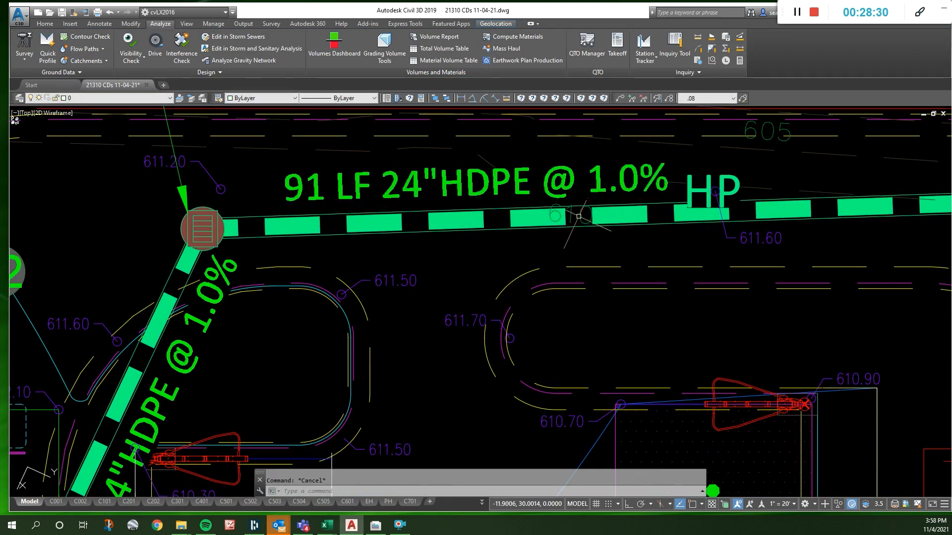
type("sp")
key("Return")
key("Escape")
type("gd")
key("Return")
- Examine the storm layout from the relabelled 24" pipes past JB-A3 and the StormKeeper chambers to the 15" pipe
scroll(562, 211, "down", 5)
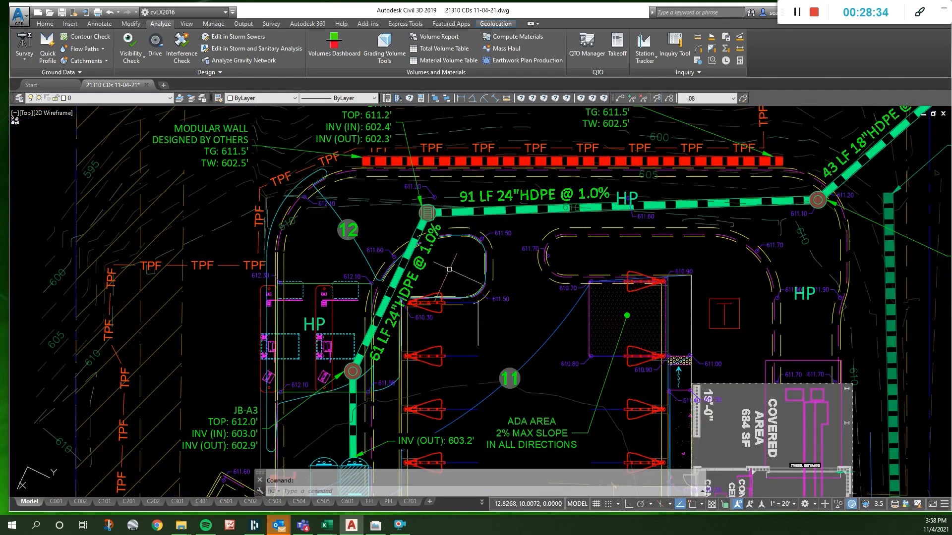
scroll(414, 318, "up", 3)
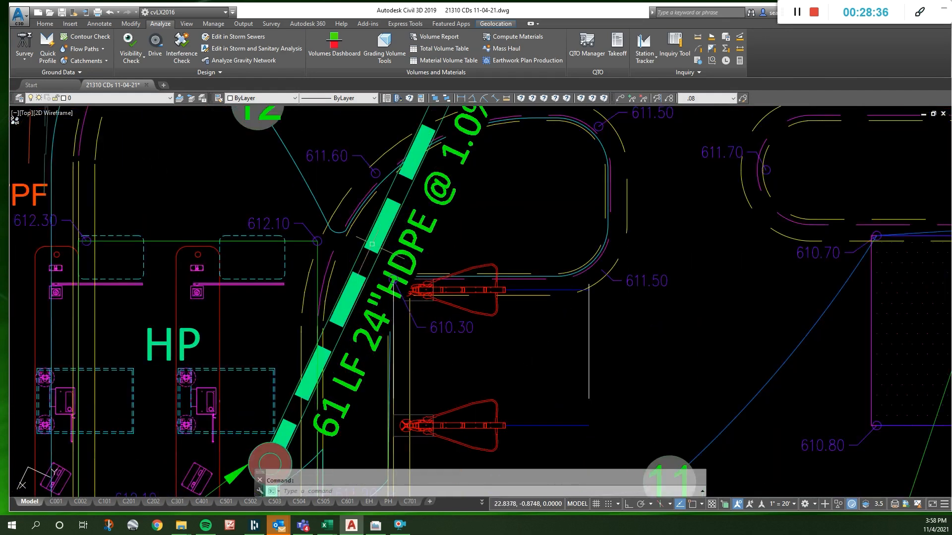
scroll(405, 289, "up", 4)
scroll(386, 287, "down", 4)
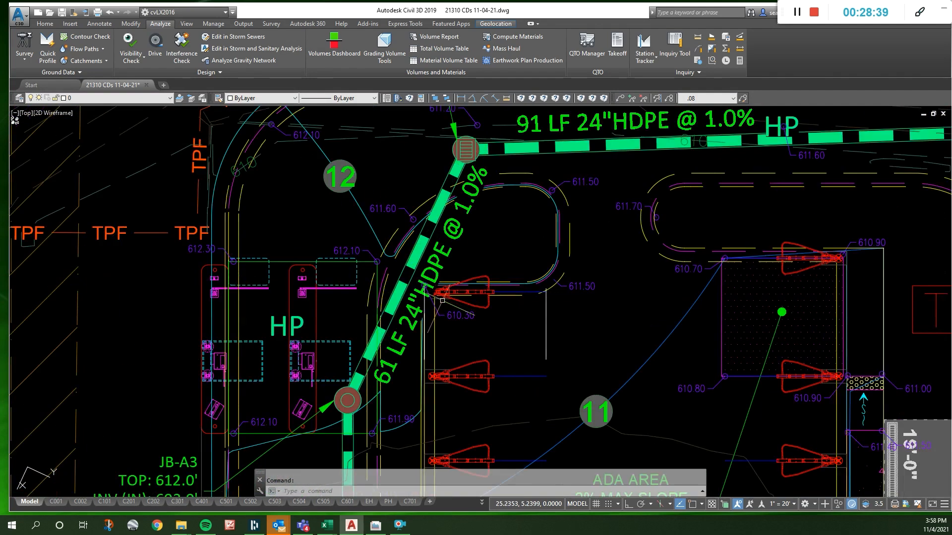
scroll(421, 310, "down", 3)
middle_click_drag(429, 301, 418, 222)
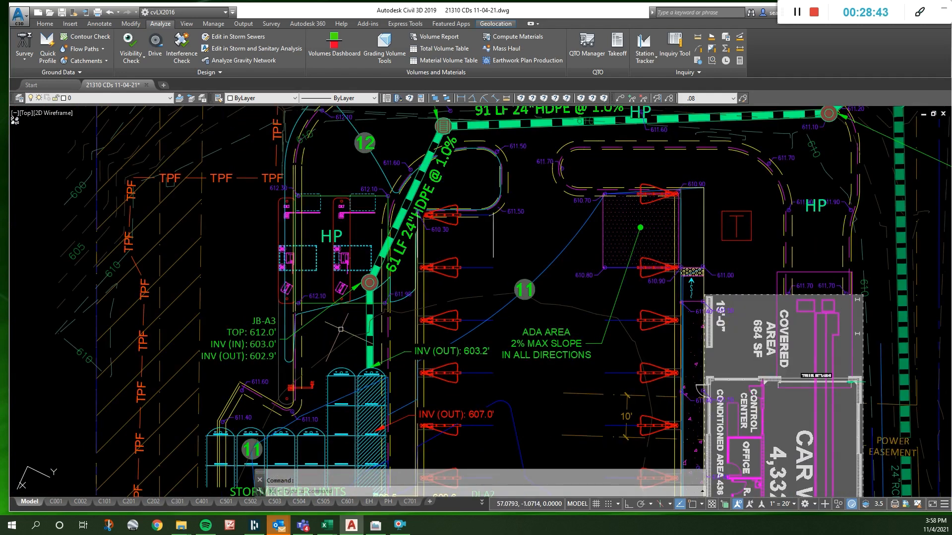
scroll(297, 355, "down", 2)
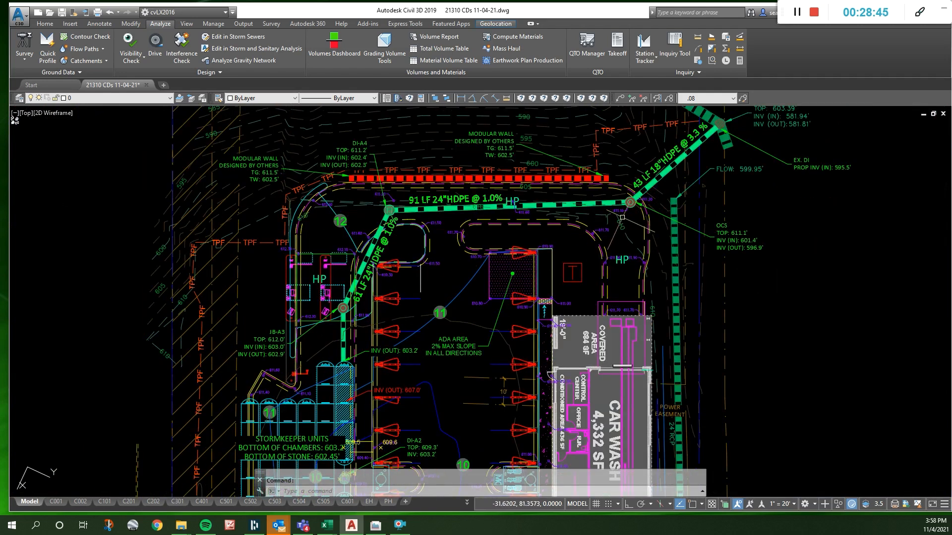
scroll(347, 287, "down", 4)
scroll(336, 399, "up", 4)
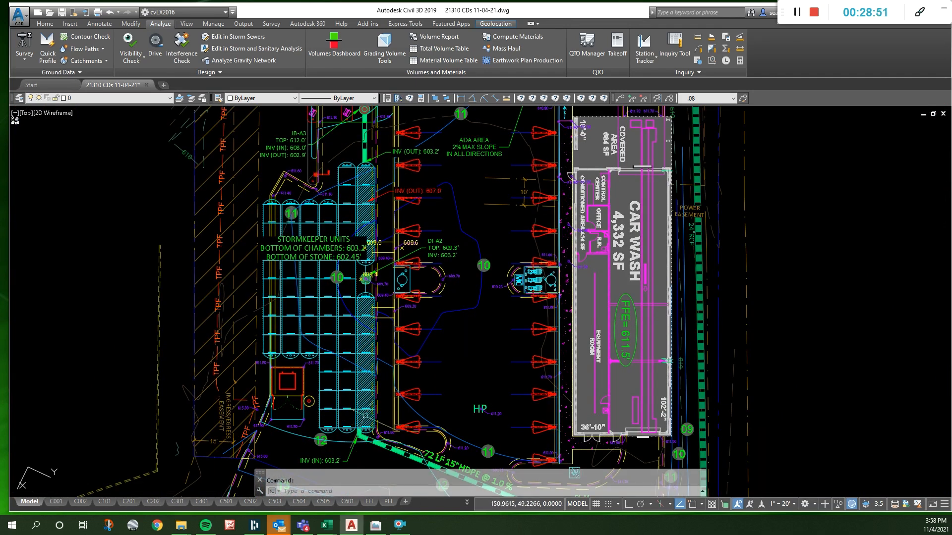
scroll(344, 312, "down", 2)
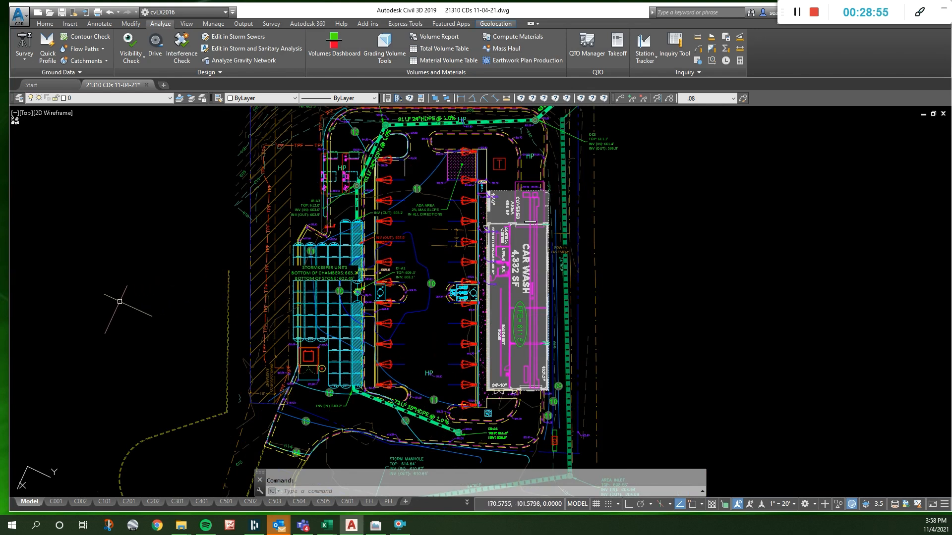
scroll(99, 258, "down", 7)
scroll(112, 238, "up", 5)
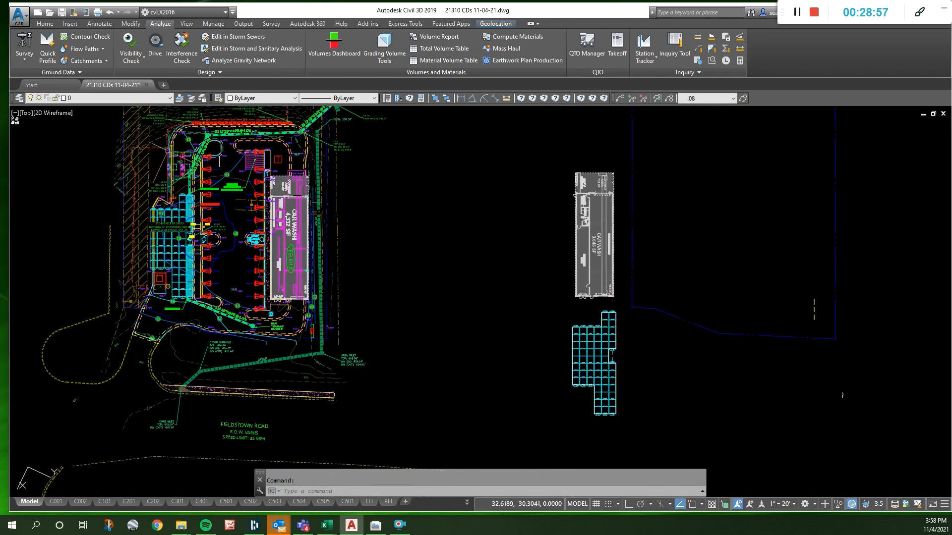
- Measure the area enclosed by the outline of the spare chamber layout placed beside the site plan
scroll(471, 233, "down", 5)
scroll(471, 229, "up", 3)
scroll(471, 230, "up", 5)
left_click(463, 229)
type("aaa")
key("Return")
type("os")
key("Return")
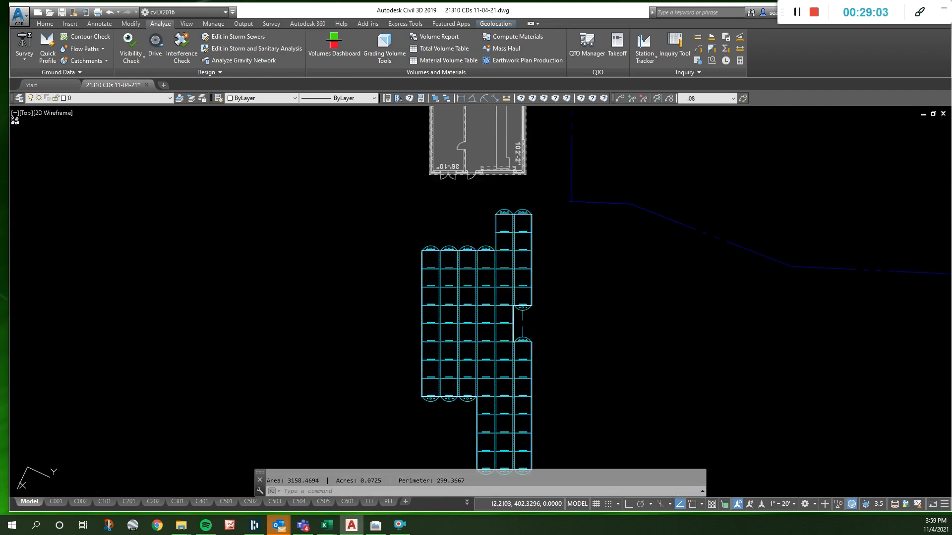
key("Escape")
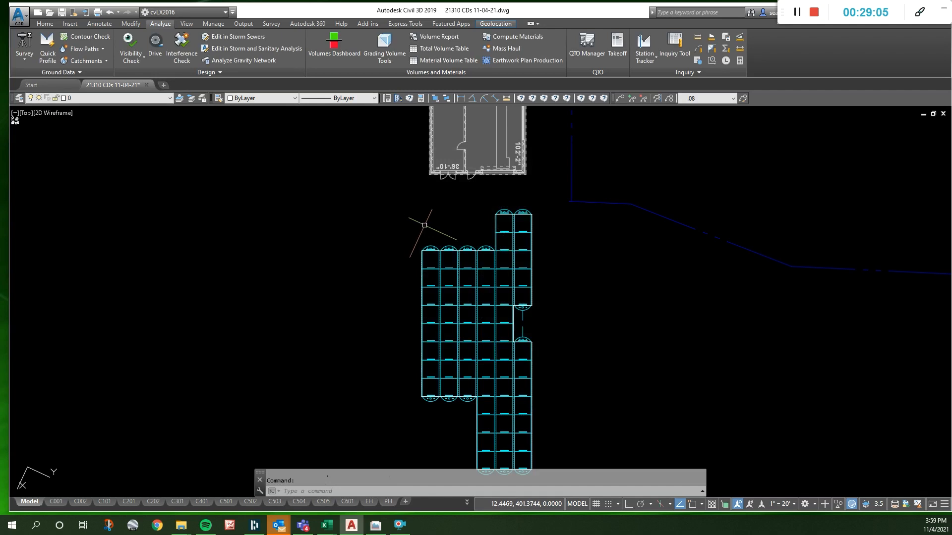
- Move the 2.35' level line and its label straight up about 0.18 units in the SK180 chamber detail
left_click(426, 226)
scroll(422, 197, "down", 6)
key("Escape")
scroll(418, 261, "up", 2)
scroll(414, 222, "up", 10)
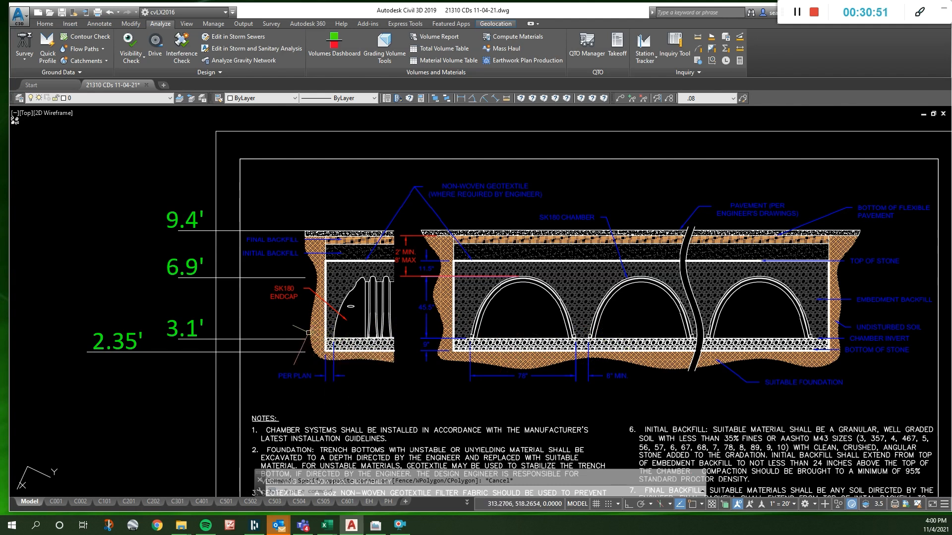
left_click(202, 340)
left_click(136, 356)
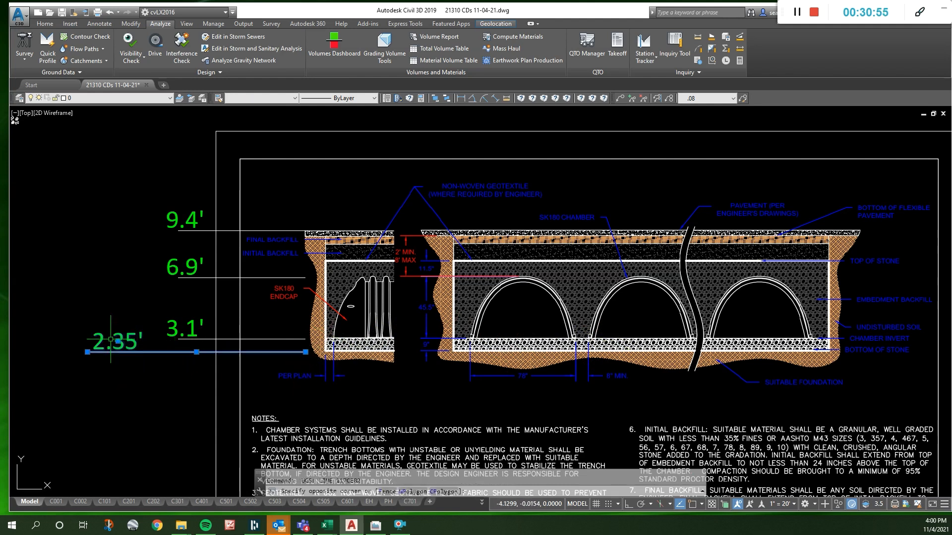
left_click(111, 340)
type("m")
key("space")
left_click(134, 411)
key("F8")
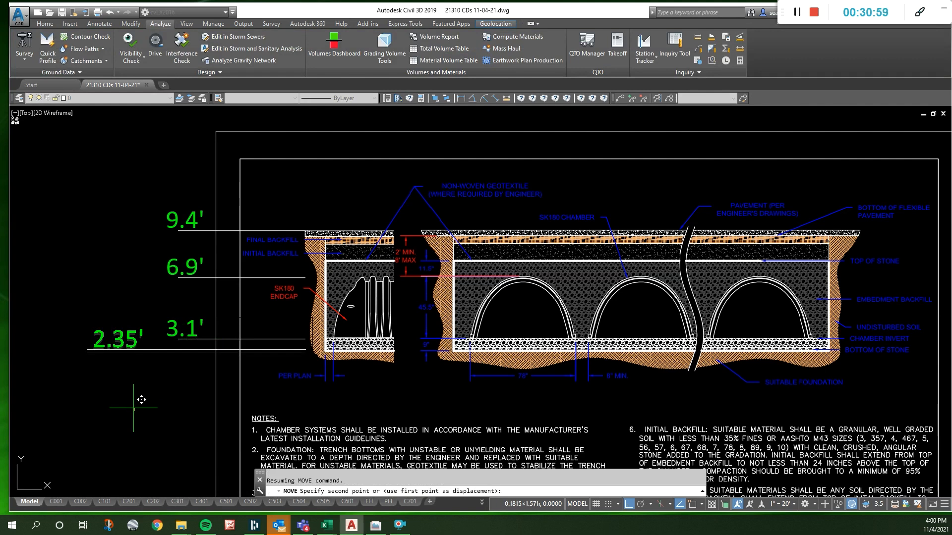
left_click(134, 408)
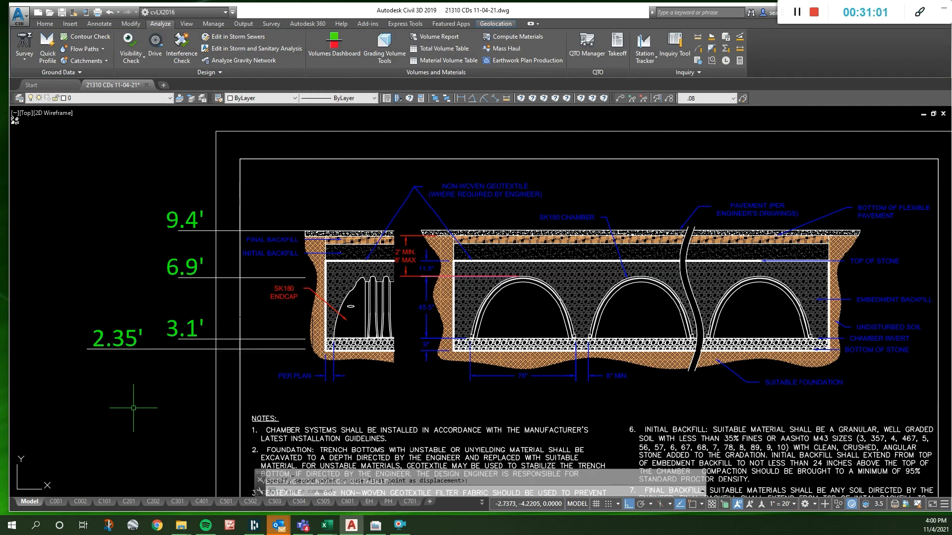
- Change the bottom-of-stone level label in the SK180 chamber detail to 2.5'
double_click(125, 340)
key("BackSpace")
left_click(137, 387)
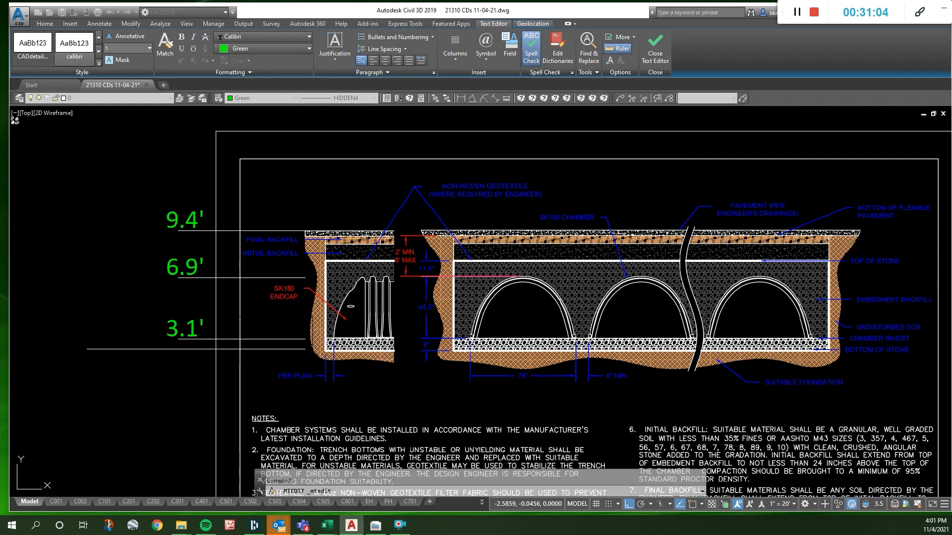
key("Escape")
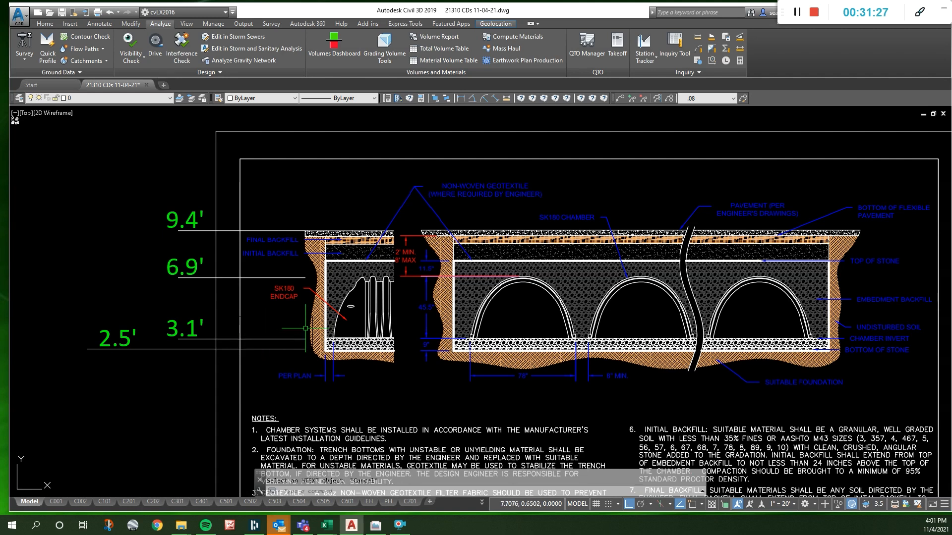
- Copy the 9.4' level label into the empty space above the SK180 chamber detail
scroll(338, 323, "up", 1)
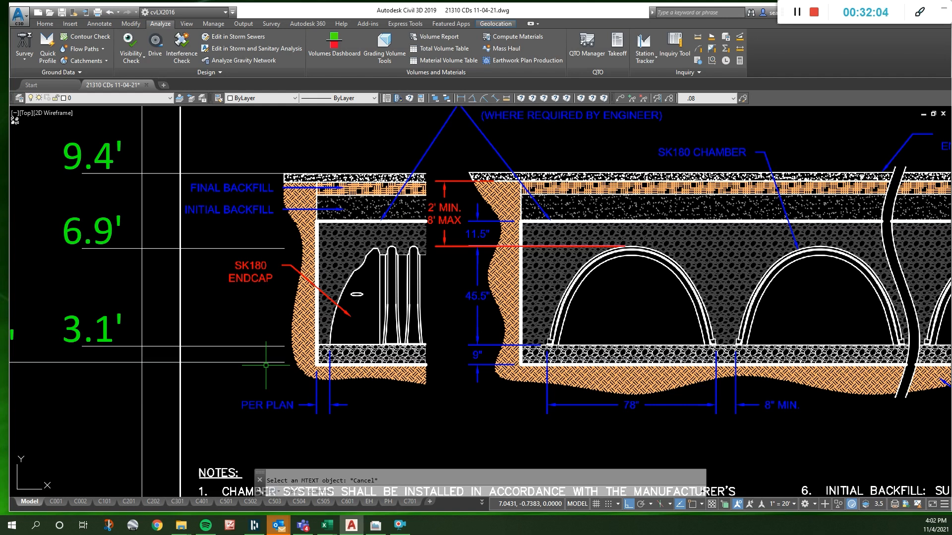
scroll(266, 365, "down", 8)
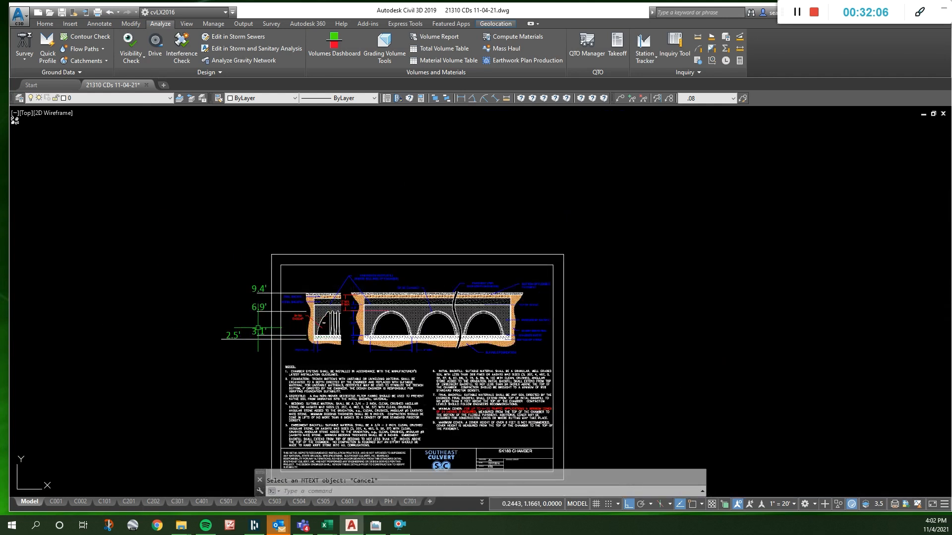
scroll(258, 328, "up", 2)
left_click(291, 288)
type("co")
key("space")
left_click(278, 281)
key("F8")
left_click(241, 185)
key("Escape")
- Insert "BALLPARK WQ: 1000 CF" at the start of the copied 9.4' label above the SK180 chamber detail
double_click(235, 198)
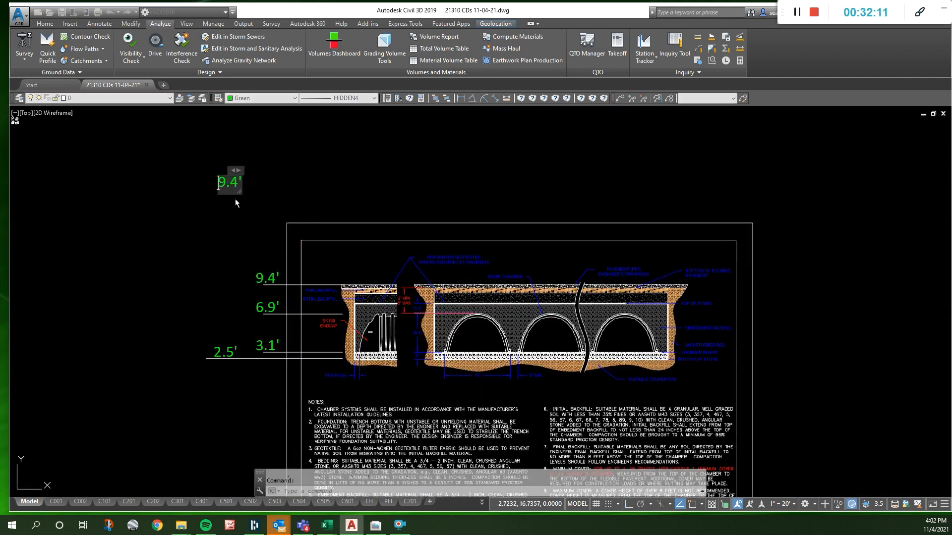
type("BALLBA")
key("BackSpace")
key("BackSpace")
type("PARK WQ: 1000 CF")
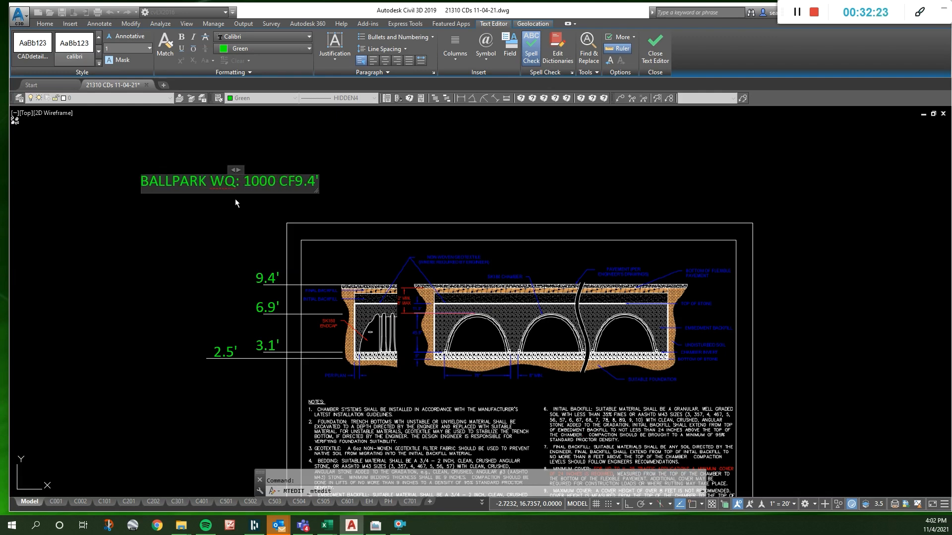
type("   1.1\"")
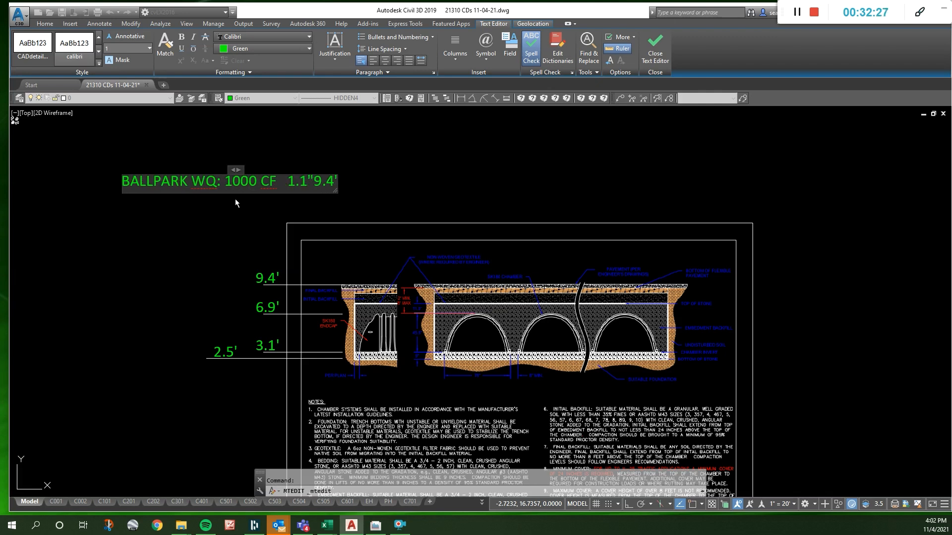
type("/12")
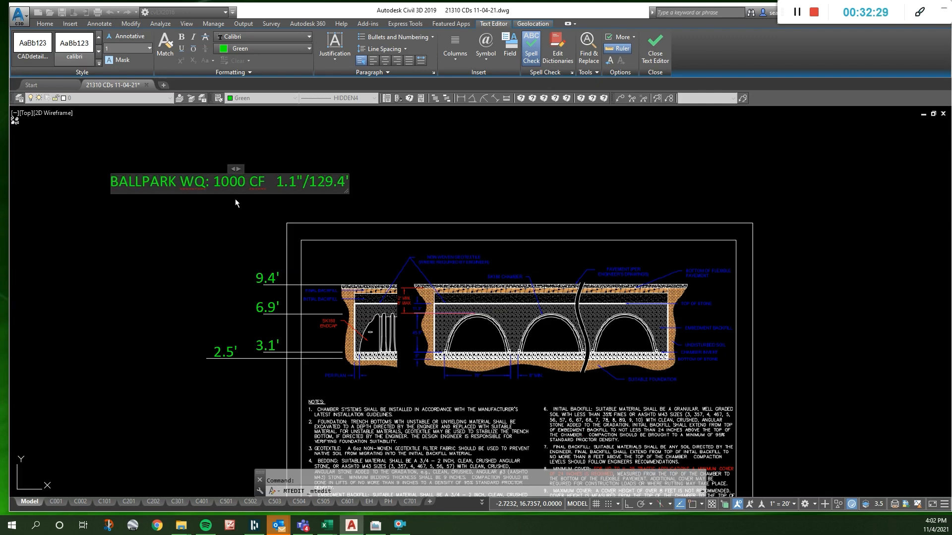
type("*.25AC")
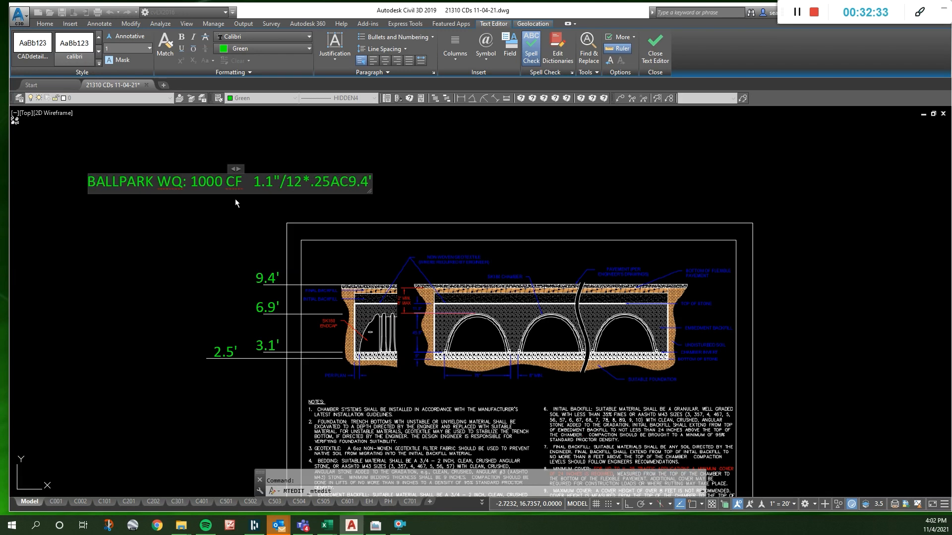
type("X(43560")
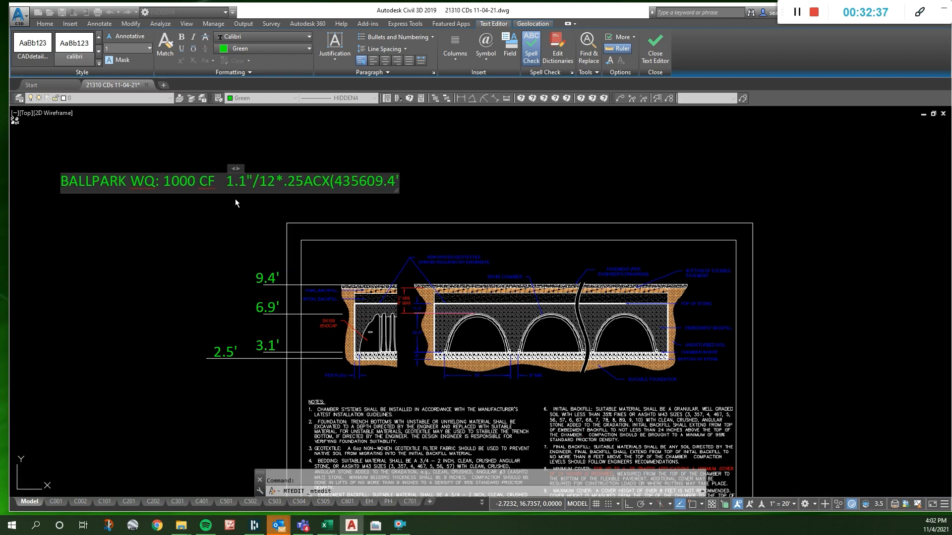
type(" AC/SF)")
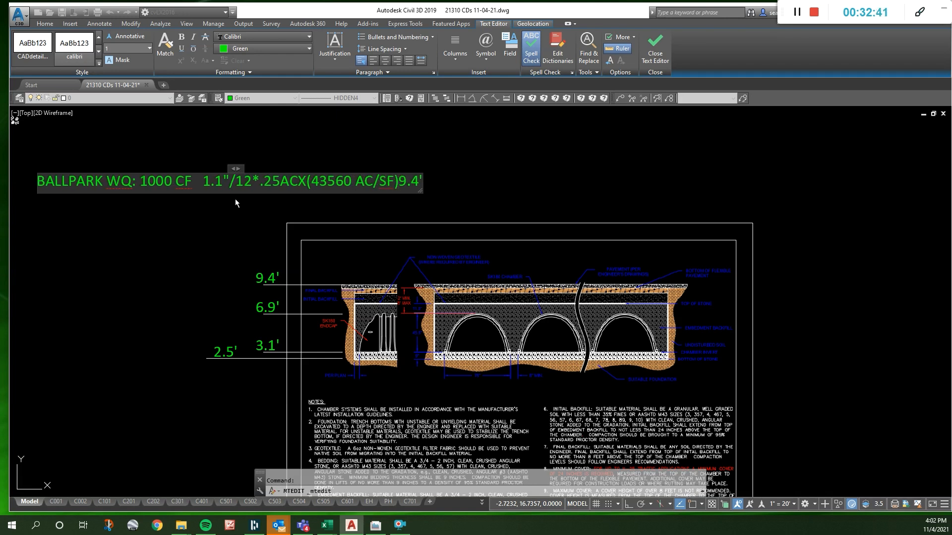
- Correct the 43560 conversion units in the water quality note to SF/AC and delete the leftover text behind them
key("Left")
key("Left")
key("Left")
key("Left")
key("Left")
key("Left")
type("SF/")
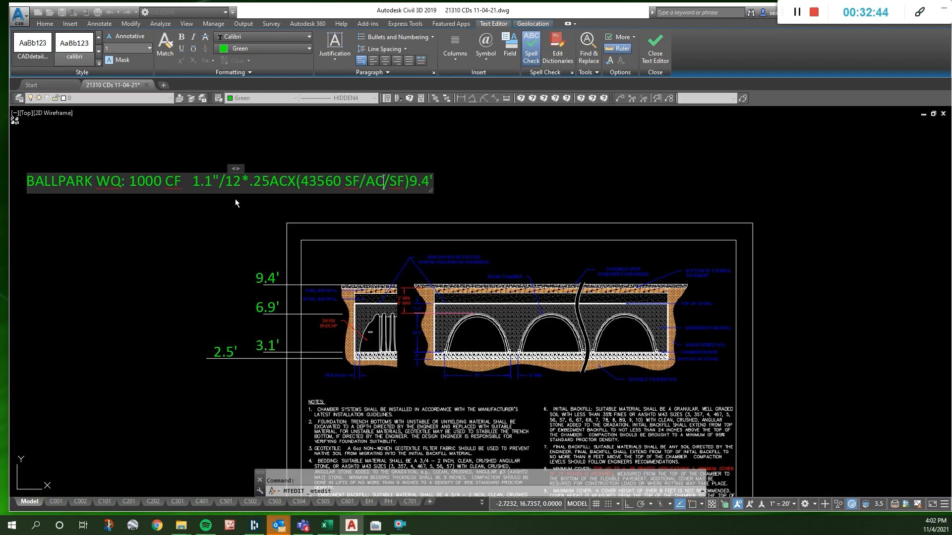
key("Right")
key("Right")
key("Delete")
key("Delete")
key("Delete")
key("Delete")
key("Delete")
key("Delete")
key("Delete")
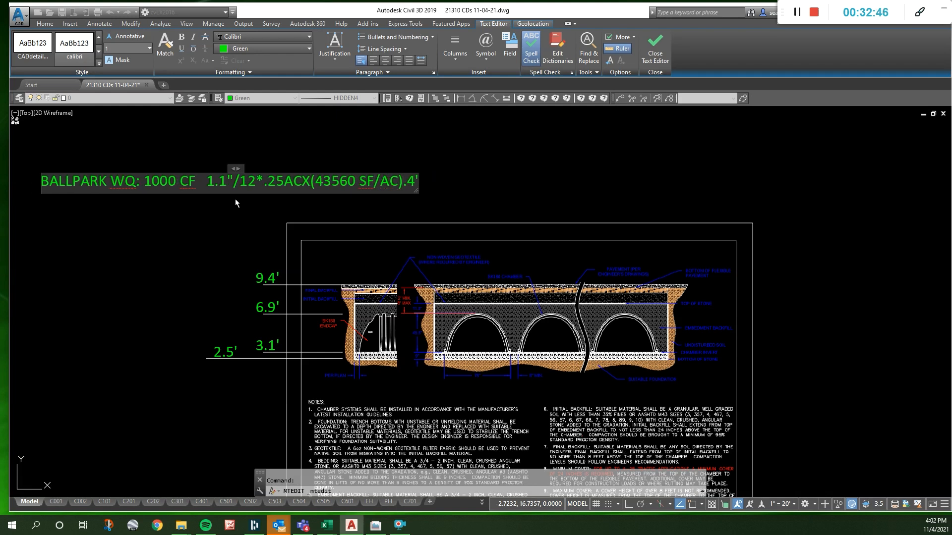
- End the water quality note with "= 998 CF" and finish editing it
type("=")
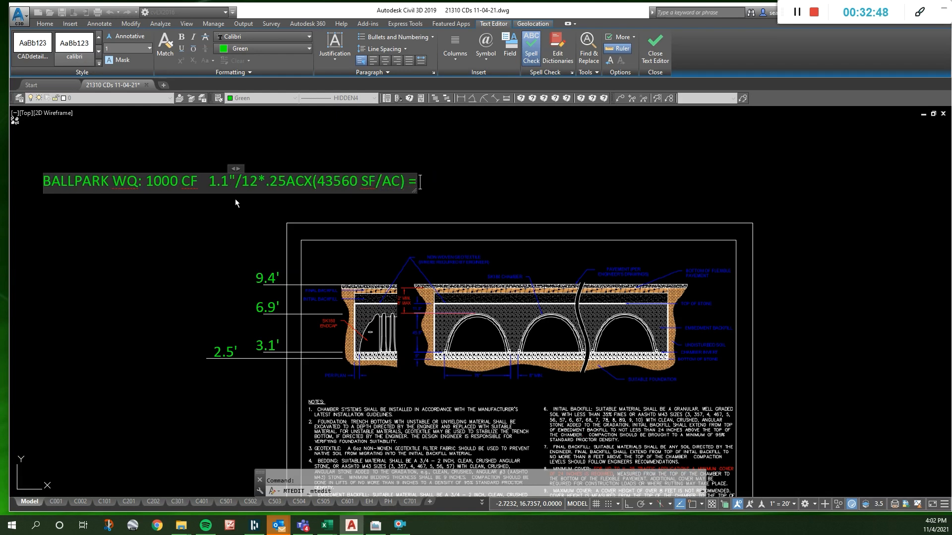
type(" 998 CF")
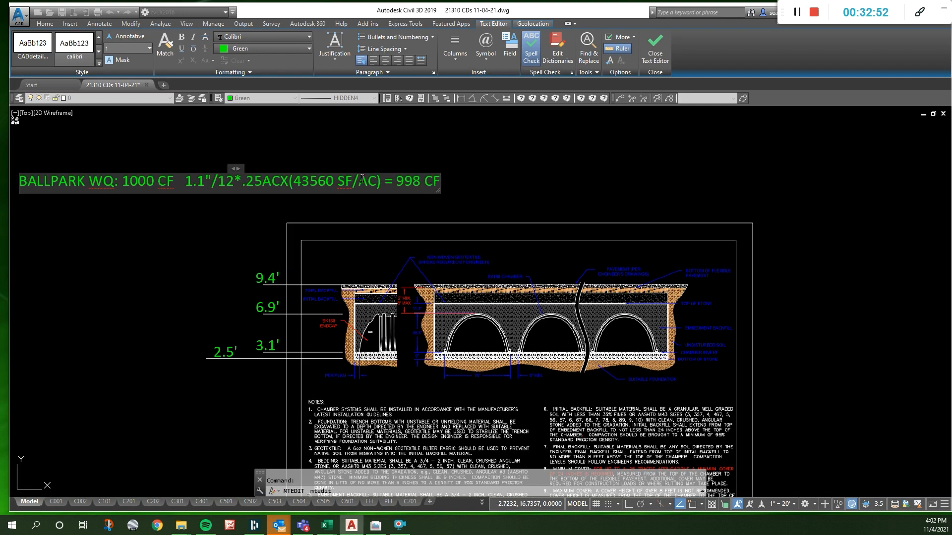
left_click(382, 157)
scroll(399, 216, "down", 4)
scroll(399, 216, "down", 2)
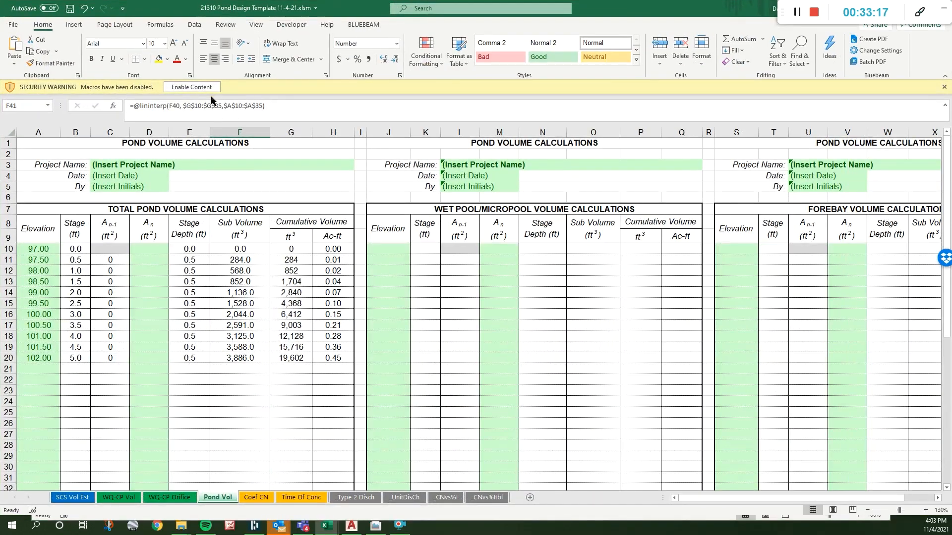
- Enable content in the Excel pond design workbook and set the total basin and impervious areas to 0.25 acres on the WQ-CP Vol sheet
left_click(204, 87)
left_click(119, 497)
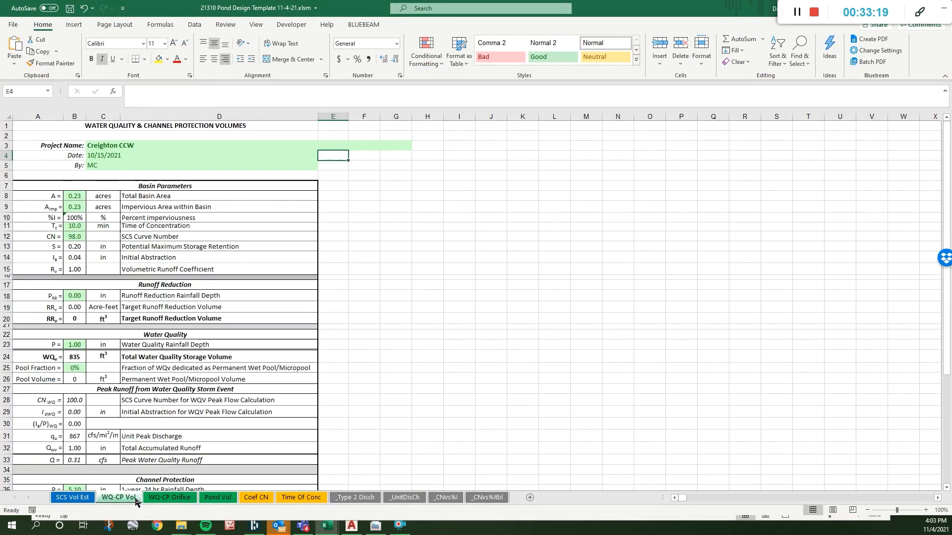
left_click(74, 196)
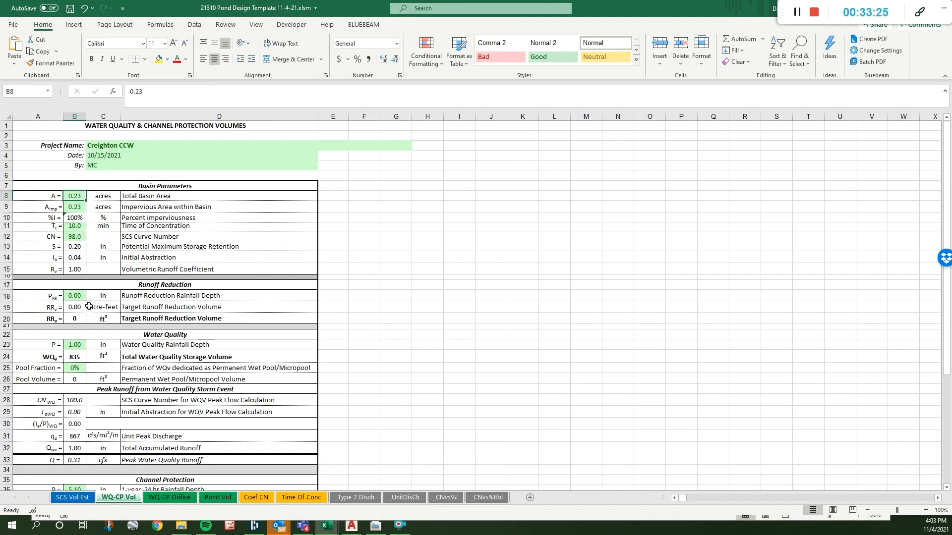
type("0.25")
key("Return")
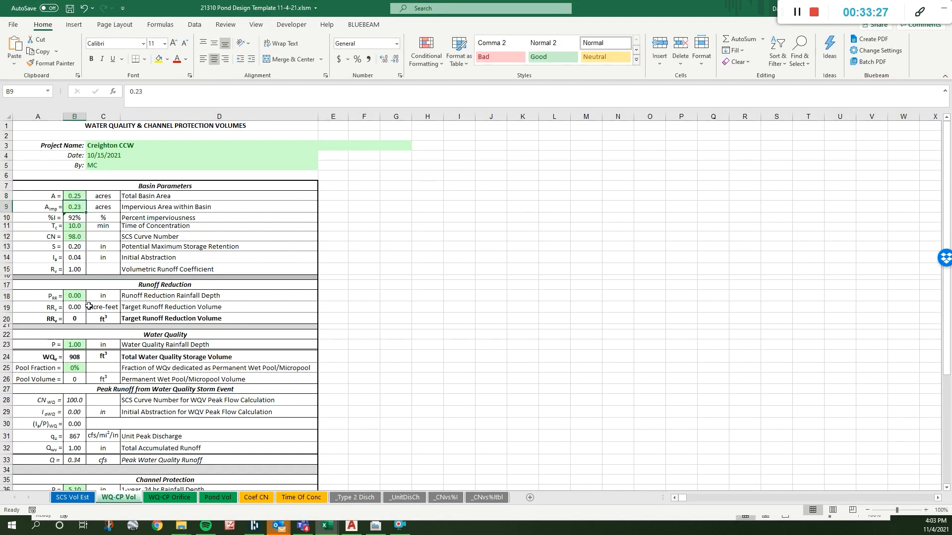
type("0.25")
key("Return")
key("Return")
- Set the time of concentration to 5 min and the water quality rainfall depth to 1.1 in
type("5")
key("Return")
key("Return")
key("Return")
key("Return")
key("Return")
key("Return")
key("Return")
key("Return")
key("Return")
key("Return")
key("Return")
key("Return")
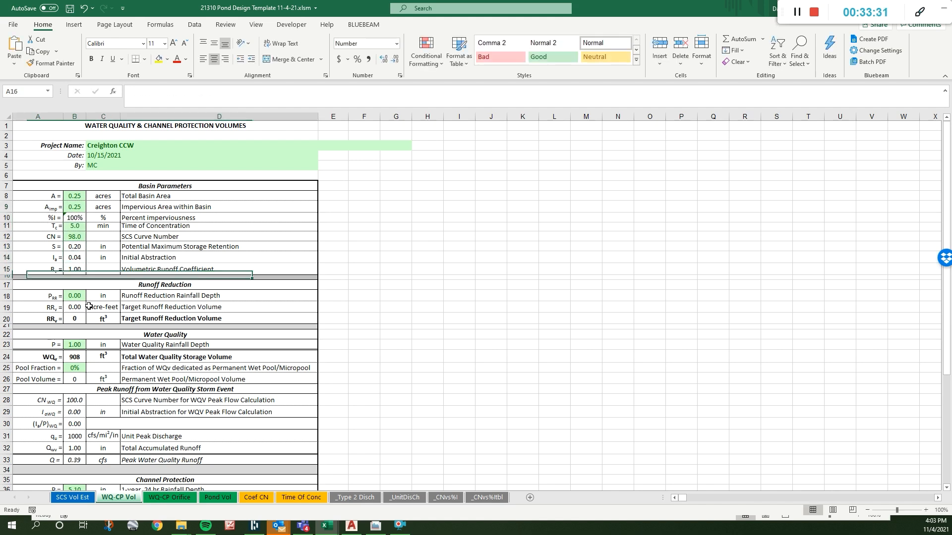
type("1.1")
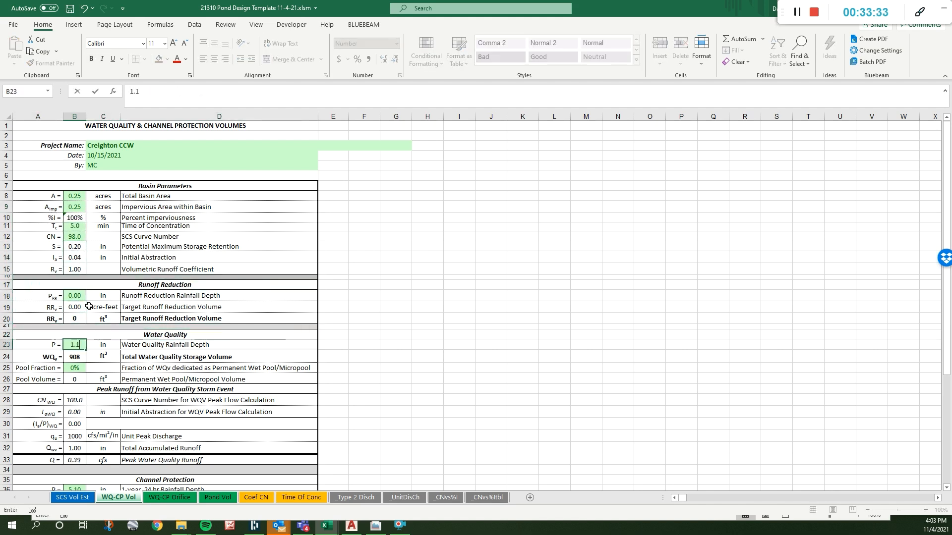
key("Return")
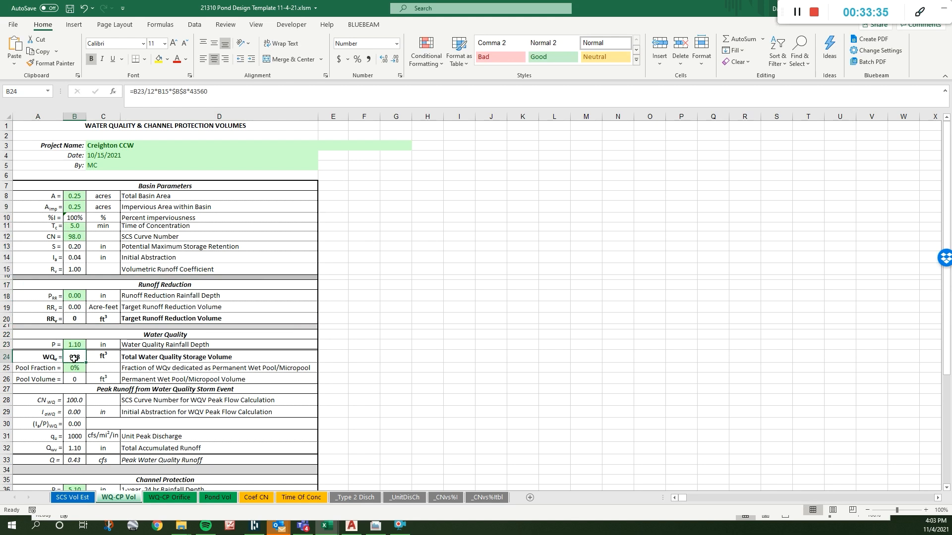
- Examine the Pond Vol sheet's required water quality volume and elevation, and the table's cumulative and sub volume columns
left_click(217, 497)
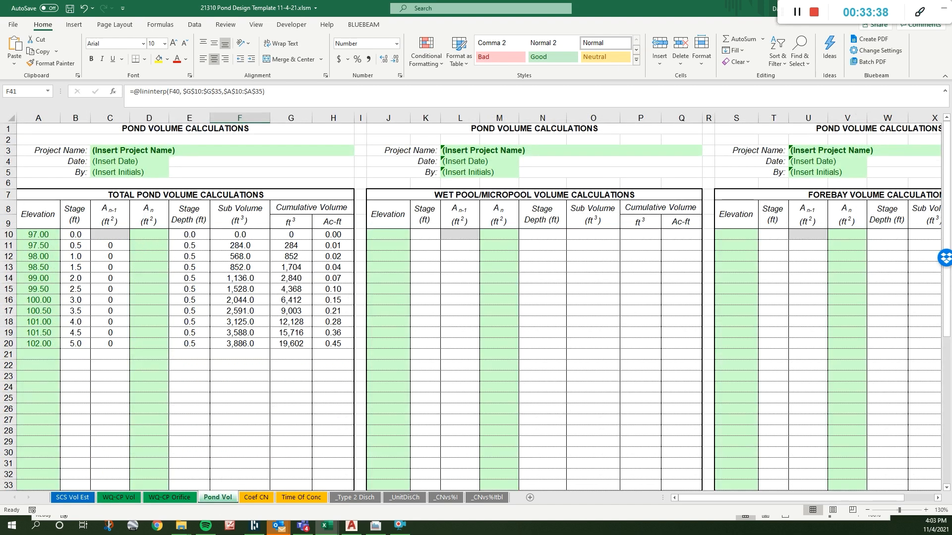
scroll(215, 367, "down", 6)
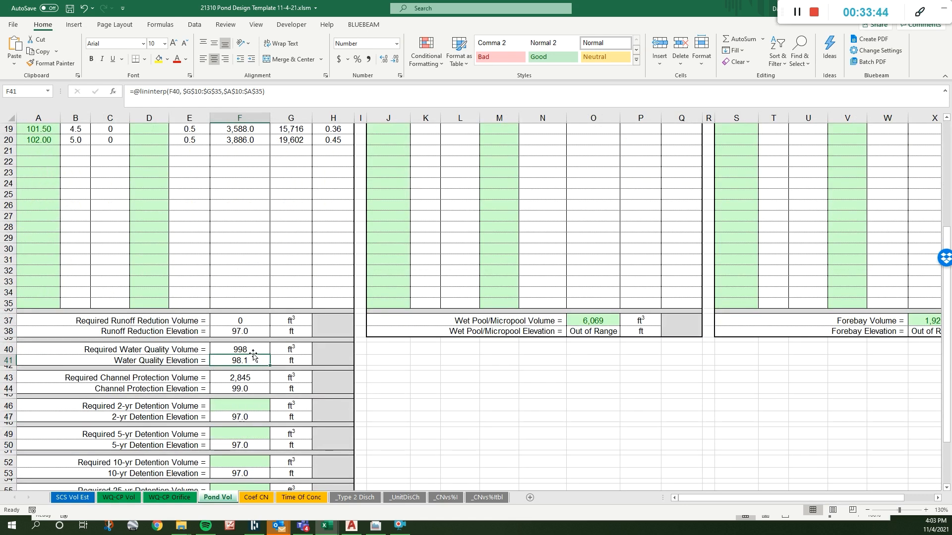
scroll(253, 350, "up", 3)
scroll(253, 322, "up", 3)
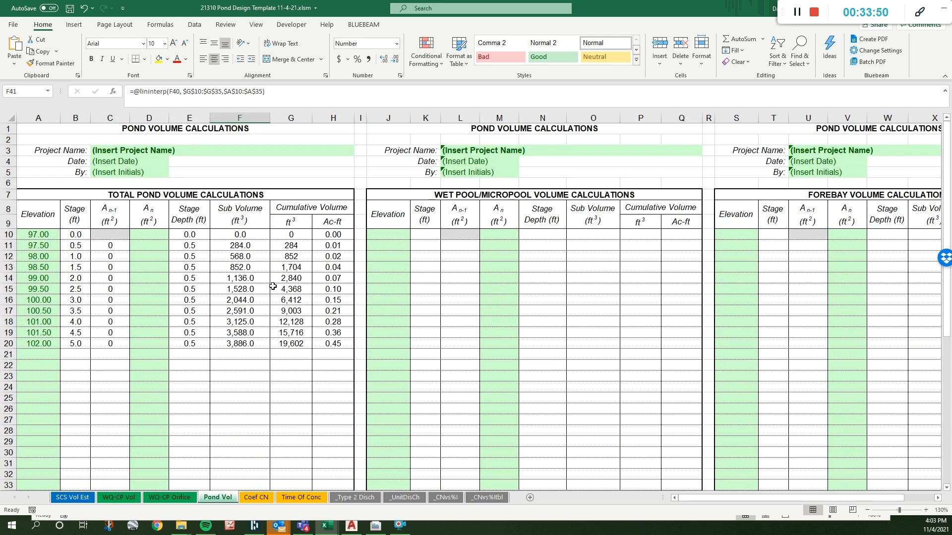
left_click_drag(294, 236, 288, 345)
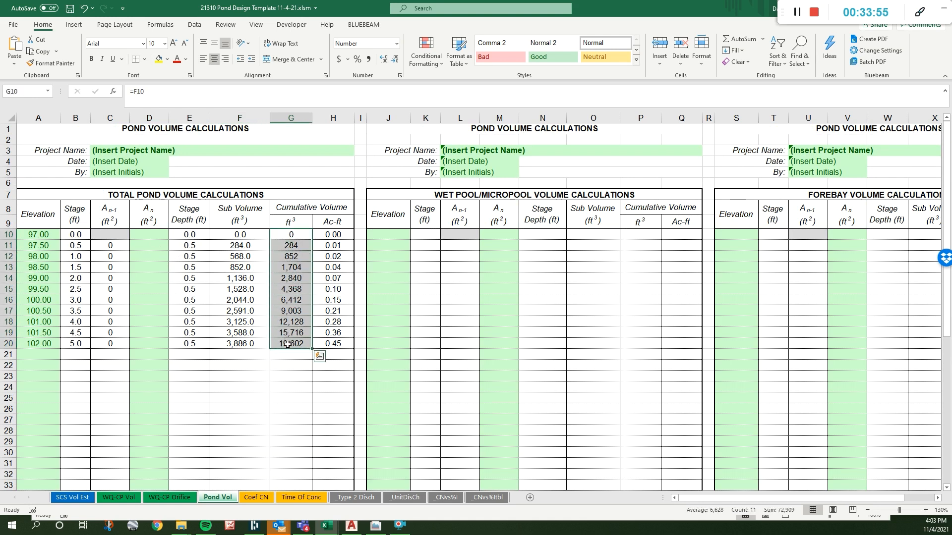
left_click(248, 320)
left_click(242, 267)
left_click_drag(247, 239, 244, 342)
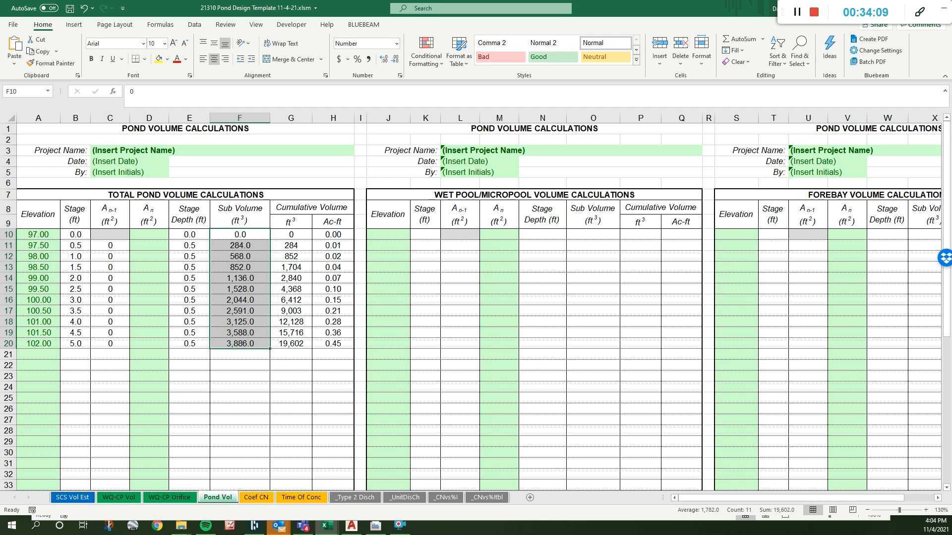
left_click(244, 268)
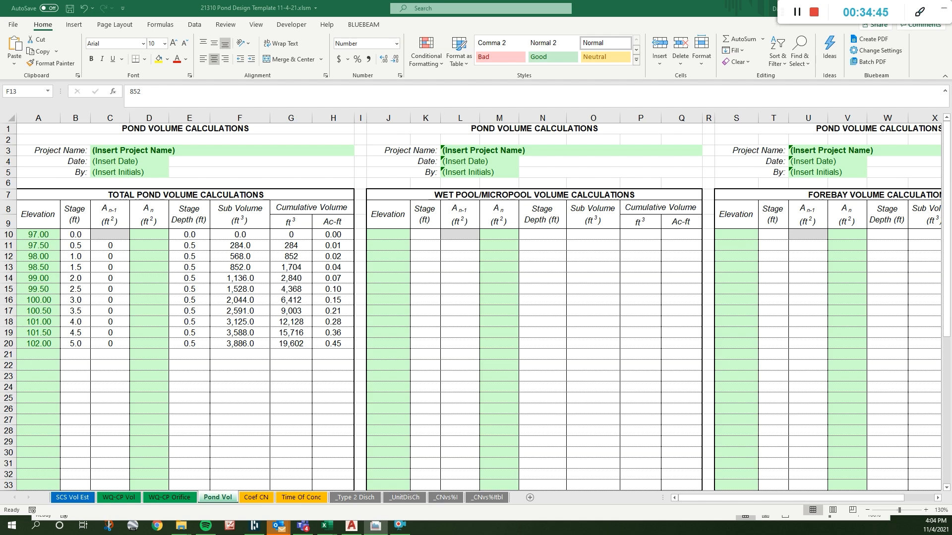
- Set the first elevation in the total pond volume table to 603.2
left_click(126, 349)
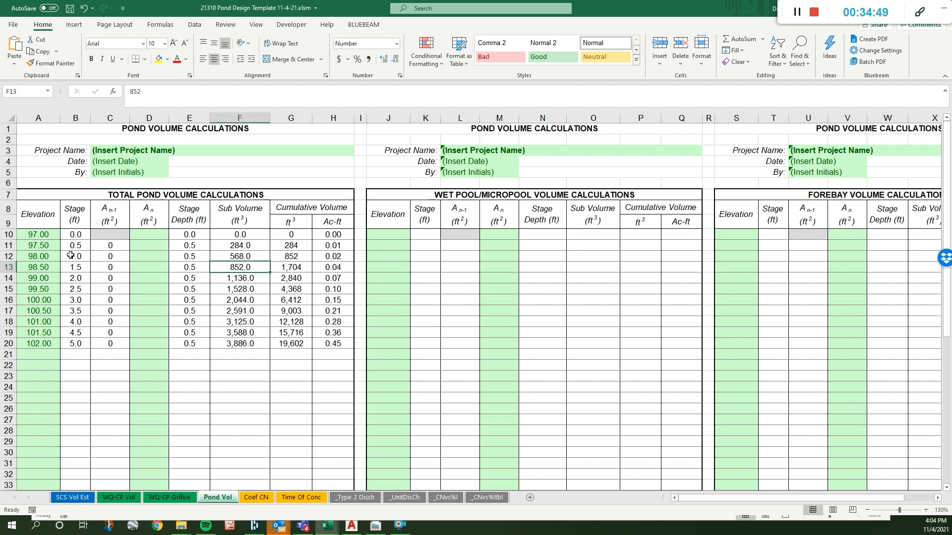
left_click(37, 236)
key("BackSpace")
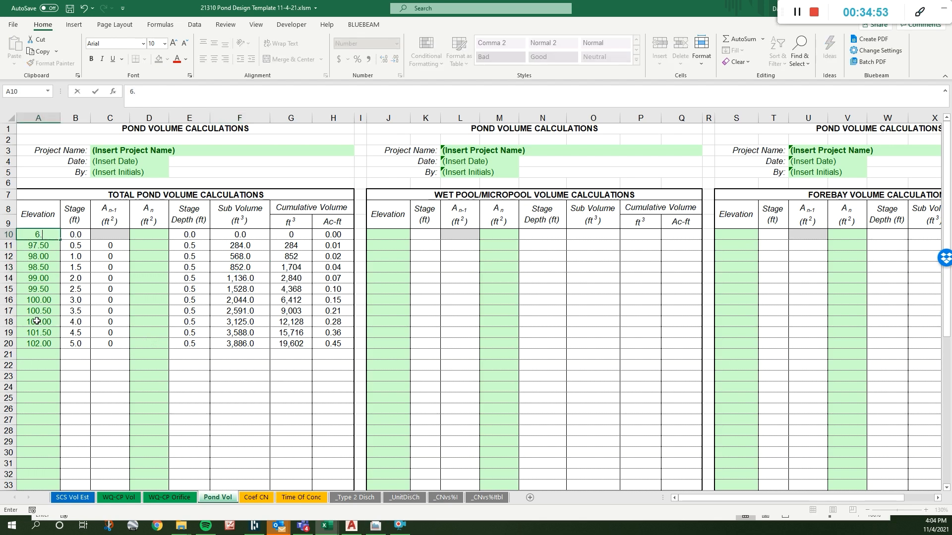
type("60.3")
key("BackSpace")
key("BackSpace")
type("3.2")
key("Tab")
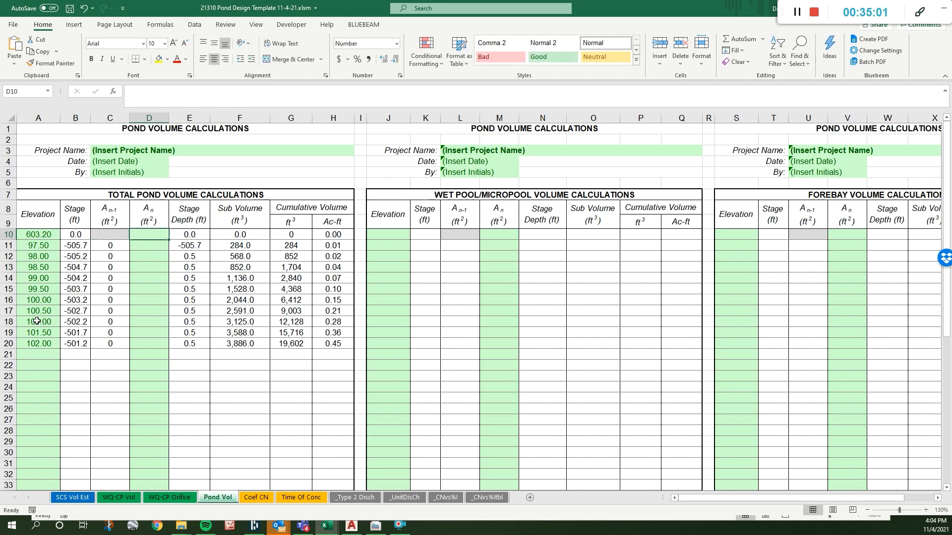
- Enter an elevation of 603 and a sub volume of 69 in the second row of the total pond volume table
key("Return")
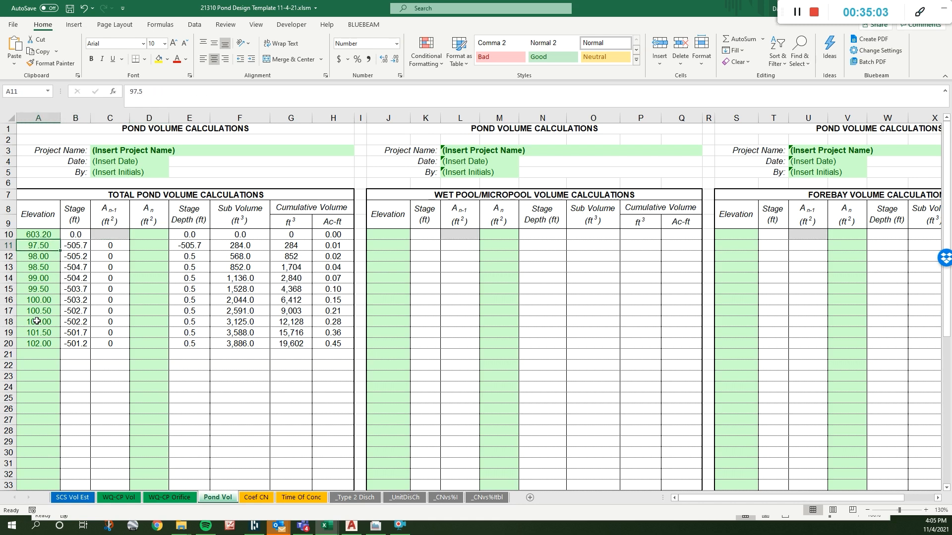
type("6.3")
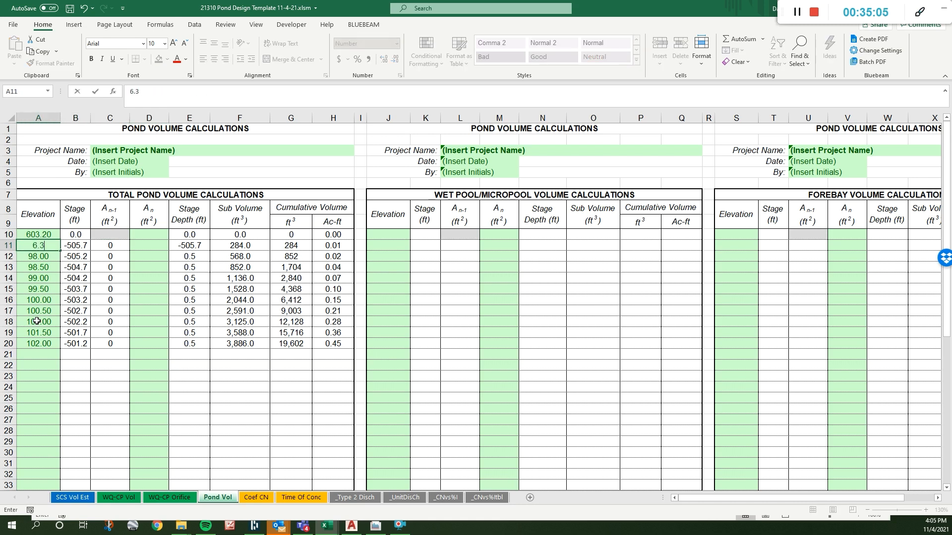
key("BackSpace")
key("BackSpace")
type("03")
key("Right")
key("Right")
key("Right")
key("Right")
key("Right")
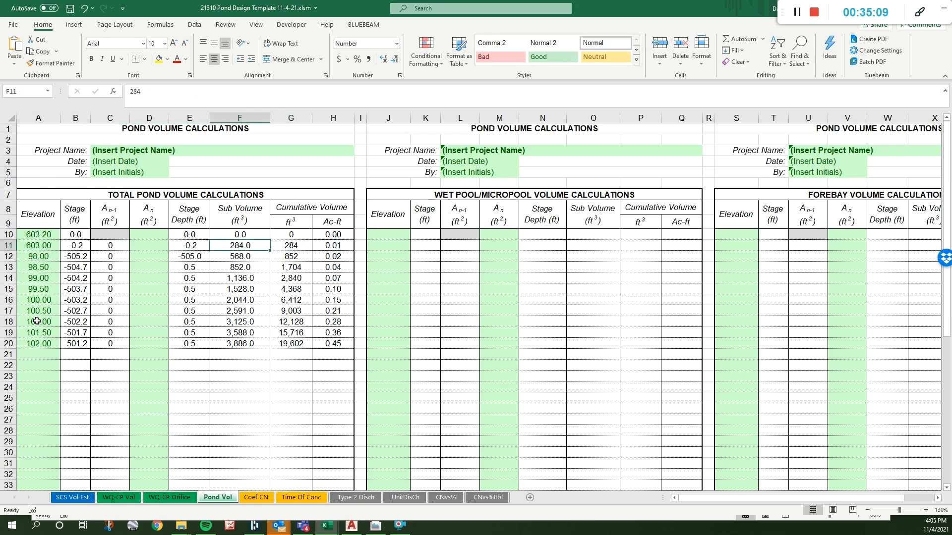
type("69")
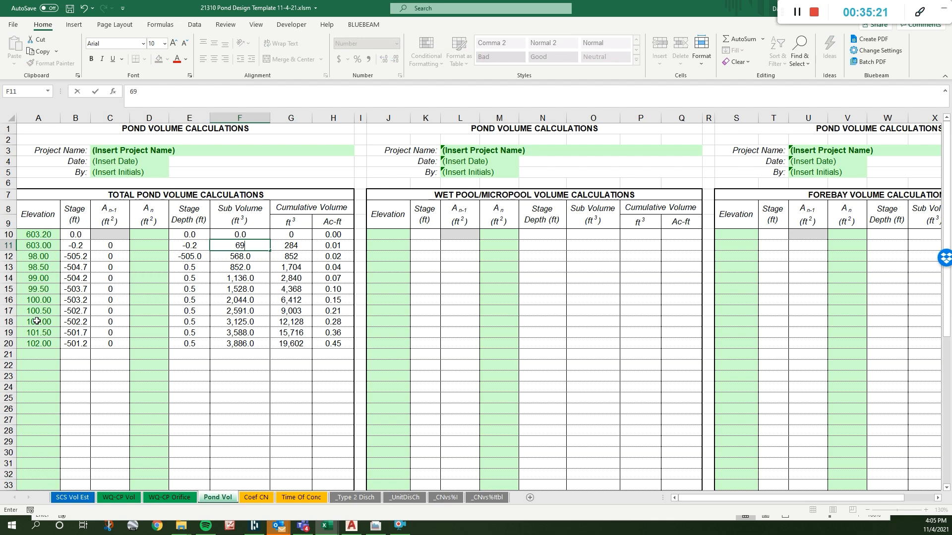
- Set the second row of the total pond volume table to elevation 603.5 and sub volume 694
key("Left")
key("Left")
key("Left")
key("Left")
key("Left")
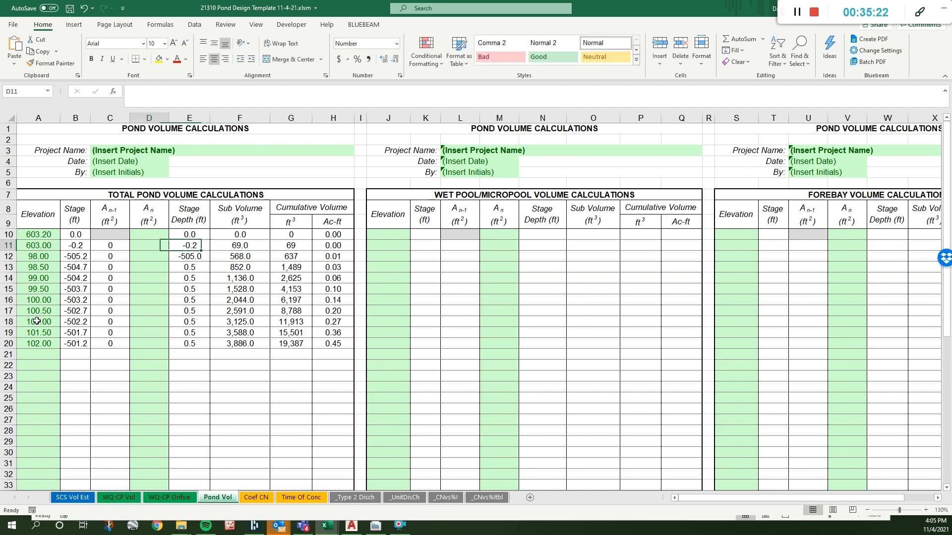
left_click(149, 94)
type(".5")
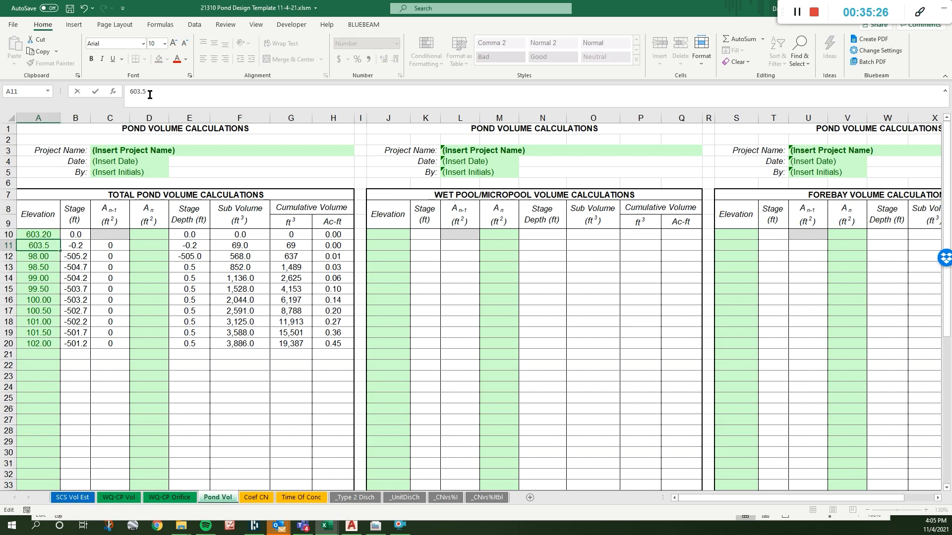
left_click(240, 246)
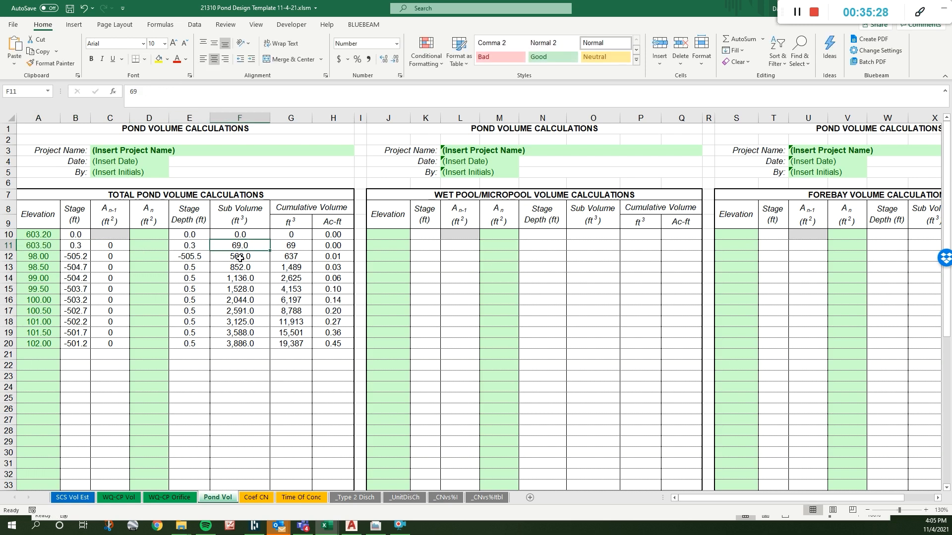
type("694")
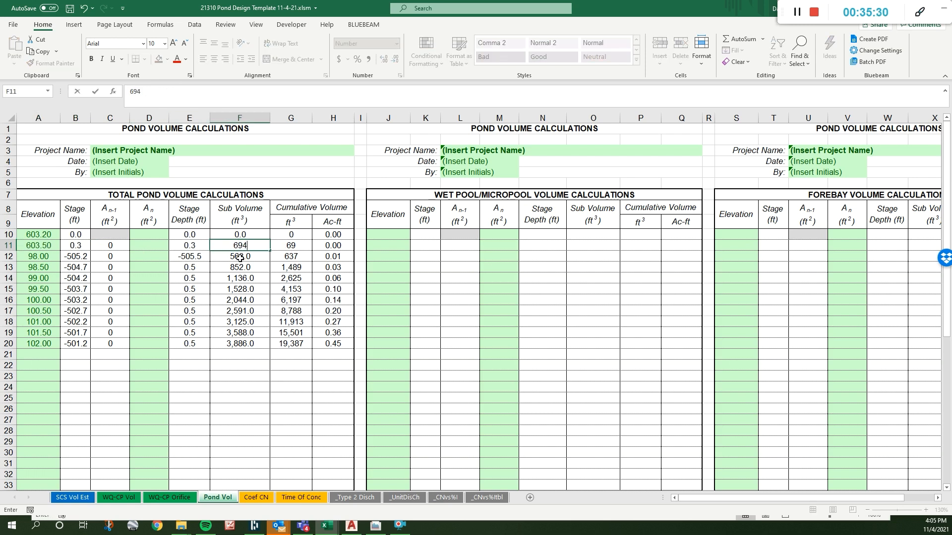
key("Return")
- Enter an elevation of 604.11 and a sub volume of 1284 in the table's third row
left_click(50, 257)
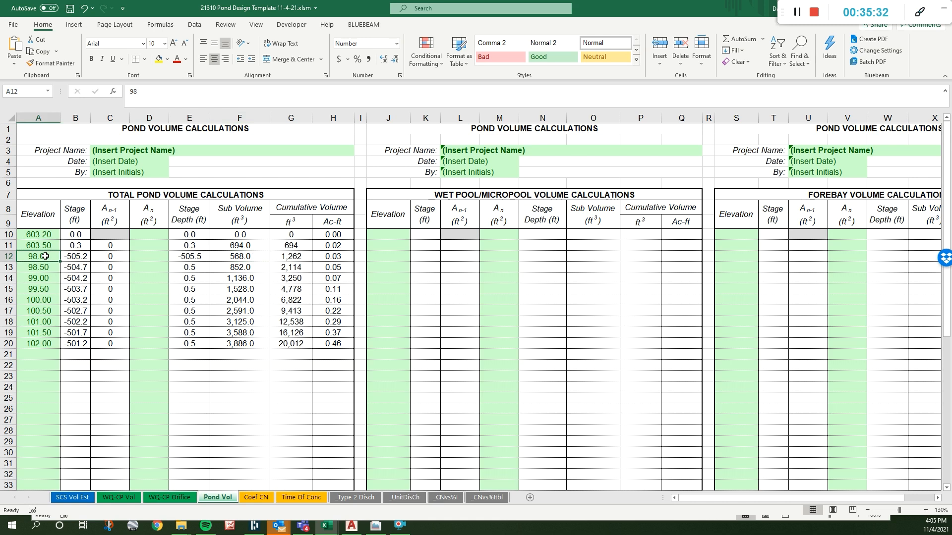
type("60")
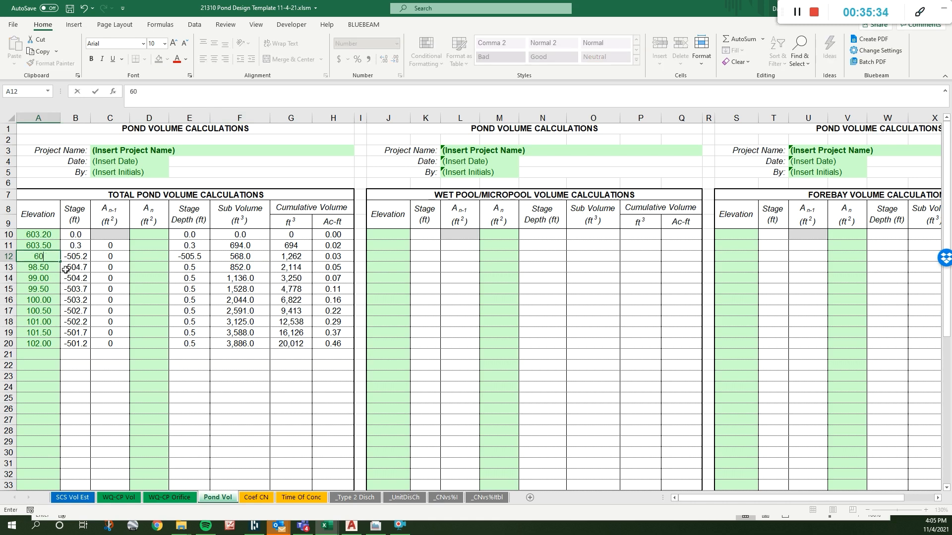
type("4.11")
left_click(232, 257)
type("1284")
key("Return")
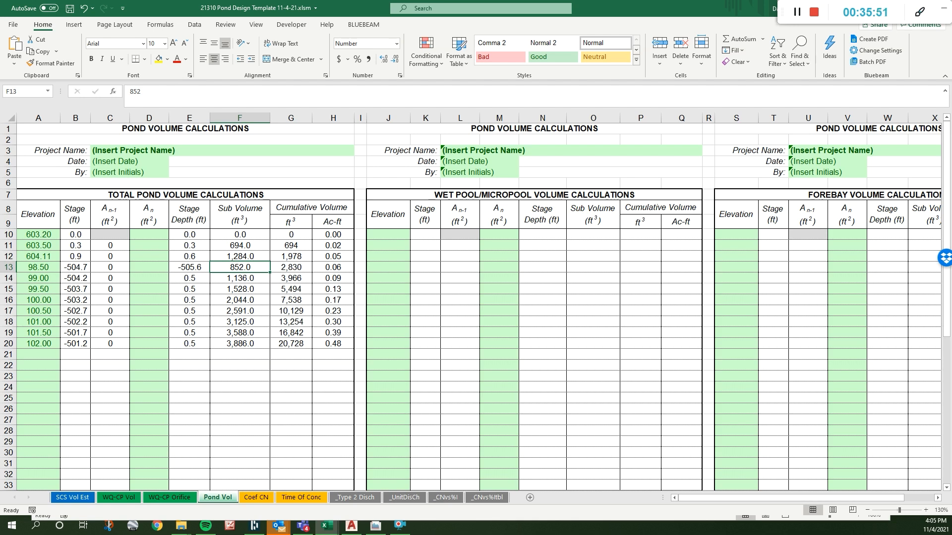
- Check the water quality elevation below the pond volume table and set the water quality orifice invert to 60.32 on the WQ-CP Orifice sheet
left_click(235, 386)
scroll(254, 306, "down", 3)
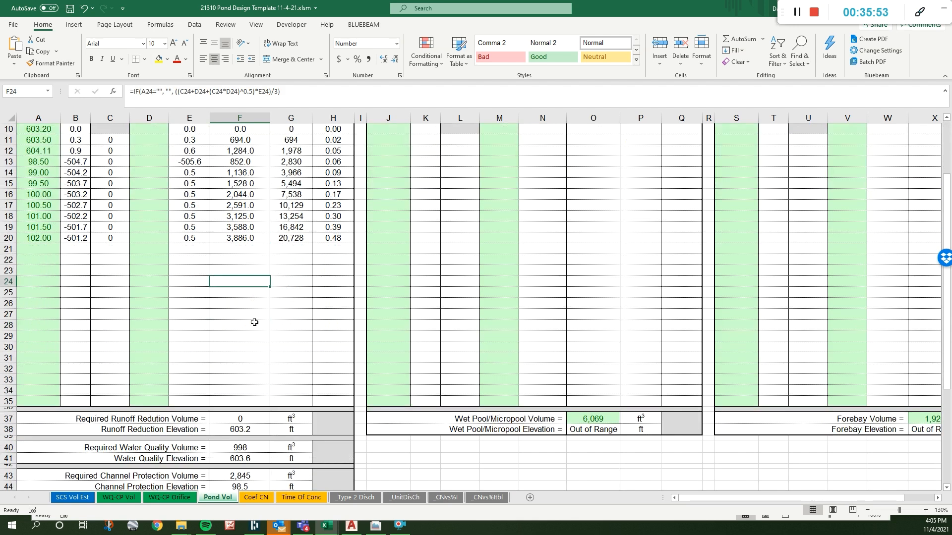
scroll(246, 425, "down", 2)
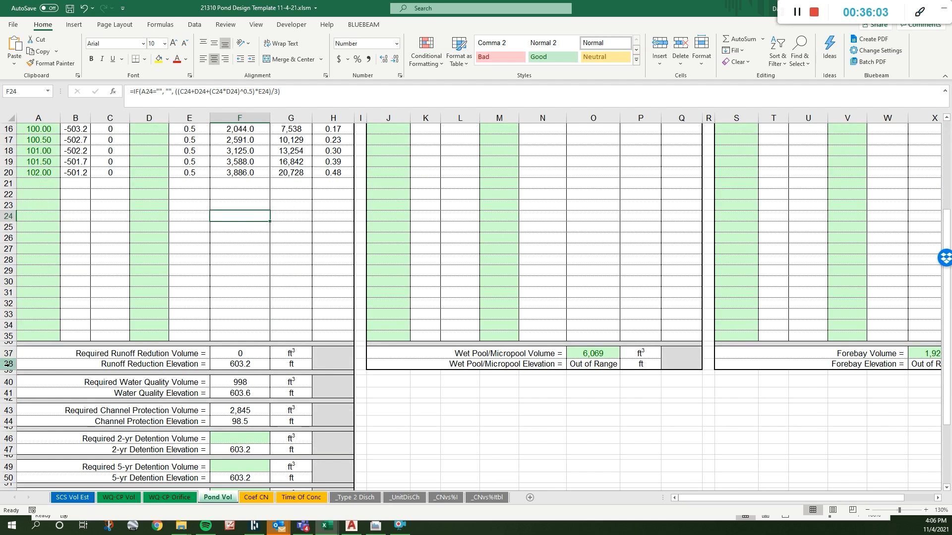
left_click(169, 498)
left_click(91, 349)
left_click(87, 225)
type("60.")
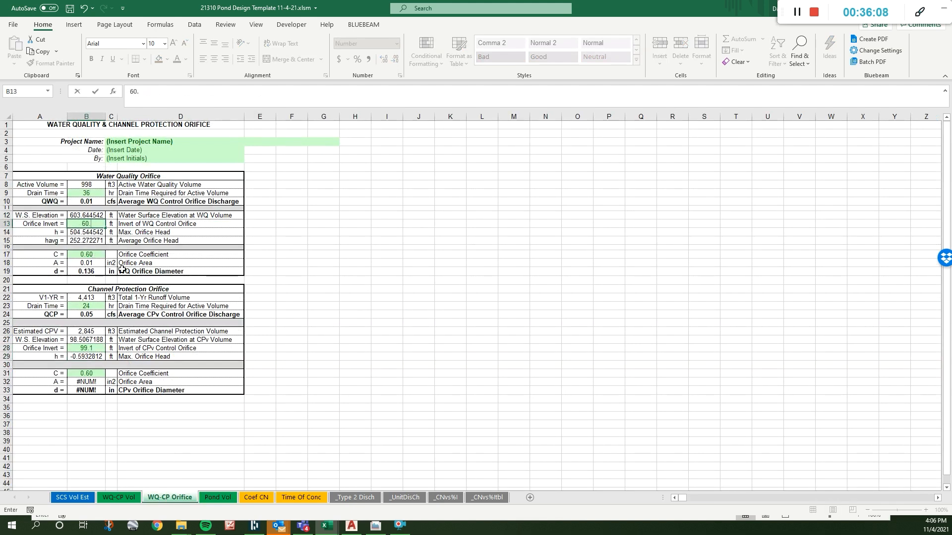
type("32")
key("Return")
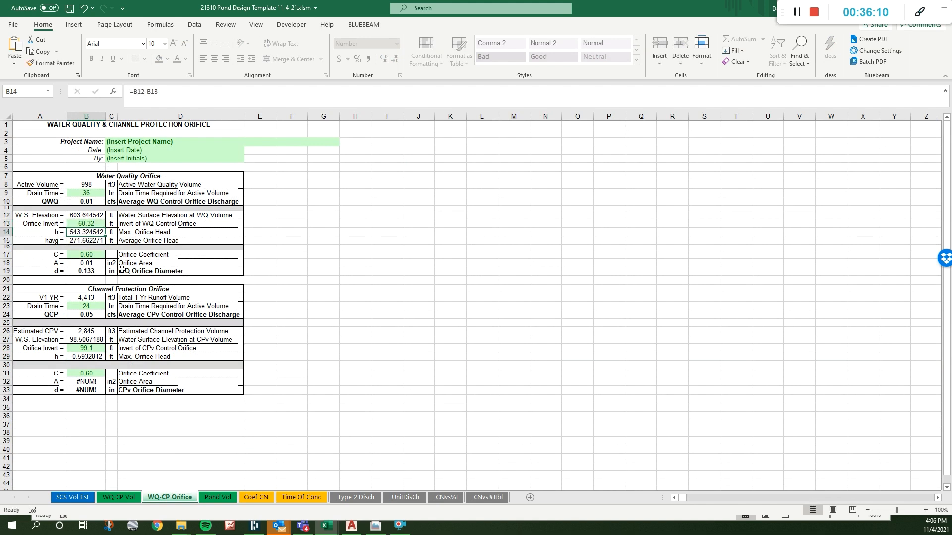
left_click(95, 272)
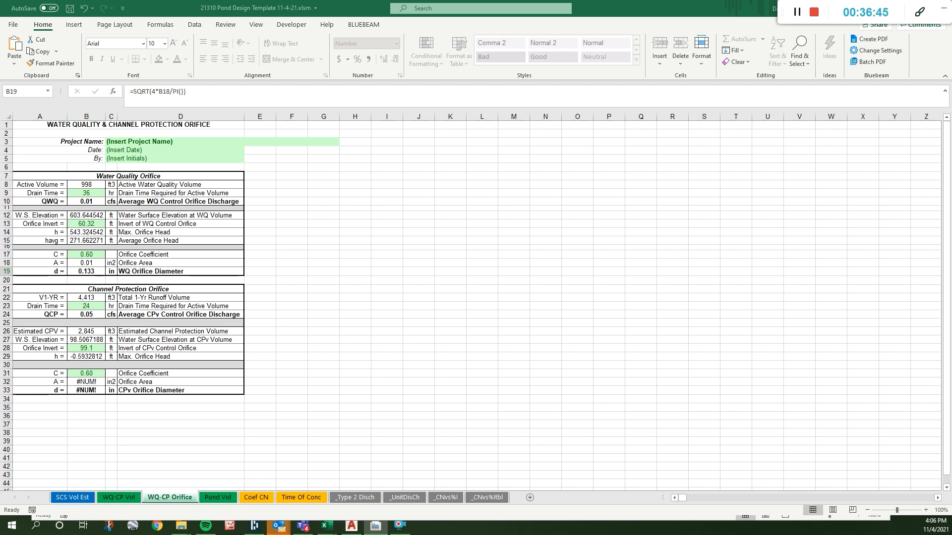
- Put away the pond template and hydro report workbooks and examine the StormKeeper and JB-A3 inverts in the Civil 3D drawing
left_click_drag(0, 55, 0, 122)
left_click(763, 7)
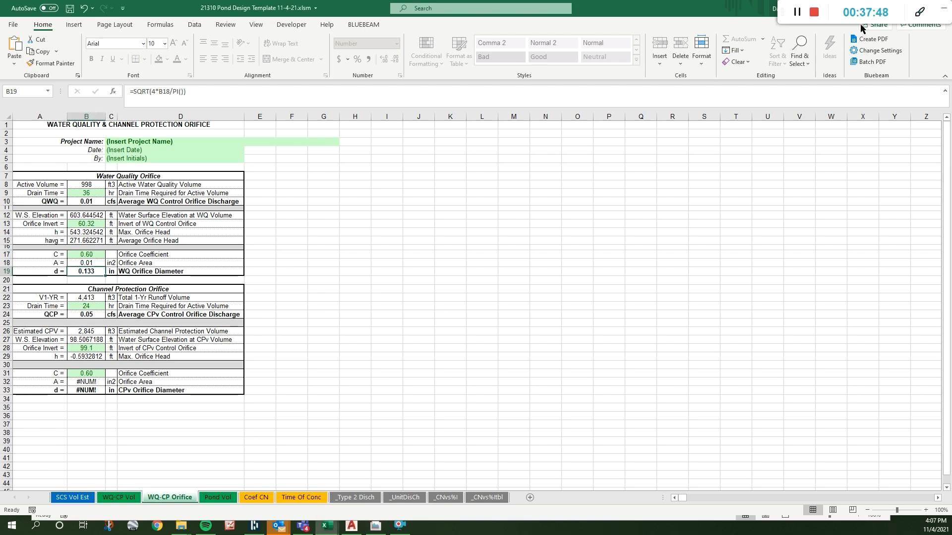
double_click(721, 10)
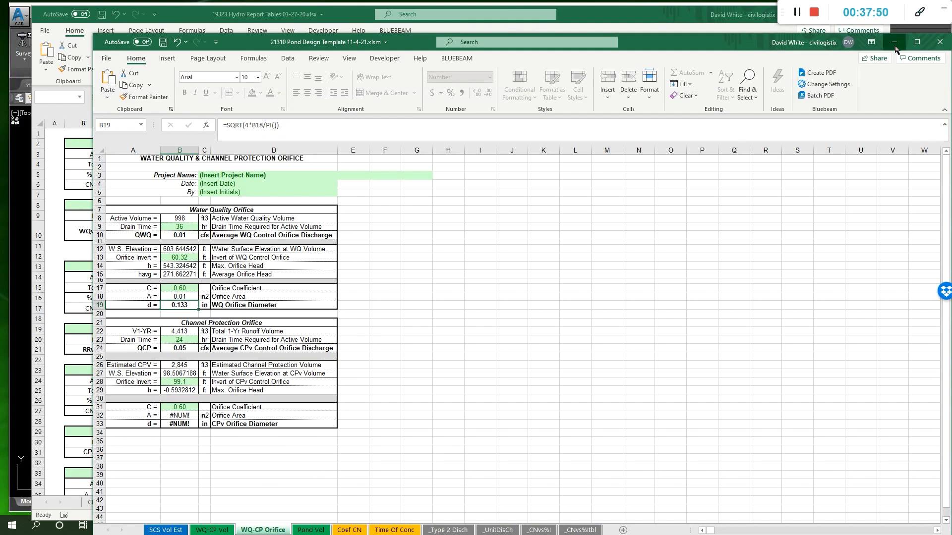
left_click(895, 46)
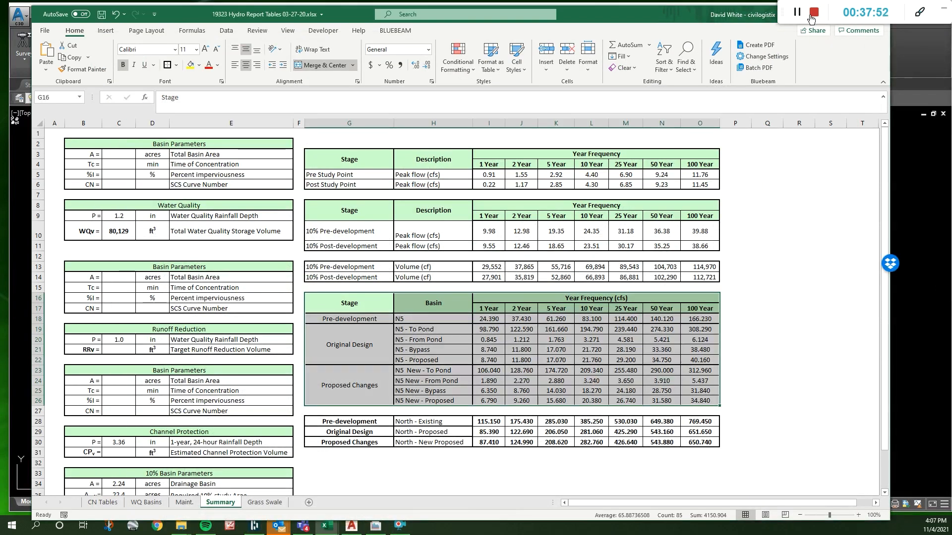
left_click(837, 21)
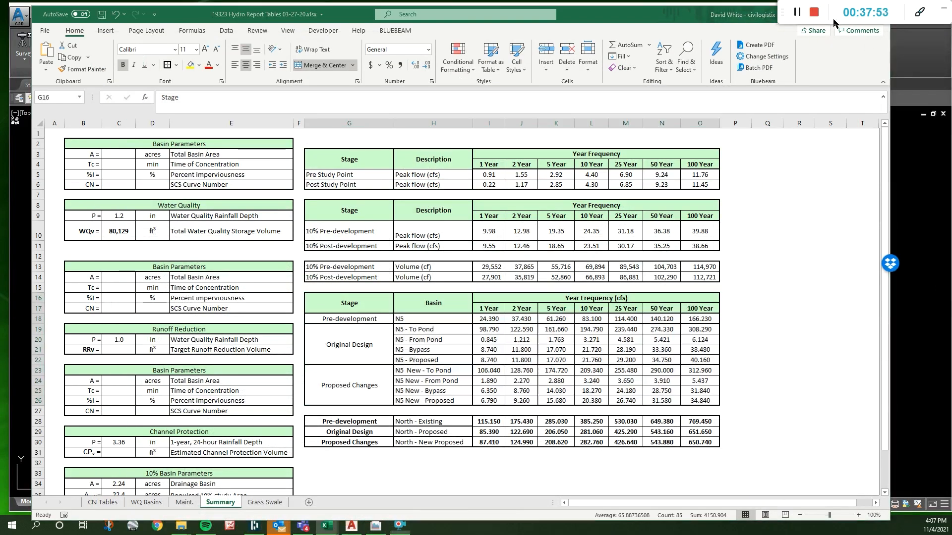
left_click(944, 9)
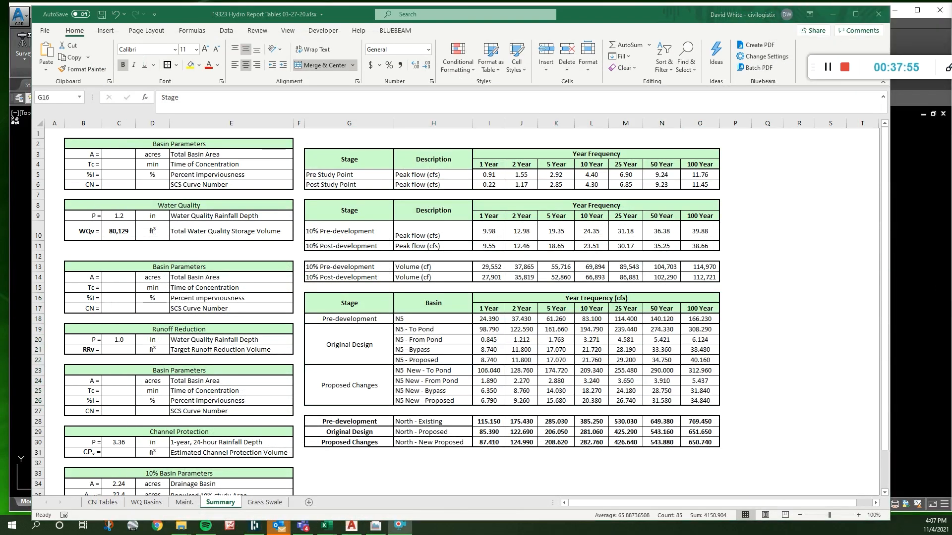
left_click(879, 19)
scroll(507, 328, "up", 5)
scroll(593, 272, "up", 10)
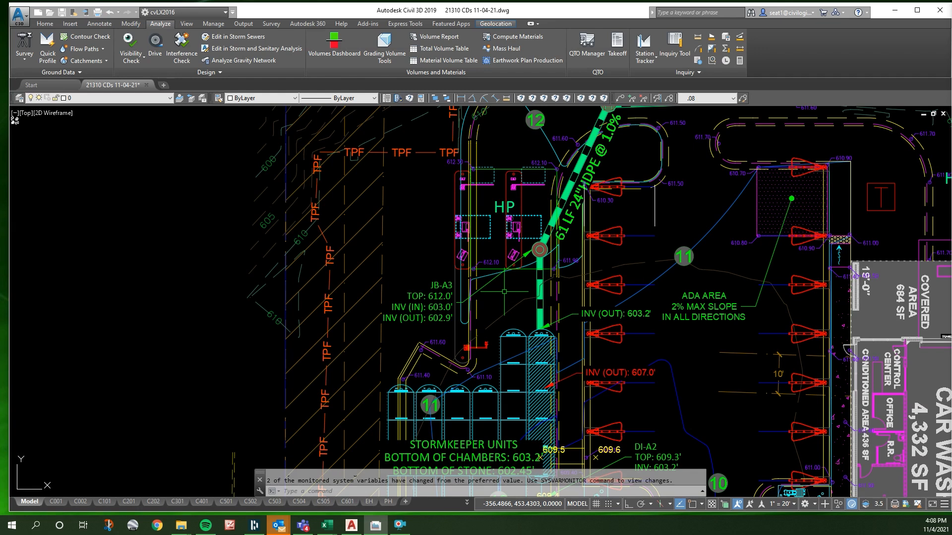
- Switch back to the pond template workbook, review the Pond Vol sheet's required volumes and elevations, and close the discharge-through-opening PDF
mouse_move(330, 531)
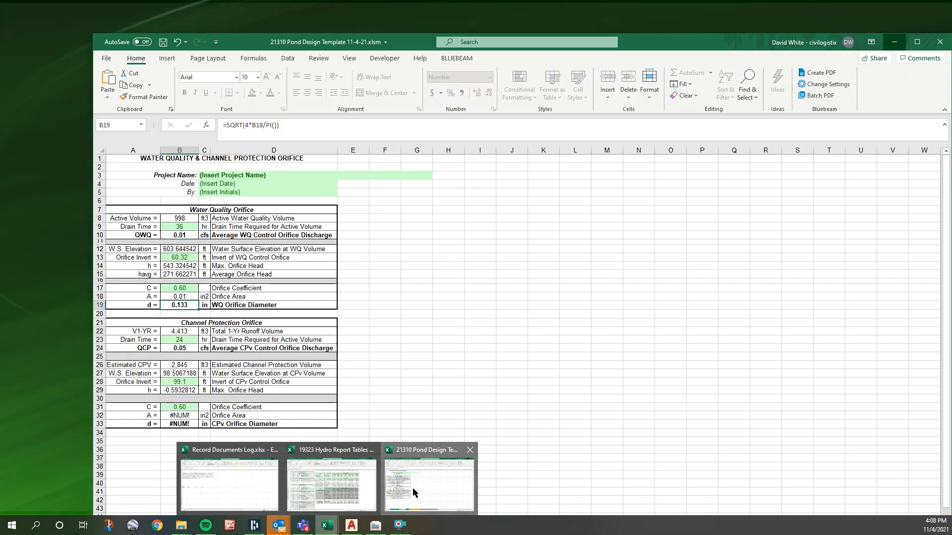
left_click(413, 492)
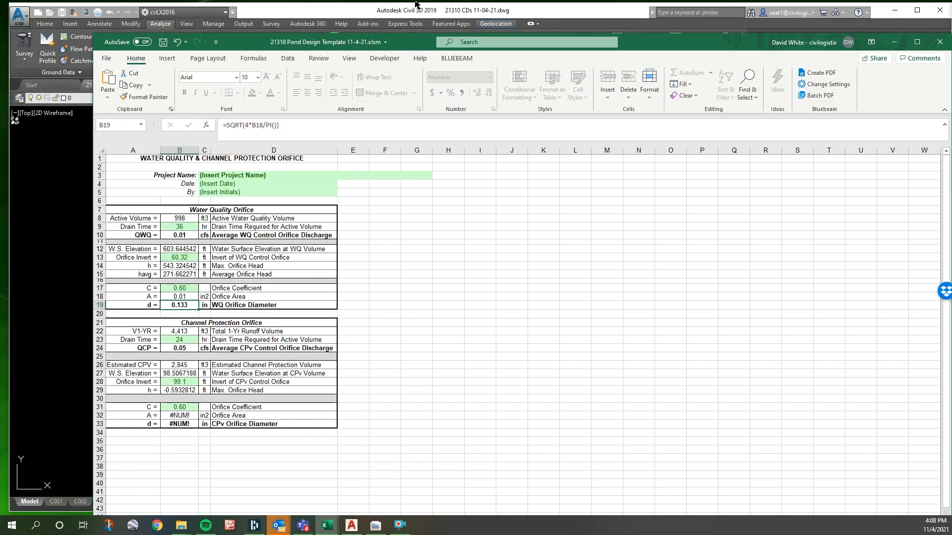
left_click_drag(403, 47, 367, 25)
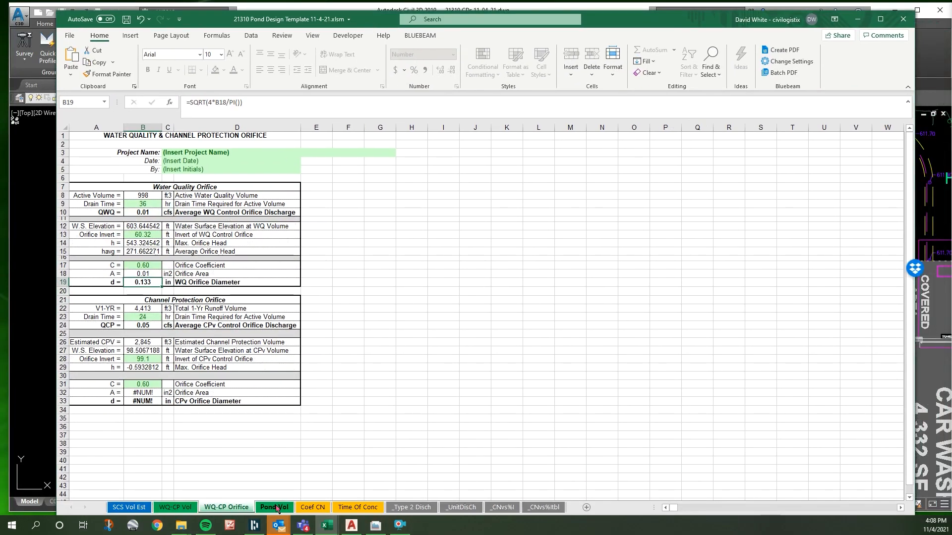
left_click(277, 509)
scroll(171, 236, "up", 5)
scroll(114, 235, "down", 5)
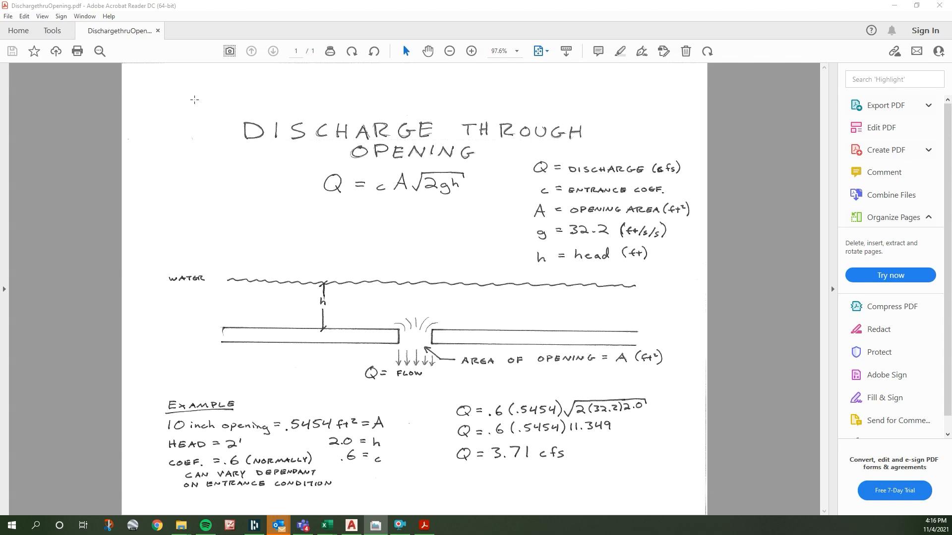
left_click(938, 5)
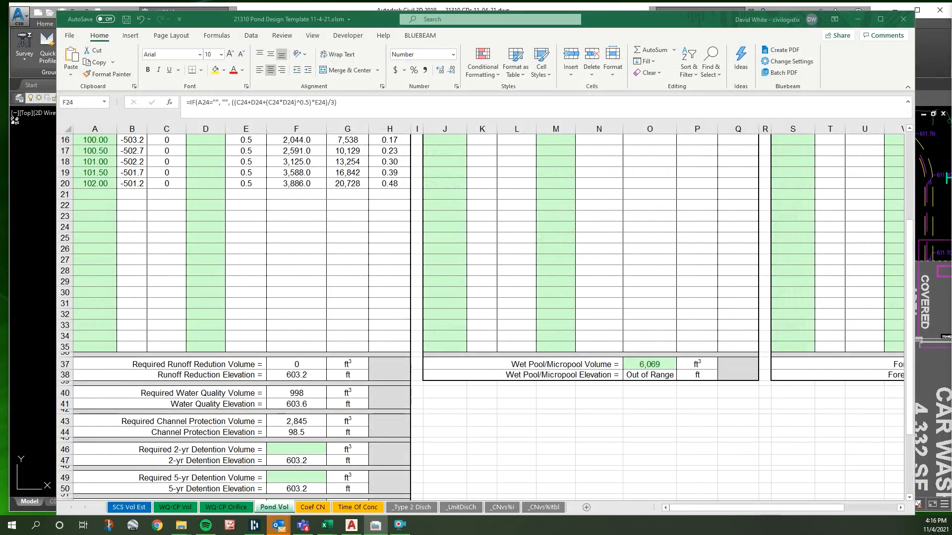
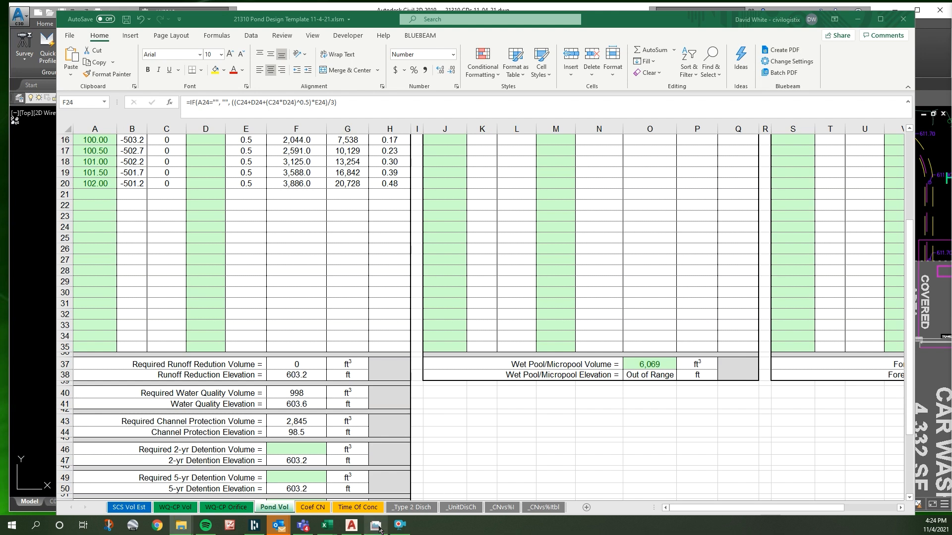
- Switch to the Civil 3D drawing and examine the SK180 chamber section detail with its stone, chamber and cover heights
left_click(349, 526)
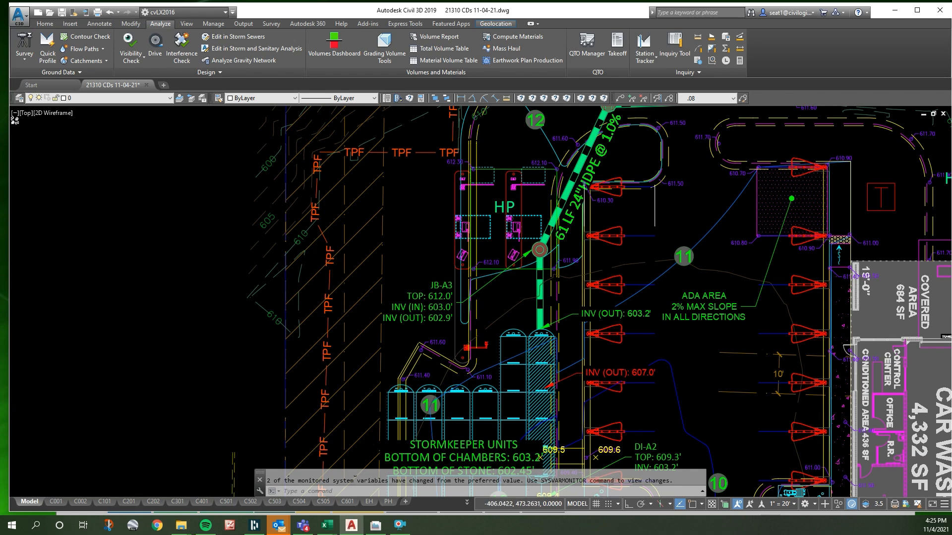
scroll(319, 238, "down", 5)
scroll(378, 319, "down", 3)
scroll(367, 258, "up", 6)
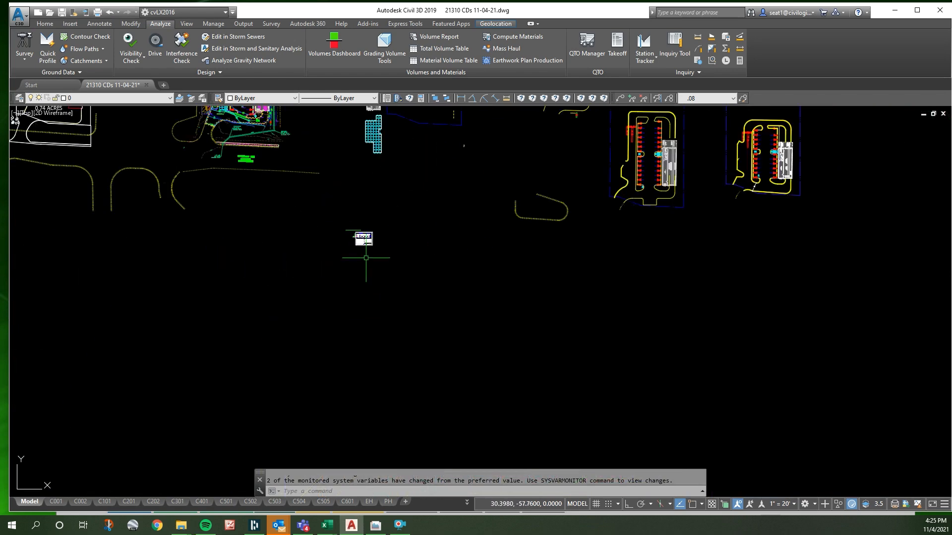
scroll(325, 149, "up", 5)
scroll(266, 151, "down", 2)
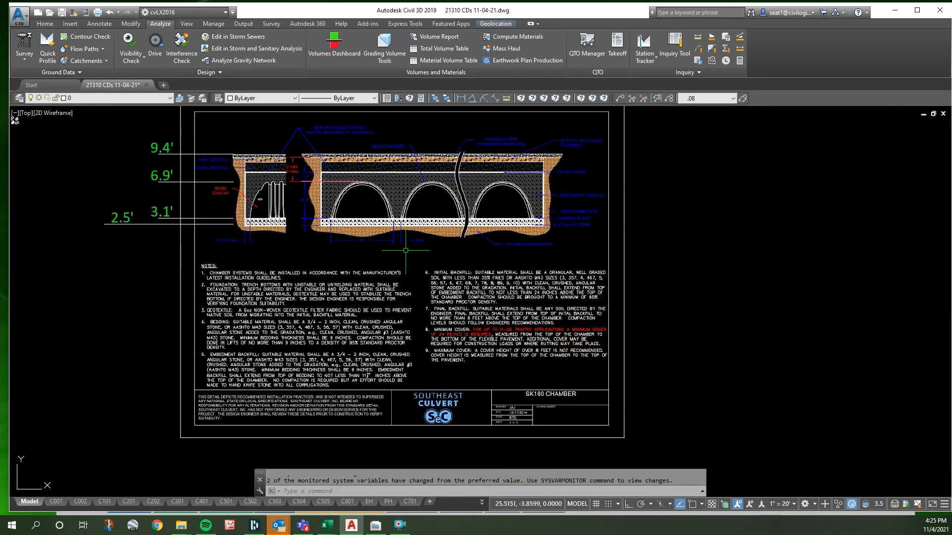
scroll(266, 158, "up", 4)
scroll(266, 158, "down", 2)
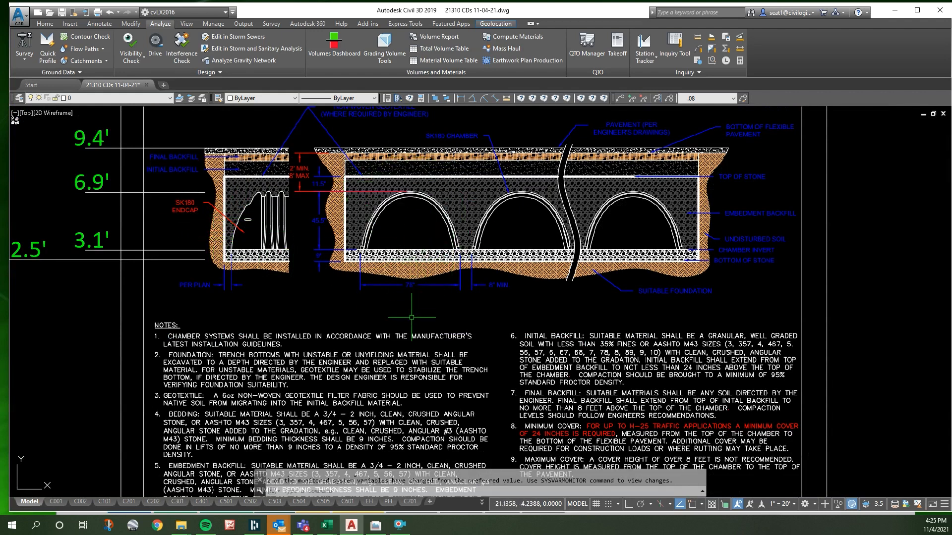
scroll(410, 322, "down", 5)
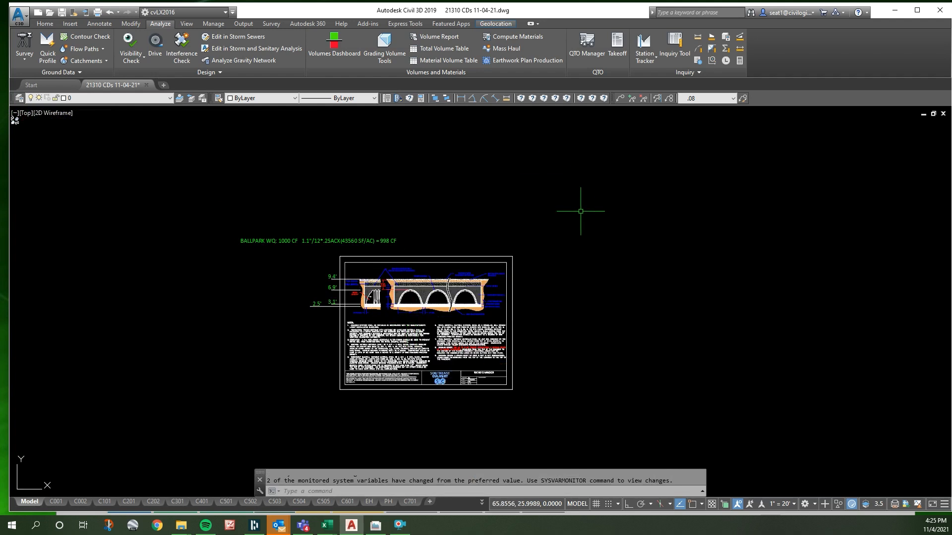
- Dimension the full length of the longer StormKeeper chamber row beside the hatched row with a vertical aligned dimension, using Ortho
scroll(563, 235, "down", 6)
scroll(472, 329, "down", 5)
scroll(443, 252, "up", 5)
scroll(443, 253, "up", 4)
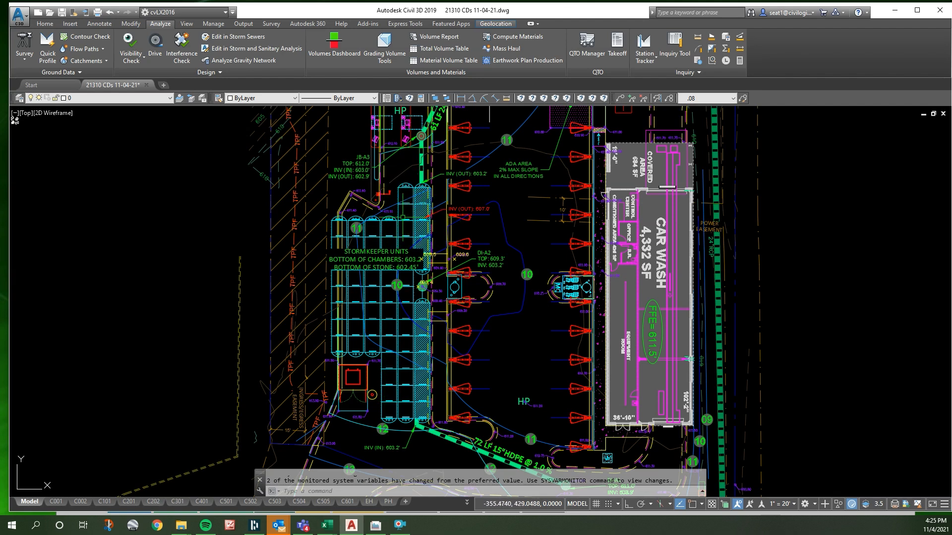
key("Escape")
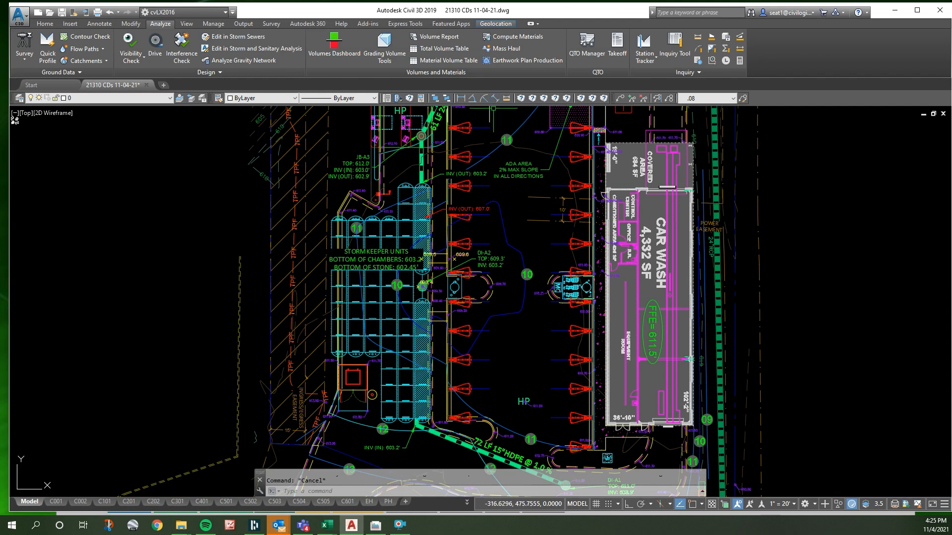
left_click(494, 98)
left_click(398, 187)
key("F8")
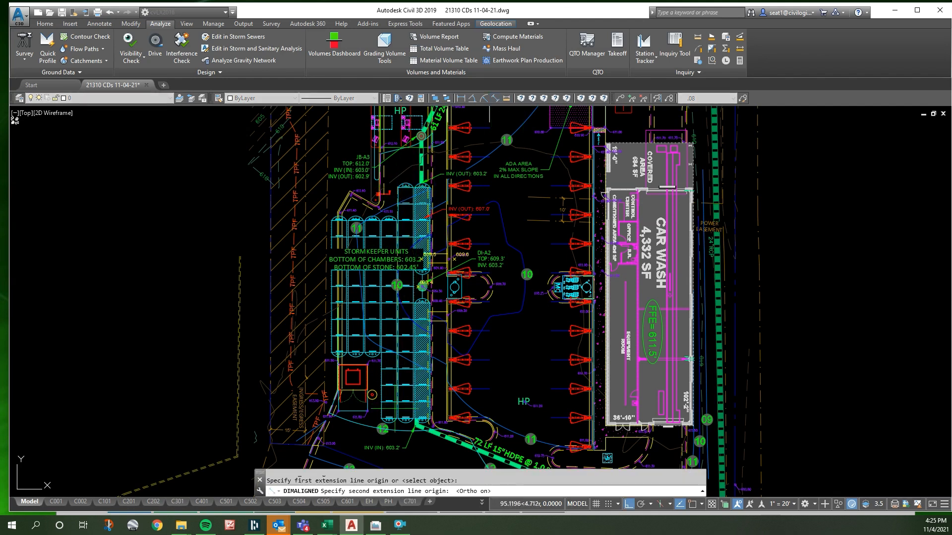
key("Escape")
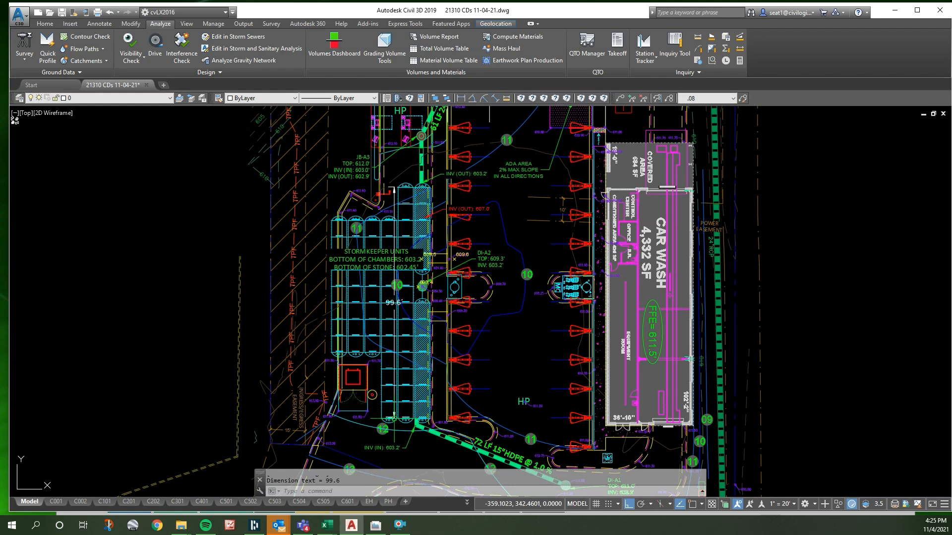
- Stretch the row dimension's north origin to the endpoint of the line between the end cap and the first chamber unit
scroll(397, 298, "up", 5)
left_click(391, 304)
scroll(421, 303, "down", 6)
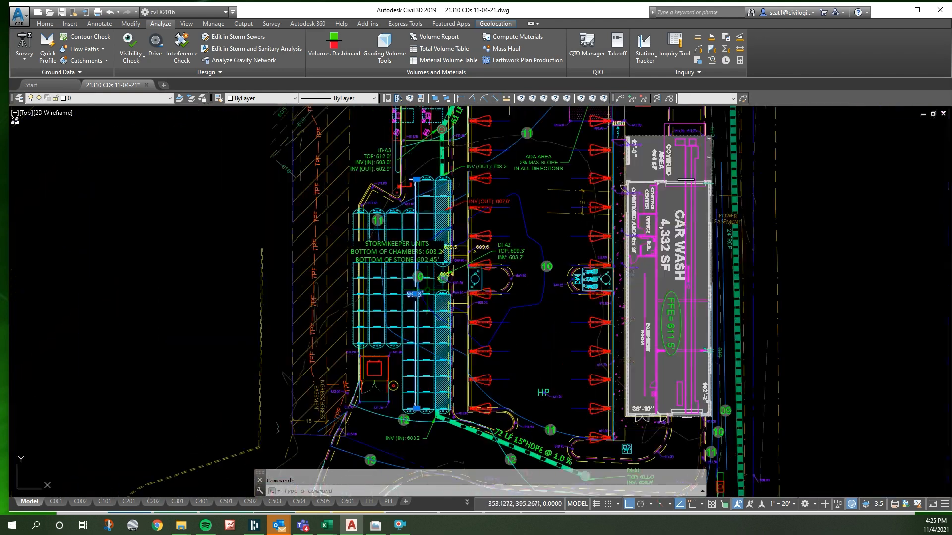
scroll(425, 178, "up", 10)
left_click(362, 205)
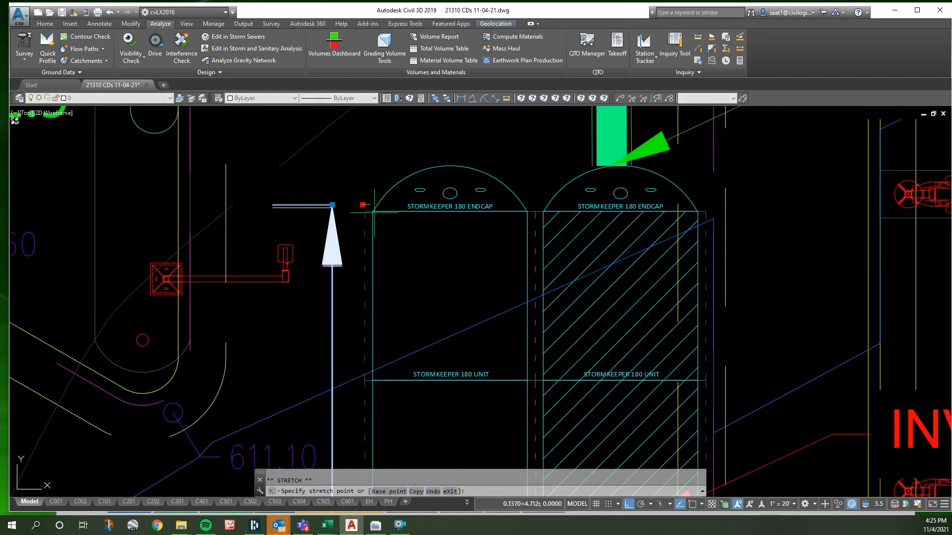
right_click(376, 215, "shift")
key("e")
left_click(373, 217)
- Stretch the row dimension's south origin to the endpoint where the last chamber unit meets its end cap, and clear the selection
scroll(373, 217, "down", 7)
scroll(409, 348, "up", 8)
left_click(413, 369)
right_click(439, 379, "shift")
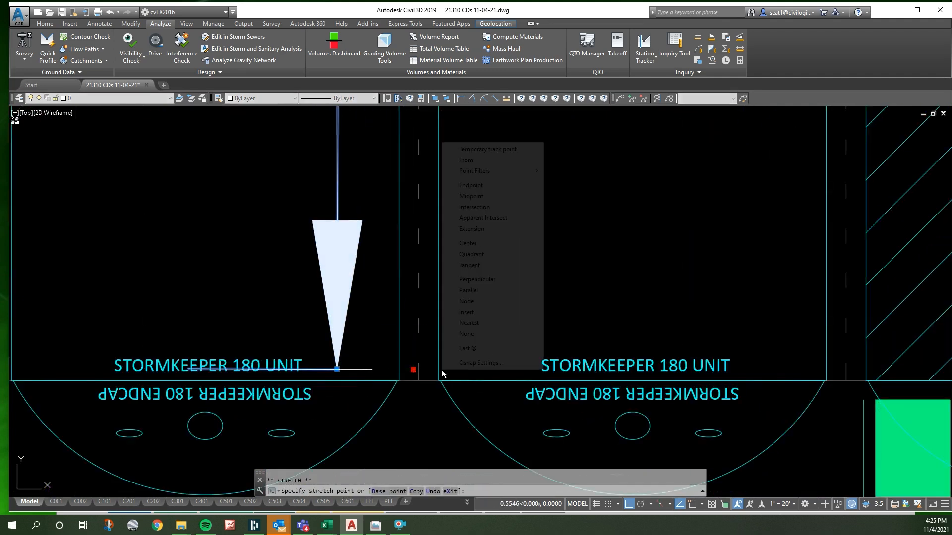
key("e")
left_click(439, 380)
scroll(426, 380, "down", 7)
scroll(426, 380, "down", 5)
scroll(444, 248, "up", 12)
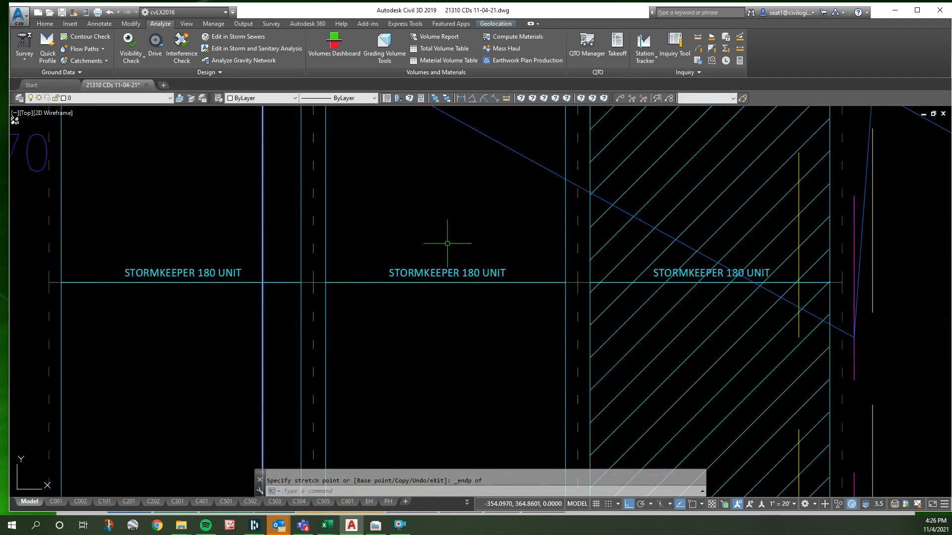
key("Escape")
left_click(409, 297)
scroll(409, 297, "down", 7)
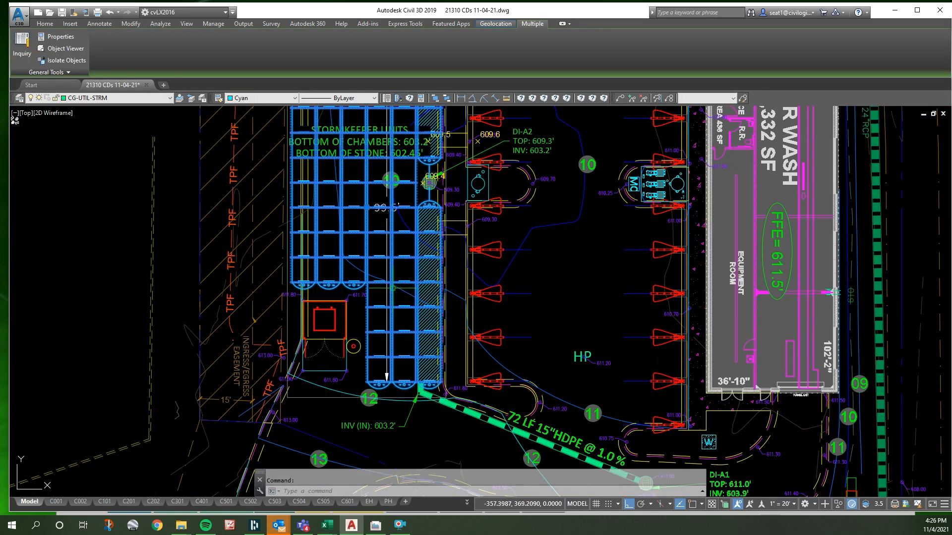
scroll(368, 270, "up", 3)
key("Escape")
scroll(368, 271, "up", 5)
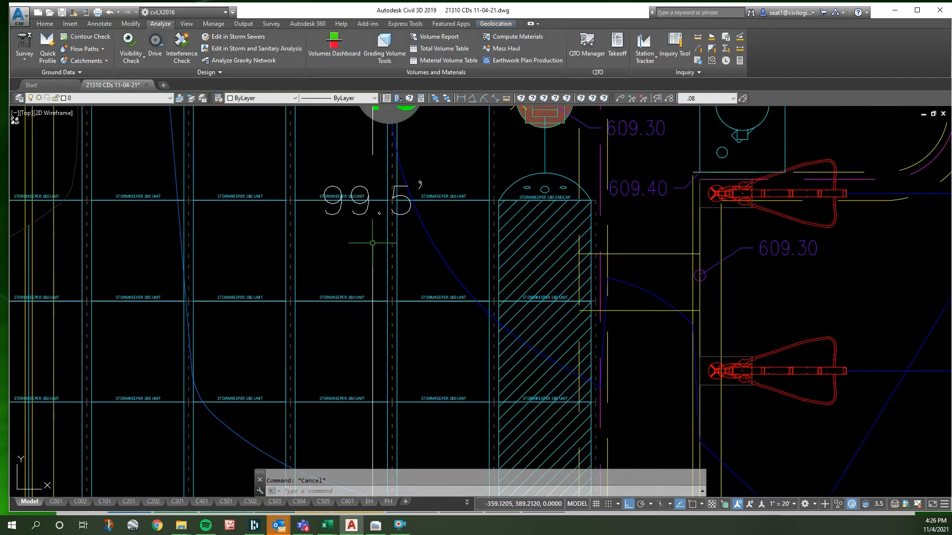
- Examine the chamber width, row spacing and stone base dimensions in the SK180 chamber detail
scroll(333, 253, "down", 5)
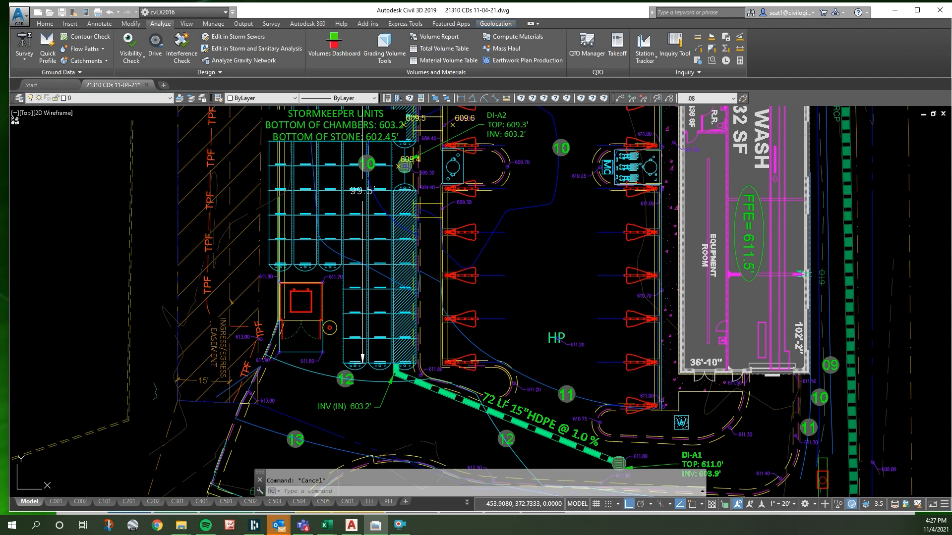
scroll(450, 272, "down", 15)
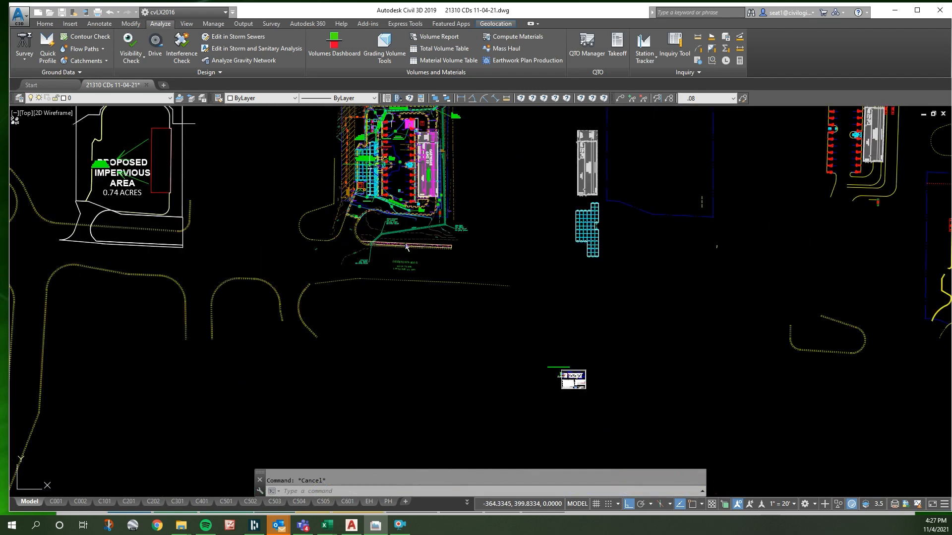
scroll(471, 313, "up", 10)
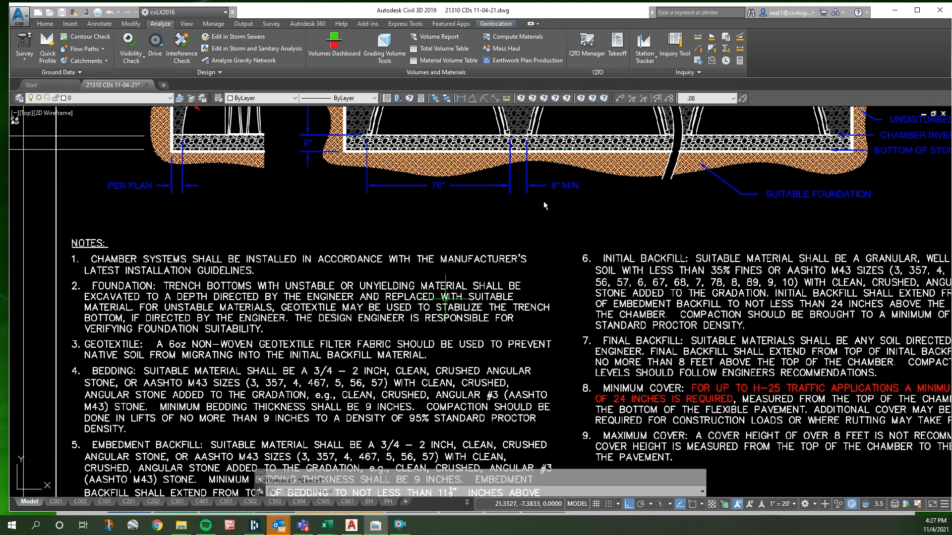
scroll(485, 267, "up", 4)
scroll(485, 267, "down", 4)
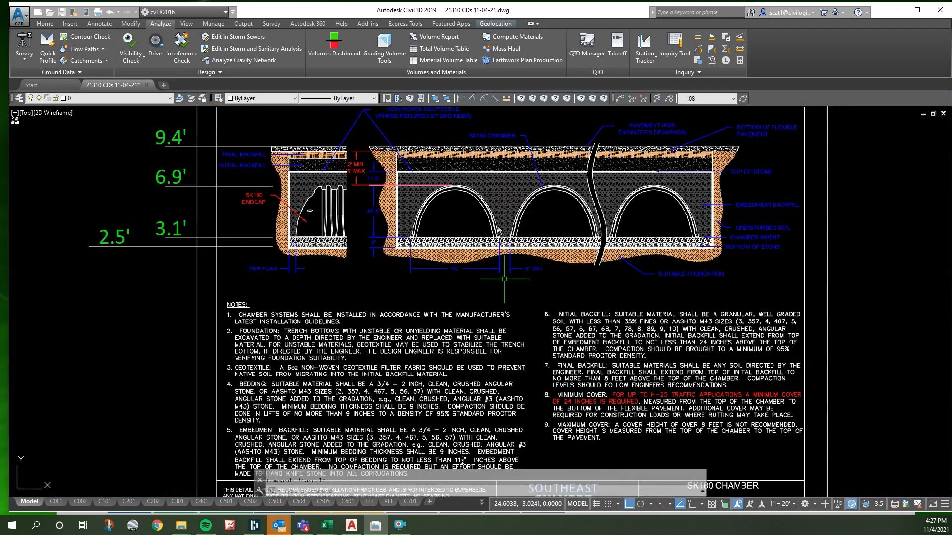
scroll(482, 234, "up", 4)
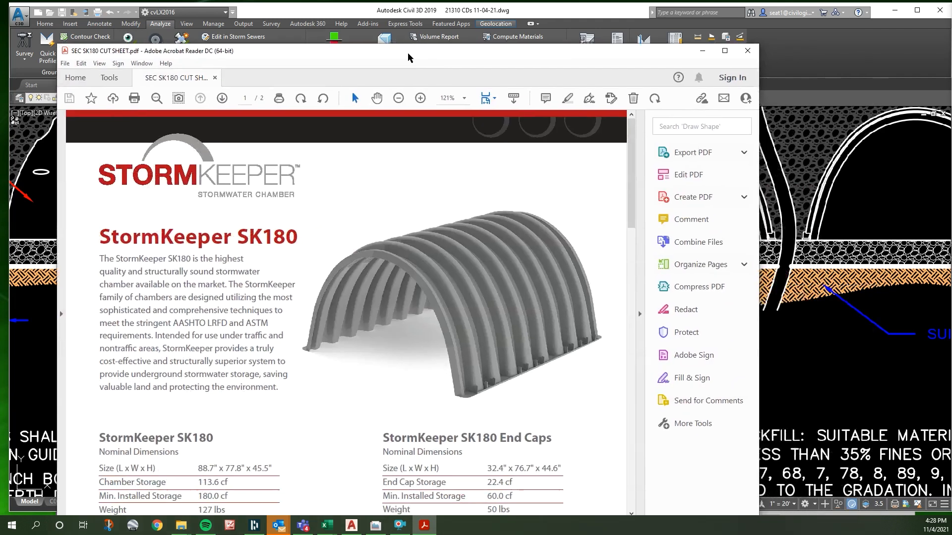
- Review the dimensions, storage volume, excavation and stone tables in the SEC SK180 cut sheet PDF, and put the PDF away
scroll(383, 261, "down", 4)
scroll(383, 261, "down", 15)
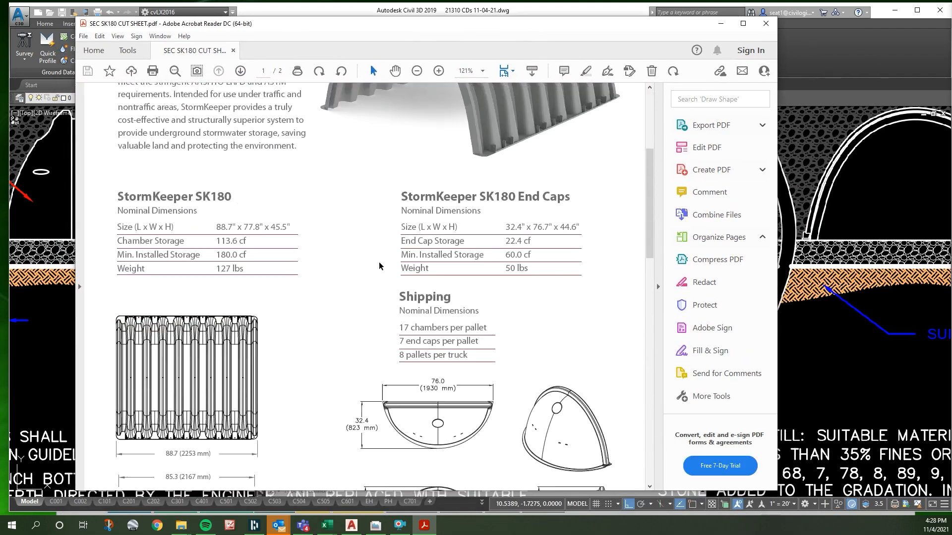
scroll(373, 266, "down", 12)
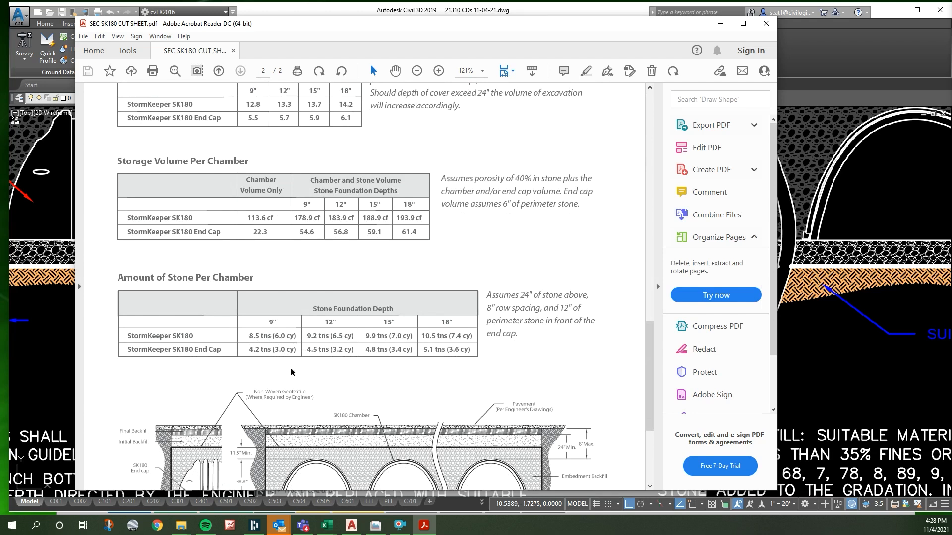
scroll(292, 242, "up", 3)
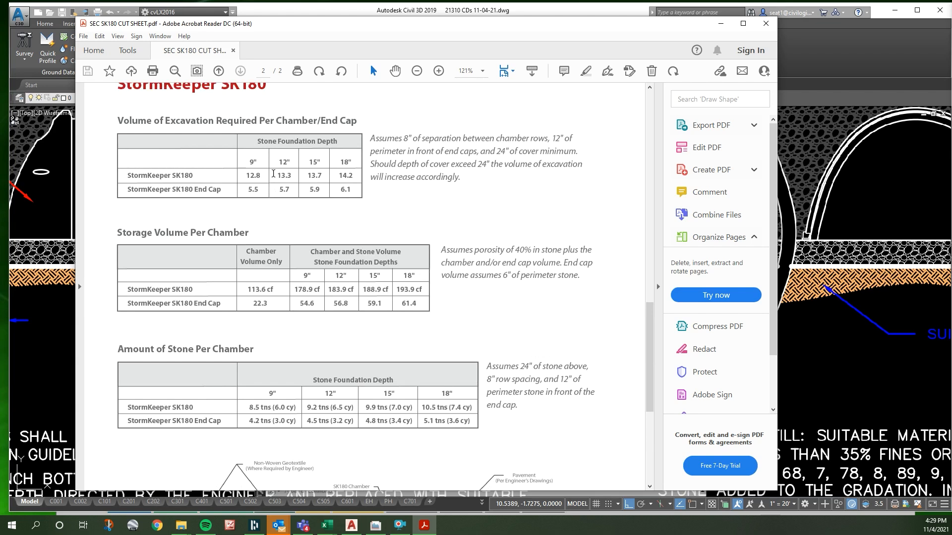
scroll(271, 174, "down", 9)
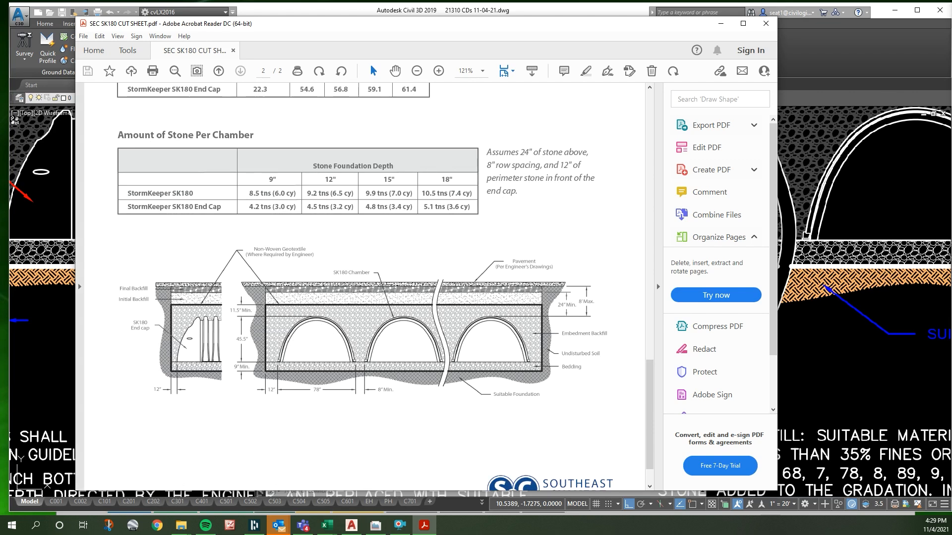
left_click(719, 25)
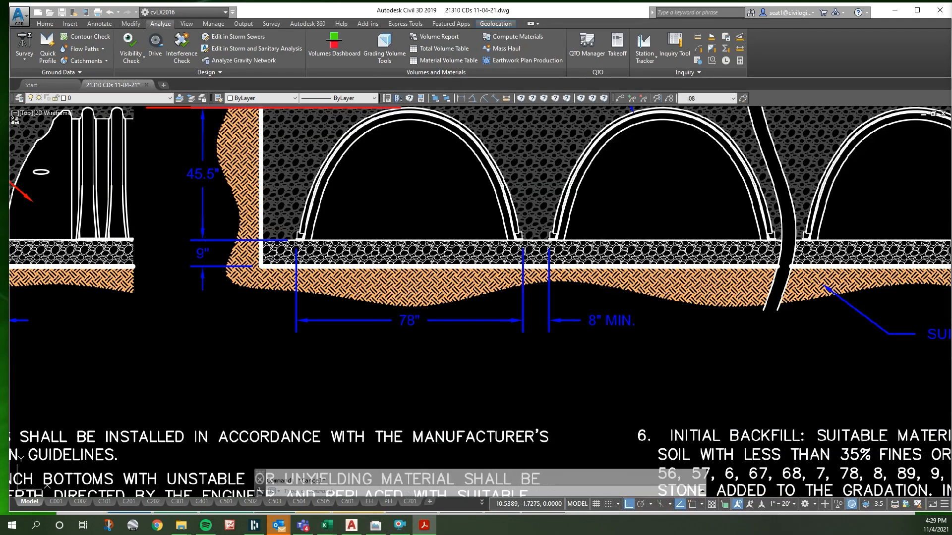
- Stretch the row dimension's north origin to the chamber joint endpoint level with the top of the shorter StormKeeper rows
scroll(372, 330, "down", 15)
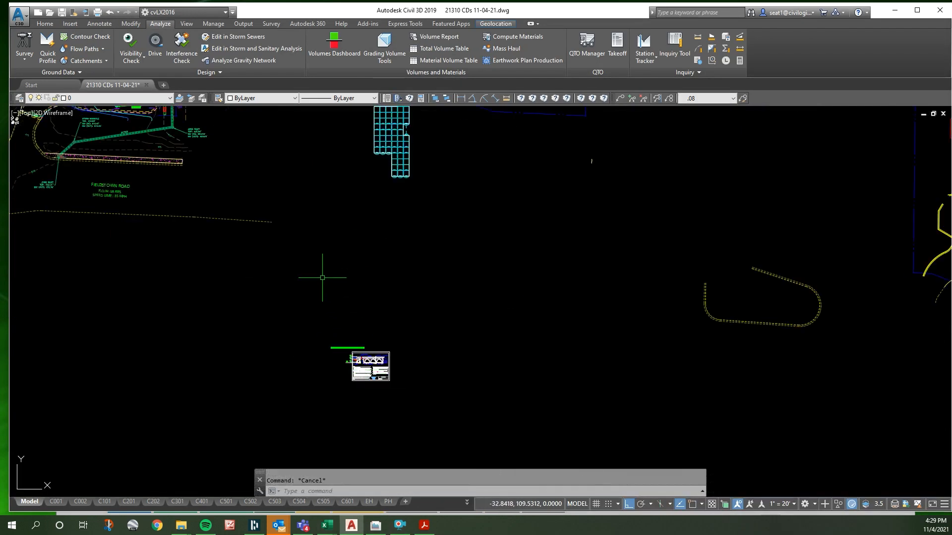
scroll(333, 258, "up", 6)
scroll(391, 280, "down", 4)
scroll(228, 222, "up", 6)
scroll(418, 323, "up", 4)
scroll(424, 354, "down", 2)
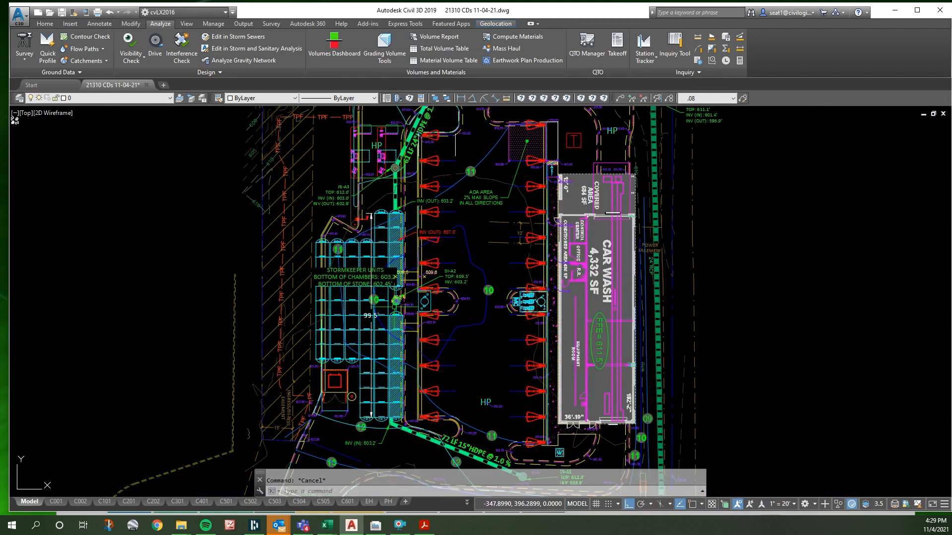
scroll(397, 263, "up", 2)
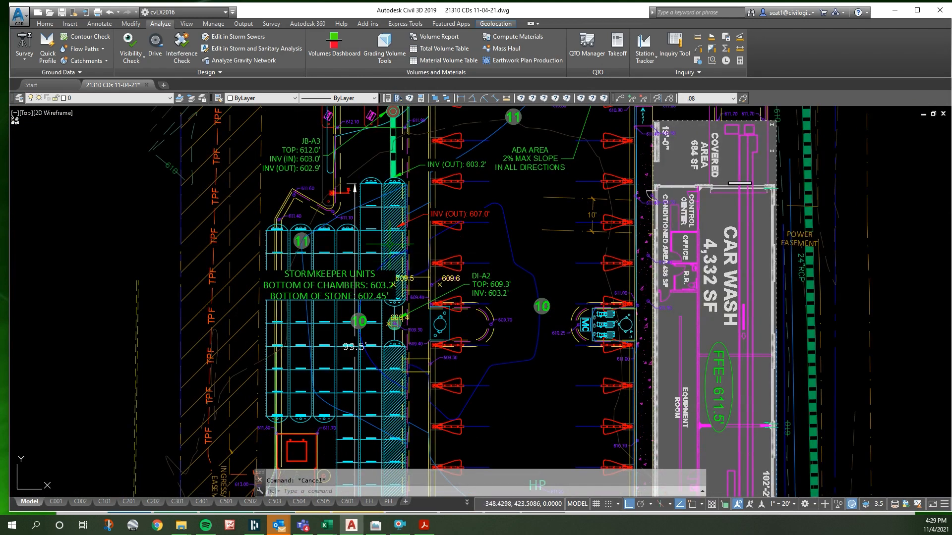
scroll(353, 185, "up", 3)
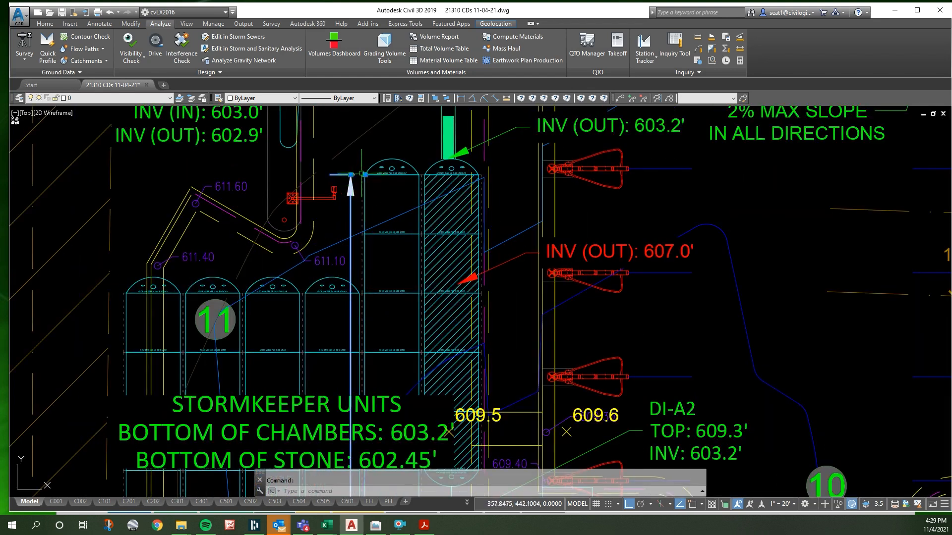
left_click(365, 174)
right_click(366, 250, "shift")
left_click(397, 306)
left_click(370, 294)
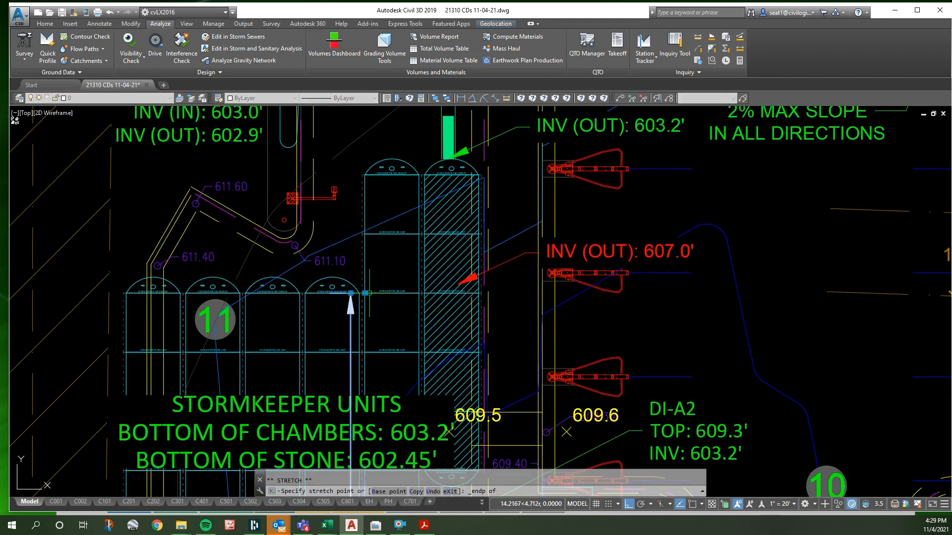
- Examine the adjusted row dimension and the StormKeeper chamber layout around inlet DI-A2
scroll(403, 263, "down", 4)
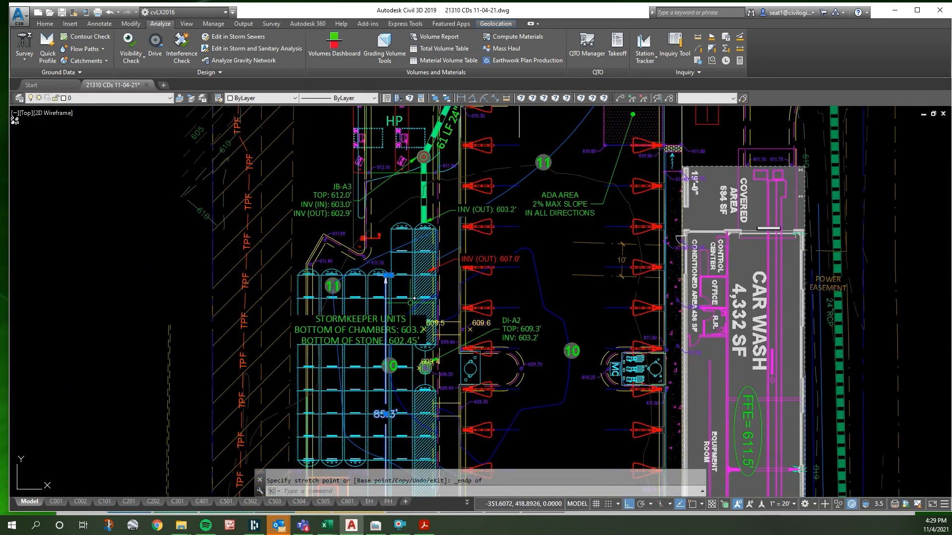
scroll(400, 265, "down", 2)
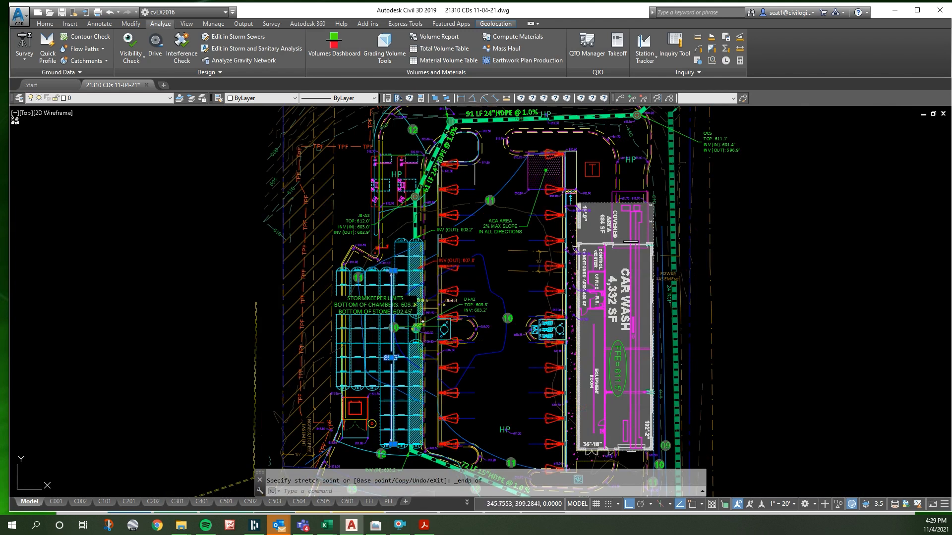
scroll(387, 372, "up", 2)
scroll(388, 362, "up", 4)
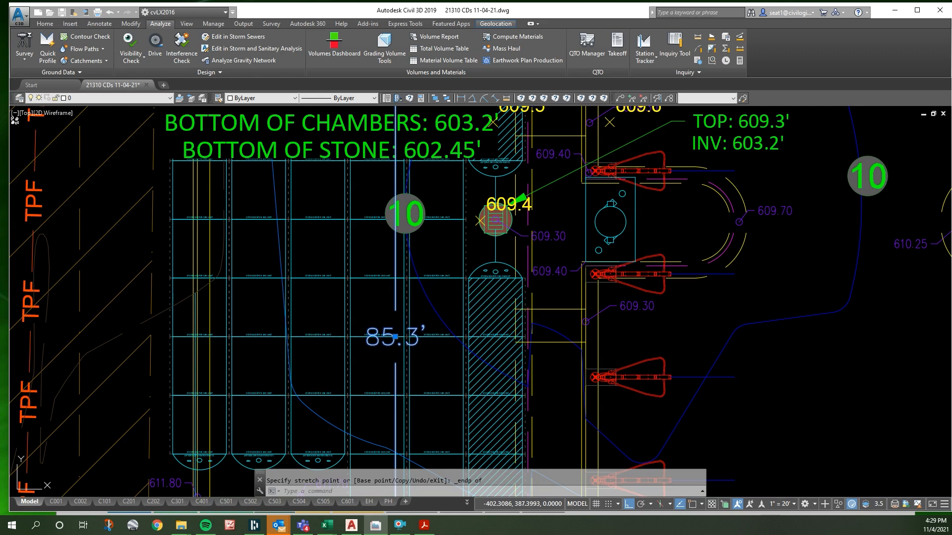
scroll(327, 343, "down", 3)
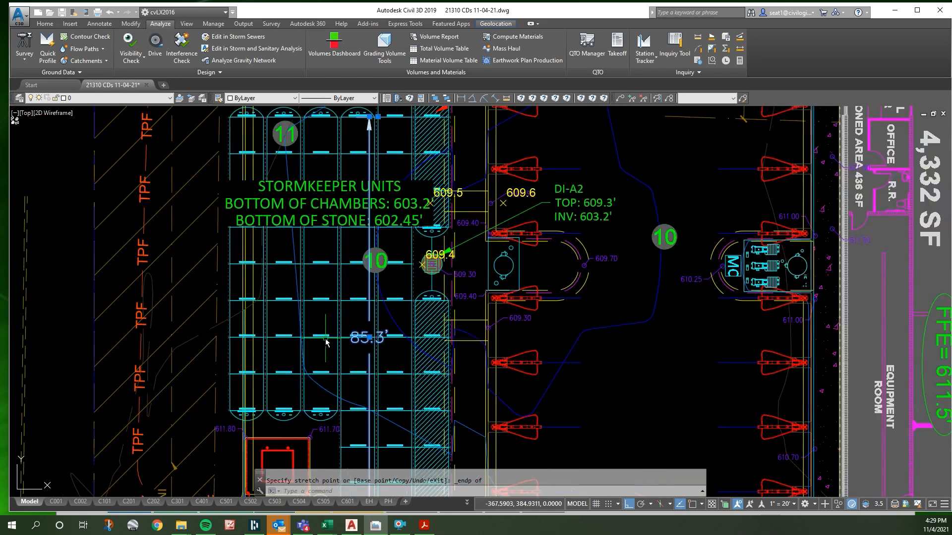
scroll(419, 265, "up", 3)
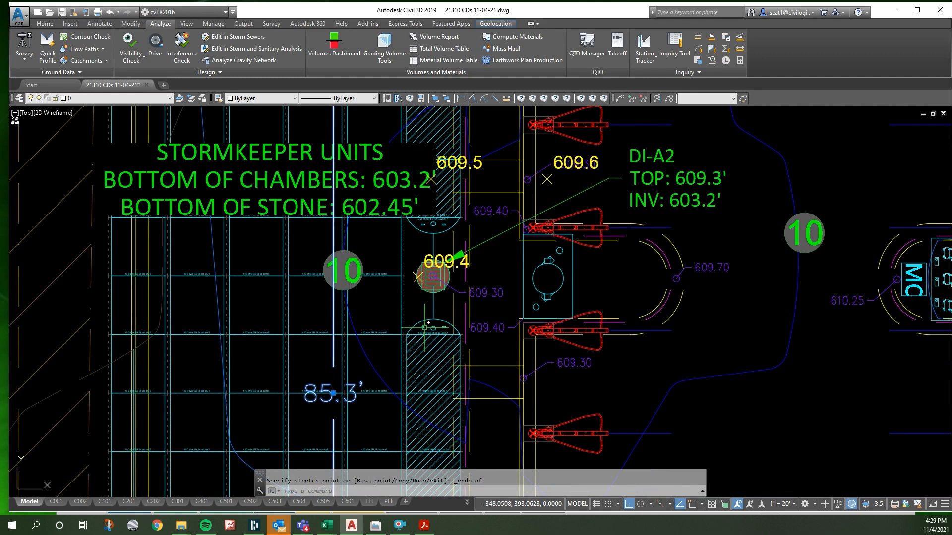
- Measure the length of the northernmost StormKeeper 180 unit in the shorter row beside the 85.3' dimension
scroll(417, 261, "down", 2)
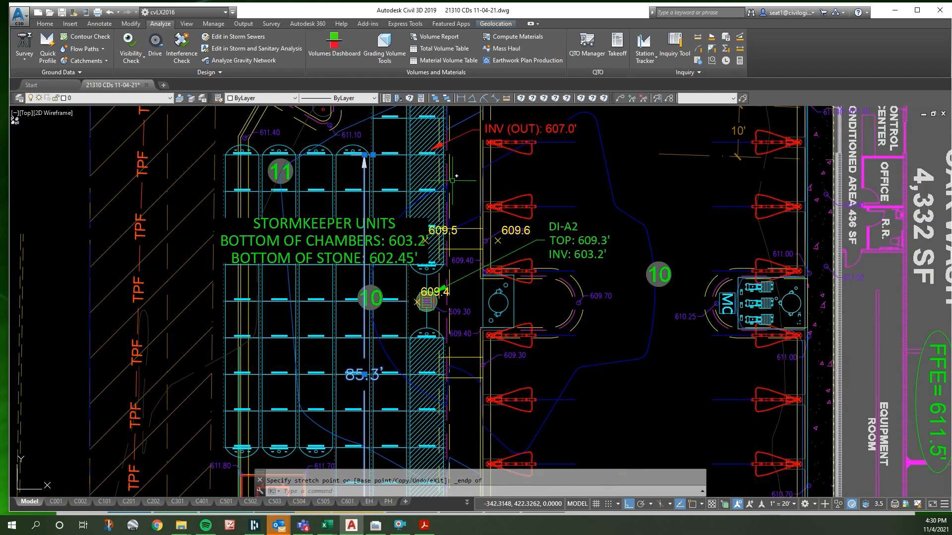
scroll(354, 145, "up", 4)
key("Escape")
scroll(346, 200, "up", 2)
type("dst")
key("Return")
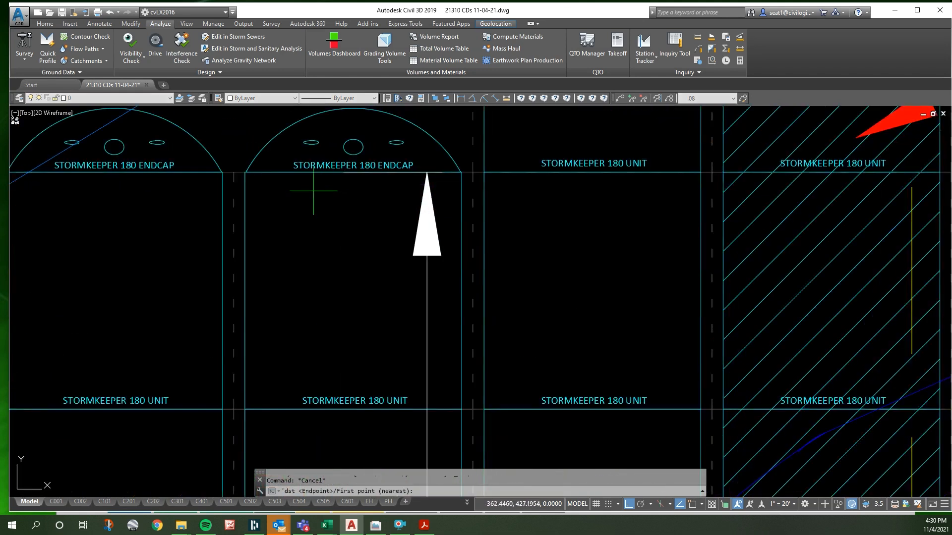
left_click(303, 170)
left_click(339, 388)
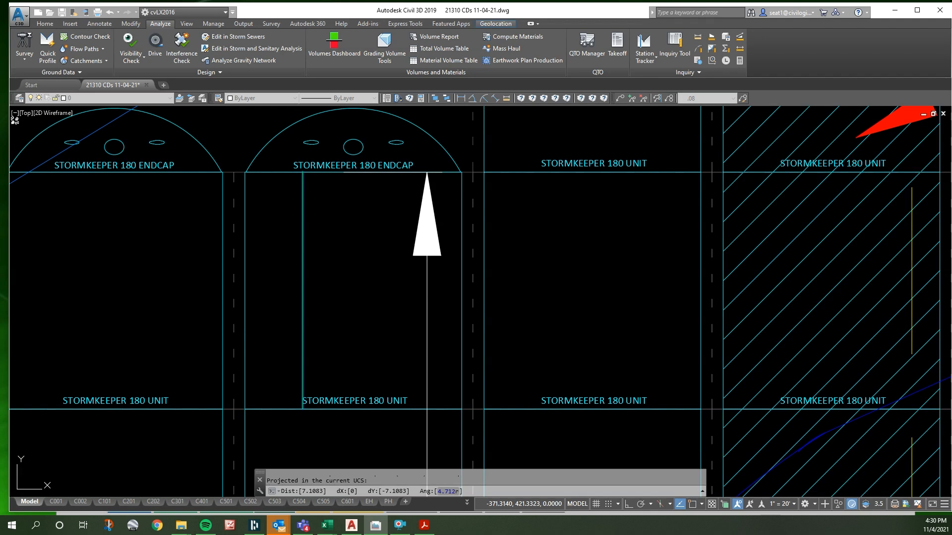
scroll(362, 221, "down", 4)
key("Escape")
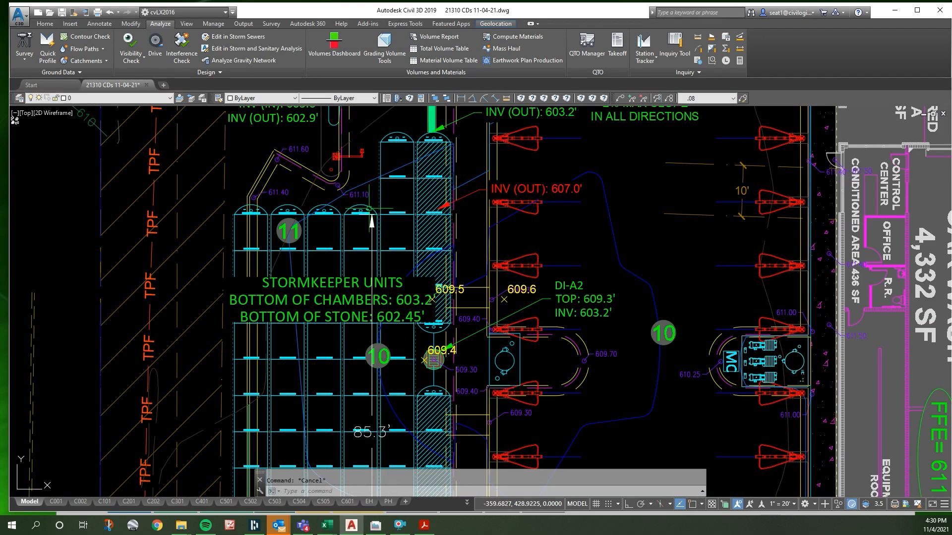
- Draw a crossed polyline over the northern chamber block where the two eastern StormKeeper rows extend past the shorter rows
type("pl")
key("Return")
left_click(378, 214)
left_click(379, 213)
left_click(382, 141)
left_click(448, 214)
key("Escape")
key("Escape")
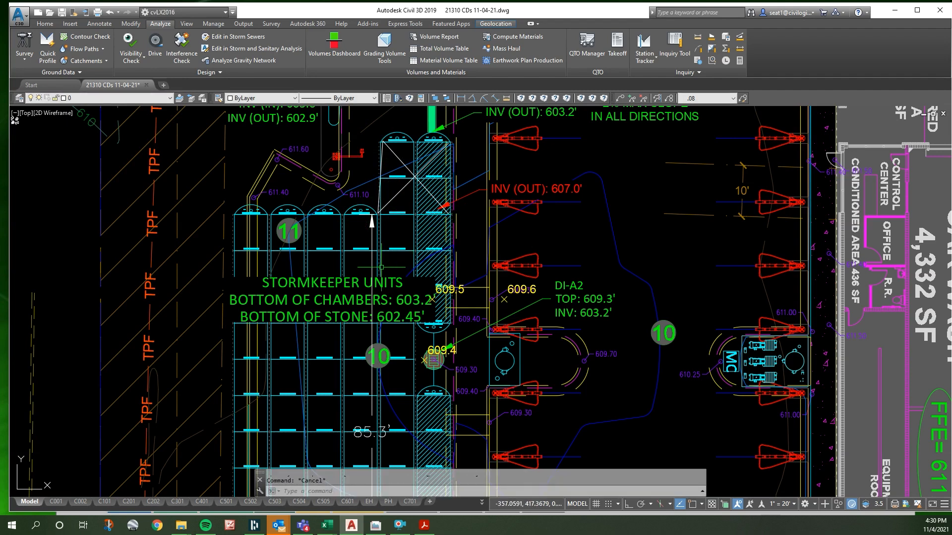
- Draw a second crossed polyline over the block formed by the three western StormKeeper rows
type("pl")
key("Return")
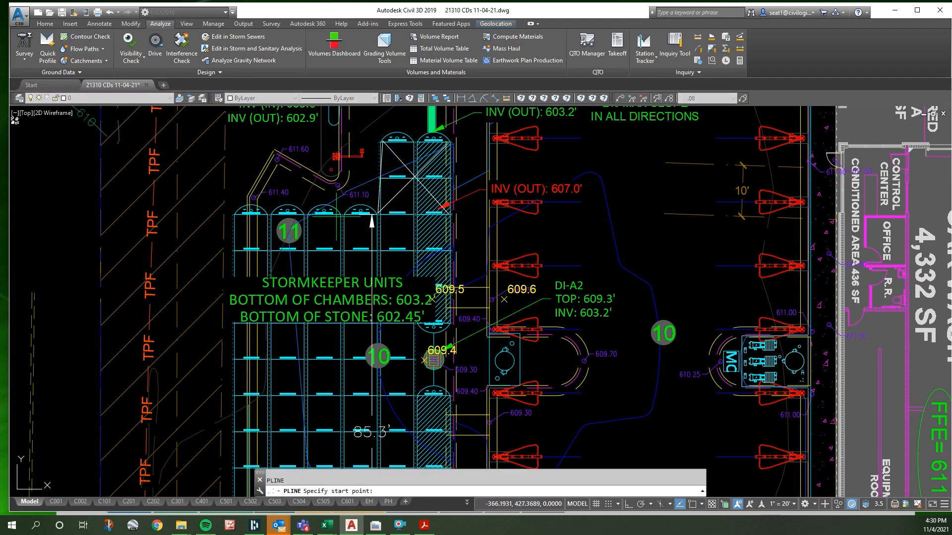
left_click(372, 220)
scroll(338, 204, "down", 4)
left_click(301, 212)
left_click(340, 324)
left_click(338, 214)
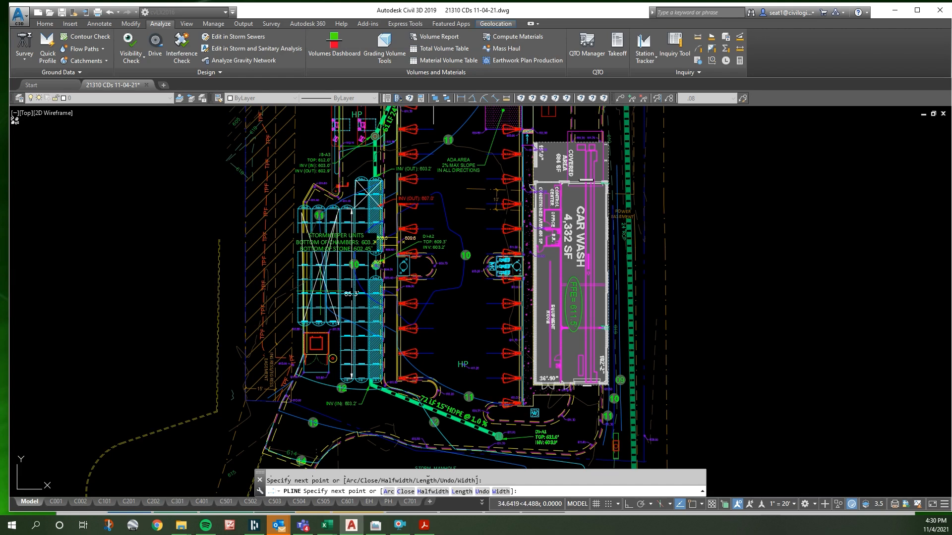
key("Escape")
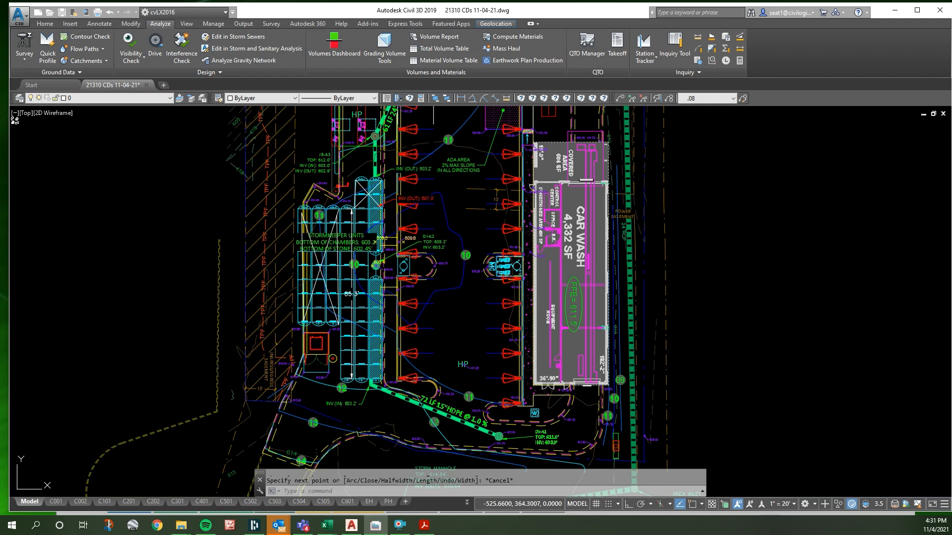
- Save the 21310 CDs 11-04-21 drawing
scroll(134, 260, "down", 5)
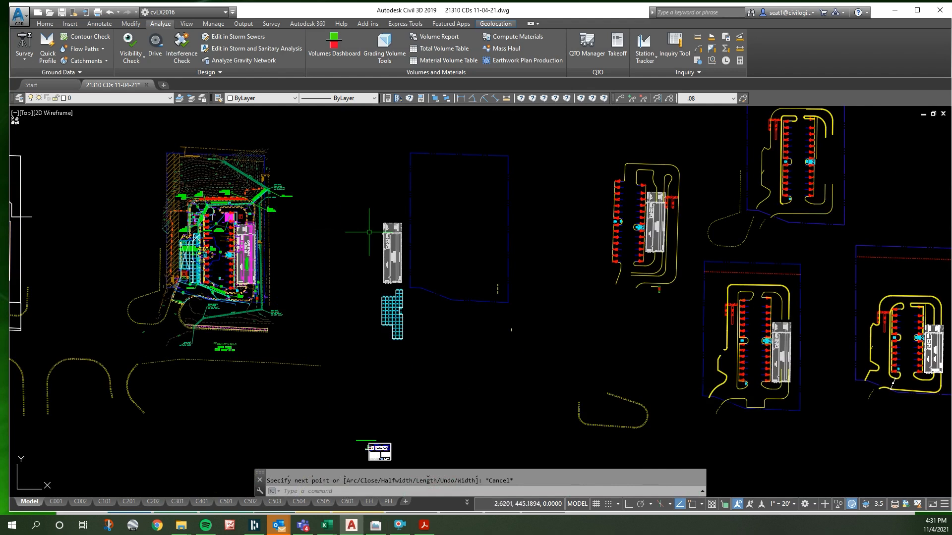
scroll(347, 218, "down", 2)
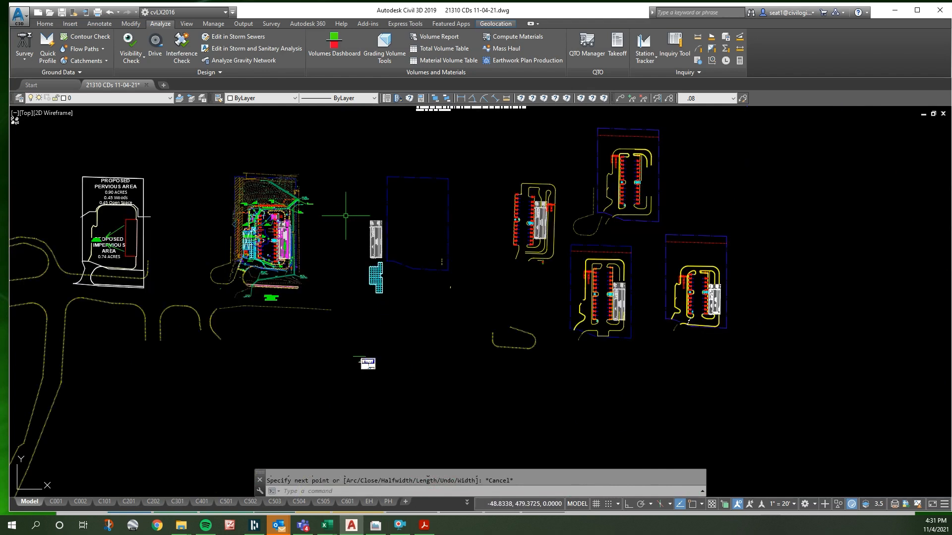
left_click(62, 12)
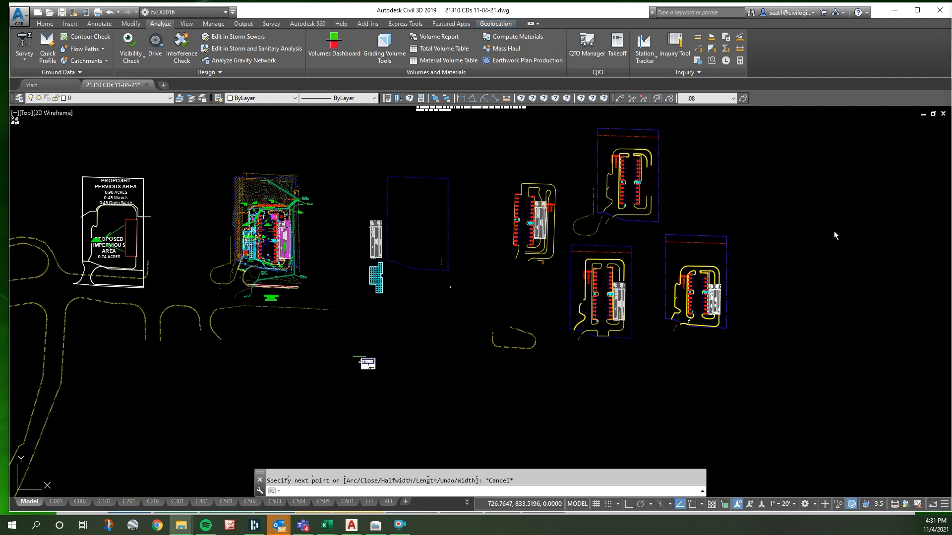
- Examine the car wash storm layout and the SK180 chamber detail with its elevations and ballpark water quality calculation
left_click(229, 232)
scroll(231, 231, "up", 6)
scroll(233, 241, "up", 2)
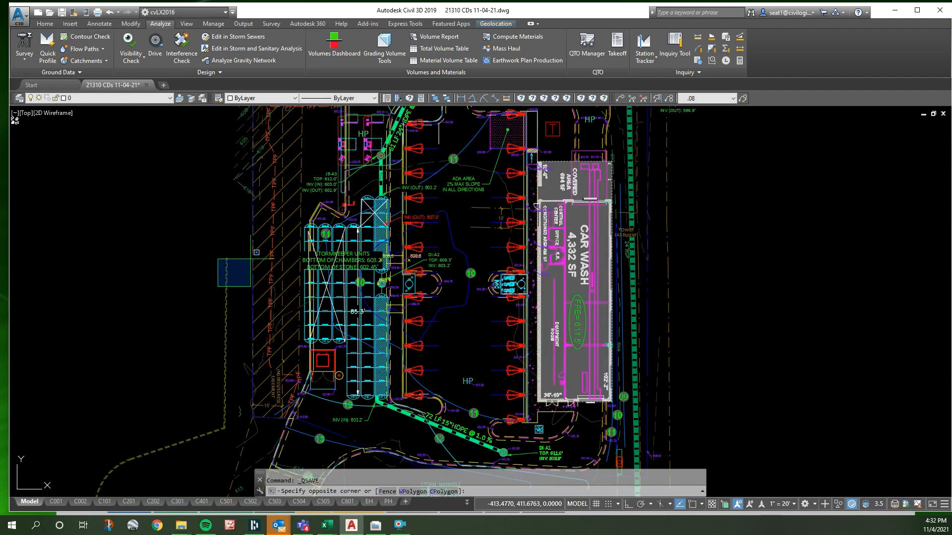
scroll(269, 251, "down", 2)
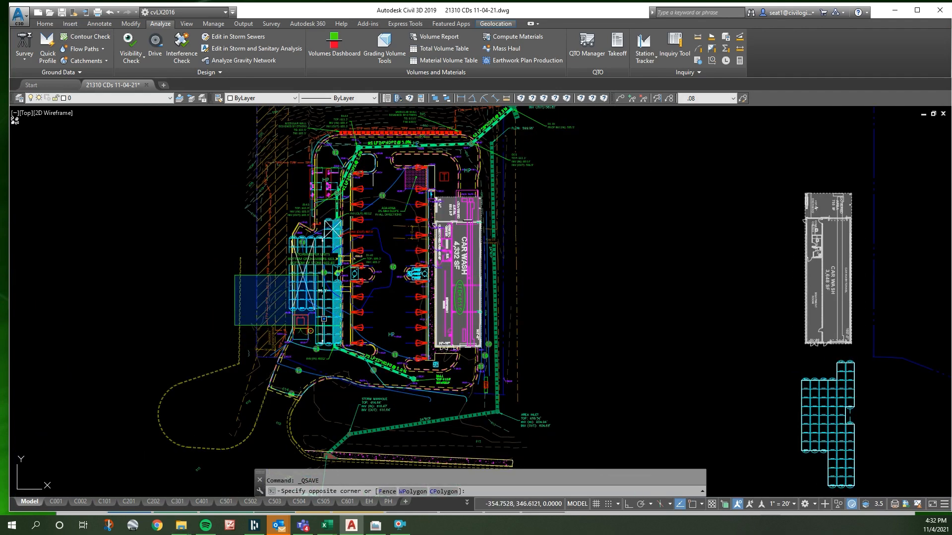
left_click(172, 249)
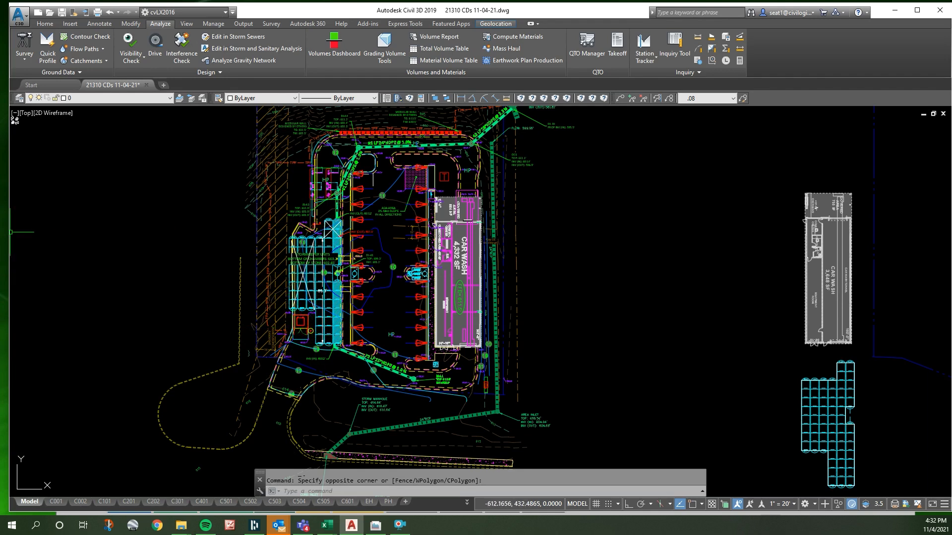
scroll(398, 271, "down", 8)
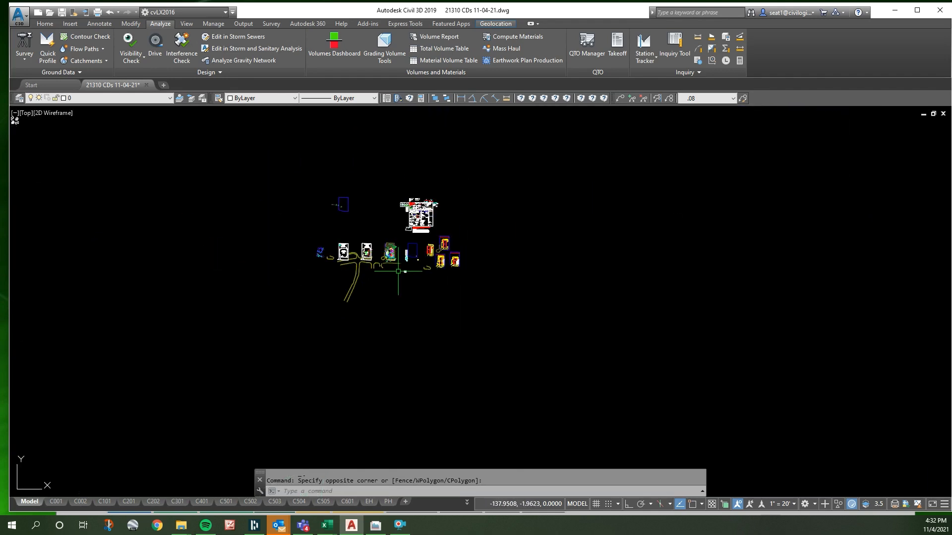
scroll(398, 271, "up", 8)
scroll(297, 266, "up", 4)
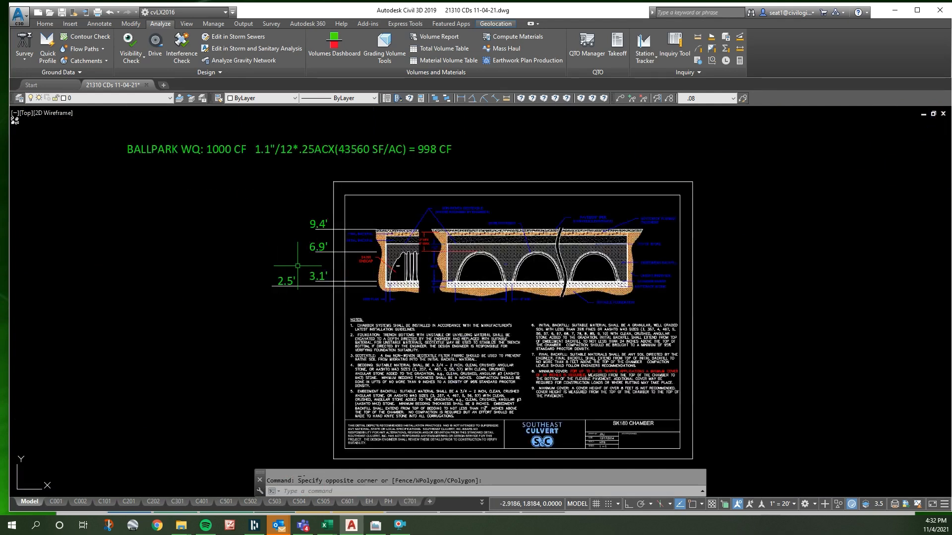
scroll(409, 307, "down", 8)
scroll(410, 314, "up", 5)
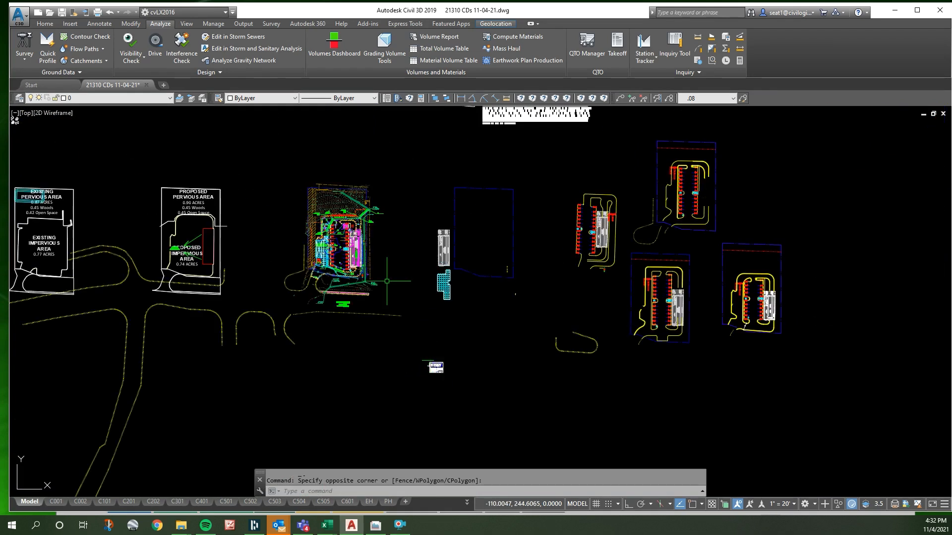
scroll(332, 218, "up", 7)
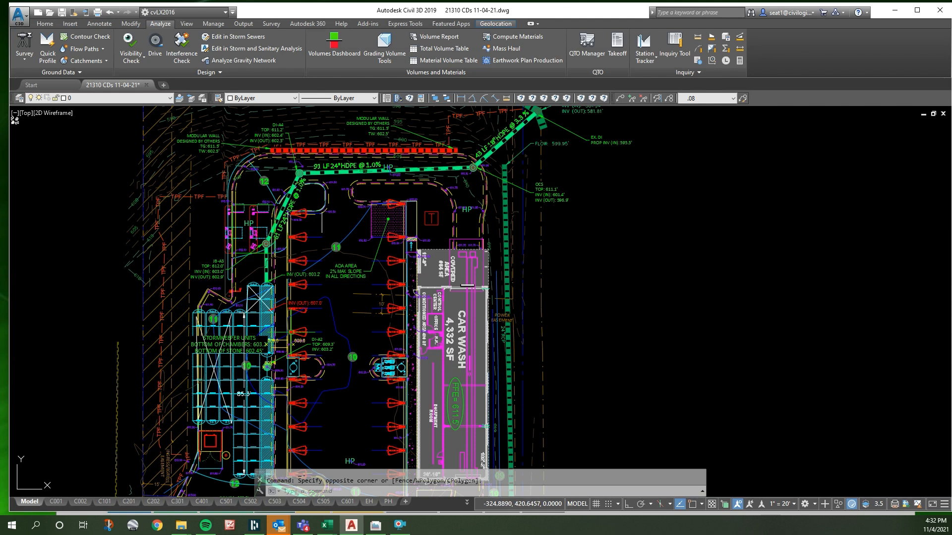
scroll(277, 280, "down", 2)
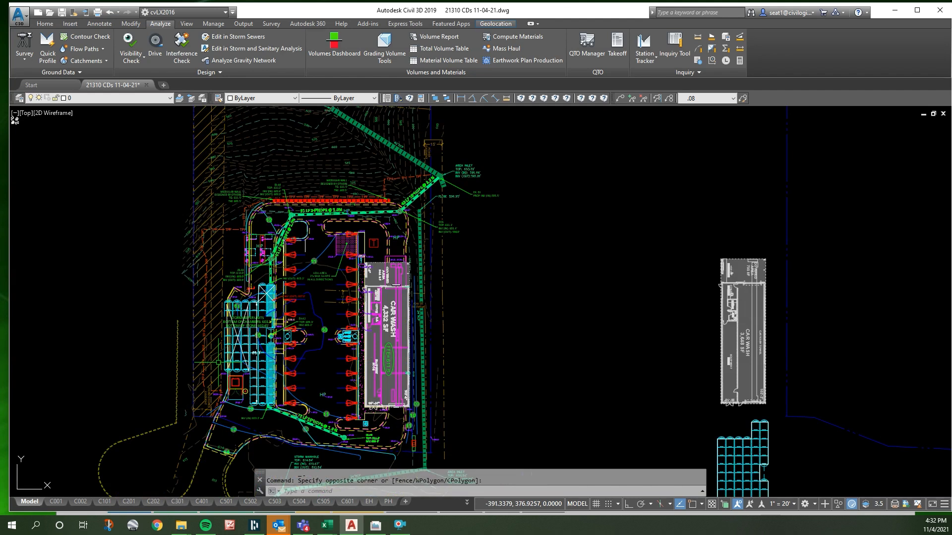
scroll(319, 384, "down", 7)
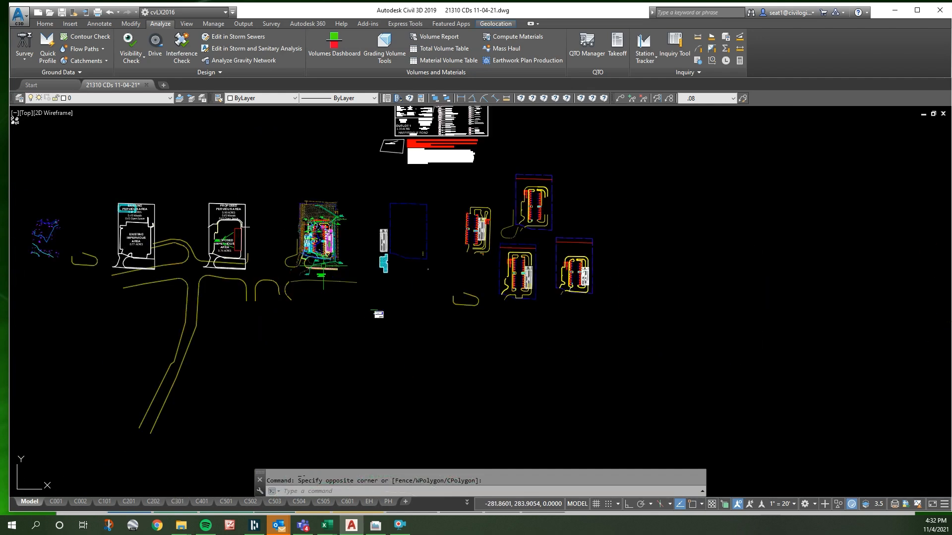
scroll(345, 268, "up", 5)
scroll(425, 315, "up", 15)
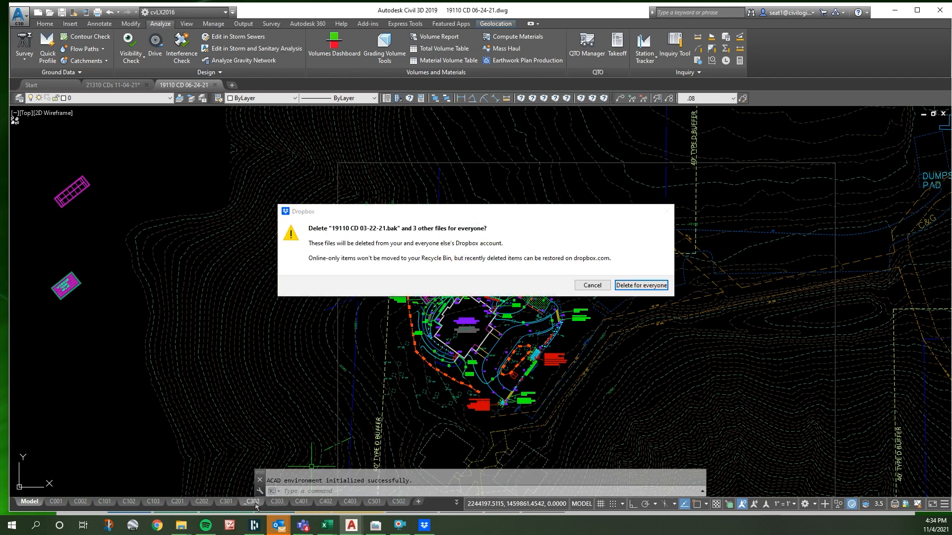
- Confirm deleting 19110 CD 03-22-21.bak and the 3 other files from Dropbox for everyone
left_click(630, 285)
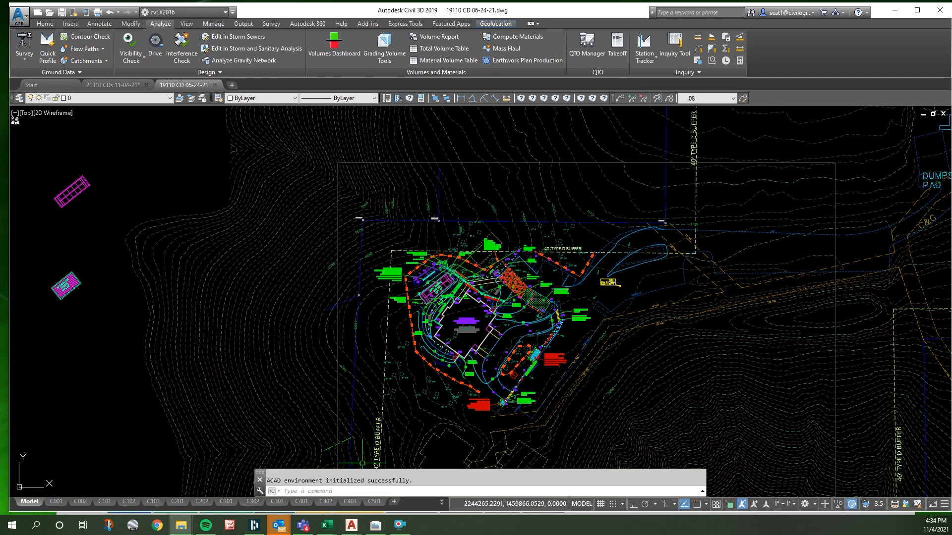
- Copy the Outlet Control Baffle Structure and trash rack details from sheet C302 of drawing 19110 with a base point
left_click(262, 504)
scroll(497, 282, "down", 2)
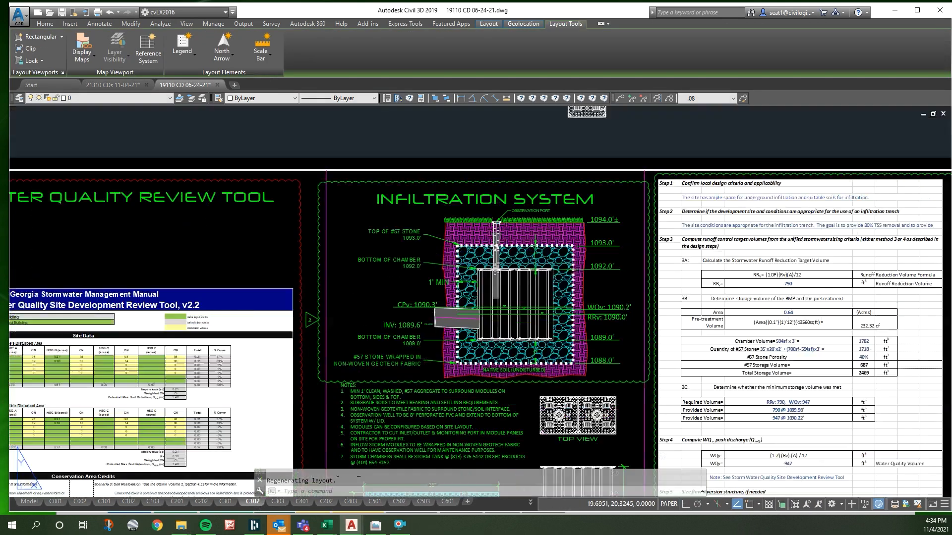
scroll(488, 239, "down", 6)
scroll(500, 223, "down", 2)
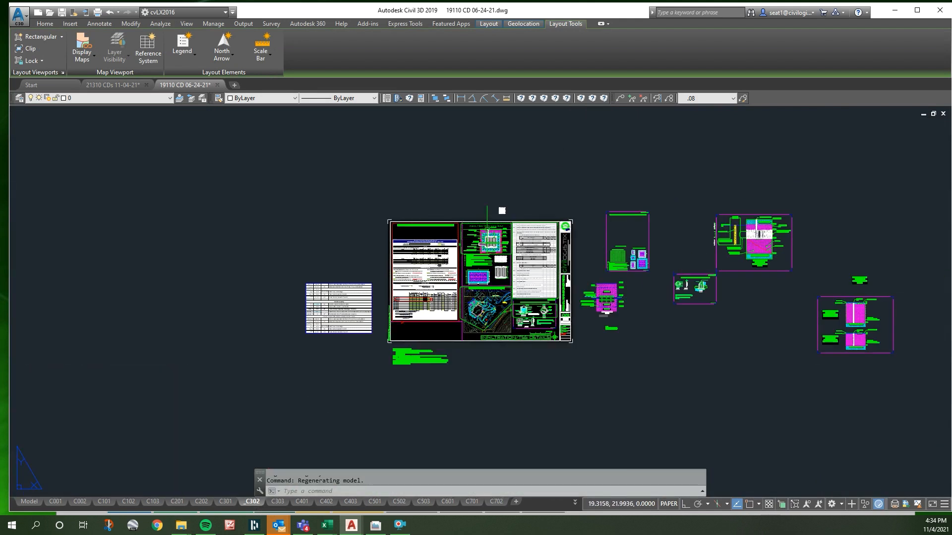
scroll(446, 288, "up", 8)
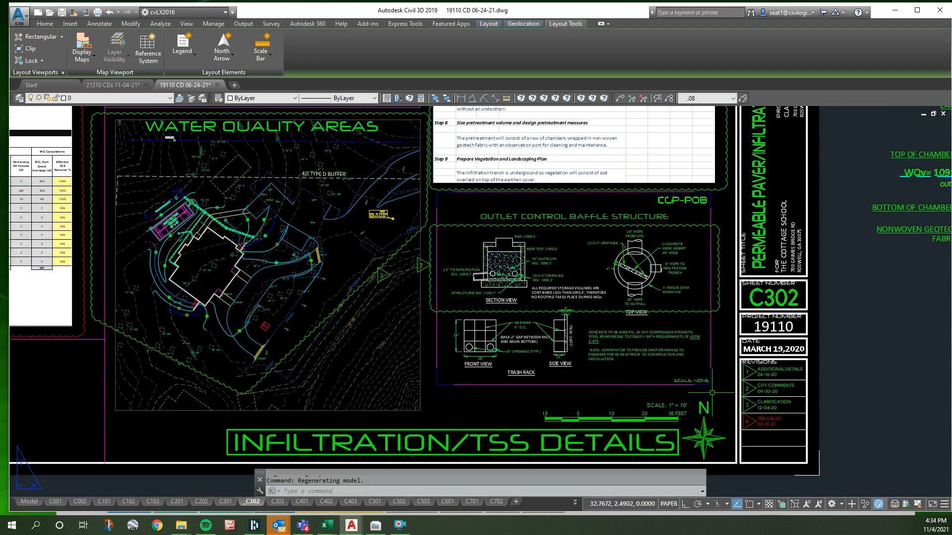
left_click(711, 393)
left_click(443, 197)
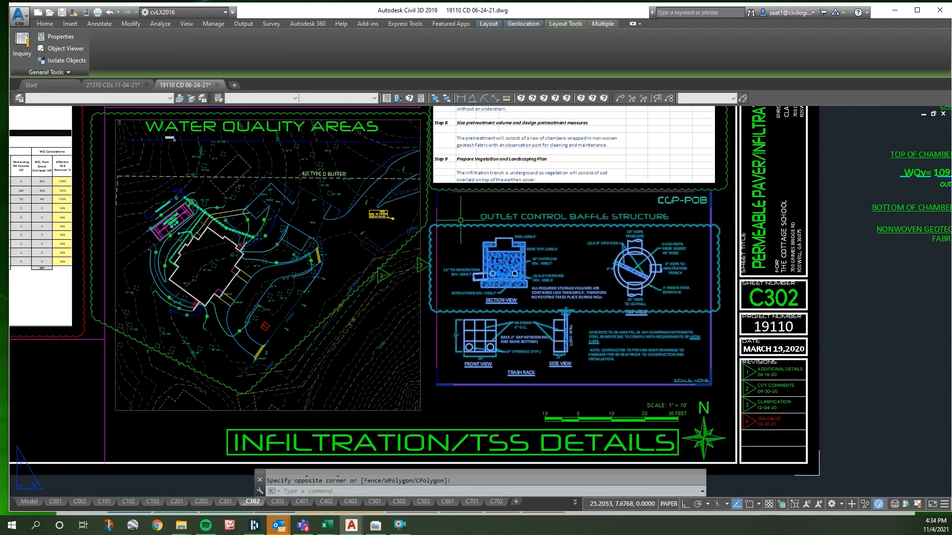
key("ctrl+shift+c")
left_click(461, 220)
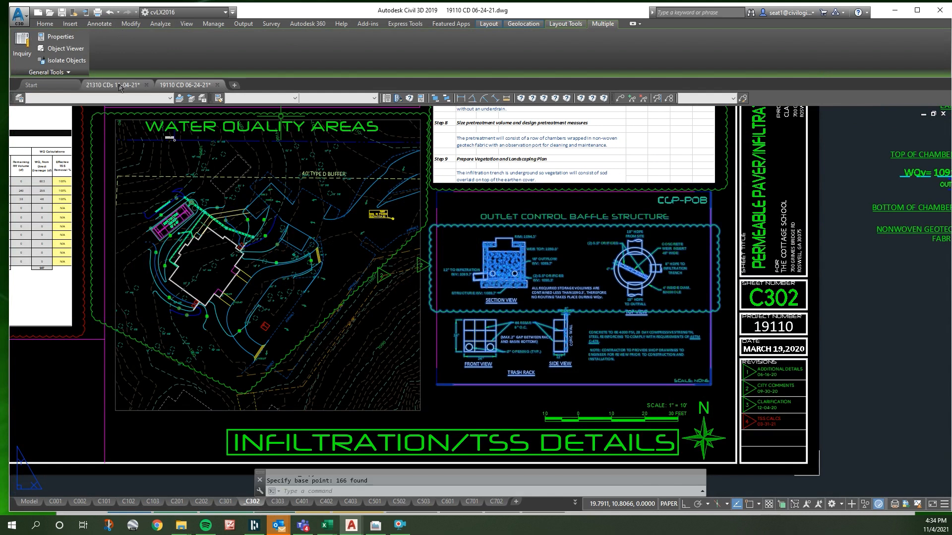
- In the 21310 CDs drawing, create a copy of grading plan layout C301 placed before C401
left_click(120, 87)
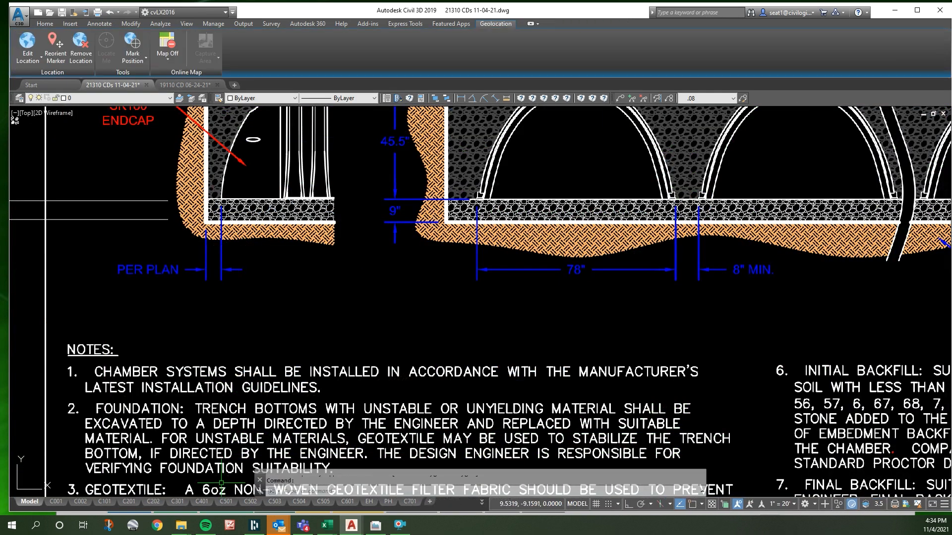
left_click(178, 501)
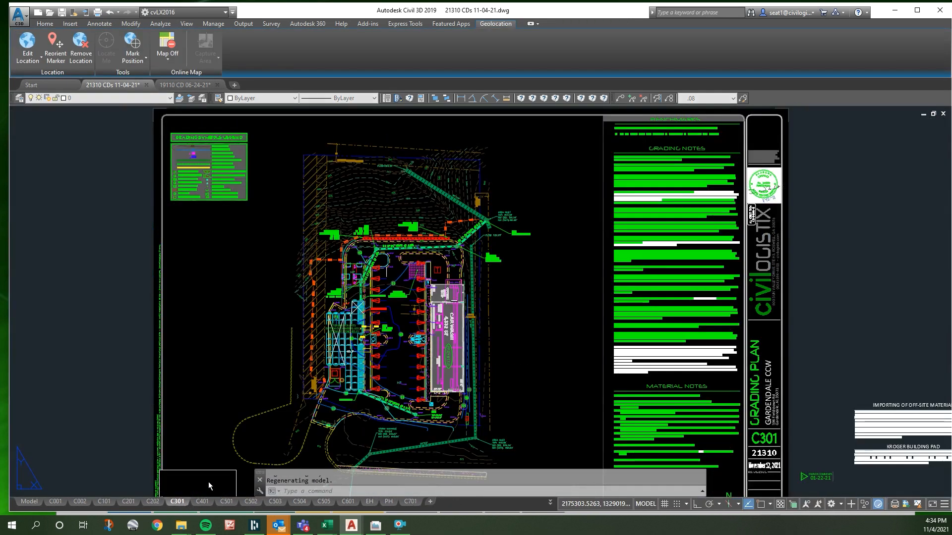
right_click(178, 503)
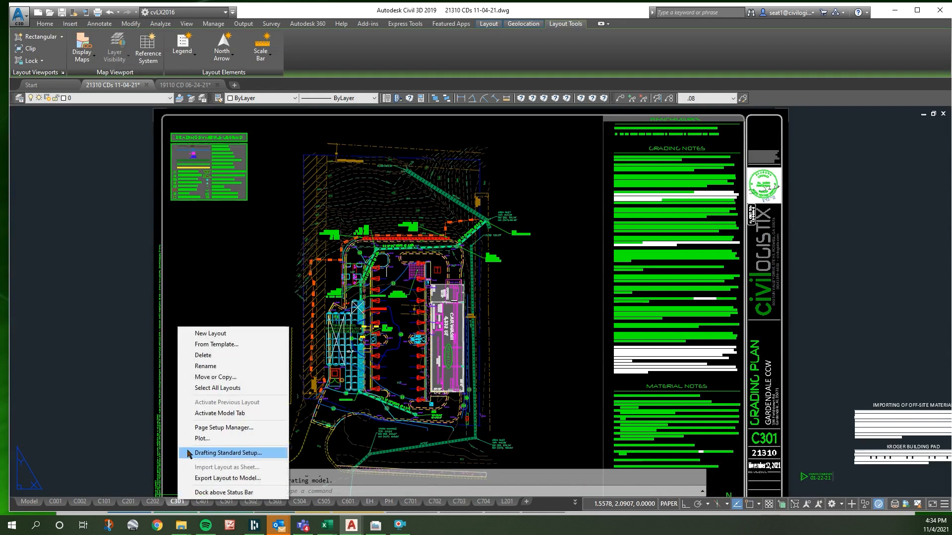
left_click(210, 377)
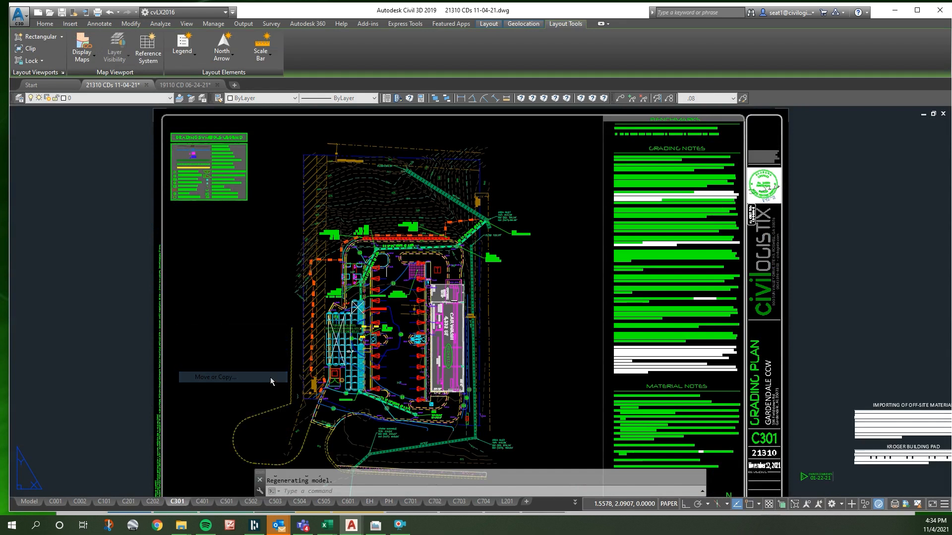
left_click(400, 307)
left_click(515, 286)
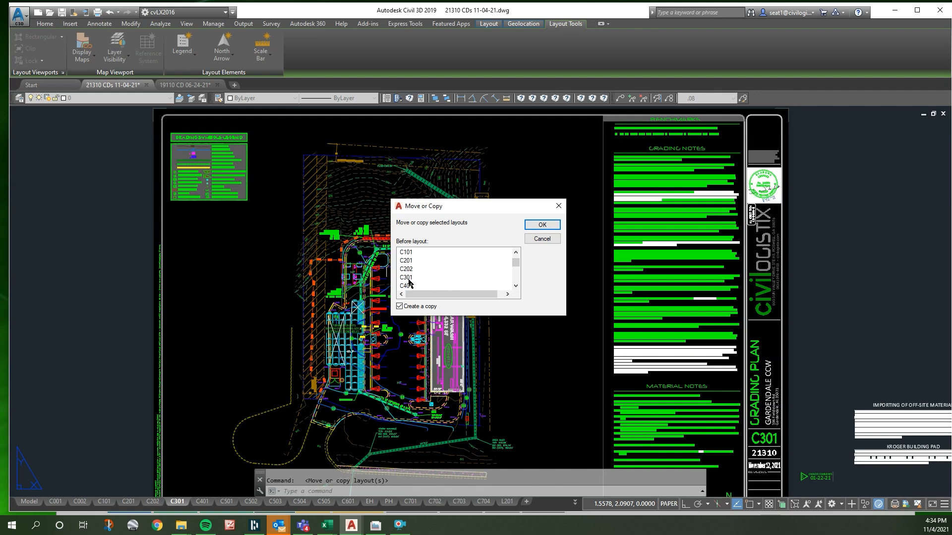
left_click(542, 224)
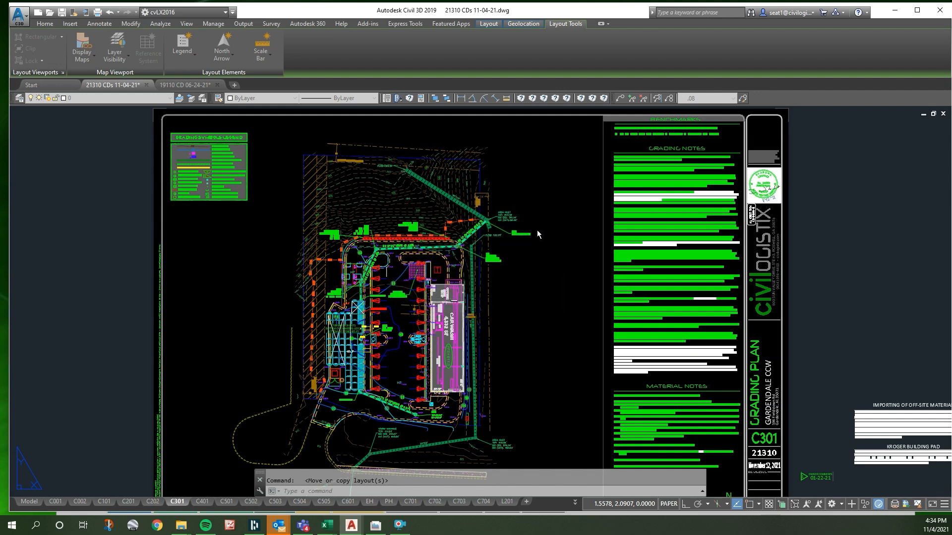
- Rename the duplicated grading plan layout as C302
left_click(206, 502)
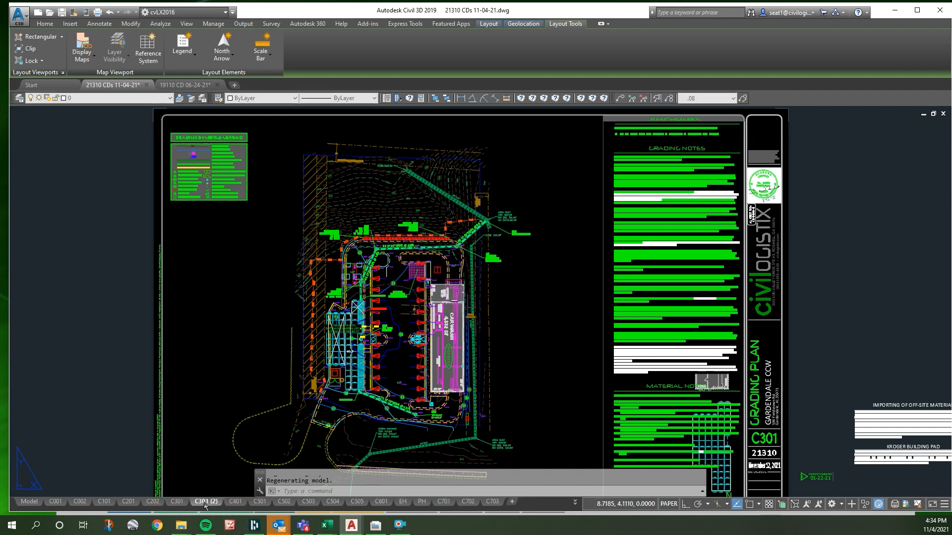
double_click(206, 501)
type("C302")
key("Return")
mouse_move(206, 506)
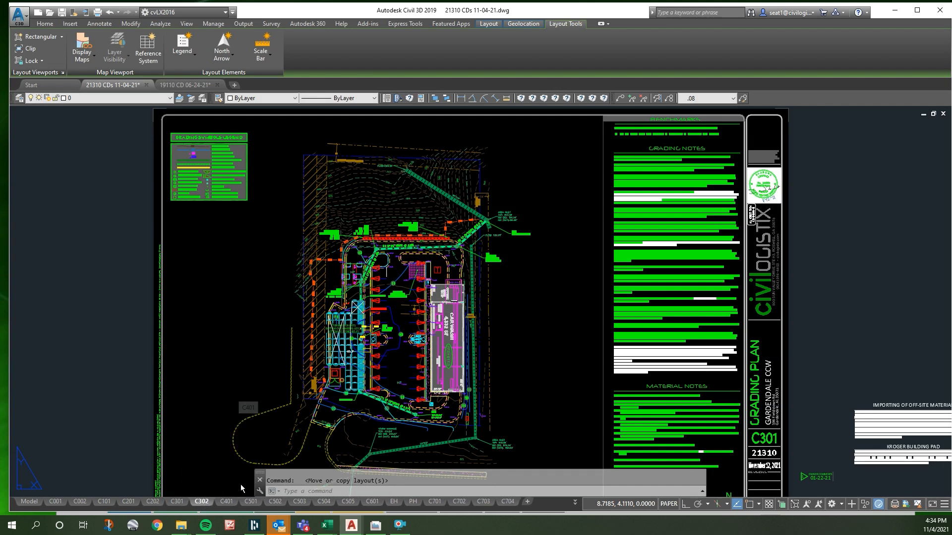
- Change the sheet title in the C302 title block to STORMWATER FACILITY
left_click(230, 353)
left_click(206, 325)
scroll(201, 280, "down", 2)
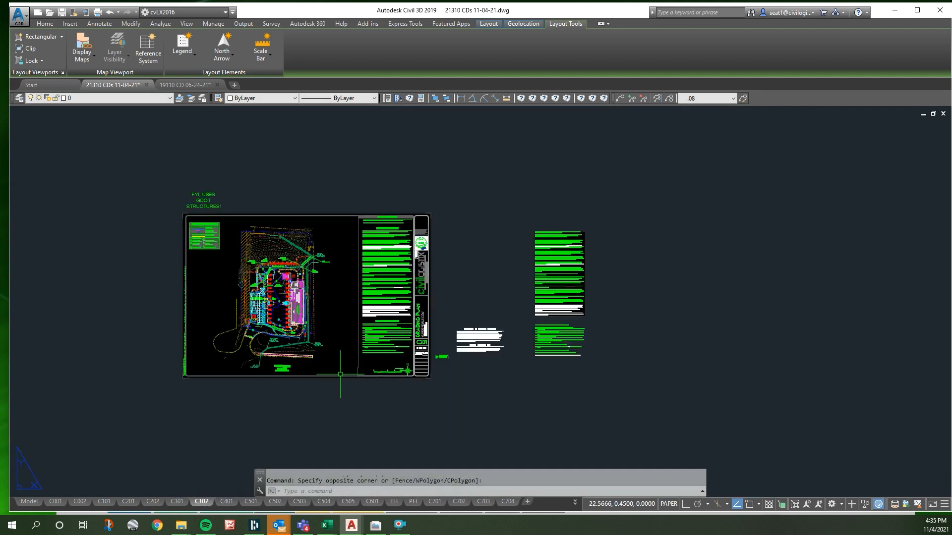
scroll(397, 339, "up", 1)
scroll(398, 338, "up", 2)
double_click(452, 317)
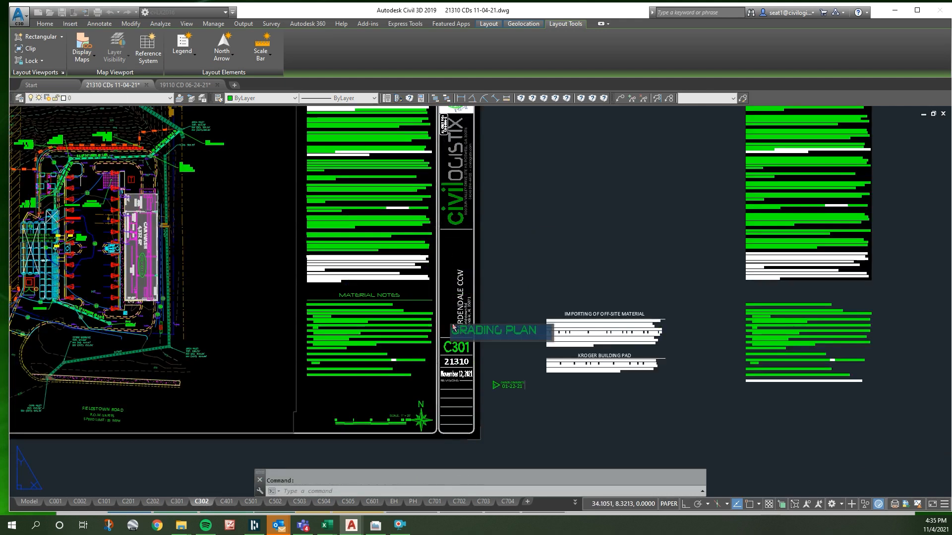
left_click(458, 331)
left_click_drag(463, 332, 544, 341)
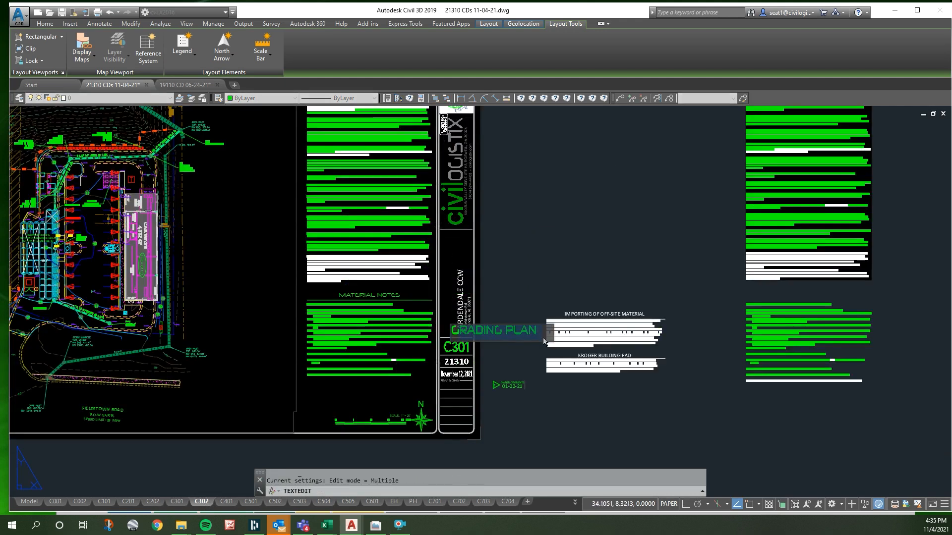
key("Delete")
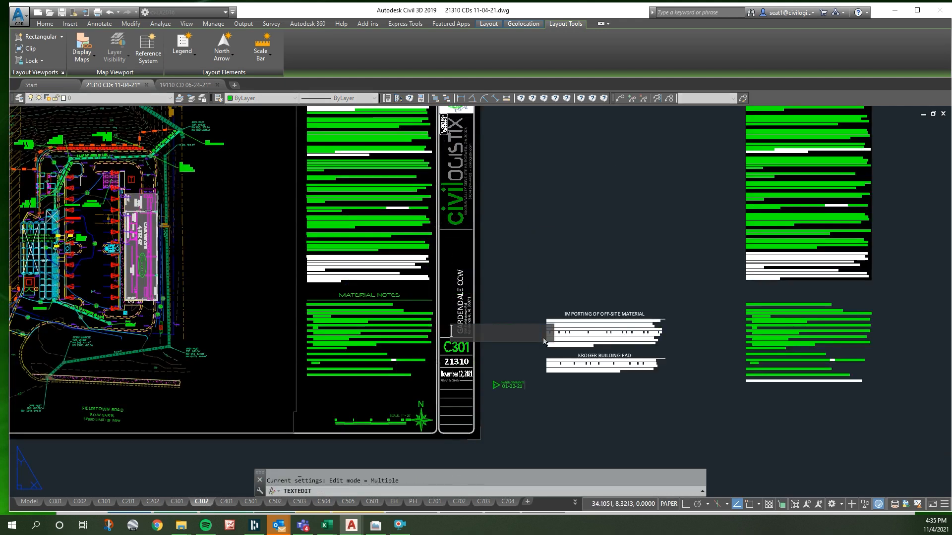
type("STORM")
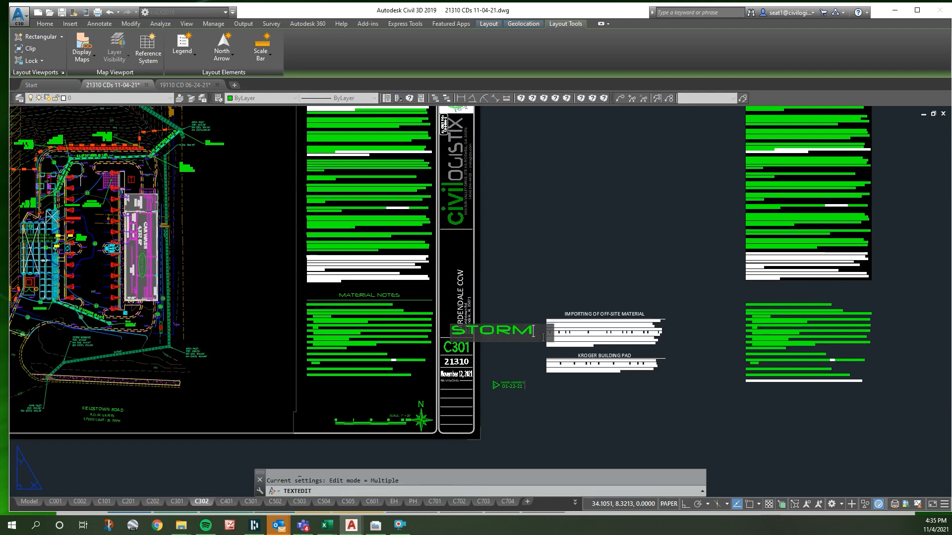
type("WATER FACILITY")
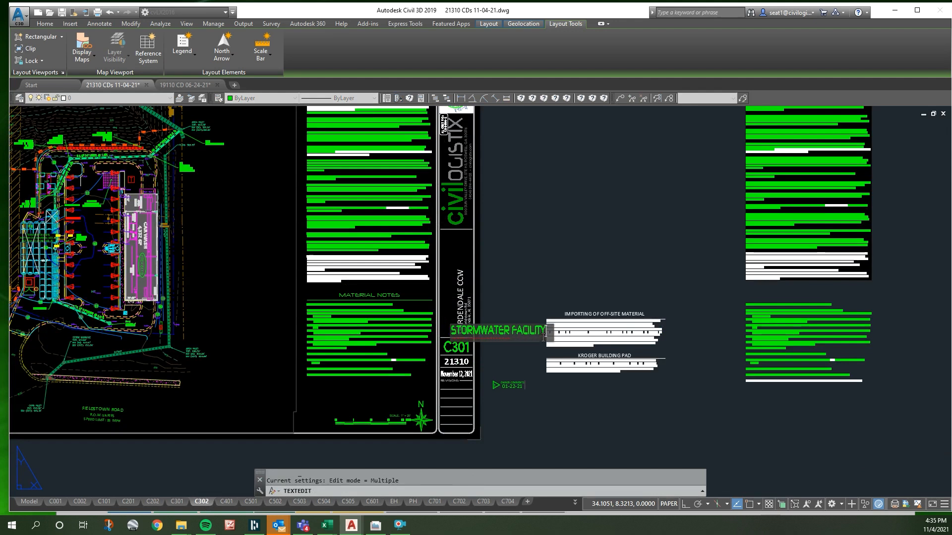
left_click(528, 284)
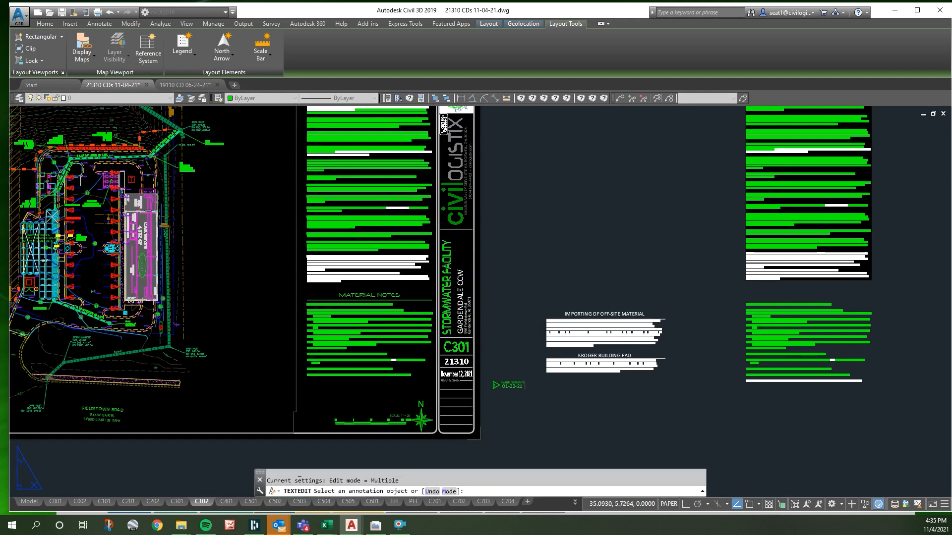
key("Escape")
- Change the sheet number in the title block to C302
scroll(466, 350, "up", 5)
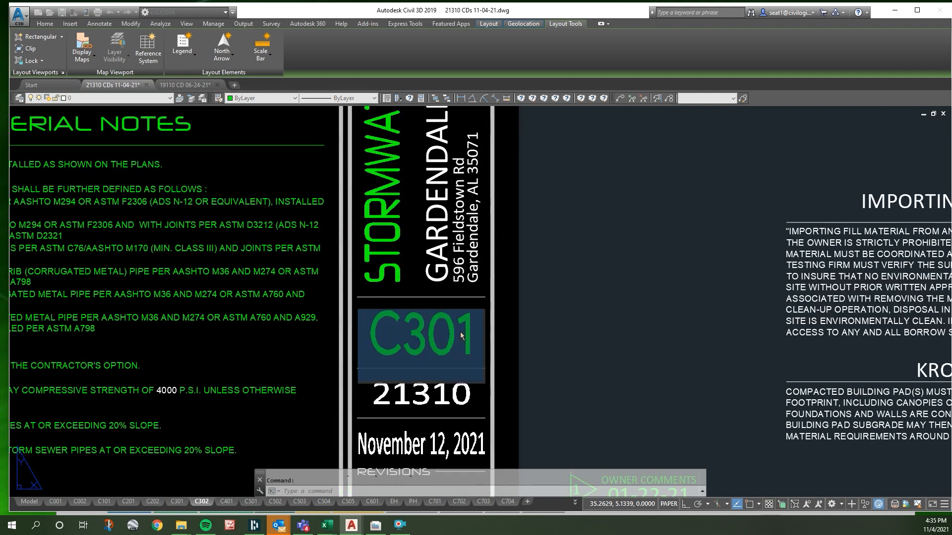
left_click(461, 336)
key("BackSpace")
type("2")
key("ctrl+Return")
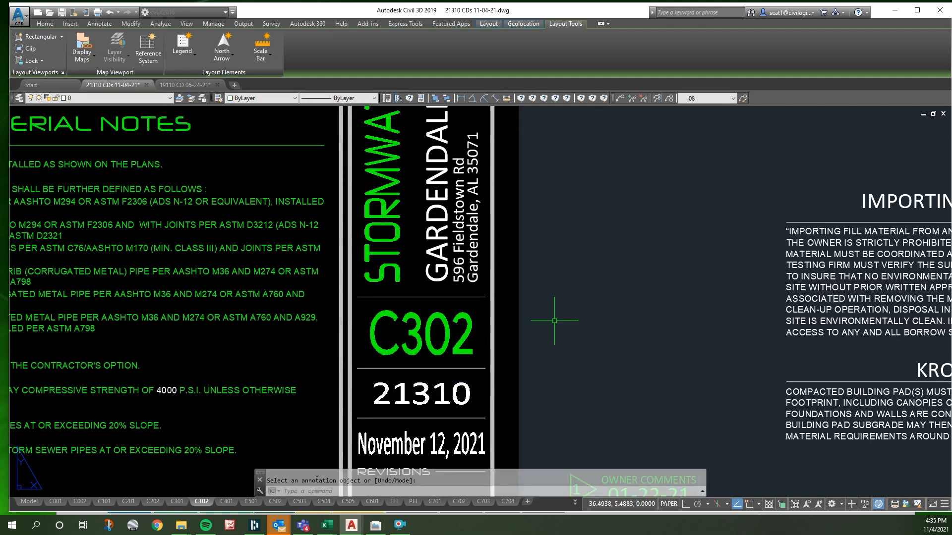
key("Escape")
- Erase the grading notes, material notes, the text above them and the grading symbols legend from sheet C302
scroll(515, 402, "down", 6)
scroll(290, 322, "up", 3)
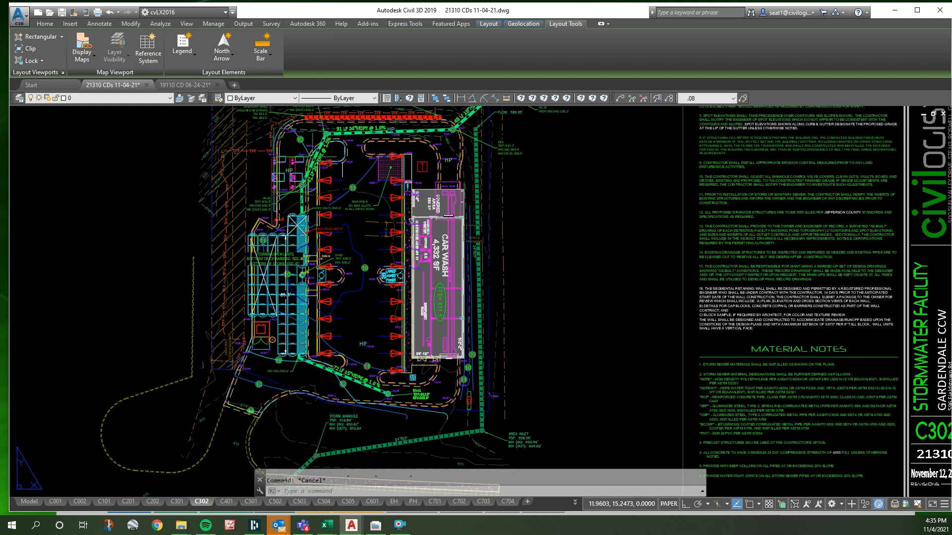
scroll(372, 264, "down", 4)
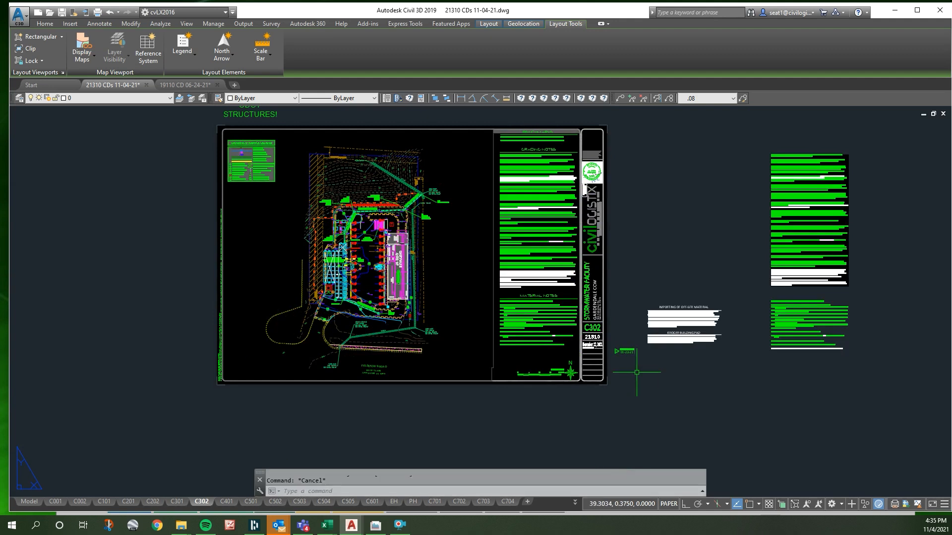
left_click(553, 358)
left_click(521, 148)
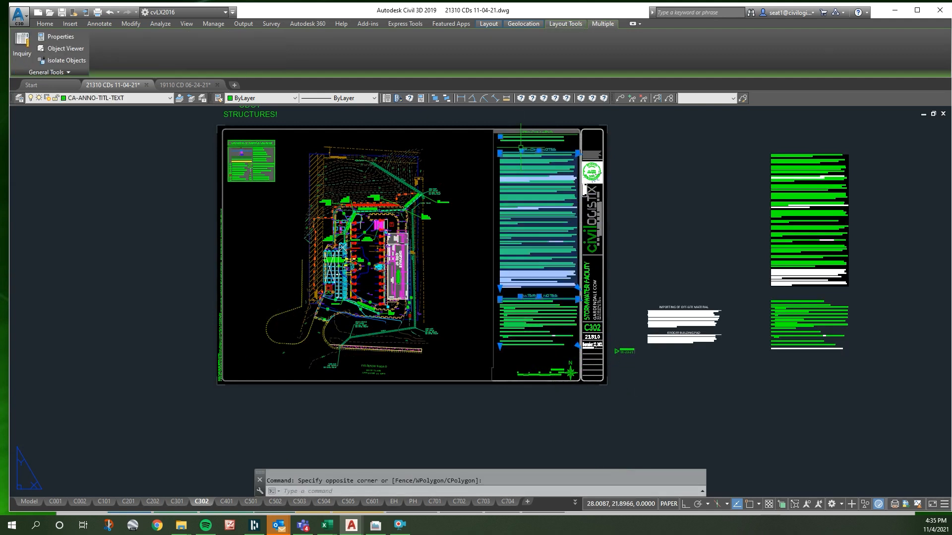
key("Delete")
left_click(470, 114)
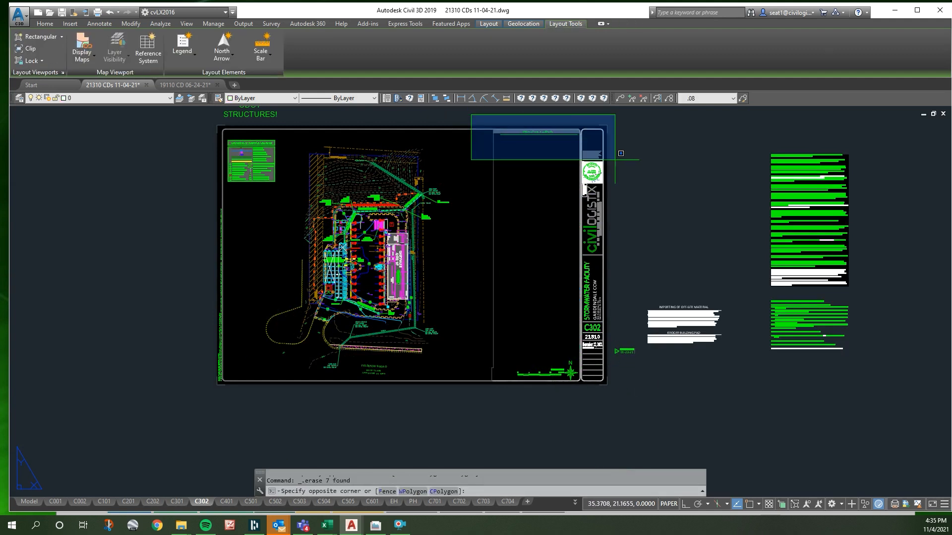
left_click(591, 147)
key("Delete")
left_click(250, 164)
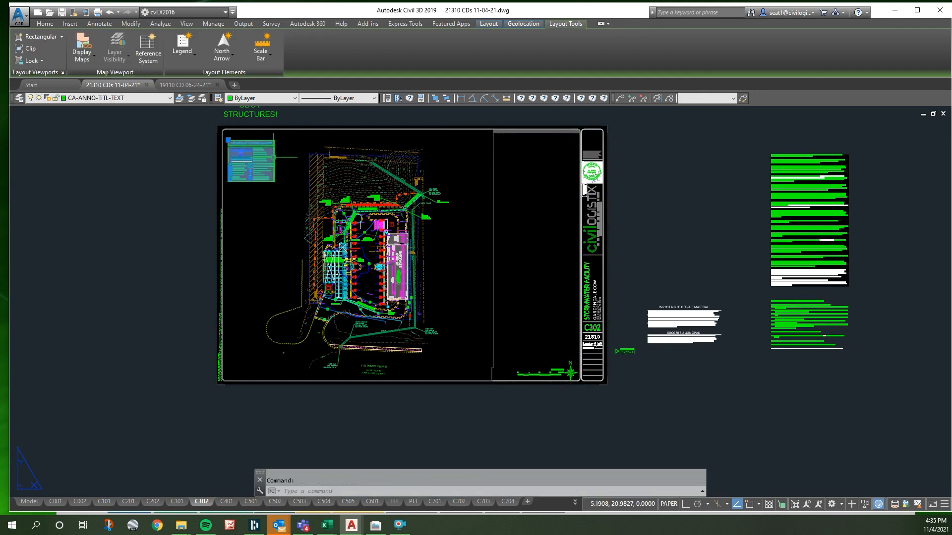
key("Delete")
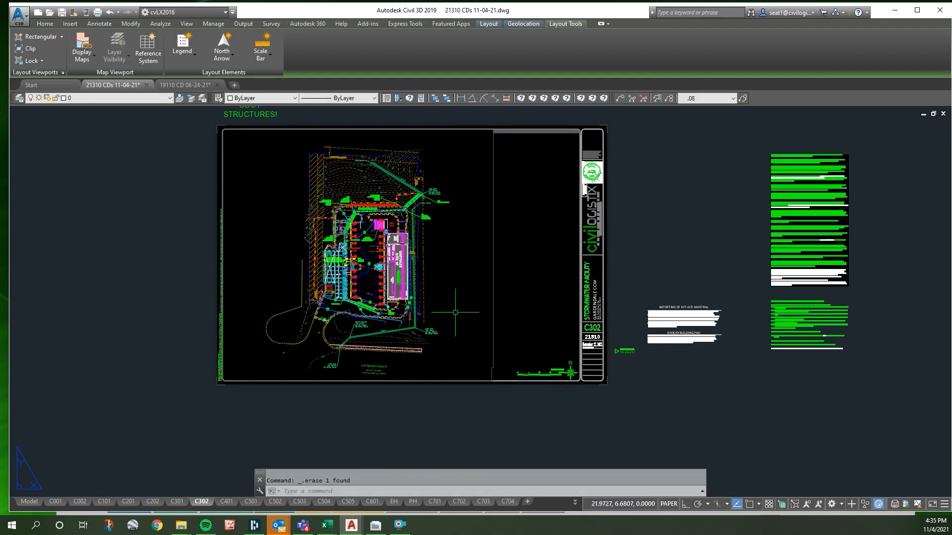
- Paste the copied outlet control baffle structure and trash rack details onto sheet C302 and erase the grading plan view
key("ctrl+v")
left_click(488, 285)
key("Escape")
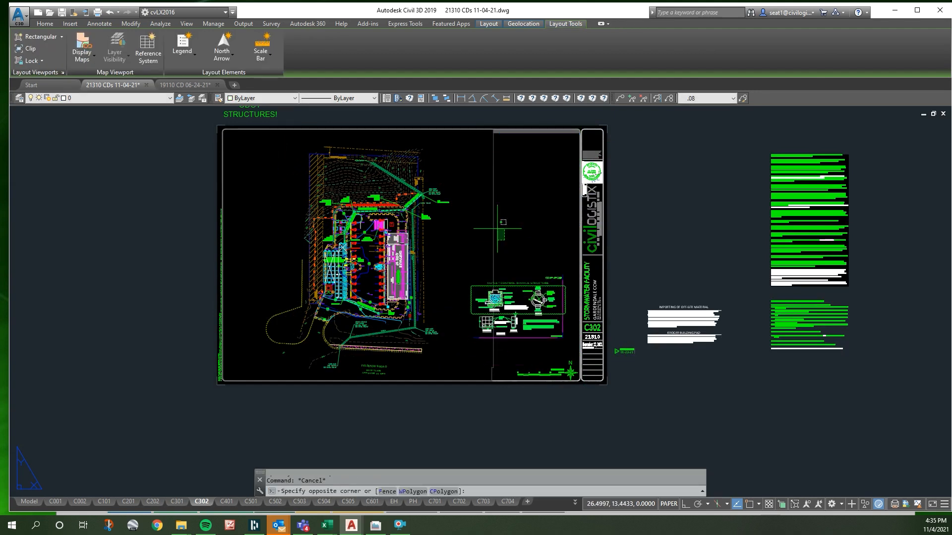
left_click(503, 240)
left_click(469, 209)
key("Delete")
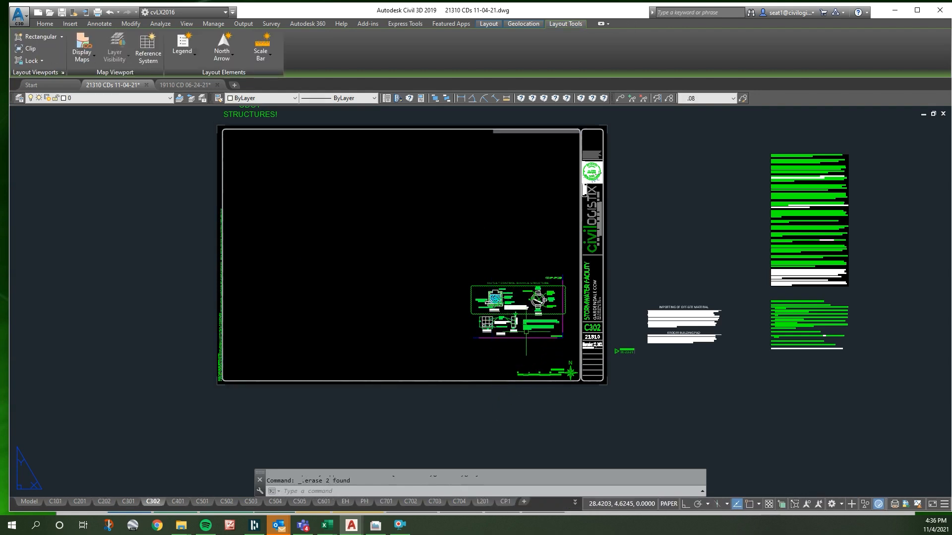
- In drawing 19110, copy the missing frame lines around the Outlet Control Baffle Structure detail, with the frame's lower-right endpoint as base point
scroll(535, 308, "up", 5)
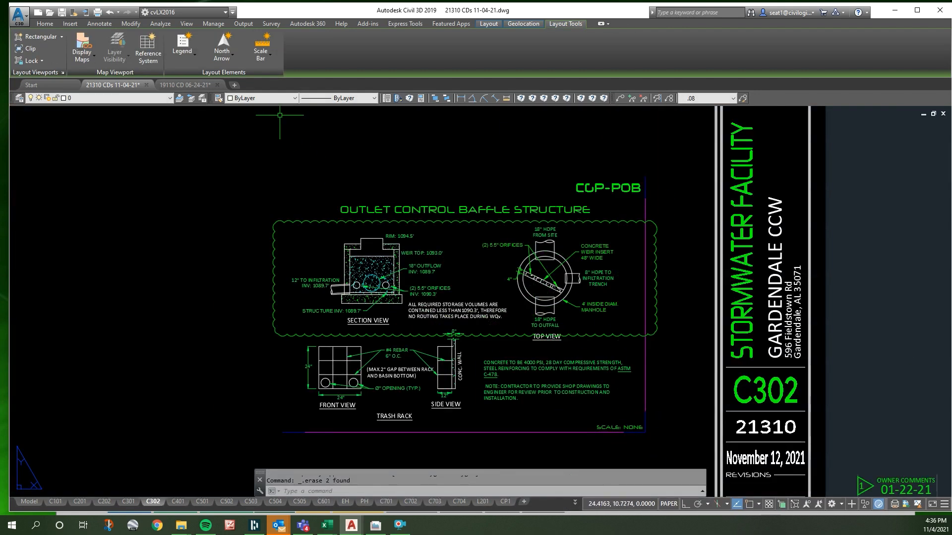
left_click(202, 86)
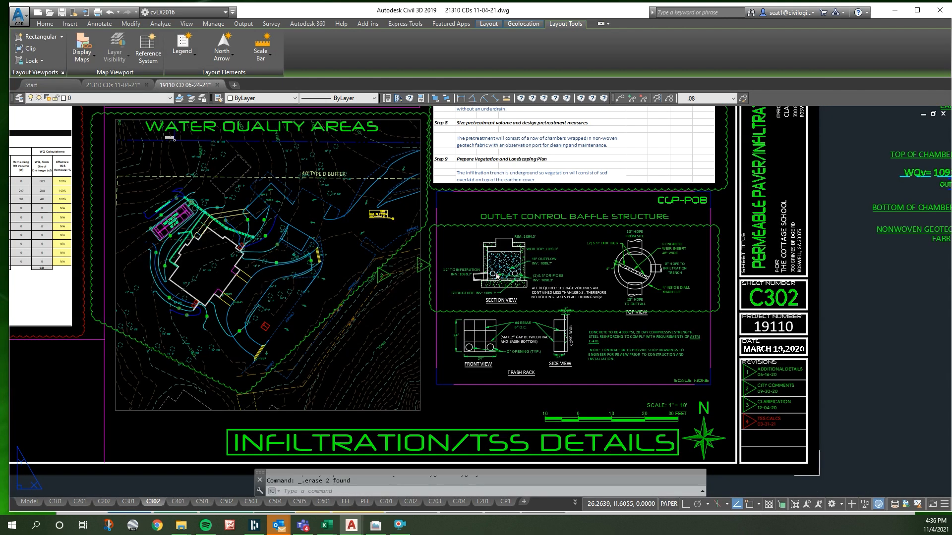
scroll(711, 189, "up", 2)
scroll(711, 189, "up", 4)
left_click(614, 197)
left_click(597, 191)
scroll(596, 192, "down", 4)
scroll(317, 184, "up", 4)
left_click(314, 252)
left_click(274, 280)
scroll(410, 163, "down", 6)
scroll(400, 369, "up", 4)
left_click(371, 339)
left_click(312, 321)
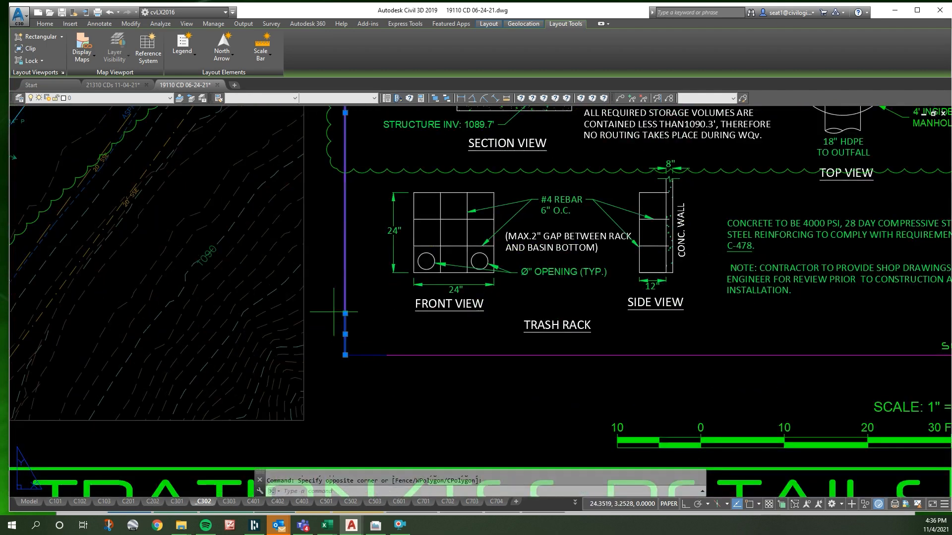
key("ctrl+shift+c")
scroll(334, 312, "down", 4)
right_click(609, 340, "shift")
key("e")
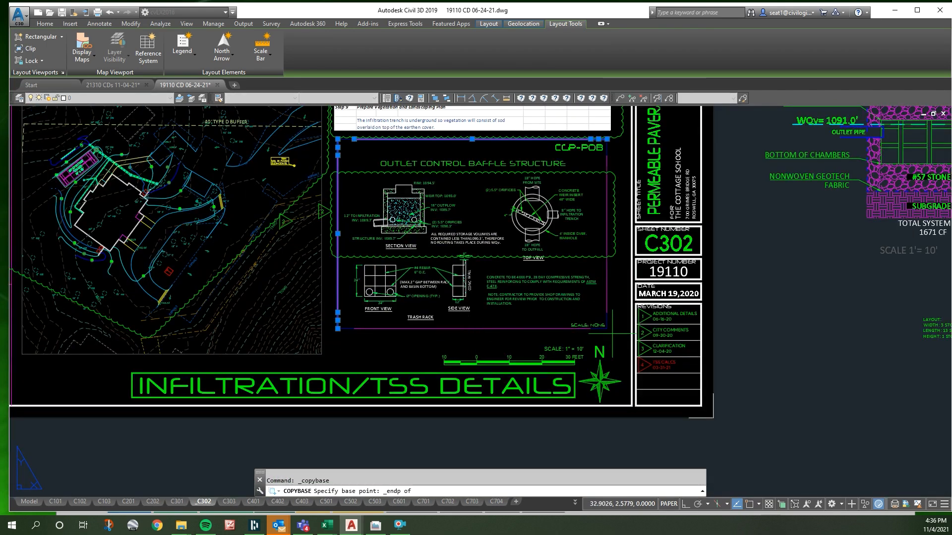
left_click(610, 332)
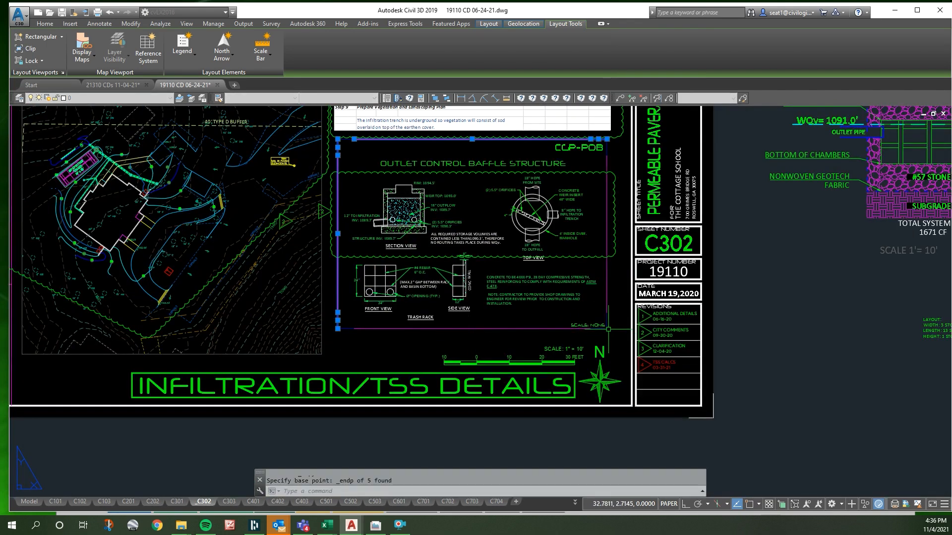
- Paste the frame lines at the detail frame's corner endpoint on sheet C302 of drawing 21310 and erase the revision cloud
left_click(130, 88)
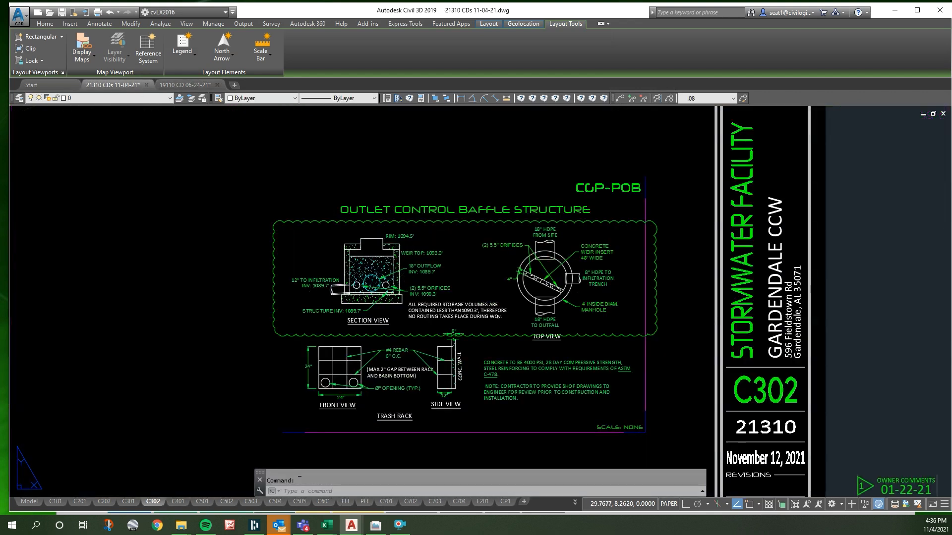
key("ctrl+v")
right_click(645, 170, "shift")
key("e")
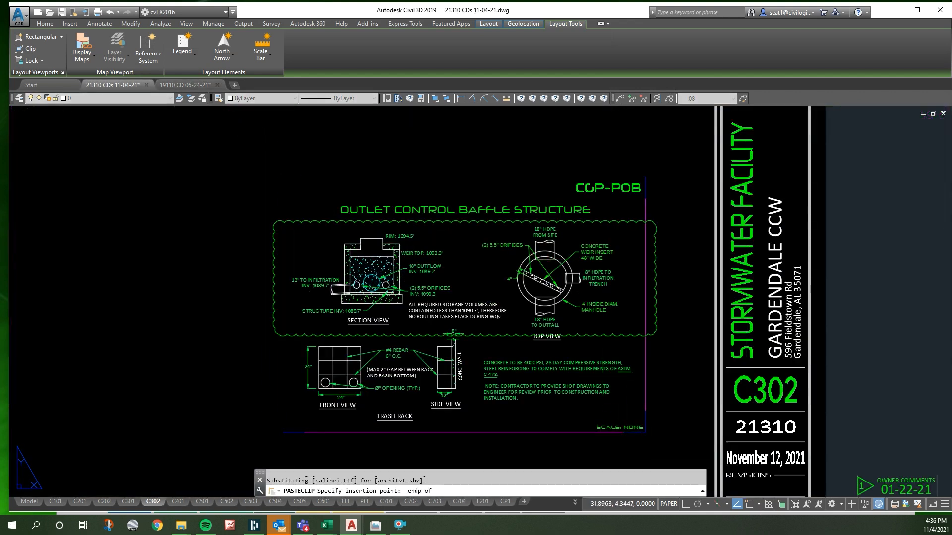
key("Escape")
left_click(580, 225)
key("Delete")
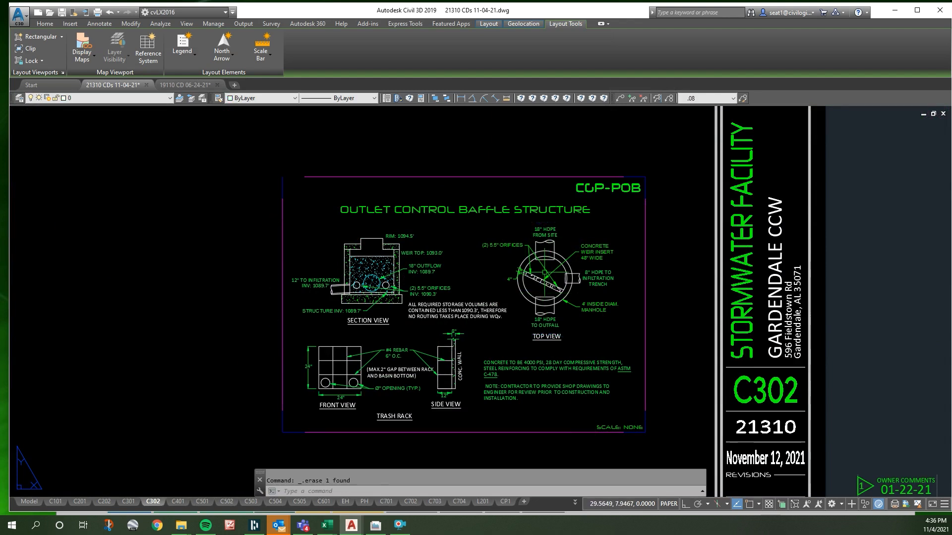
- Examine in model space how the storm pipes run from the StormKeeper chambers to the OCS manhole and out
scroll(382, 318, "down", 6)
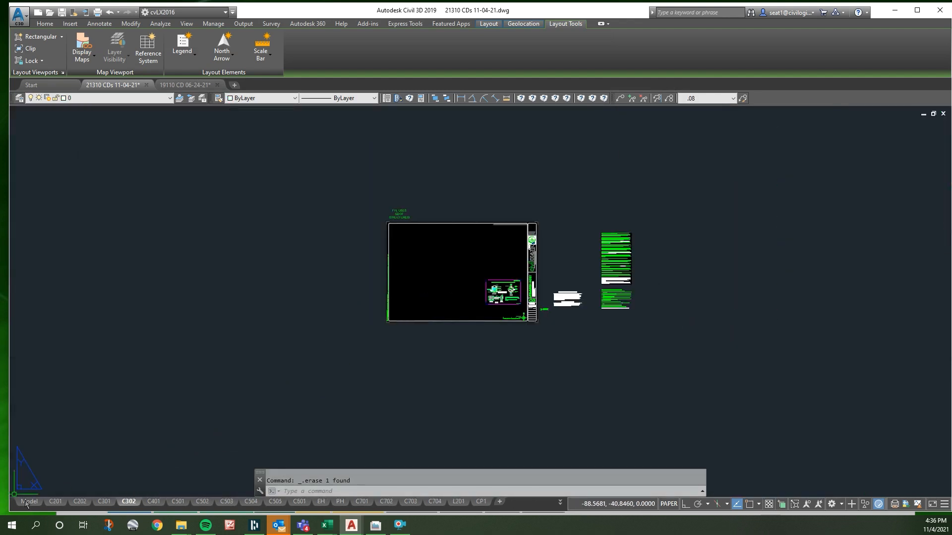
left_click(27, 501)
scroll(427, 355, "down", 10)
scroll(342, 237, "up", 10)
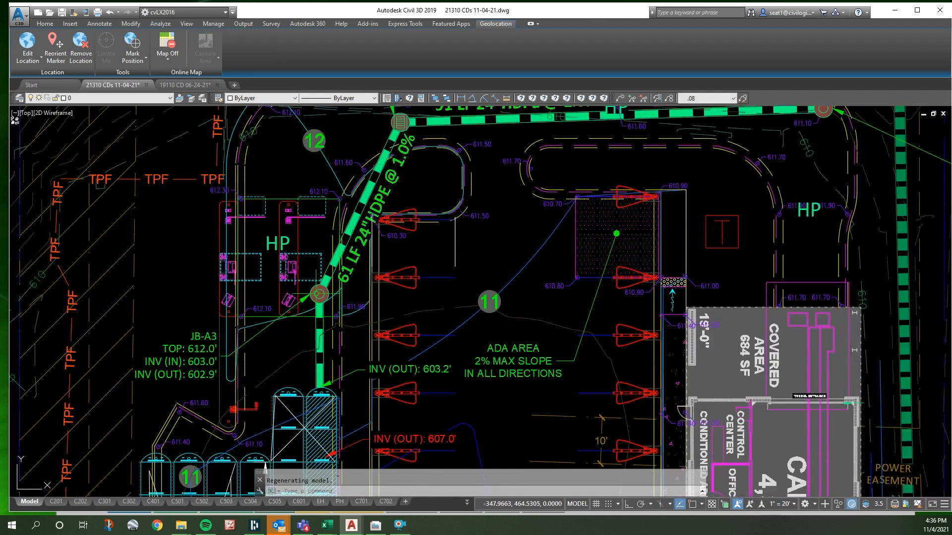
scroll(318, 294, "down", 2)
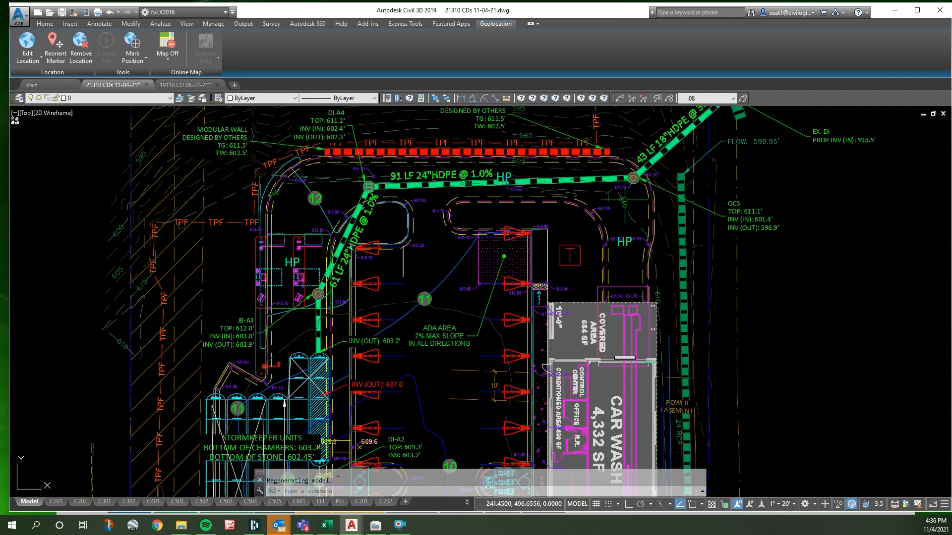
scroll(646, 166, "up", 4)
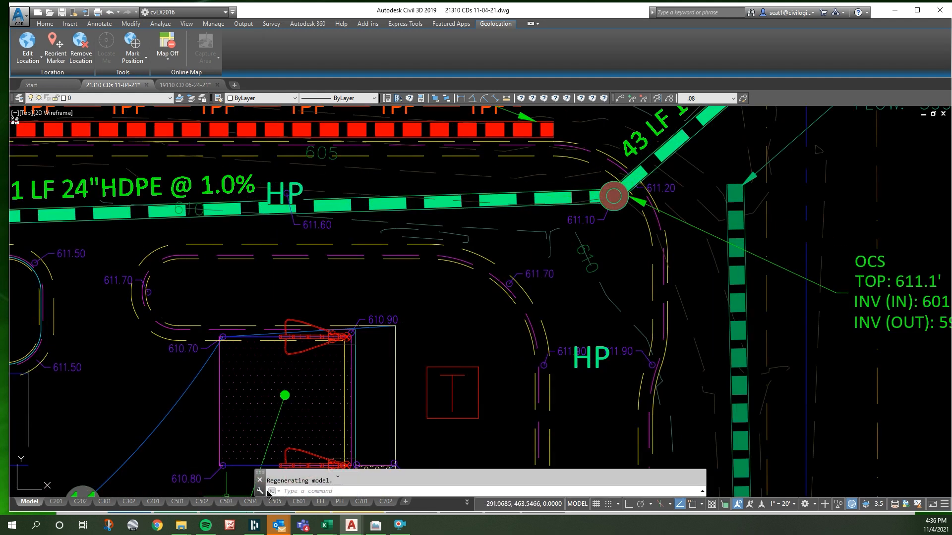
- Open the manhole block of the C302 top view for editing and mark the diameter across its inner circle
left_click(129, 502)
scroll(508, 290, "up", 10)
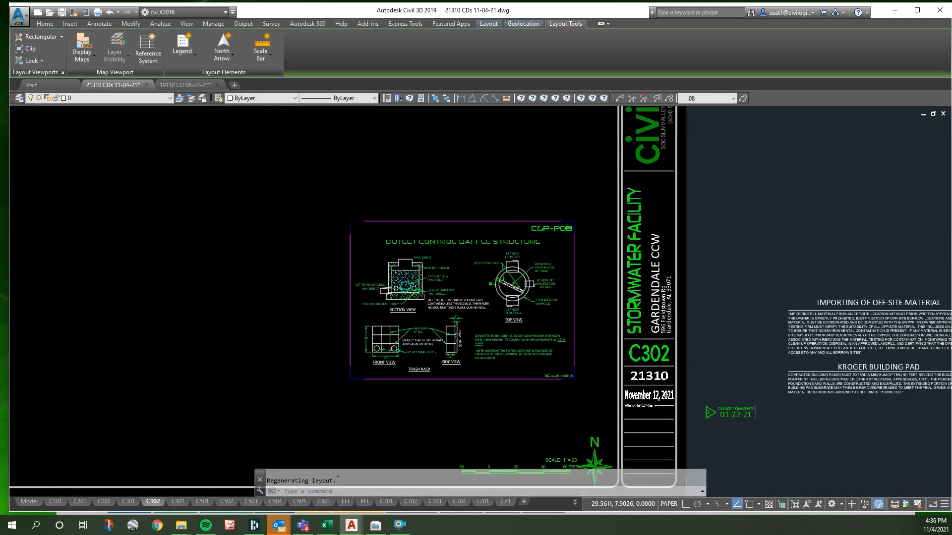
key("Escape")
left_click(544, 264)
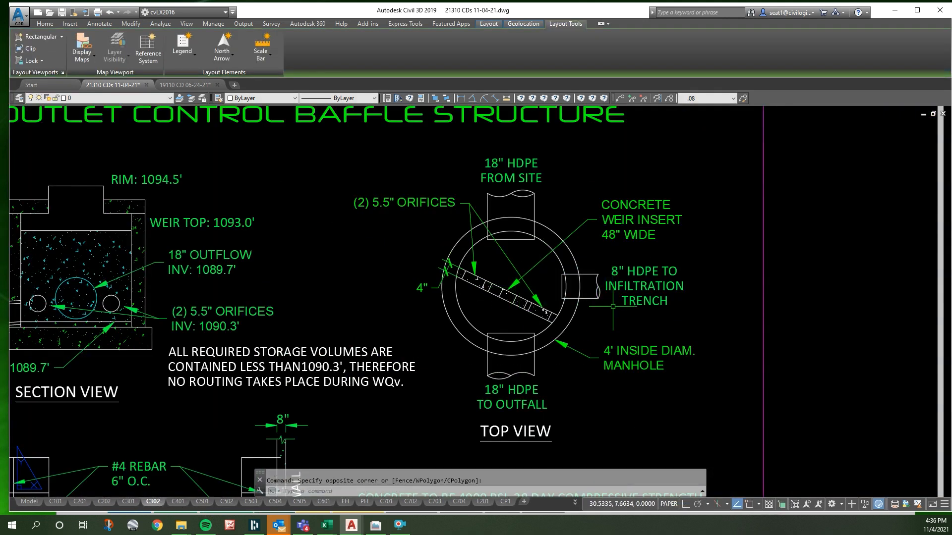
left_click(585, 298)
key("Escape")
double_click(94, 335)
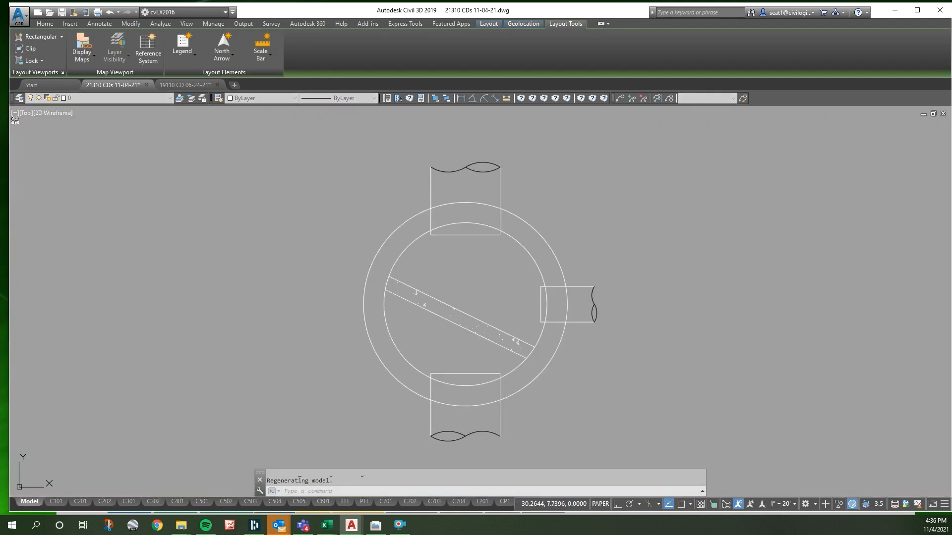
right_click(409, 290)
left_click(438, 185)
left_click(385, 316)
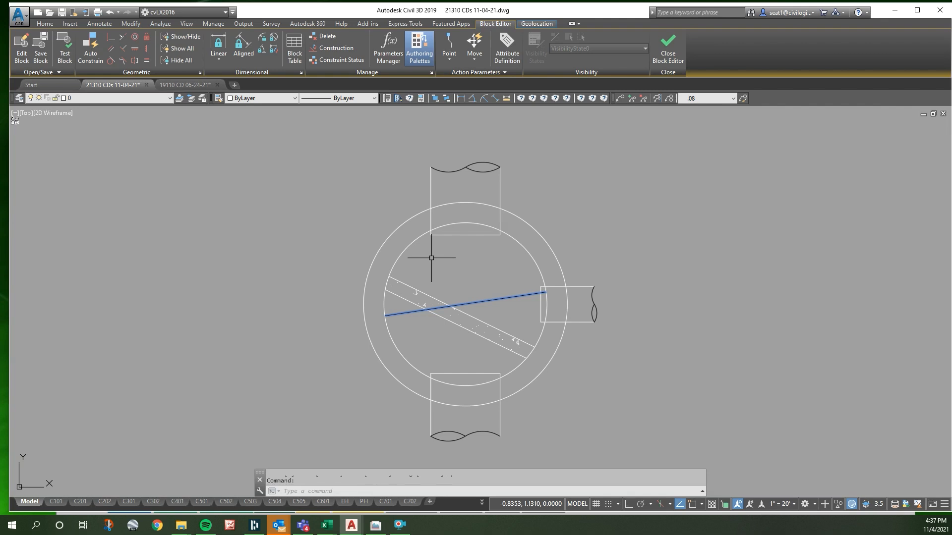
- Erase the side pipe stub to the infiltration trench from the manhole block
left_click(522, 275)
left_click(639, 330)
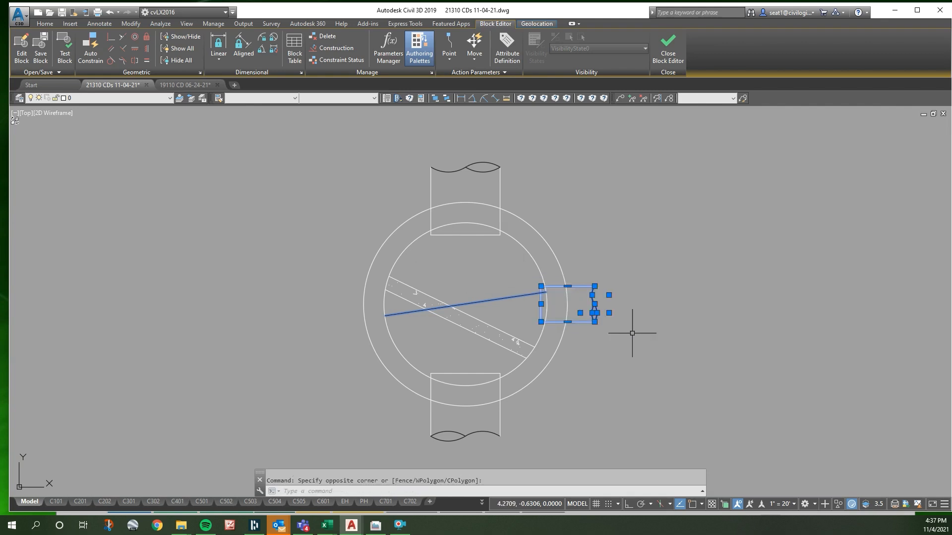
key("Delete")
- Rotate the upper 18" pipe stub about the manhole's centre by about 0.66 rad counterclockwise
left_click(410, 156)
left_click(533, 249)
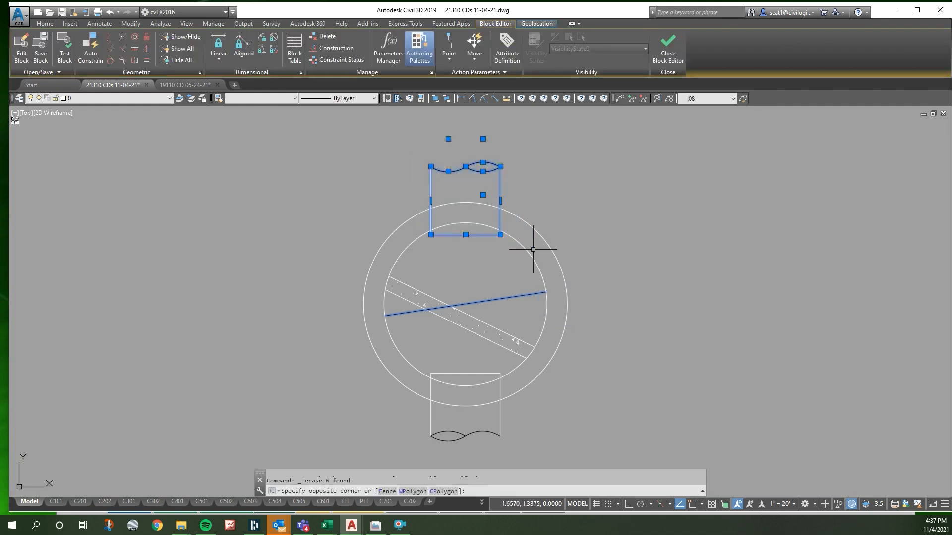
type("ro")
right_click(490, 271, "shift")
key("c")
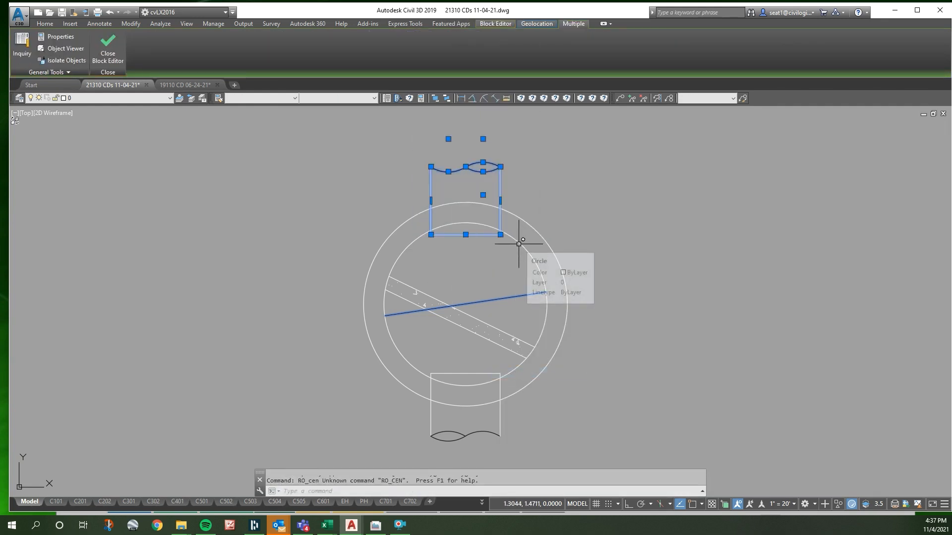
type("ro")
key("Return")
right_click(531, 255, "shift")
key("c")
left_click(527, 251)
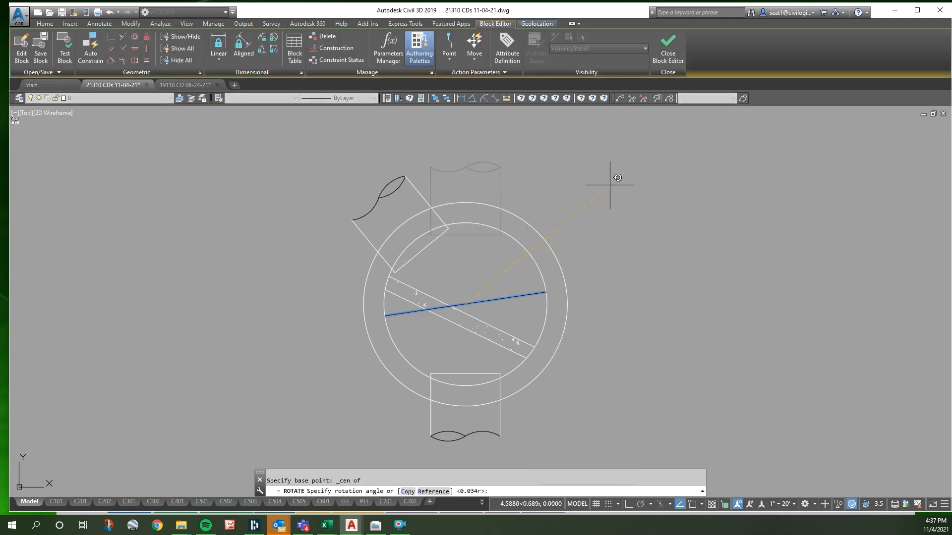
key("Escape")
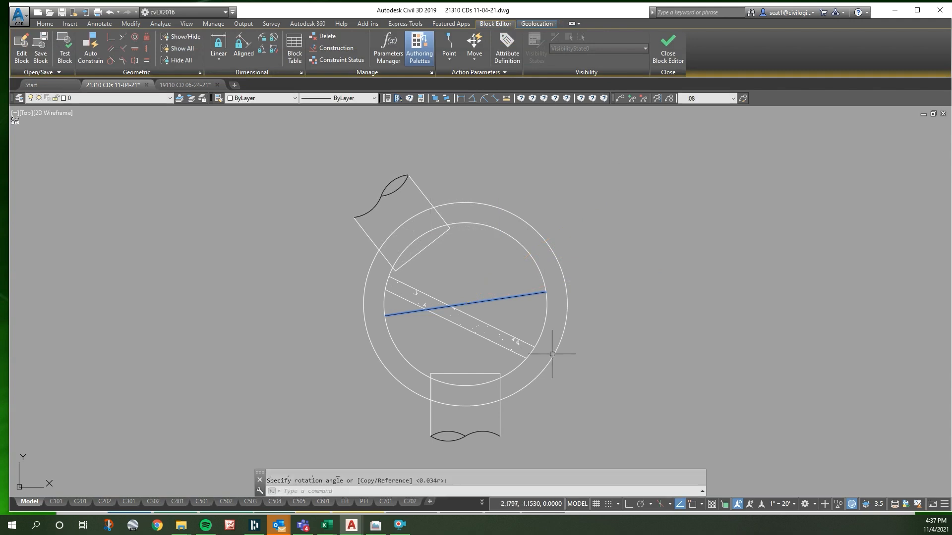
- Rotate the weir wall lines and their hatch about the manhole's centre by about 0.76 rad counterclockwise
left_click(489, 318)
left_click(455, 342)
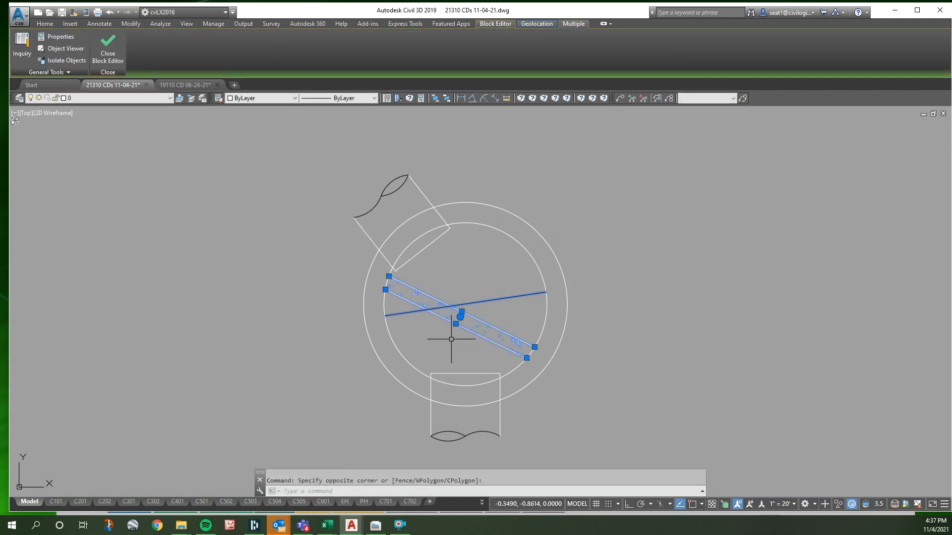
type("ro")
key("Return")
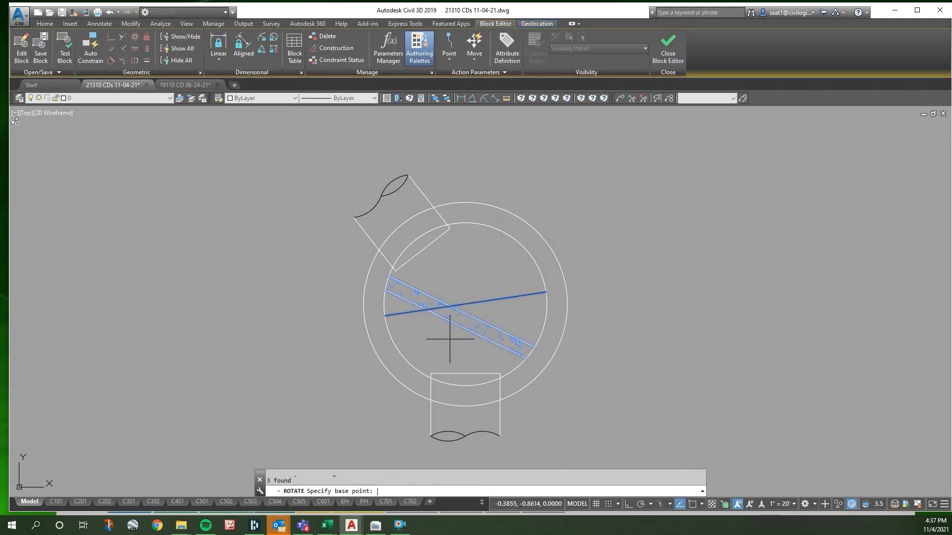
right_click(500, 277, "shift")
key("c")
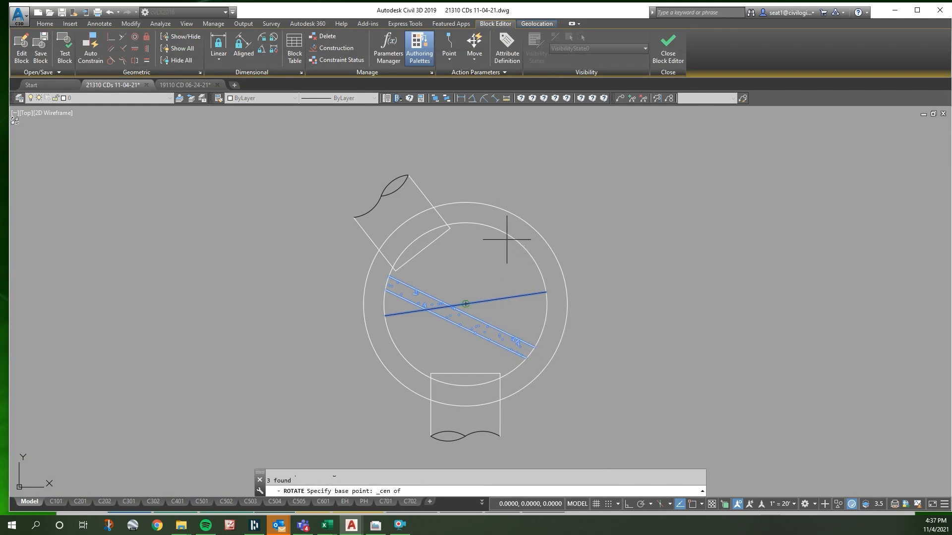
left_click(506, 239)
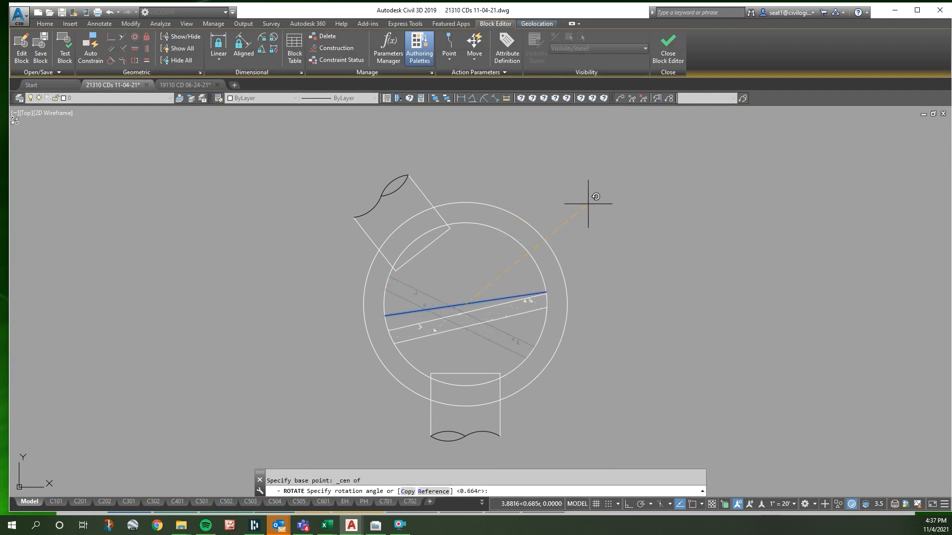
left_click(580, 189)
key("Escape")
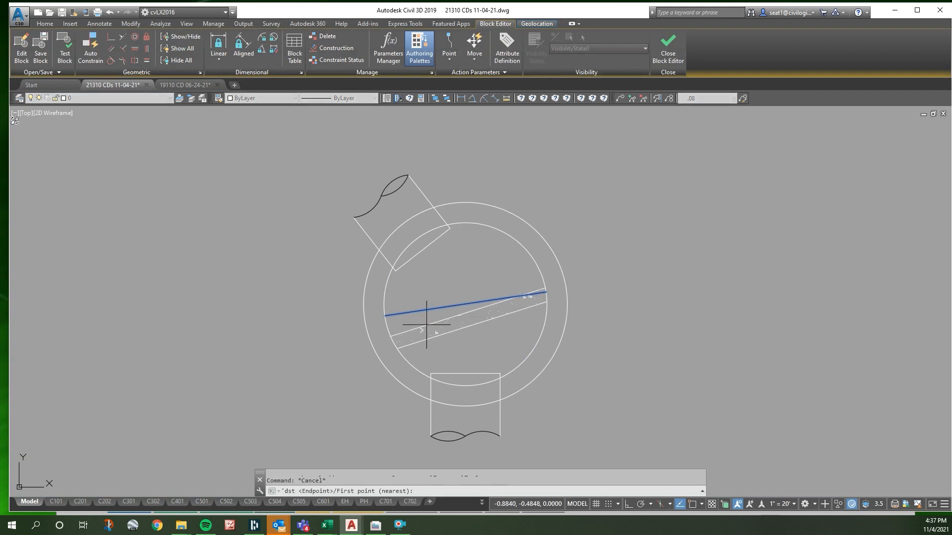
- Draw a 4' line across the inner circle just above the rotated weir, perpendicular to the circle at its far end
type("l")
key("space")
right_click(398, 324, "shift")
key("r")
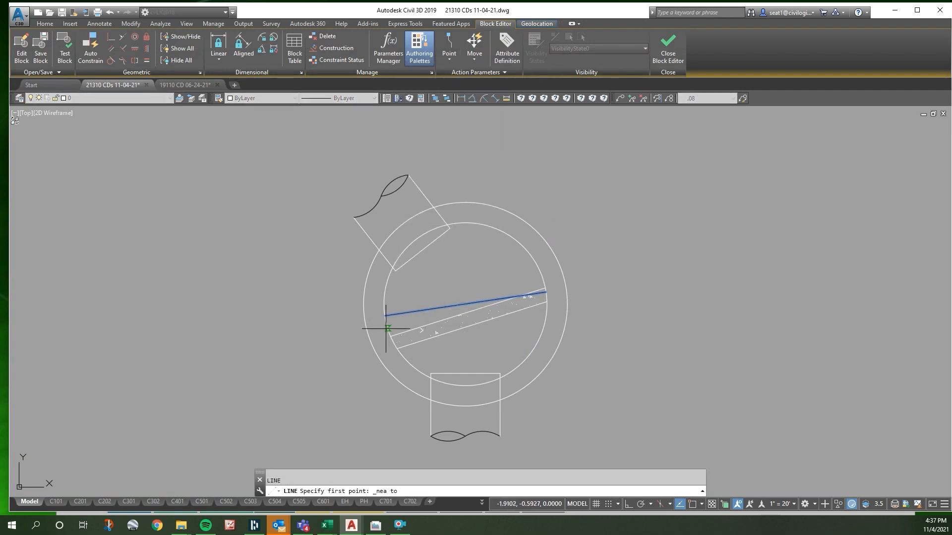
left_click(388, 330)
right_click(411, 321, "shift")
key("p")
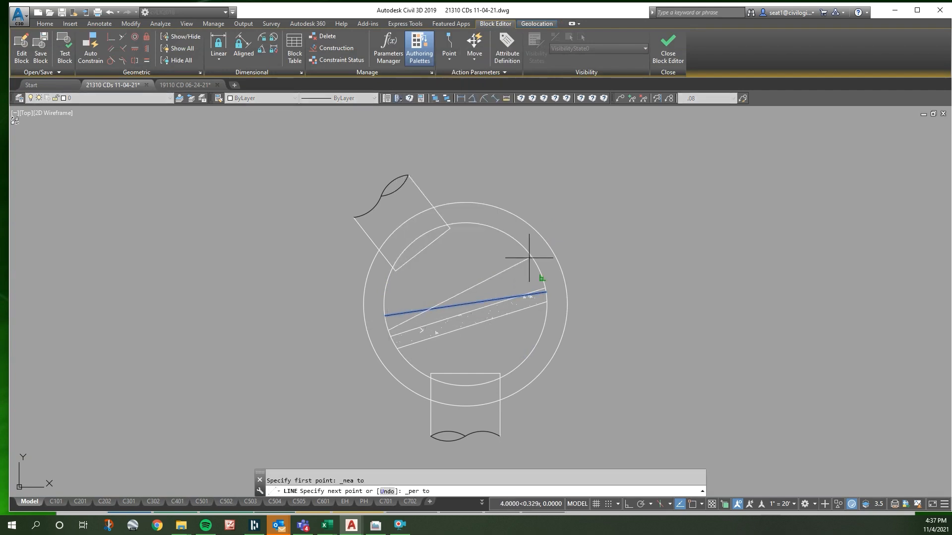
left_click(536, 258)
key("Escape")
scroll(492, 333, "up", 4)
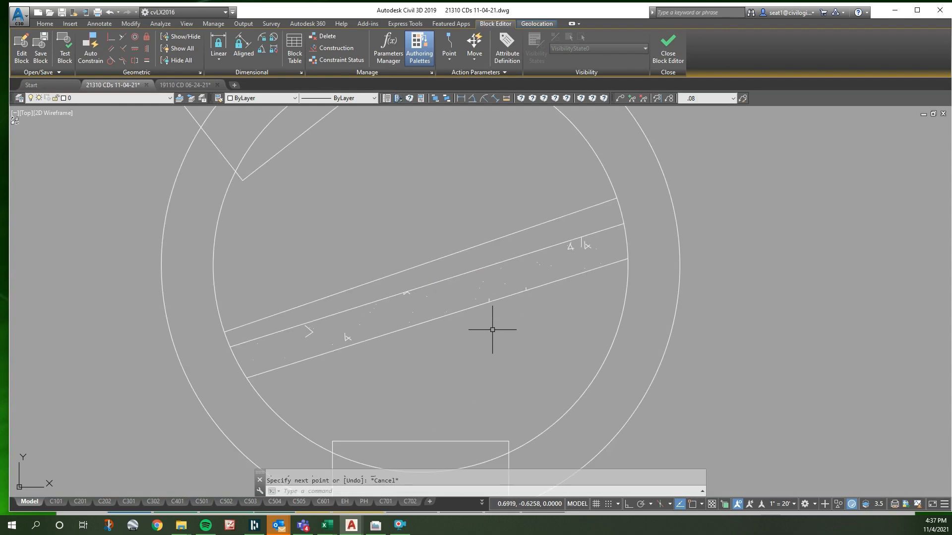
- Offset the new line across the manhole by 0.25 toward the weir's lower side
right_click(477, 291)
key("Escape")
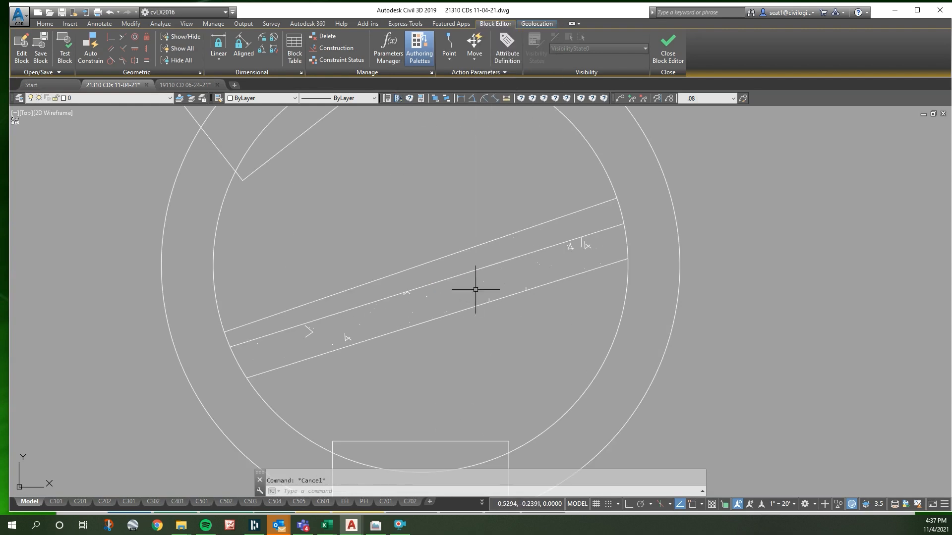
type("o")
type("o")
key("Return")
type(".")
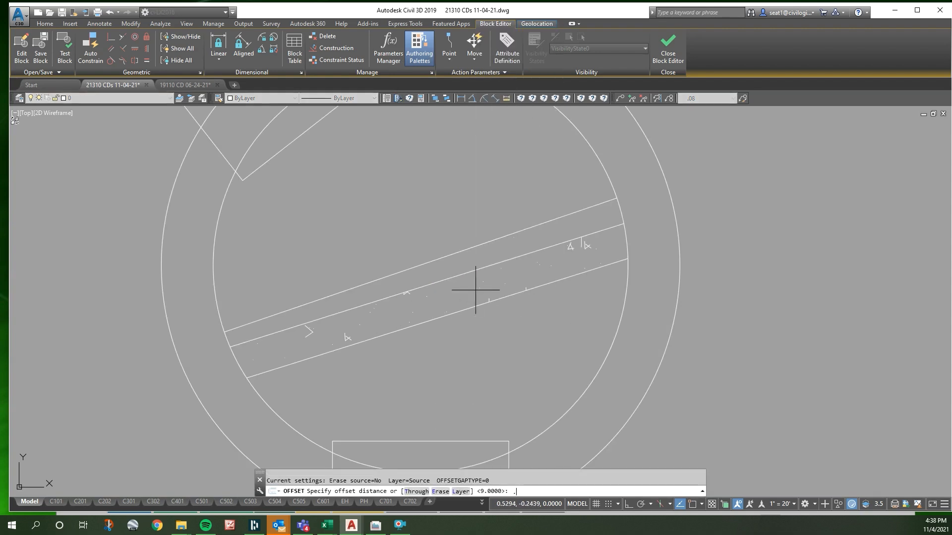
type("25")
key("Return")
left_click(463, 251)
left_click(468, 264)
key("Escape")
- Erase the weir's two old edge lines
left_click(455, 276)
left_click(468, 310)
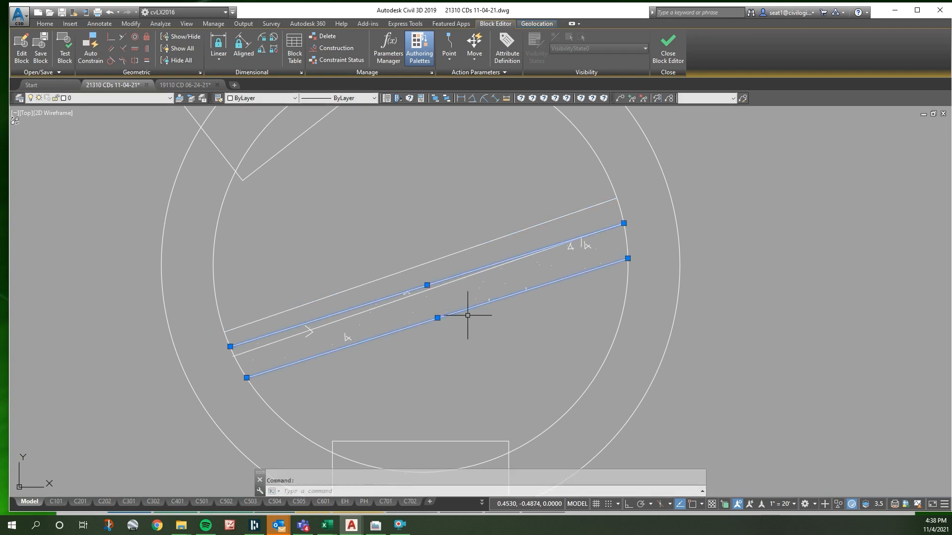
key("Escape")
- Stretch the AR-CONC hatch's two western corners to the endpoints of the new wall lines
left_click(433, 320)
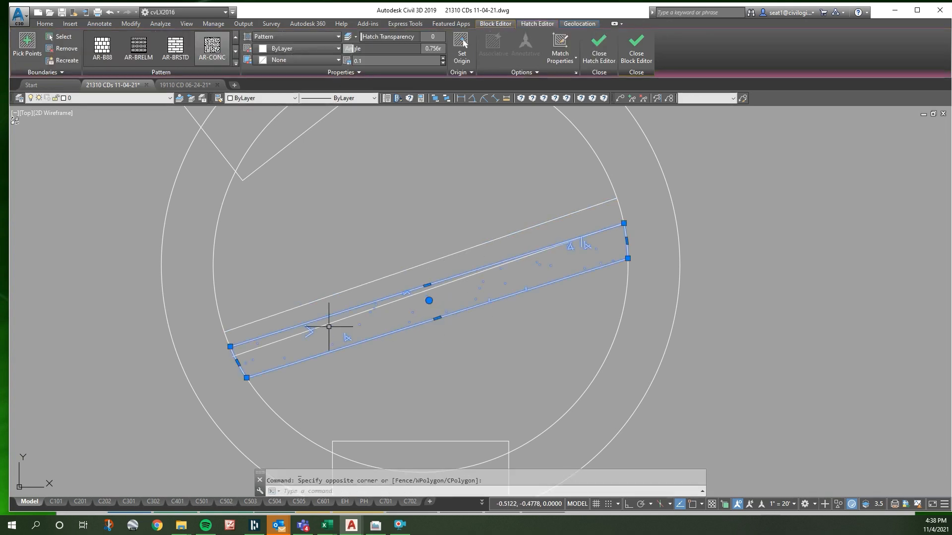
left_click(231, 347)
right_click(225, 332)
key("s")
key("e")
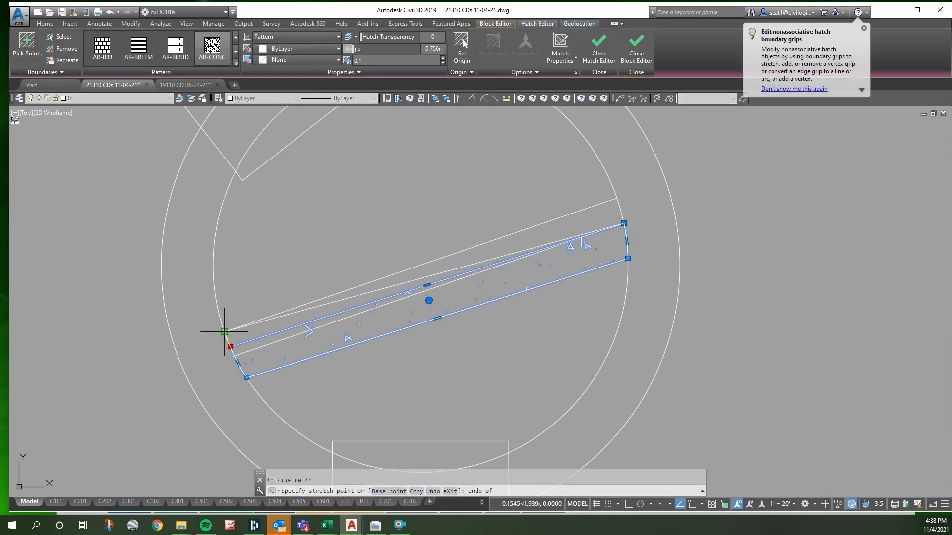
left_click(225, 333)
left_click(246, 378)
right_click(236, 366, "shift")
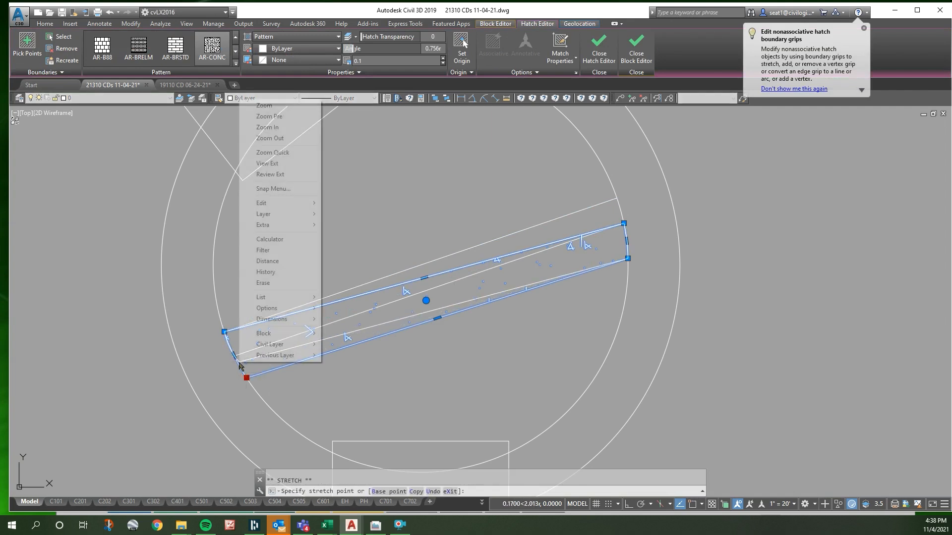
key("e")
left_click(233, 356)
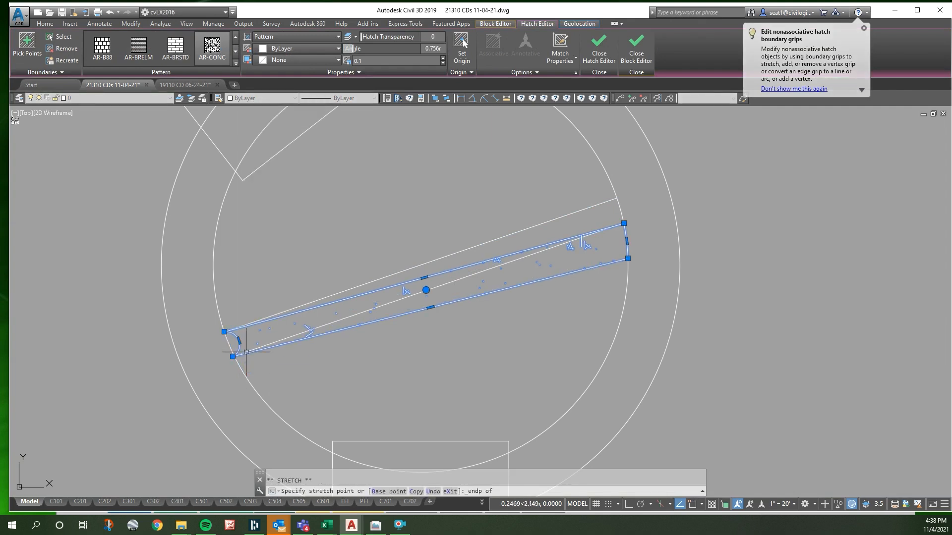
- Stretch the hatch's upper eastern corner to the new line's endpoint and its lower eastern corner up along the inner circle
left_click(623, 223)
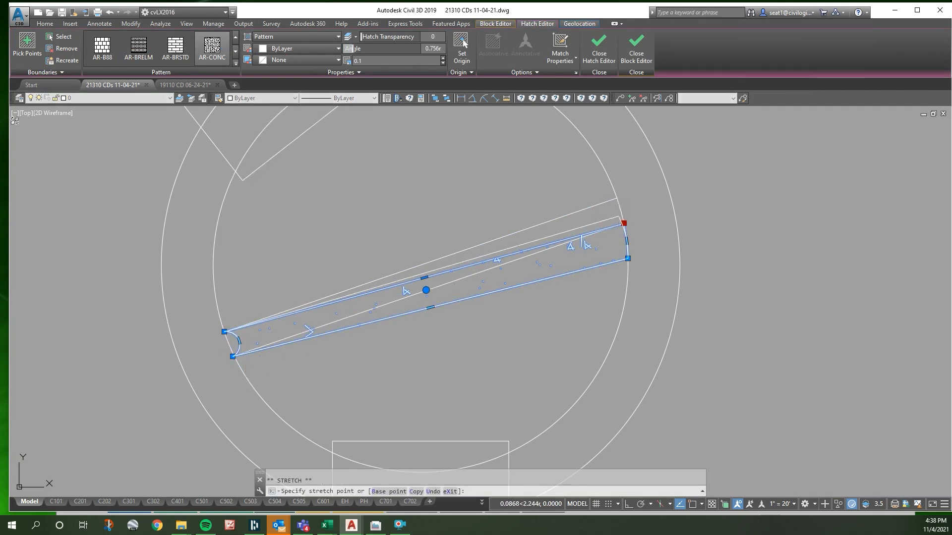
left_click(618, 198)
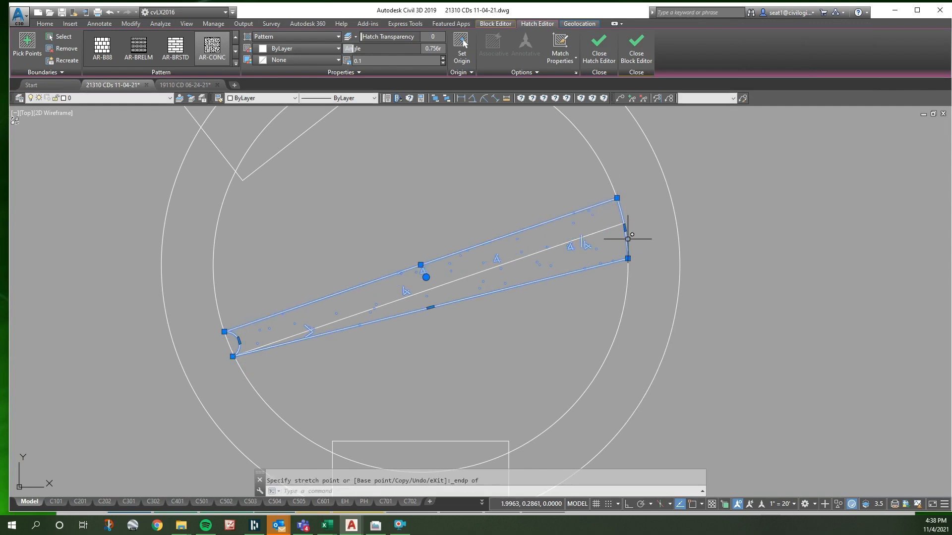
left_click(628, 258)
right_click(629, 243, "shift")
key("n")
left_click(626, 235)
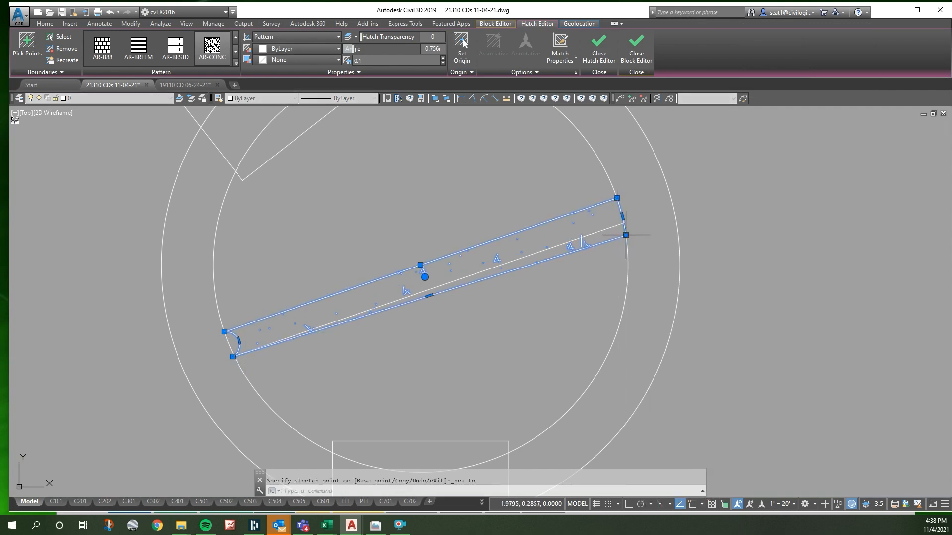
left_click(625, 235)
key("space")
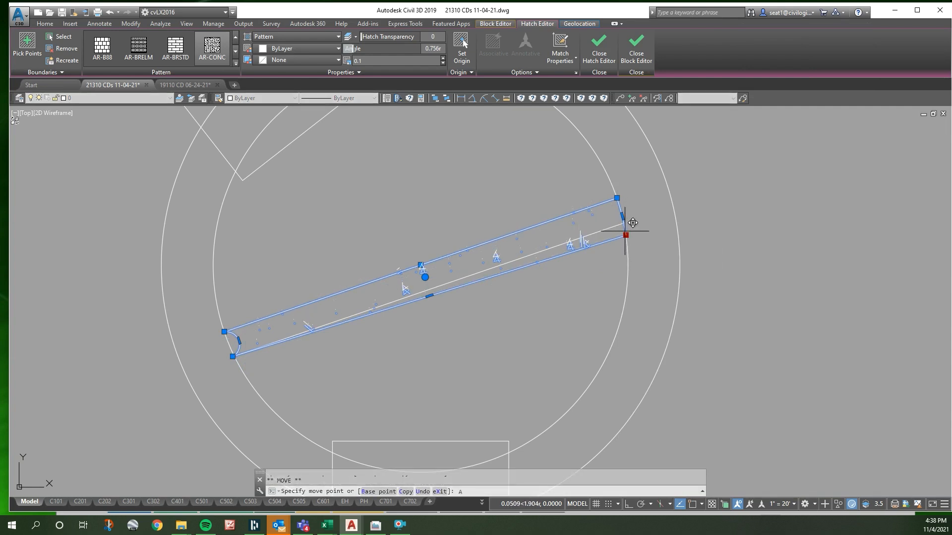
key("Escape")
key("Escape")
- Snap the hatch's lower eastern corner to the intersection of the offset line and the inner circle
left_click(617, 233)
left_click(605, 238)
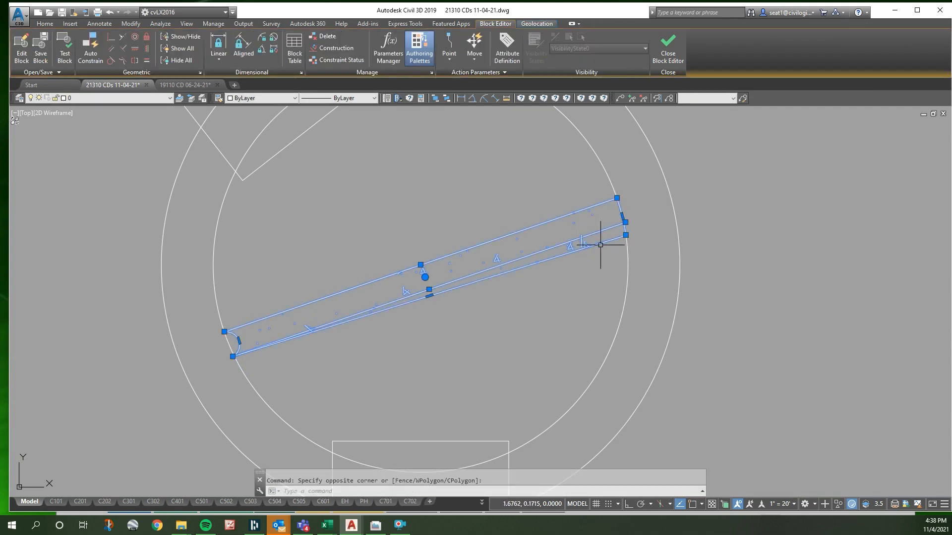
scroll(627, 234, "up", 4)
left_click(625, 234)
right_click(622, 218, "shift")
key("a")
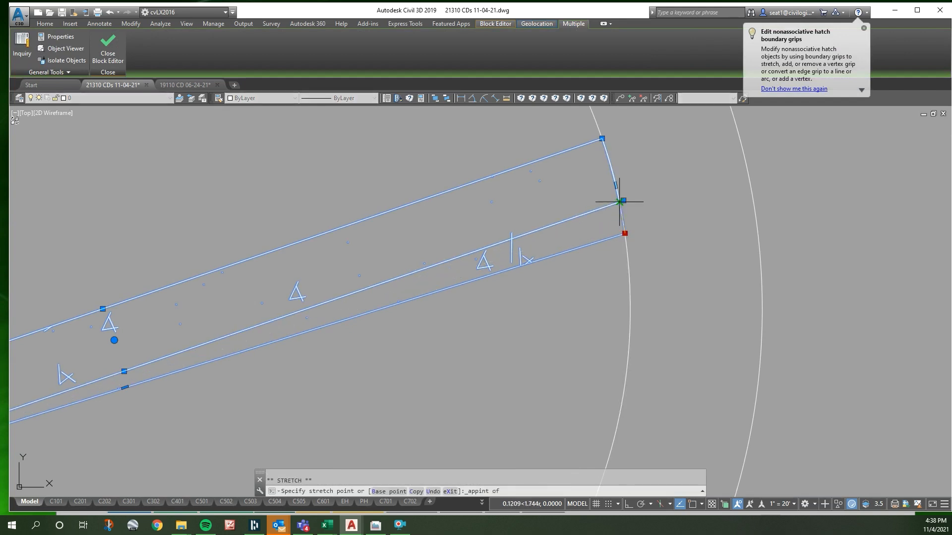
left_click(620, 201)
- Snap the hatch's lower western corner to the offset line's intersection with the inner circle and reshape the end arc to follow the circle
scroll(621, 198, "down", 5)
scroll(361, 354, "up", 7)
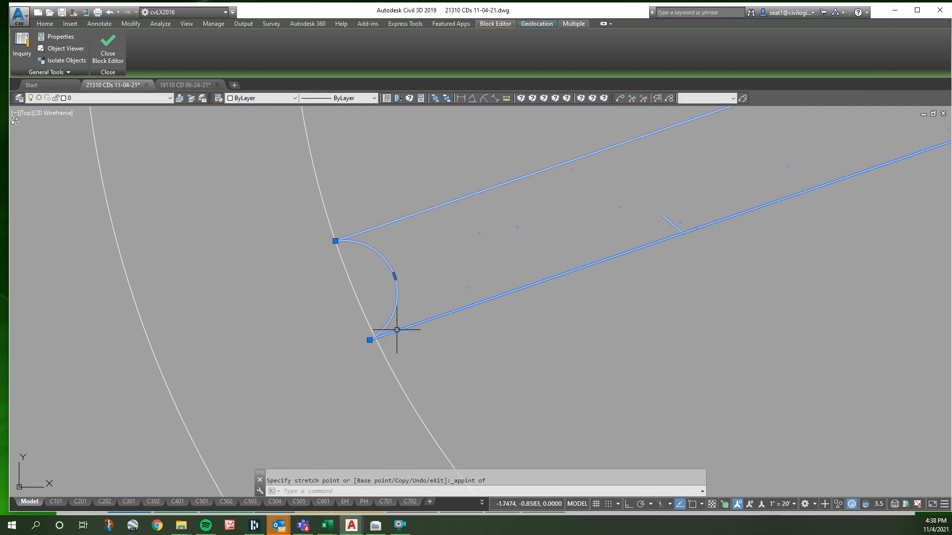
left_click(370, 340)
right_click(371, 339, "shift")
key("a")
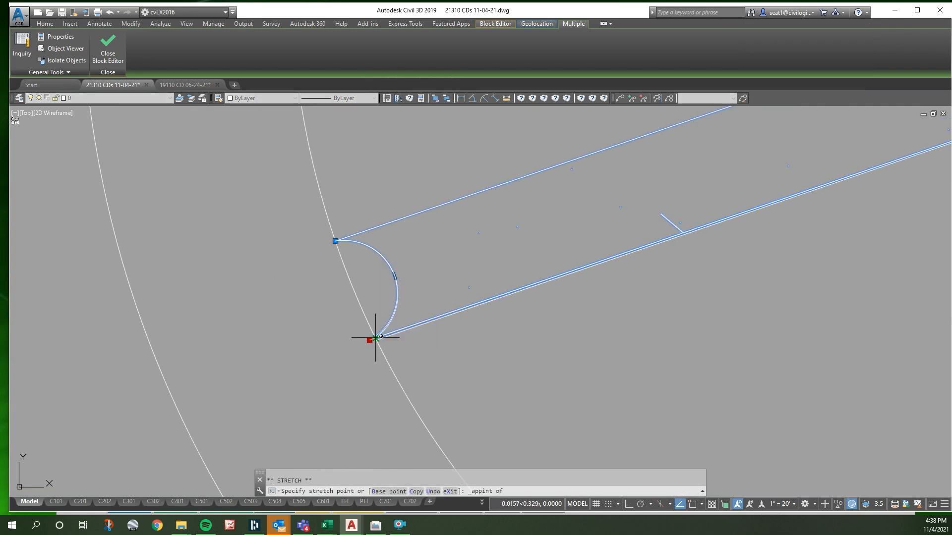
left_click(375, 338)
left_click(394, 273)
right_click(356, 296, "shift")
left_click(389, 272)
key("Escape")
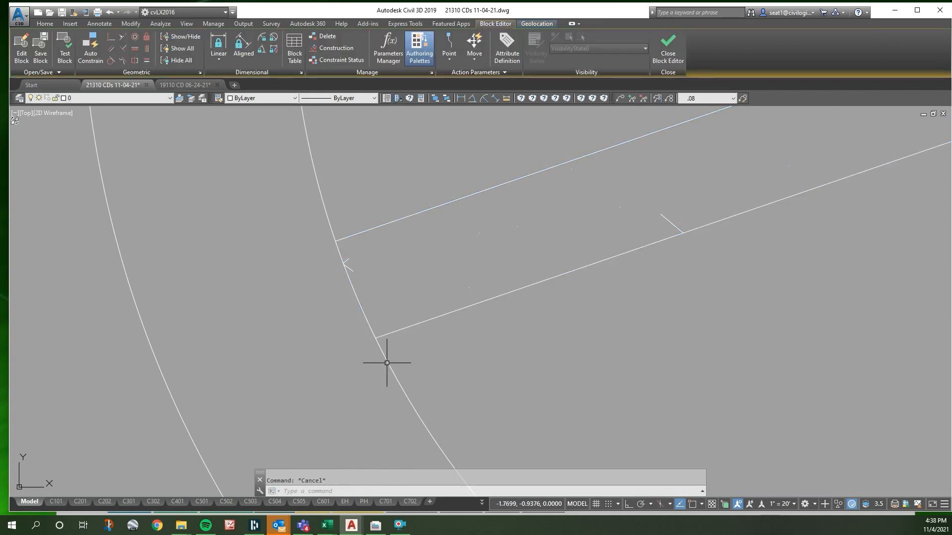
- Trim the offset line's overhang at the inner circle and close the block editor, saving the block changes
scroll(386, 366, "down", 3)
scroll(495, 311, "up", 3)
type("TR")
key("Return")
left_click(497, 311)
key("Return")
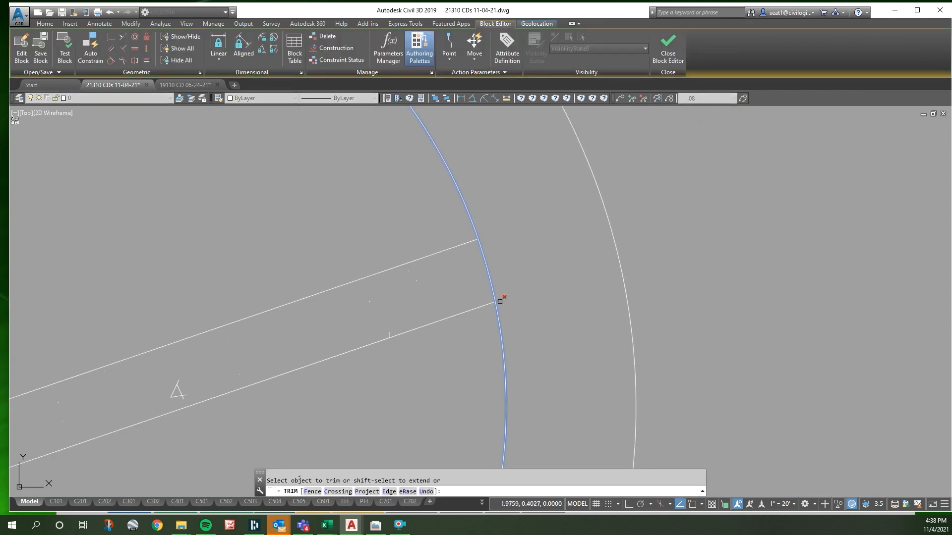
key("Escape")
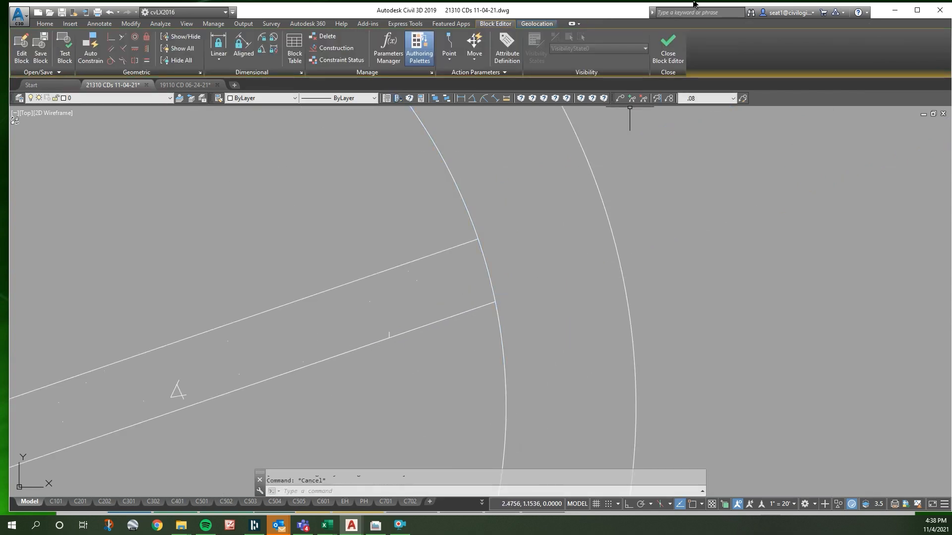
left_click(668, 54)
left_click(458, 242)
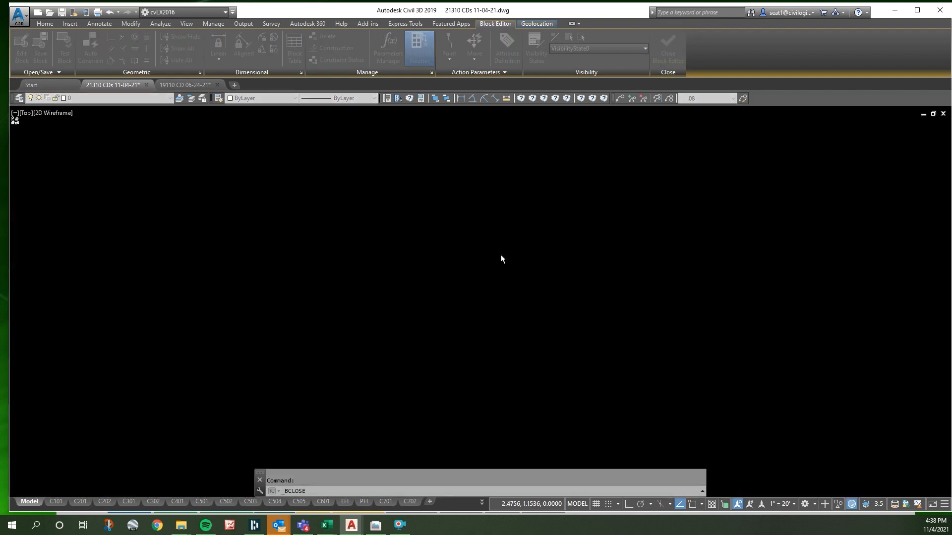
- Erase the eight short tick lines left at the weir's former position in the C302 top view
scroll(542, 267, "down", 2)
key("Escape")
scroll(530, 285, "up", 6)
left_click(526, 287)
left_click(274, 142)
left_click(616, 322)
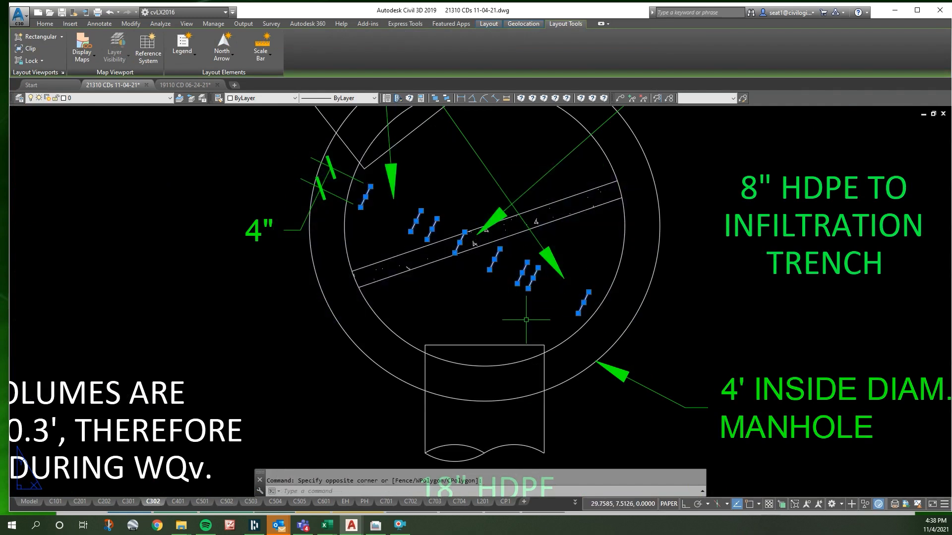
key("Delete")
scroll(485, 250, "down", 2)
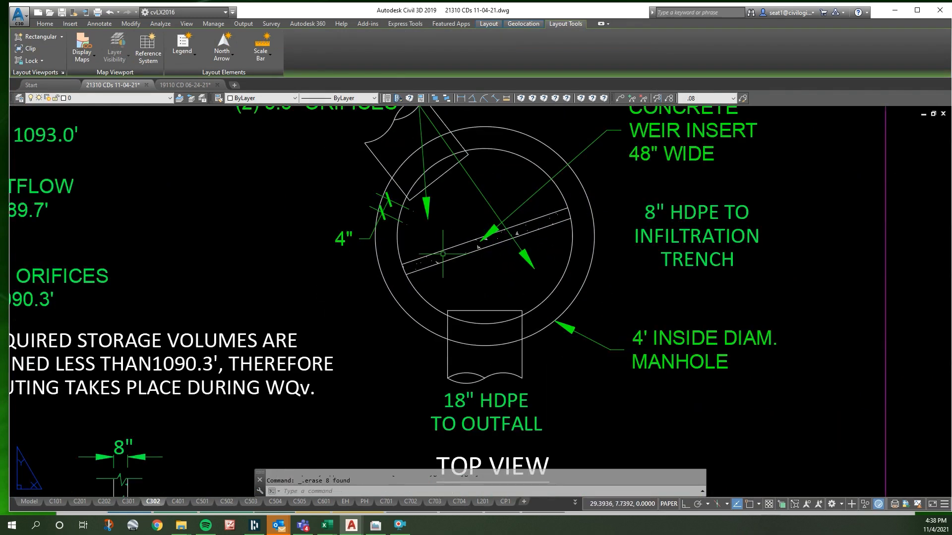
left_click(341, 238)
left_click(439, 255)
key("Escape")
scroll(652, 275, "down", 2)
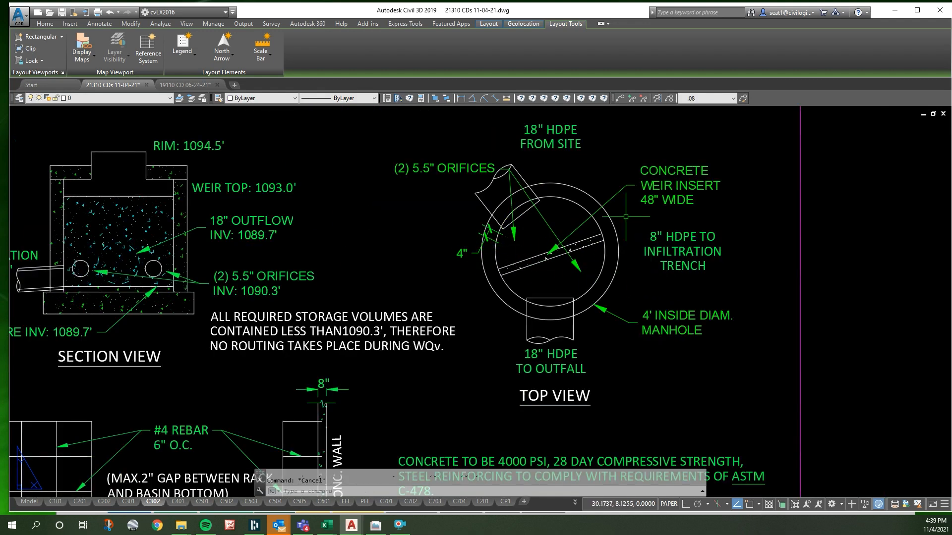
scroll(649, 218, "down", 2)
scroll(317, 268, "up", 5)
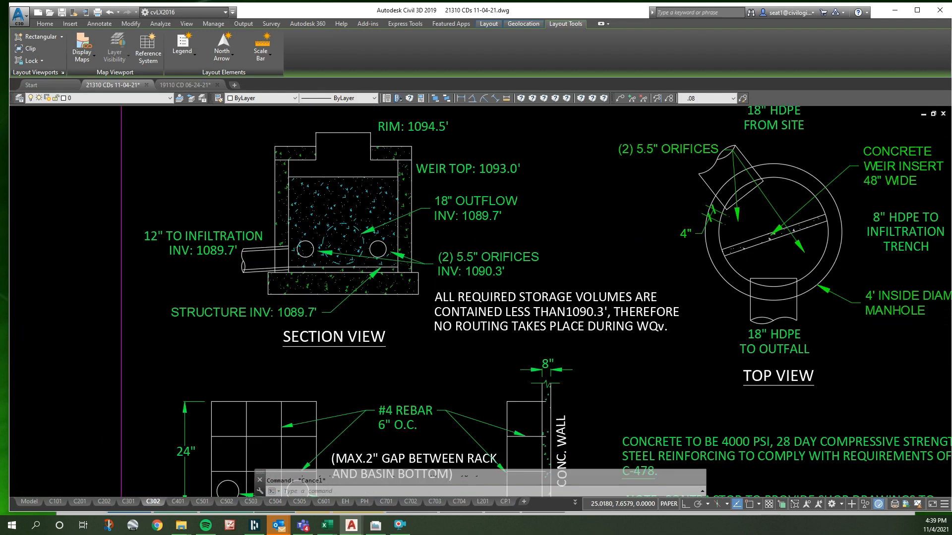
- Open the section view block of the outlet structure for editing, at the orifices and floor line
scroll(389, 290, "up", 3)
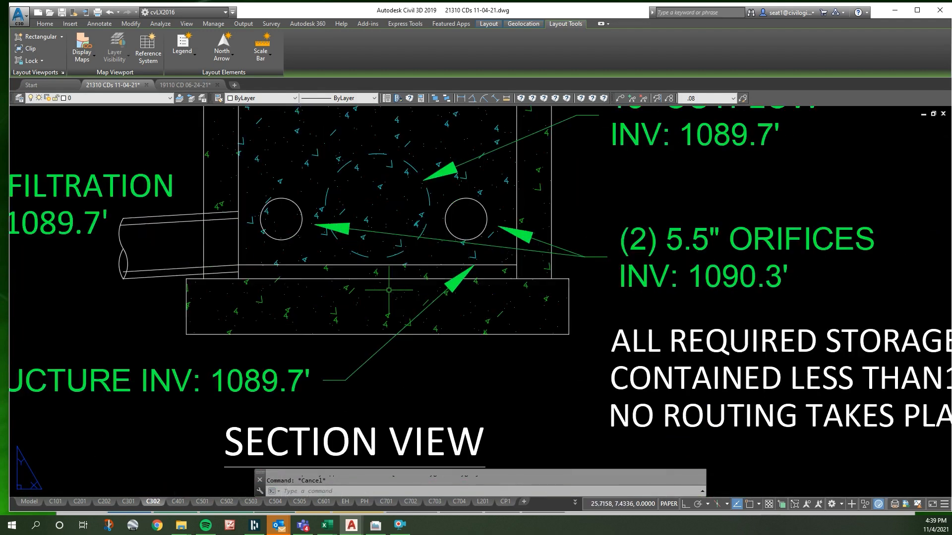
left_click(344, 265)
key("Escape")
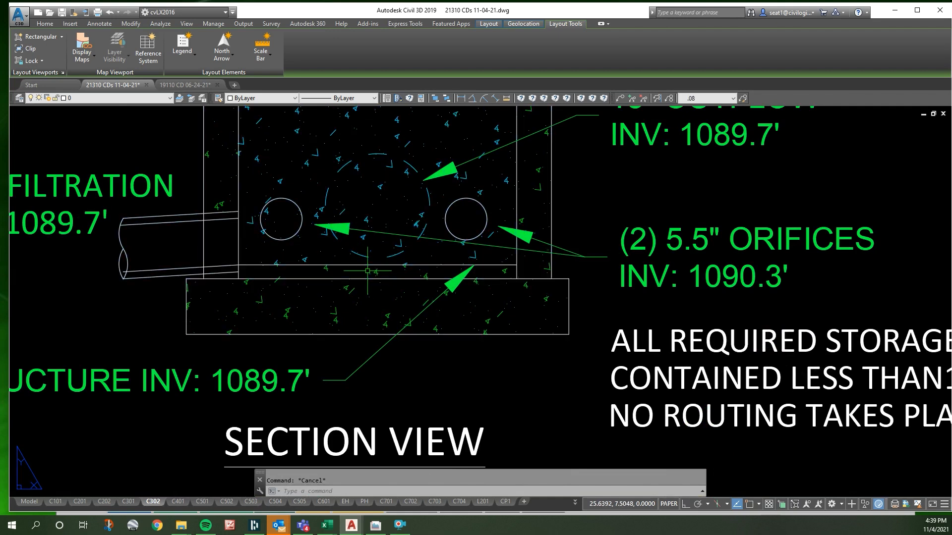
left_click(381, 257)
double_click(381, 257)
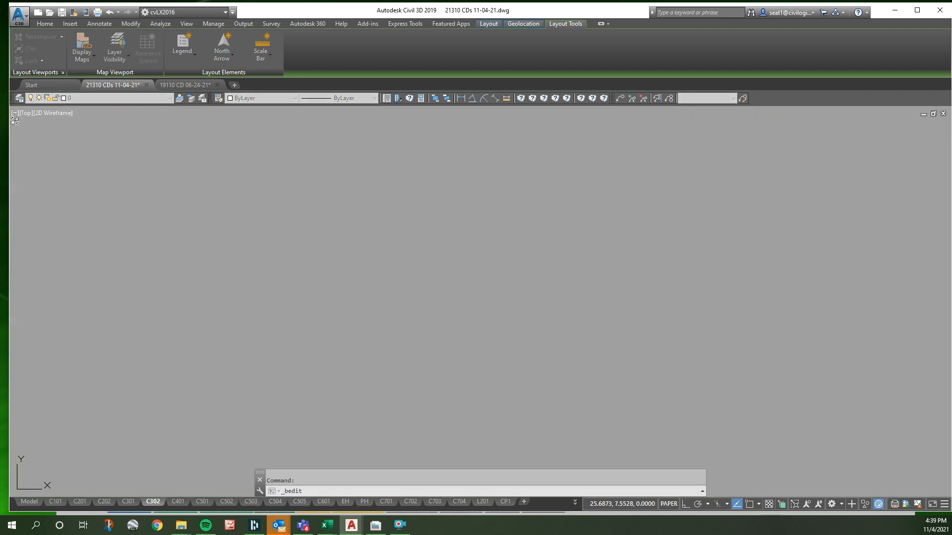
scroll(493, 392, "up", 2)
scroll(493, 393, "up", 2)
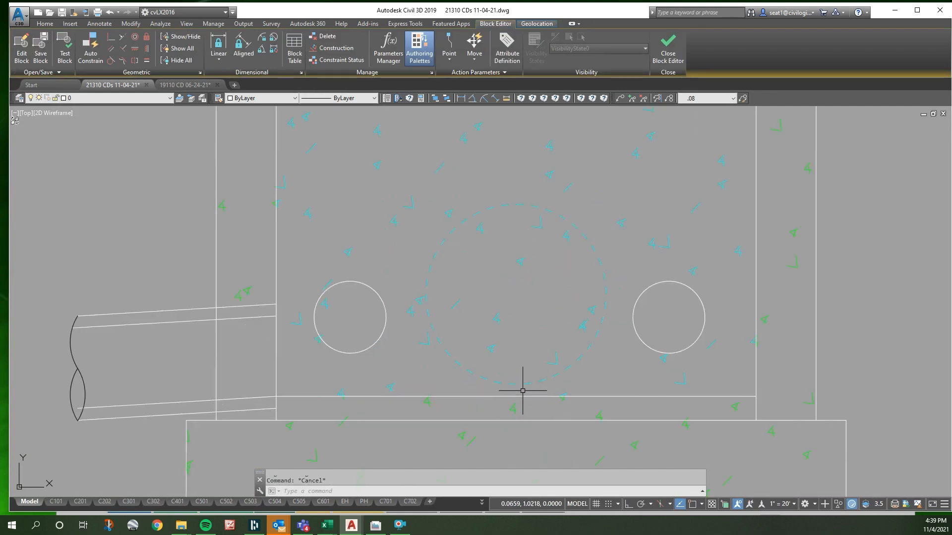
- Draw a small circle of radius 0.05 inside the lower part of the dashed outflow pipe circle
type("cr")
key("Return")
left_click(504, 362)
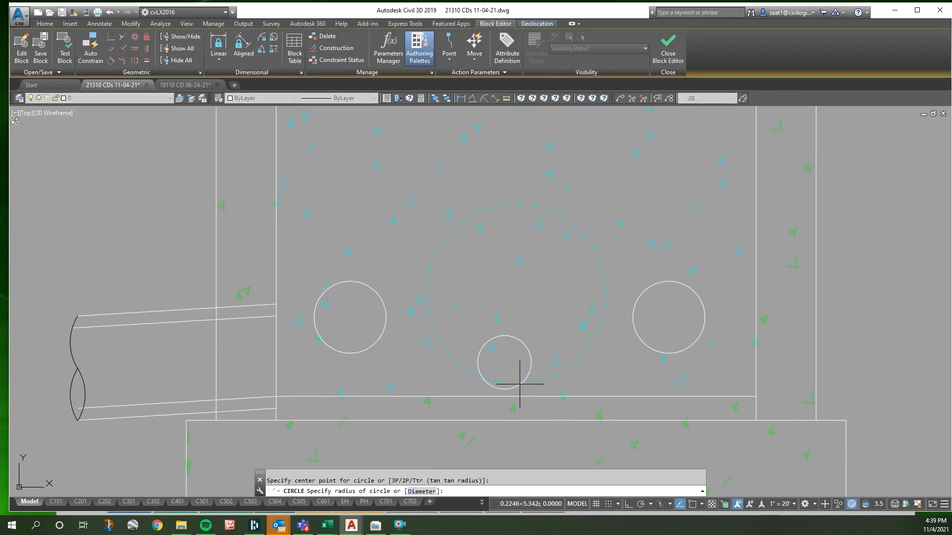
type(".05")
key("Return")
- Measure the inside width between the two manhole walls in the section view
key("Escape")
type("'dst")
key("Return")
left_click(276, 198)
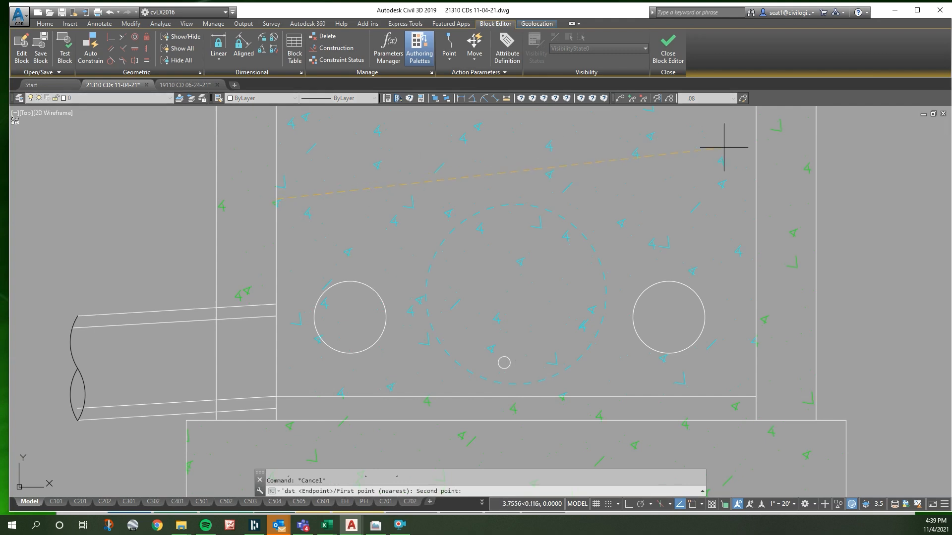
left_click(753, 161)
key("Escape")
- Move the small circle by its bottom quadrant onto the midpoint of the structure's floor line
left_click(504, 361)
type("m")
key("Return")
right_click(511, 368)
key("q")
left_click(504, 369)
right_click(511, 379)
key("q")
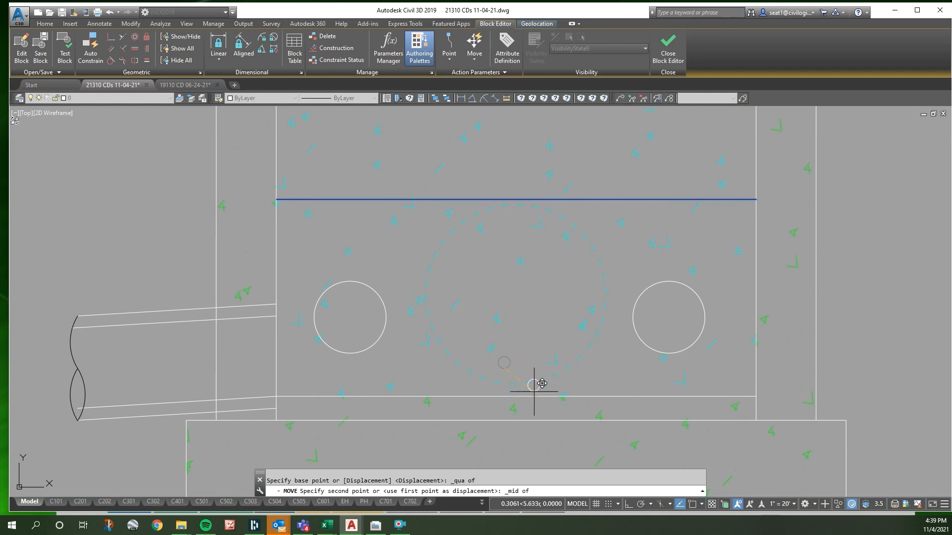
left_click(532, 382)
- Enlarge the dashed outflow pipe circle and move its bottom quadrant perpendicular onto the floor line
left_click(535, 382)
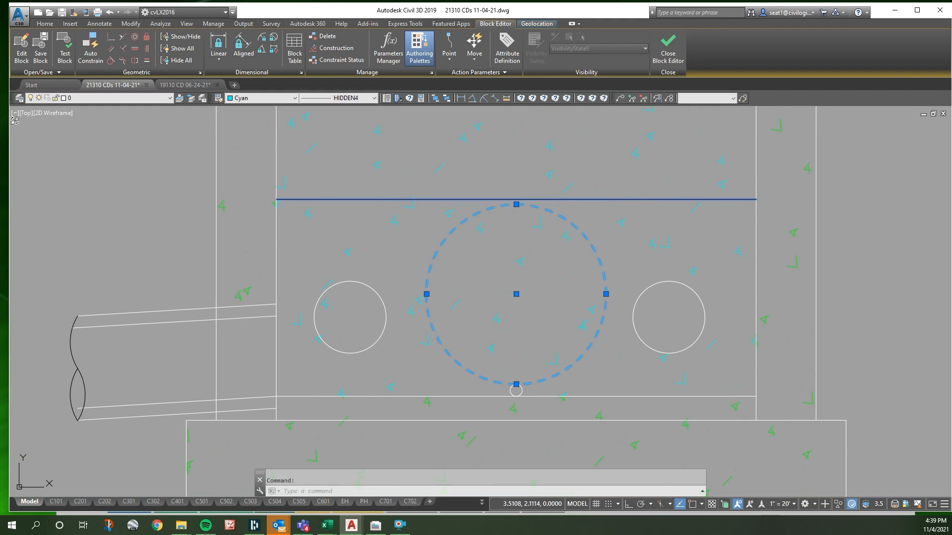
key("Delete")
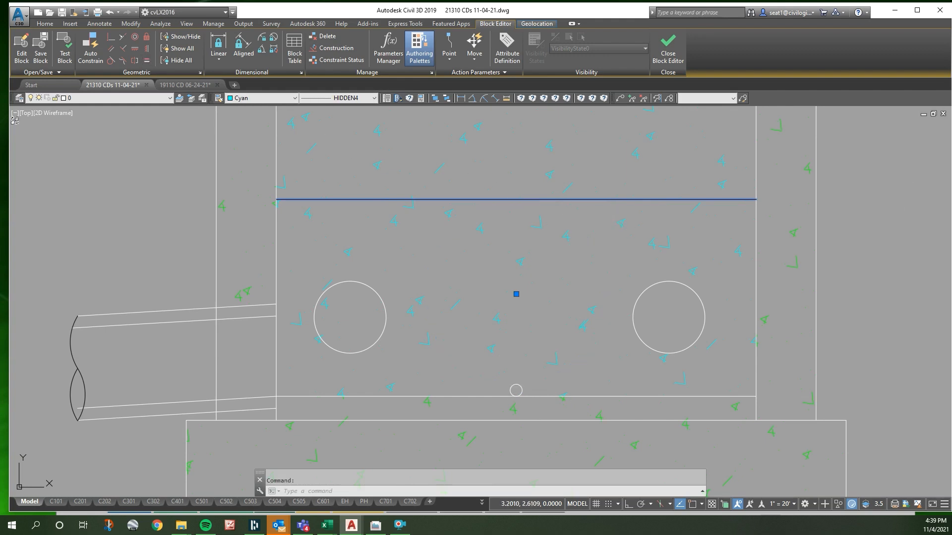
type("m")
key("Return")
right_click(519, 389, "shift")
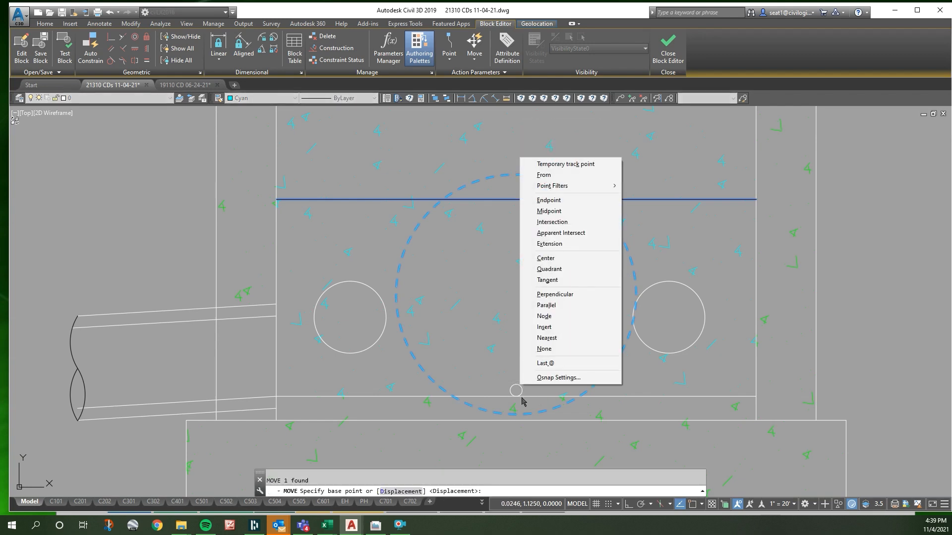
key("q")
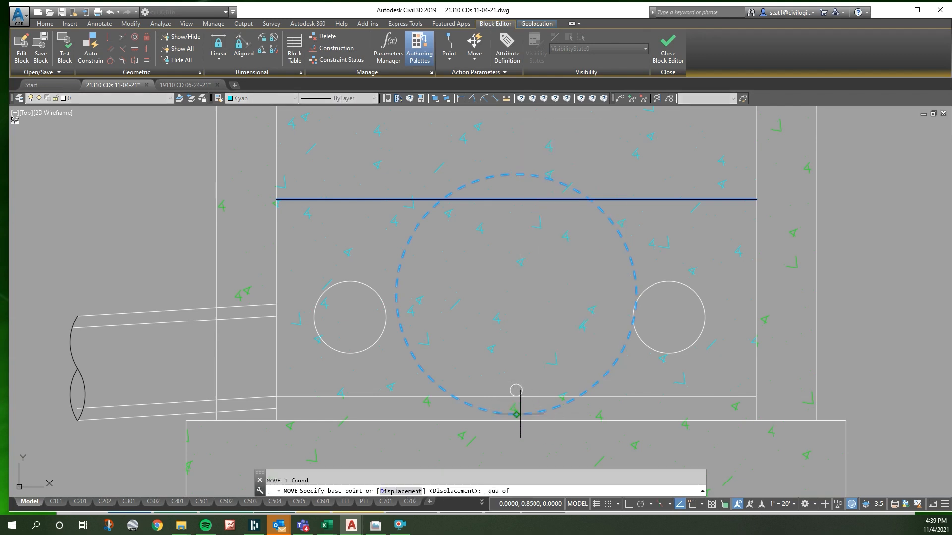
left_click(519, 414)
right_click(536, 394, "shift")
key("p")
left_click(549, 399)
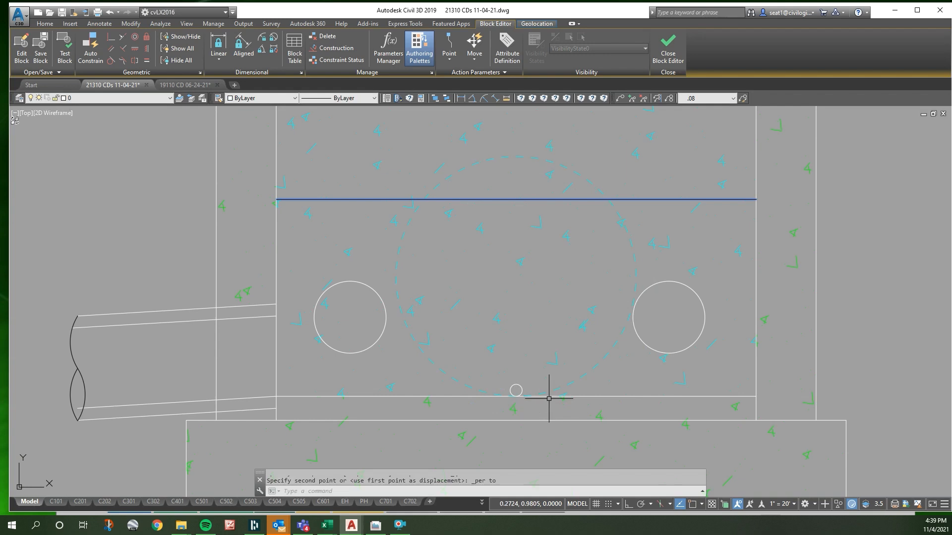
- Enlarge the right orifice circle and erase the left orifice circle
left_click(658, 351)
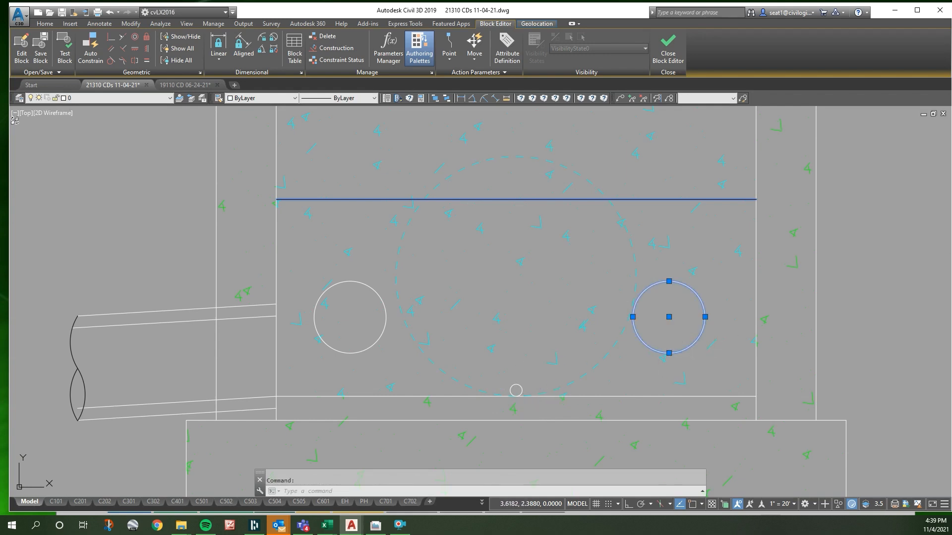
key("Return")
key("Escape")
left_click(380, 293)
key("Delete")
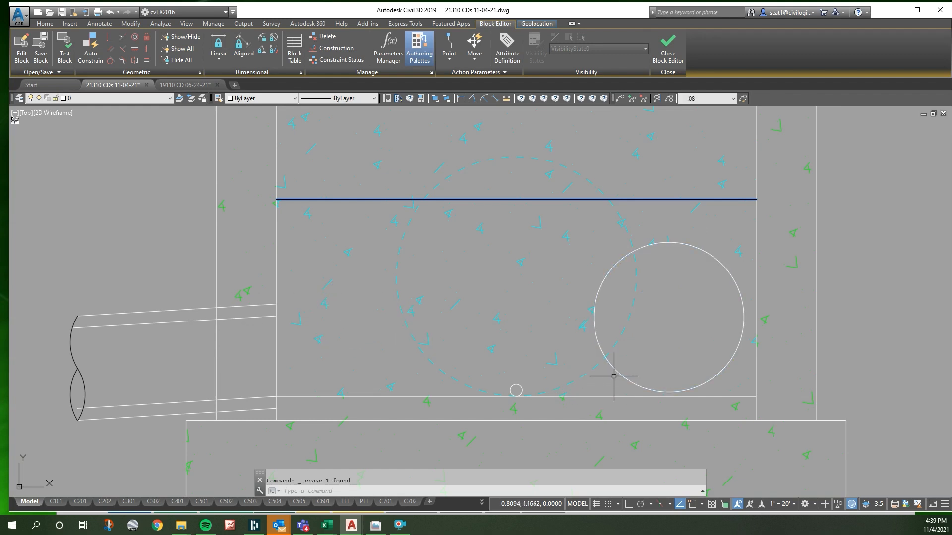
- Move the enlarged orifice circle by its bottom quadrant perpendicular onto the floor line
left_click(622, 374)
type("m")
key("space")
scroll(583, 374, "up", 2)
right_click(637, 389, "shift")
key("q")
left_click(664, 389)
right_click(664, 394)
key("s")
key("p")
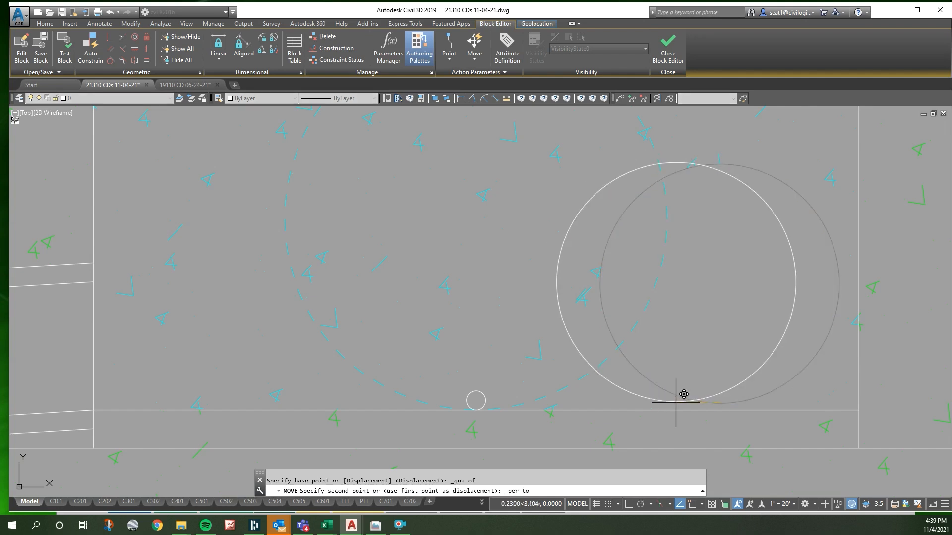
left_click(676, 407)
- Move the enlarged orifice circle 0.4 straight up from the floor line
key("Escape")
left_click(669, 399)
type("m")
key("space")
left_click(582, 391)
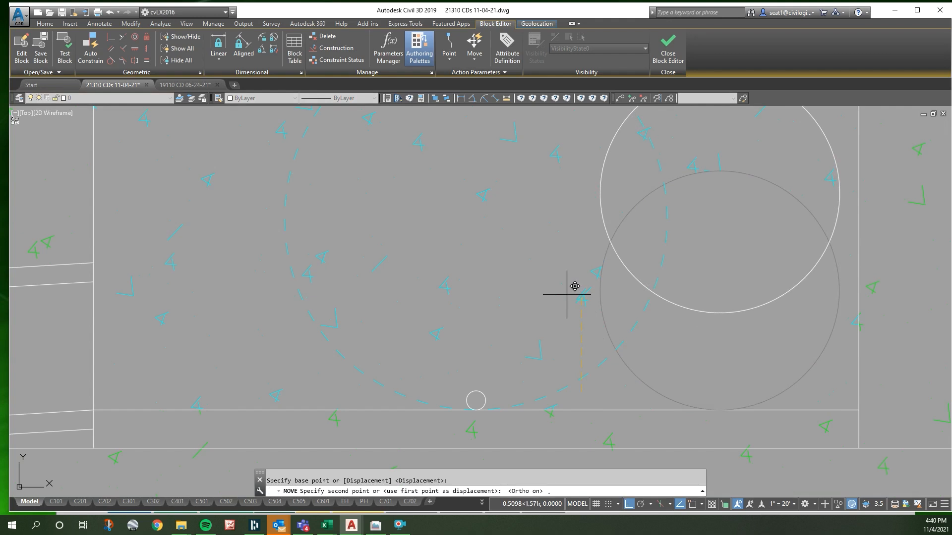
key("Return")
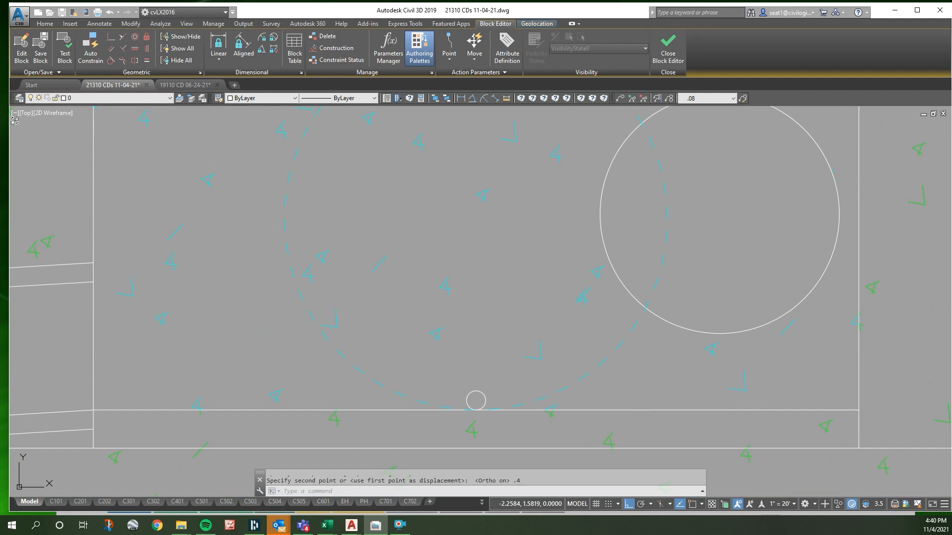
left_click(648, 333)
key("Escape")
left_click(662, 321)
scroll(592, 318, "down", 2)
key("Escape")
type("o")
key("Return")
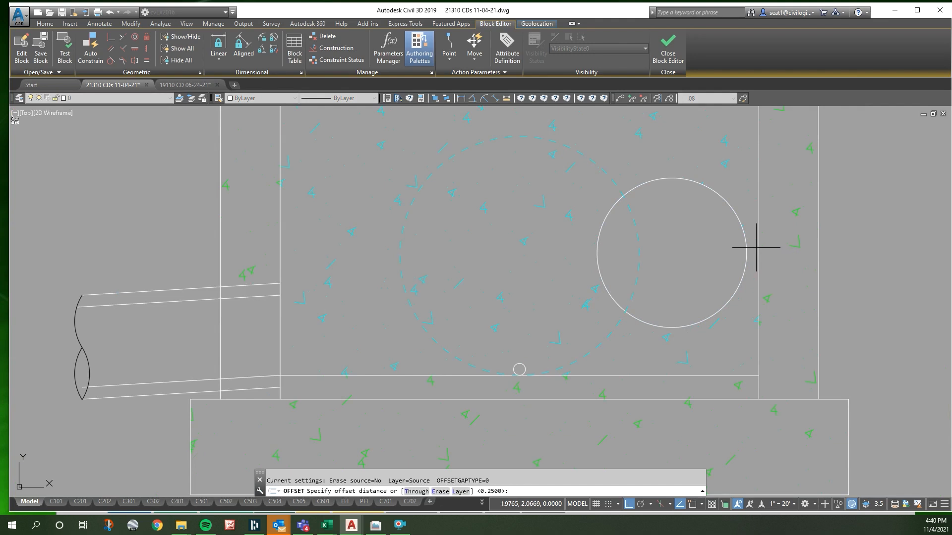
key("Escape")
- Offset both inner wall lines 0.5 toward the inside of the structure as guides for the orifices
type("o")
key("Return")
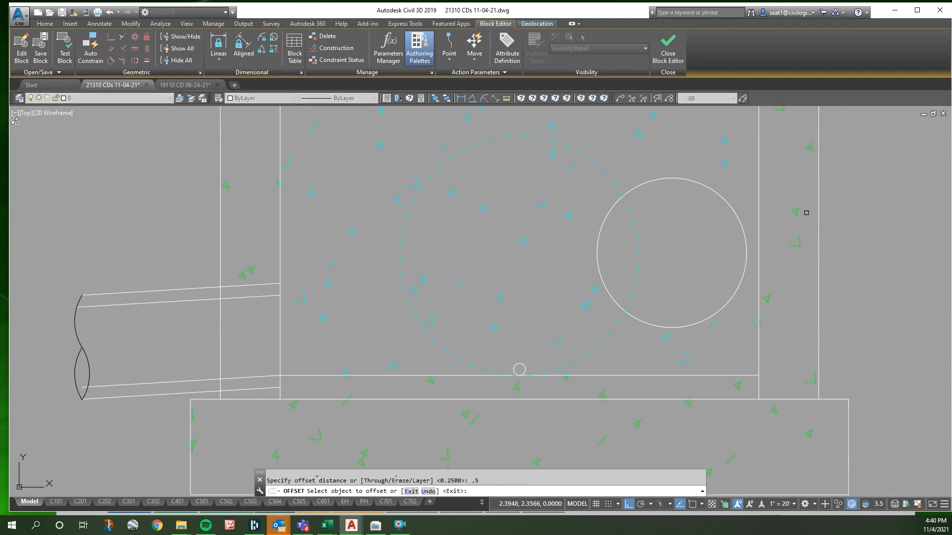
left_click(754, 209)
left_click(357, 185)
left_click(282, 198)
left_click(324, 202)
key("Escape")
- Copy the orifice circle from its right quadrant perpendicular onto each of the two offset guide lines
left_click(731, 283)
key("Escape")
left_click(728, 300)
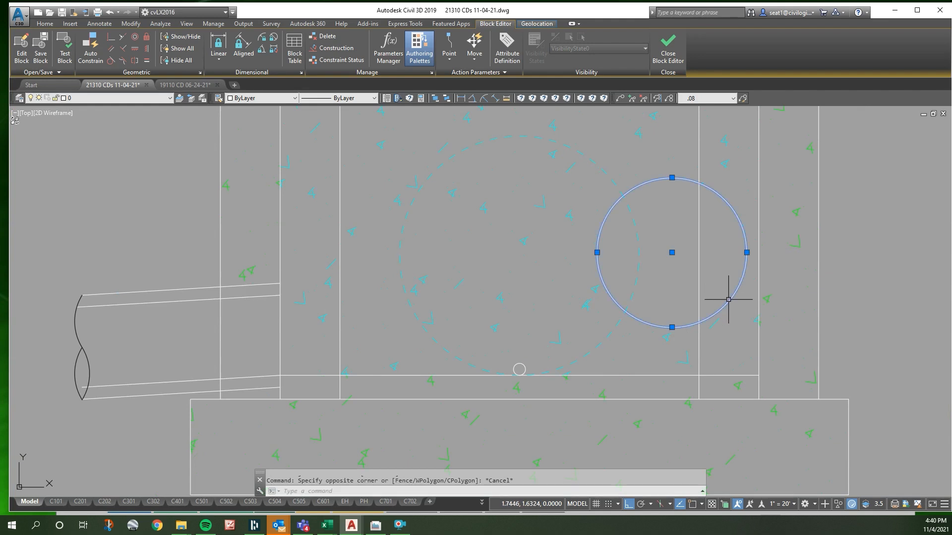
type("co")
key("Return")
right_click(751, 253, "shift")
left_click(781, 363)
left_click(746, 252)
right_click(729, 251, "shift")
left_click(768, 388)
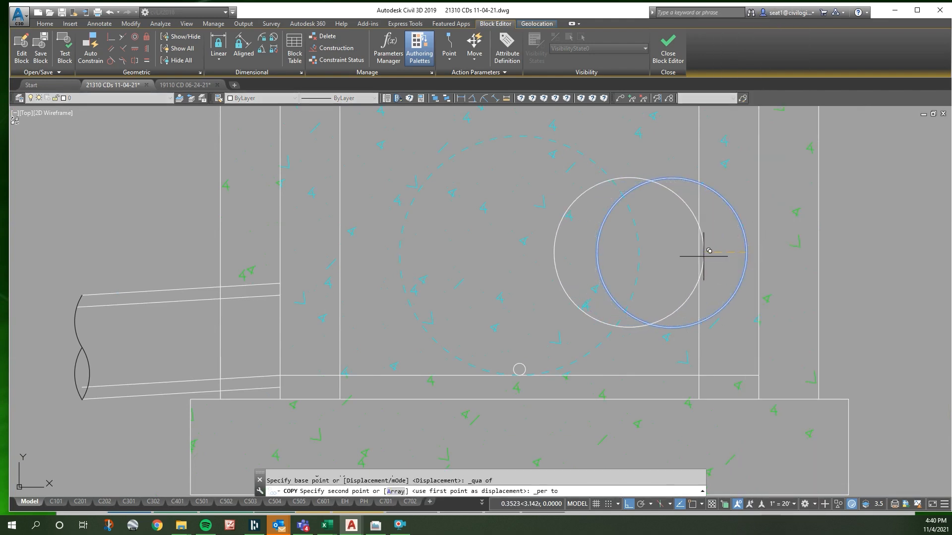
left_click(699, 254)
right_click(356, 259, "shift")
key("p")
left_click(340, 255)
key("Escape")
- Move the circle copied to the left guide line 1.25 horizontally toward the structure's center
left_click(335, 229)
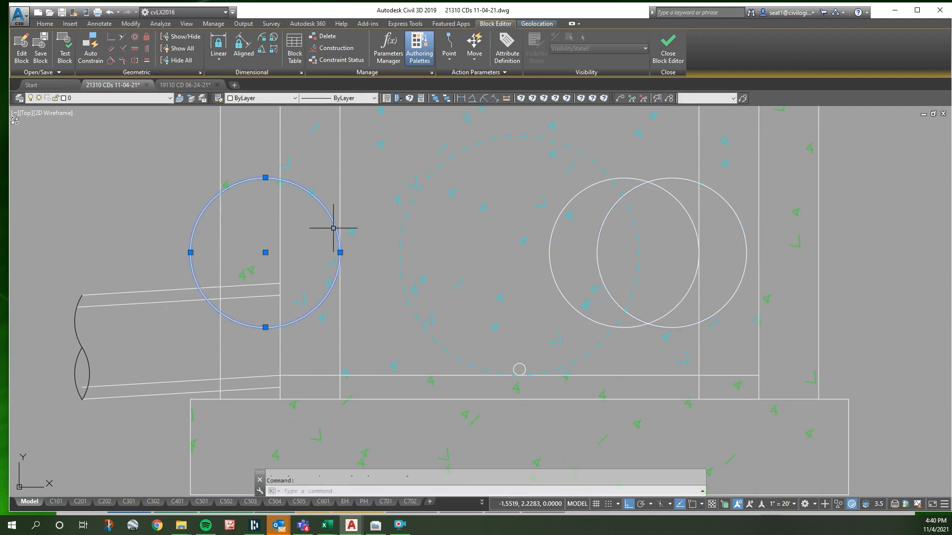
type("m")
key("space")
left_click(322, 227)
type("1.")
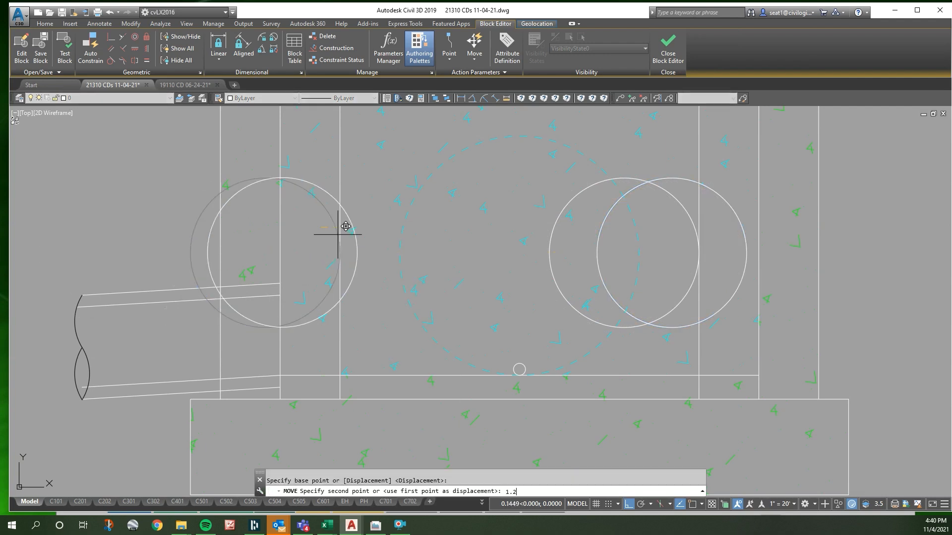
type("25")
key("Return")
- Erase the original enlarged orifice circle and the two vertical offset guide lines
left_click(686, 179)
key("Delete")
scroll(682, 191, "down", 4)
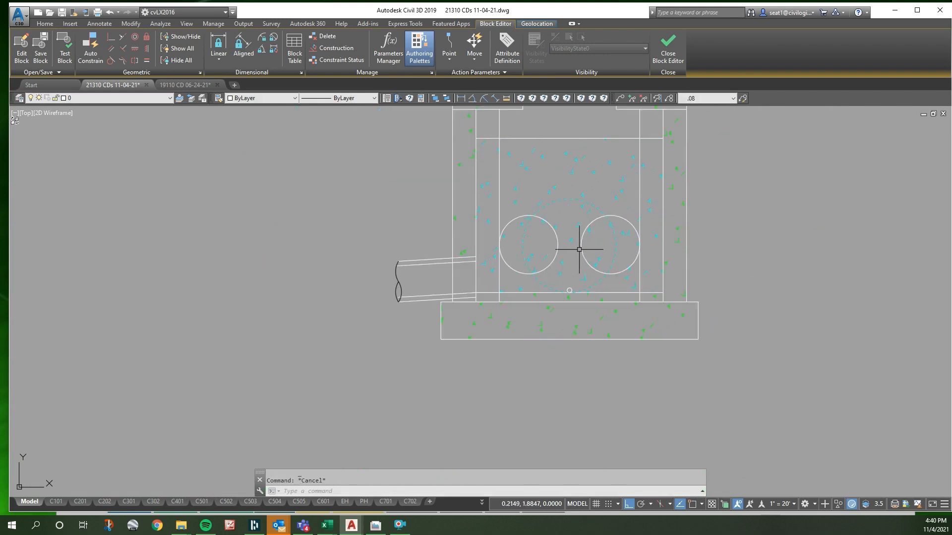
left_click(499, 215)
left_click(639, 206)
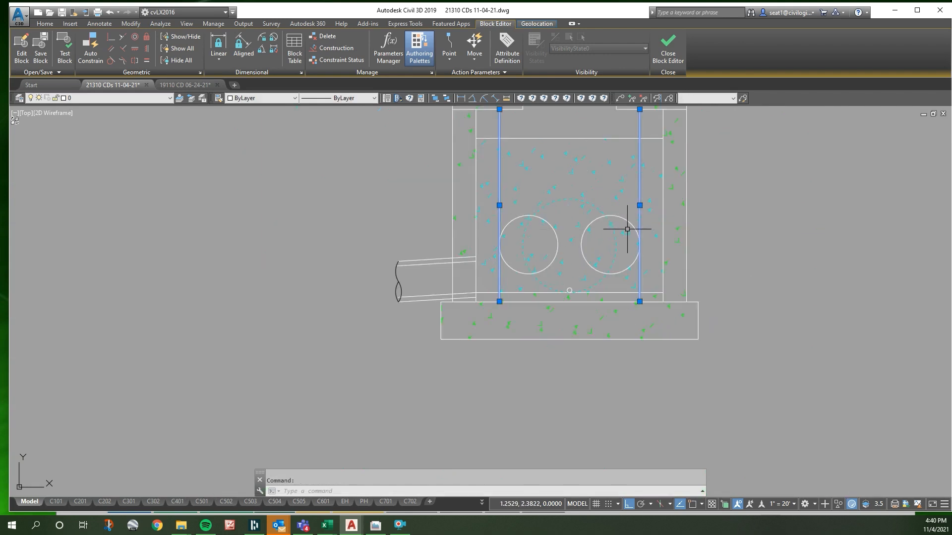
key("Delete")
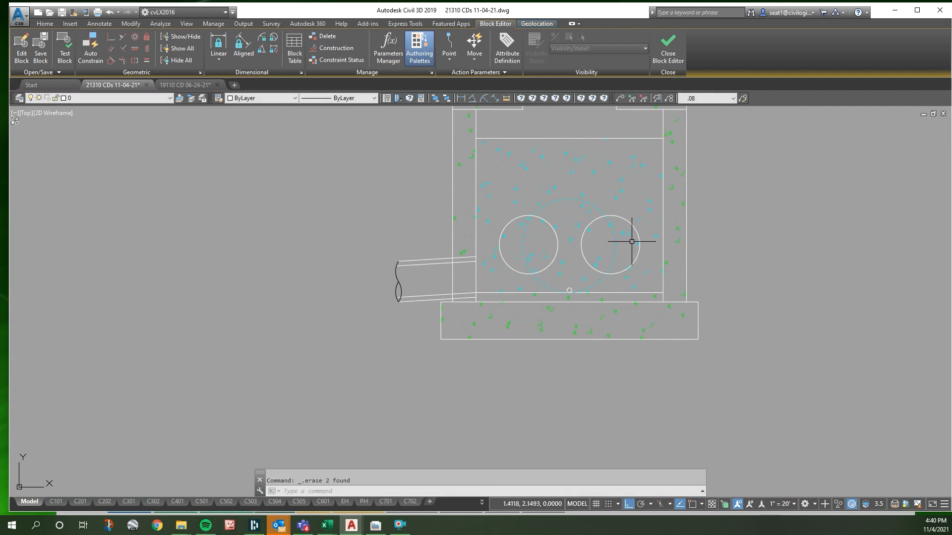
- Draw a vertical line from the midpoint of the weir's top edge down between the two orifices
key("Escape")
type("l")
key("space")
right_click(588, 154, "shift")
key("m")
left_click(573, 138)
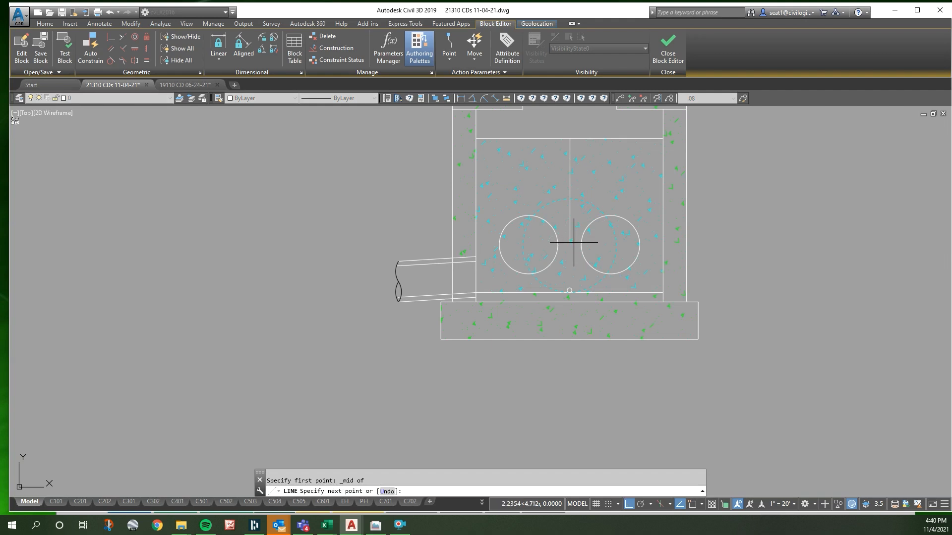
key("Escape")
scroll(675, 276, "up", 2)
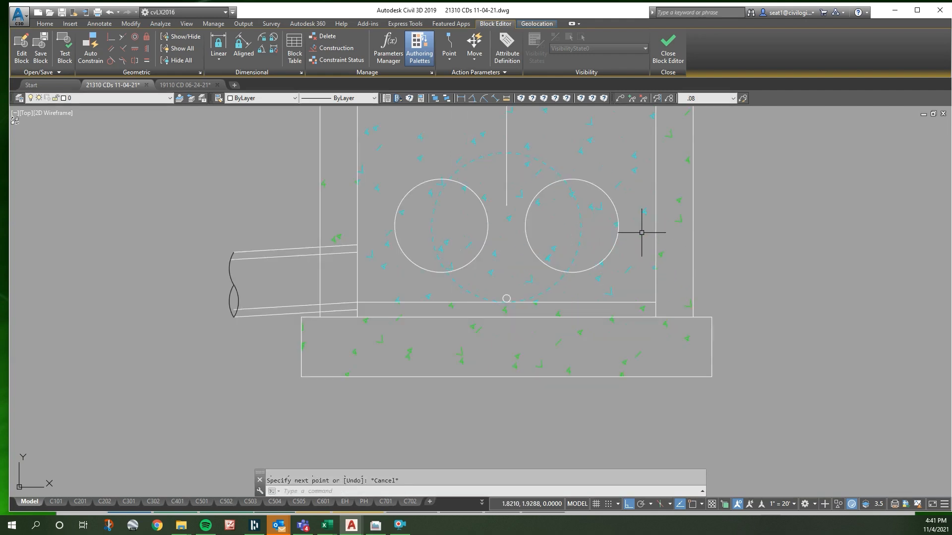
left_click(618, 218)
type("m")
key("Return")
left_click(580, 189)
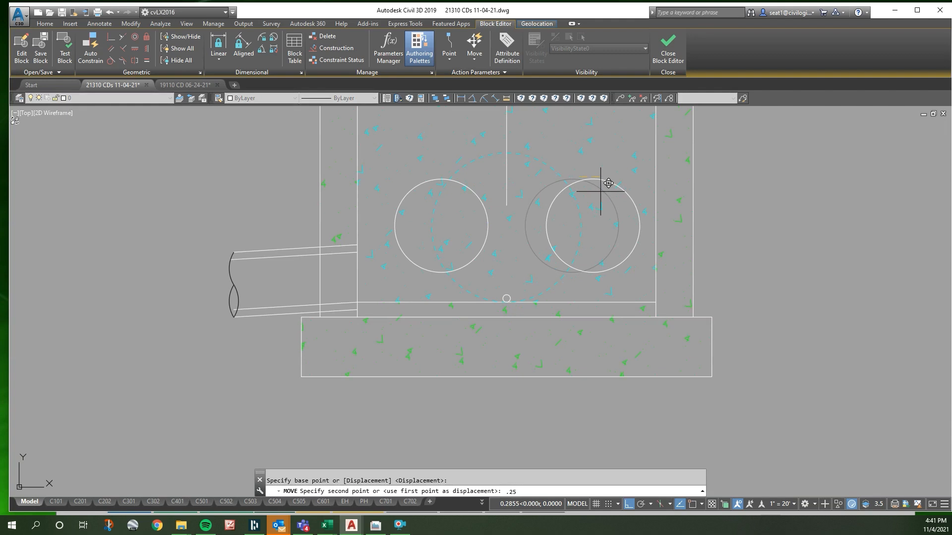
key("Escape")
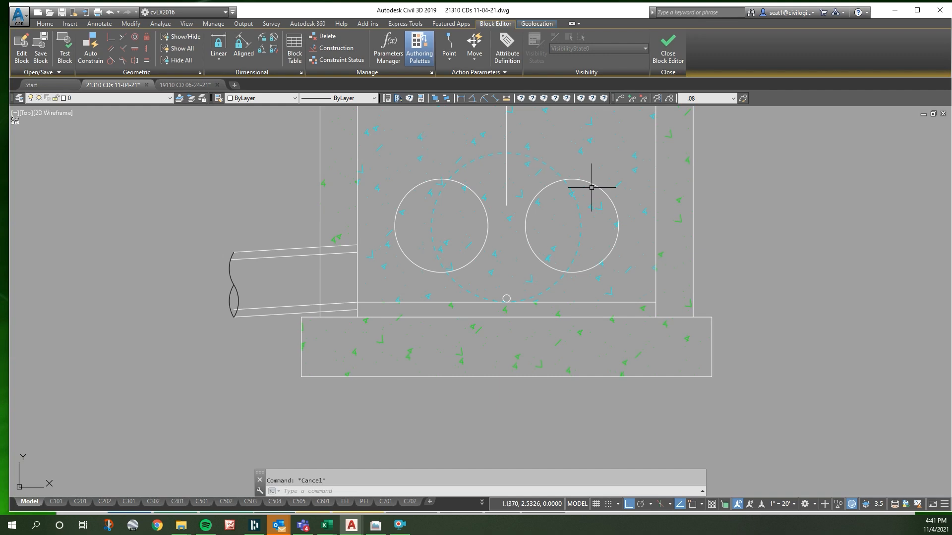
- Offset the right inner wall line 0.25 toward the inside of the structure
type("o")
key("Return")
type(".25")
key("Return")
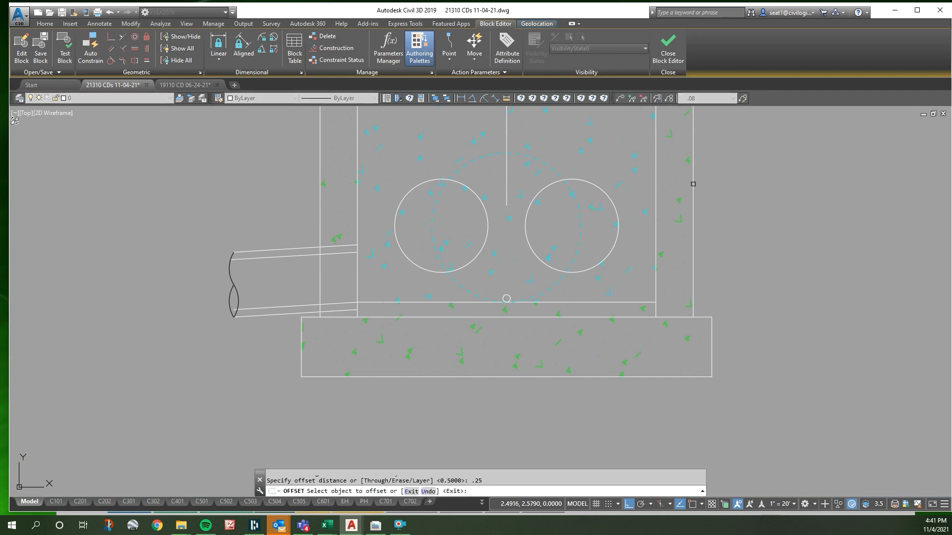
left_click(656, 191)
left_click(630, 191)
key("Return")
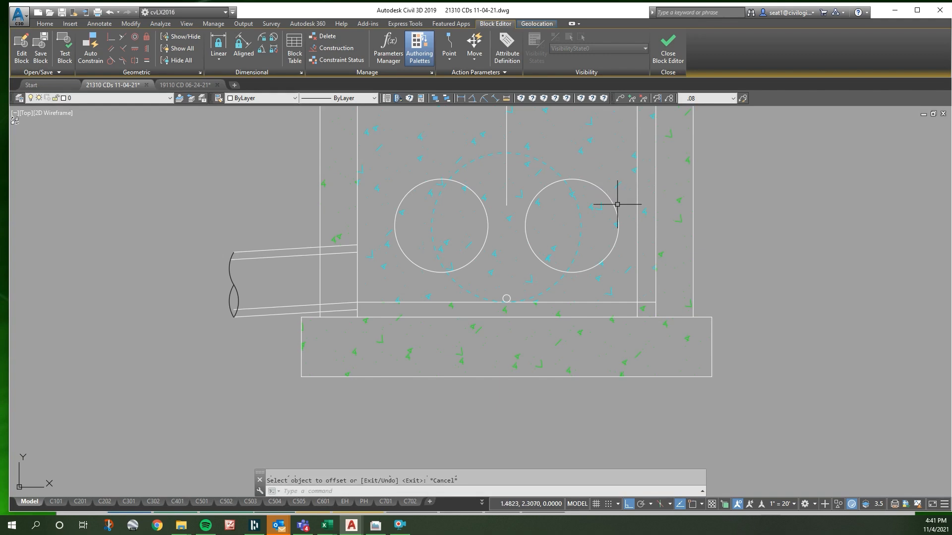
- Move the right orifice circle 0.25 horizontally toward the right wall
left_click(617, 204)
type("m")
key("Return")
left_click(564, 165)
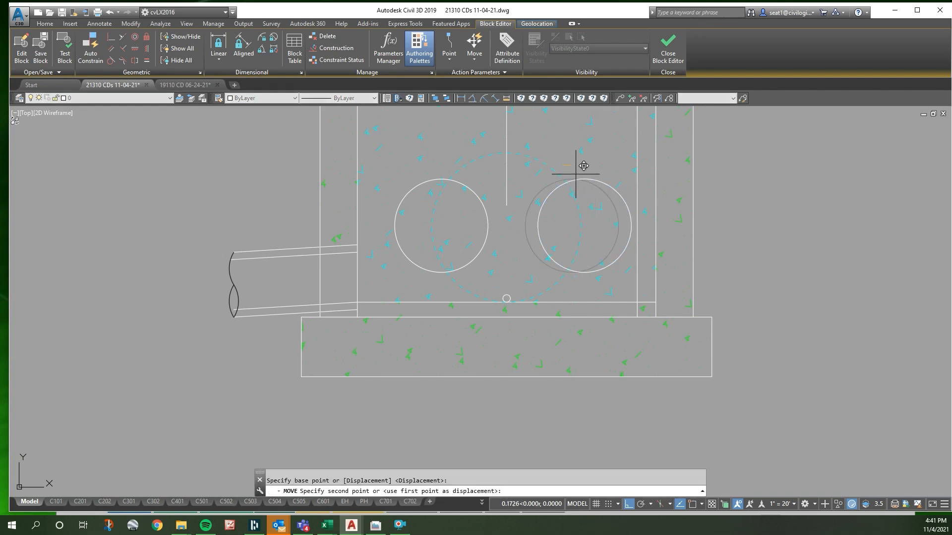
type(".25")
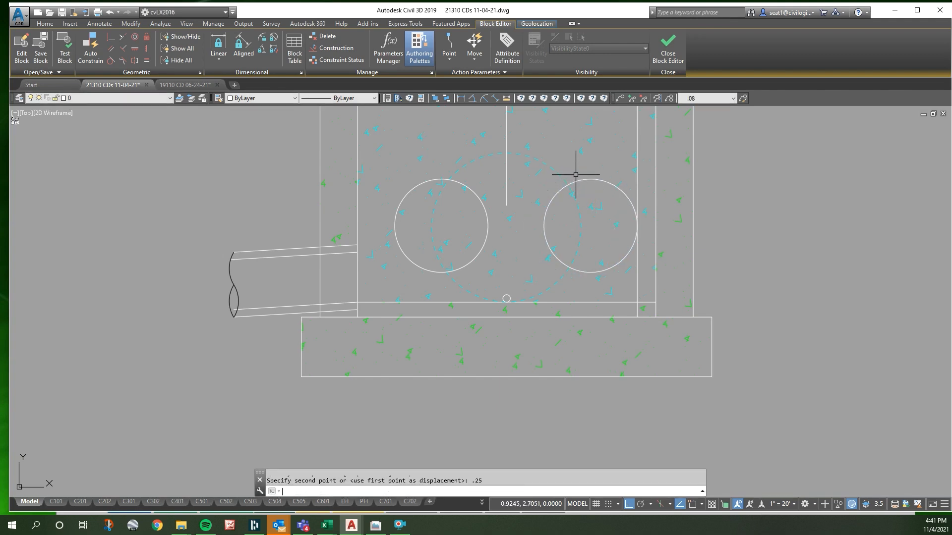
key("Return")
- Move the left orifice circle 0.25 horizontally toward the left wall
left_click(453, 181)
type("m")
key("Return")
left_click(491, 182)
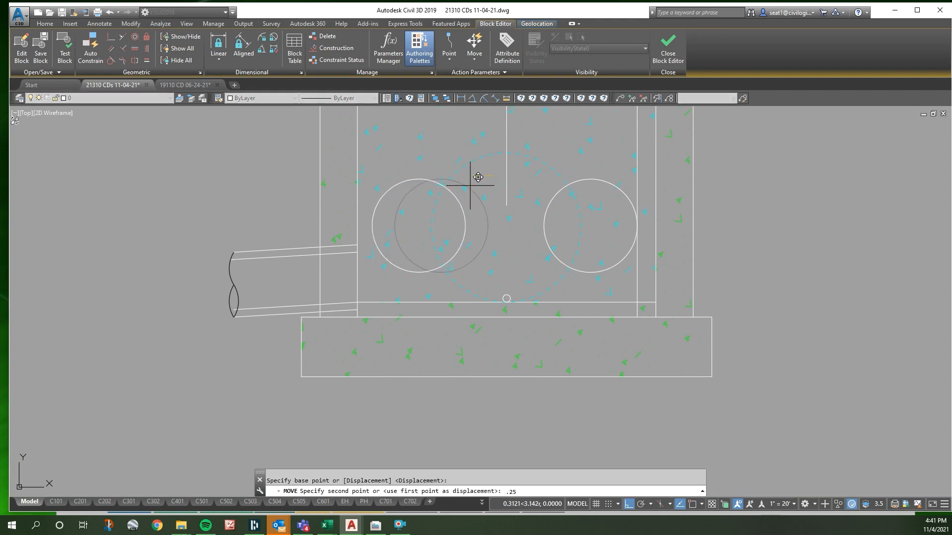
key("Return")
key("Escape")
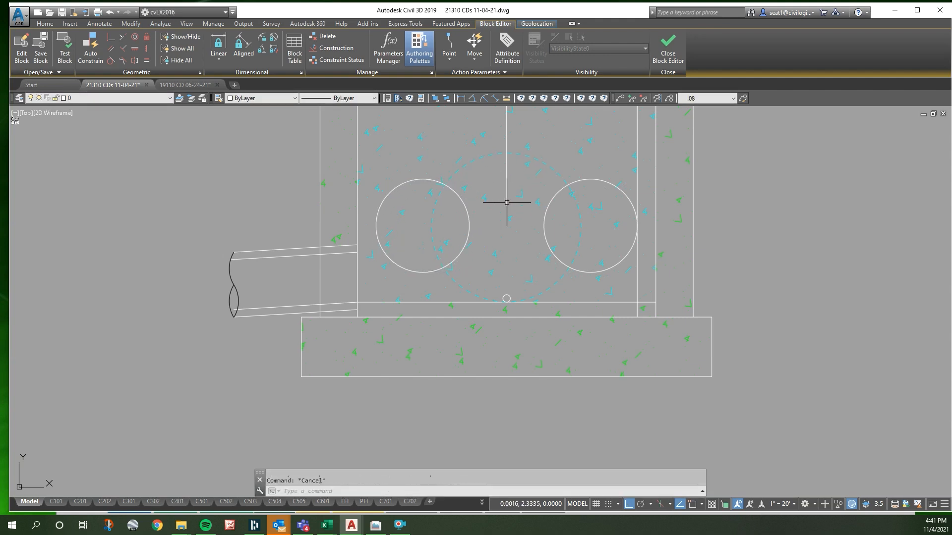
- Draw a line from the lower end of the centre line 0.5 to the right, continuing perpendicular up to the weir's top edge
key("Return")
left_click(506, 206)
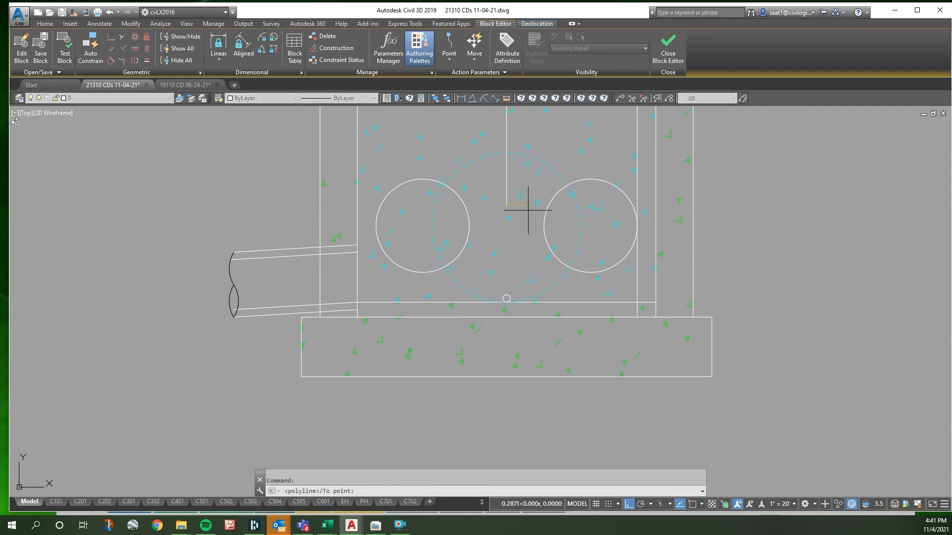
type(".5")
key("Return")
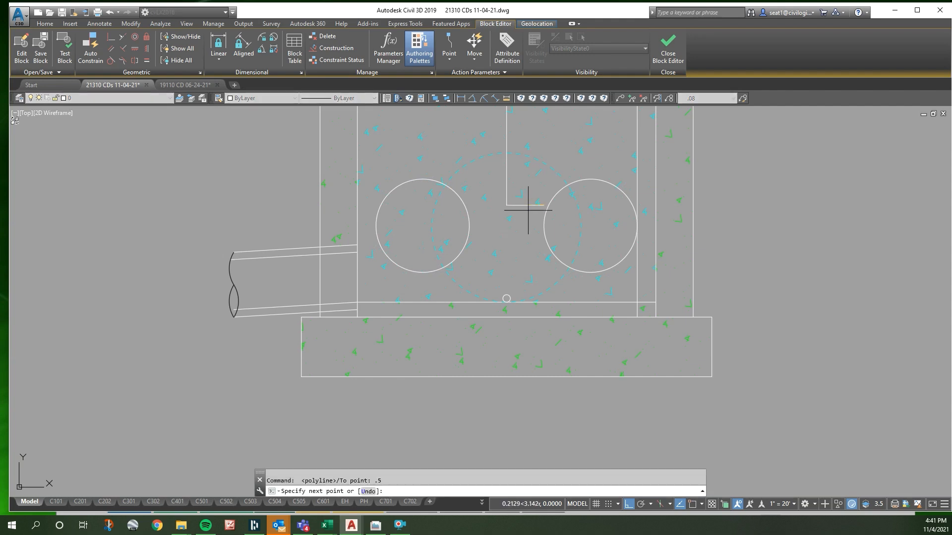
scroll(528, 210, "down", 2)
scroll(560, 171, "down", 2)
right_click(546, 138, "shift")
left_click(570, 359)
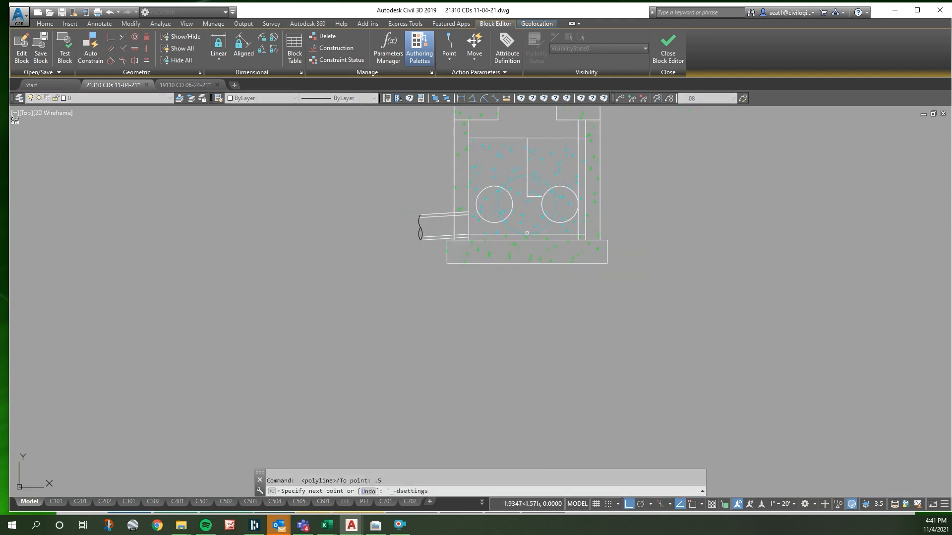
key("Escape")
scroll(540, 136, "up", 3)
right_click(540, 145, "shift")
key("p")
left_click(542, 145)
key("Escape")
key("Escape")
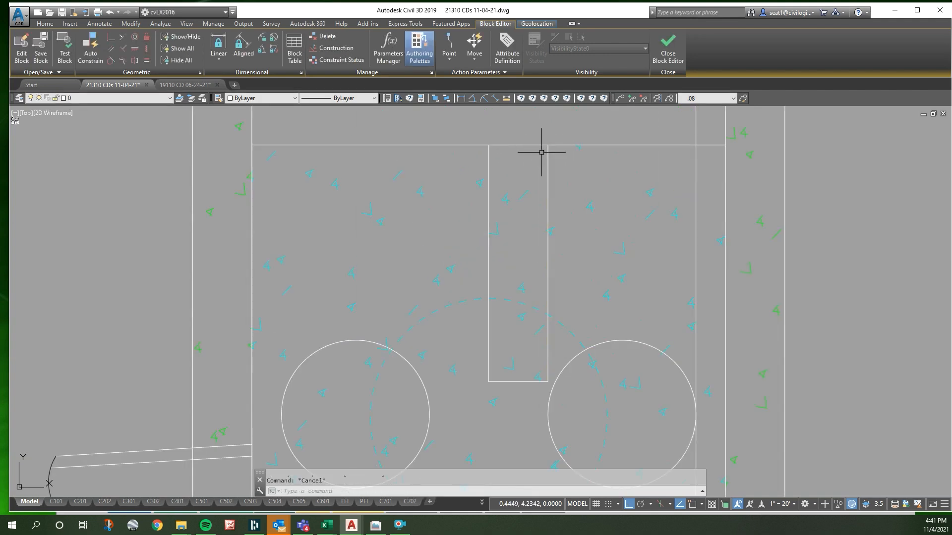
- Offset the new notch side line 1 to the left, past the centre line
type("o")
key("Return")
type("1")
key("Return")
left_click(549, 202)
left_click(522, 251)
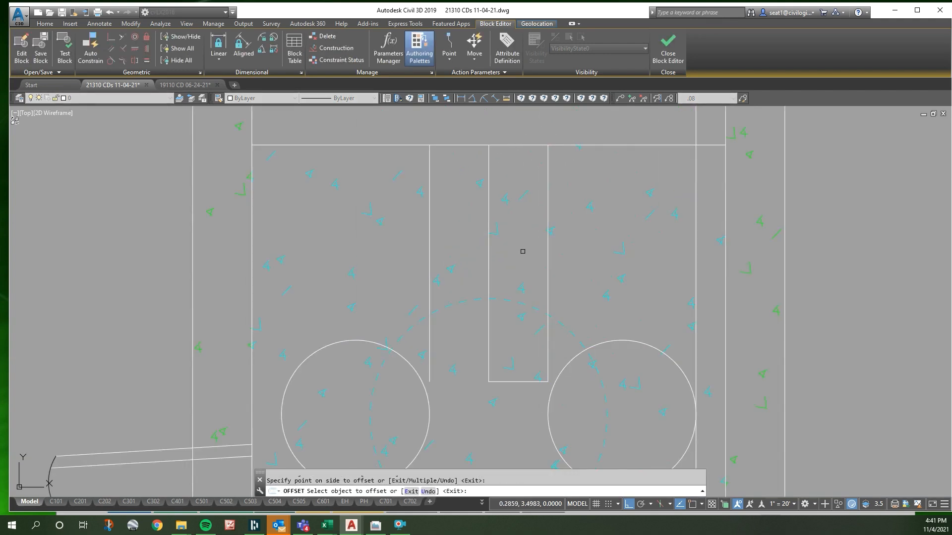
key("Escape")
- Draw a horizontal line from the lower end of the centre line to the lower end of the left notch side
left_click(489, 381)
left_click(489, 381)
right_click(447, 380, "shift")
key("e")
left_click(430, 382)
key("Escape")
scroll(505, 135, "down", 2)
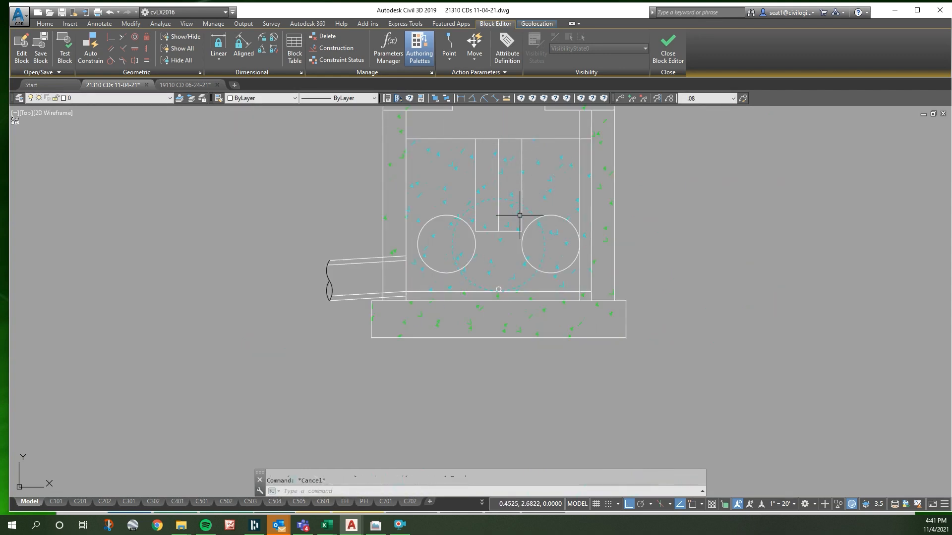
- Measure the vertical distance from the structure's floor line to the weir's top edge
scroll(466, 267, "down", 2)
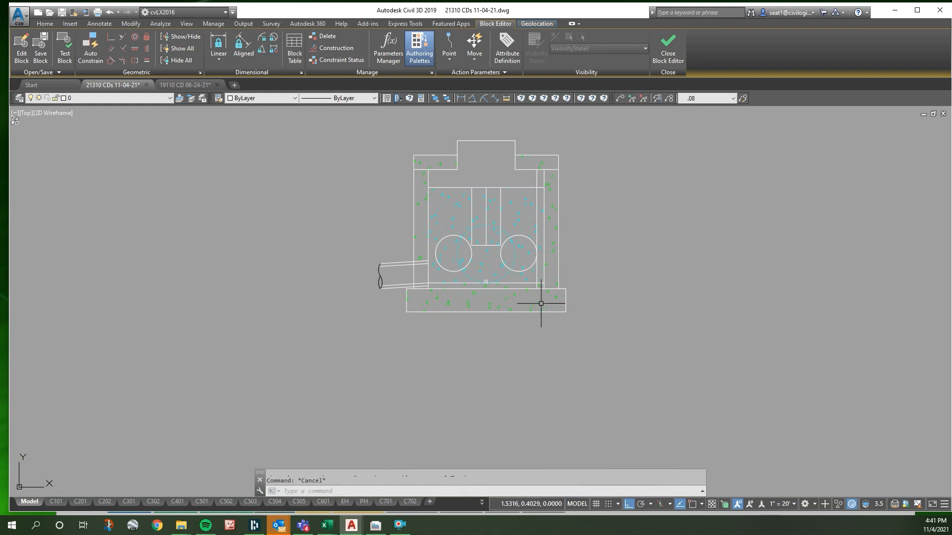
scroll(533, 278, "up", 2)
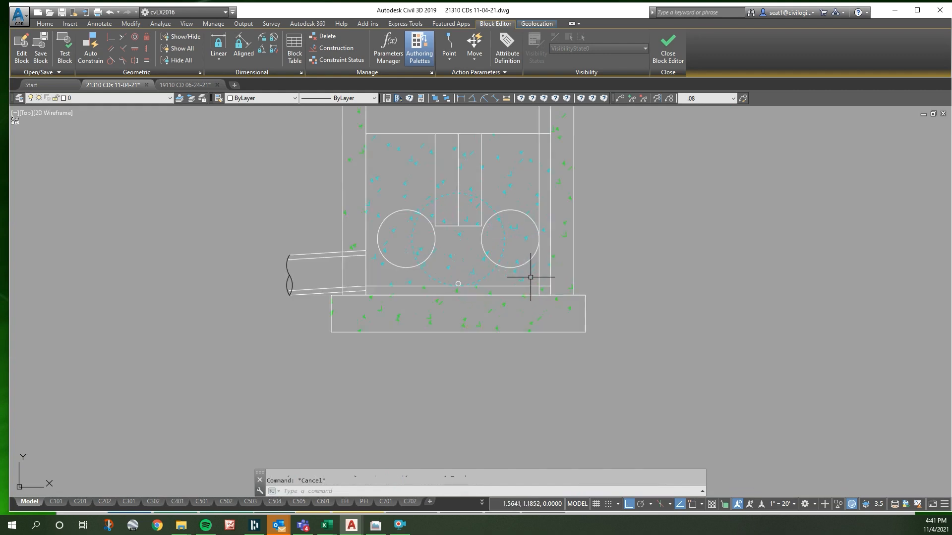
right_click(506, 284)
key("d")
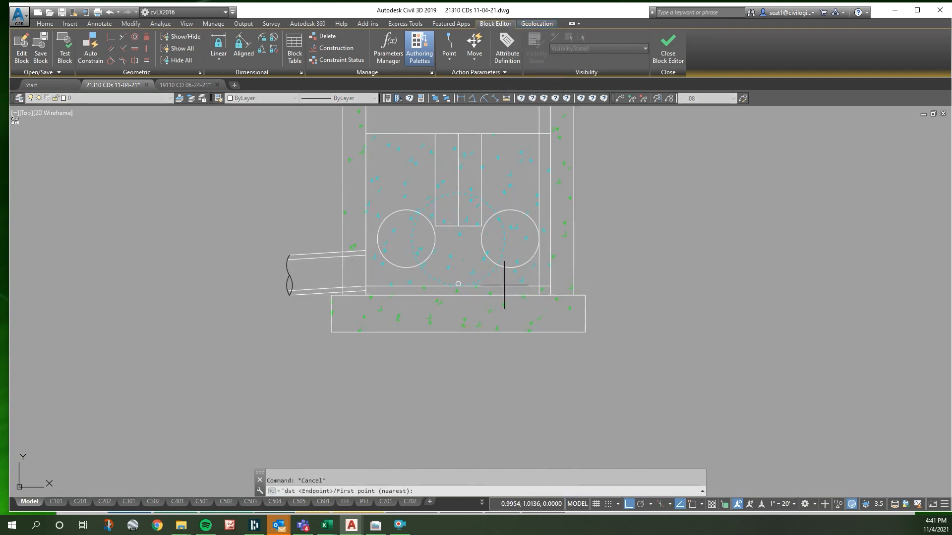
left_click(503, 285)
left_click(519, 132)
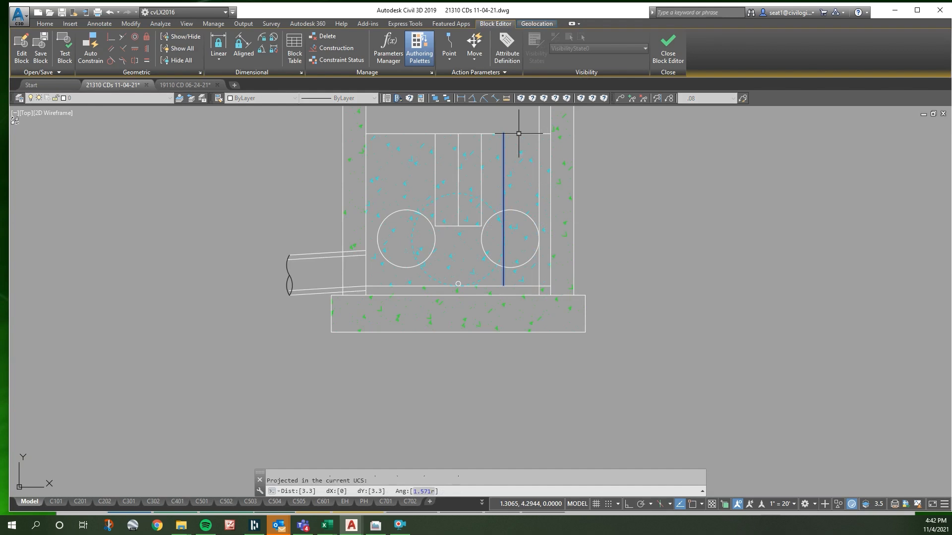
key("Escape")
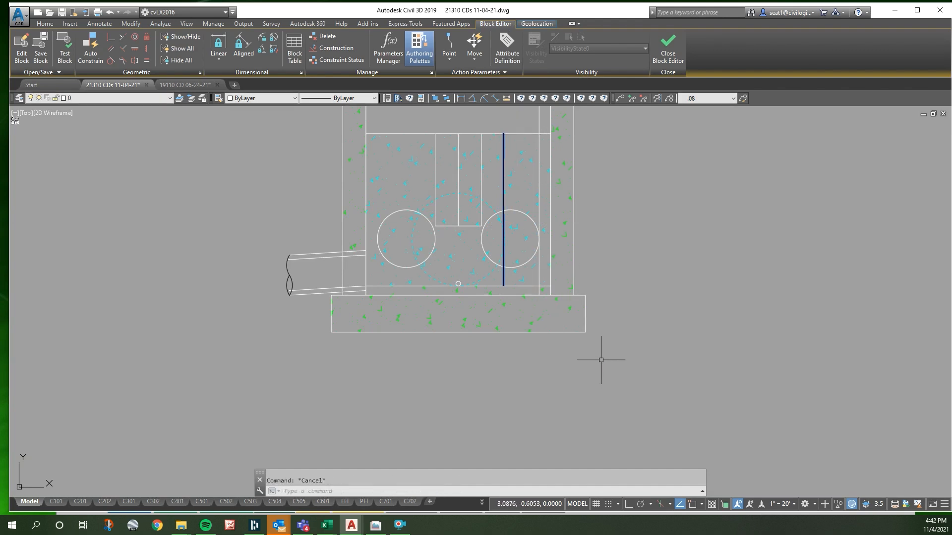
- Stretch the structure's lower part, including the base slab, outflow pipe, orifices and notch bottom, 0.5 downward
type("s")
key("Return")
left_click(615, 362)
left_click(284, 206)
key("Return")
left_click(250, 202)
key("F8")
type(".5")
key("Return")
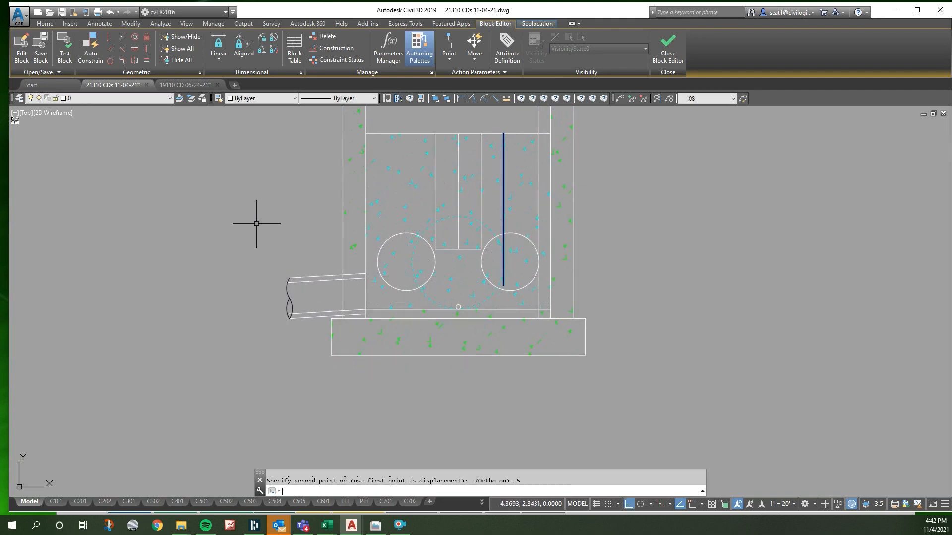
key("Escape")
- Move the horizontal bottom line of the notch 0.5 upward
left_click(481, 184)
key("Escape")
scroll(452, 250, "up", 8)
left_click(534, 275)
left_click(495, 275)
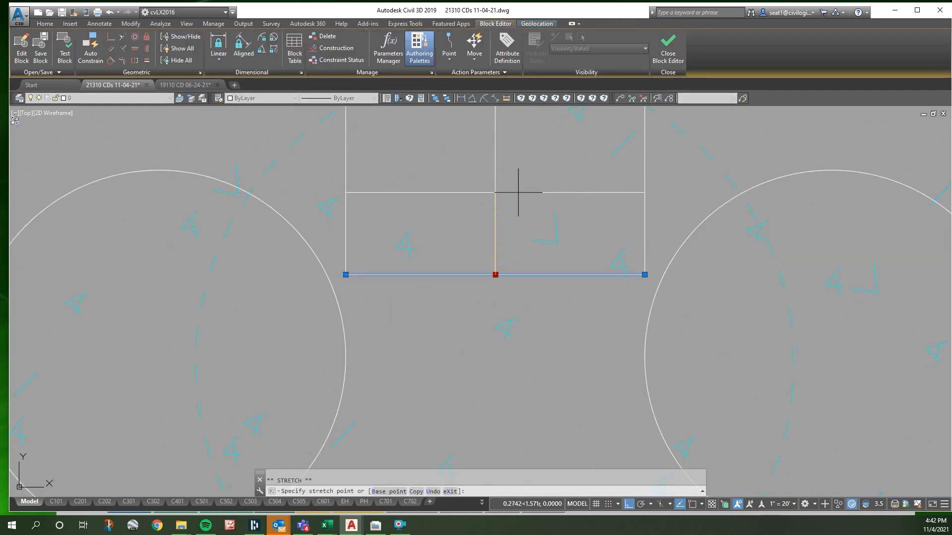
type(".5")
key("Return")
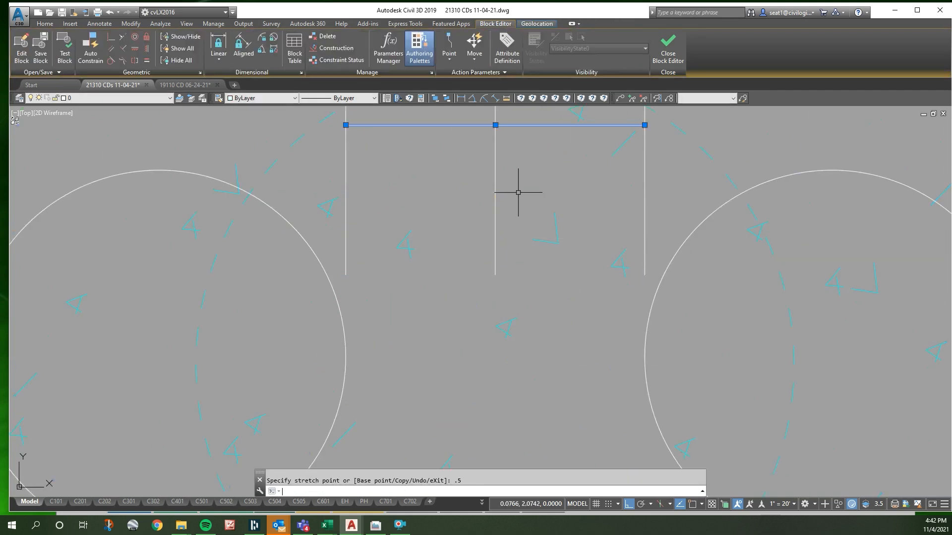
key("Escape")
- Shorten the right and left notch side lines to end at the endpoints of the notch's bottom line
left_click(644, 192)
left_click(645, 275)
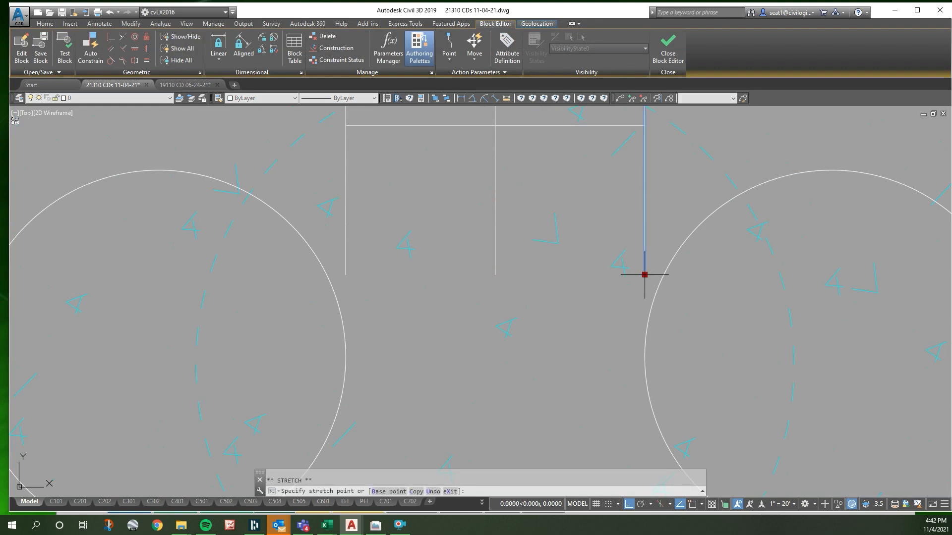
right_click(644, 274, "shift")
key("e")
left_click(644, 122)
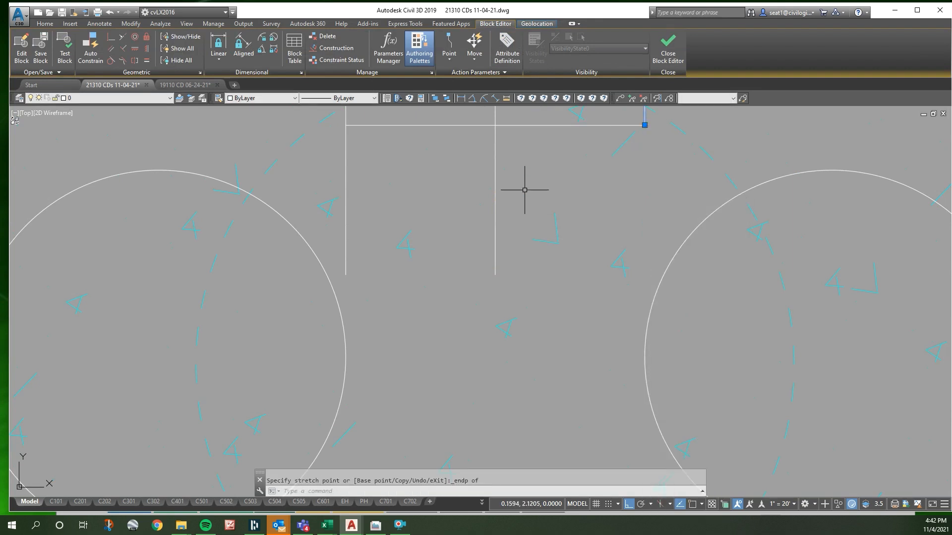
key("Escape")
left_click(345, 264)
left_click(345, 275)
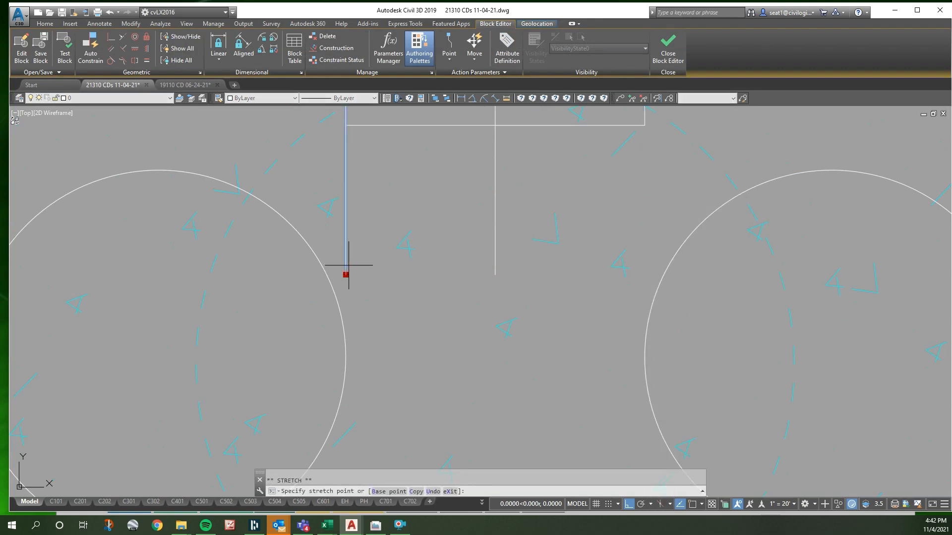
right_click(365, 131, "shift")
key("e")
scroll(468, 239, "down", 5)
key("Escape")
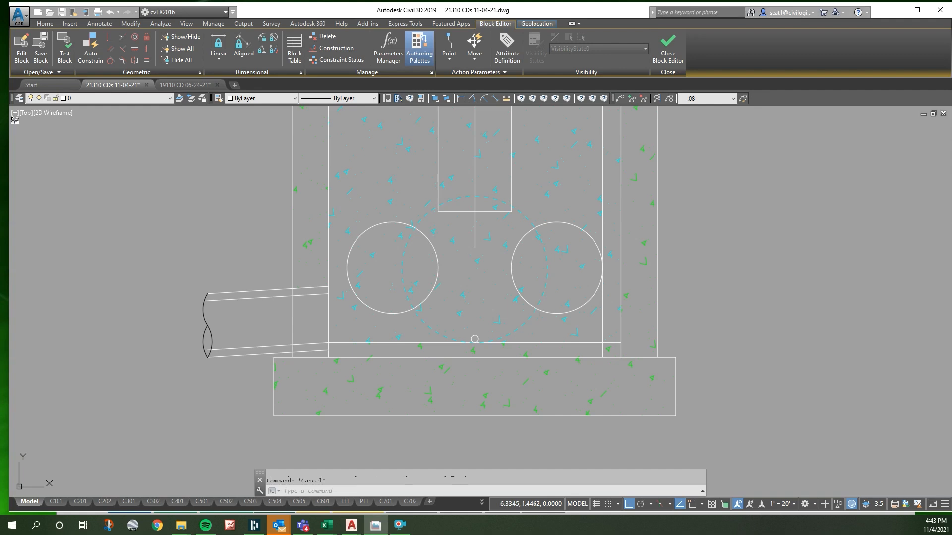
- Close the block editor and save the changes to STRU SECTION
left_click(667, 56)
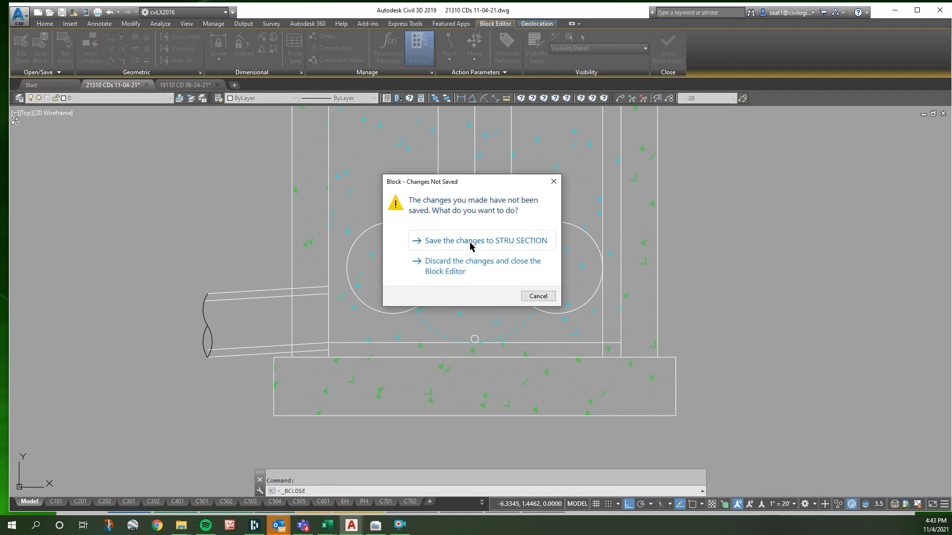
left_click(470, 241)
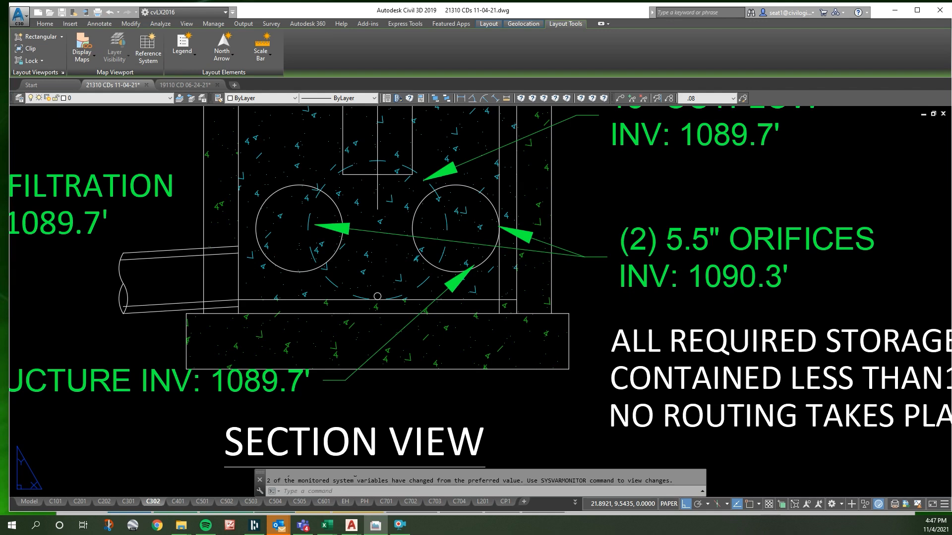
- Reopen the structure block in the C302 section view for editing
left_click(435, 335)
key("Escape")
double_click(257, 299)
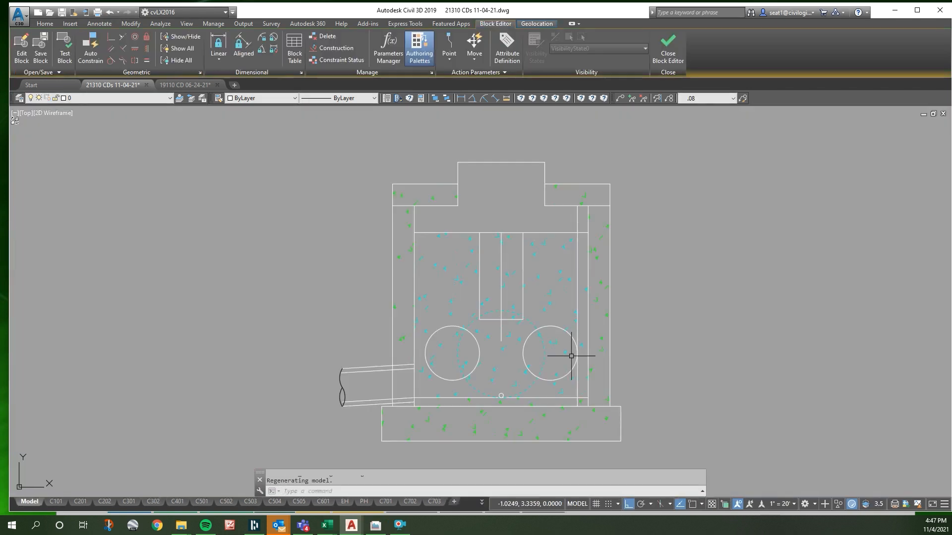
scroll(539, 388, "up", 2)
right_click(461, 393)
left_click(484, 293)
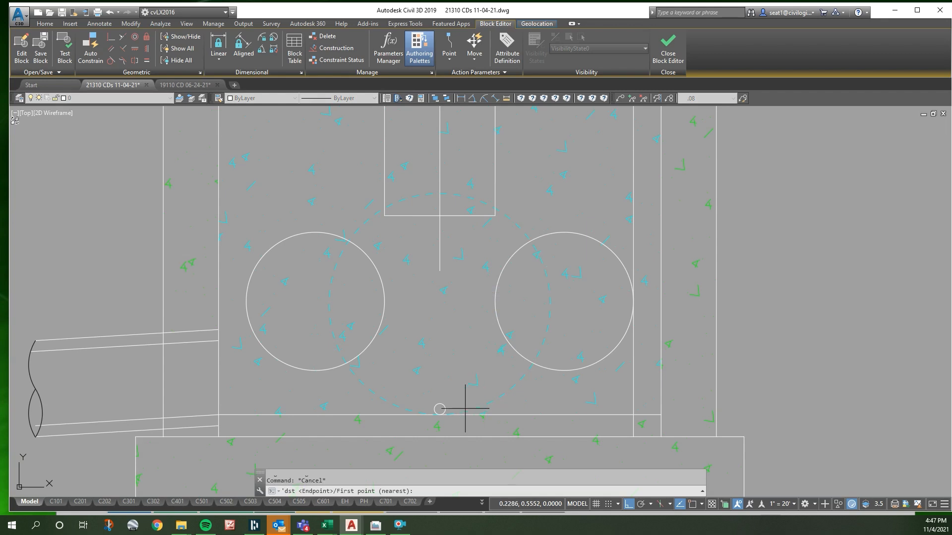
key("Escape")
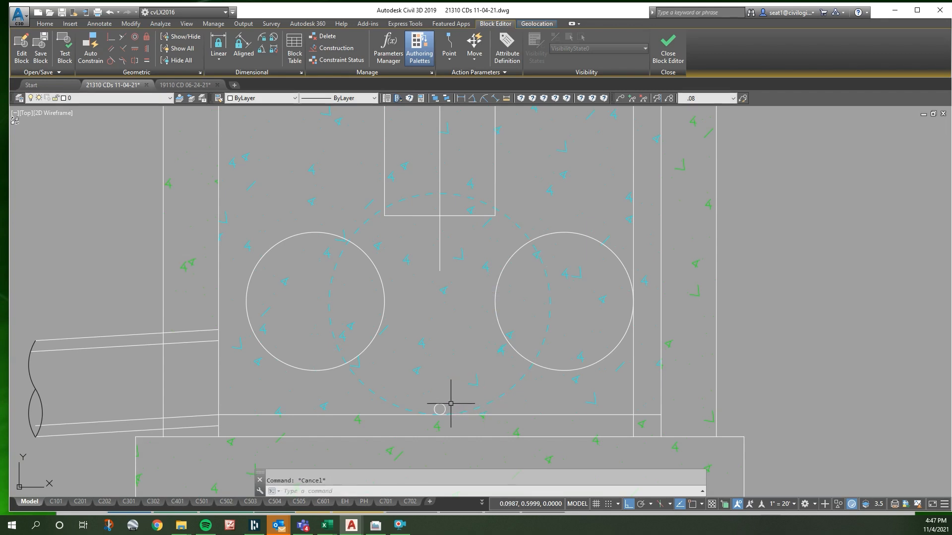
- Offset the structure's horizontal floor line 1 upward, across the orifices
type("o")
key("Return")
key("Return")
left_click(530, 430)
left_click(516, 415)
left_click(468, 391)
scroll(466, 397, "down", 2)
key("Escape")
- Measure the vertical distance from the offset floor line to the weir's top edge
right_click(473, 354)
key("d")
left_click(463, 339)
left_click(512, 147)
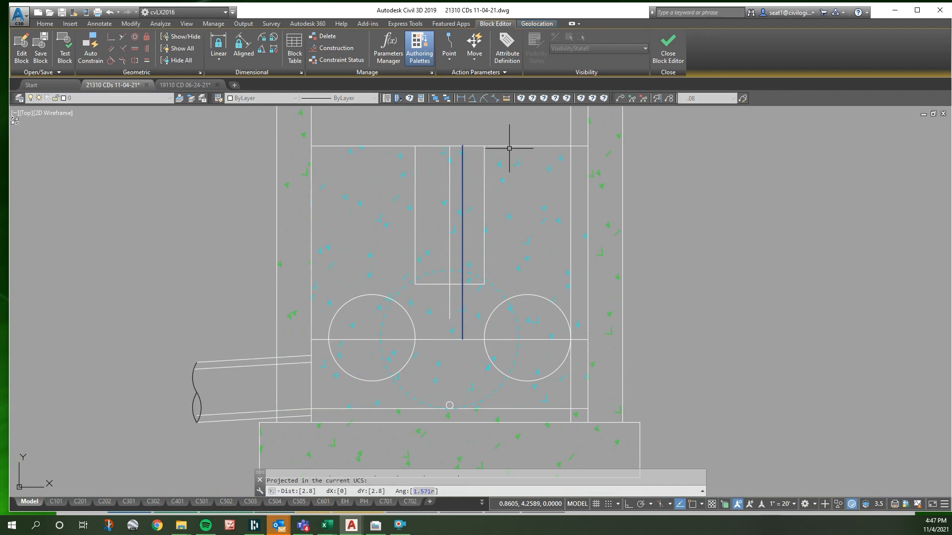
key("Return")
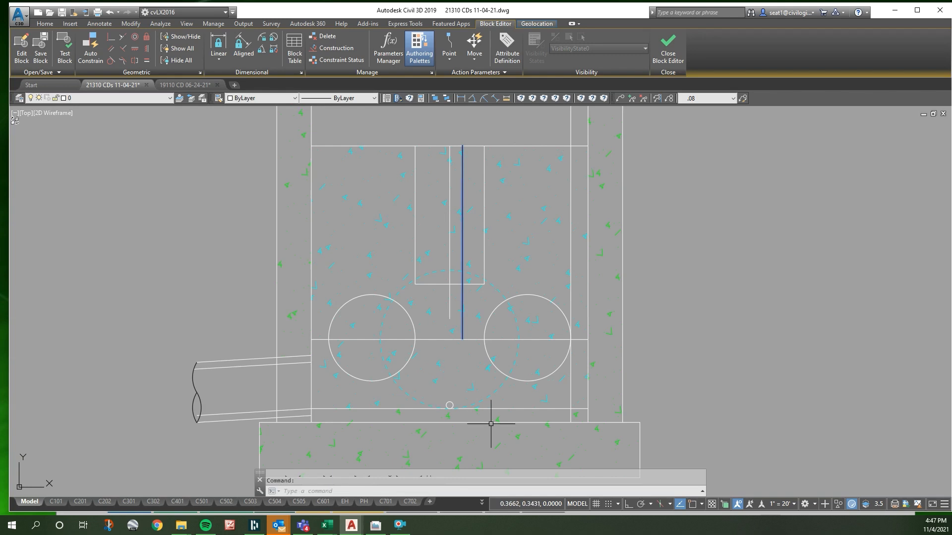
- Scale the right orifice circle by 0.8 about its bottom quadrant
left_click(531, 294)
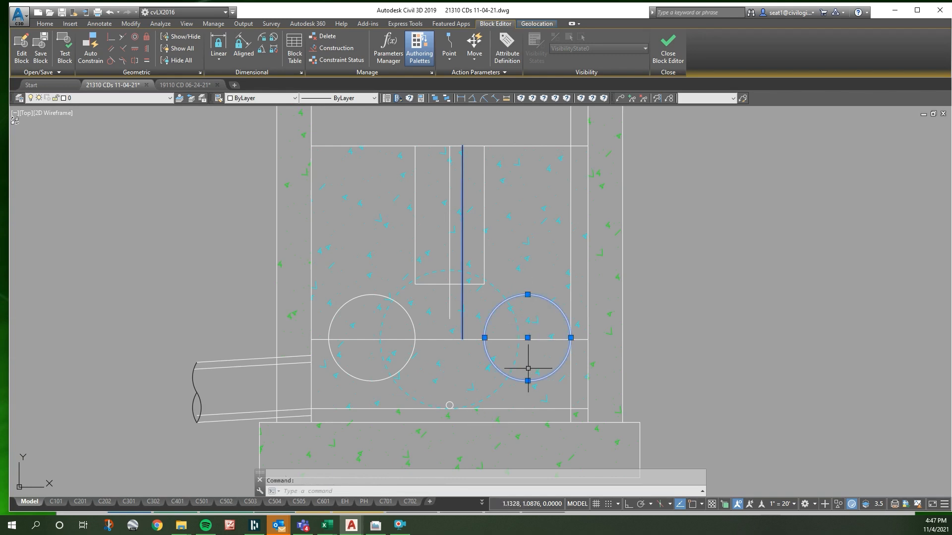
type("sc")
key("space")
right_click(531, 397, "shift")
key("q")
left_click(539, 382)
type(".8")
key("Return")
key("Escape")
- Scale the left orifice circle by 0.8 about its bottom quadrant
left_click(368, 379)
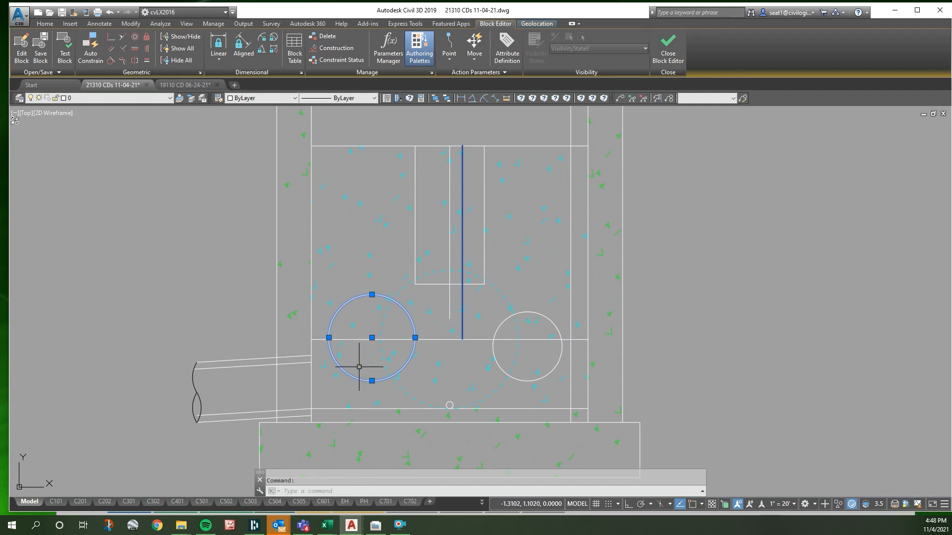
type("sc")
key("Return")
right_click(358, 369, "shift")
key("q")
left_click(368, 379)
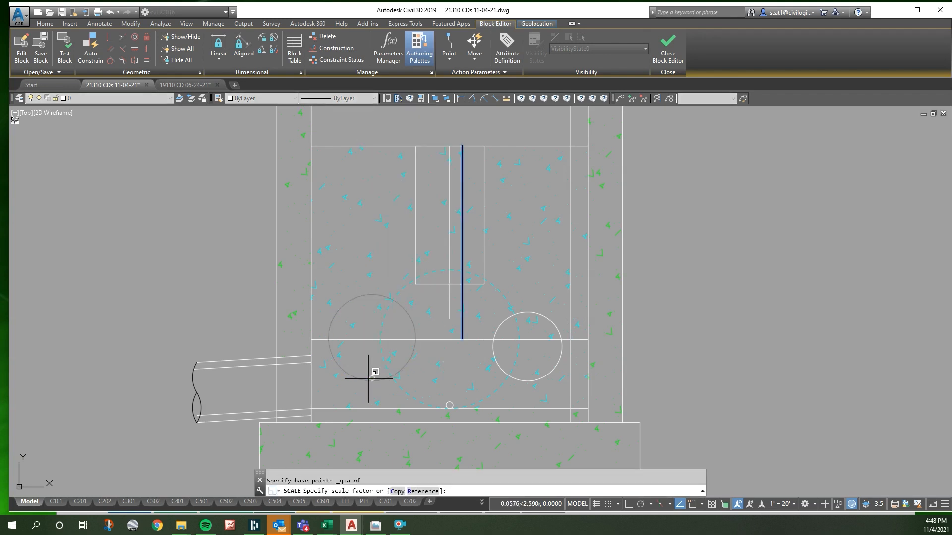
type(".8")
key("Return")
key("Escape")
- Stretch the lower end of the notch straight down to the offset horizontal line
scroll(481, 290, "up", 4)
type("s")
key("Return")
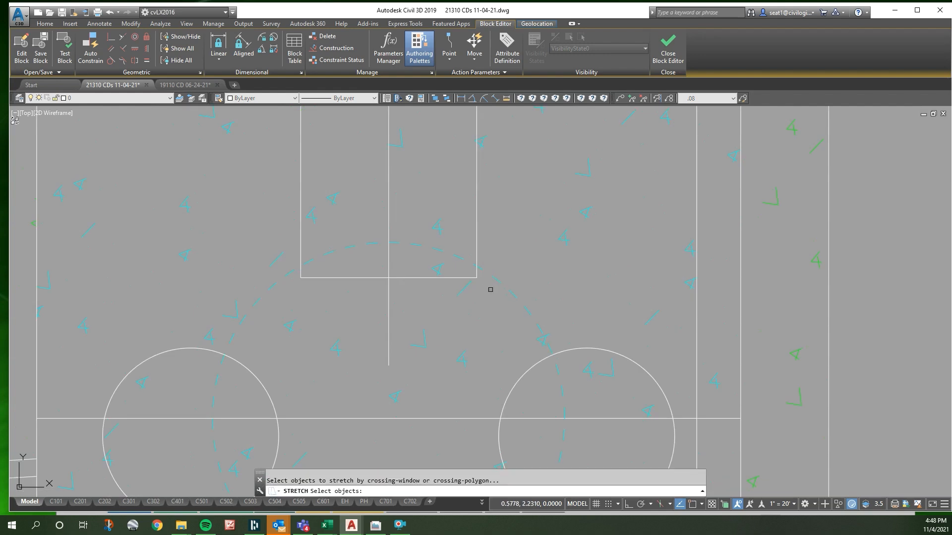
left_click(492, 290)
left_click(297, 278)
key("Return")
right_click(296, 281)
key("s")
key("e")
left_click(300, 277)
right_click(301, 306)
key("s")
key("p")
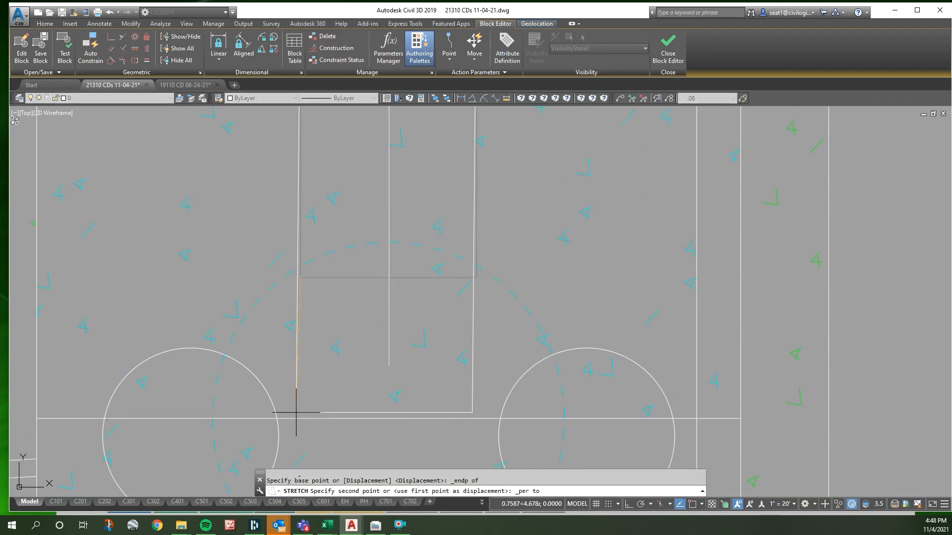
scroll(491, 289, "down", 4)
scroll(618, 336, "up", 2)
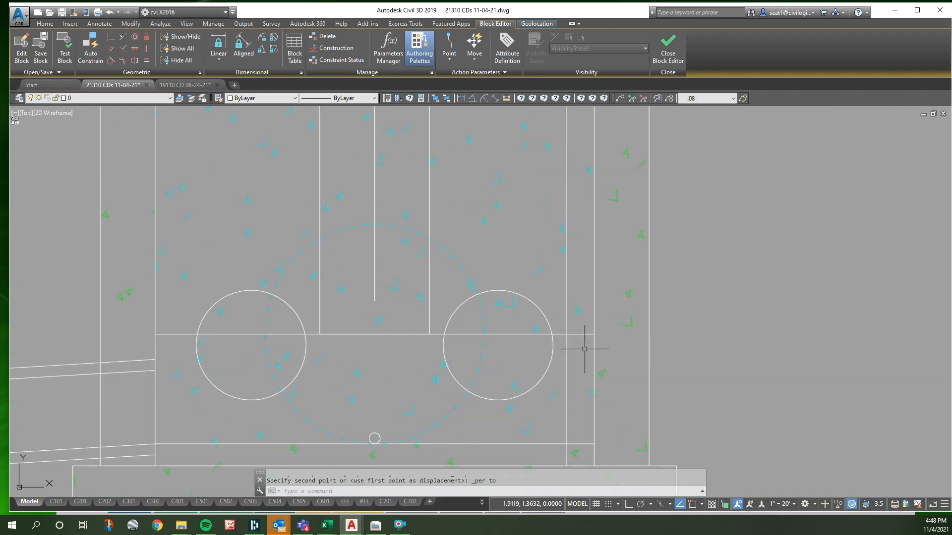
key("Escape")
- Move the right orifice circle horizontally until its right quadrant meets the vertical guide line inside the right wall
left_click(556, 352)
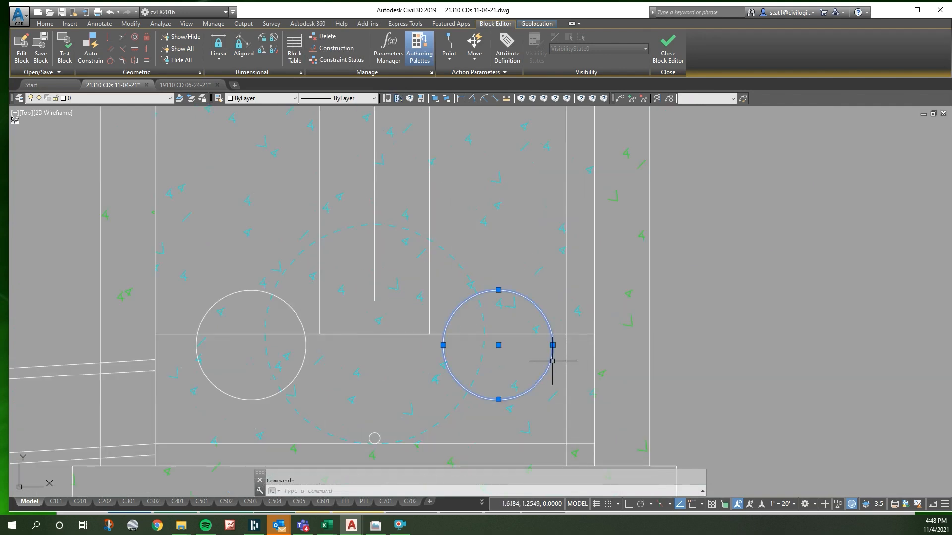
type("m")
key("Return")
right_click(557, 350)
key("s")
key("q")
left_click(557, 350)
right_click(559, 341, "shift")
key("p")
left_click(569, 338)
- Erase the vertical guide line beside the right orifice and offset the left wall's inner line 0.25 inward
left_click(568, 294)
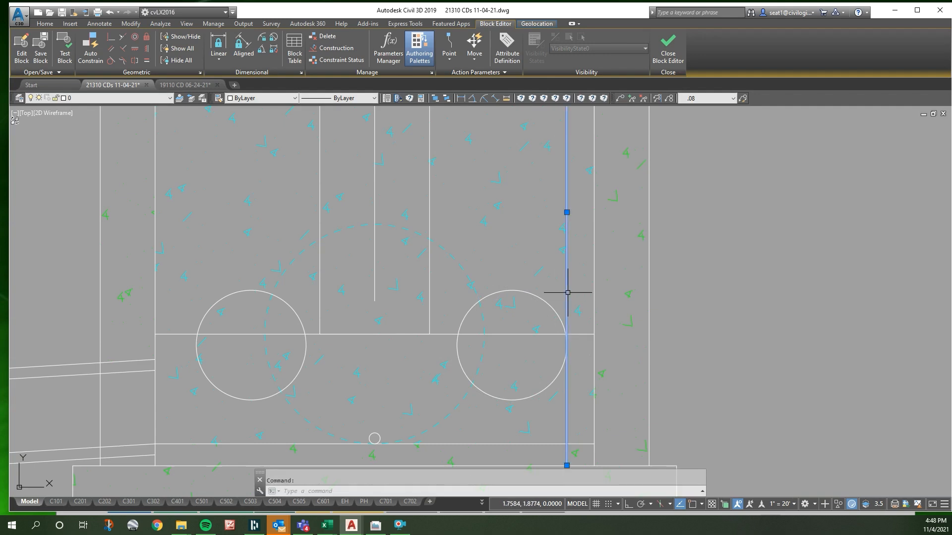
key("Delete")
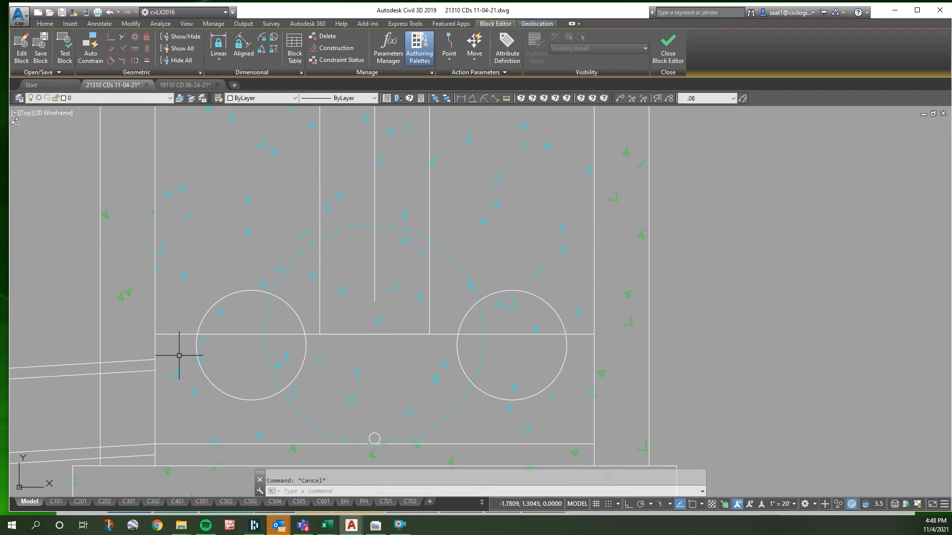
type("o")
key("Return")
type(".25")
key("Return")
left_click(155, 341)
left_click(162, 344)
key("Escape")
- Move the left orifice circle from its left quadrant perpendicular to the offset guide line, and erase that guide line
left_click(197, 358)
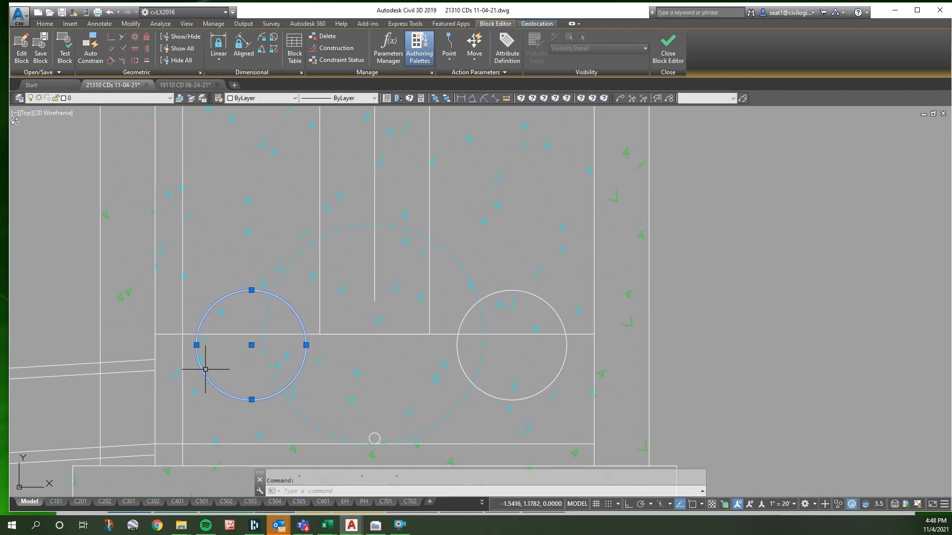
type("m")
key("Return")
right_click(202, 368)
key("s")
key("q")
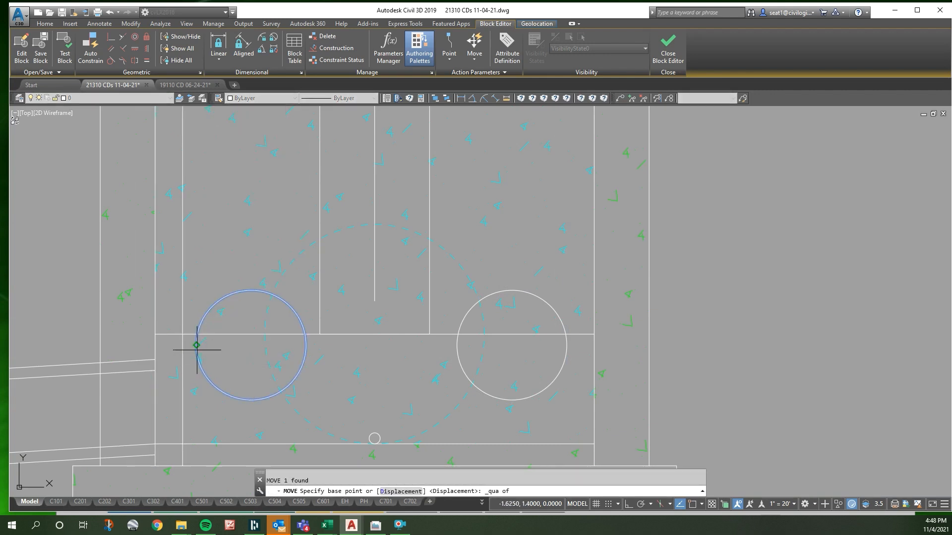
left_click(196, 345)
right_click(195, 338)
key("s")
key("p")
left_click(183, 313)
key("Escape")
left_click(182, 312)
key("Delete")
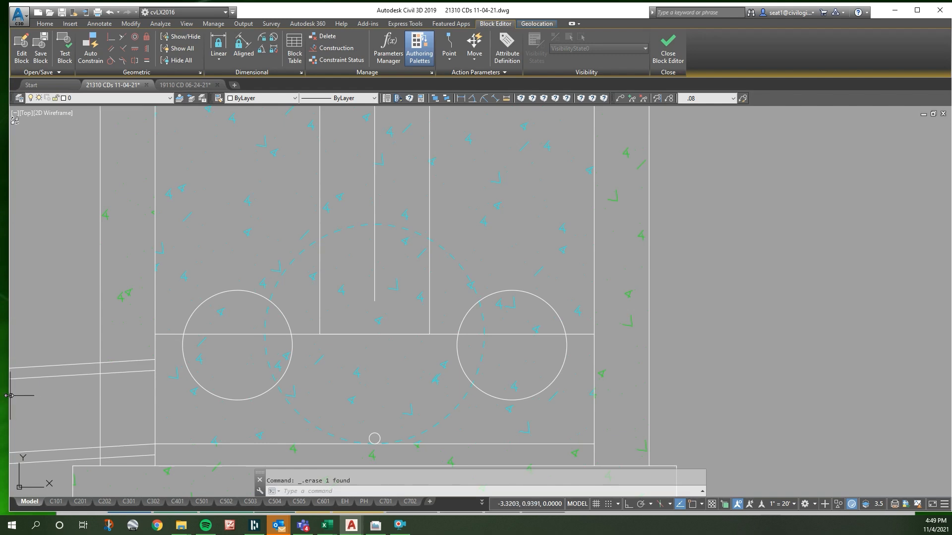
- Select the cyan AR-CONC concrete hatch covering the weir wall for editing
left_click(479, 237)
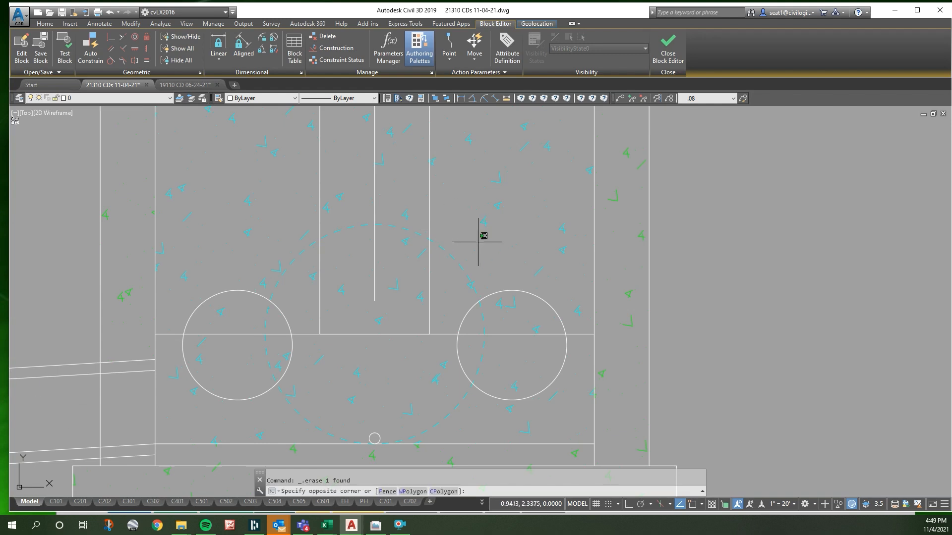
left_click(473, 256)
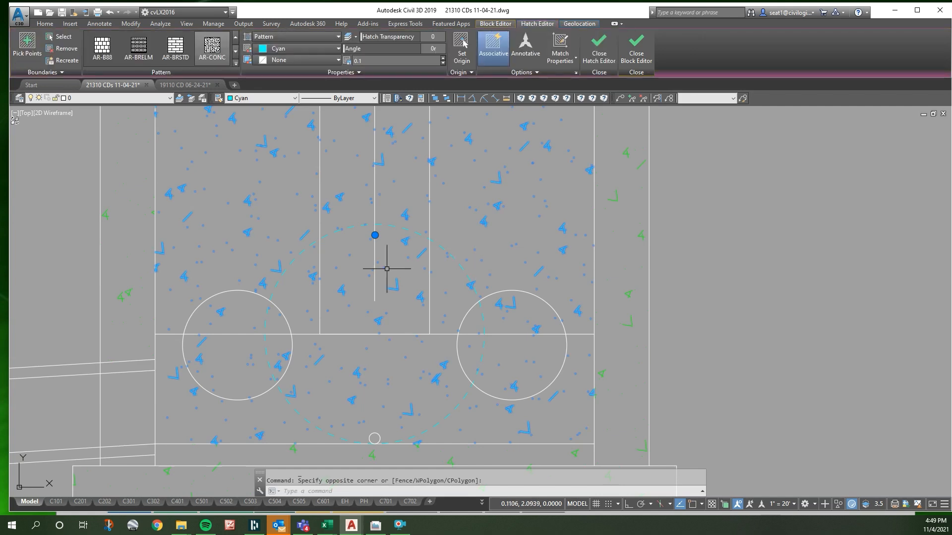
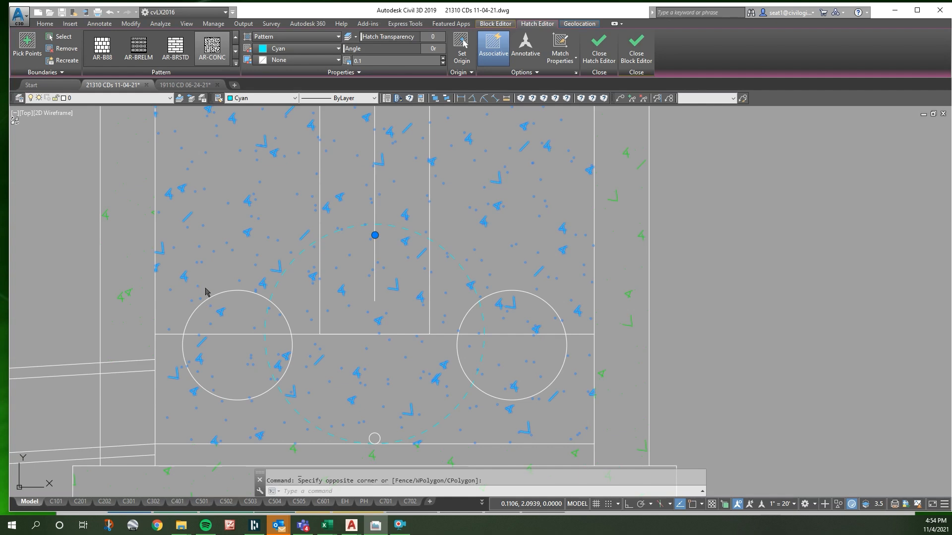
scroll(276, 209, "down", 4)
scroll(276, 209, "down", 2)
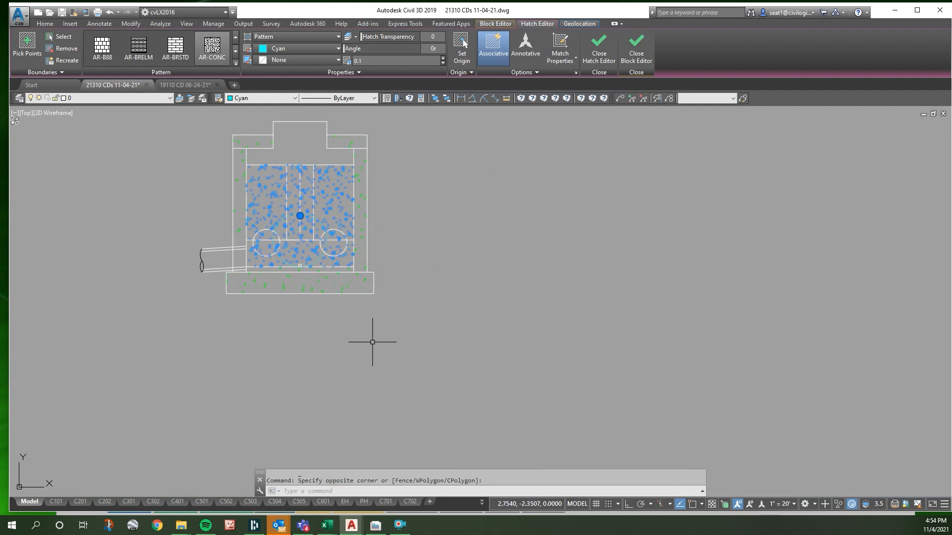
scroll(201, 243, "up", 4)
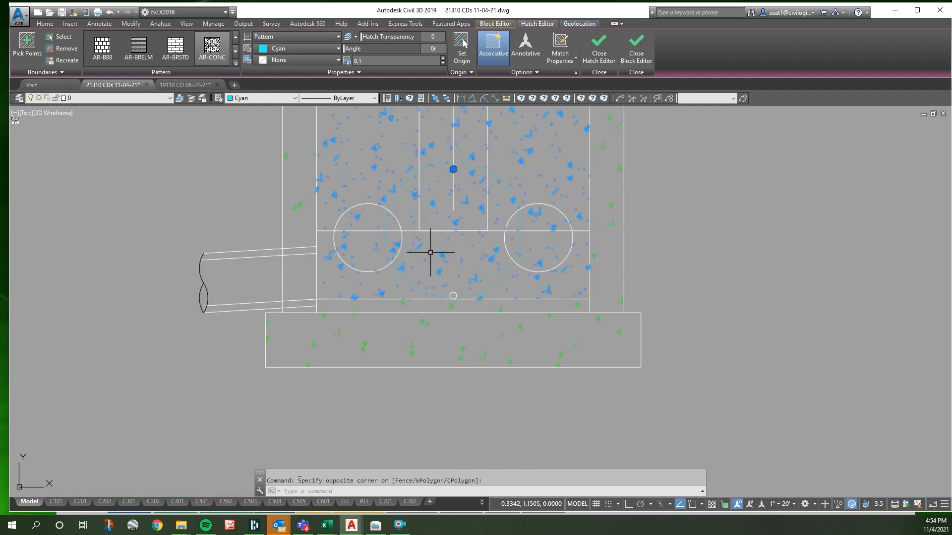
key("Escape")
left_click(475, 164)
key("Escape")
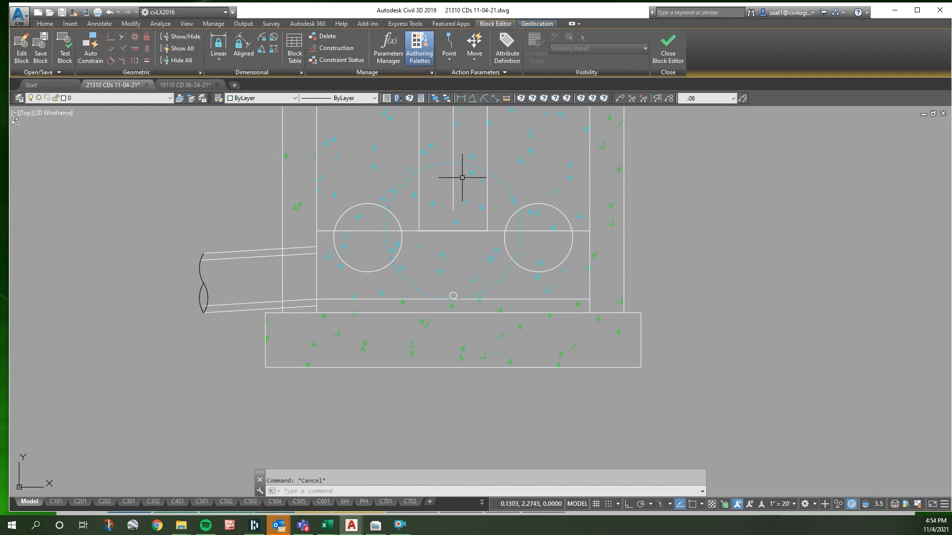
- Draw an upright ellipse starting from the dashed pipe circle's centre, with a horizontal first axis and its height taken to the circle's top quadrant
type("el")
key("Return")
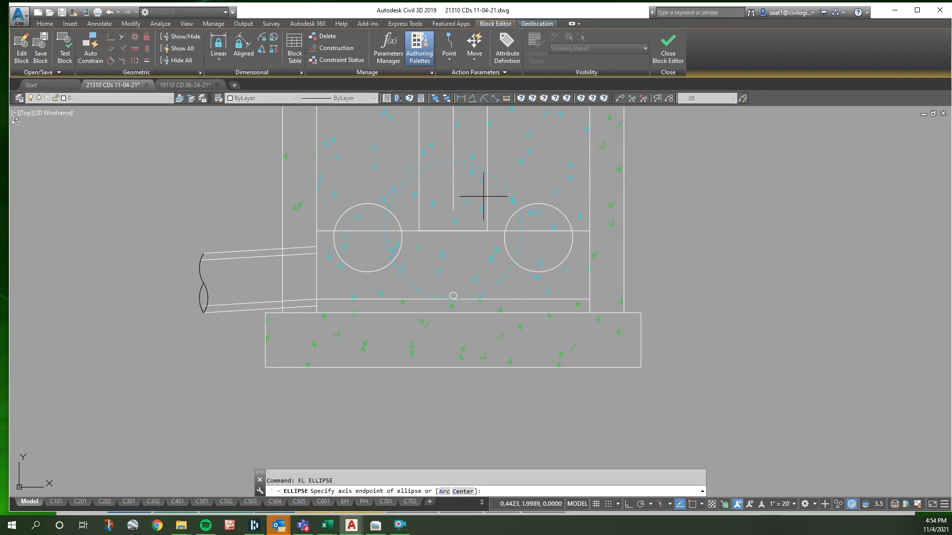
right_click(488, 217, "shift")
left_click(506, 342)
left_click(499, 180)
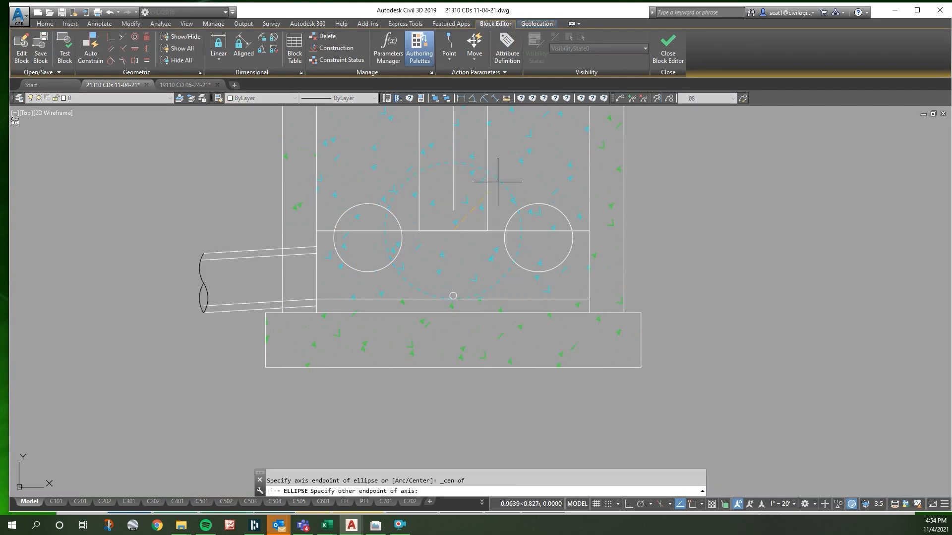
key("F8")
left_click(493, 242)
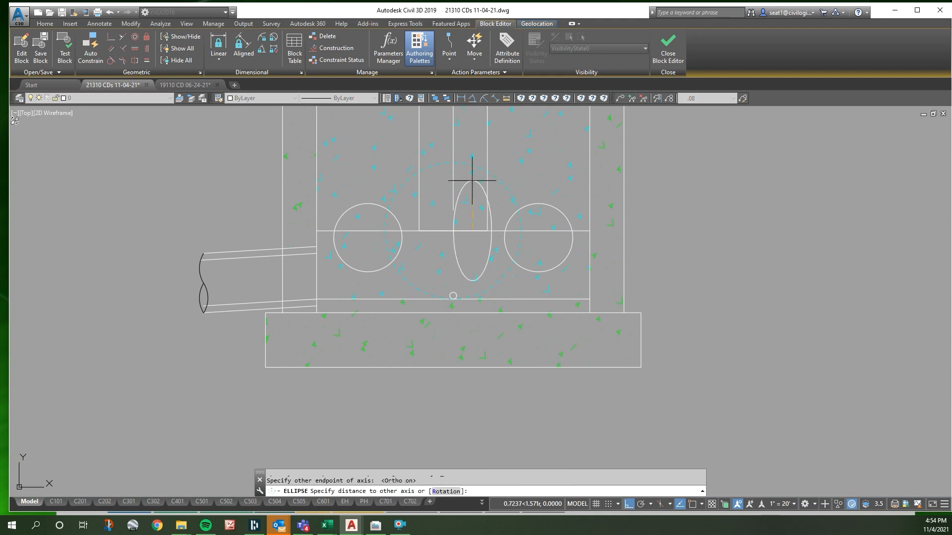
right_click(452, 163)
key("s")
key("q")
left_click(452, 163)
- Widen the ellipse from its left quadrant and move it about 0.99 horizontally to the left
left_click(455, 177)
left_click(454, 231)
left_click(427, 231)
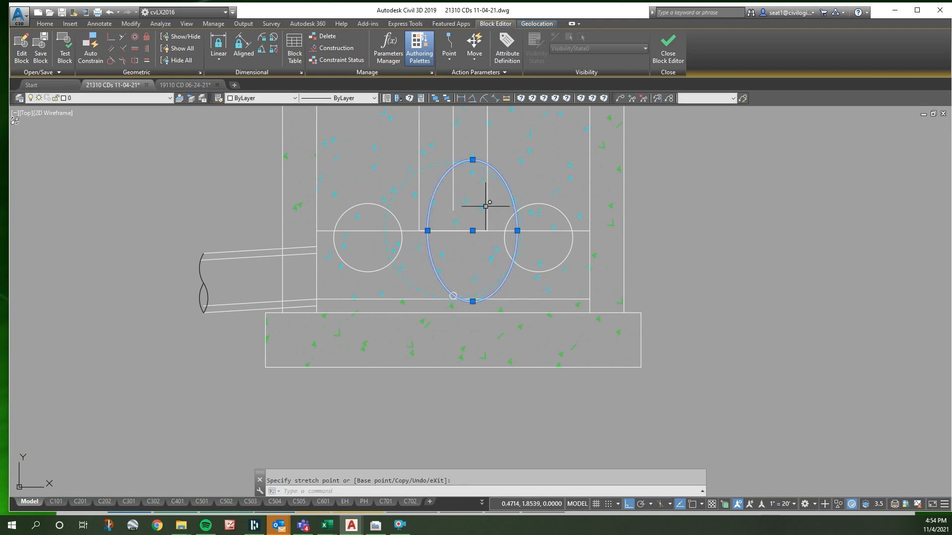
type("m")
key("space")
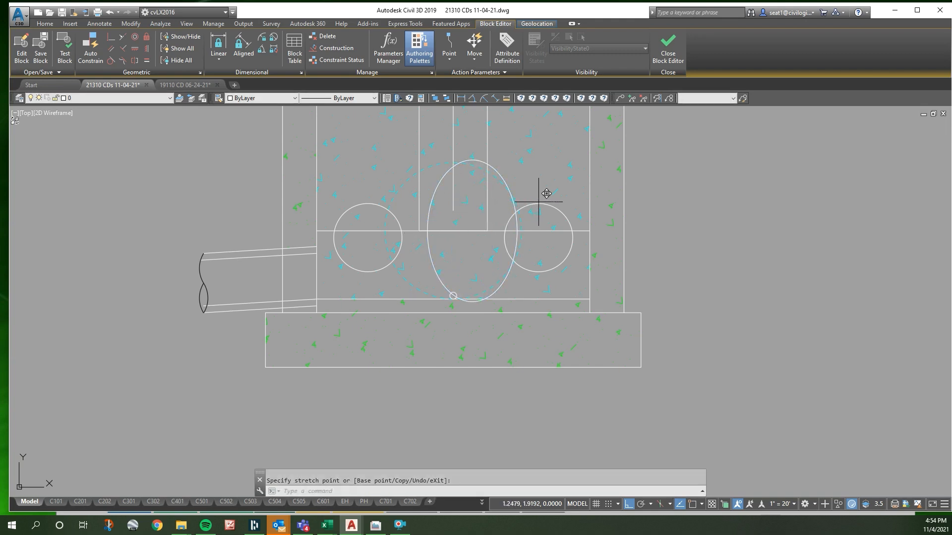
left_click(538, 202)
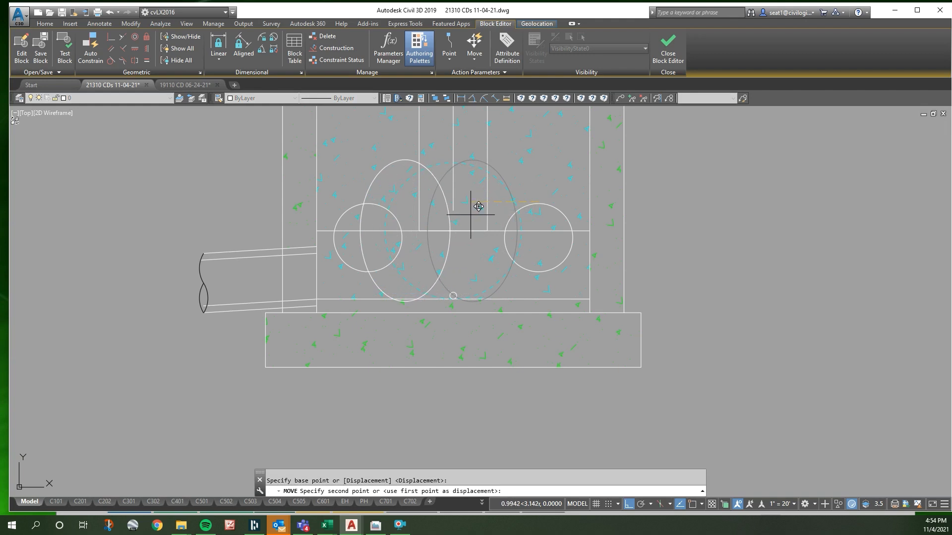
key("Escape")
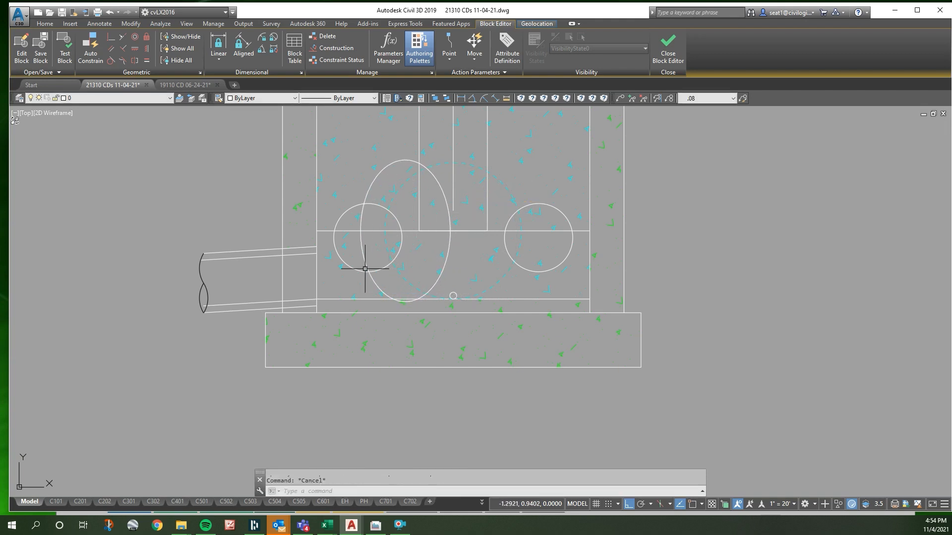
- Erase the sloped pipe stub and its break symbol outside the left wall
left_click(229, 315)
left_click(169, 223)
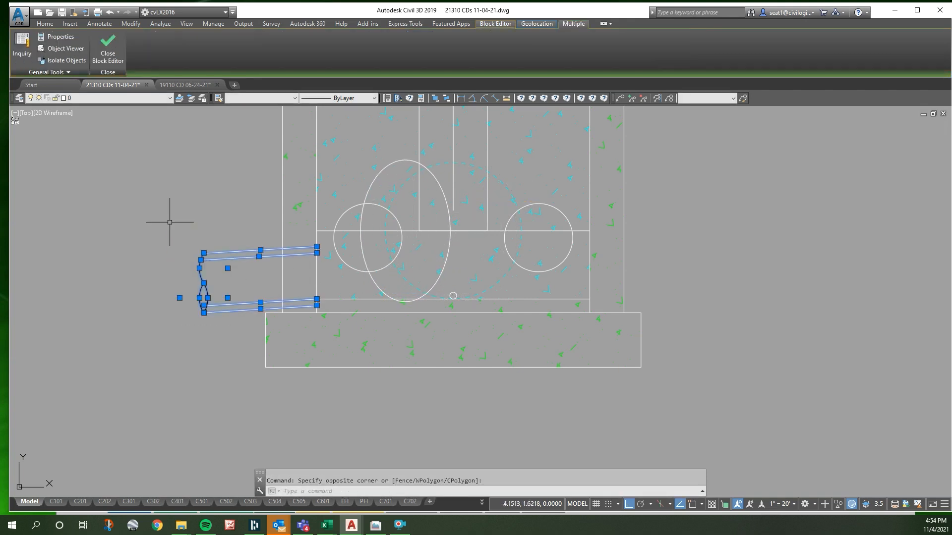
key("Delete")
- Match the new ellipse's properties to the dashed cyan pipe circle
scroll(529, 361, "down", 3)
scroll(487, 314, "up", 4)
key("Escape")
left_click(481, 249)
key("Escape")
left_click(474, 248)
type("ma")
key("space")
left_click(518, 249)
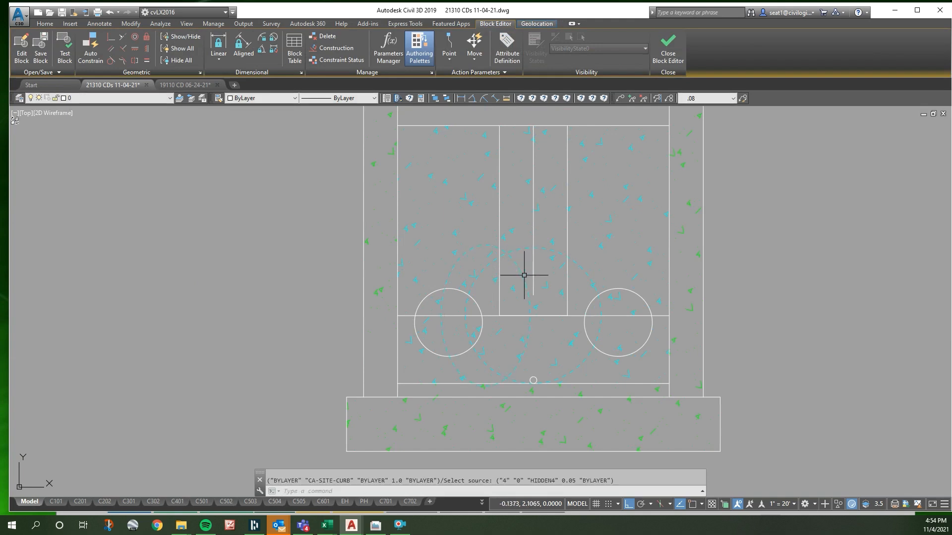
key("Escape")
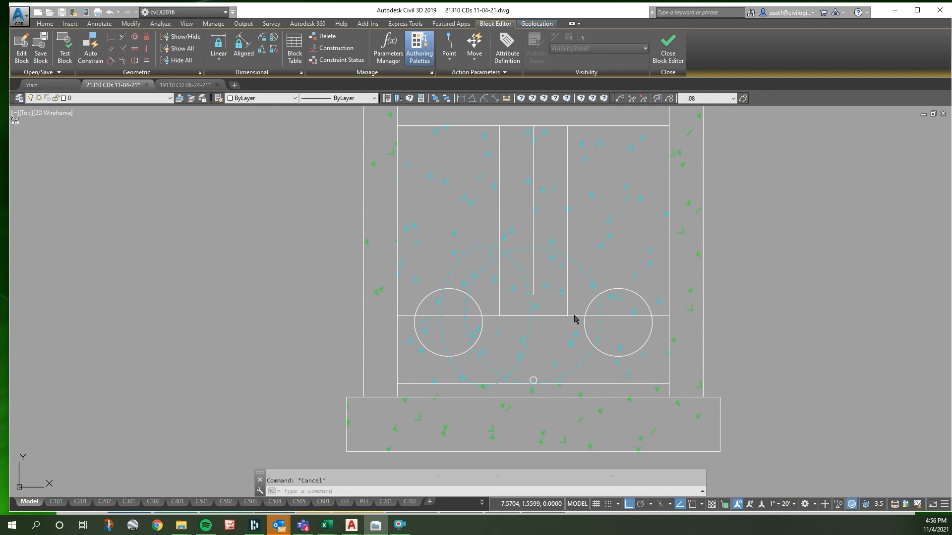
- Erase the two large orifice circles on either side of the weir notch
left_click(476, 304)
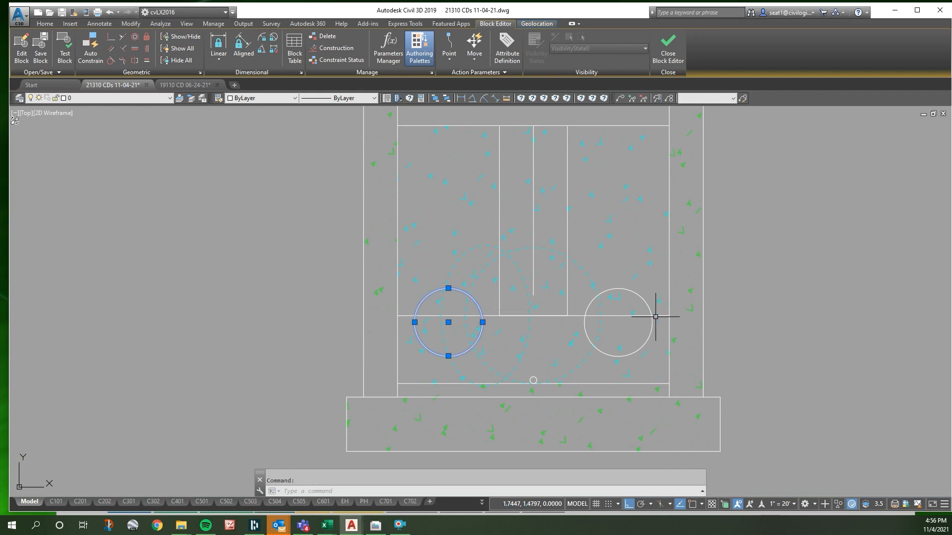
left_click(618, 287)
left_click(618, 287)
left_click(482, 321)
key("Delete")
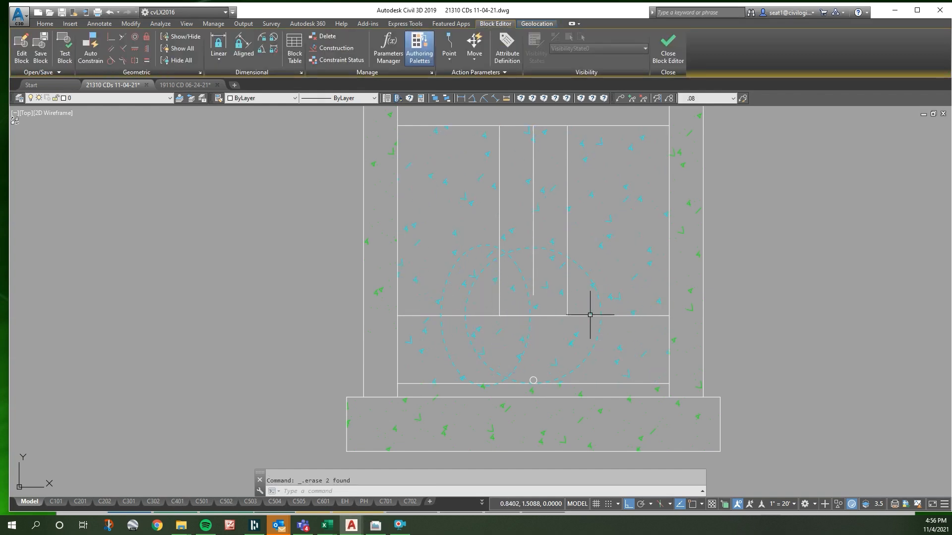
- Shift the weir notch's right vertical line 1 to the right and back 0.5 to the left
left_click(568, 309)
left_click(567, 220)
key("F8")
key("F8")
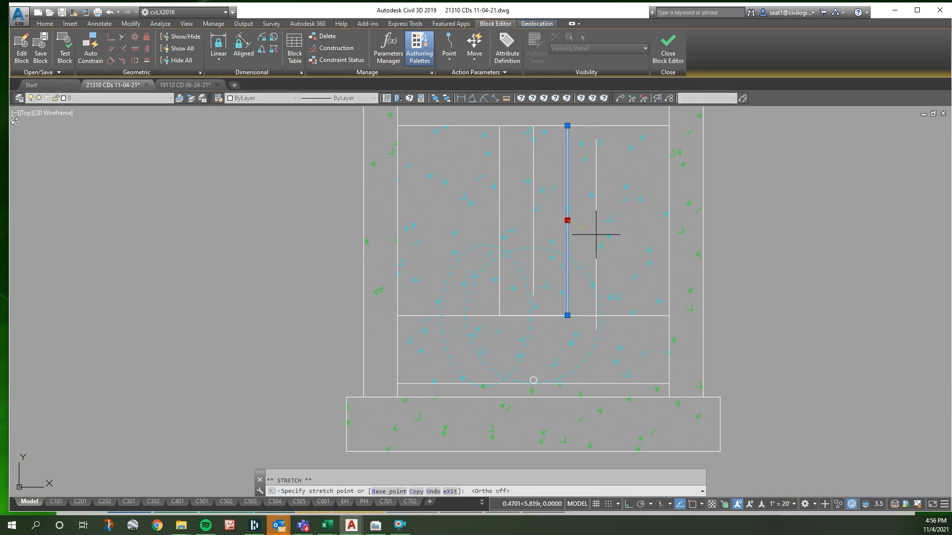
type("1")
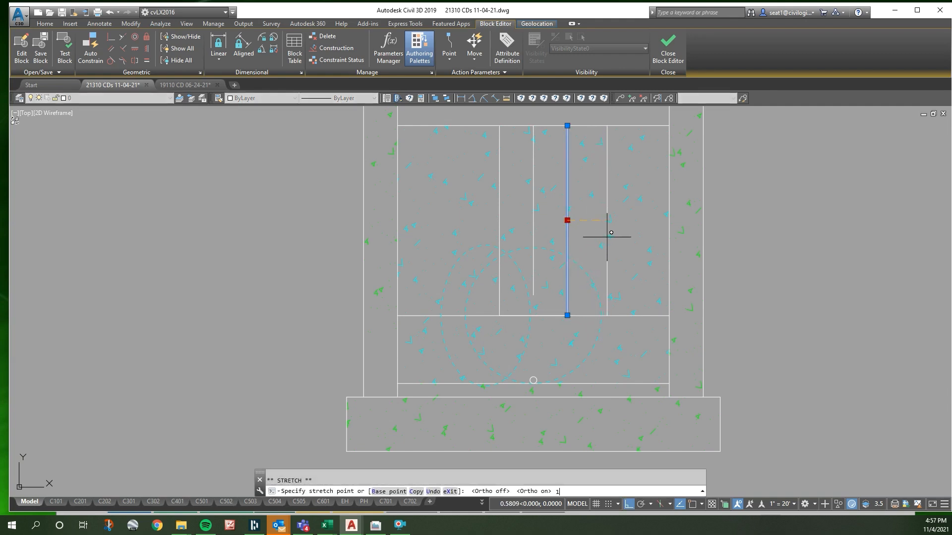
key("Return")
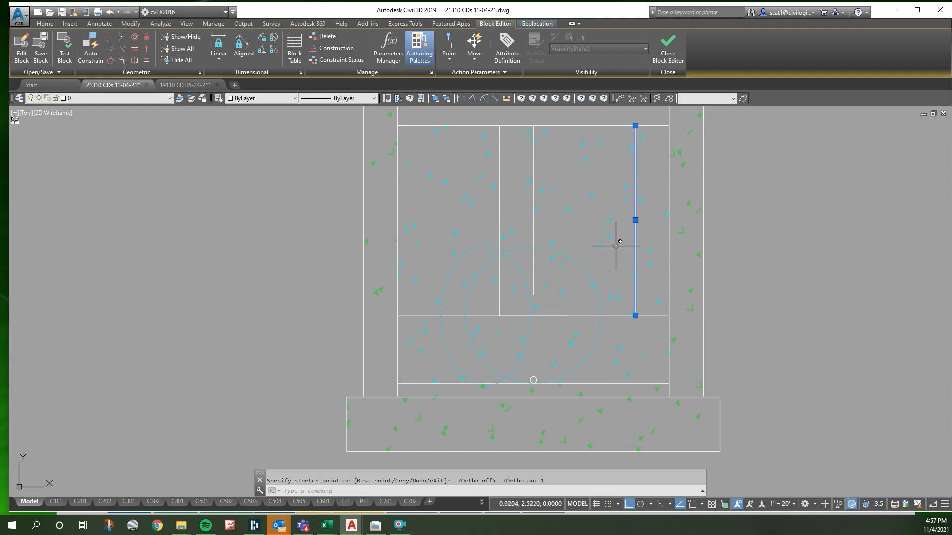
left_click(636, 220)
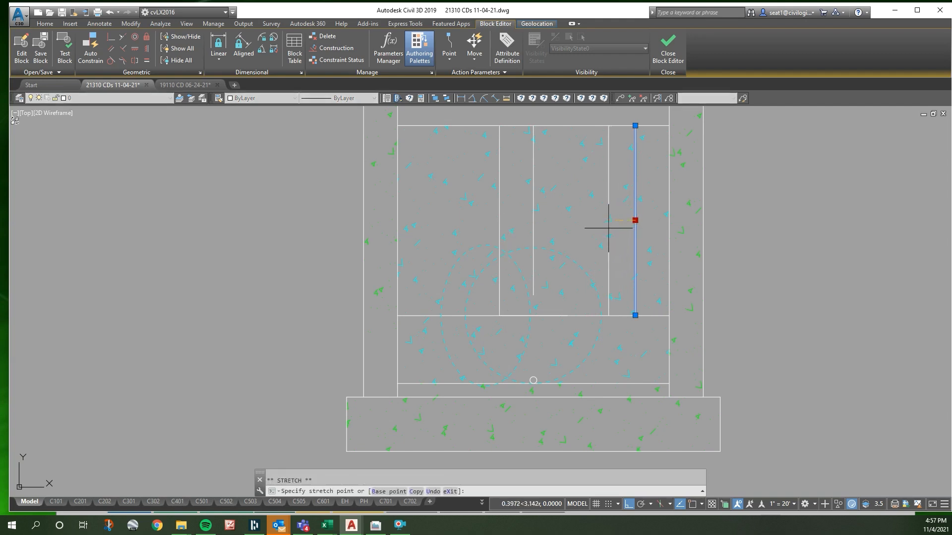
type(".5")
key("Return")
key("Escape")
- Move the weir notch's left vertical line 0.5 to the left
left_click(500, 221)
type("m")
key("Return")
left_click(540, 222)
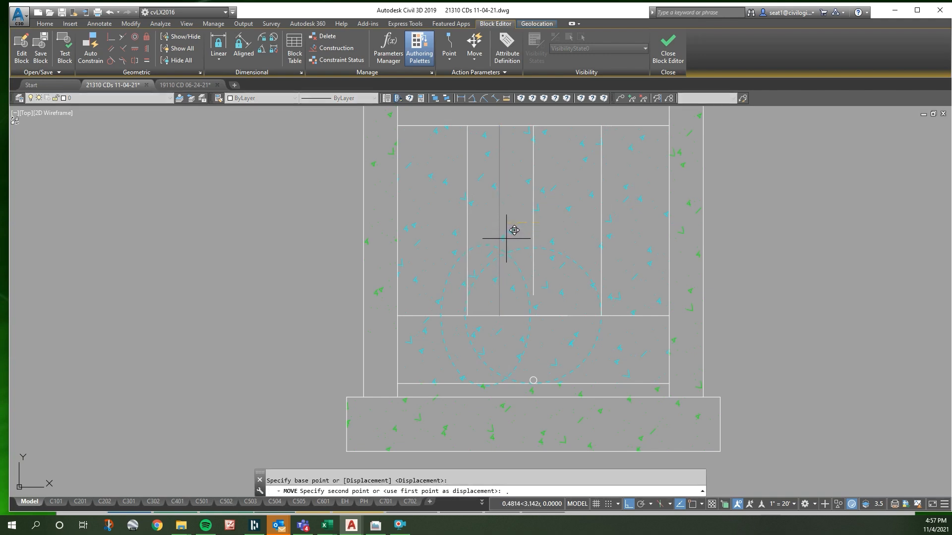
type(".5")
key("Return")
key("Escape")
- Offset the horizontal line at the weir notch's base 1 upward
type("o")
key("Return")
type("1")
key("Return")
left_click(652, 315)
left_click(650, 300)
key("Escape")
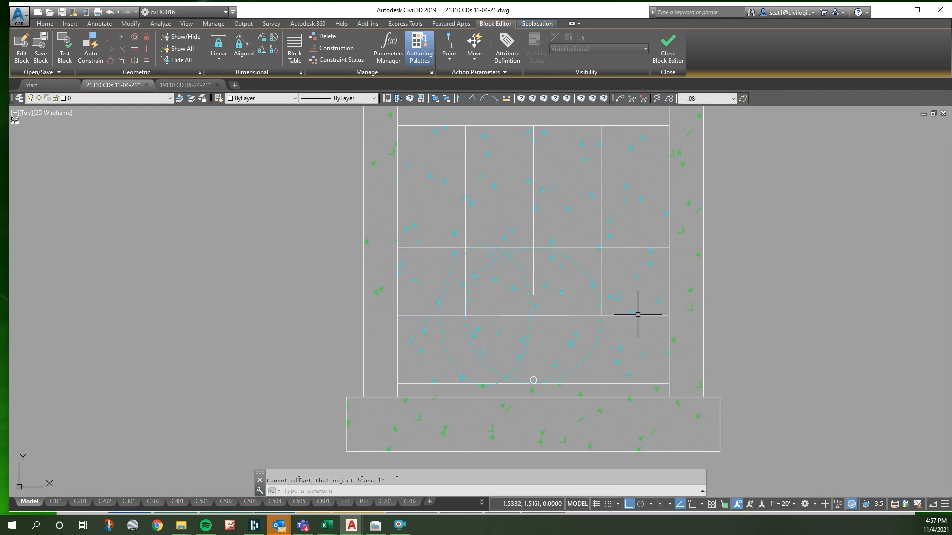
- Measure the notch base line's height above the structure floor and move both horizontal notch lines down 0.6
right_click(571, 336)
left_click(600, 239)
left_click(643, 316)
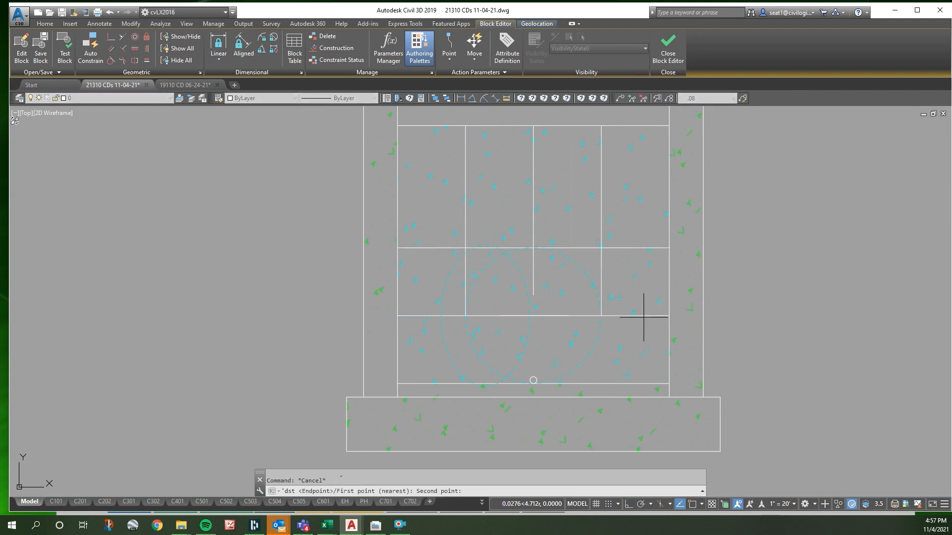
left_click(626, 384)
left_click(637, 315)
left_click(637, 249)
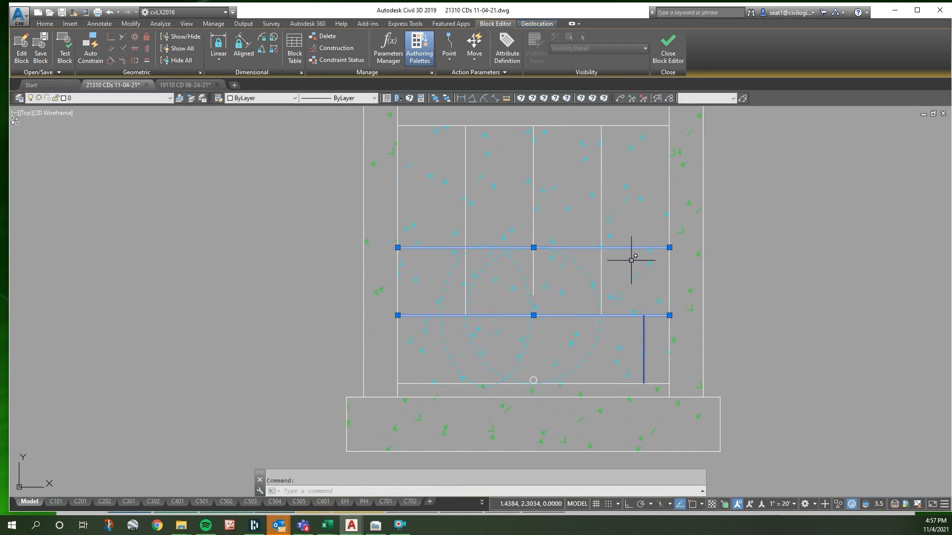
type("m")
key("Return")
left_click(636, 259)
key("F8")
type(".")
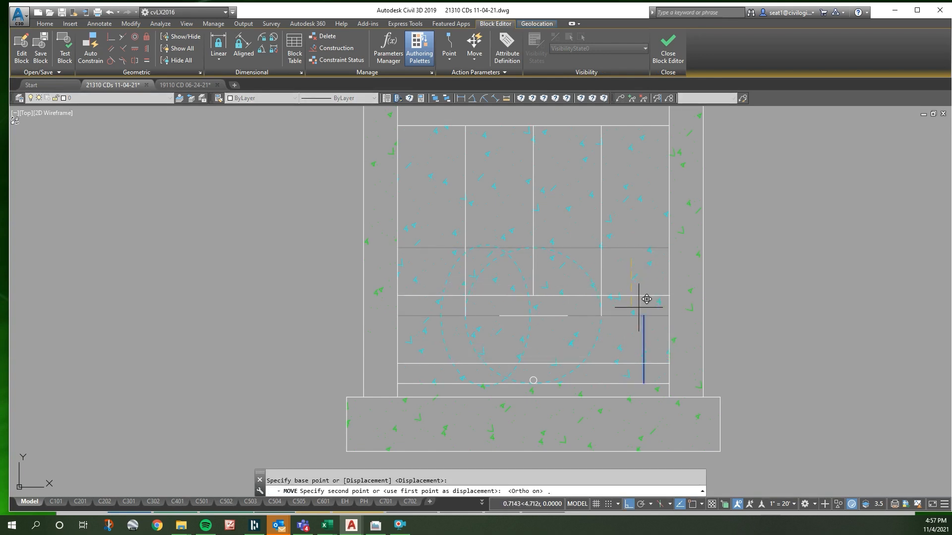
type("6")
key("Return")
- Erase the leftover short segment at the old notch base and the vertical centre line
left_click(560, 315)
left_click(533, 267)
key("Delete")
key("Escape")
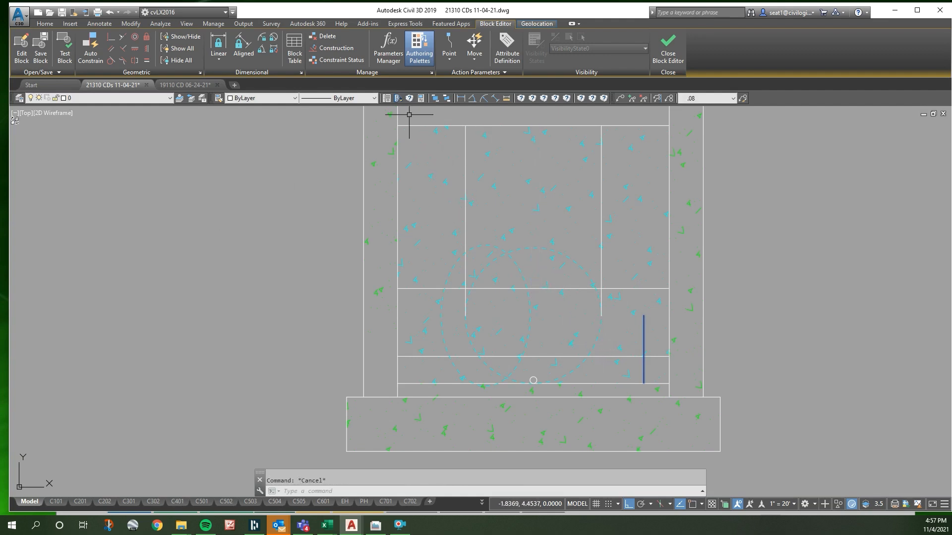
- Fillet both vertical notch lines to the upper horizontal line to form square corners
type("f")
key("Return")
left_click(465, 271)
left_click(482, 291)
type("f")
key("Return")
left_click(581, 290)
left_click(599, 274)
key("Escape")
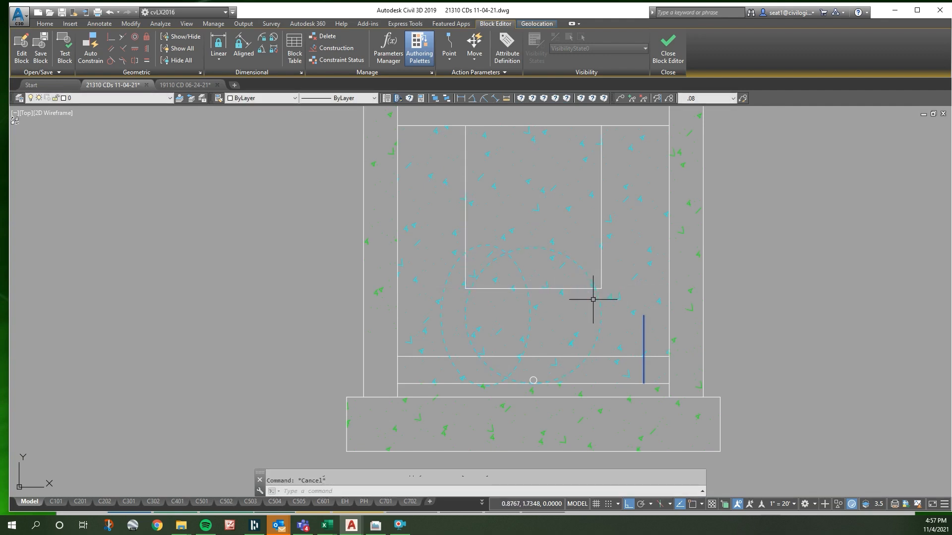
- Measure the vertical gap between the structure floor and the lower horizontal line
right_click(569, 358)
key("d")
left_click(566, 381)
left_click(567, 357)
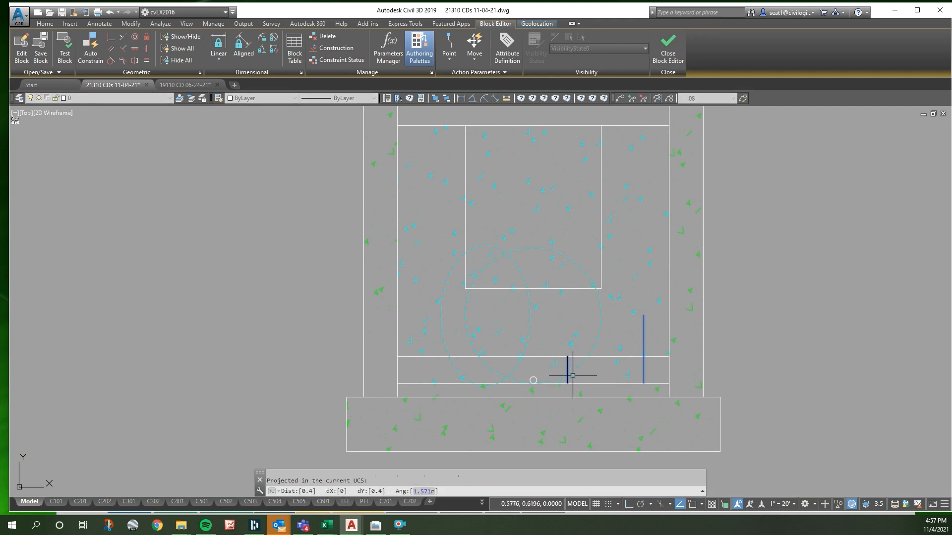
key("Escape")
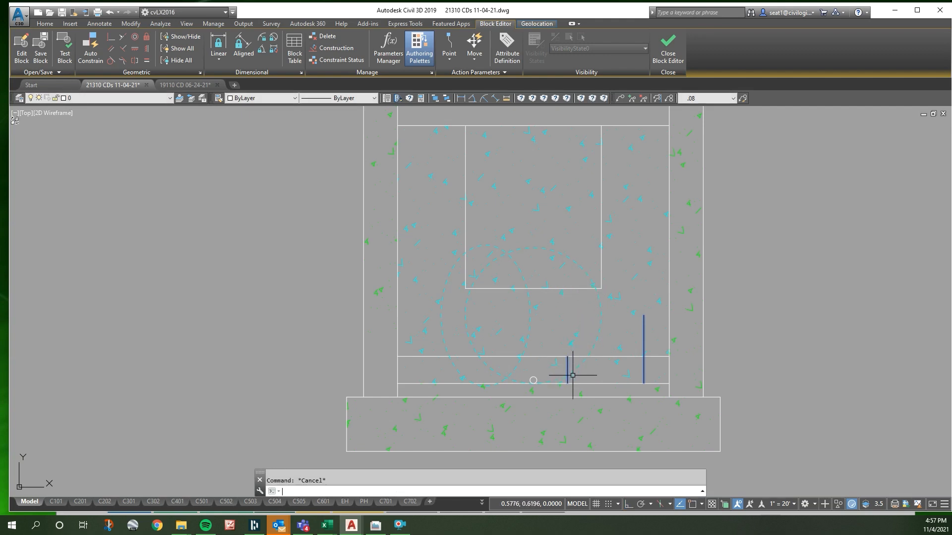
key("BackSpace")
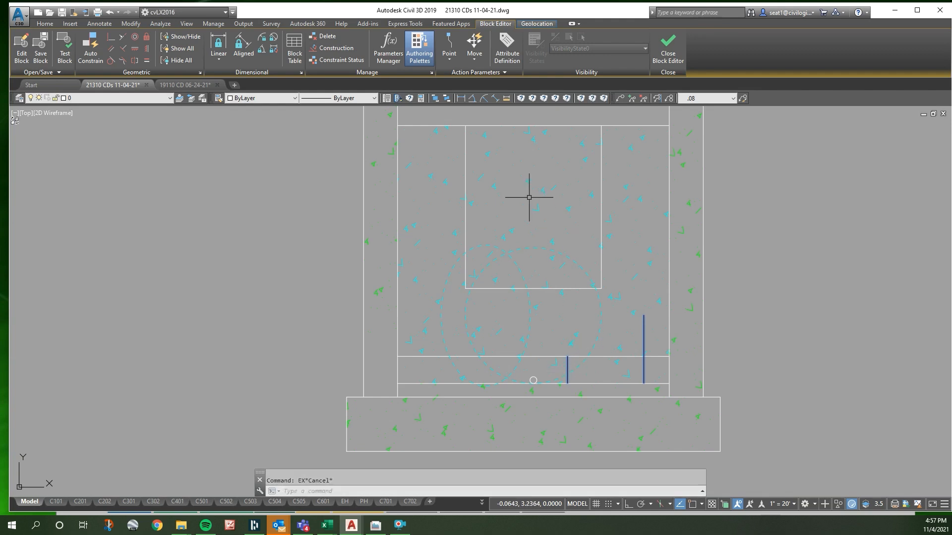
- Fillet the lower horizontal line to both vertical notch lines at radius 0, closing the deeper notch
left_click(567, 99)
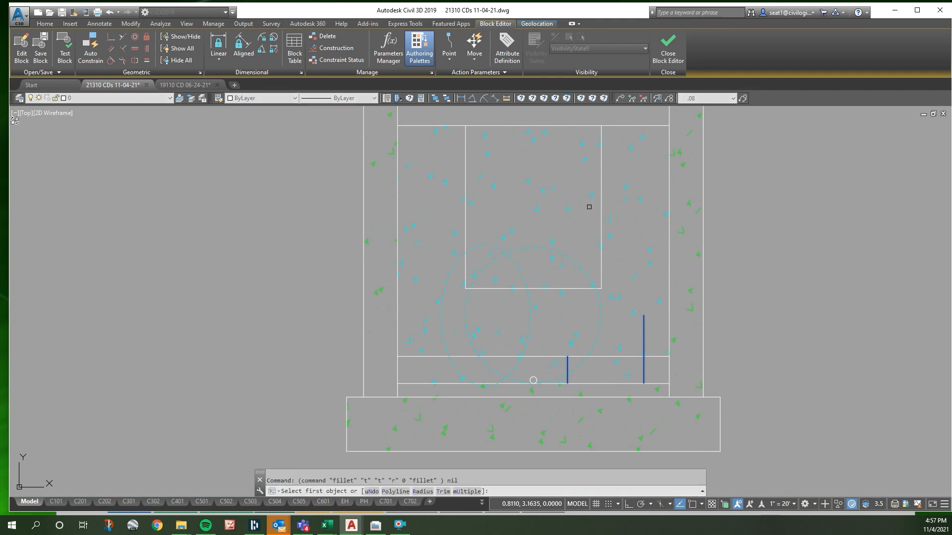
left_click(600, 272)
key("Escape")
key("Return")
left_click(507, 355)
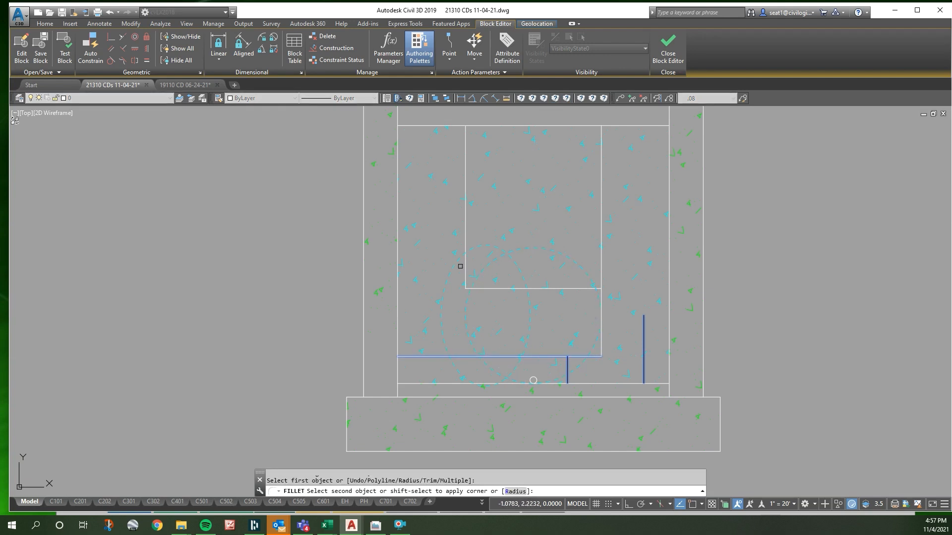
left_click(465, 262)
key("Escape")
type("ex")
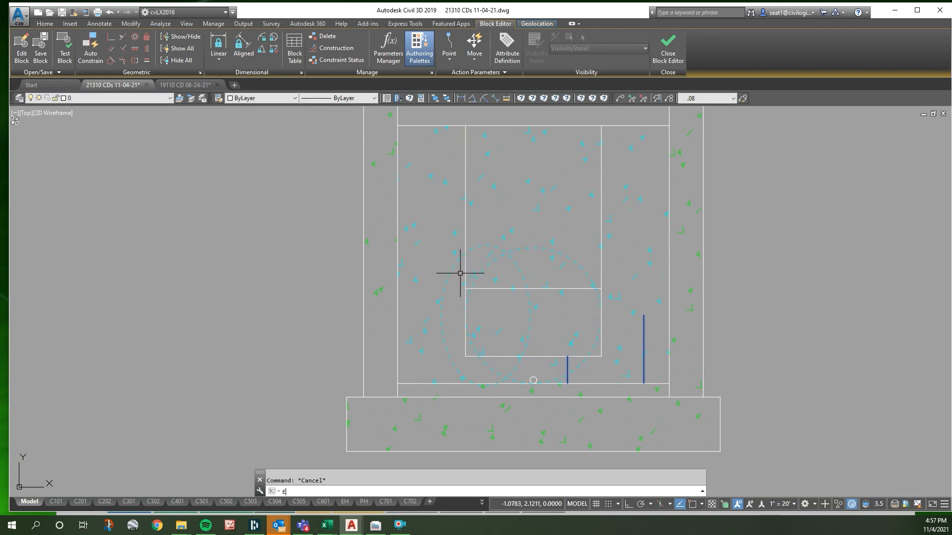
key("Return")
left_click(401, 282)
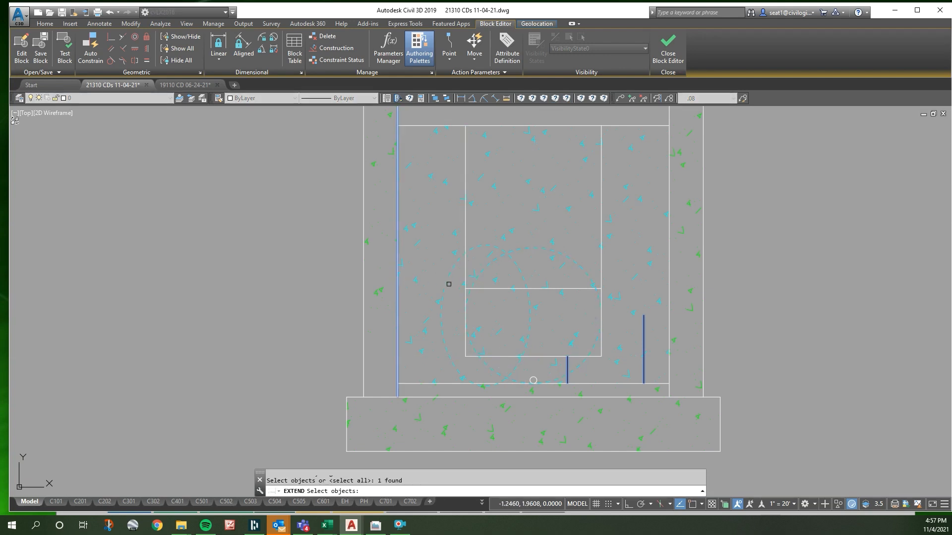
key("Escape")
- Draw a horizontal line from the upper line's left end on the notch perpendicular to the left wall
type("l")
key("Return")
left_click(464, 288)
right_click(409, 301, "shift")
key("p")
left_click(398, 293)
key("Escape")
- Draw a horizontal line from the upper line's right end on the notch perpendicular to the right wall
type("l")
key("Return")
left_click(600, 289)
scroll(628, 290, "down", 2)
right_click(627, 290)
key("Escape")
- Erase the horizontal segment crossing the inside of the weir notch
key("Escape")
left_click(604, 288)
key("Escape")
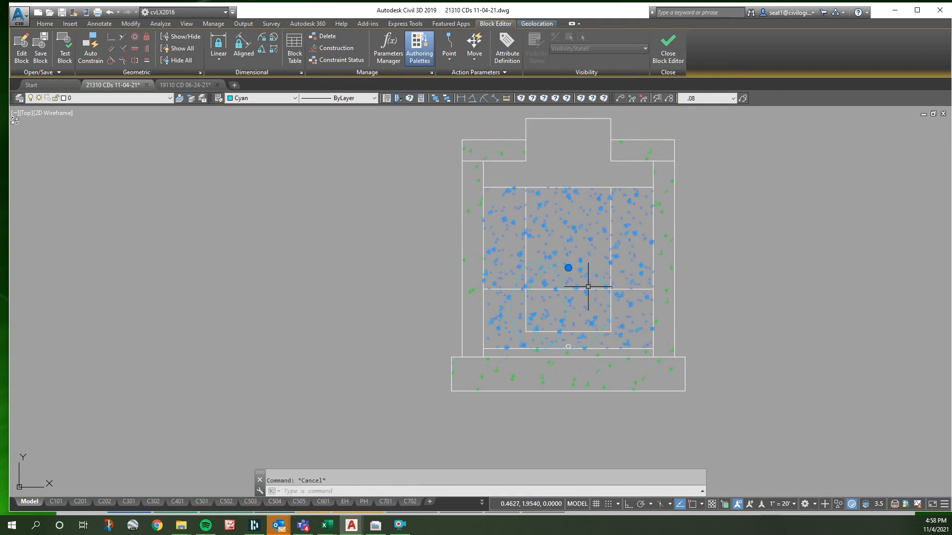
scroll(596, 289, "up", 5)
left_click(596, 288)
key("Delete")
- Trim both vertical notch lines above the two horizontal weir lines, using those horizontal lines as cutting edges
type("tr")
key("Return")
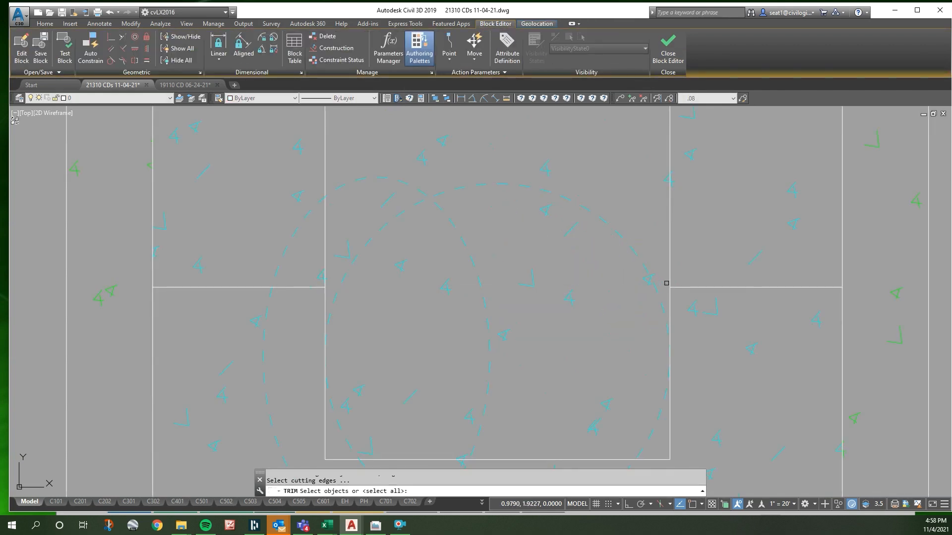
left_click(677, 287)
left_click(305, 287)
key("Return")
left_click(323, 237)
left_click(671, 243)
key("Return")
scroll(614, 281, "down", 5)
key("Escape")
- Stretch the top boundary edge of the cyan AR-CONC hatch up to the underside of the structure's top slab
left_click(545, 270)
scroll(545, 270, "up", 4)
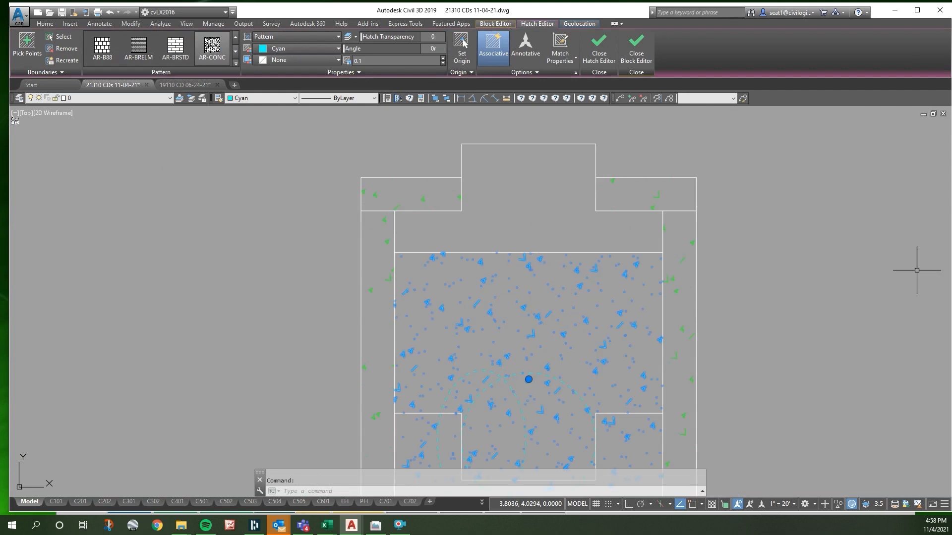
left_click(463, 45)
left_click(551, 270)
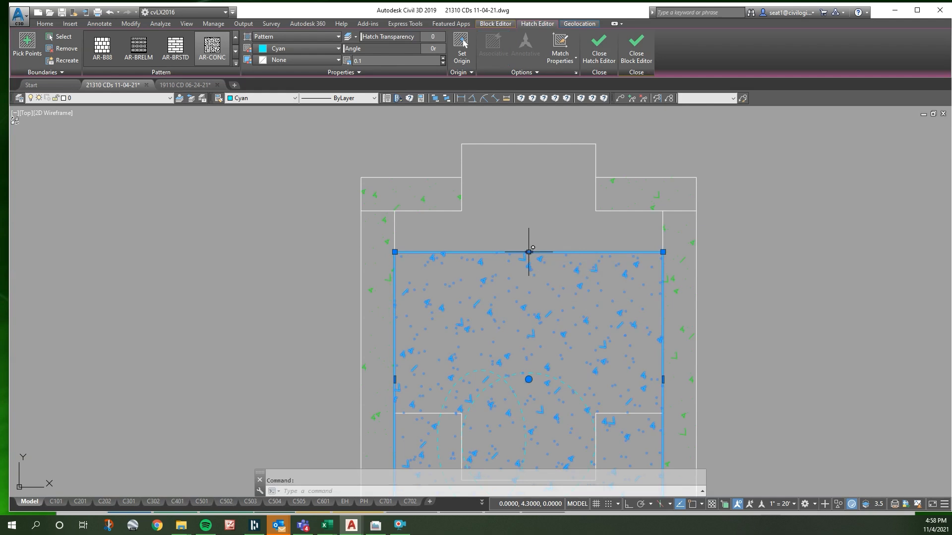
scroll(552, 224, "down", 2)
left_click(538, 243)
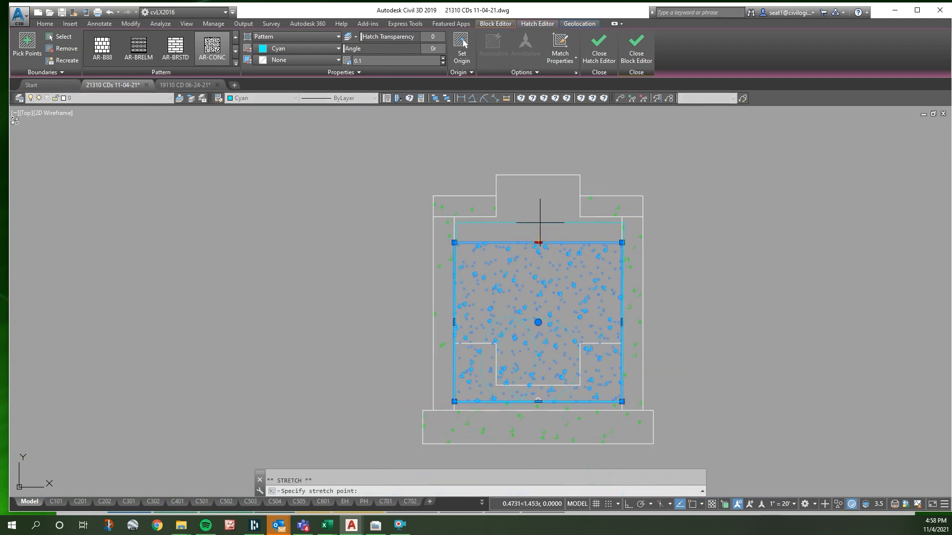
right_click(539, 223)
key("s")
key("p")
left_click(612, 218)
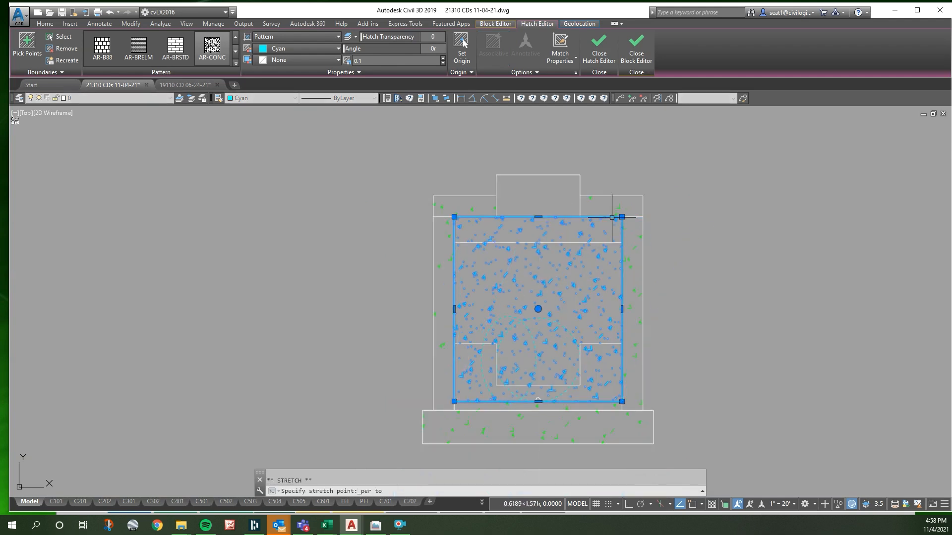
key("Escape")
- Erase the old horizontal line crossing the hatched wall just below the top slab
left_click(563, 243)
key("Delete")
scroll(546, 253, "down", 2)
scroll(540, 347, "up", 2)
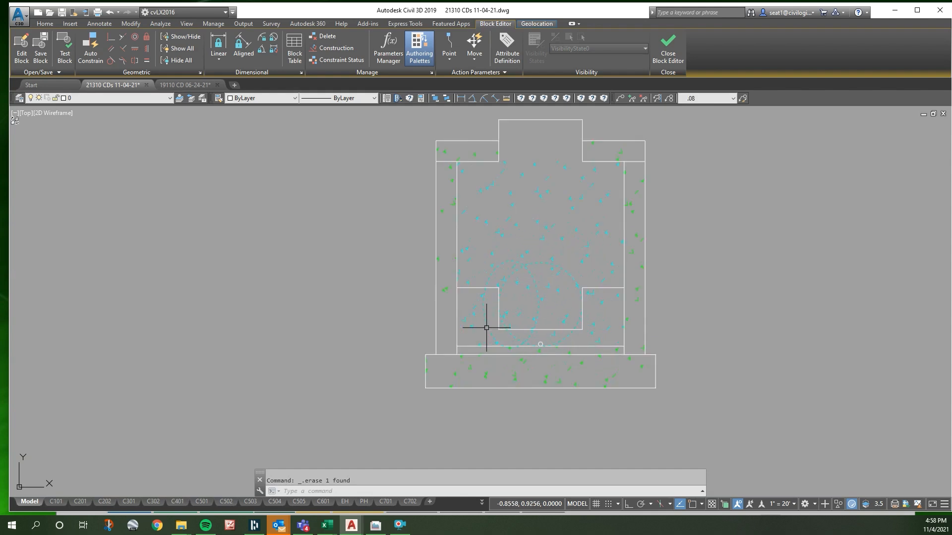
- Close the block editor and save the changes to the STRU SECTION block
scroll(515, 325, "down", 3)
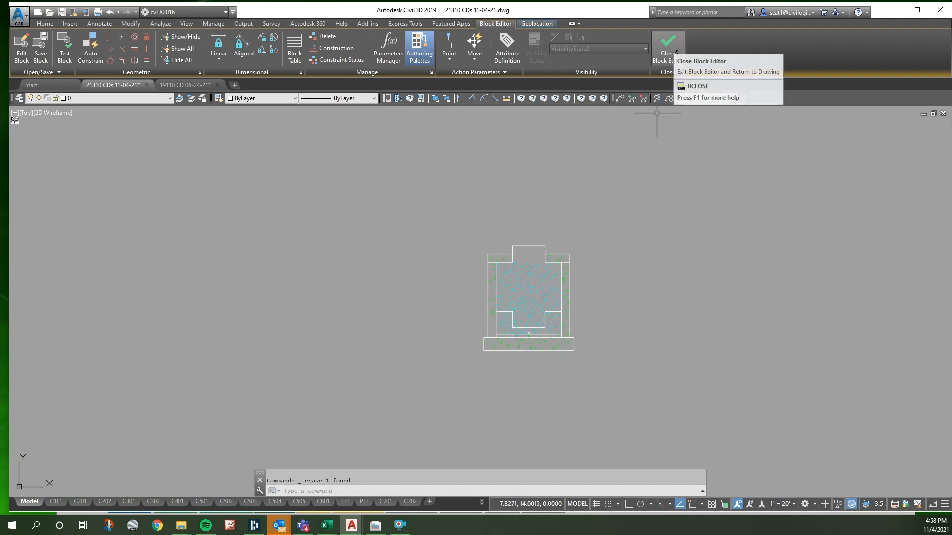
left_click(674, 49)
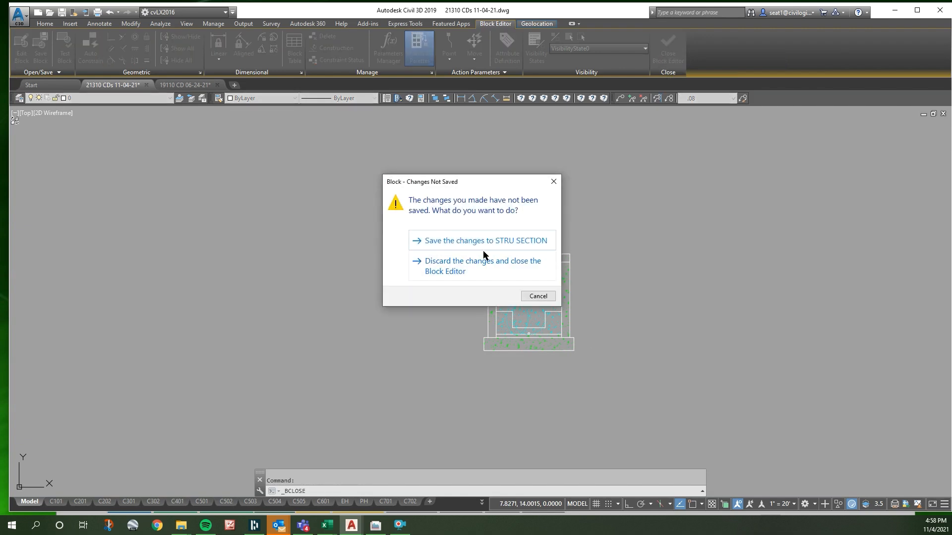
left_click(487, 241)
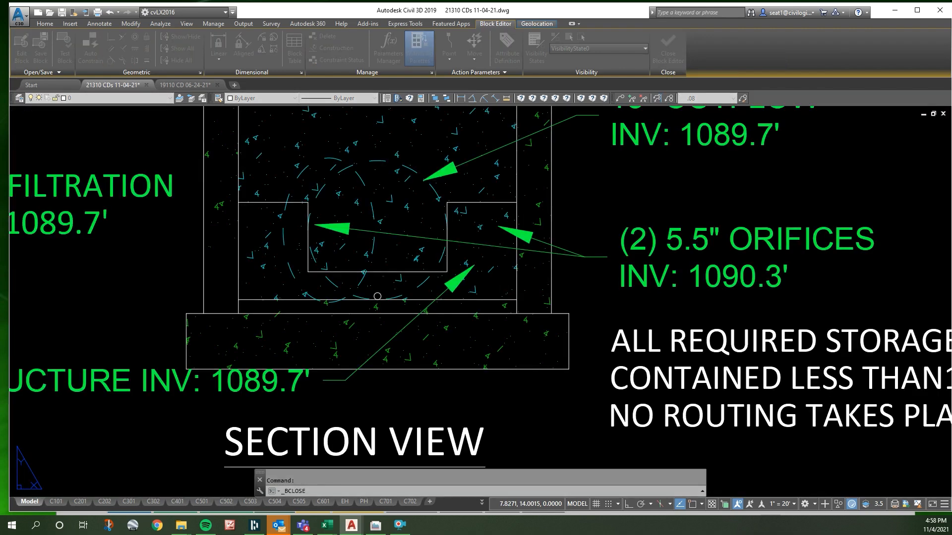